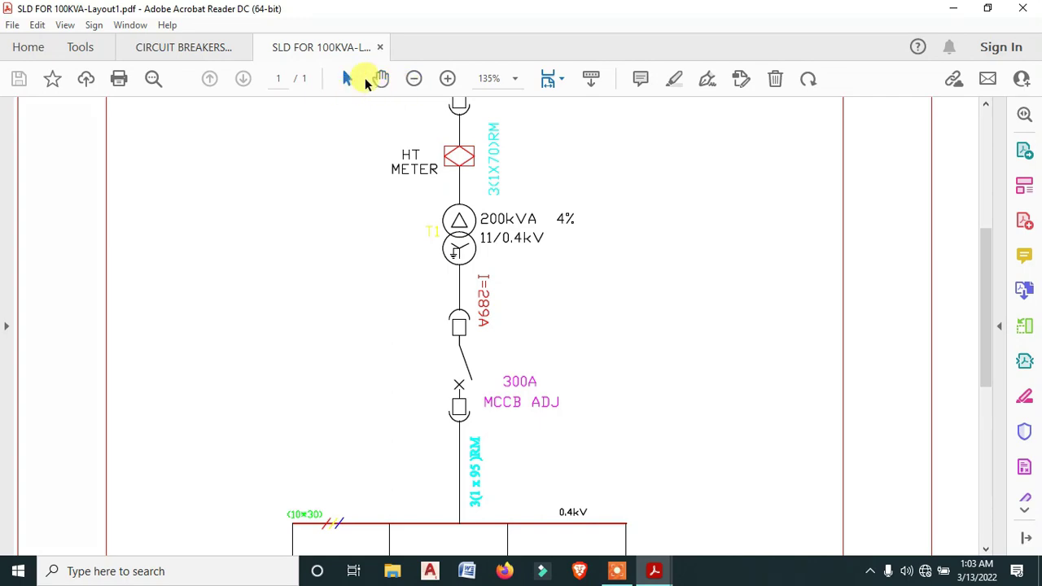
- Zoom the reference PDF out to the whole page, then back in on the diagram
left_click(413, 78)
left_click(414, 78)
left_click(414, 78)
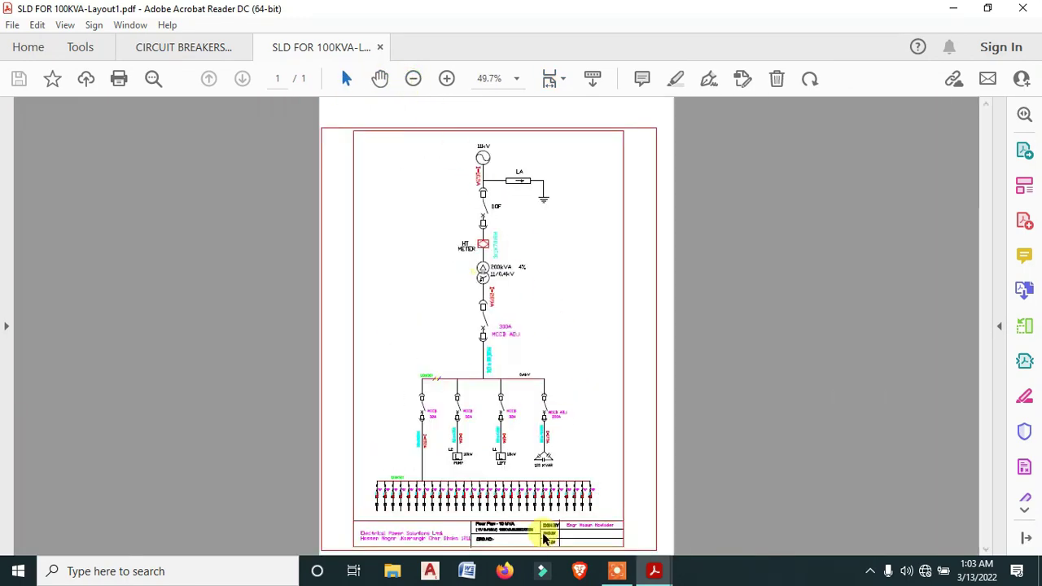
left_click(446, 79)
scroll(540, 302, "down", 5)
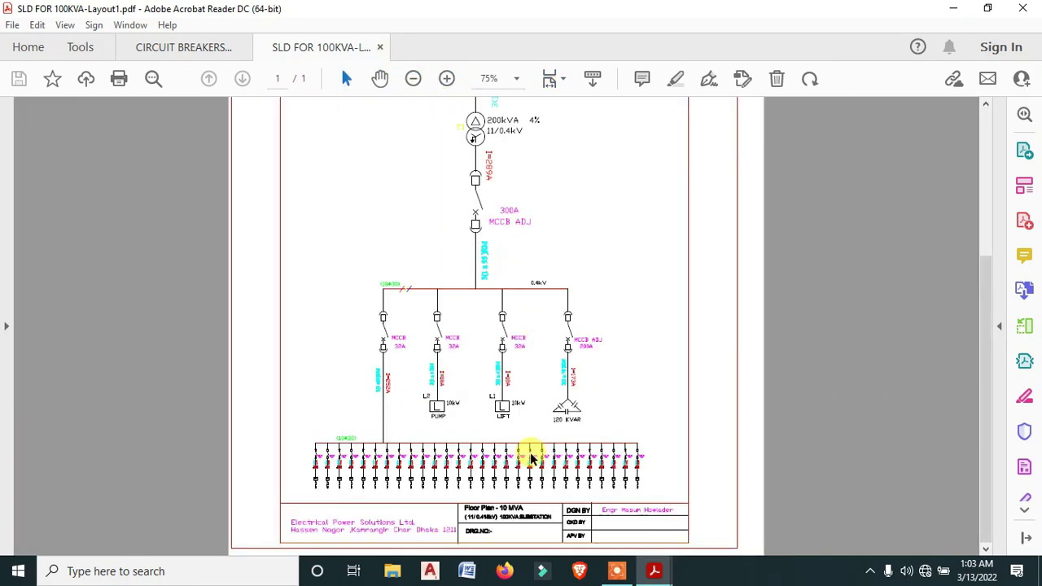
left_click(446, 78)
left_click(446, 79)
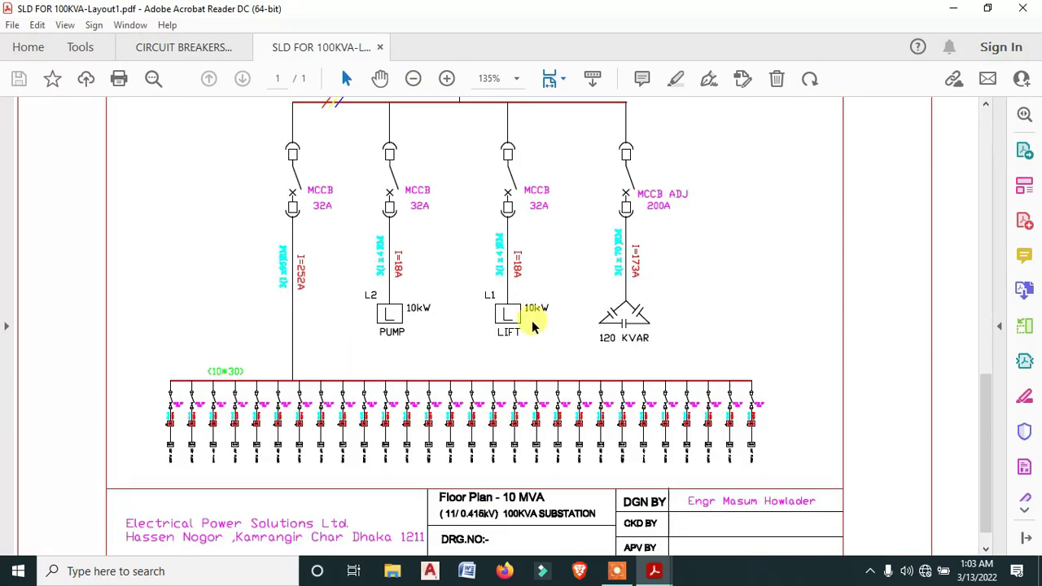
- Zoom in closely on the feeder breakers and scroll across the busbar feeders
scroll(533, 327, "down", 1)
left_click(446, 78)
left_click(446, 78)
left_click(446, 79)
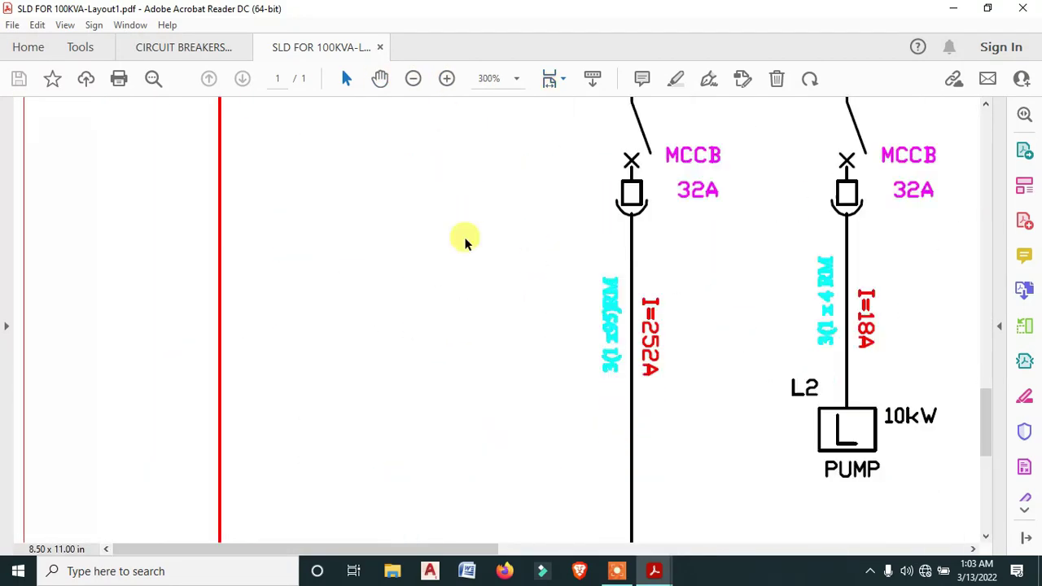
scroll(489, 293, "down", 5)
scroll(515, 383, "up", 3)
scroll(514, 416, "down", 1)
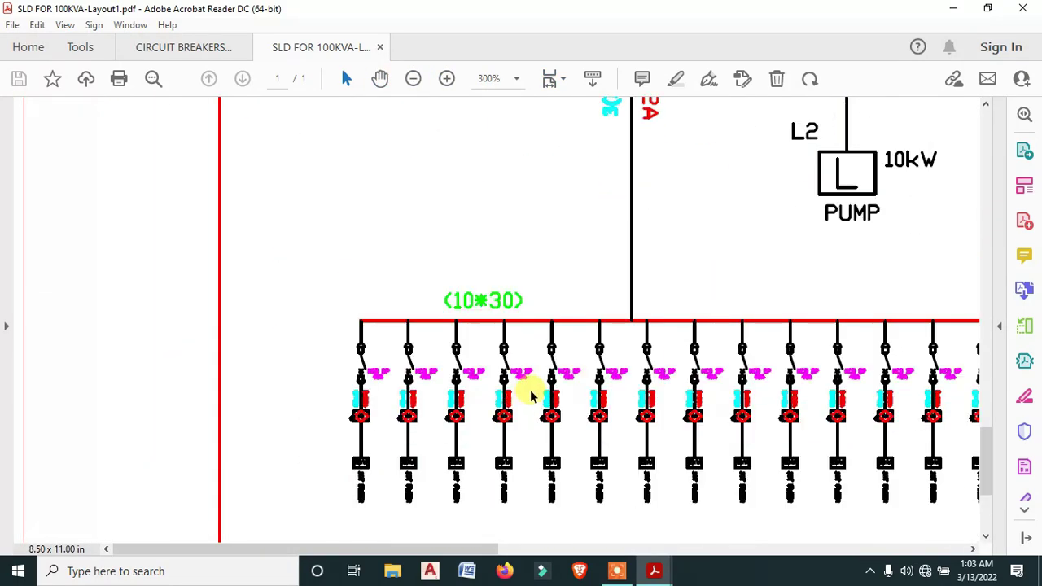
scroll(531, 395, "up", 2)
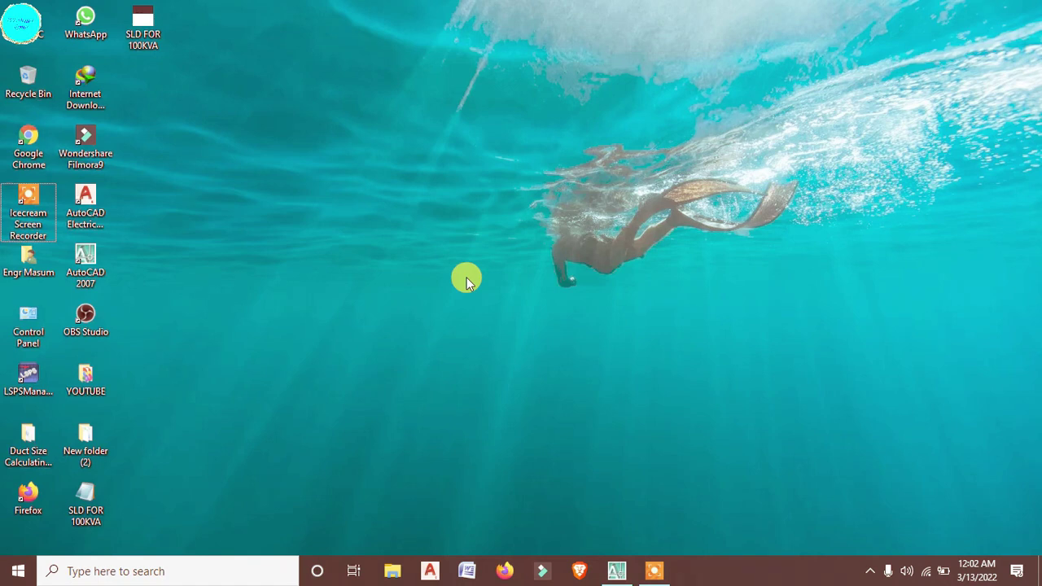
- Bring up the SLD FOR 100KVA drawing in AutoCAD
left_click_drag(468, 273, 538, 366)
left_click(619, 569)
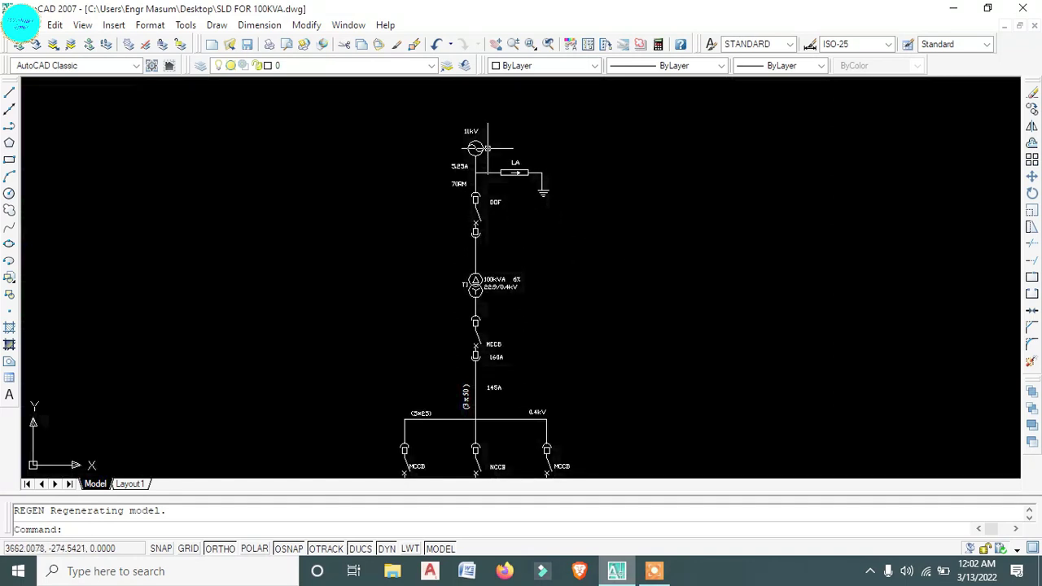
scroll(475, 139, "up", 8)
middle_click_drag(454, 125, 461, 142)
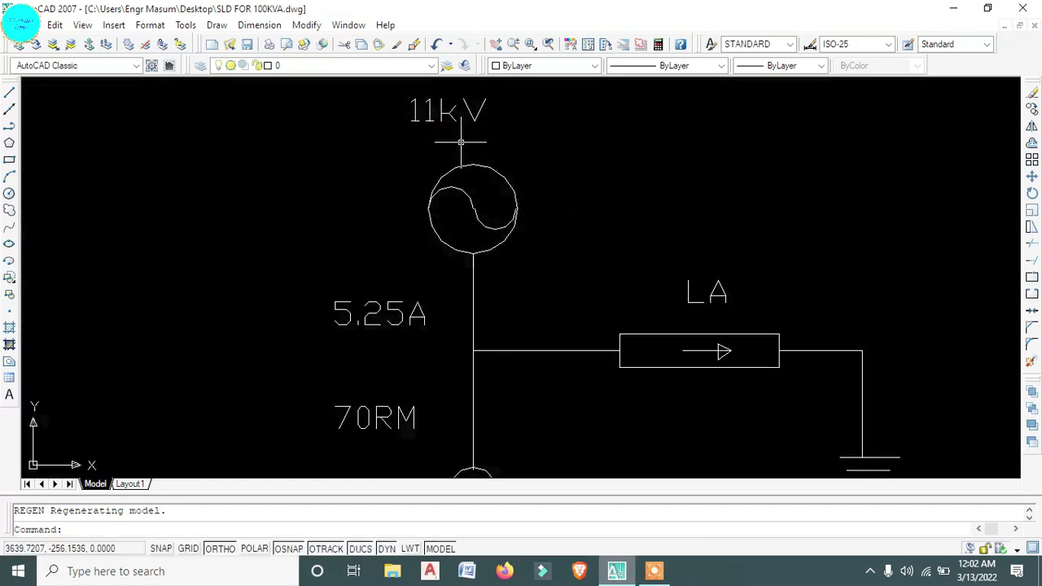
- Pan past the DOF to the T1 transformer and select its 100kVA 6% label
scroll(486, 219, "down", 2)
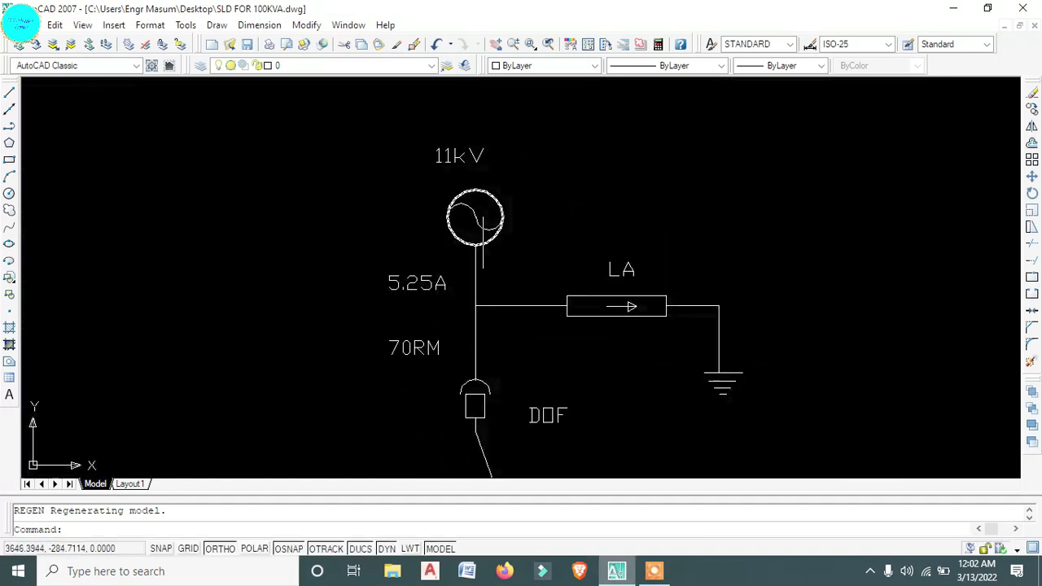
middle_click_drag(478, 212, 460, 163)
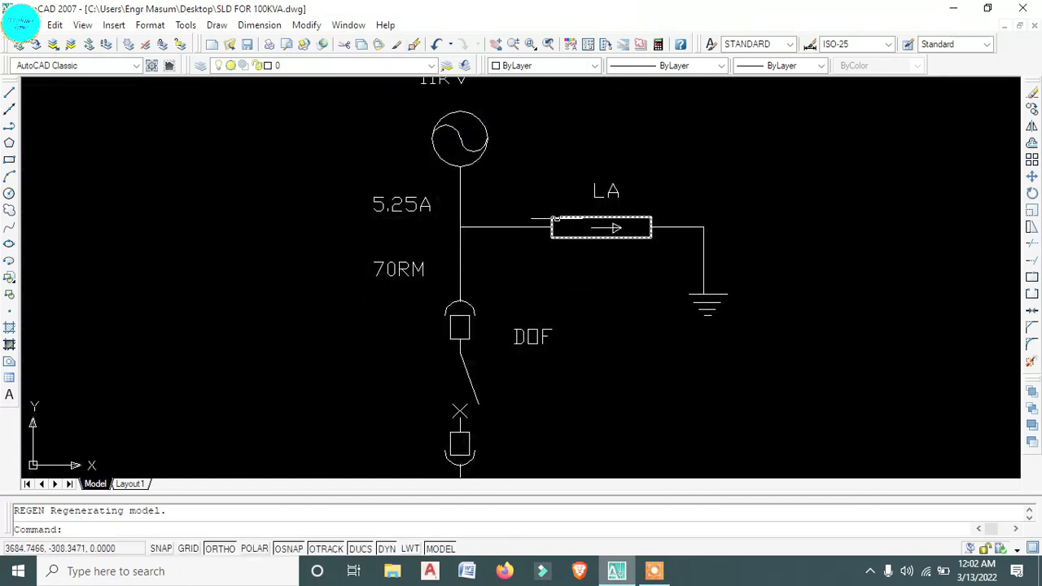
scroll(483, 241, "down", 3)
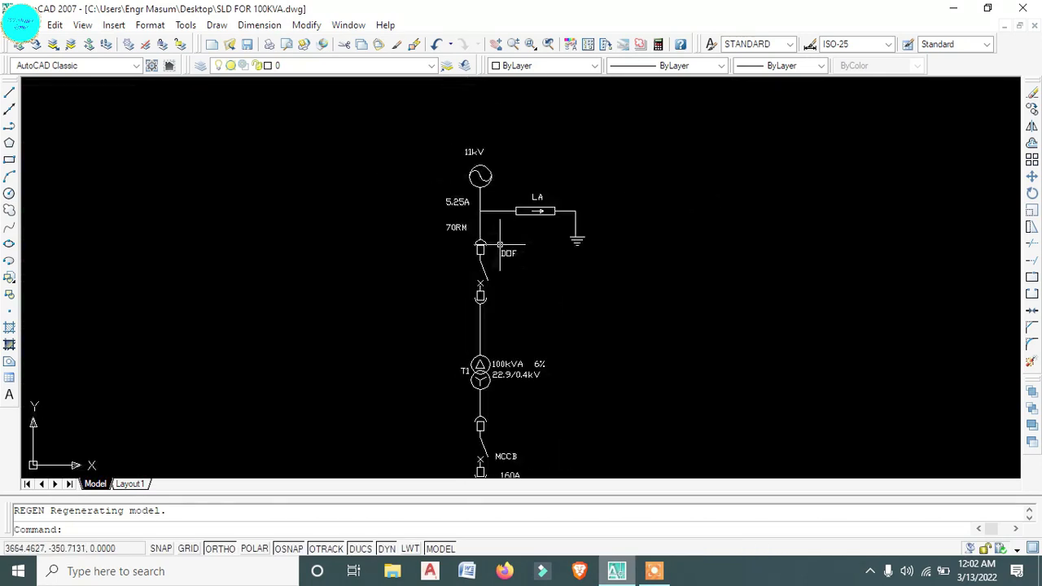
middle_click_drag(493, 321, 502, 238)
scroll(499, 292, "up", 7)
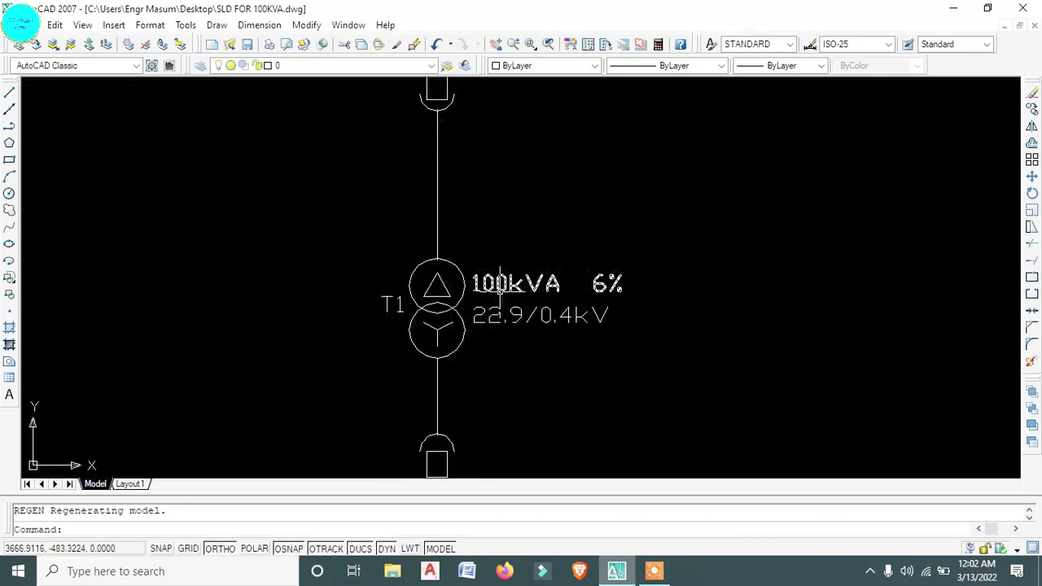
scroll(499, 293, "down", 8)
scroll(499, 290, "up", 5)
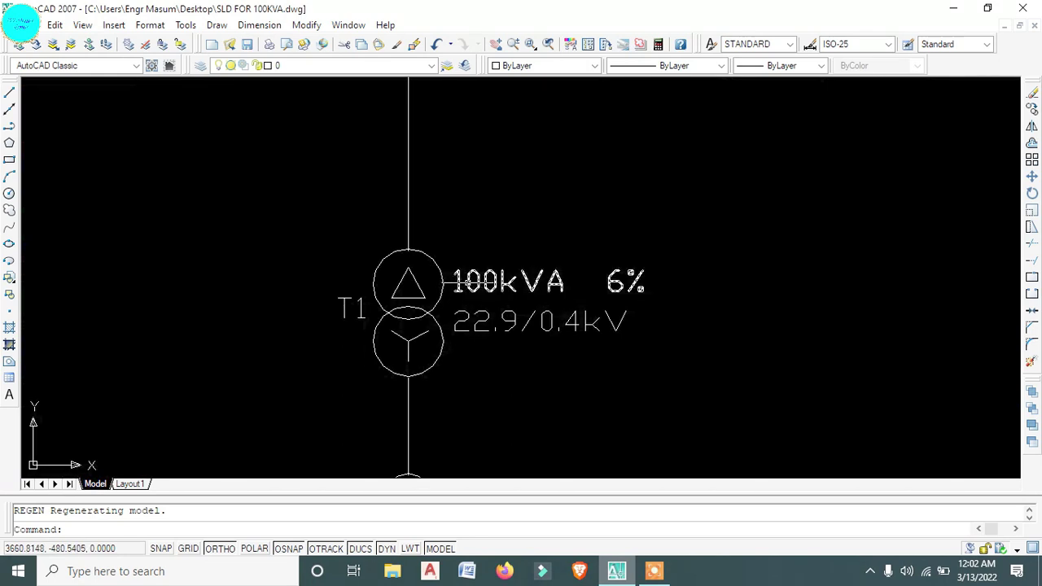
left_click(472, 283)
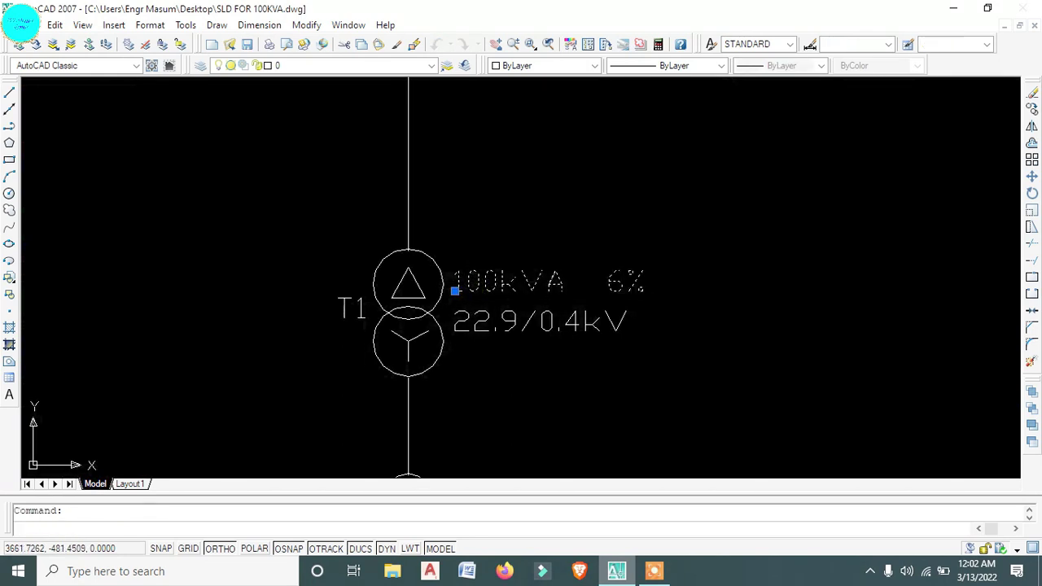
- Change the T1 rating text from 100kVA 6% to 200kVA 4%
double_click(483, 285)
left_click(461, 281)
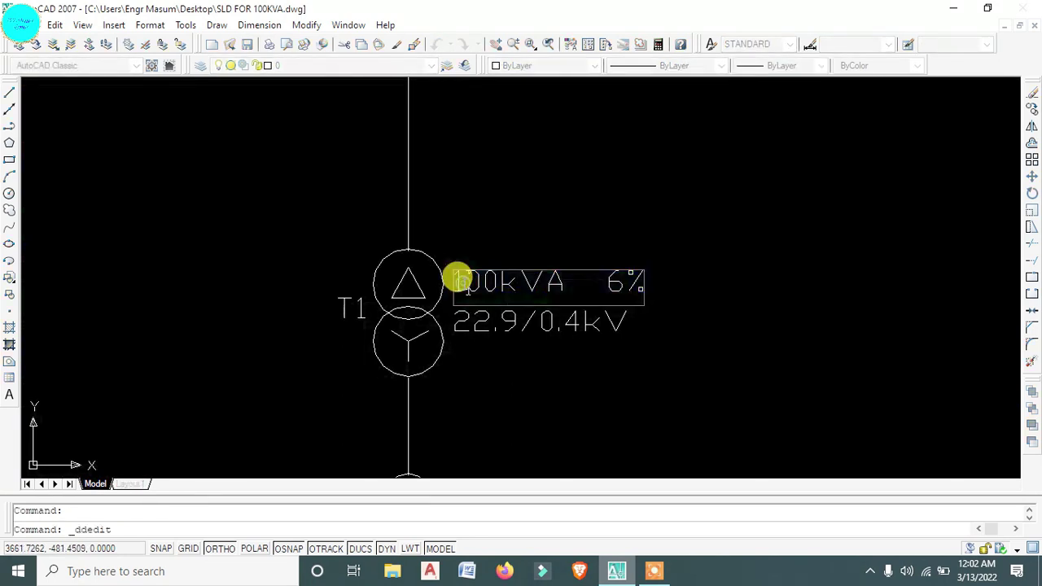
key("Delete")
type("2")
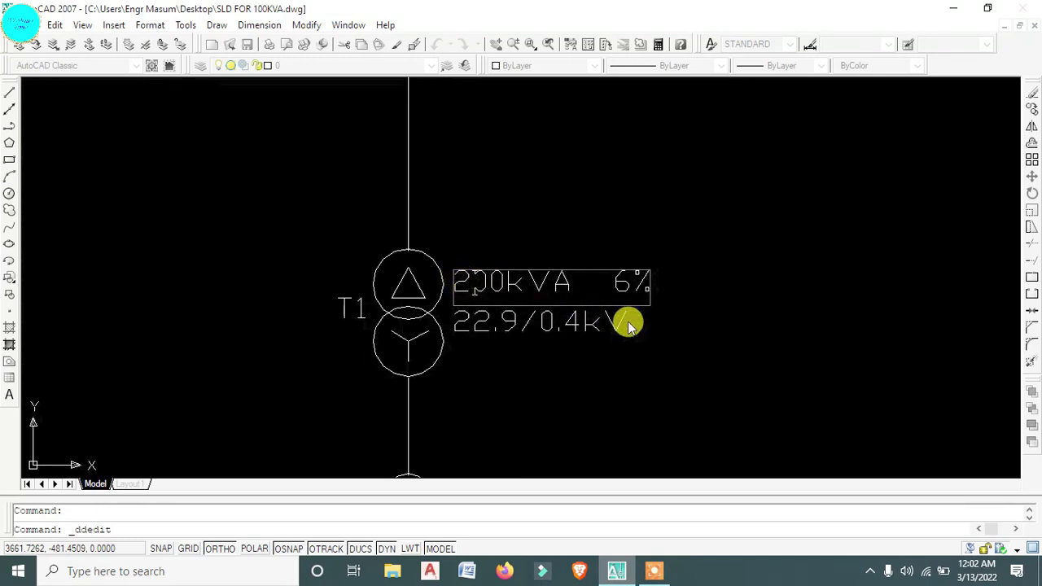
key("Return")
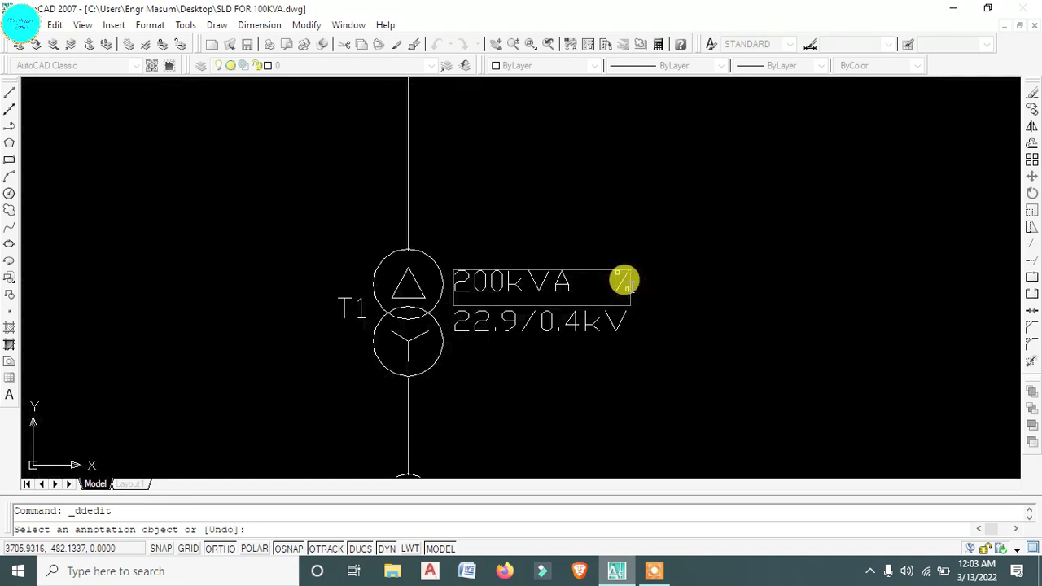
key("Return")
- Edit the 22.9/0.4kV voltage label to read 11/0.4kV
left_click(513, 324)
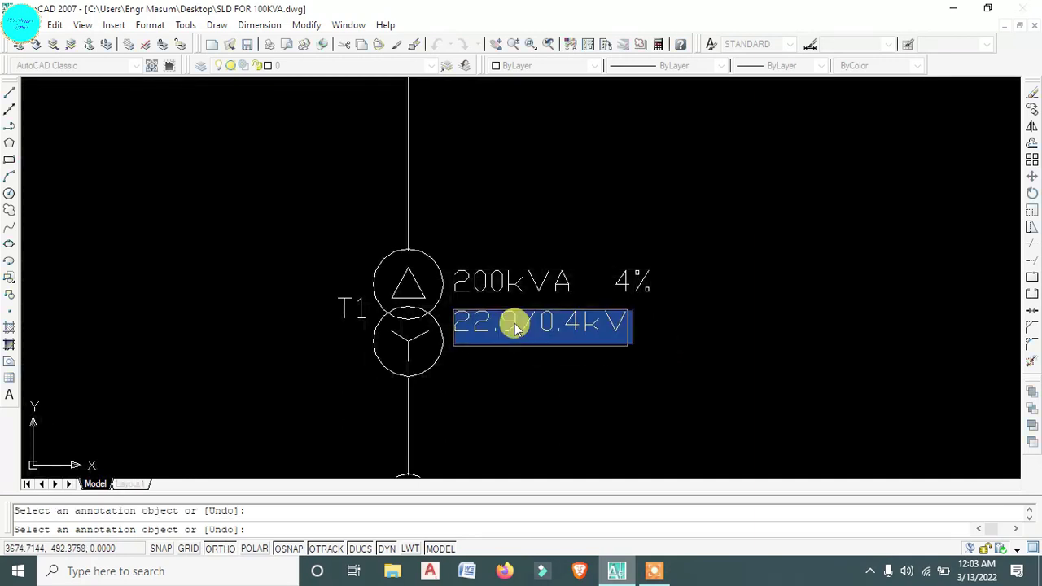
left_click(518, 322)
double_click(454, 316)
key("Return")
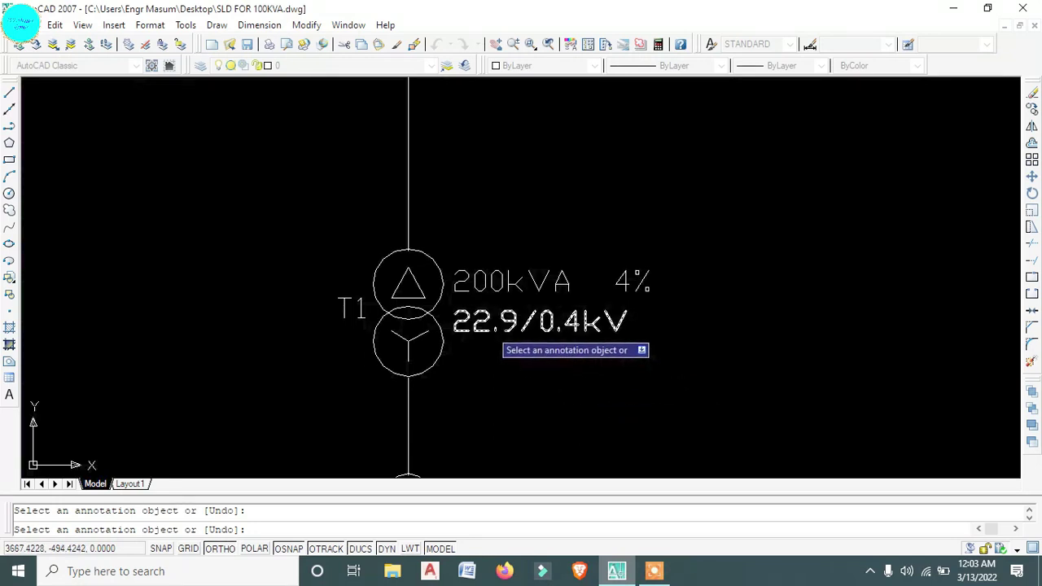
left_click(477, 318)
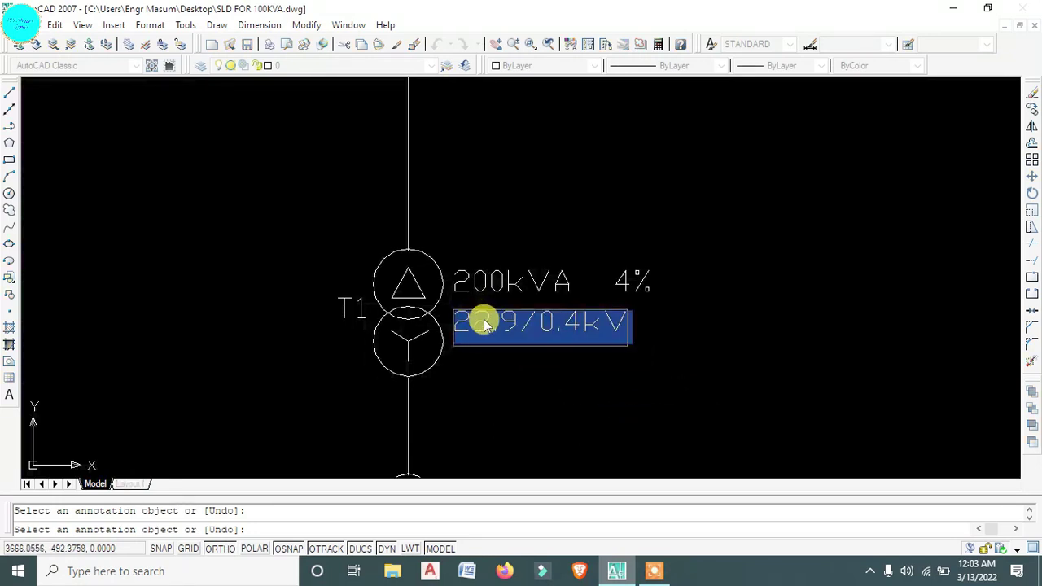
left_click(495, 314)
left_click_drag(521, 322, 454, 314)
left_click(453, 316)
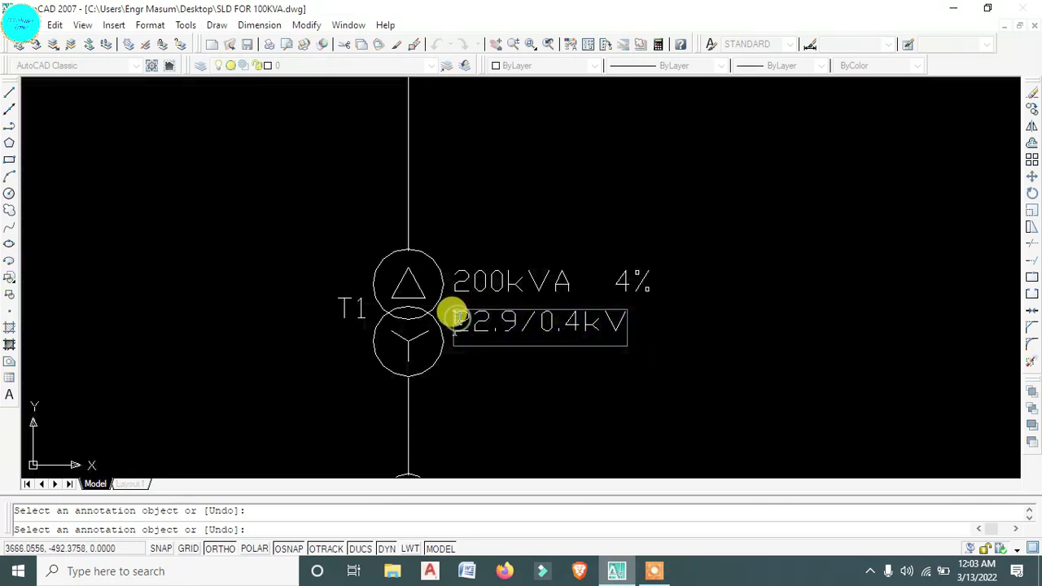
type("11")
left_click_drag(549, 323, 454, 310)
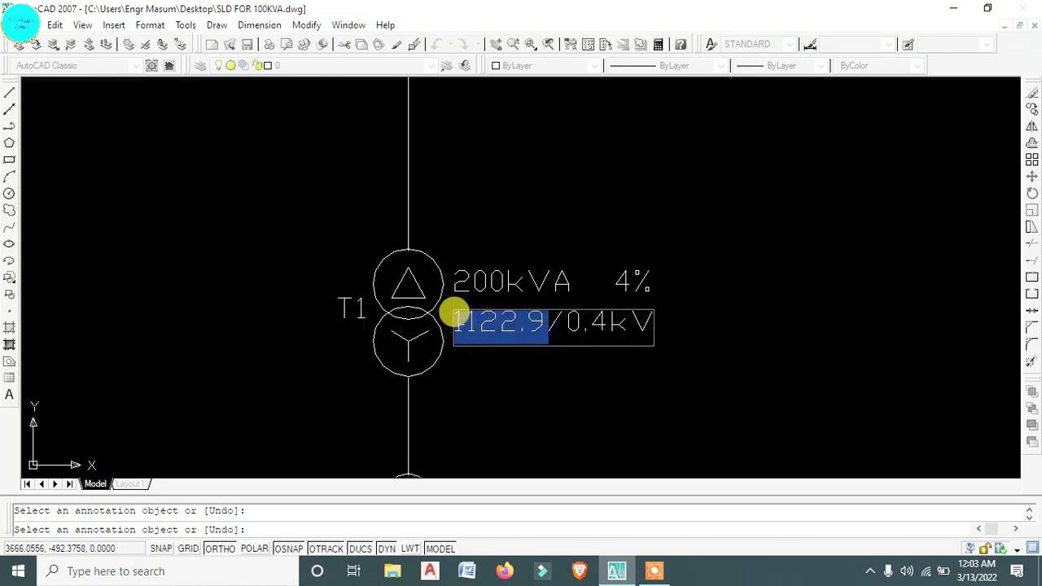
type("11")
left_click(506, 383)
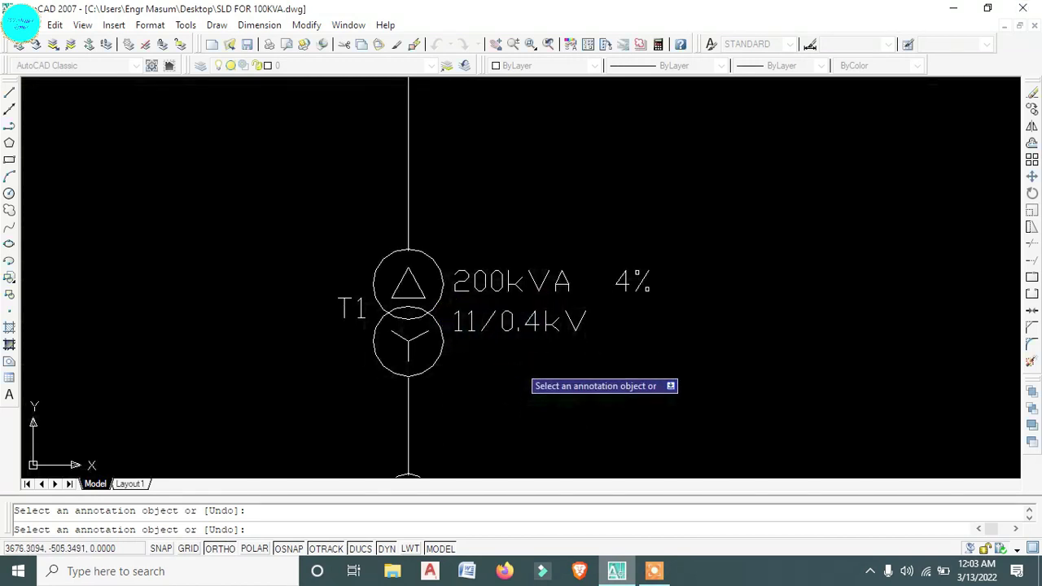
- End the text-edit command and cancel the stray selection window
right_click(525, 372)
left_click(533, 375)
left_click(531, 374)
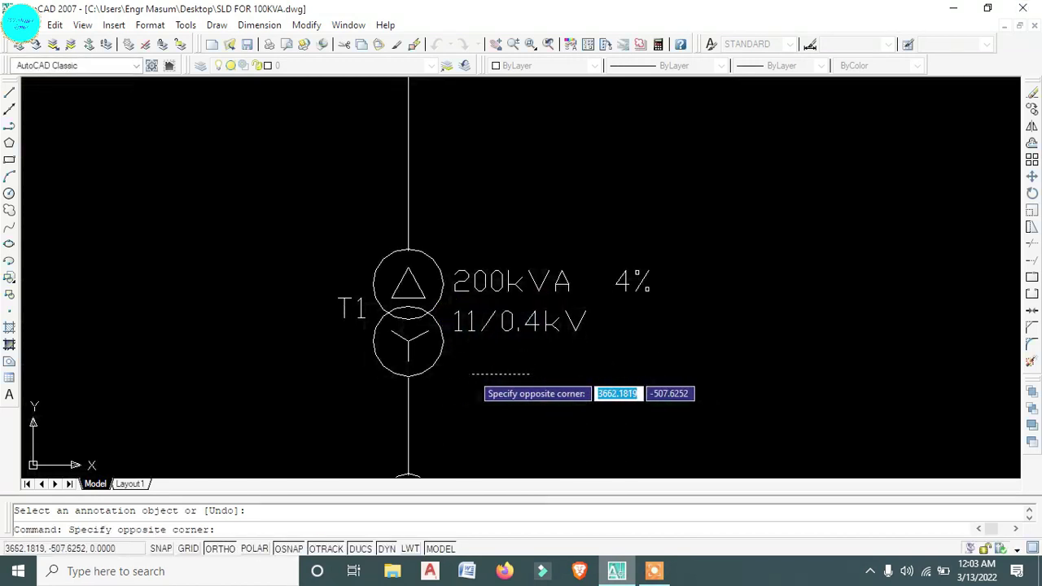
key("Escape")
- Pan to the LA earth symbol and crossing-select its four lines
scroll(407, 350, "up", 3)
middle_click_drag(406, 350, 554, 453)
scroll(533, 306, "down", 5)
scroll(553, 454, "down", 2)
middle_click_drag(639, 270, 631, 340)
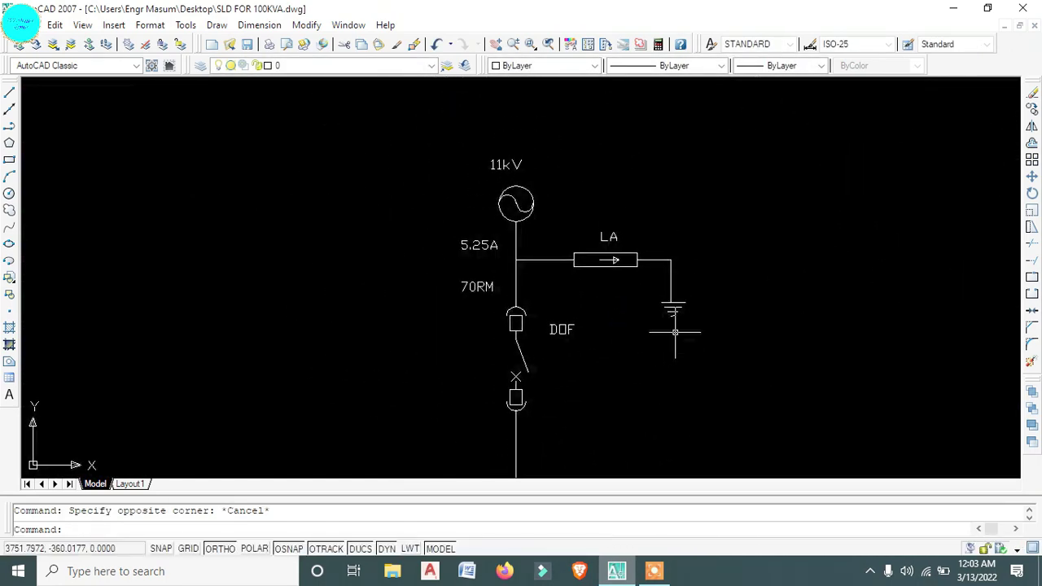
scroll(669, 297, "up", 8)
scroll(606, 278, "down", 2)
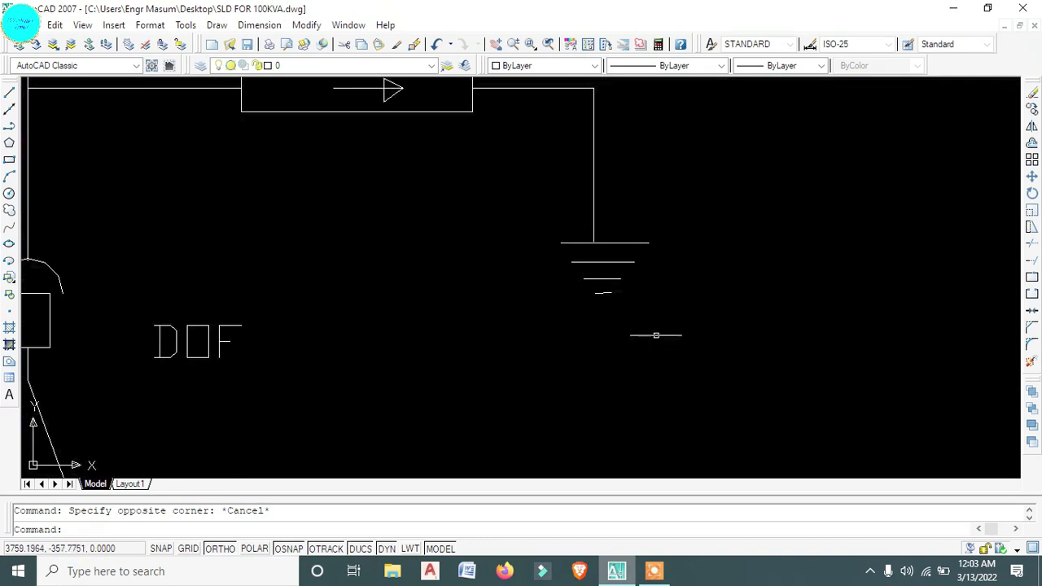
left_click(634, 337)
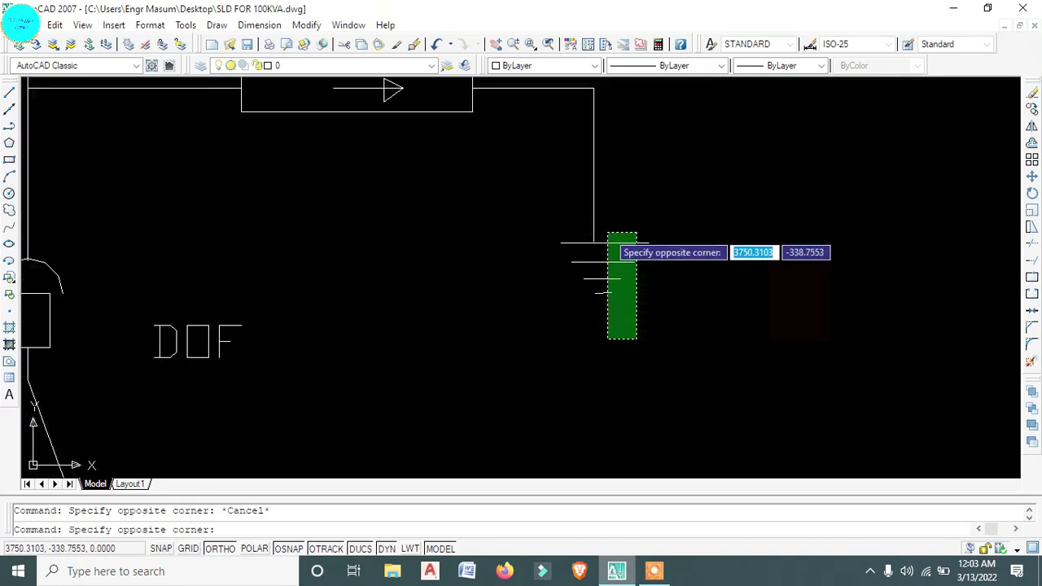
left_click(607, 233)
- Move the earth-symbol lines onto the vertical lead with M
type("m")
key("Return")
scroll(606, 277, "up", 3)
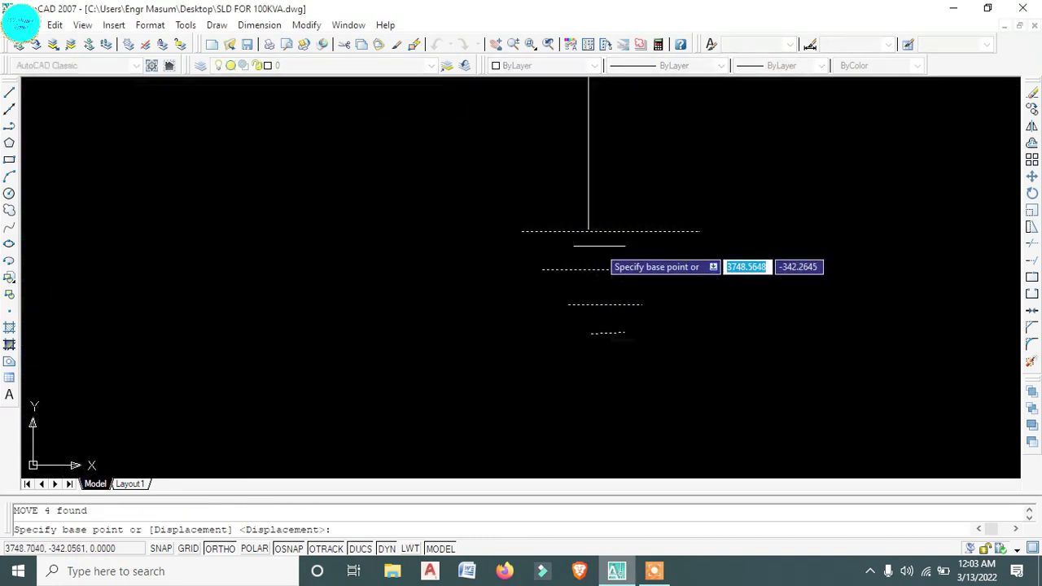
left_click(610, 230)
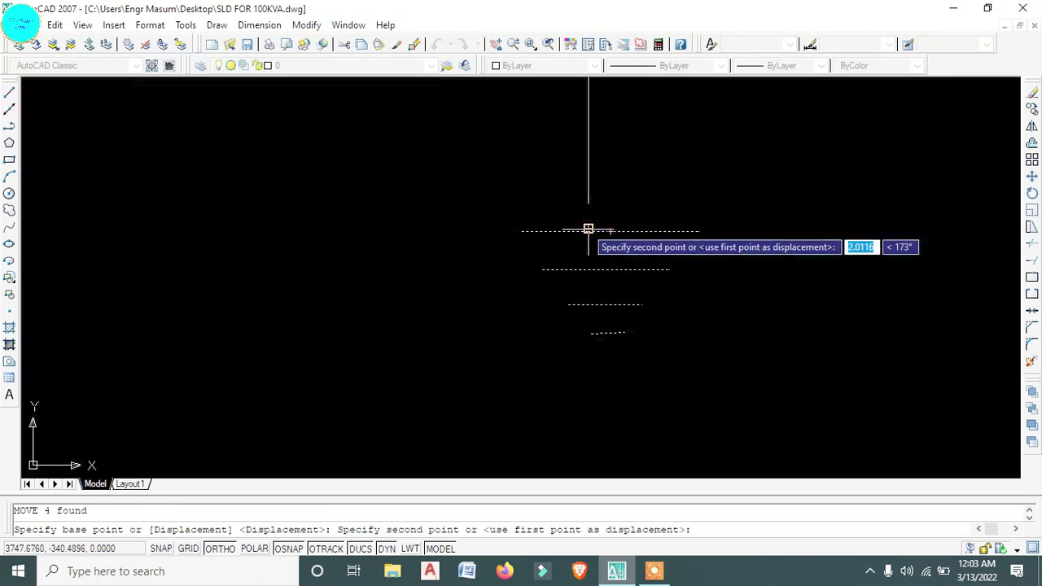
left_click(587, 229)
scroll(582, 277, "down", 2)
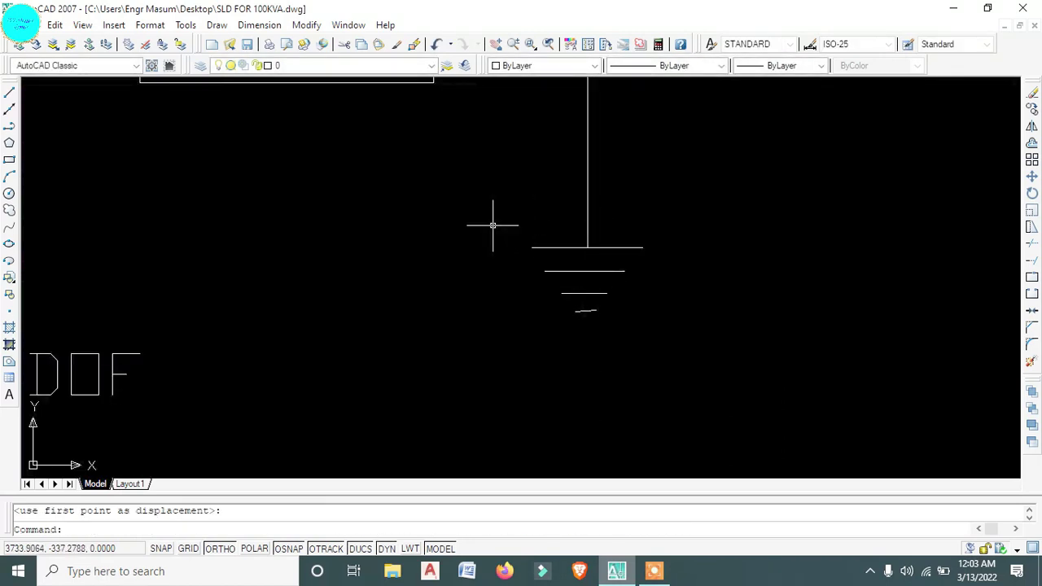
- Select the whole earth symbol and start a copy, then cancel it
left_click(587, 200)
left_click(651, 372)
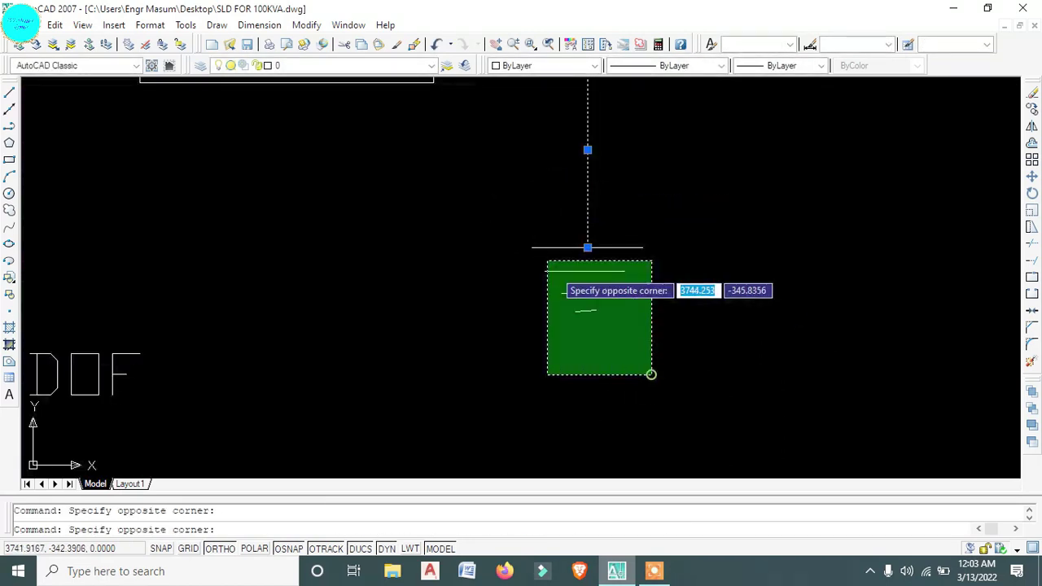
left_click(526, 220)
type("co")
key("Return")
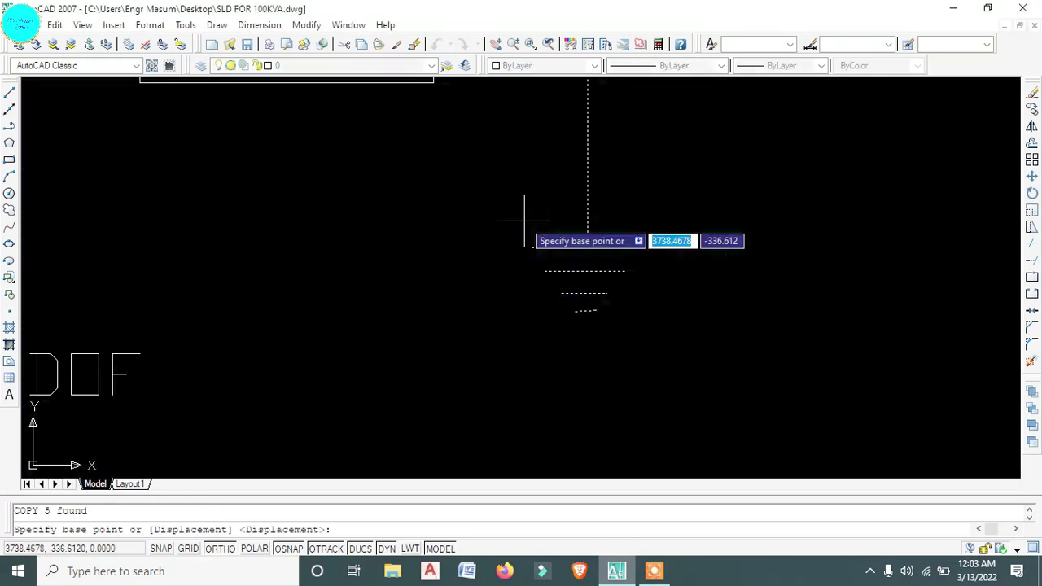
left_click(597, 247)
scroll(561, 269, "down", 3)
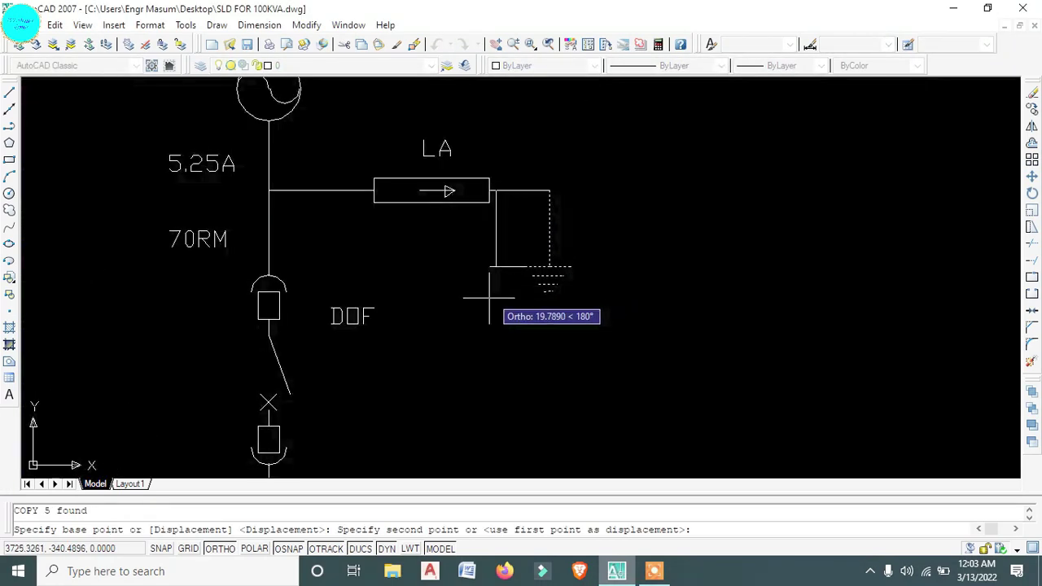
middle_click_drag(401, 324, 629, 164)
scroll(474, 396, "down", 4)
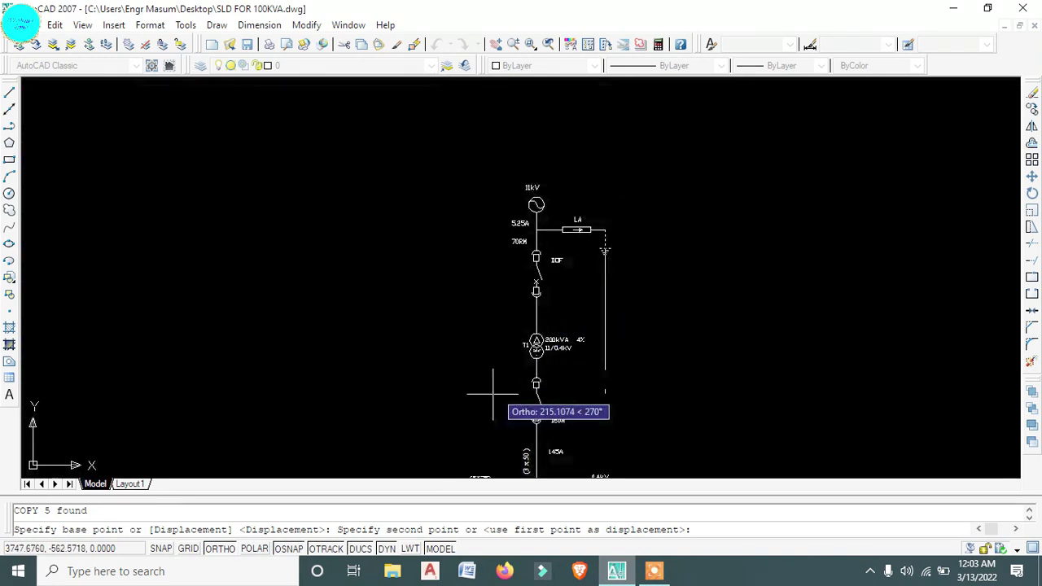
scroll(533, 284, "up", 2)
scroll(538, 212, "up", 6)
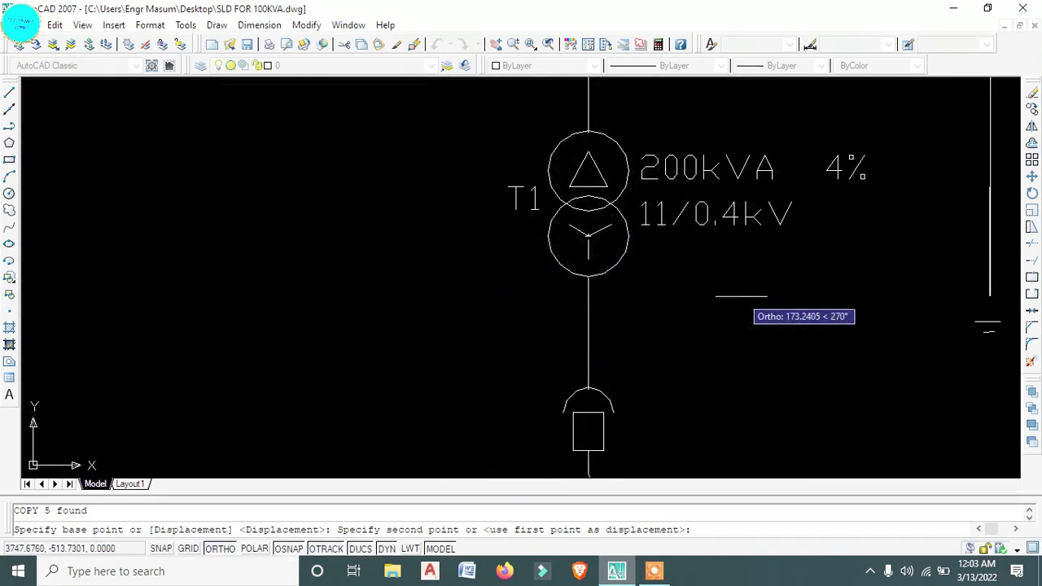
scroll(768, 284, "down", 6)
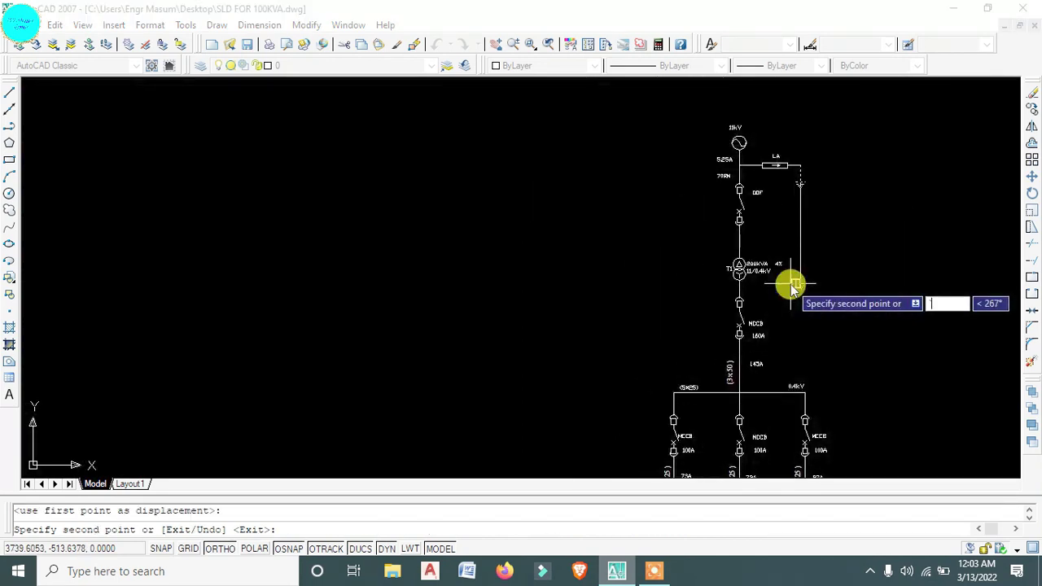
key("Escape")
- Move the earth symbol from its top point to just left of transformer T1
scroll(802, 285, "up", 5)
left_click(811, 312)
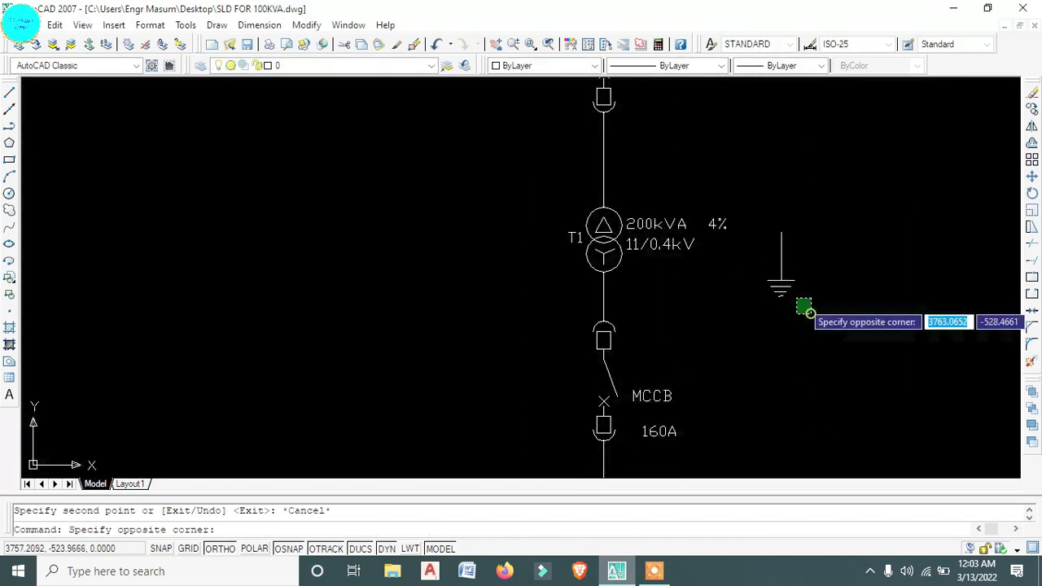
left_click(756, 263)
type("m")
key("Return")
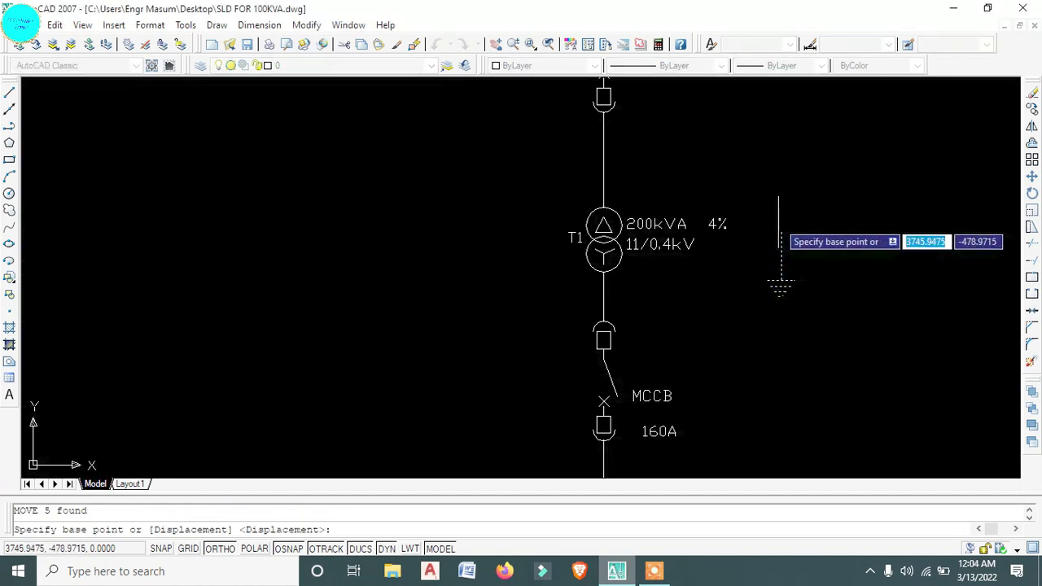
left_click(782, 233)
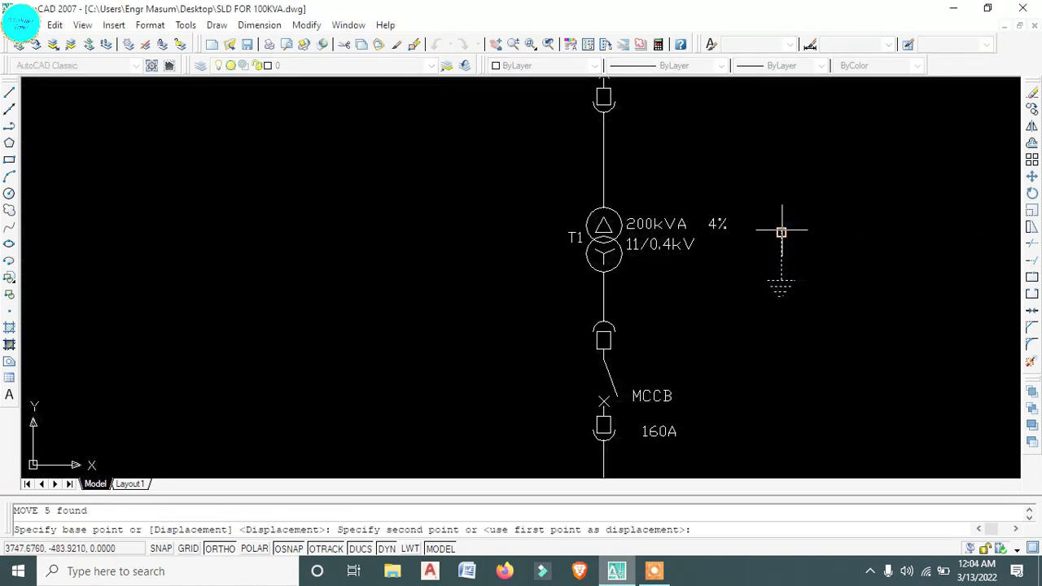
left_click(541, 283)
key("Escape")
scroll(545, 268, "up", 2)
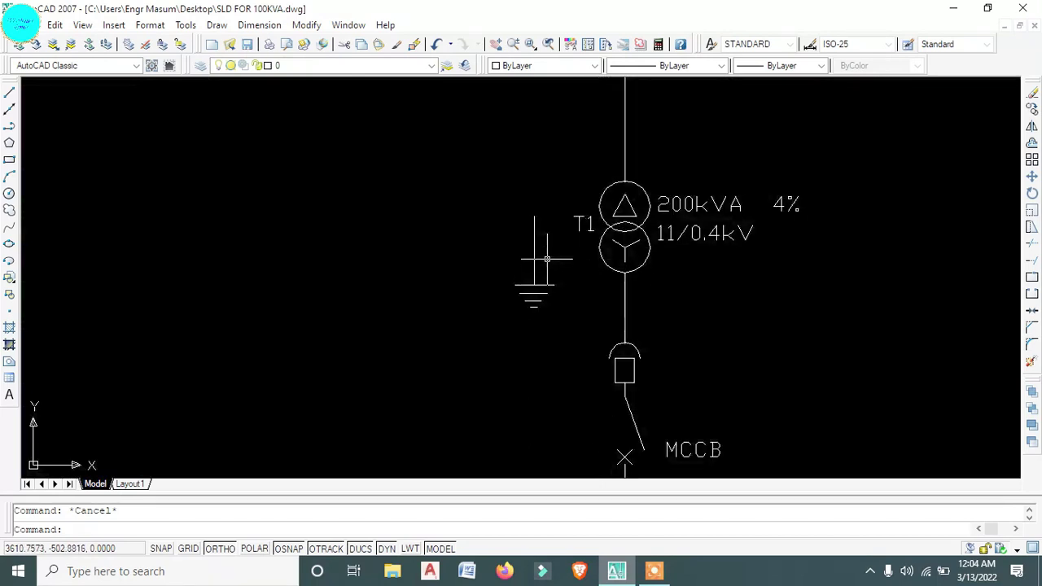
- Draw a short line leftward from the Y winding's star point
type("l")
key("Return")
scroll(618, 244, "up", 3)
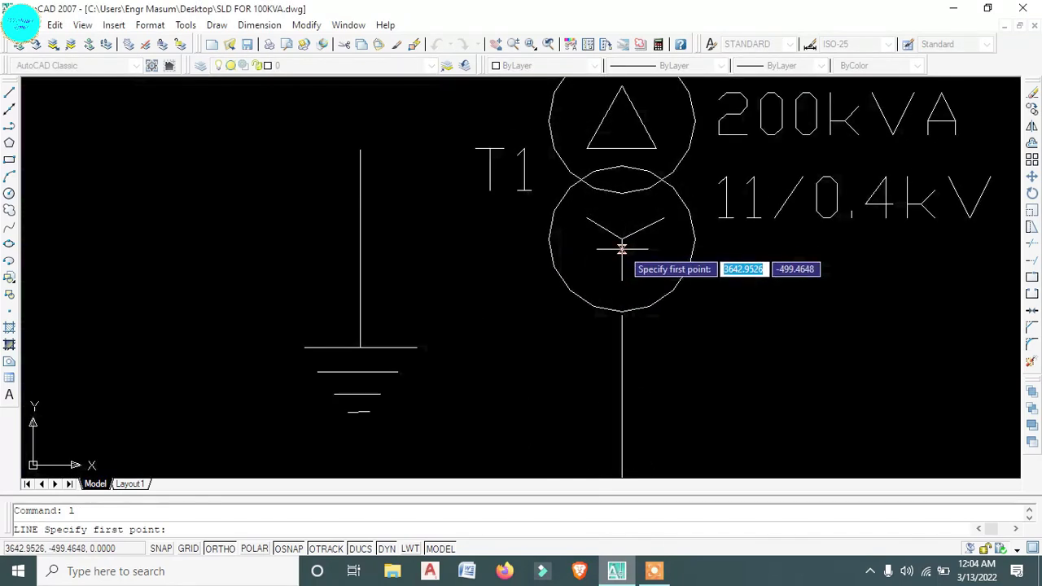
left_click(621, 238)
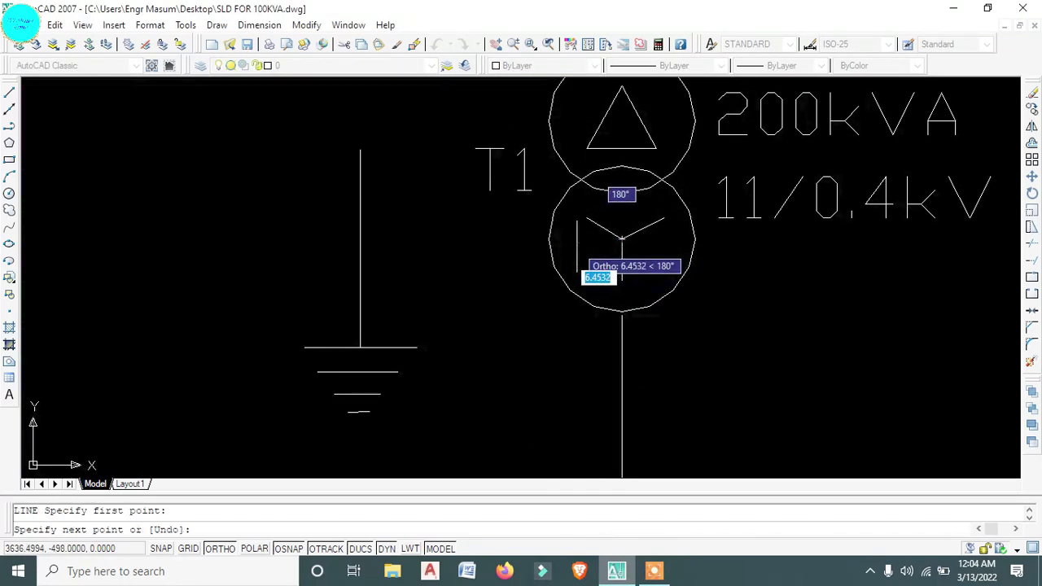
left_click(577, 276)
key("Escape")
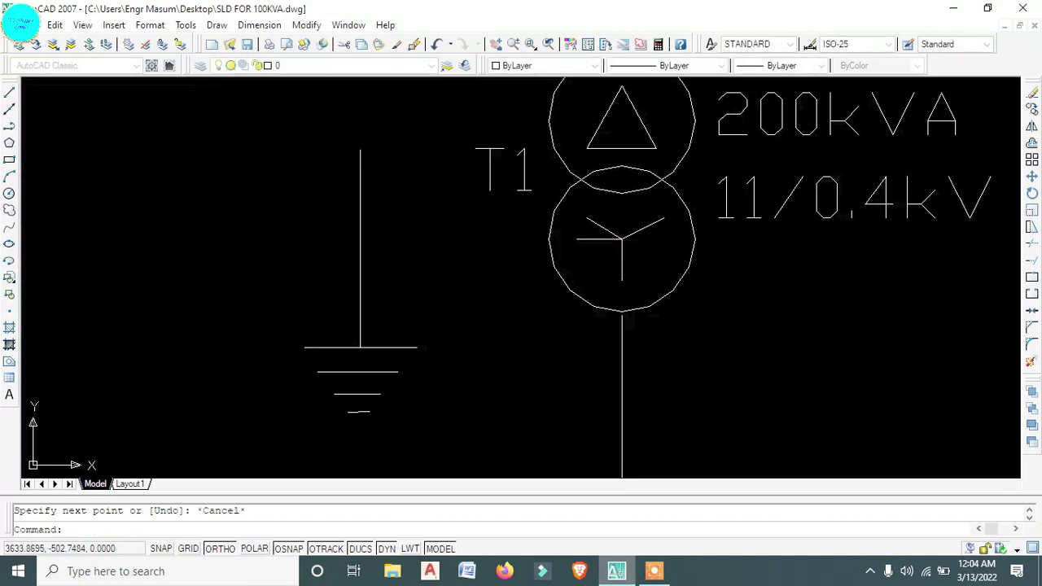
- Select the earth symbol and start scaling it from its junction
left_click(410, 424)
left_click(332, 339)
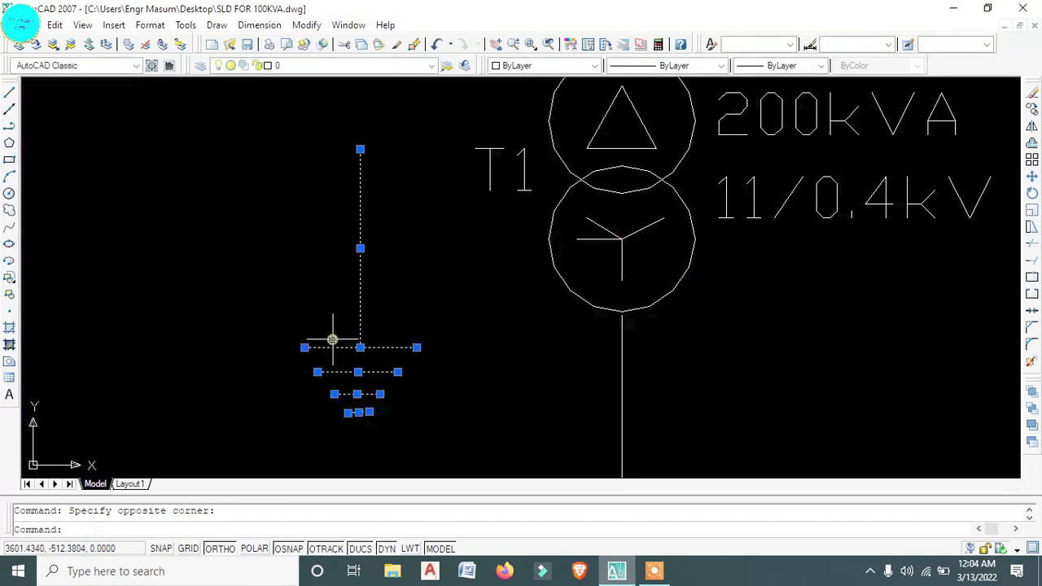
type("s")
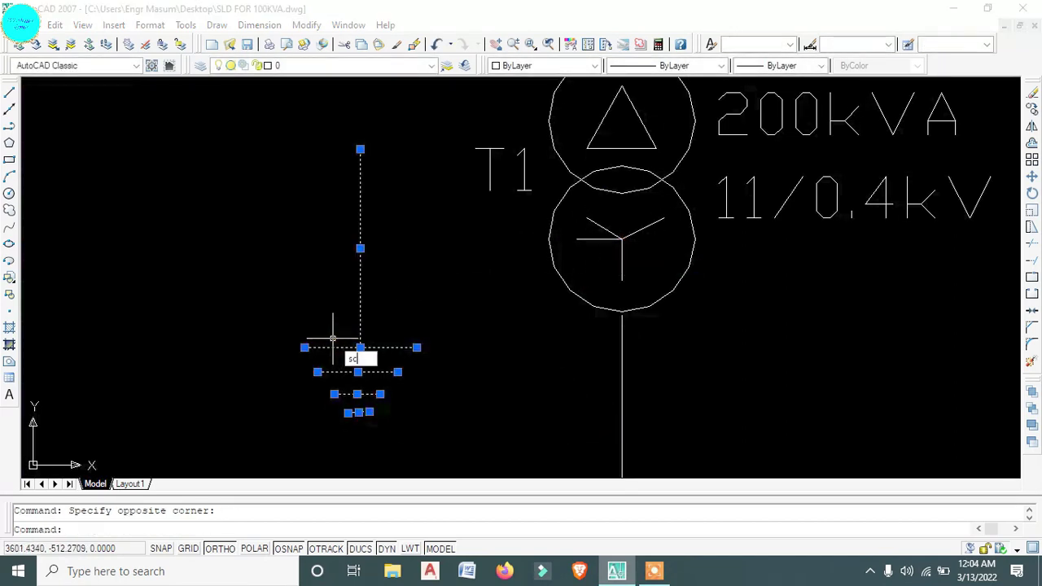
type("c")
key("Return")
left_click(360, 347)
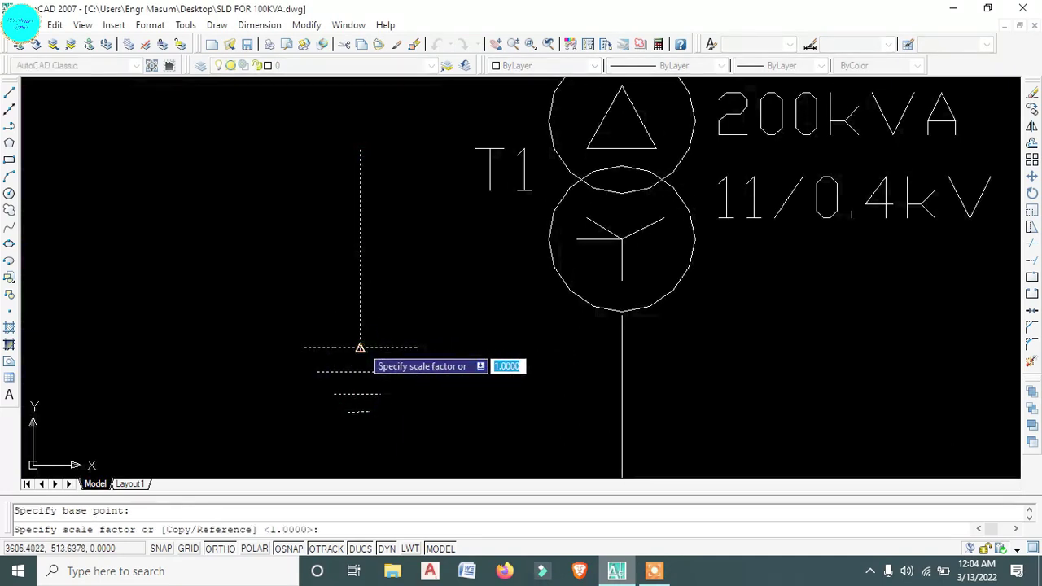
- Shrink the earth symbol by a 0.4 scale factor, then again by 0.6
type(".4")
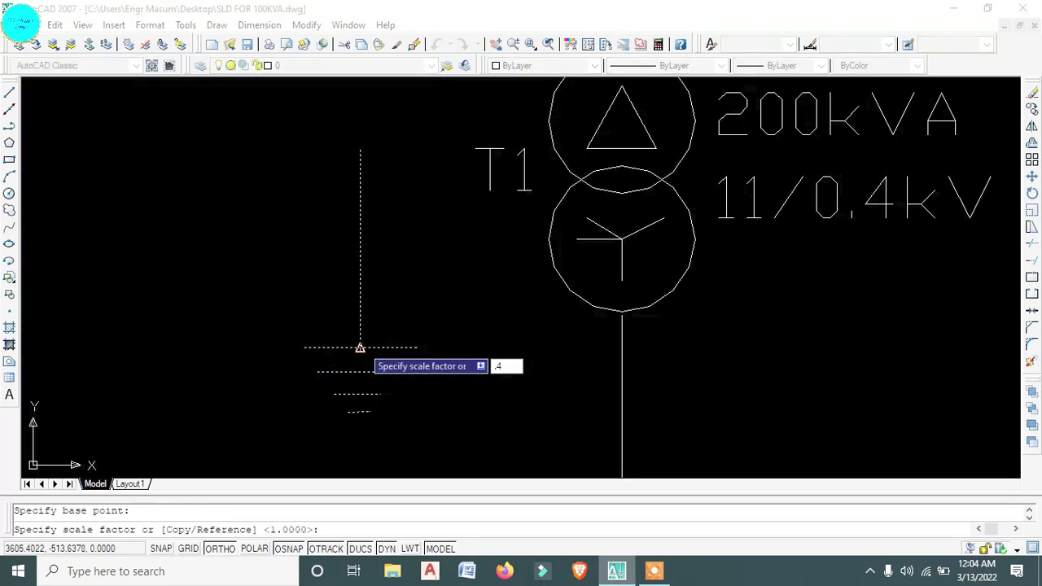
key("Return")
left_click(379, 392)
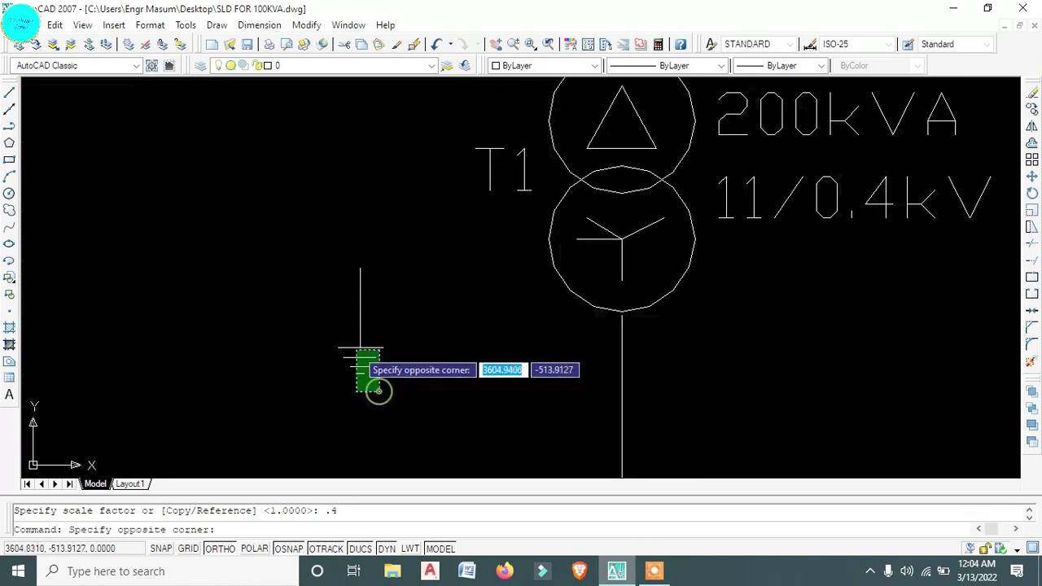
left_click(345, 344)
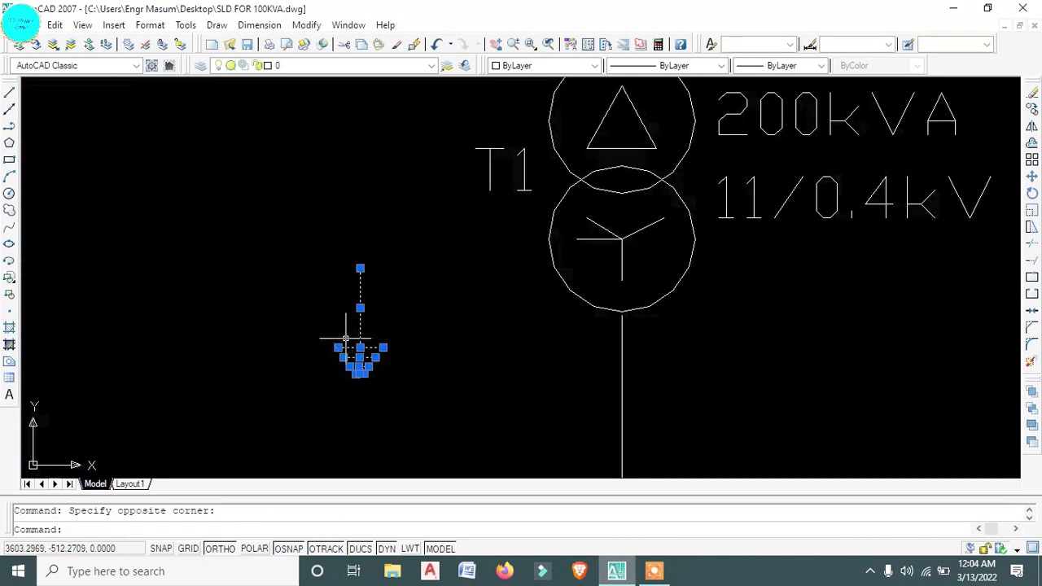
type("sc")
key("Return")
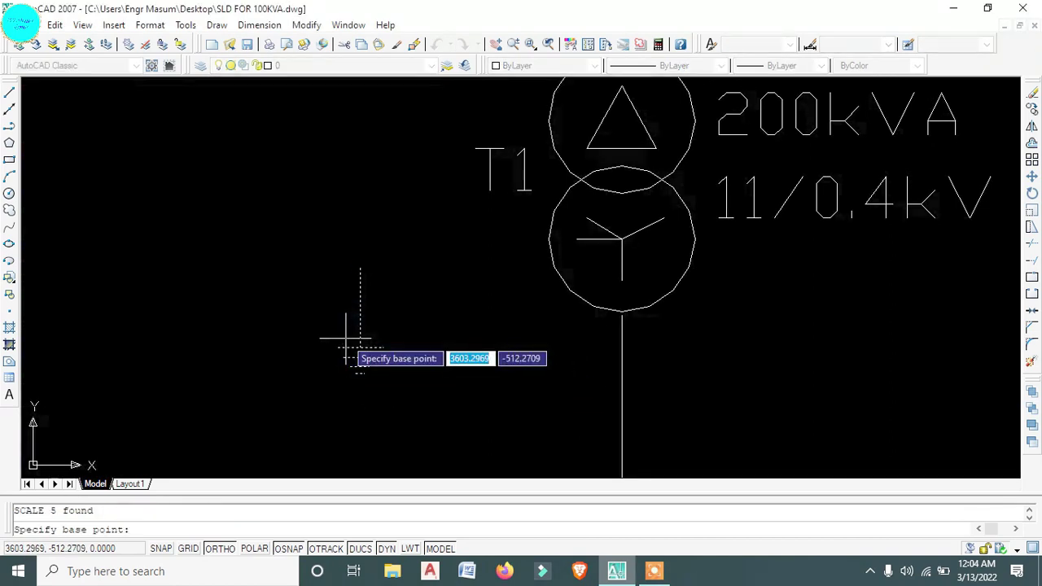
type(".")
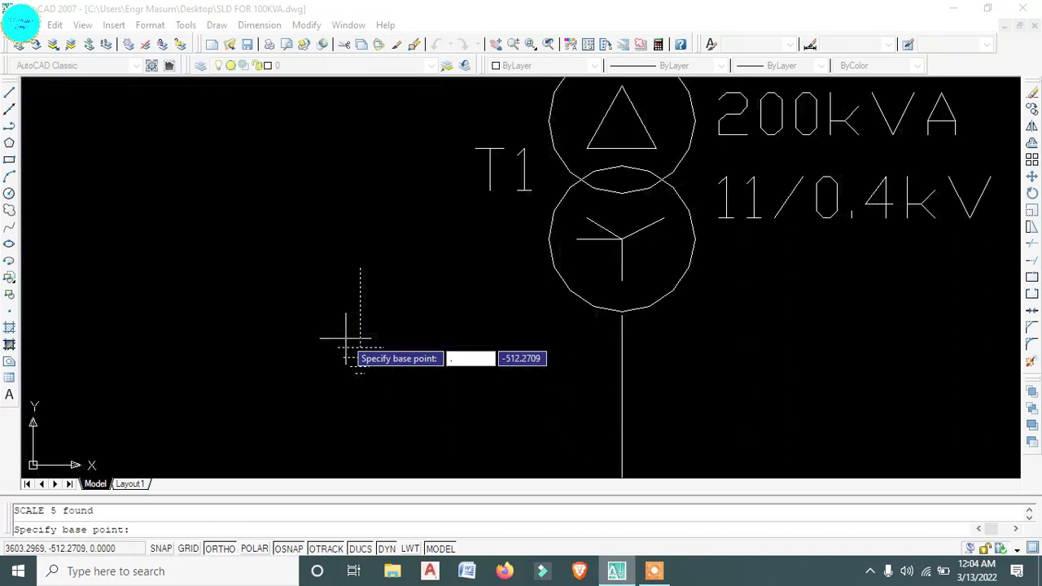
type("6")
key("Return")
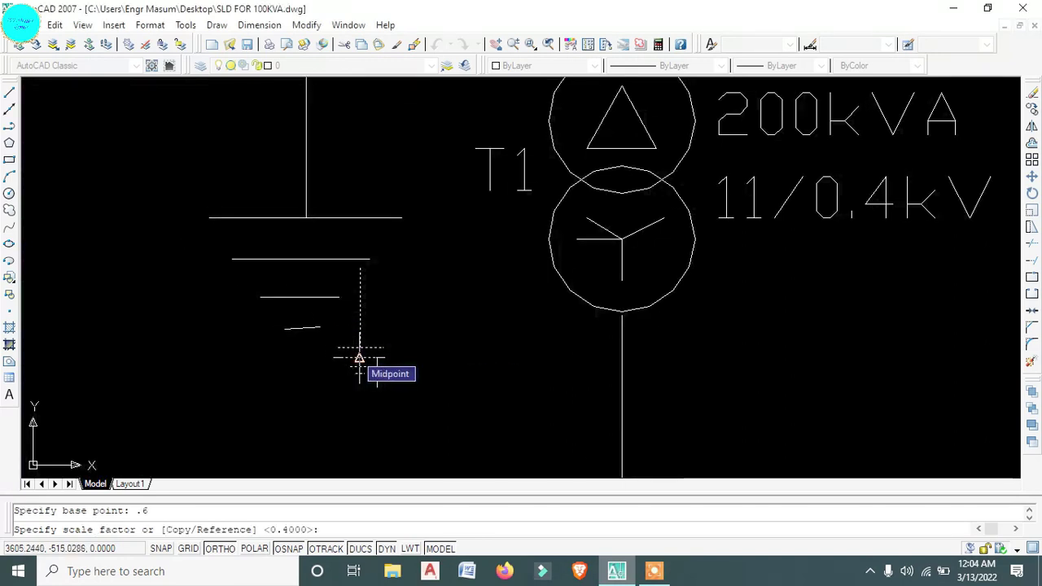
key("Return")
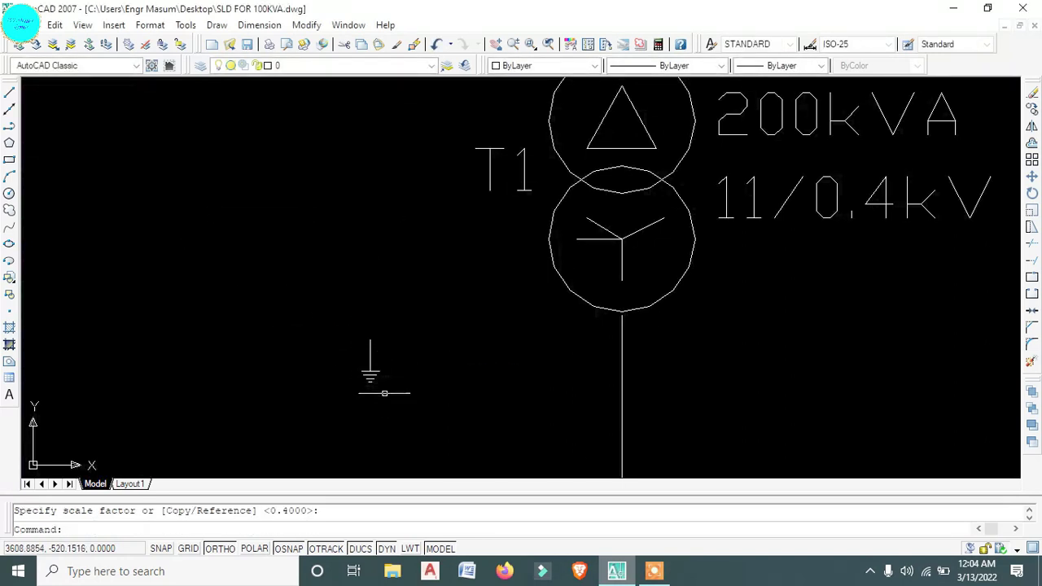
left_click(384, 393)
- Move the earth symbol onto the winding's new neutral line
left_click(354, 351)
type("m")
key("Return")
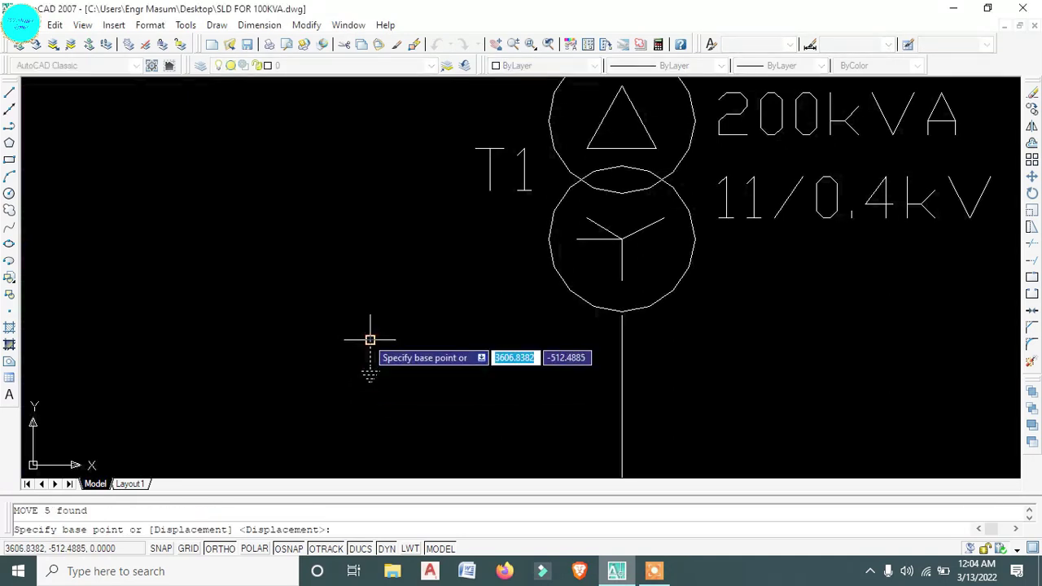
left_click(369, 340)
scroll(587, 254, "up", 5)
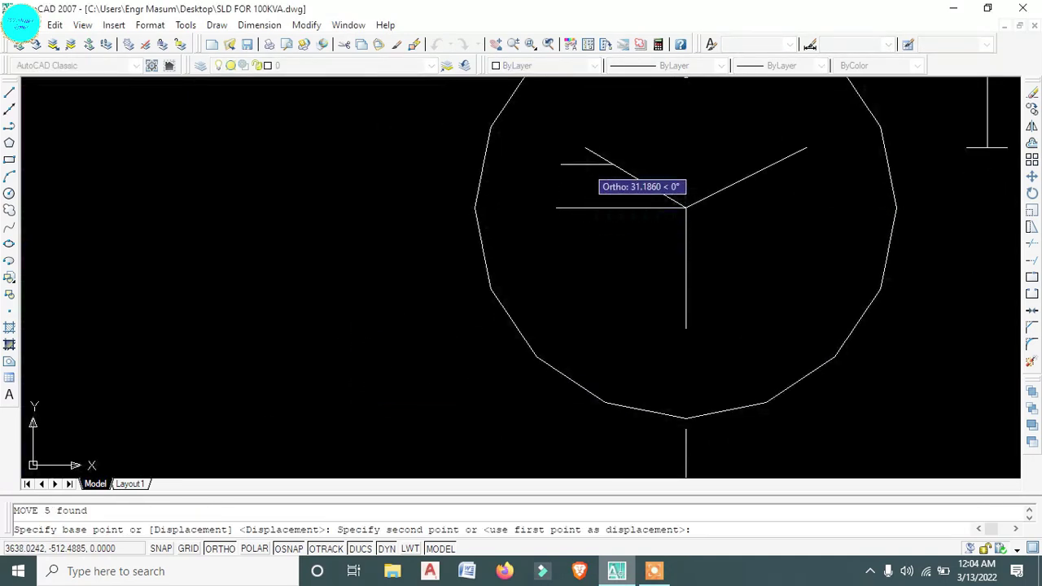
left_click(584, 209)
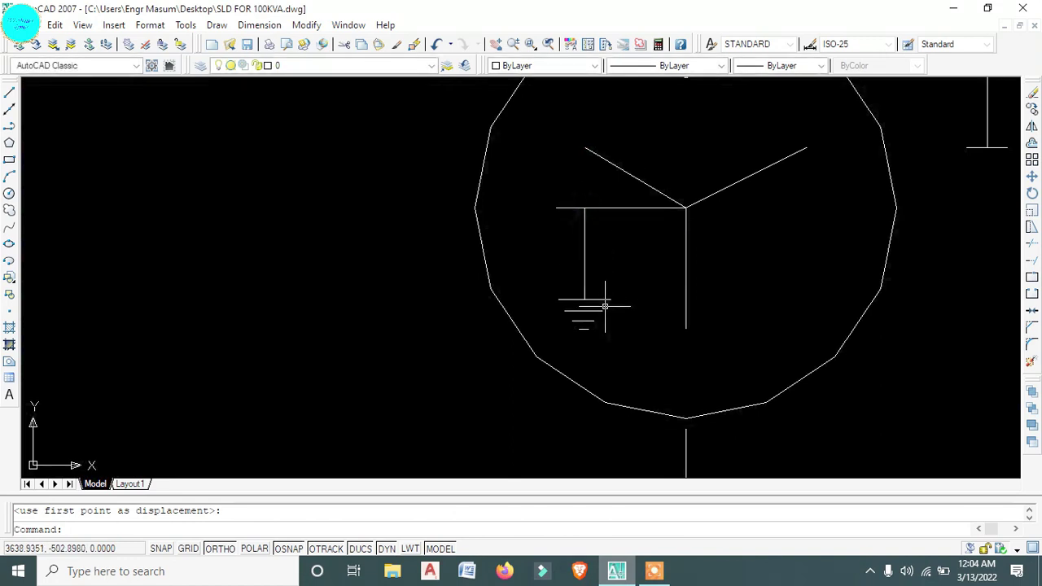
- Nudge the earth symbol up, then back down to align it
left_click(563, 278)
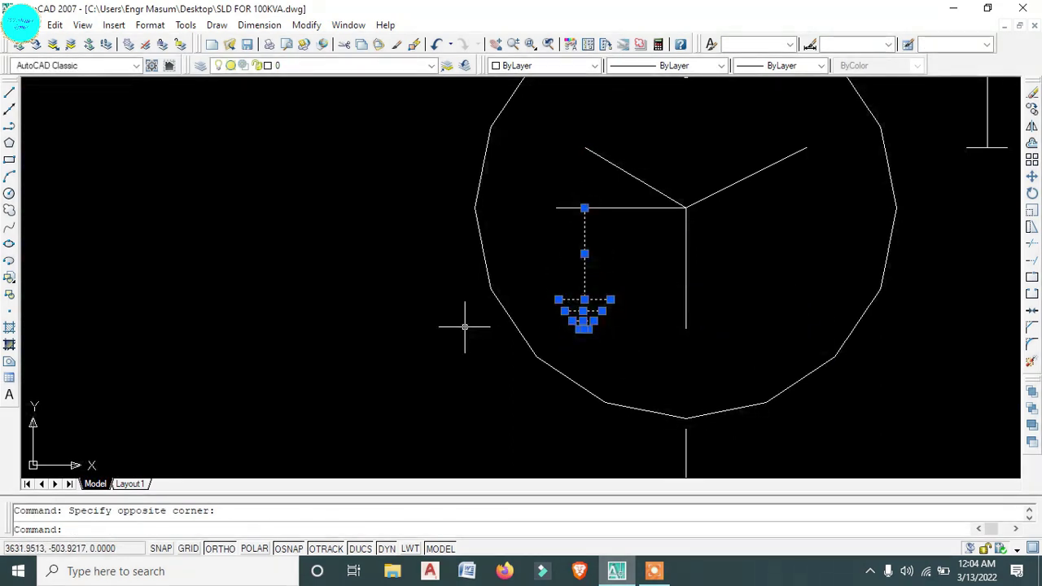
type("m")
key("Return")
left_click(442, 335)
left_click(441, 278)
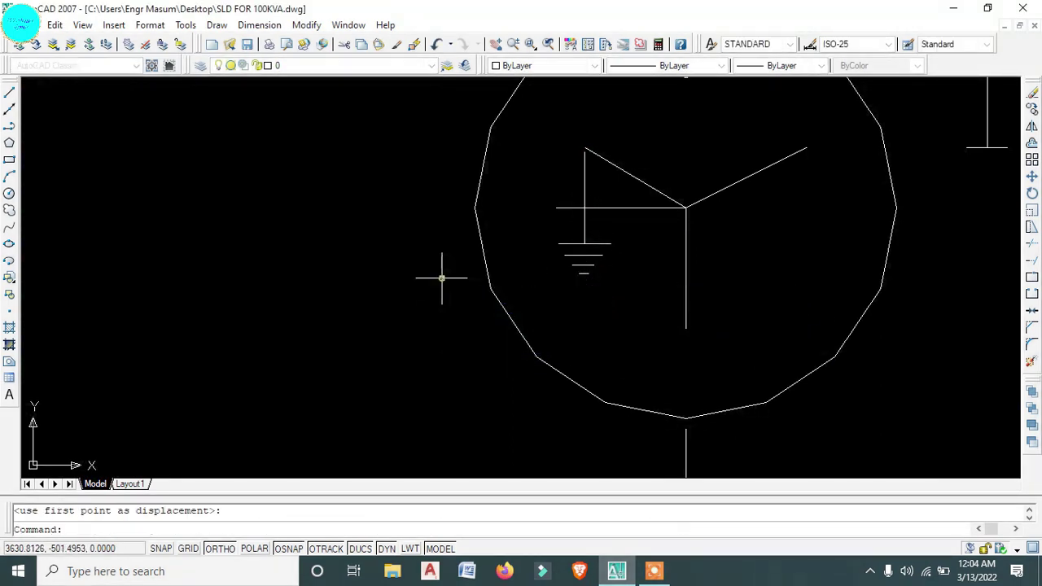
left_click(617, 291)
left_click(558, 241)
type("m")
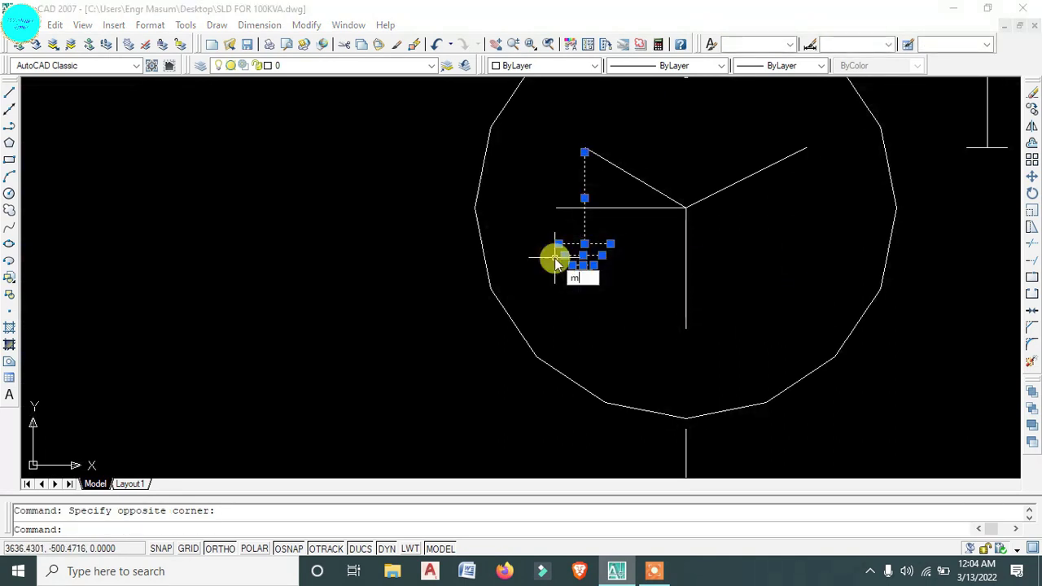
key("Return")
left_click(562, 282)
left_click(558, 302)
- Shift the earth symbol to its final spot inside the star winding
left_click(609, 312)
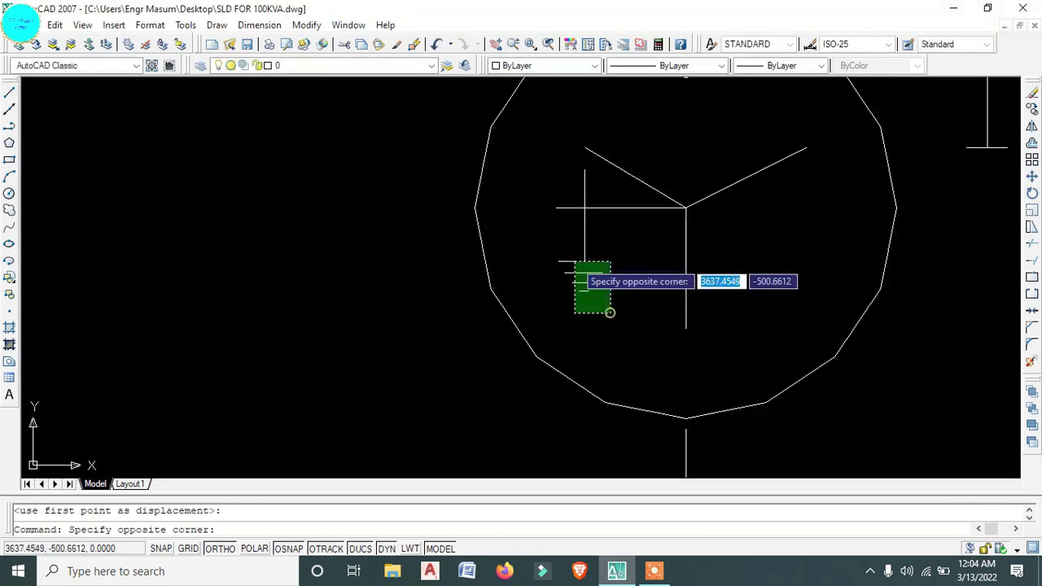
left_click(574, 262)
type("m")
key("Return")
left_click(505, 264)
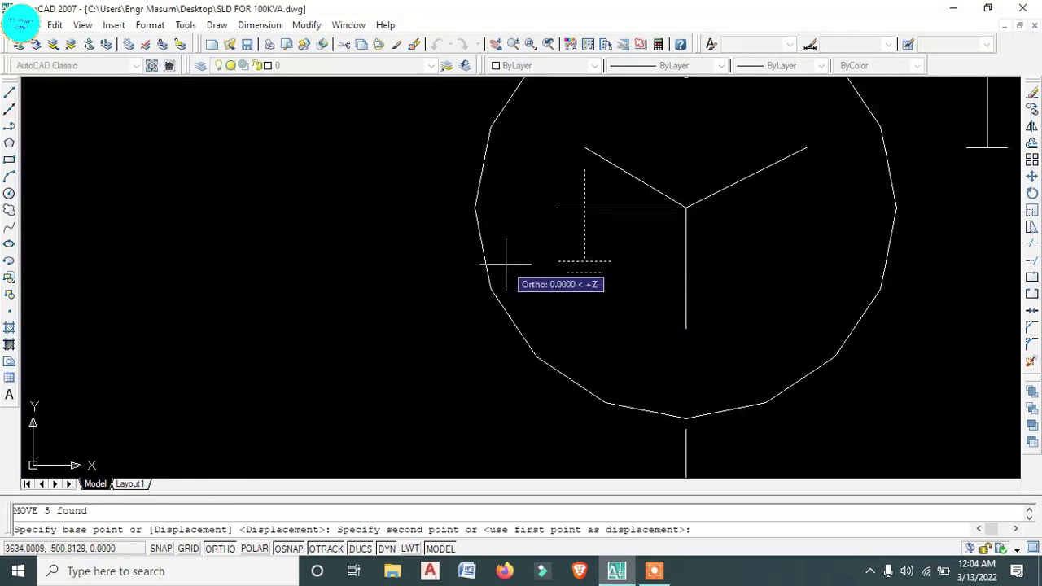
left_click(533, 261)
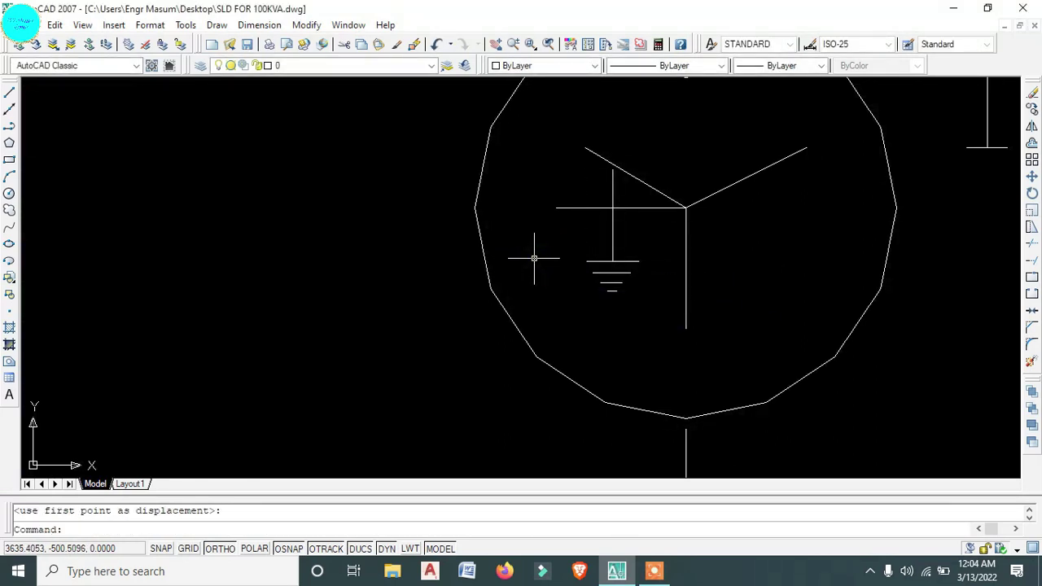
- Fillet the vertical and horizontal lead lines with radius 0 for a sharp corner
type("f")
key("Return")
type("r")
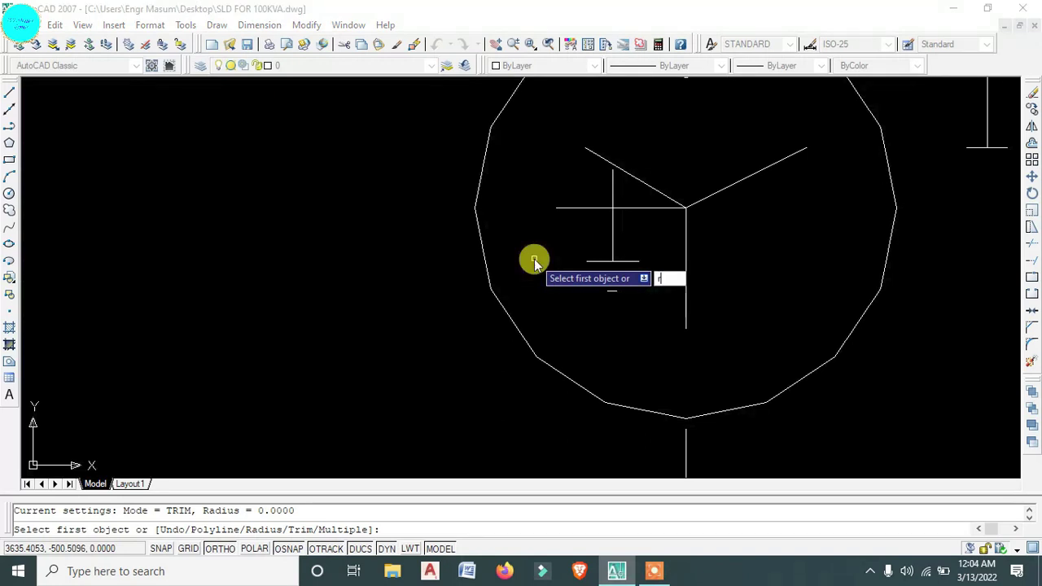
key("Return")
type("0")
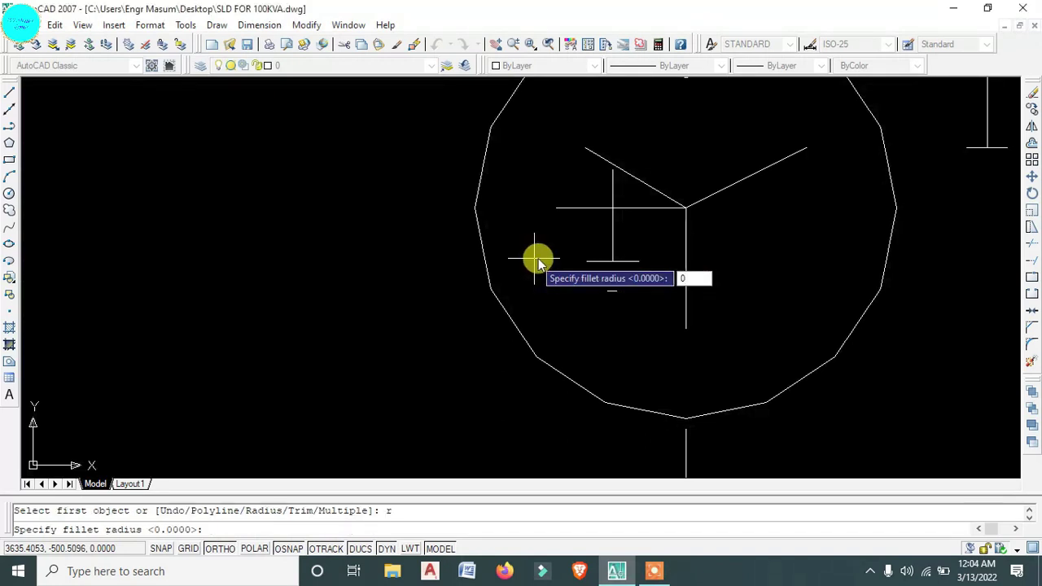
key("Return")
left_click(612, 224)
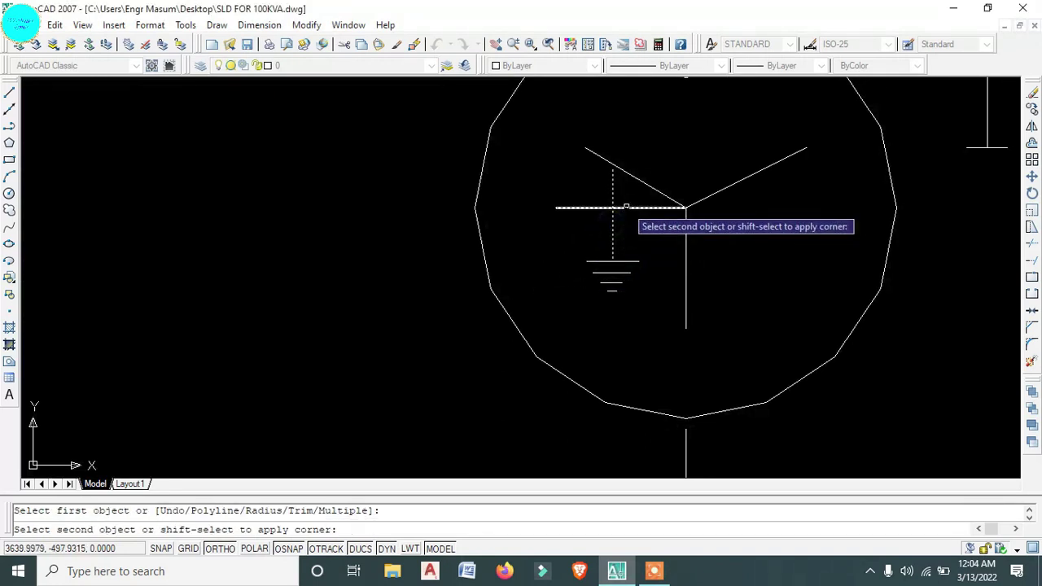
left_click(625, 207)
scroll(611, 226, "down", 3)
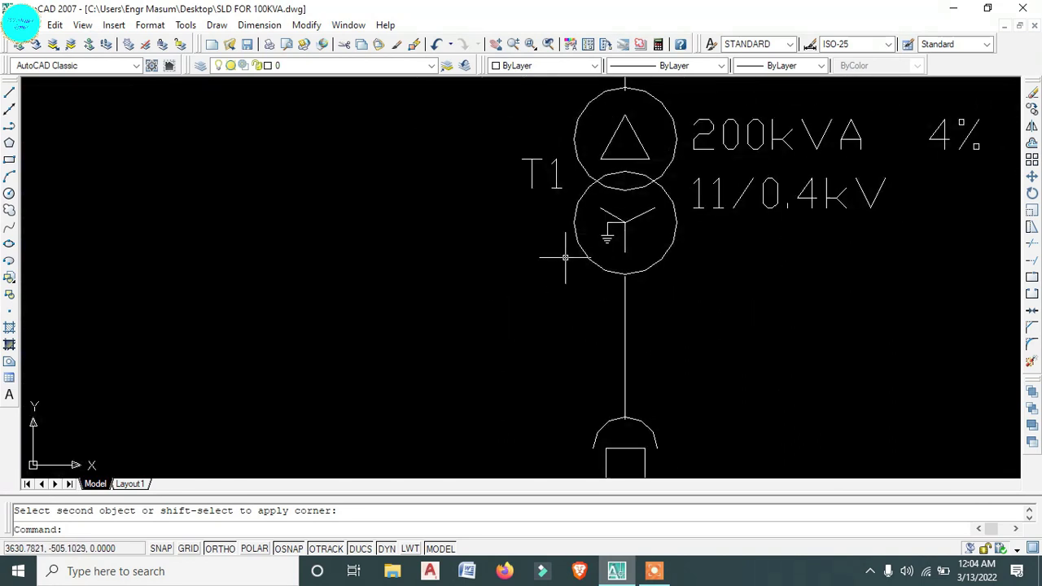
key("Escape")
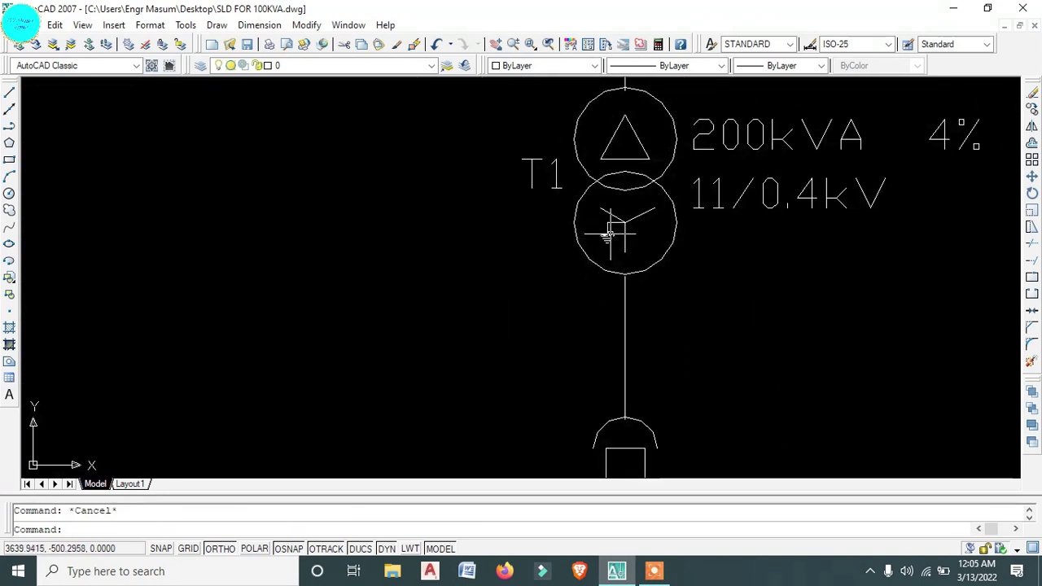
- Scale the earth symbol at T1's star point by 1.5 about its top point
scroll(607, 234, "up", 6)
left_click(620, 308)
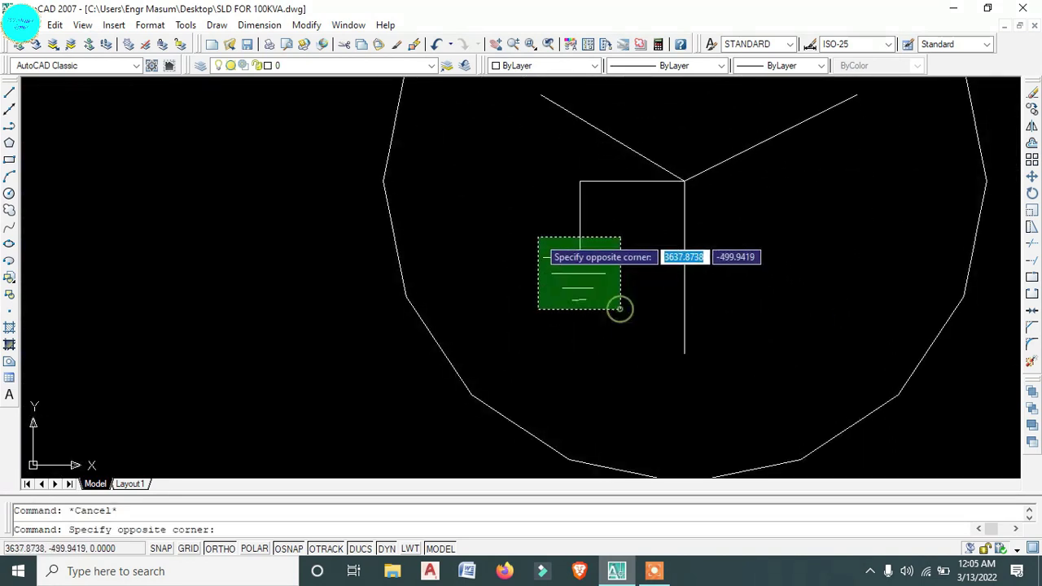
left_click(528, 235)
type("s")
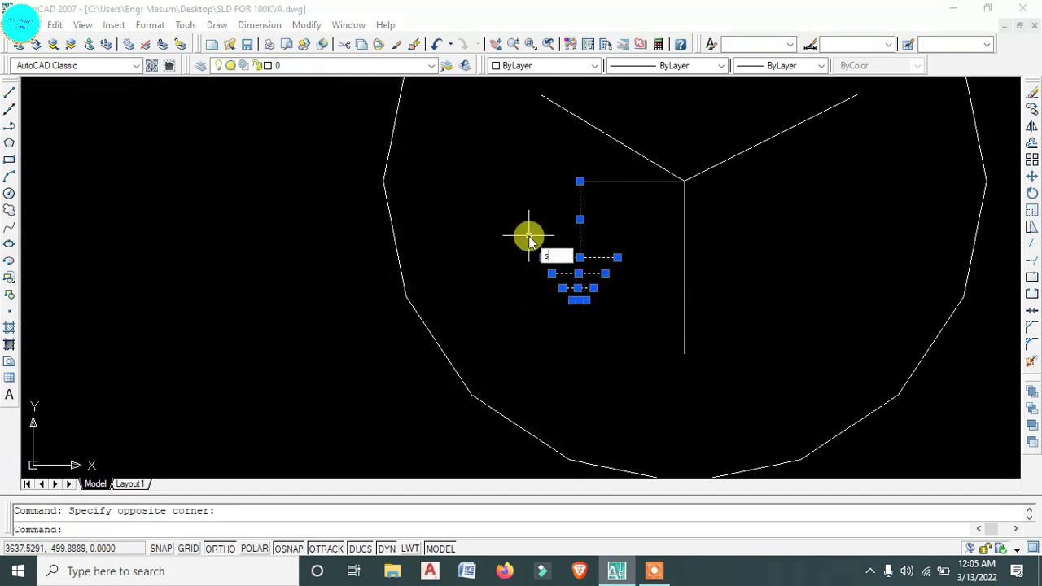
type("c")
key("Return")
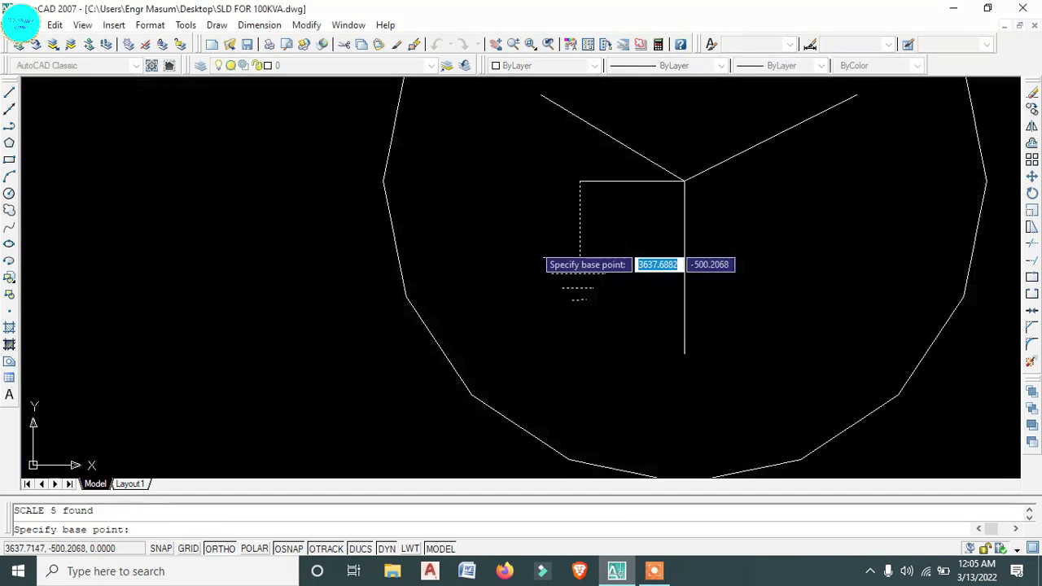
left_click(579, 180)
type("1")
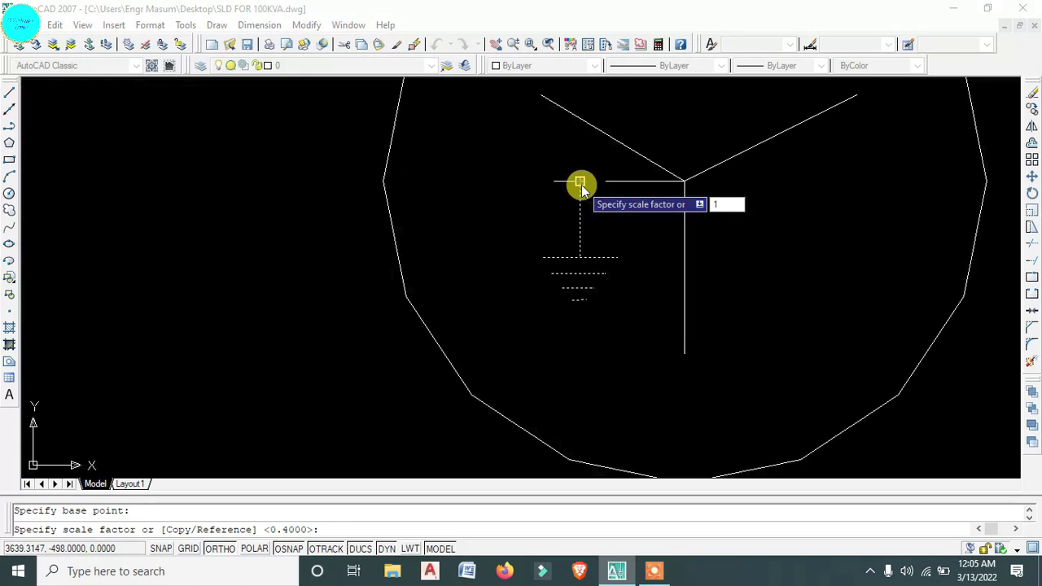
type(".5")
key("Return")
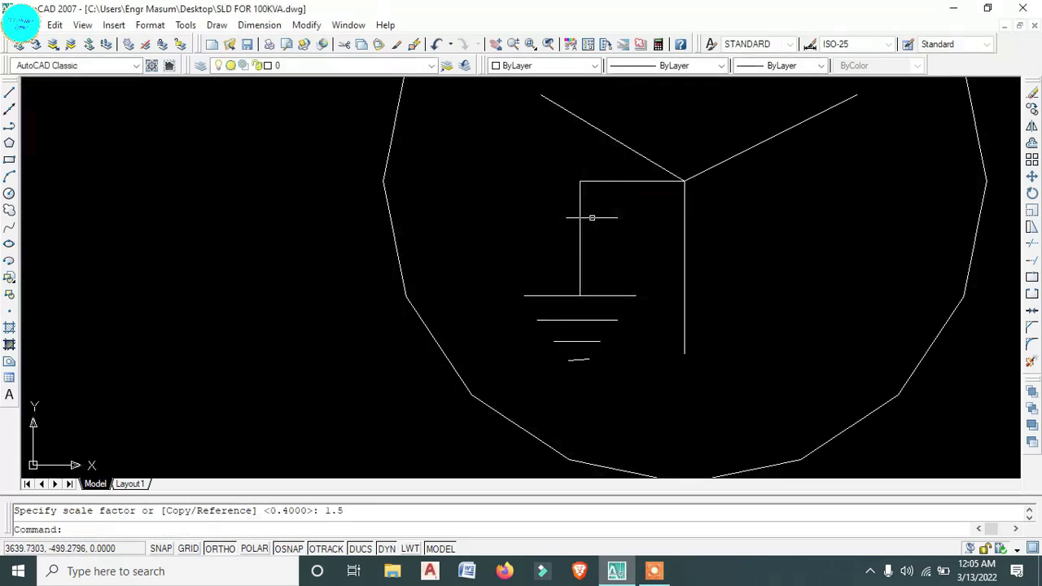
scroll(432, 293, "down", 5)
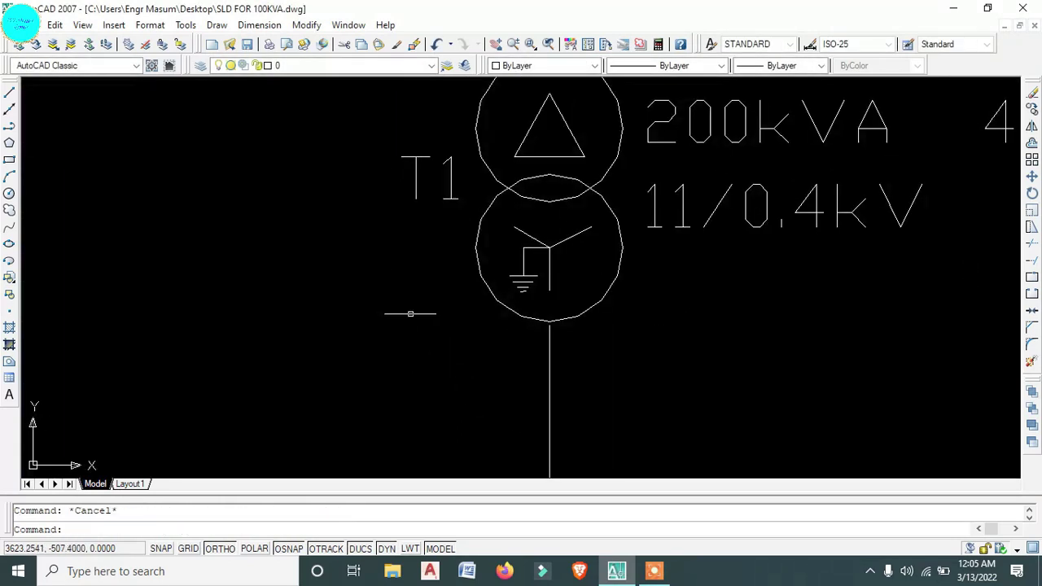
scroll(410, 314, "down", 4)
scroll(420, 313, "down", 4)
- Zoom and pan up to show the DOF fuse, breaker and 5.25A label above transformer T1
left_click(454, 314)
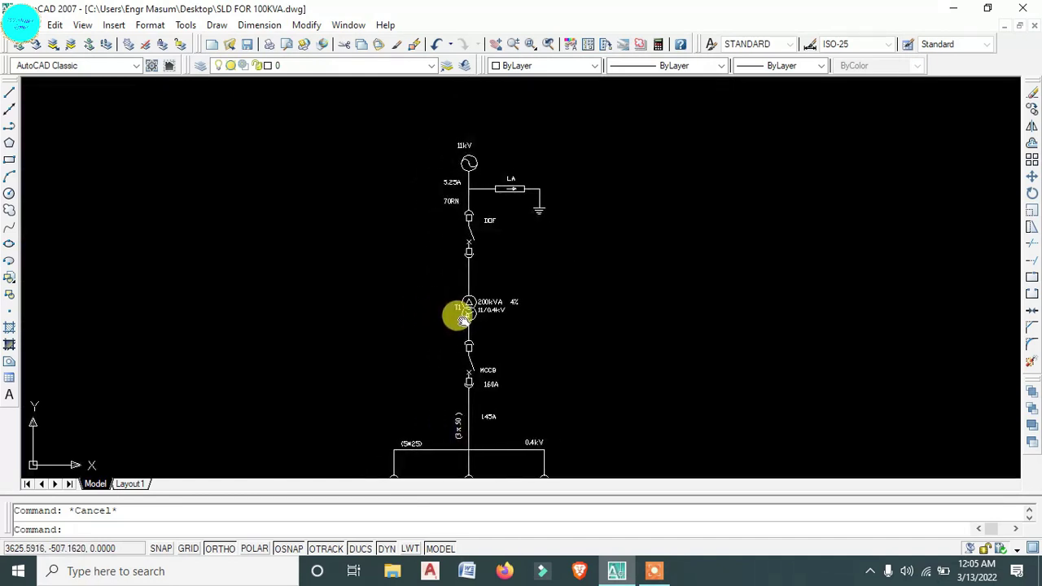
scroll(483, 309, "up", 4)
scroll(482, 308, "up", 3)
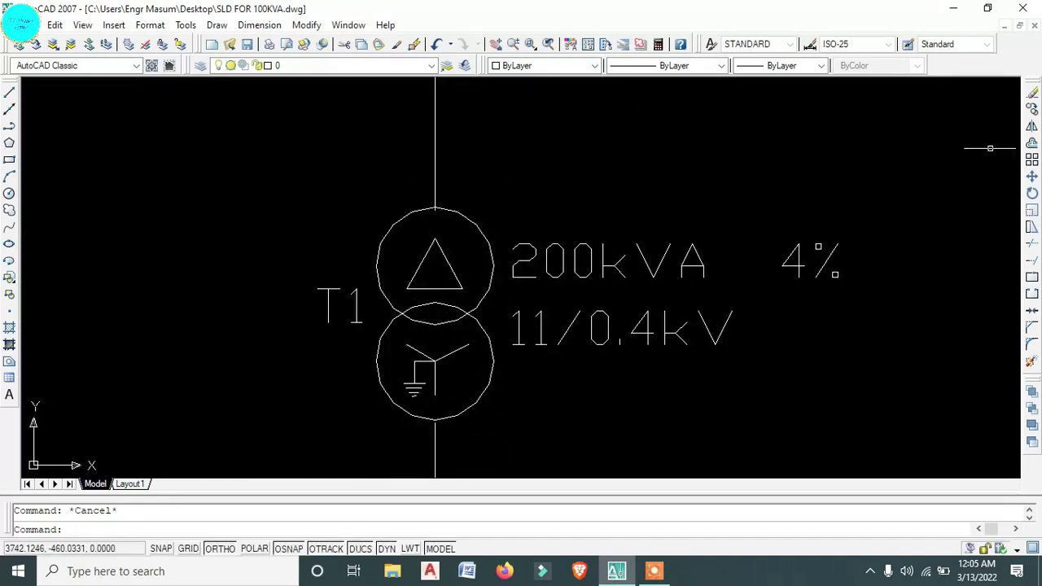
scroll(589, 240, "down", 3)
middle_click_drag(540, 203, 551, 292)
scroll(541, 309, "down", 2)
scroll(494, 138, "up", 3)
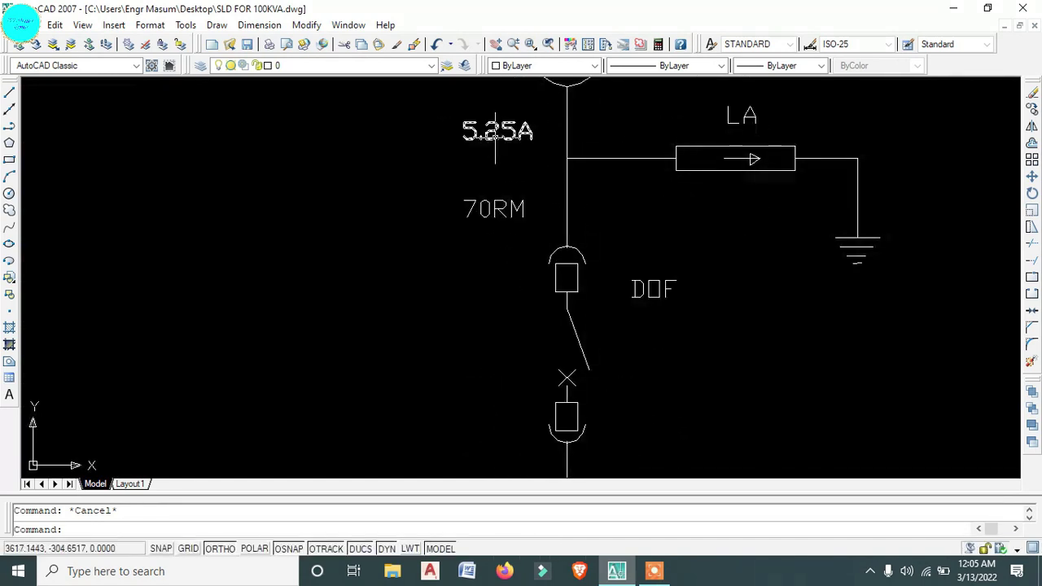
scroll(530, 249, "down", 2)
middle_click_drag(541, 315, 538, 230)
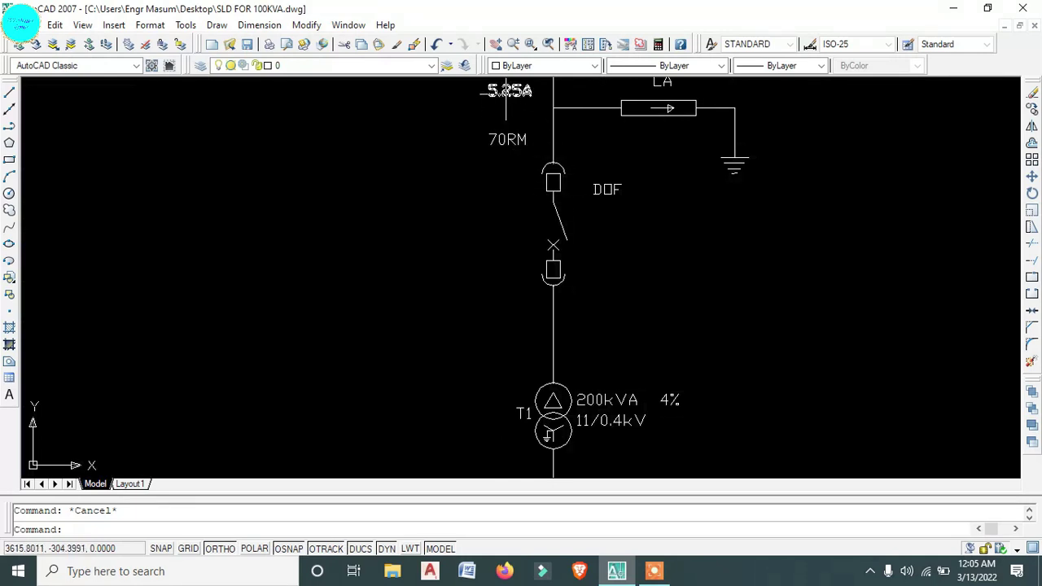
- Edit the 5.25A current label on the incoming line to read 10.5A
double_click(507, 91)
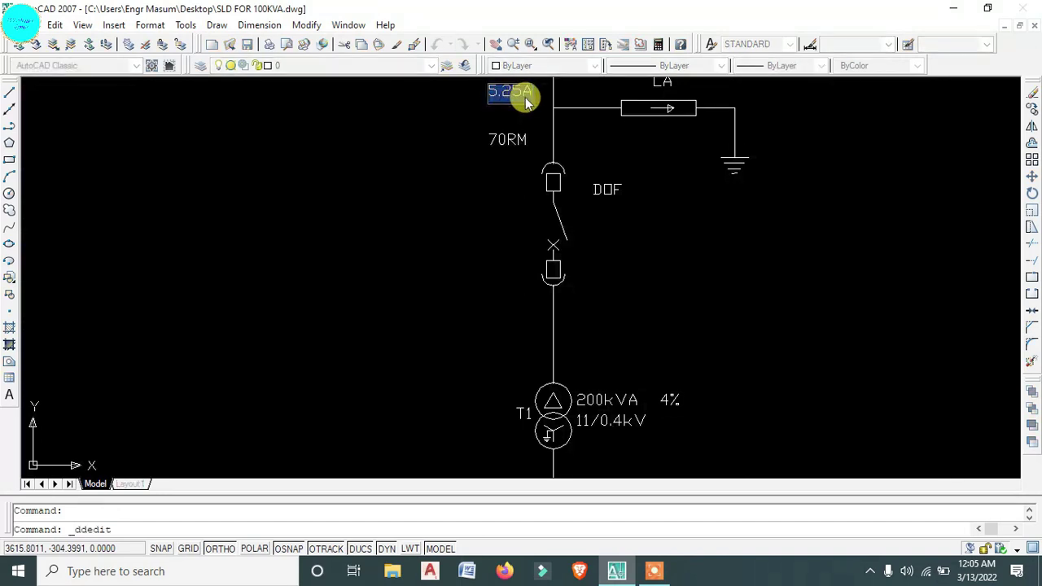
left_click(510, 91)
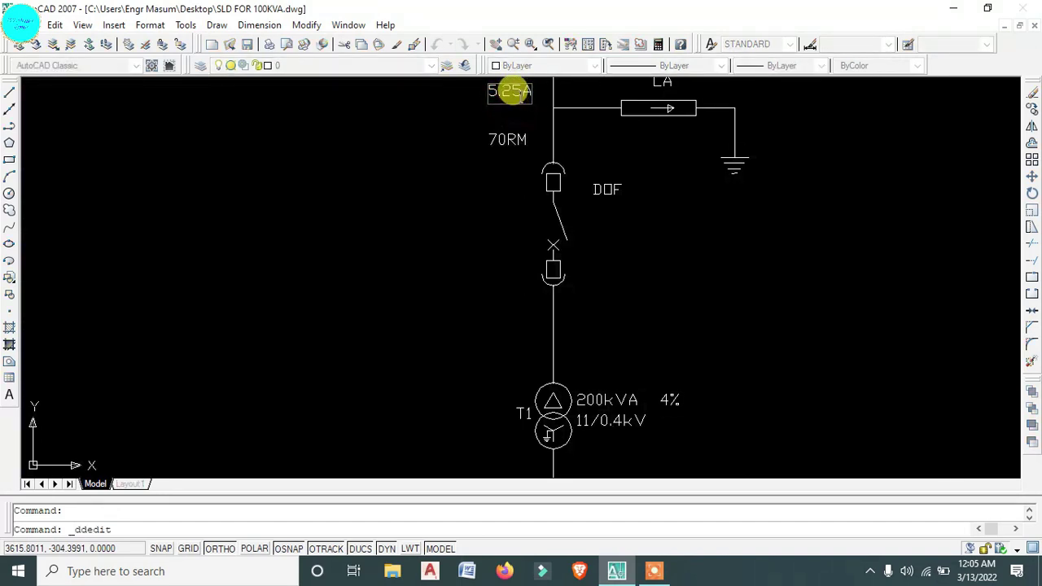
key("Return")
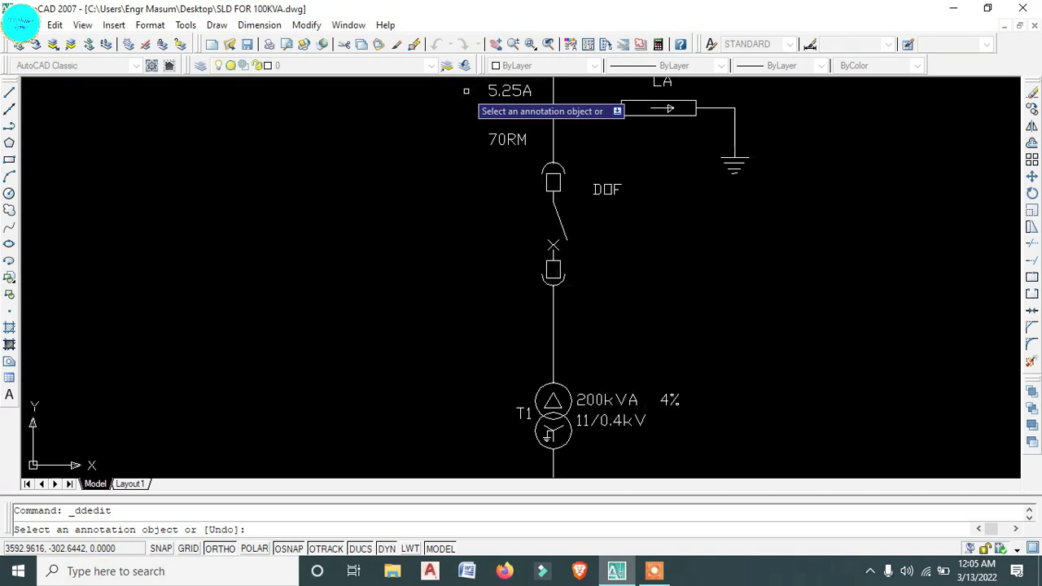
left_click(466, 92)
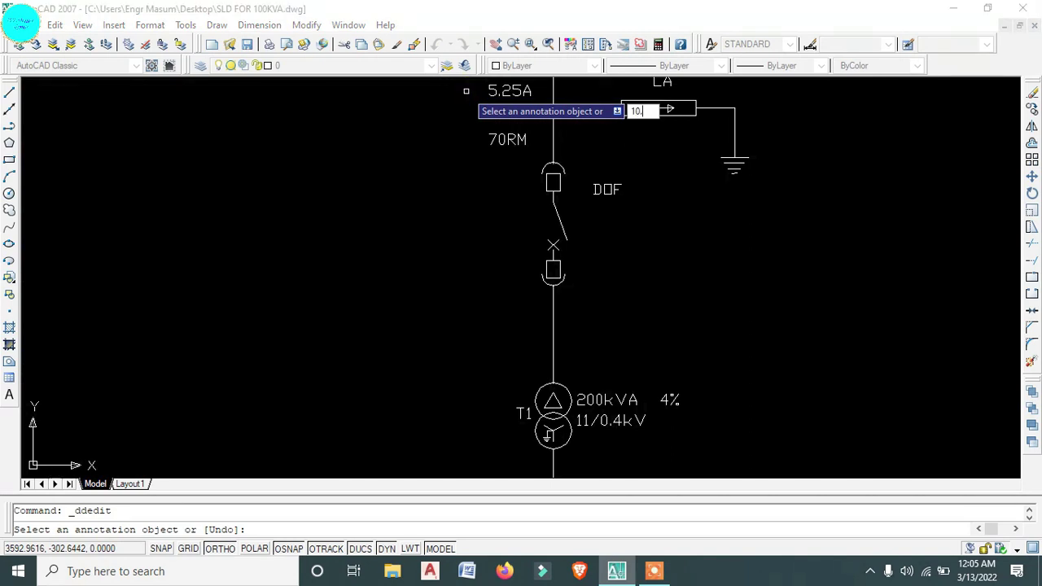
left_click(525, 91)
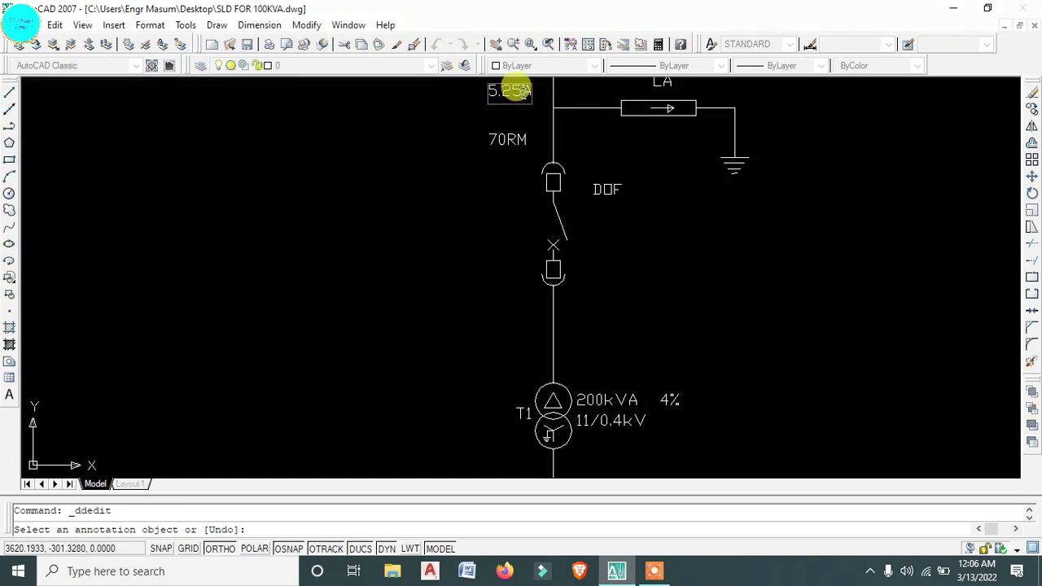
type("10A")
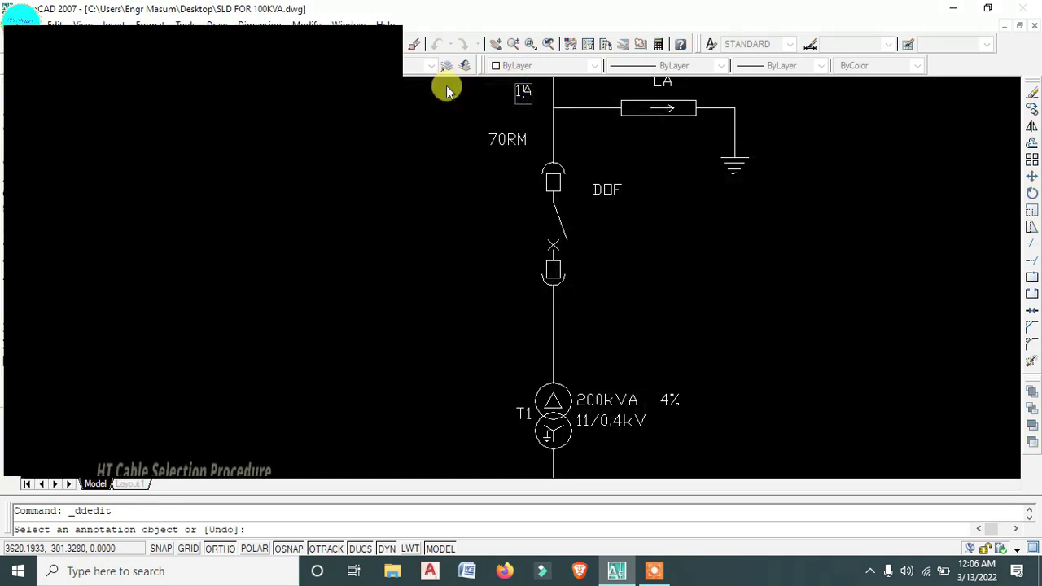
key("Left")
type(".5")
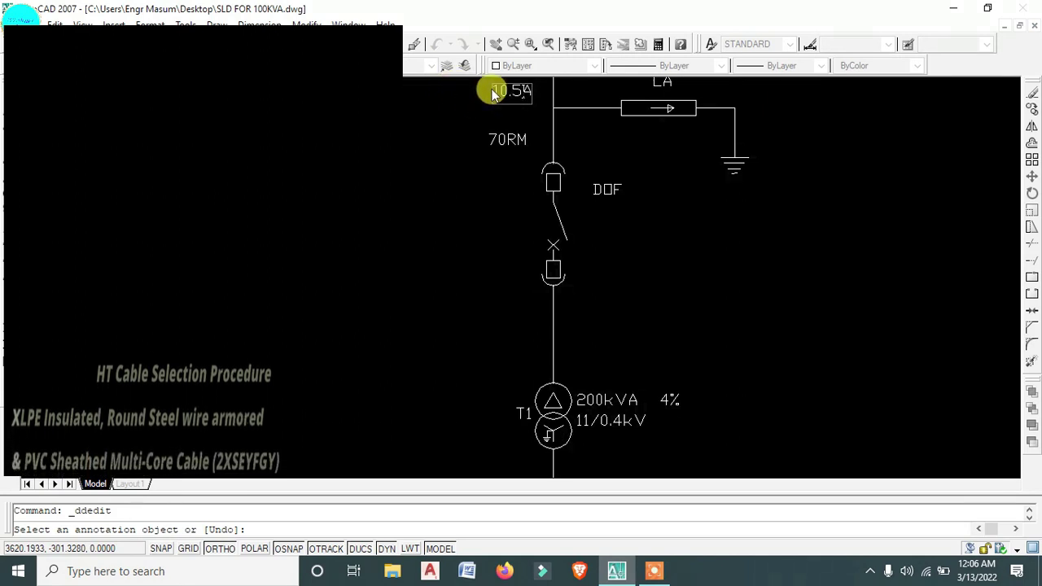
key("Return")
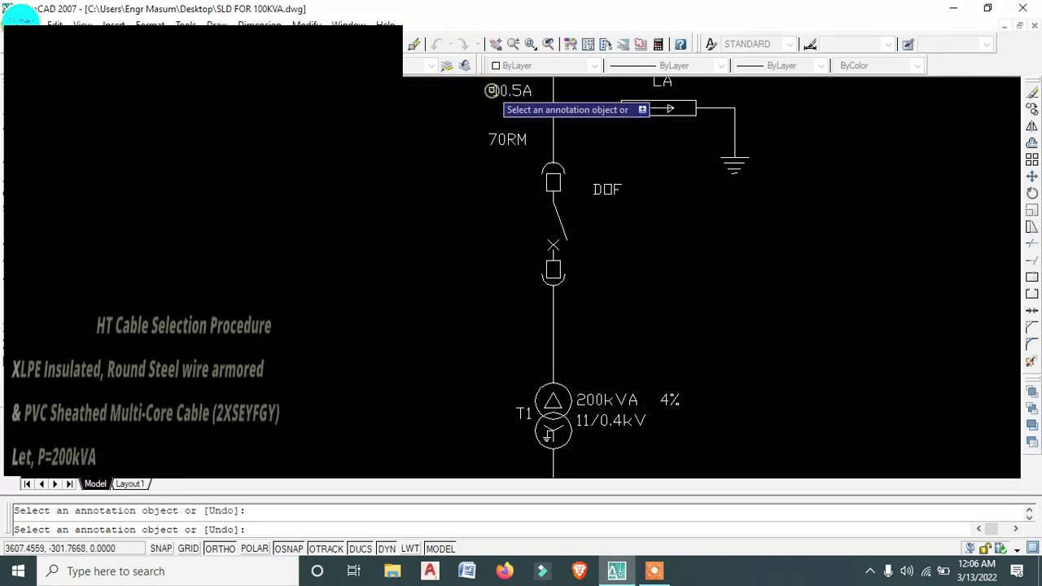
- Add the I= prefix so the label reads I=10.5A
left_click(491, 91)
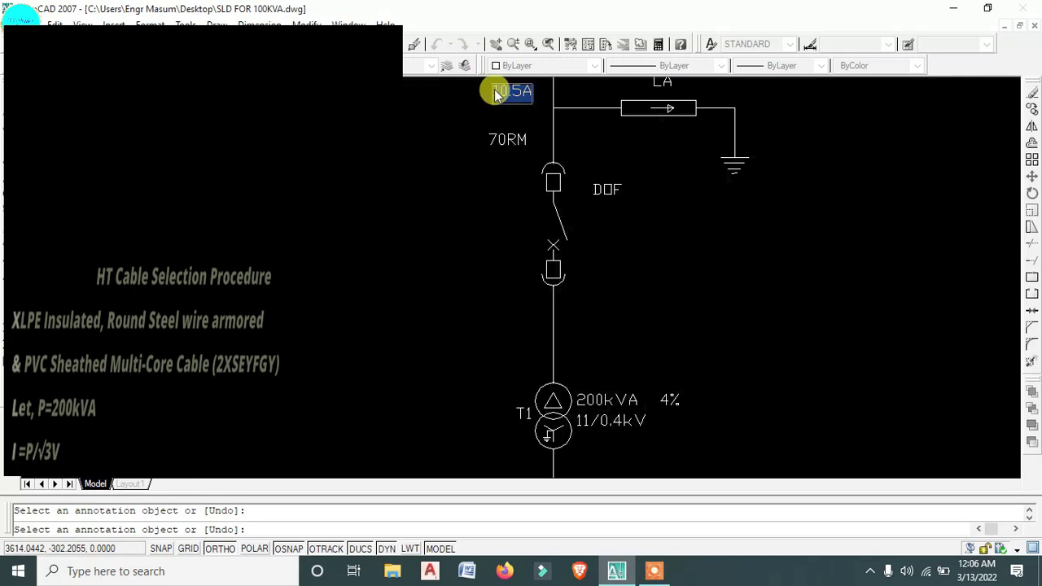
left_click(492, 91)
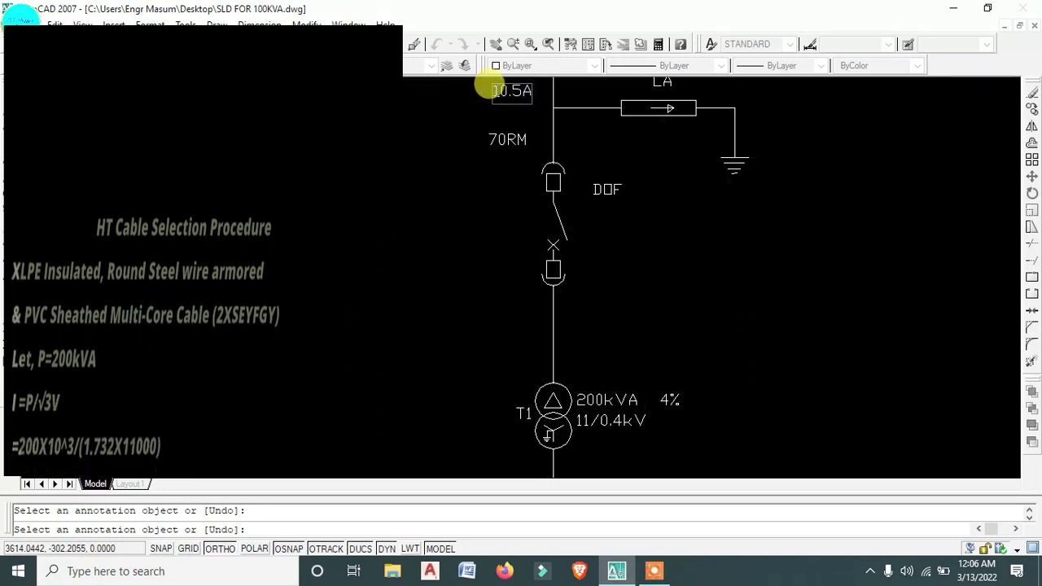
type("I=")
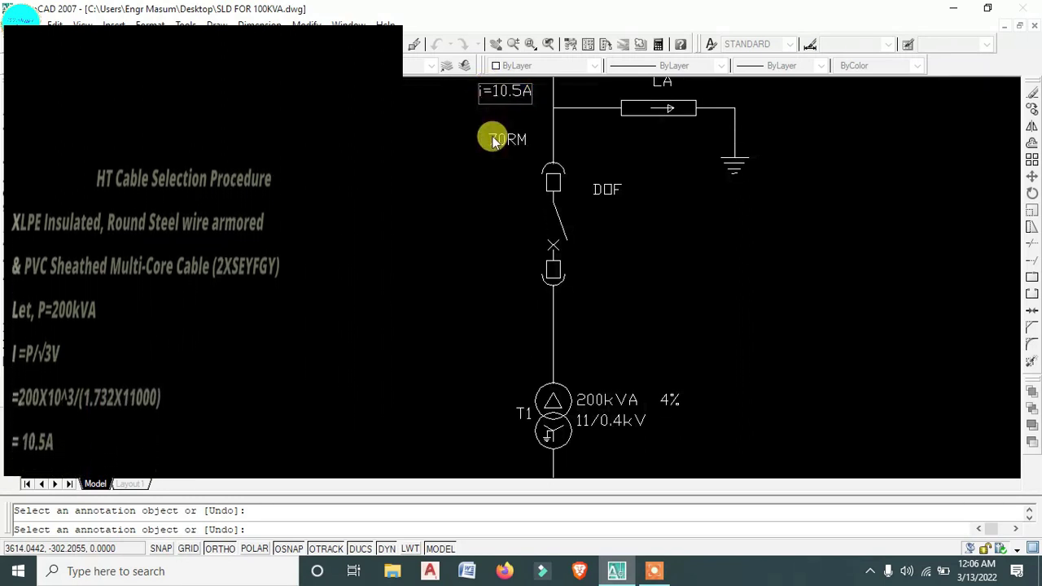
key("Return")
key("Escape")
scroll(481, 156, "up", 3)
scroll(539, 163, "down", 4)
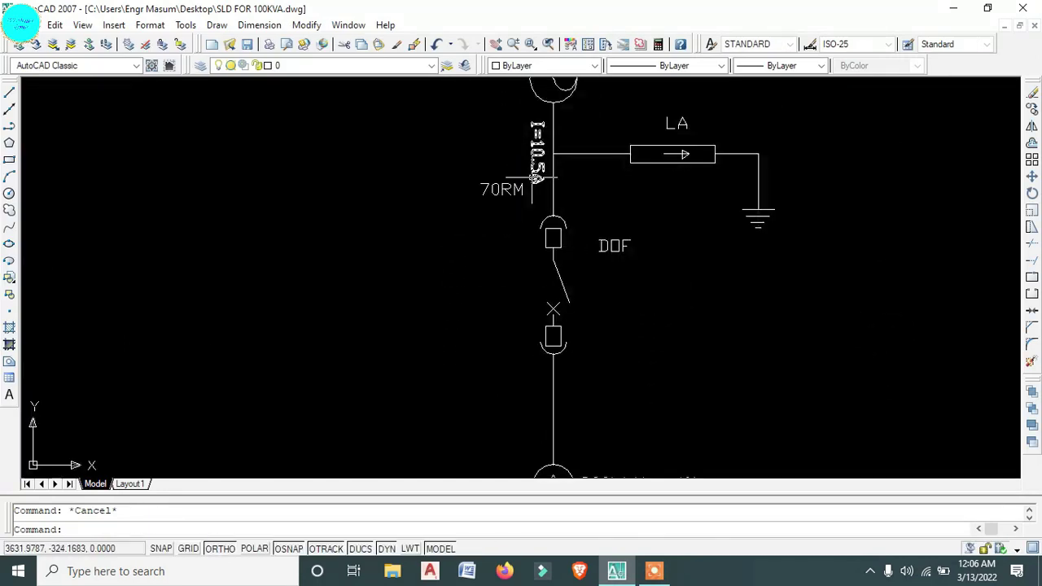
- Move the 70RM label down the line to sit just above transformer T1
left_click(505, 200)
type("m")
key("Return")
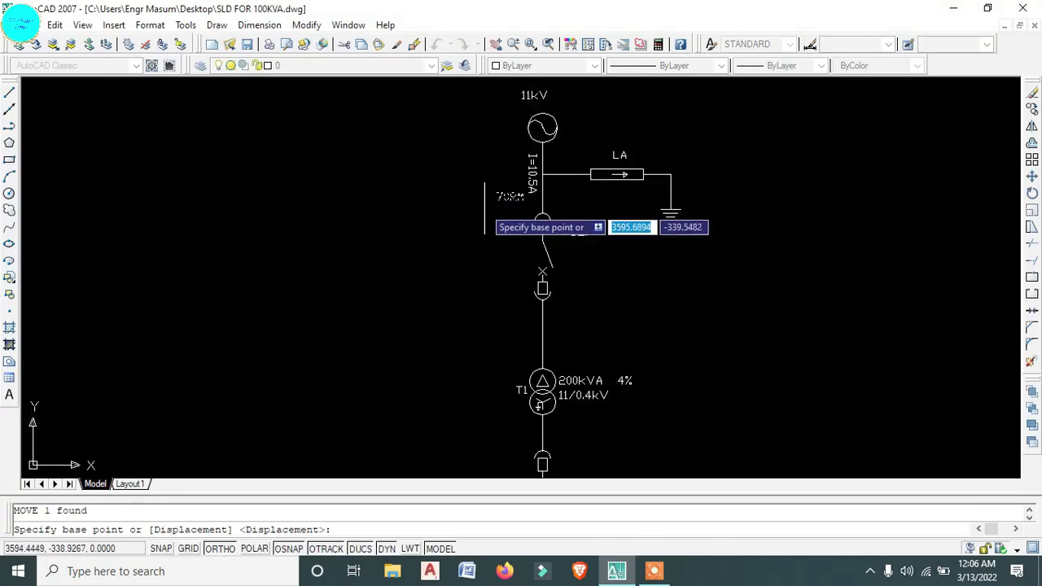
left_click(498, 216)
left_click(487, 320)
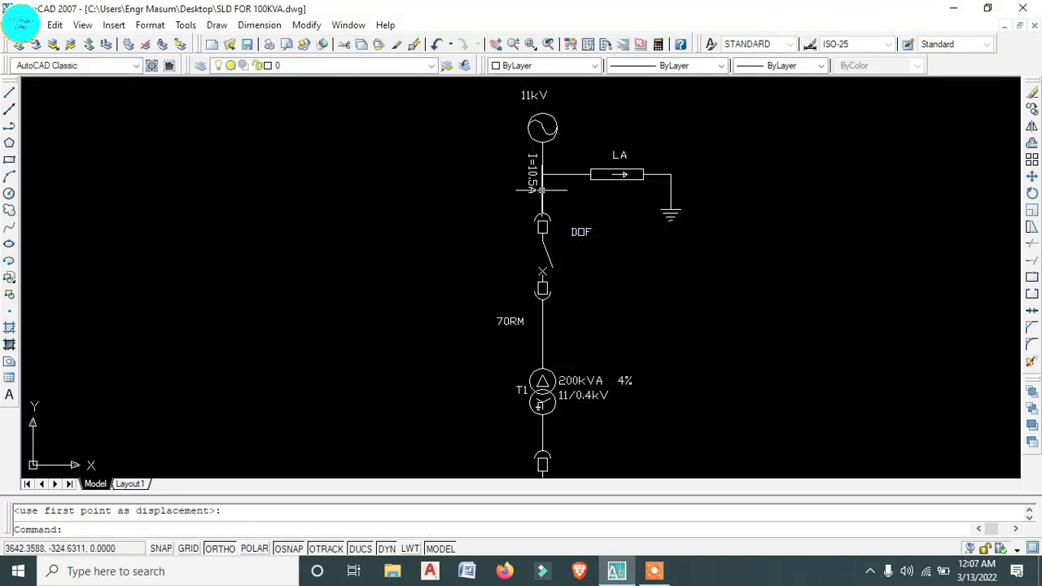
scroll(541, 189, "up", 3)
left_click(514, 163)
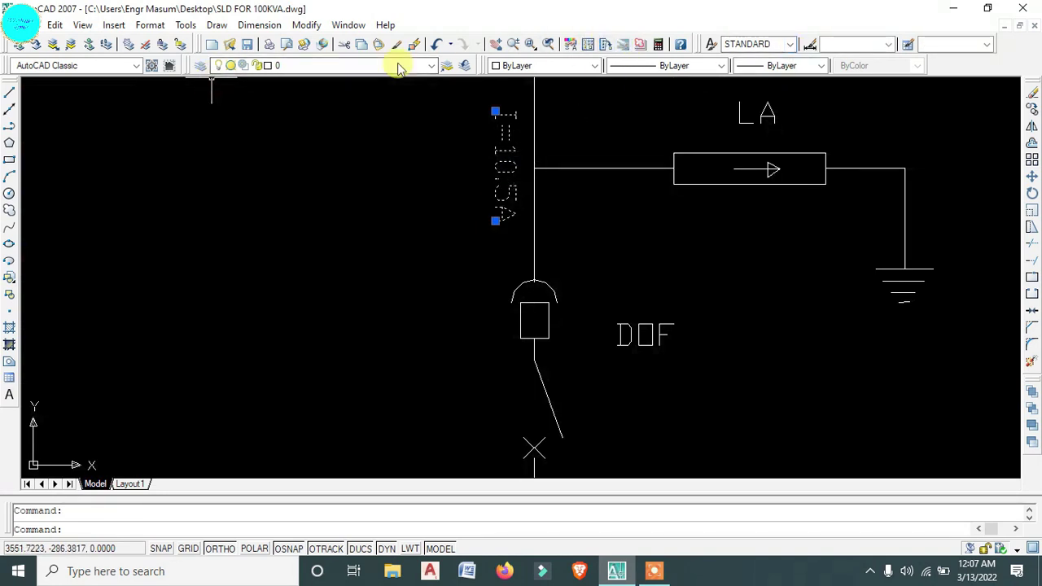
- Add a layer named CURRENT with colour 174 in the Layer Properties Manager
left_click(331, 68)
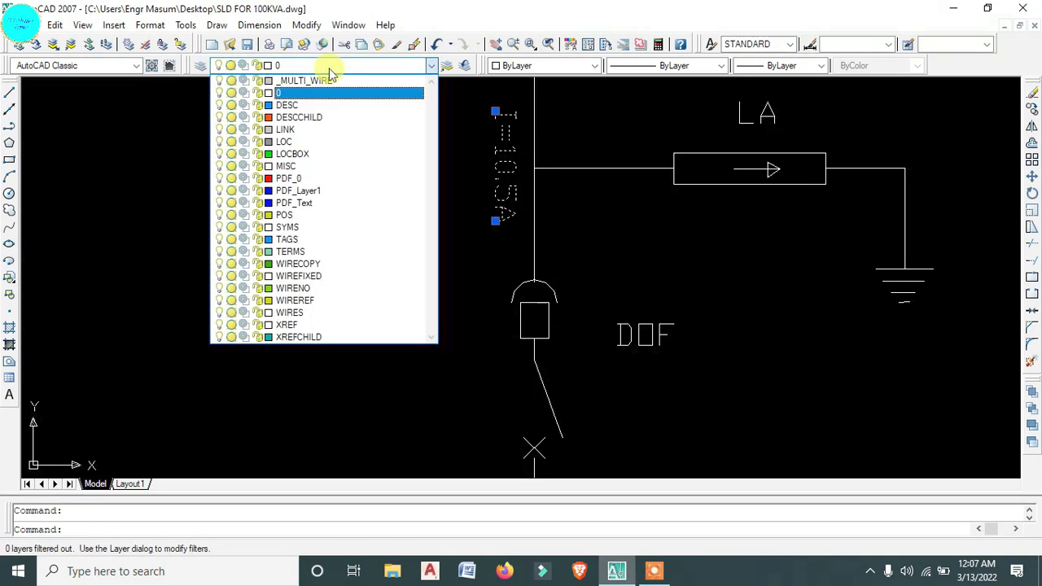
left_click(205, 72)
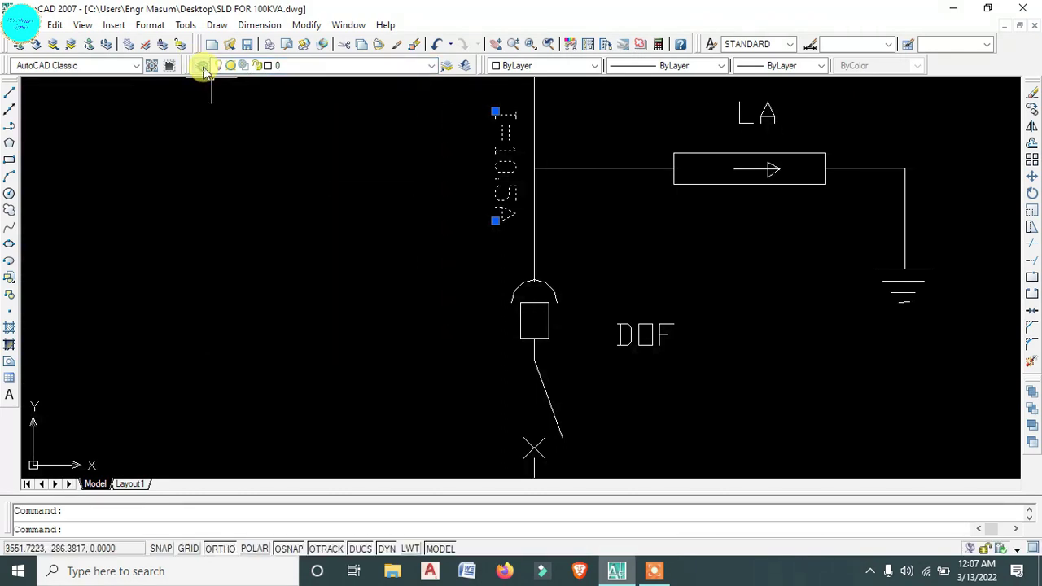
left_click(201, 68)
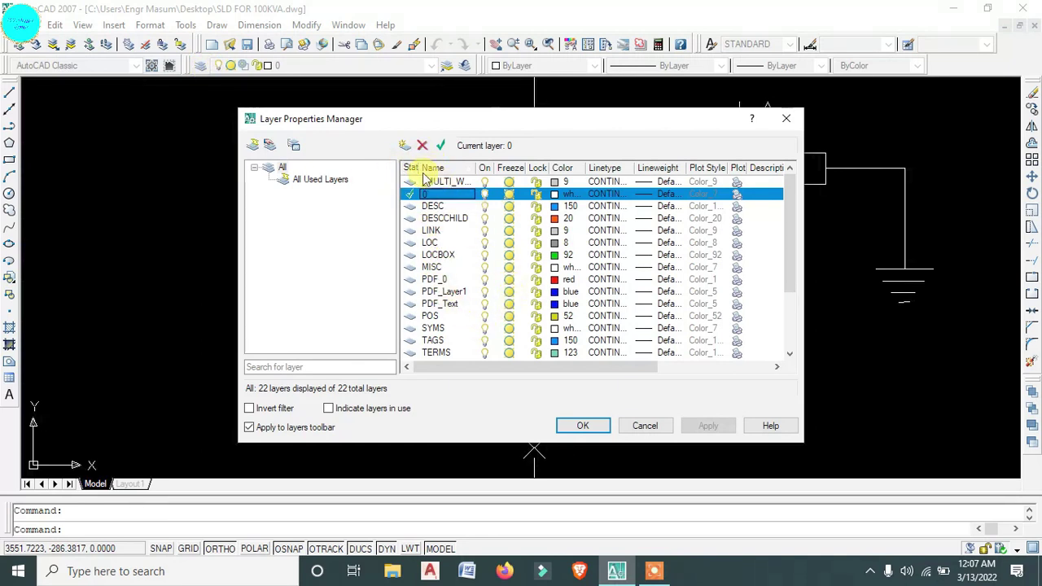
left_click(401, 150)
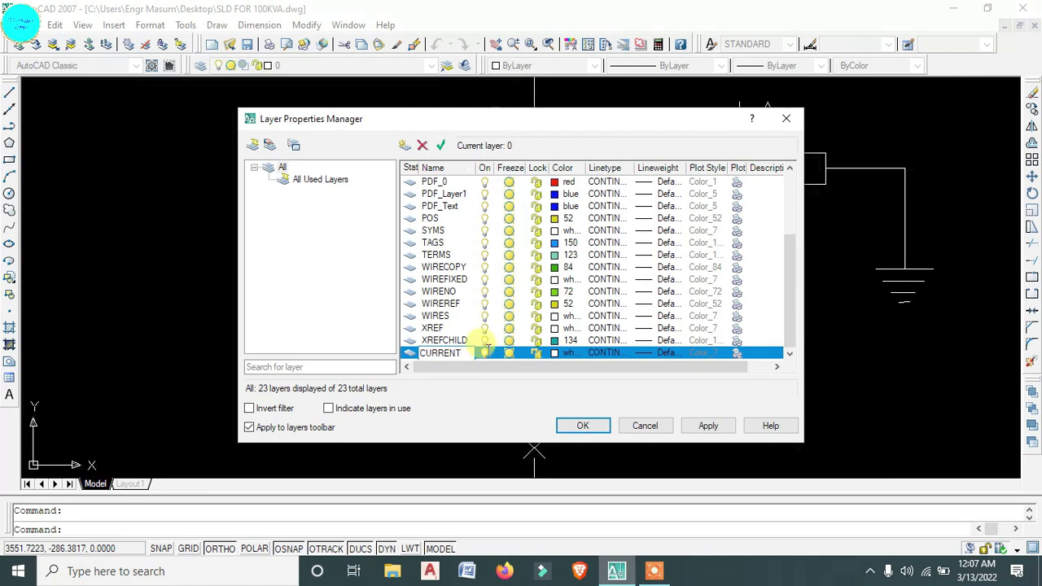
left_click(552, 352)
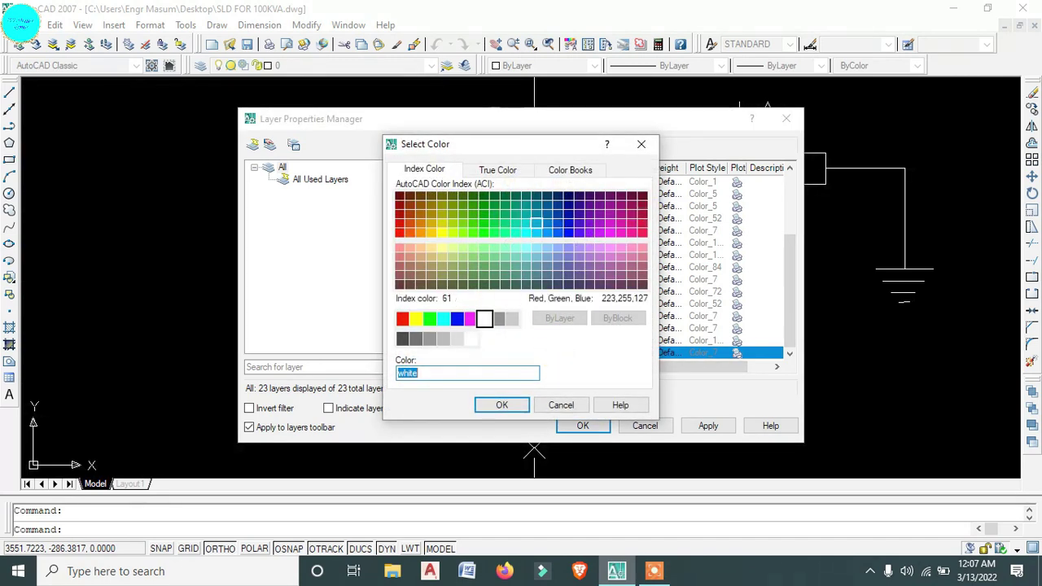
left_click(568, 213)
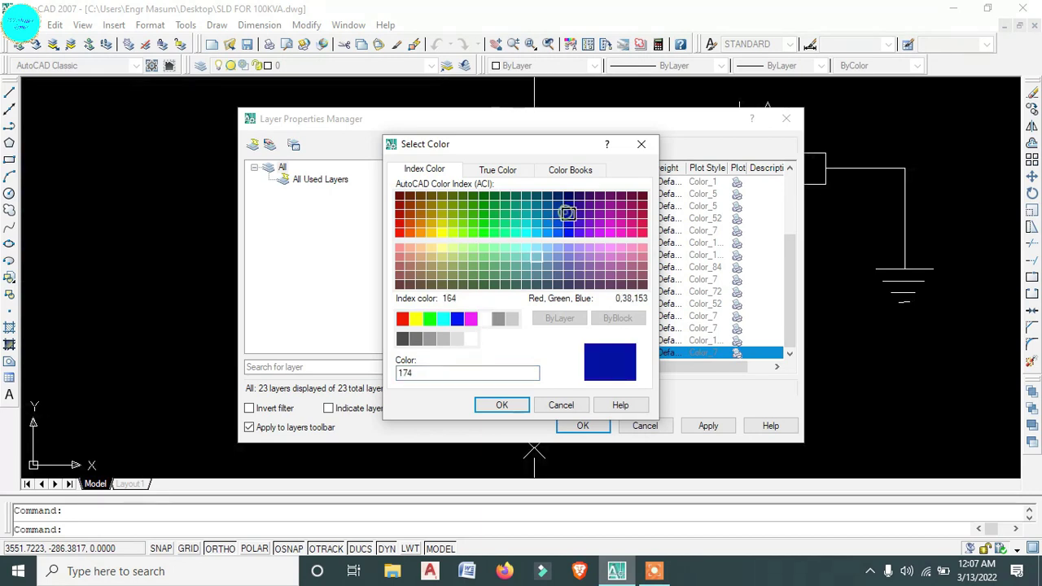
left_click(505, 405)
left_click(582, 427)
left_click(578, 428)
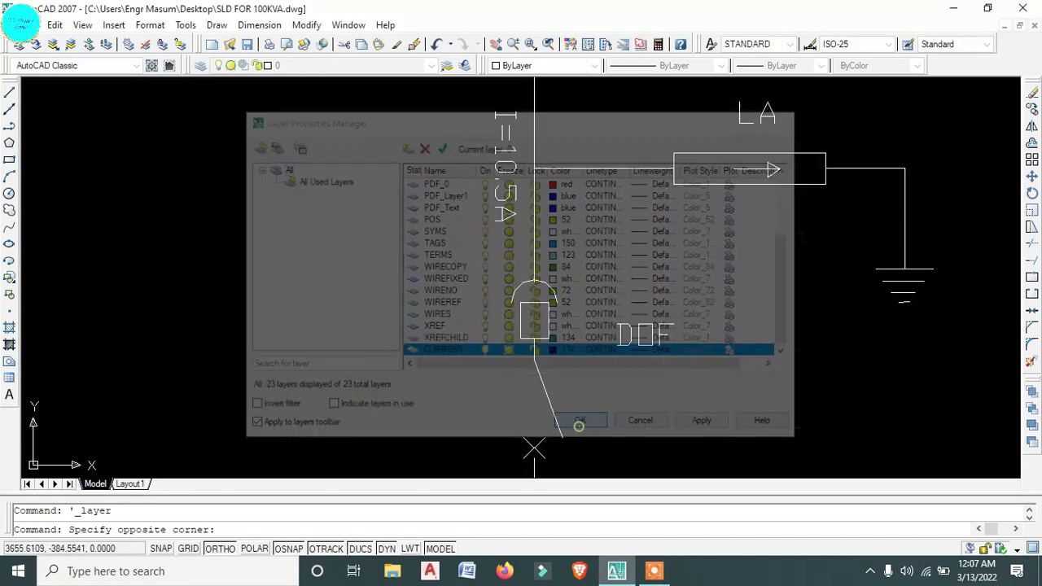
left_click(603, 400)
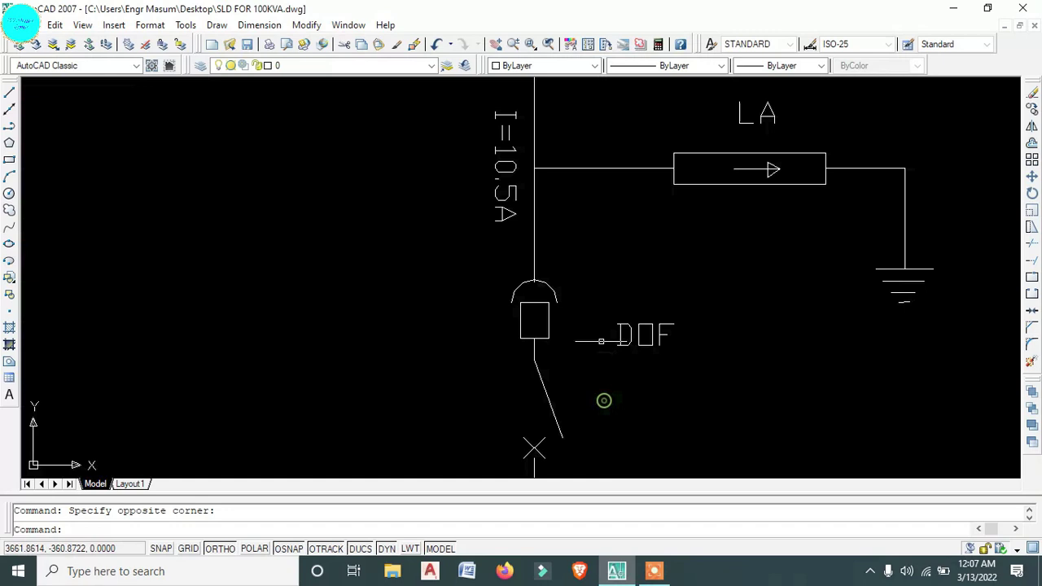
- Put the I=10.5A label on the CURRENT layer so it shows red
left_click(513, 209)
left_click(450, 167)
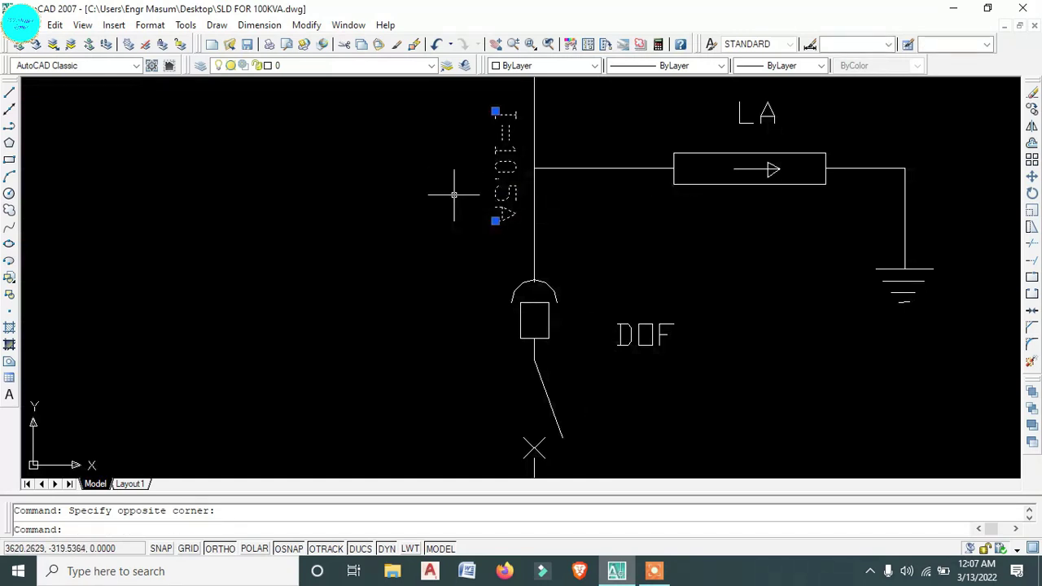
middle_click_drag(459, 195, 468, 217)
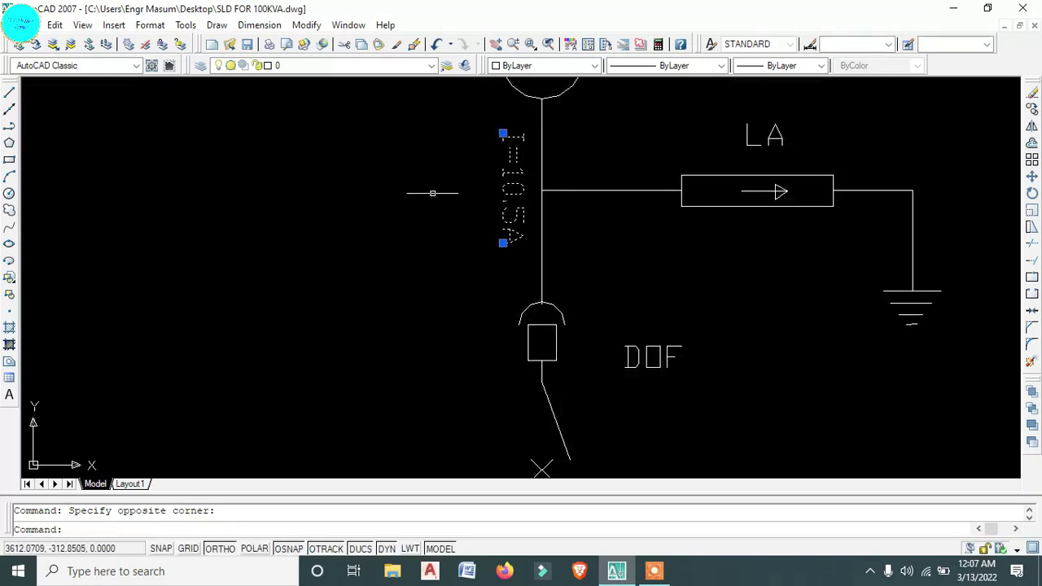
scroll(516, 144, "up", 2)
key("Escape")
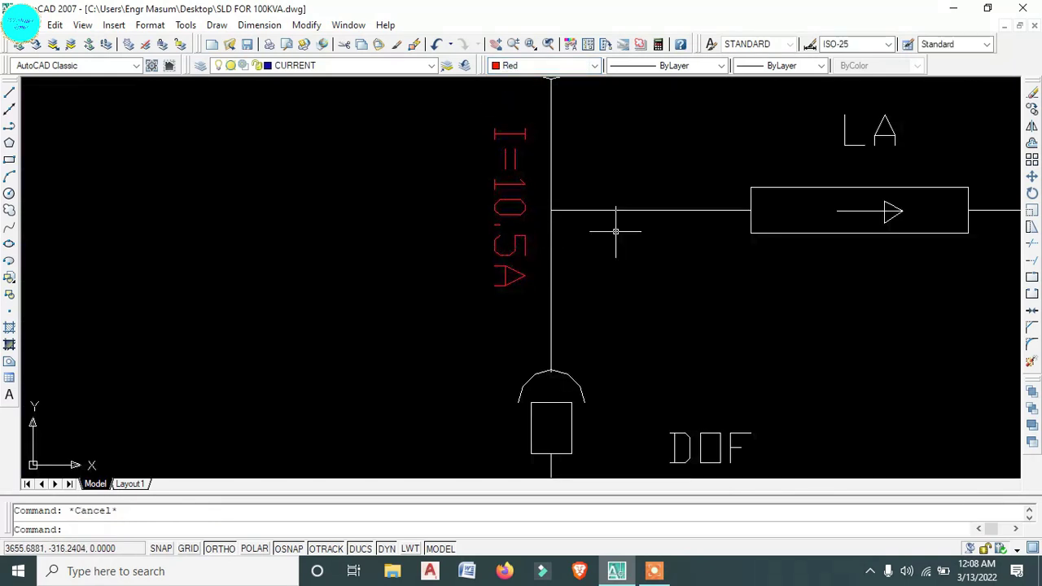
scroll(615, 231, "down", 4)
middle_click_drag(627, 260, 605, 209)
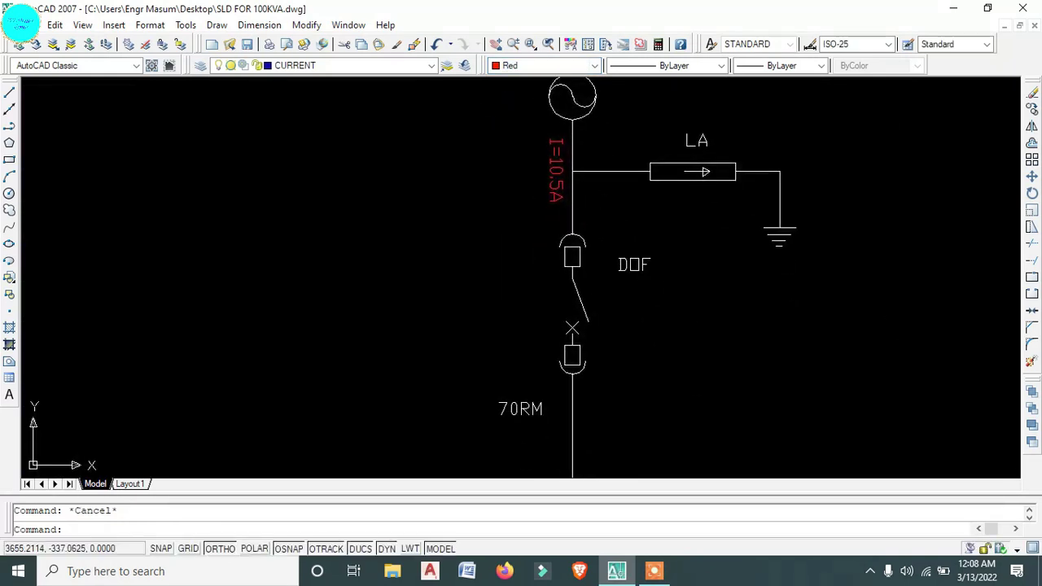
middle_click_drag(682, 245, 660, 192)
scroll(636, 241, "down", 2)
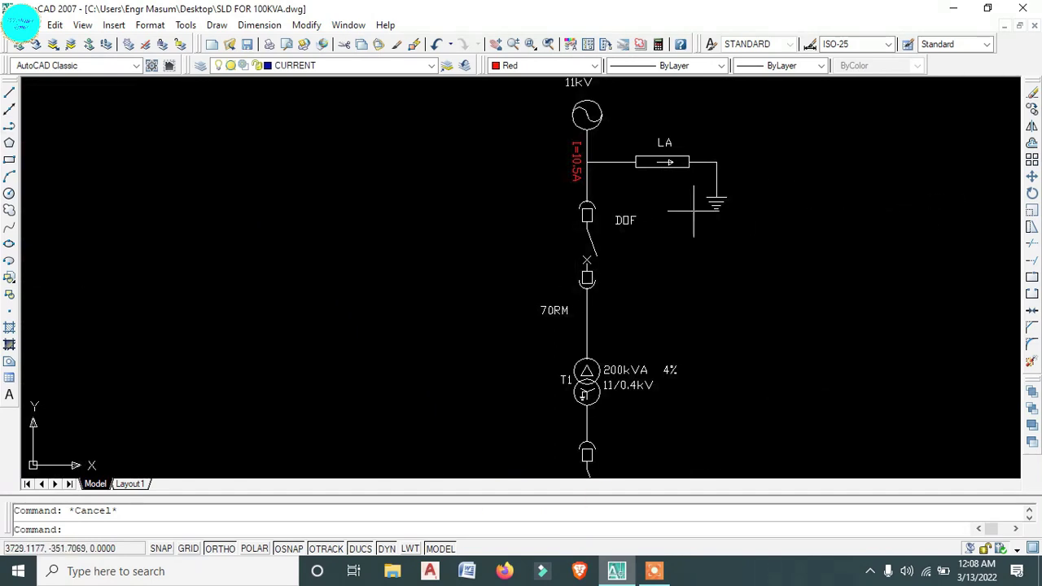
scroll(628, 218, "up", 3)
- Move the DOF label down and slightly left, beside the fuse switch
left_click(662, 261)
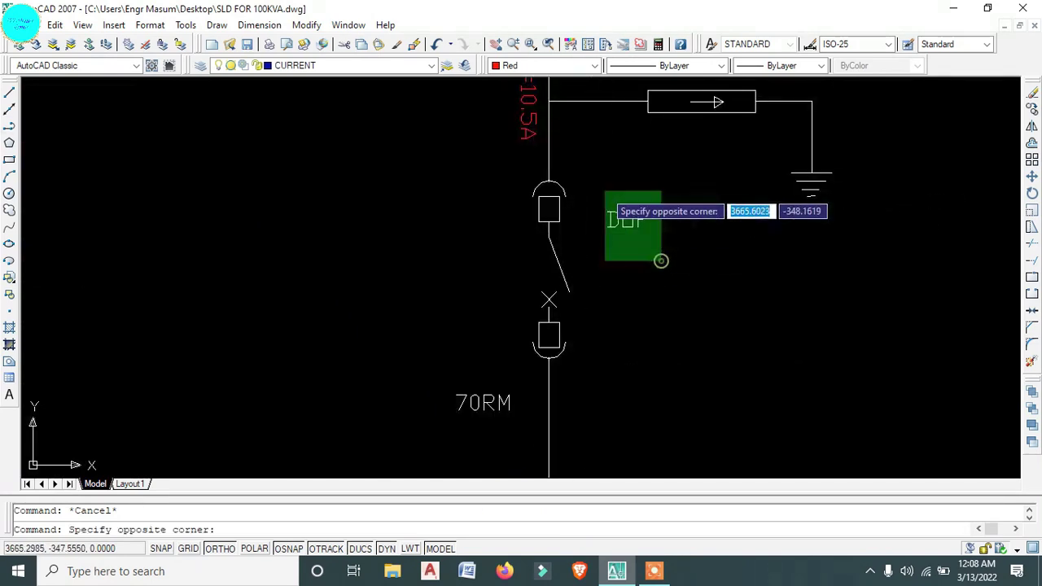
left_click(605, 192)
type("M")
key("Return")
left_click(662, 239)
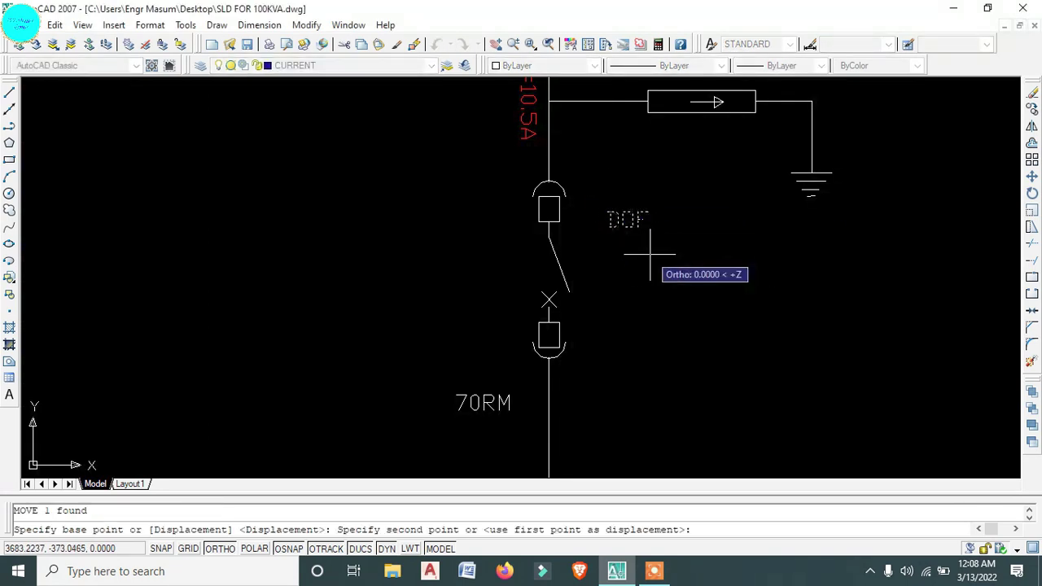
left_click(645, 297)
left_click(651, 276)
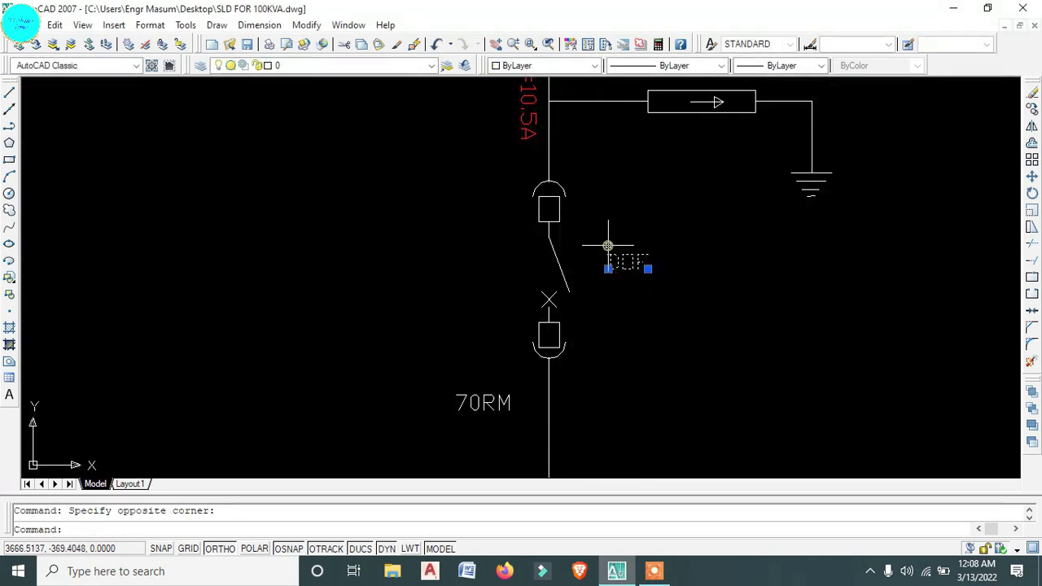
left_click(614, 269)
type("M")
key("Return")
left_click(677, 263)
left_click(657, 280)
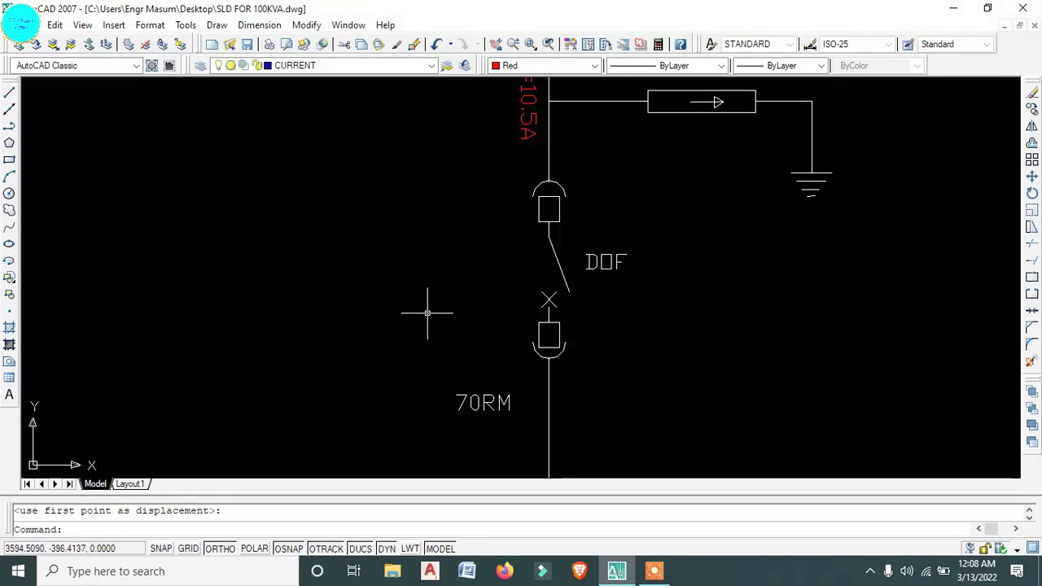
scroll(411, 279, "down", 2)
- Edit the 70RM cable label above T1 to read 3(1X70)RM
scroll(462, 358, "up", 2)
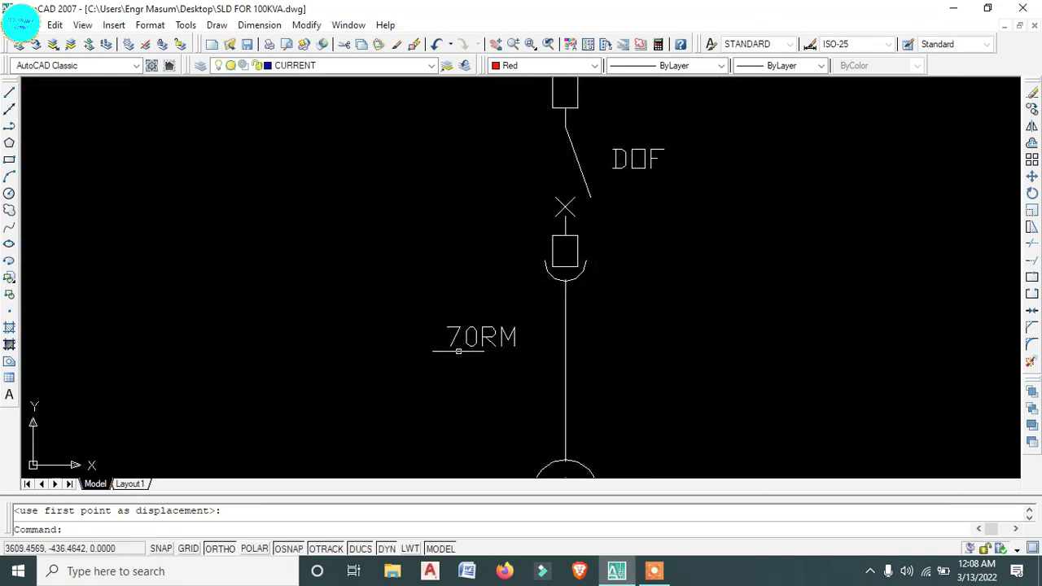
left_click(467, 336)
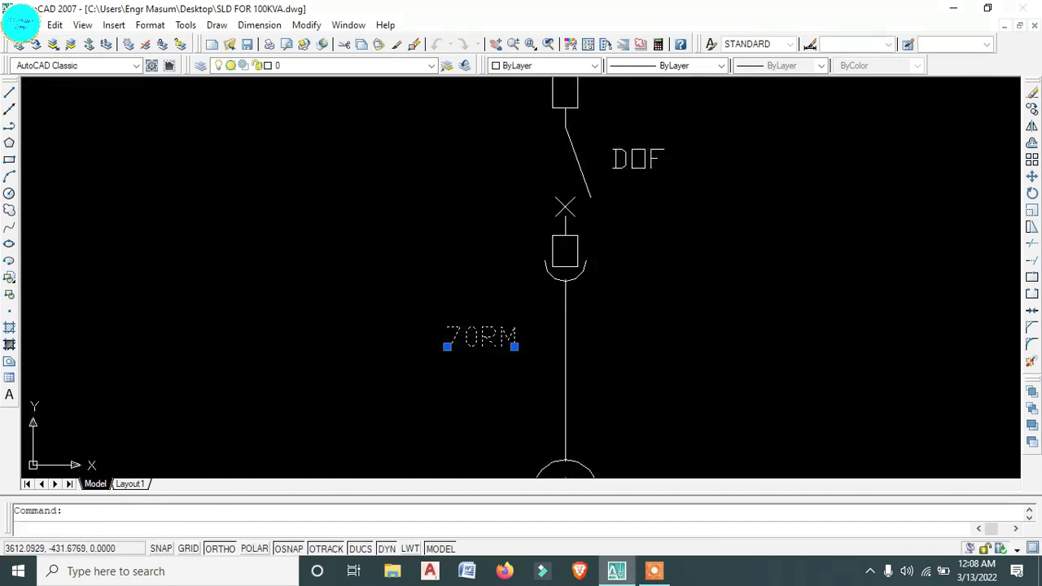
double_click(456, 338)
left_click(448, 330)
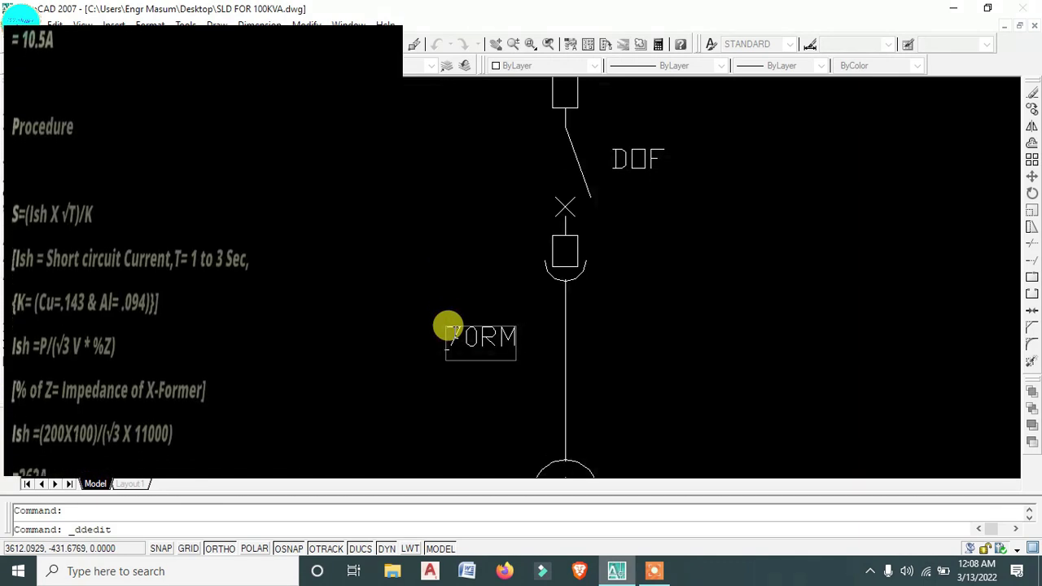
type("3")
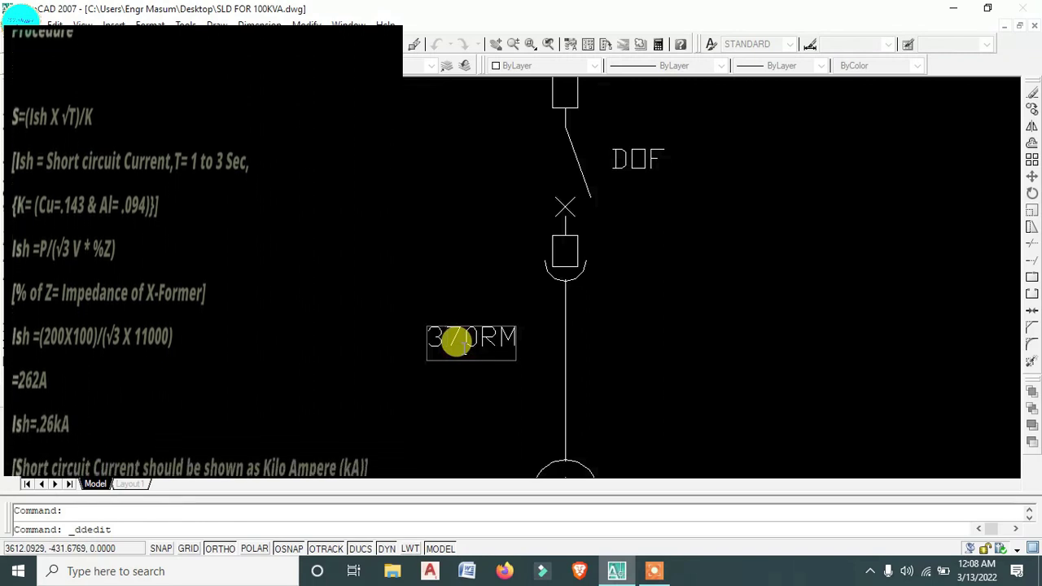
type("C_")
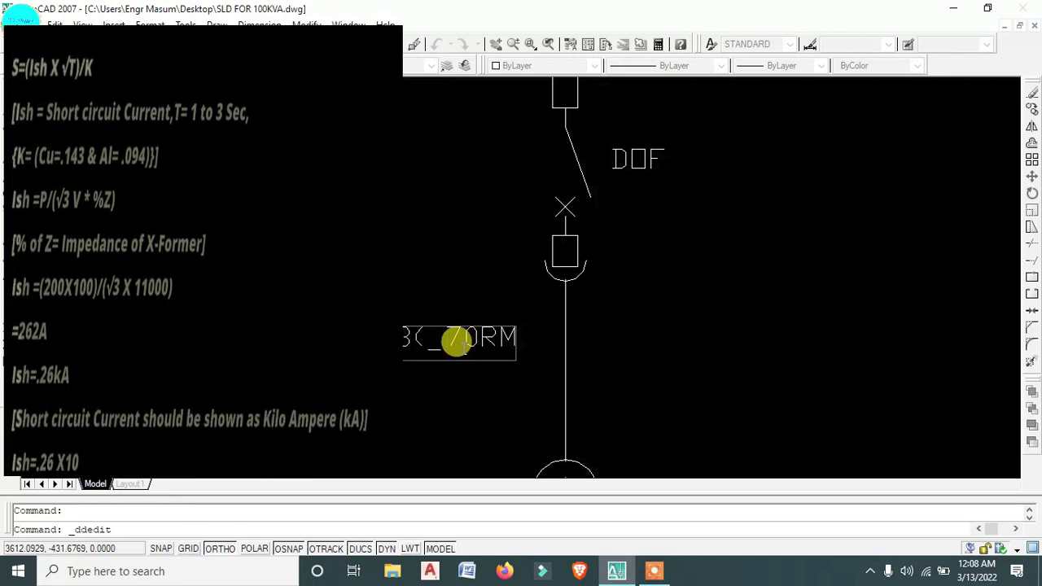
key("BackSpace")
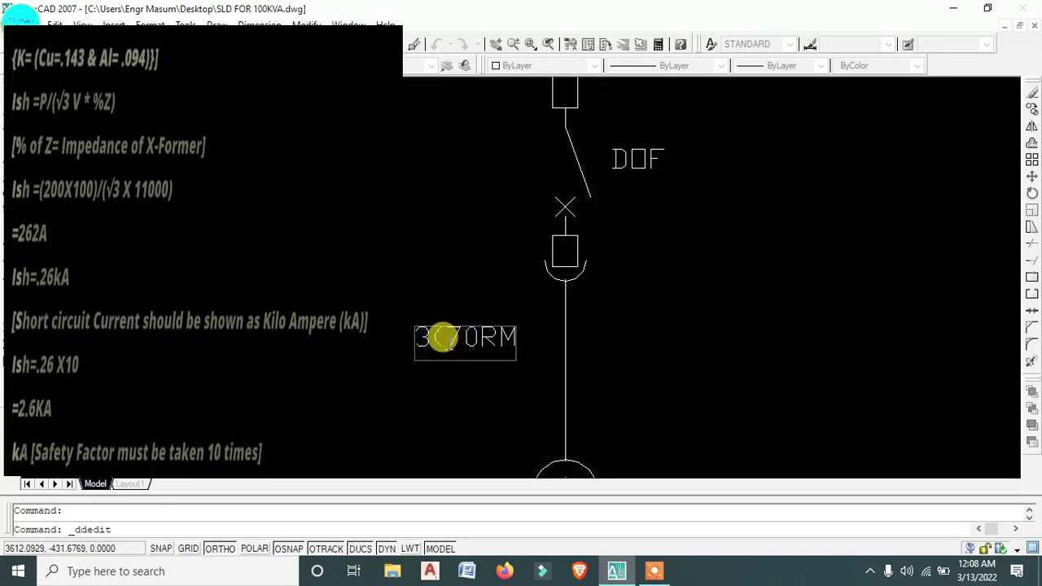
type("1X70")
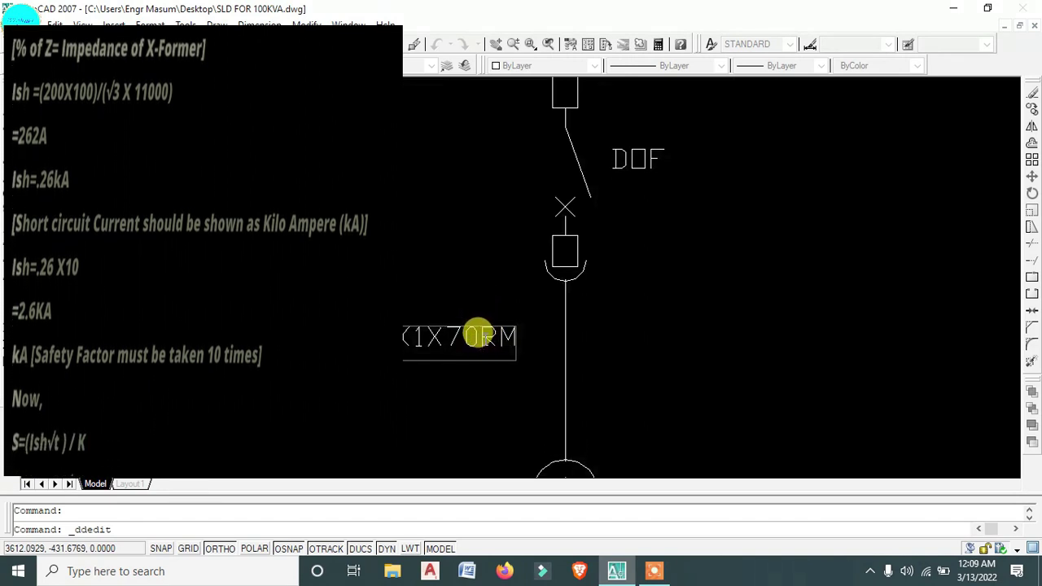
type("s")
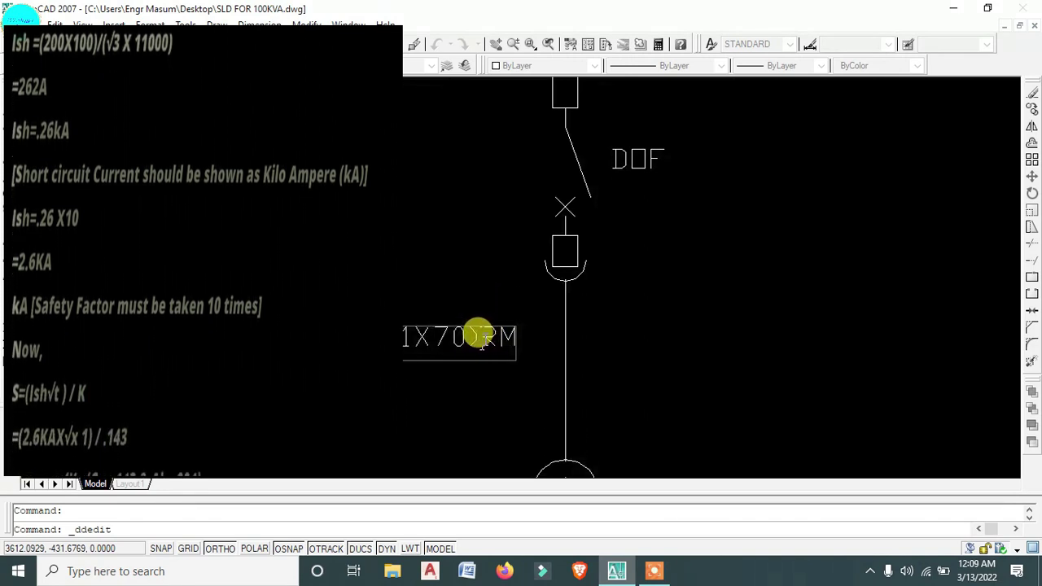
key("Return")
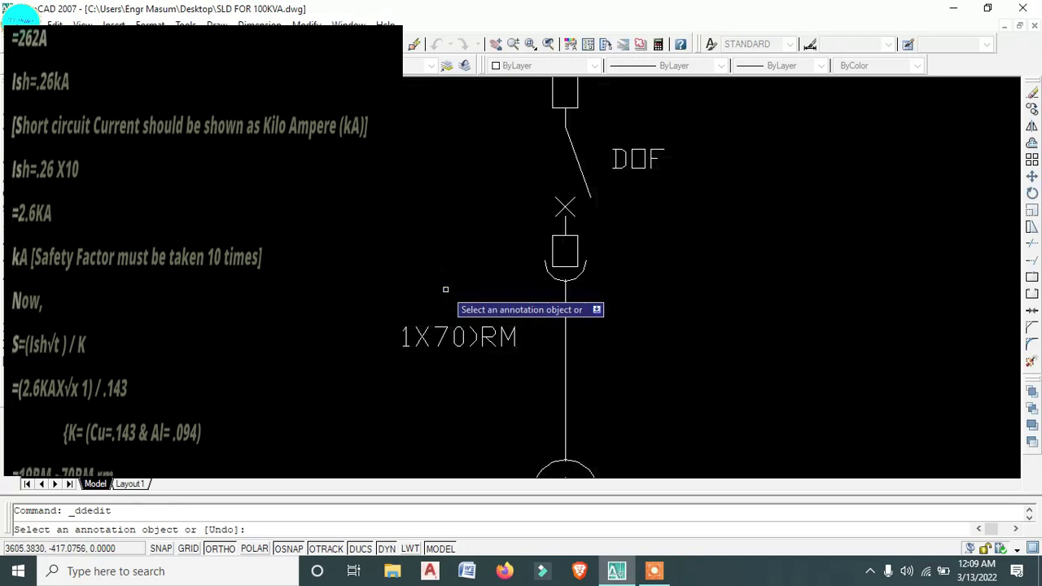
key("Escape")
- Rotate the 3(1X70)RM cable label so it runs vertically
scroll(431, 293, "down", 3)
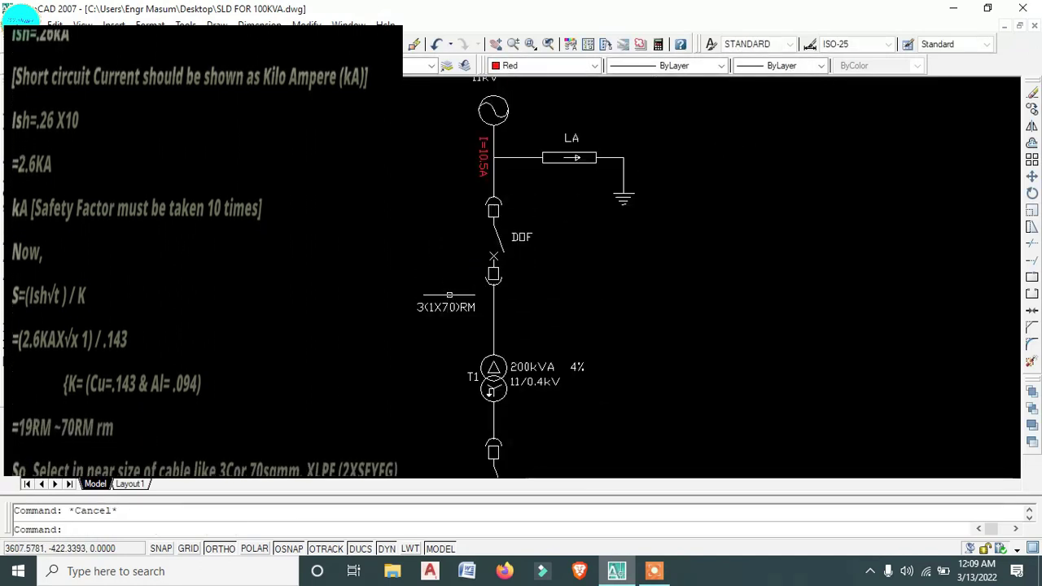
scroll(449, 305, "up", 4)
left_click(669, 340)
left_click(422, 296)
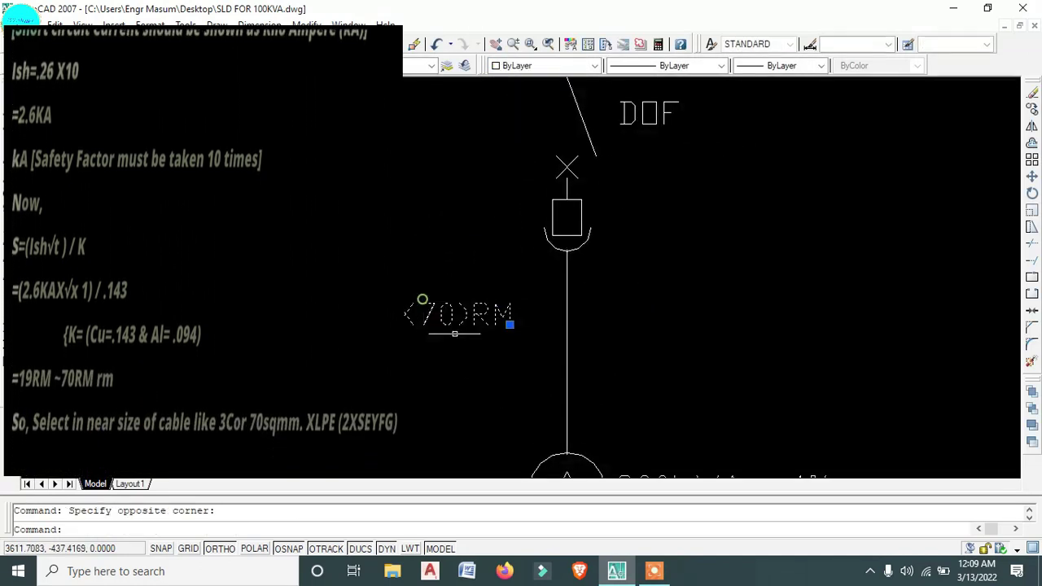
type("RO")
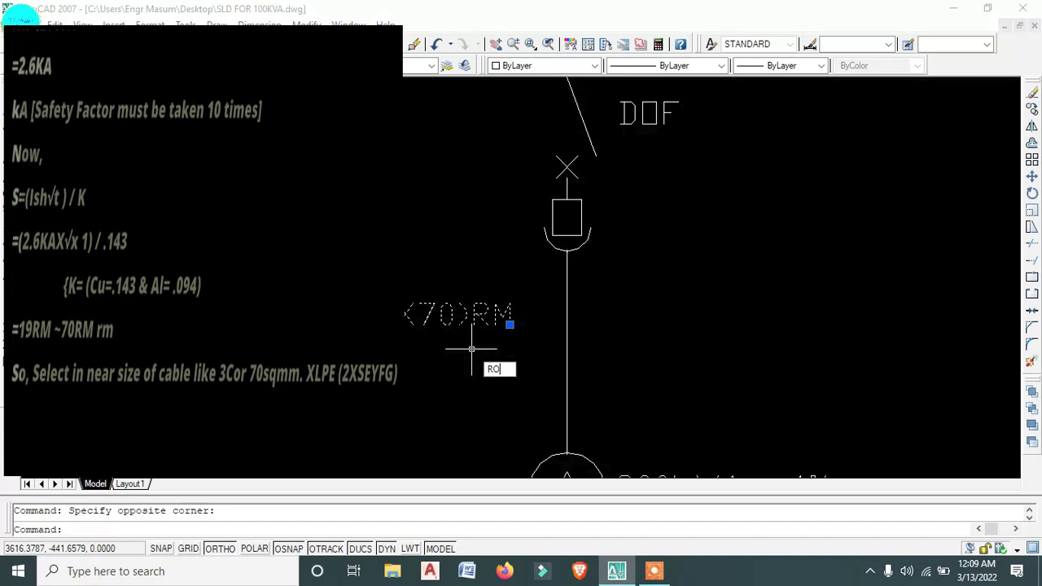
key("Return")
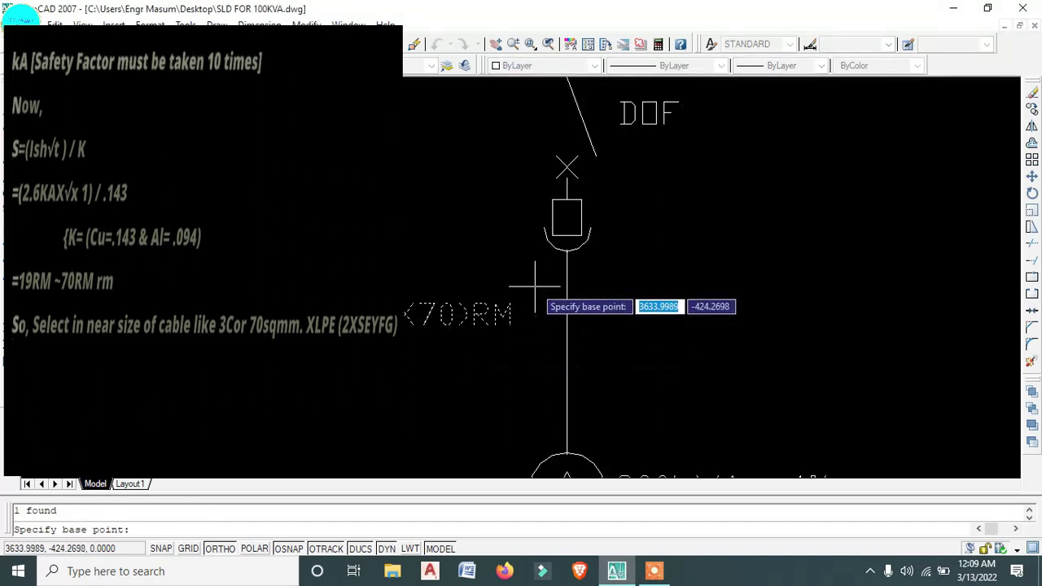
left_click(498, 302)
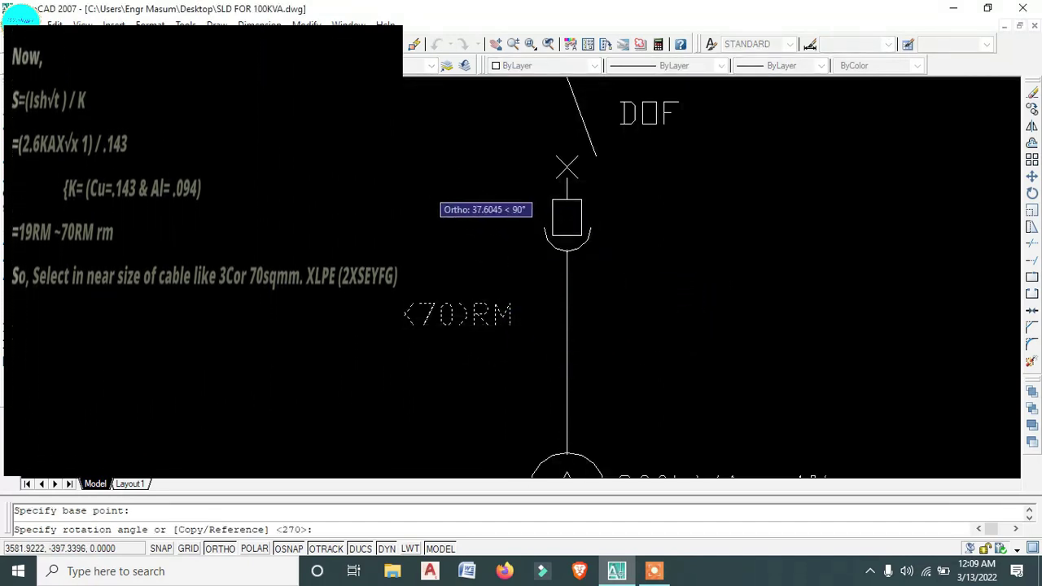
left_click(426, 189)
- Move the vertical cable label beside the feeder line between the DOF and T1
left_click(496, 277)
left_click(391, 269)
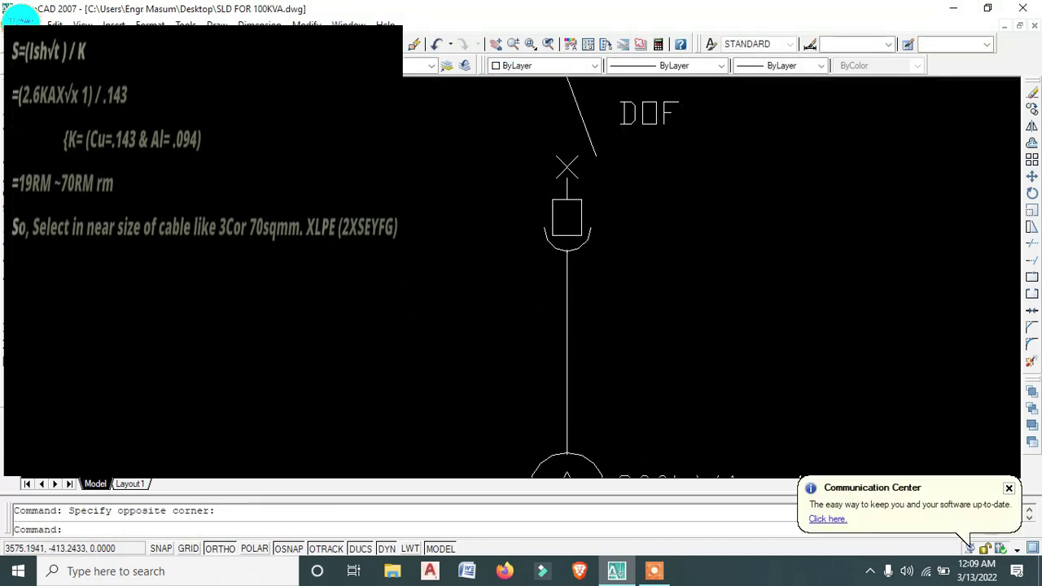
type("m")
key("Return")
left_click(350, 273)
left_click(398, 407)
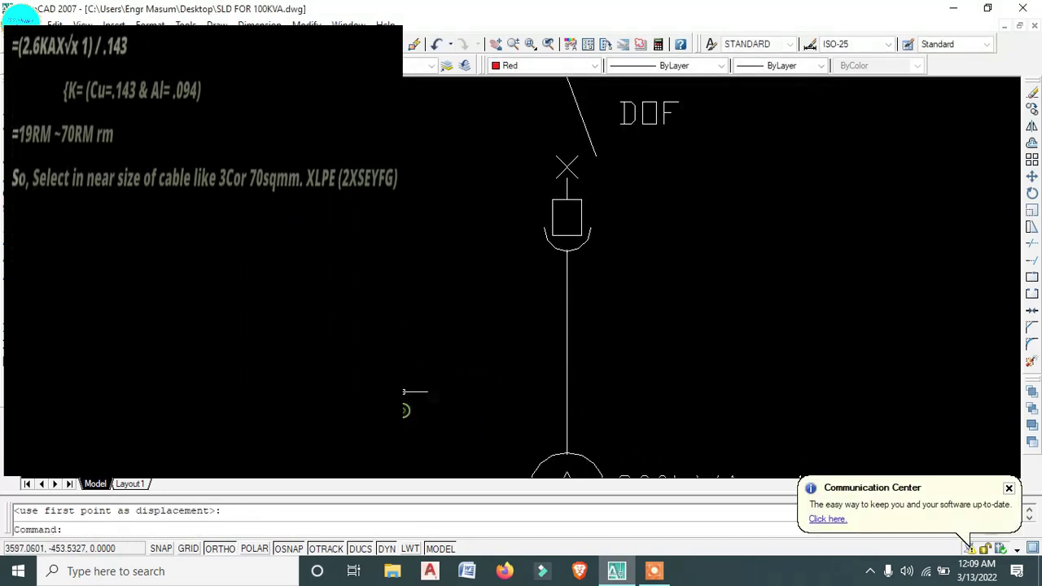
left_click(325, 327)
left_click(391, 326)
type("m")
key("Return")
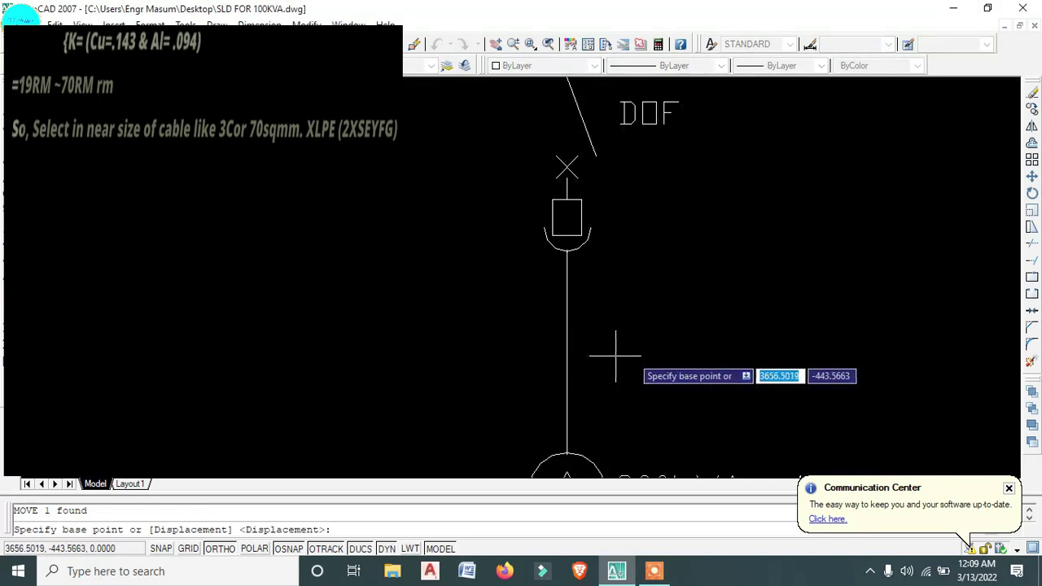
left_click(644, 356)
left_click(846, 356)
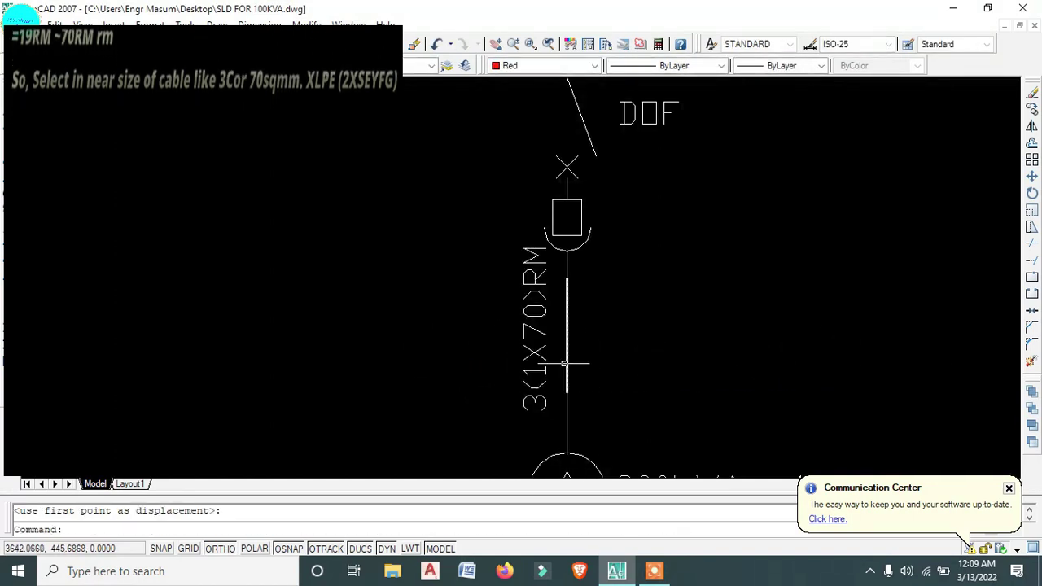
- Nudge the vertical cable label slightly lower along the feeder
scroll(523, 362, "down", 3)
scroll(488, 350, "up", 4)
left_click(533, 350)
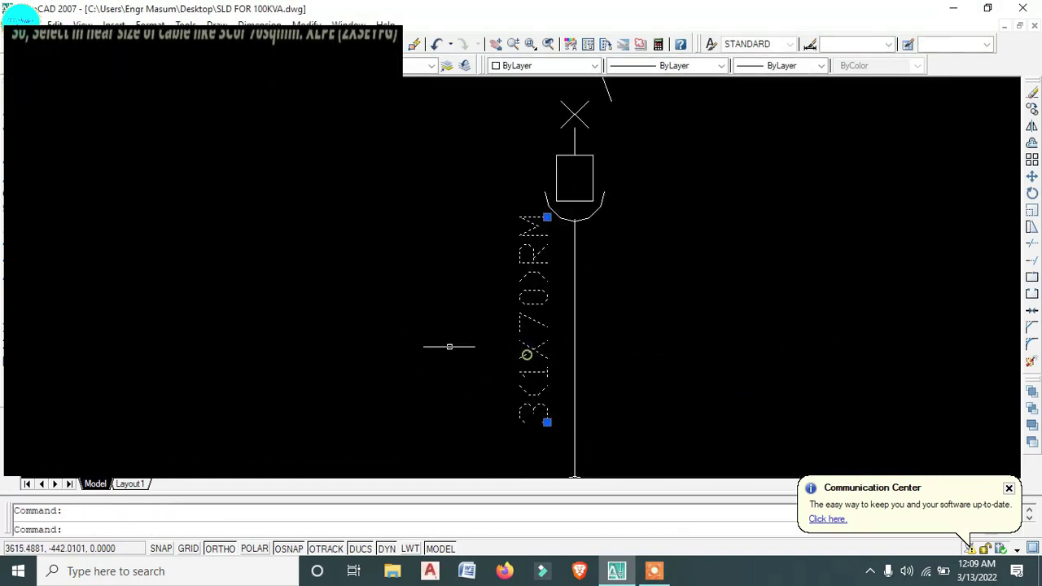
type("m")
key("Return")
left_click(345, 323)
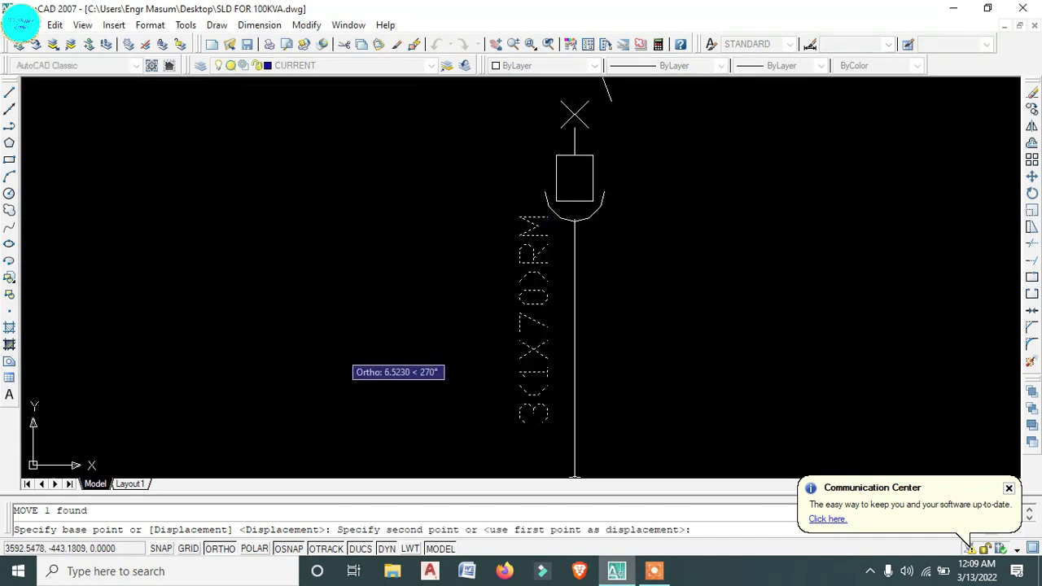
left_click(344, 352)
scroll(533, 352, "down", 3)
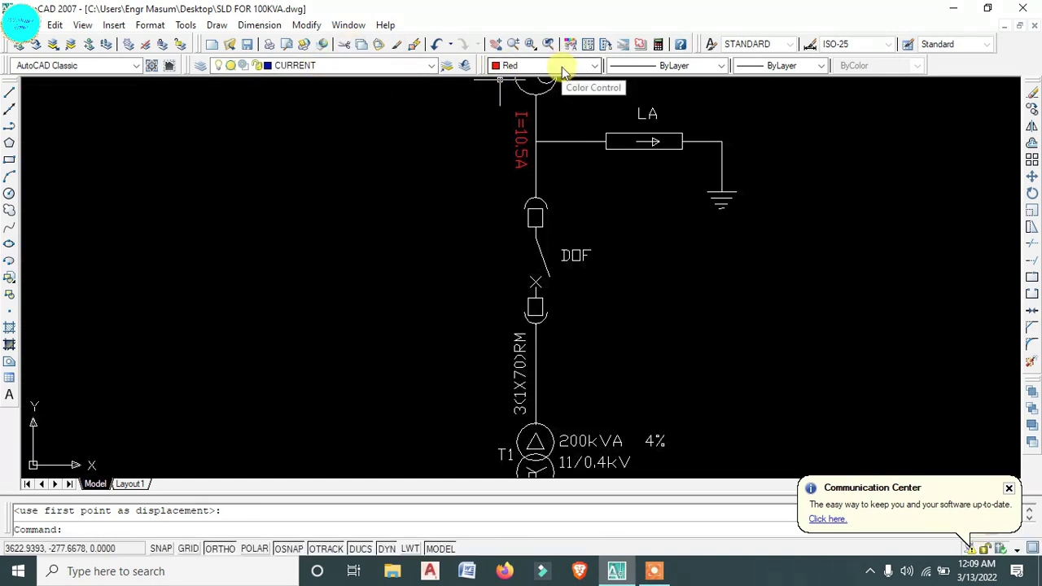
- Set the vertical 3(1X70)RM cable label's colour to Cyan
left_click(522, 418)
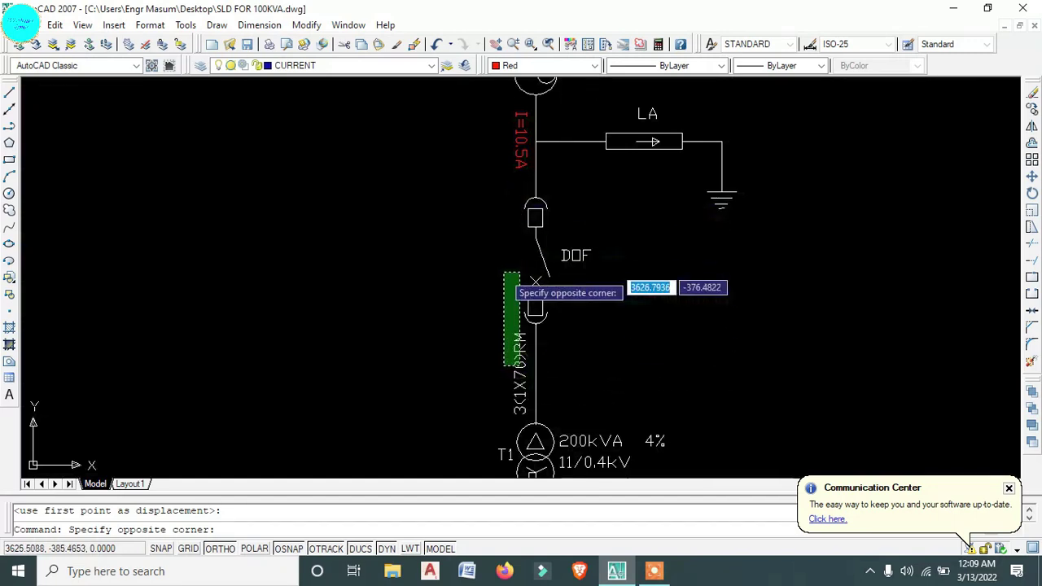
left_click(502, 274)
left_click(541, 65)
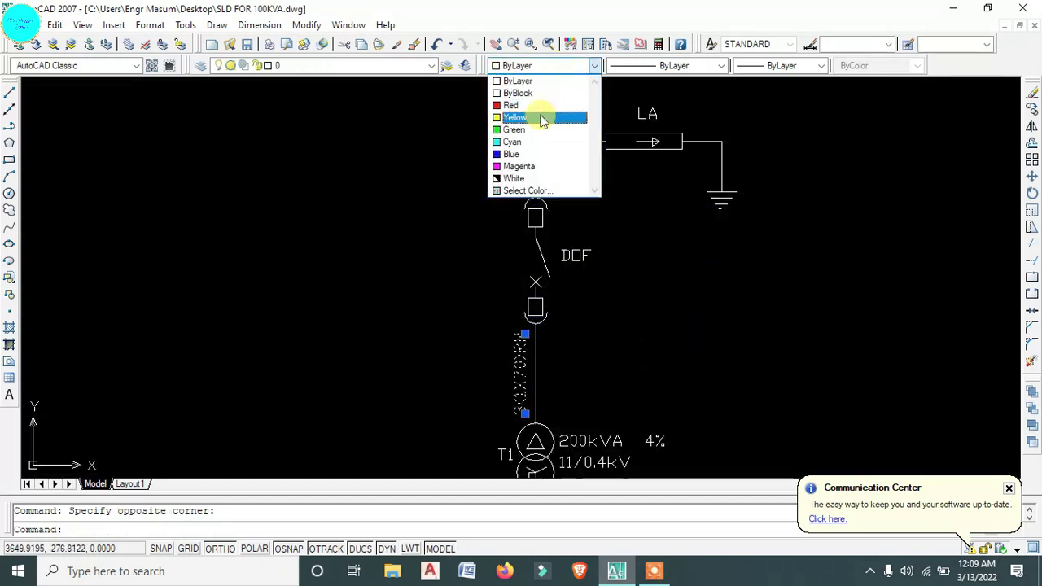
left_click(521, 139)
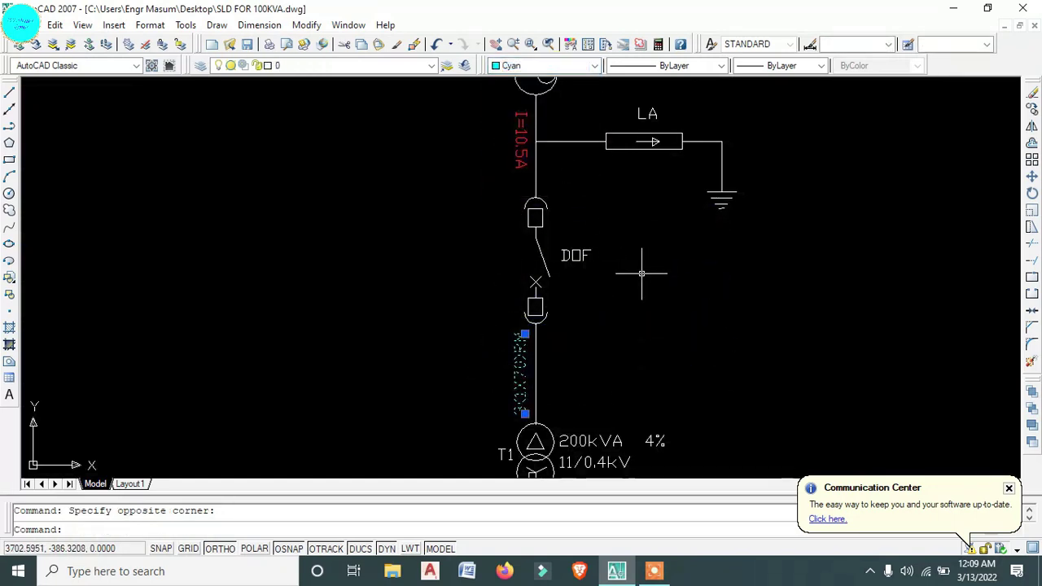
key("Escape")
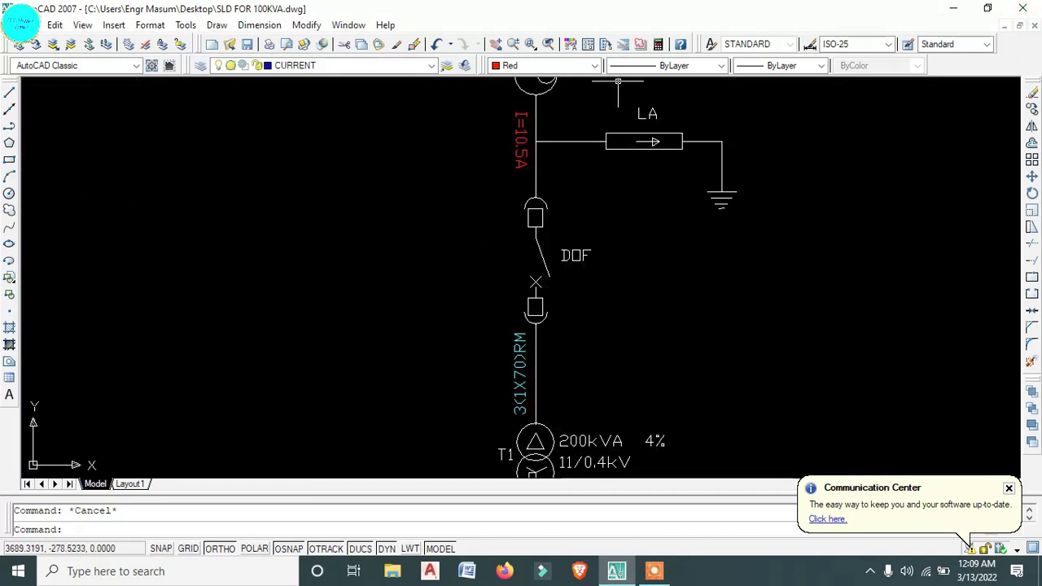
middle_click_drag(586, 377, 584, 279)
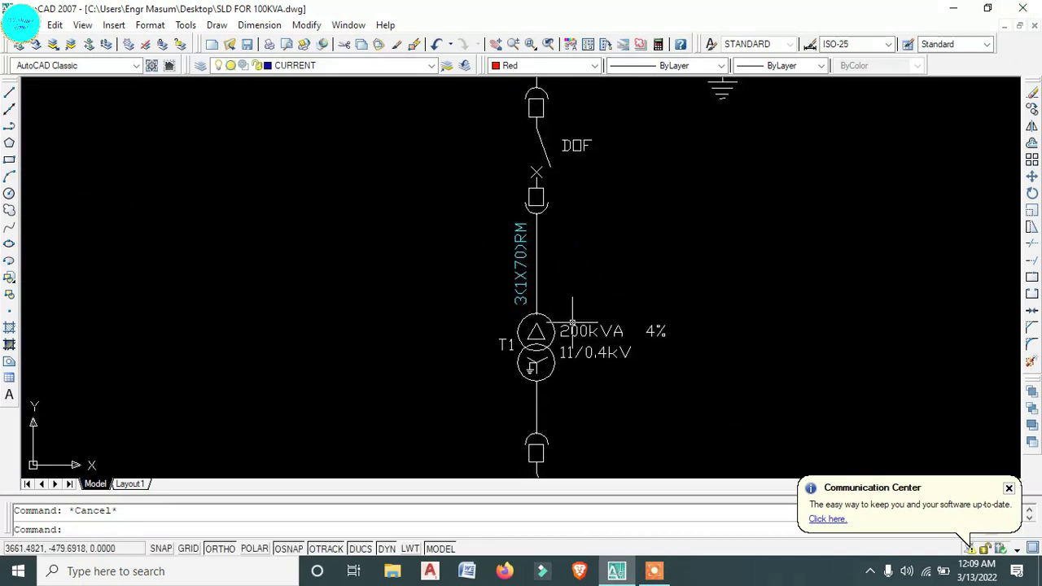
scroll(552, 371, "up", 3)
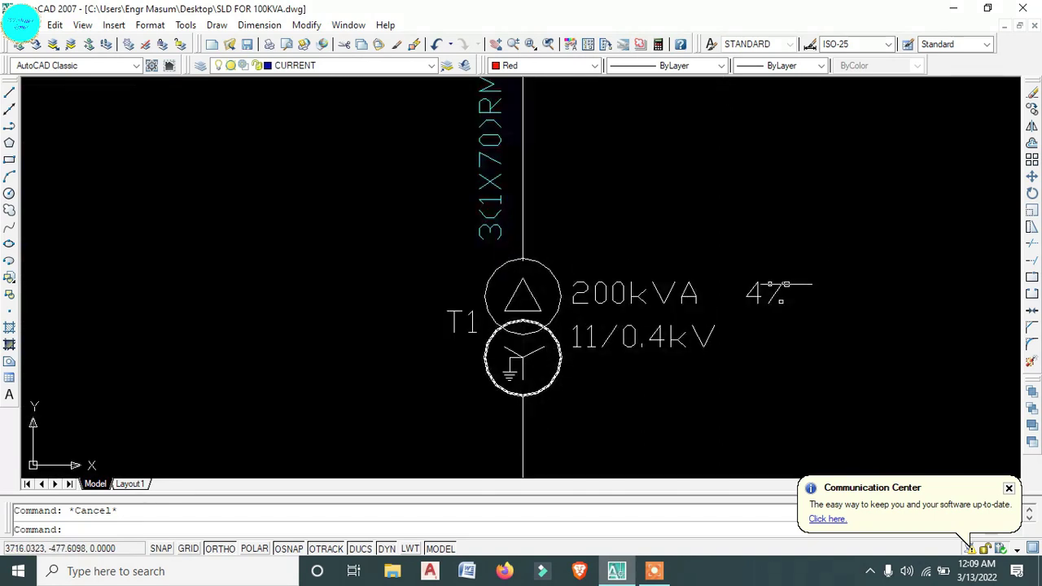
scroll(613, 310, "down", 4)
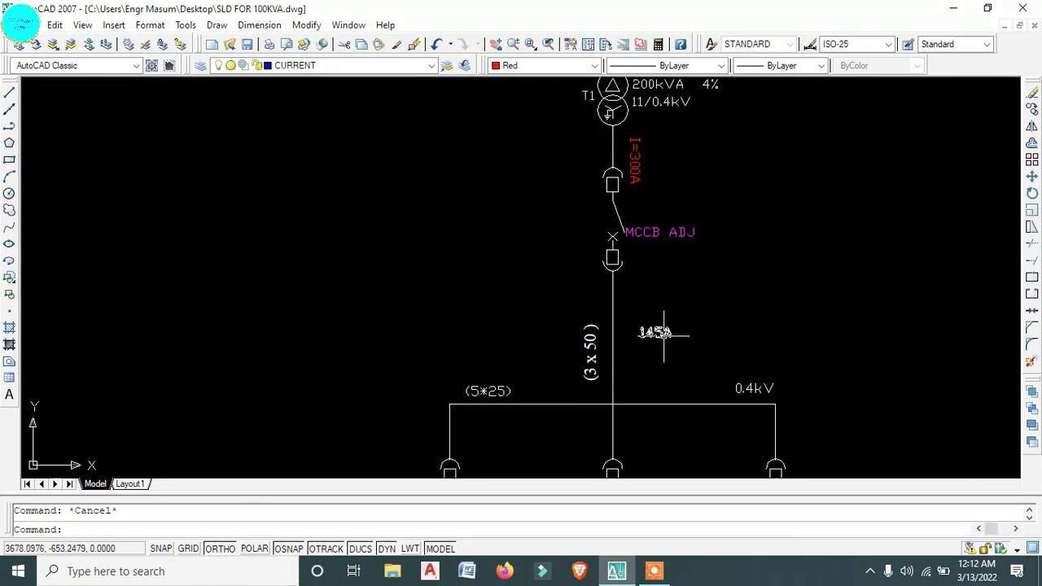
left_click(664, 335)
- Delete the old 145A label and change the red I=300A label to I=289A
key("Delete")
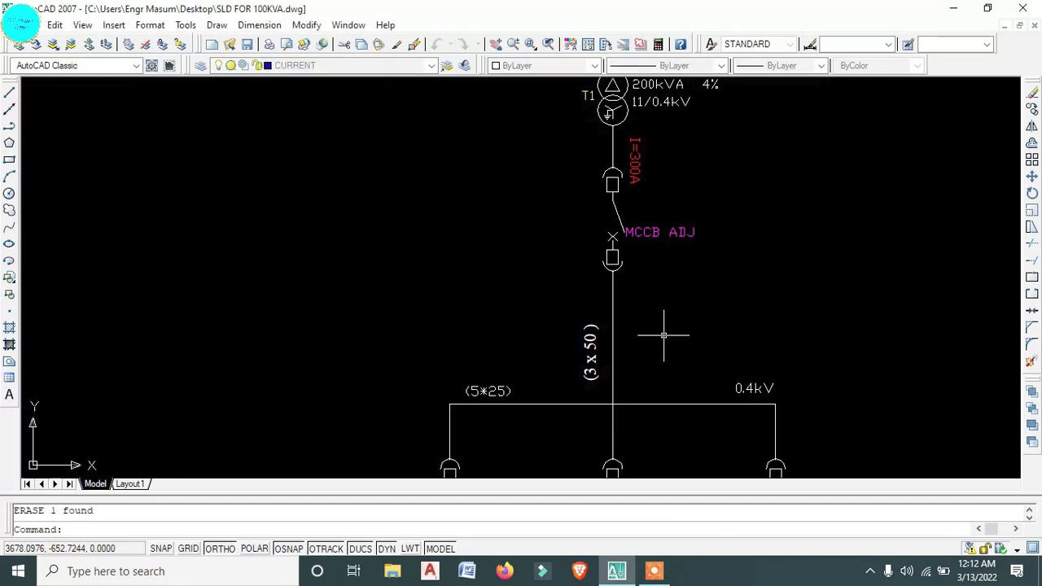
left_click(637, 163)
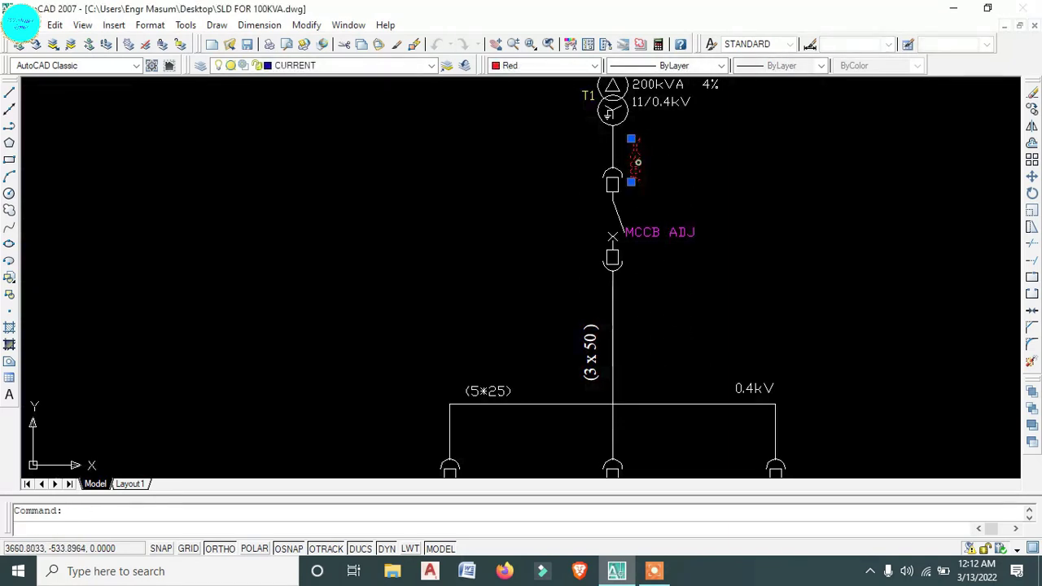
double_click(635, 159)
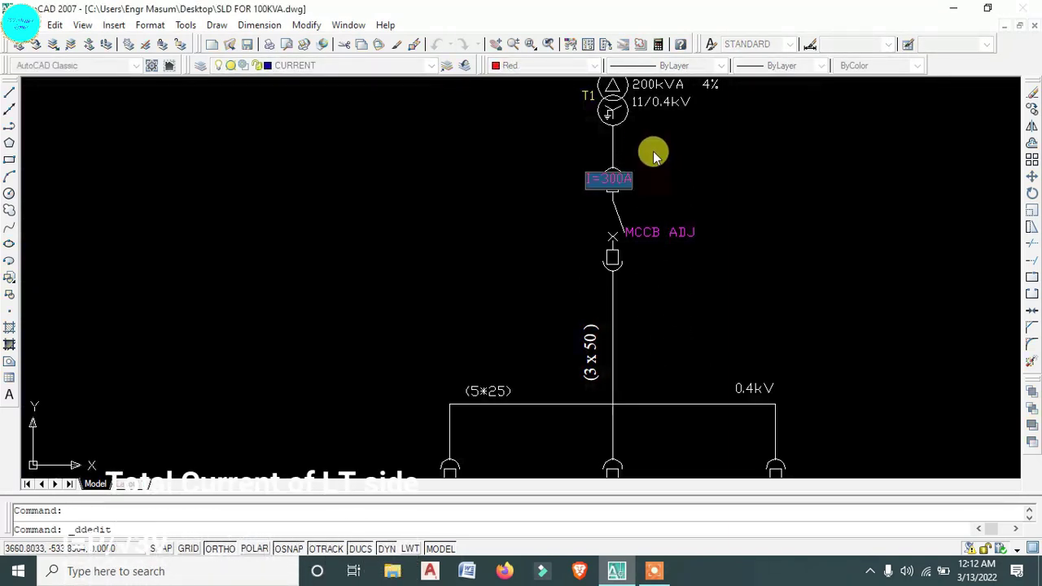
type("I=400A")
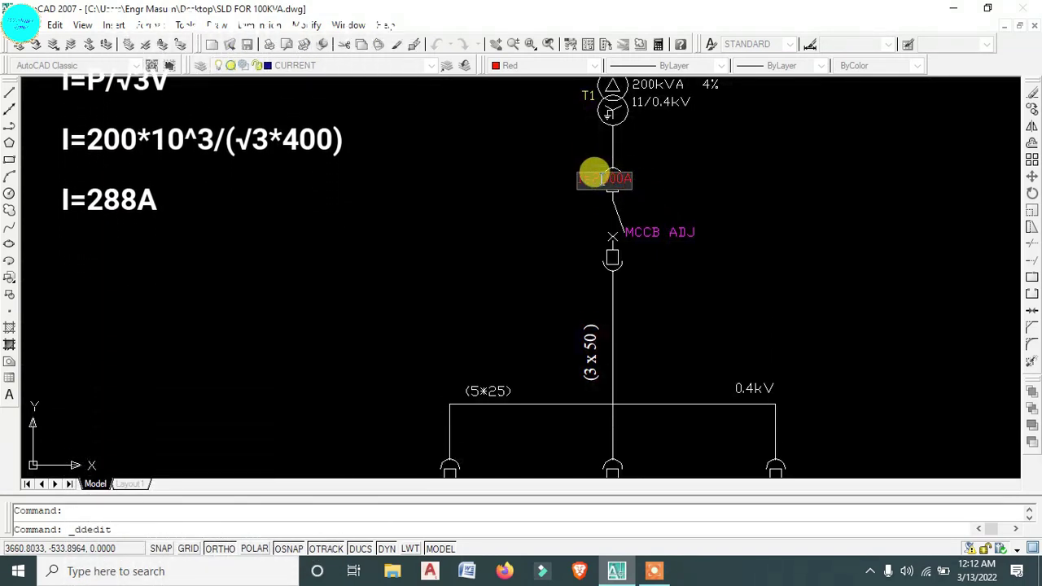
type("288")
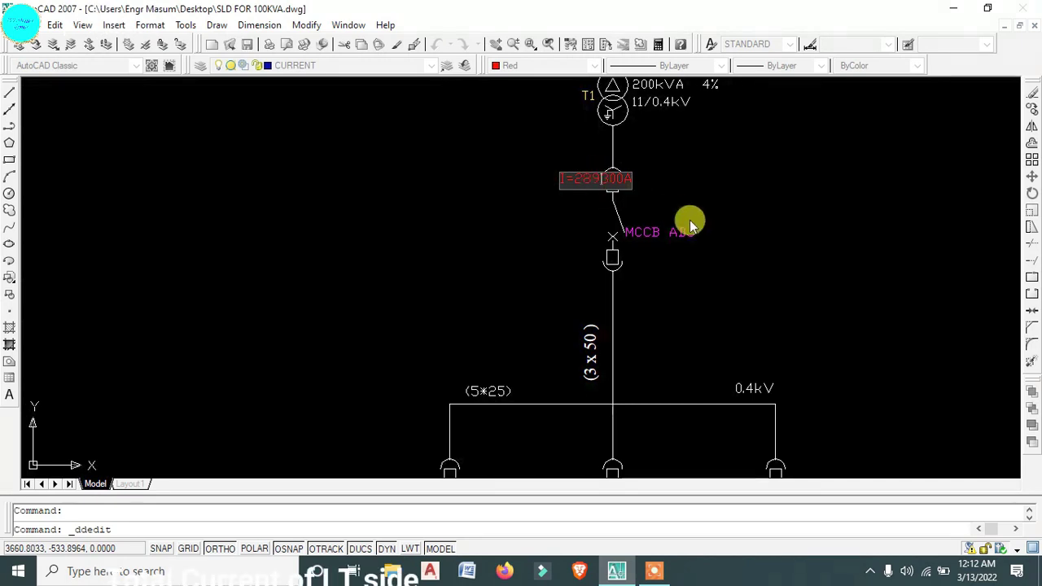
left_click(708, 244)
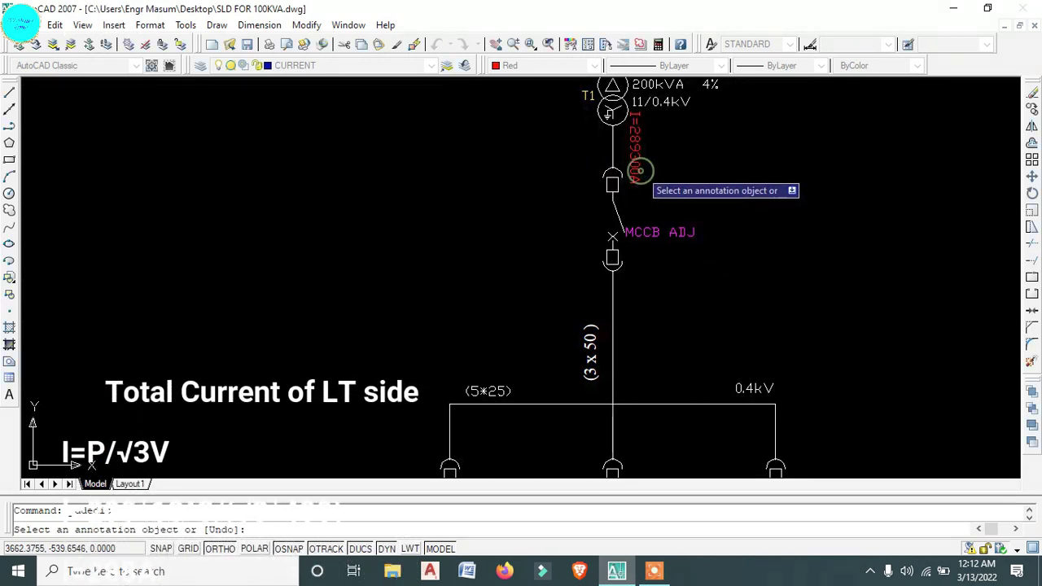
left_click(633, 168)
left_click(610, 174)
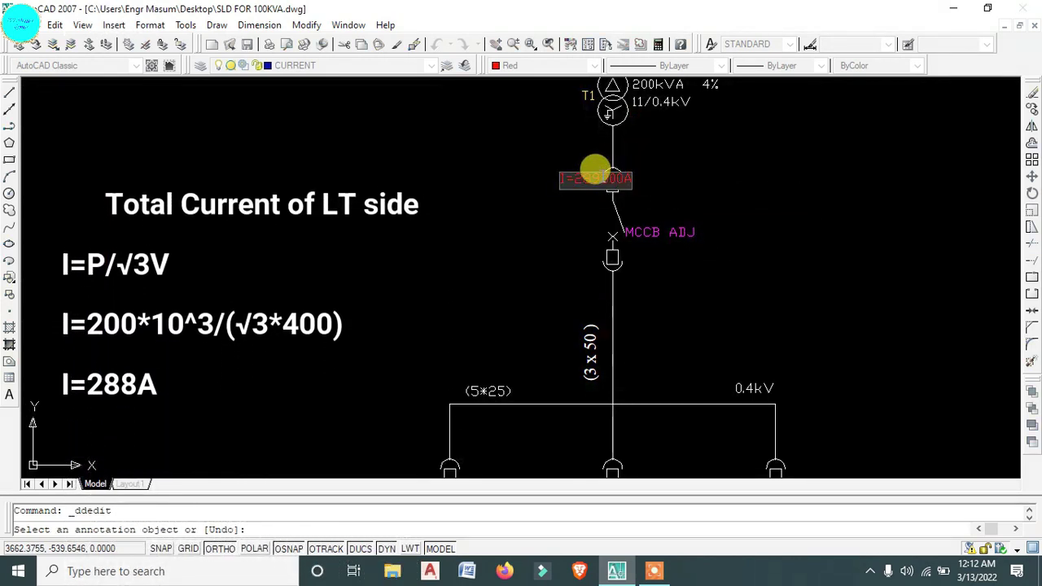
key("BackSpace")
key("BackSpace")
key("BackSpace")
left_click(676, 199)
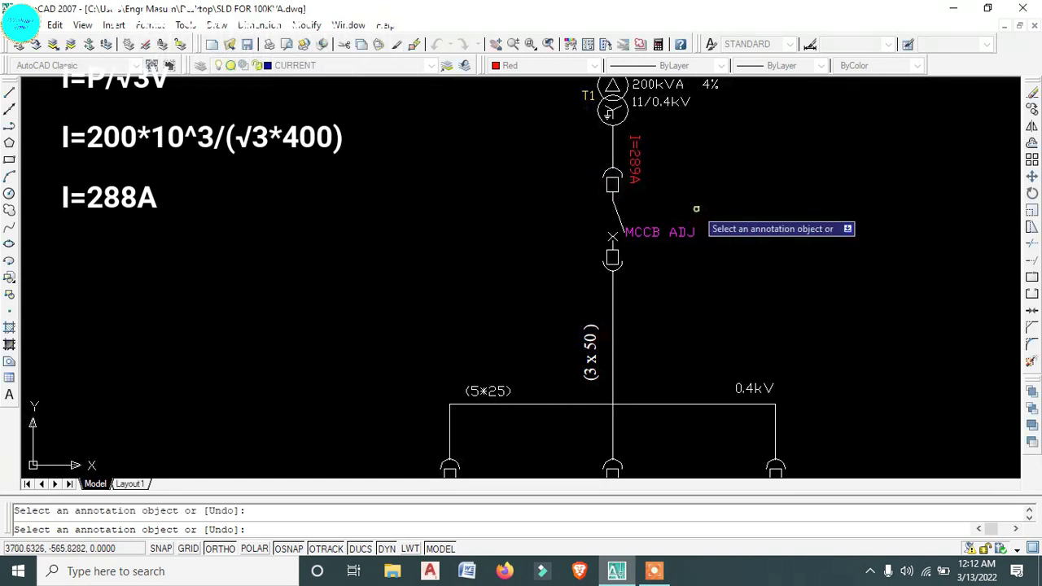
right_click(700, 201)
left_click(719, 204)
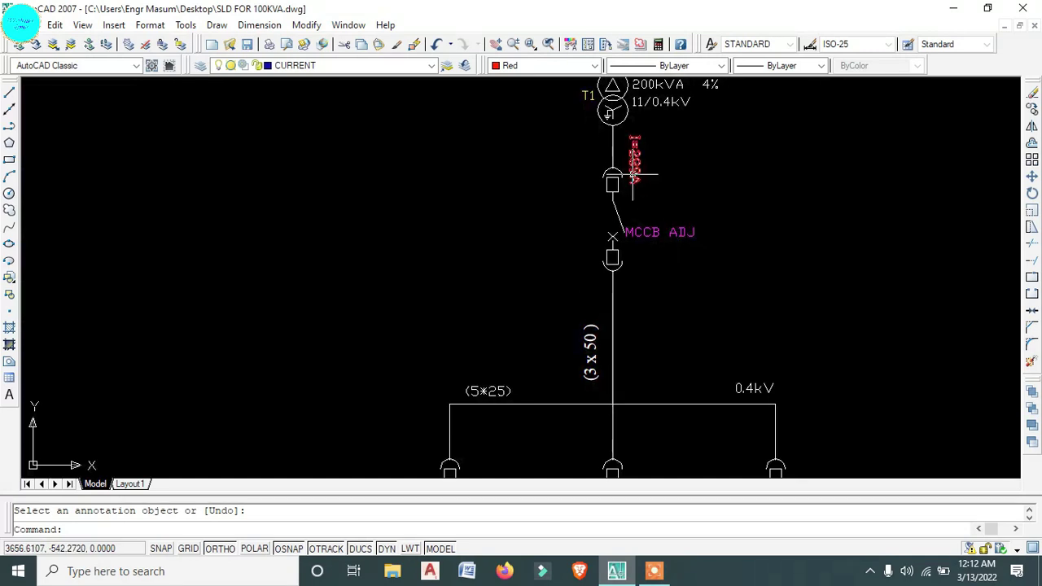
scroll(618, 213, "up", 1)
scroll(629, 309, "down", 2)
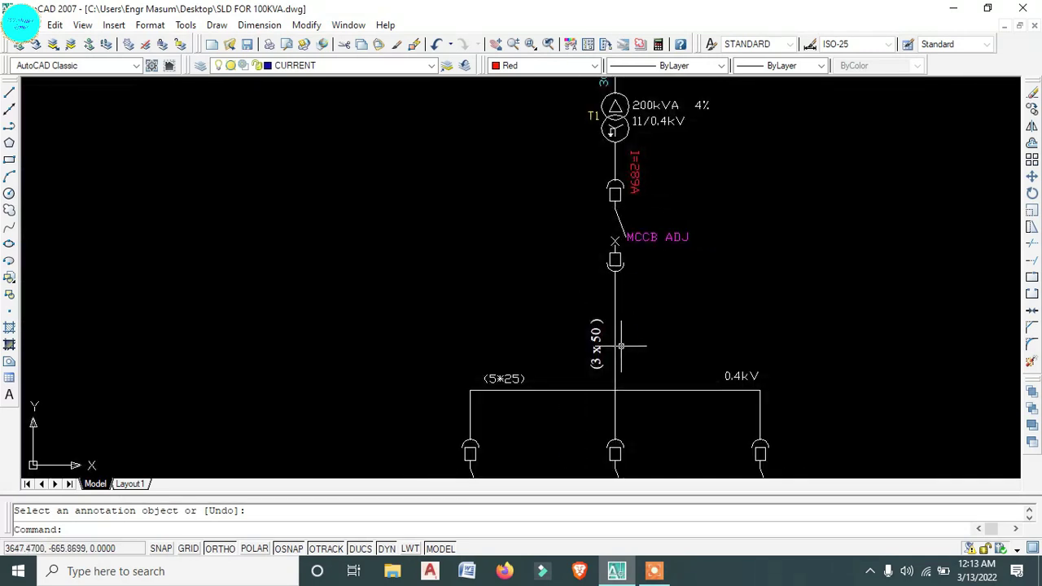
middle_click_drag(620, 346, 624, 323)
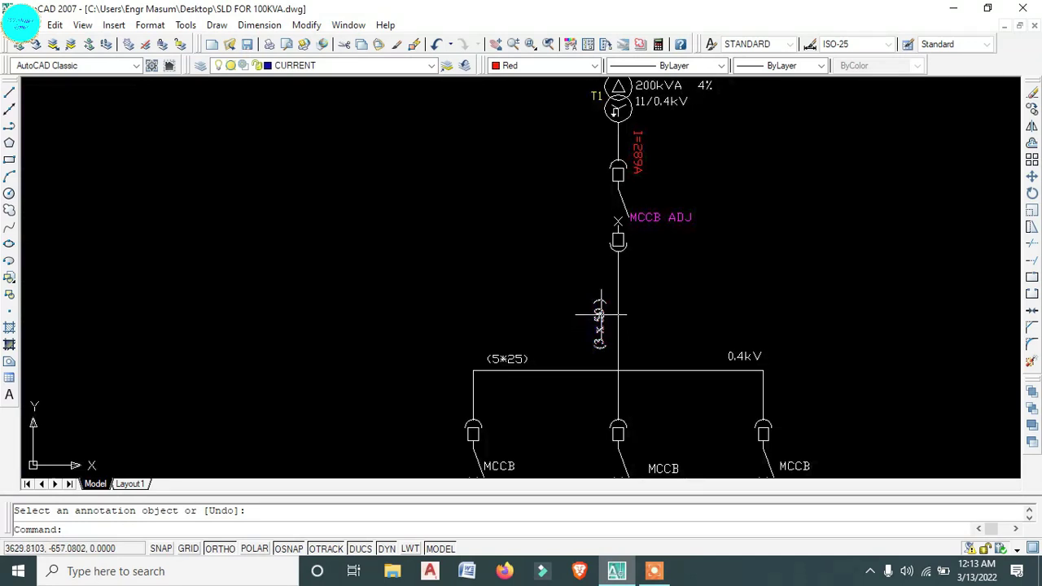
left_click(654, 218)
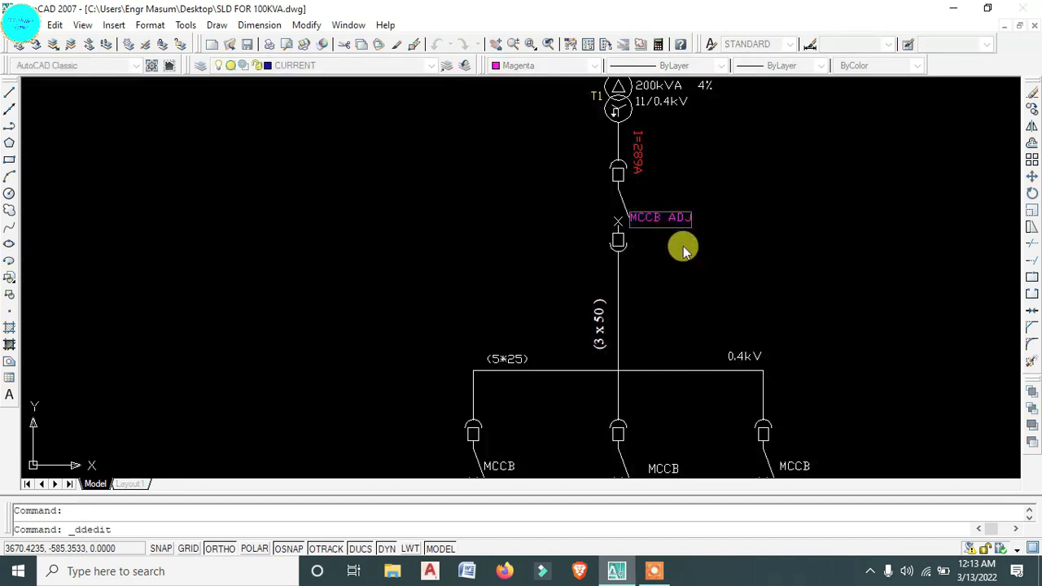
- Duplicate the MCCB ADJ label, placing the copy just above the original
key("Return")
key("Escape")
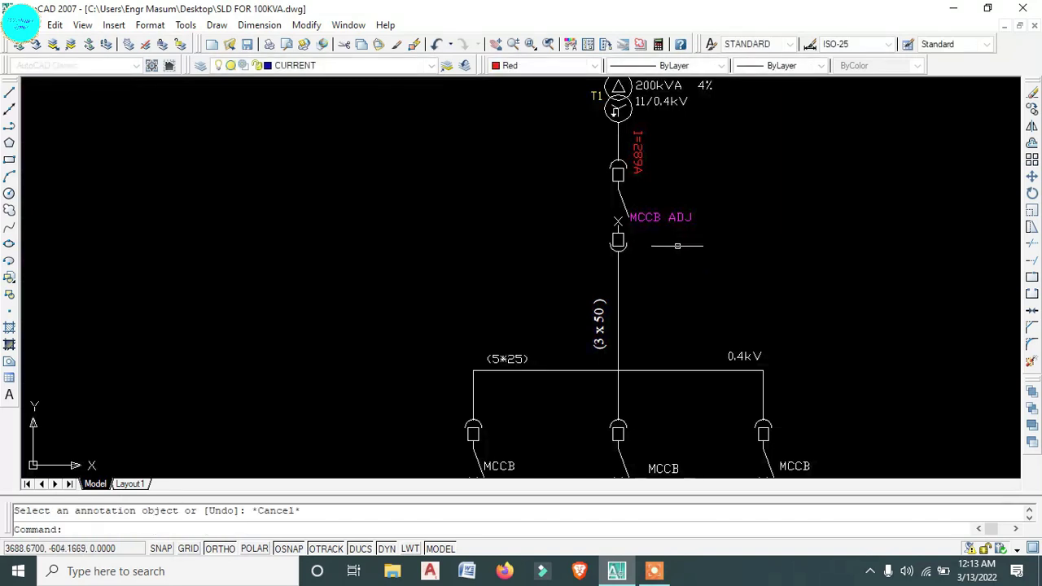
left_click(679, 219)
type("co")
key("Return")
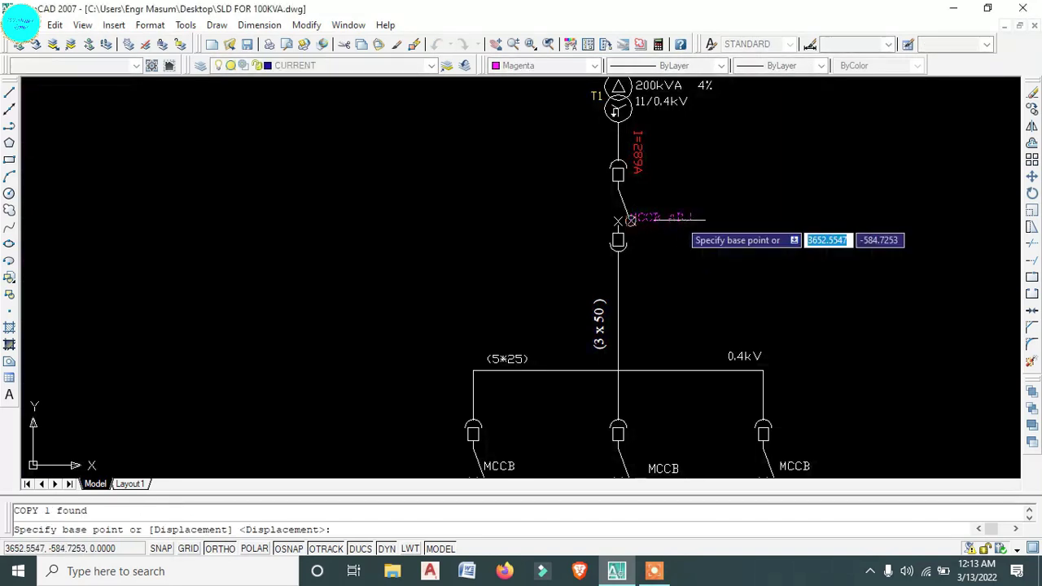
left_click(680, 218)
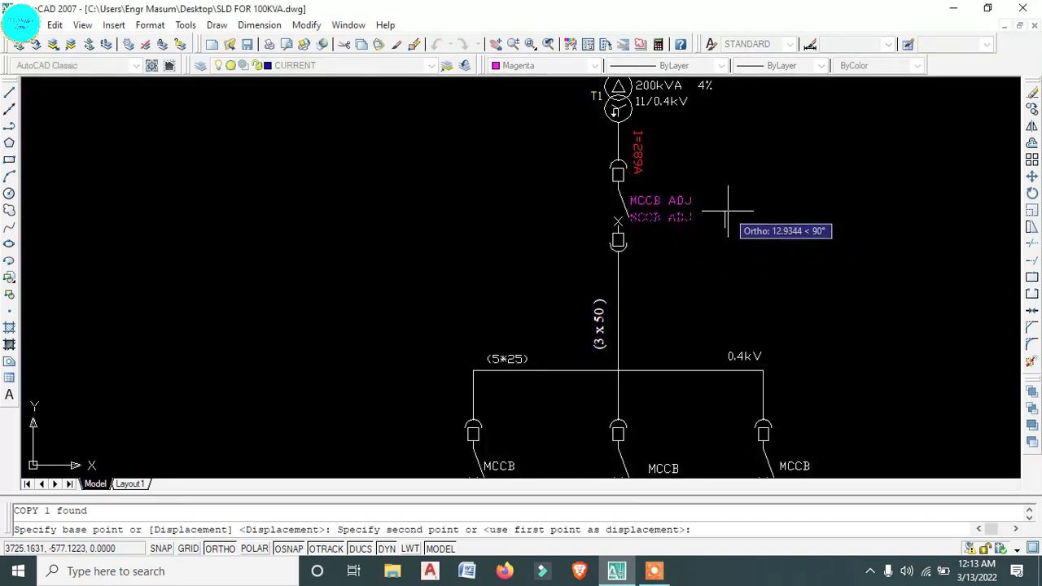
left_click(727, 212)
key("Escape")
- Shift both MCCB ADJ labels slightly downward
left_click(716, 228)
left_click(684, 192)
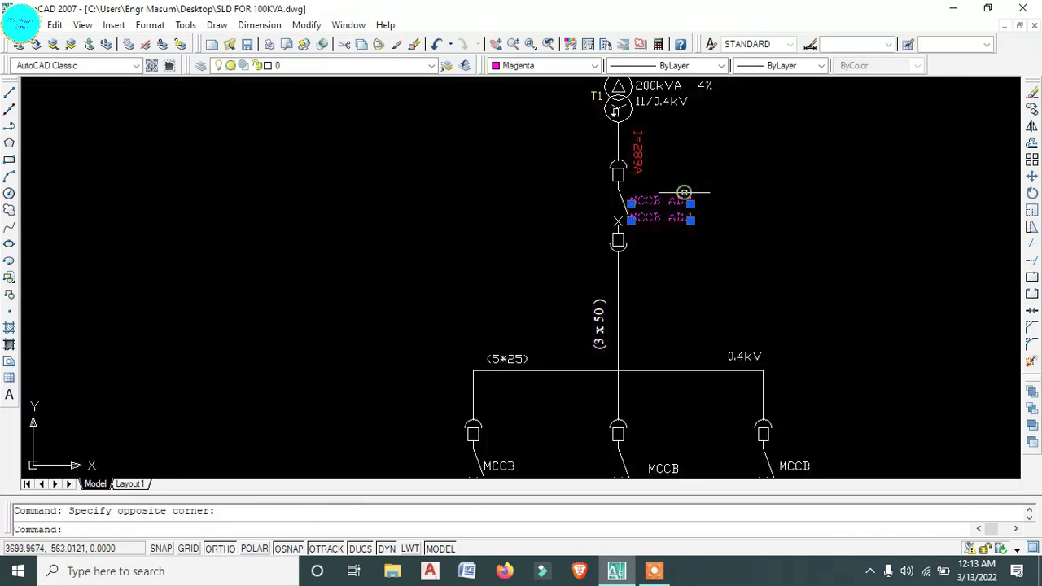
type("m")
key("Return")
left_click(733, 210)
left_click(731, 227)
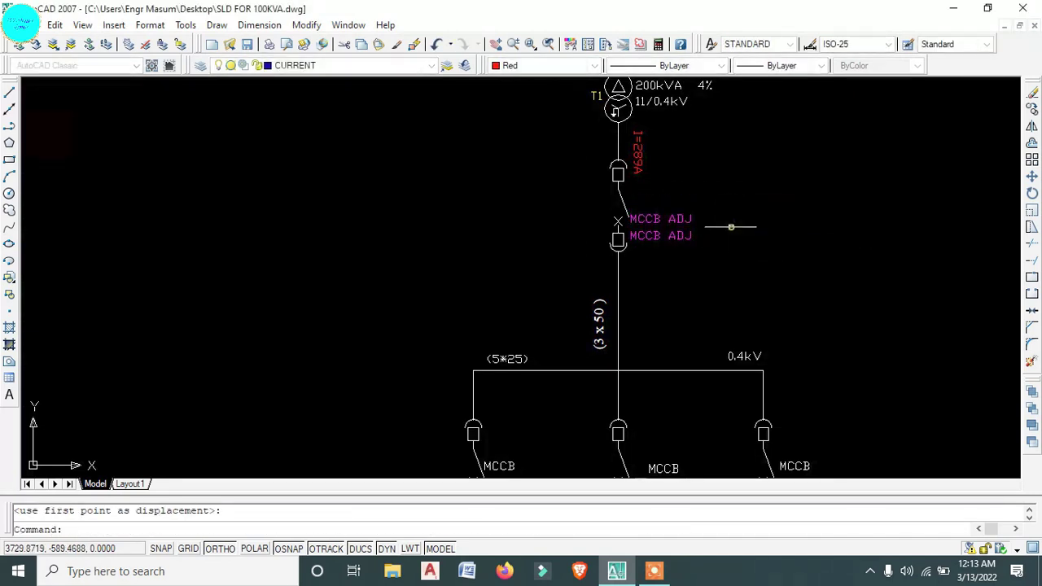
- Change the upper MCCB ADJ label's text to 300A
left_click(659, 221)
double_click(659, 222)
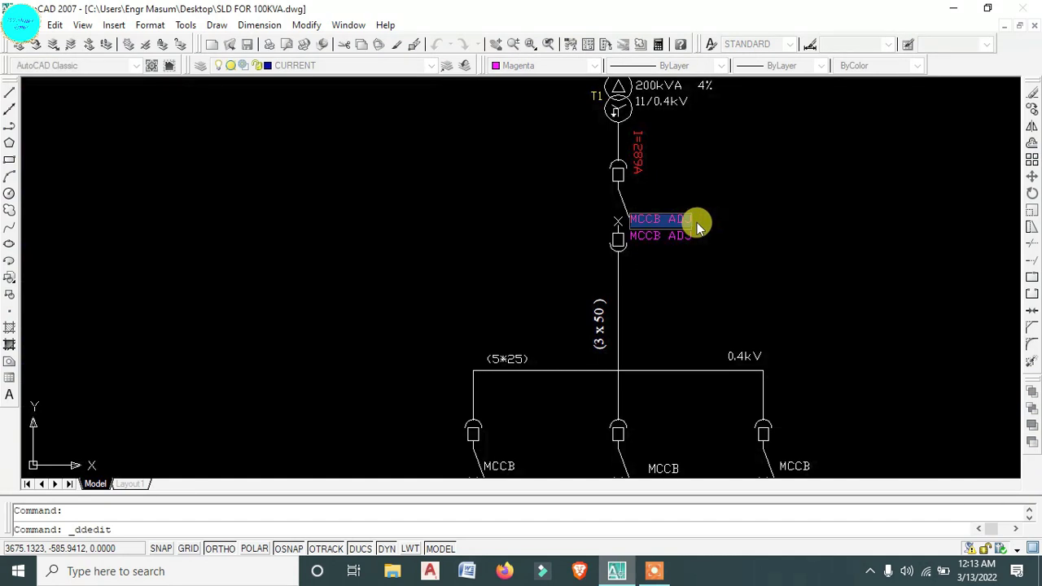
key("Delete")
type("300")
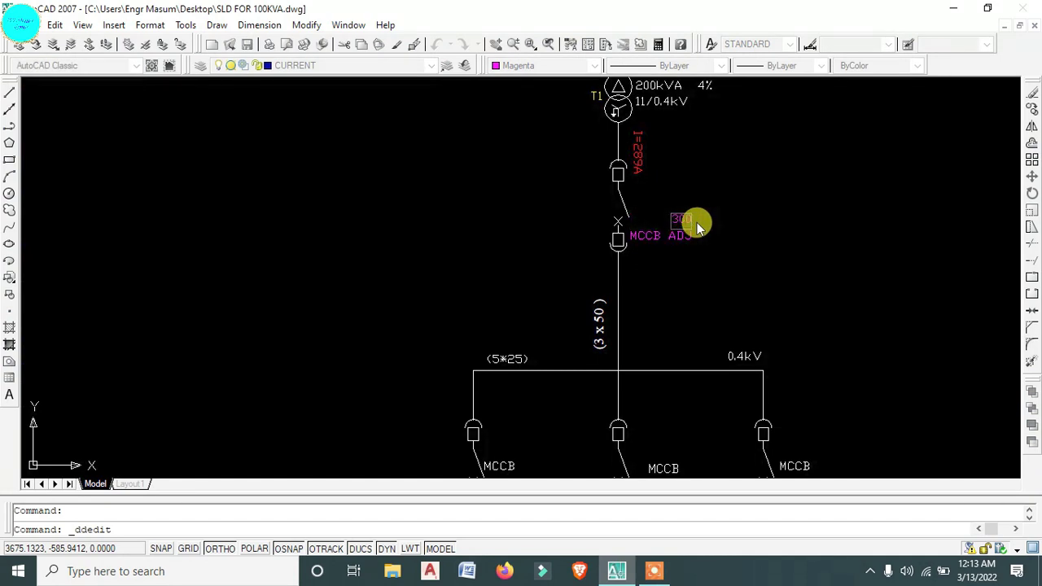
type("A")
key("Return")
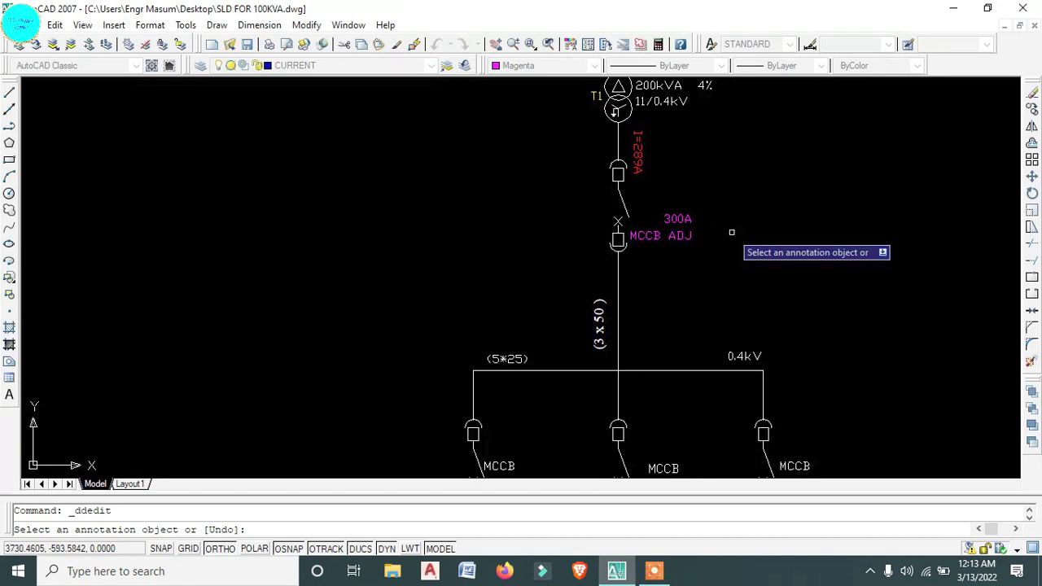
key("Escape")
- Nudge the 300A label a little to the left
left_click(677, 219)
key("m")
key("Return")
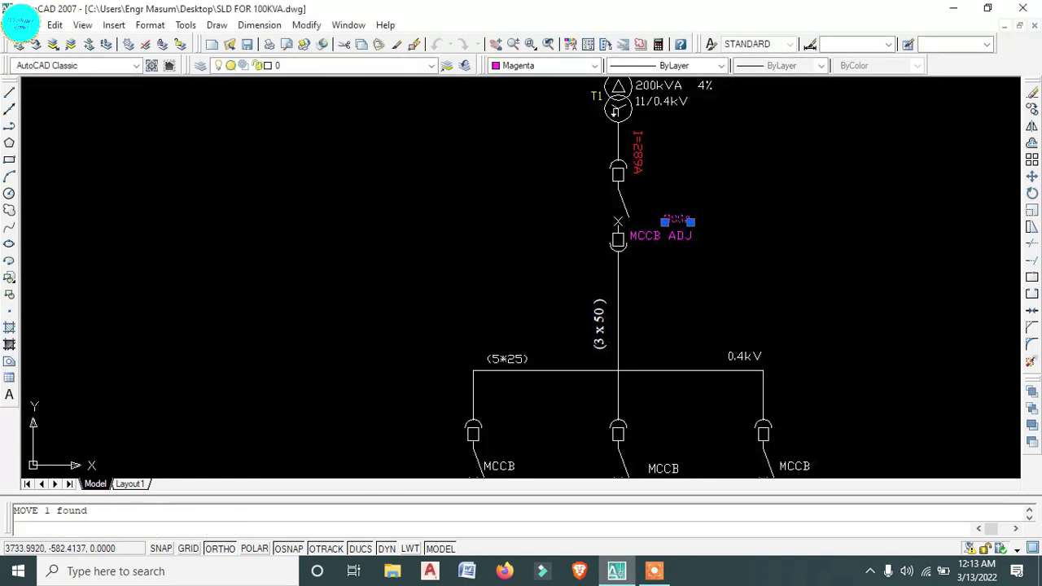
left_click(767, 218)
left_click(749, 218)
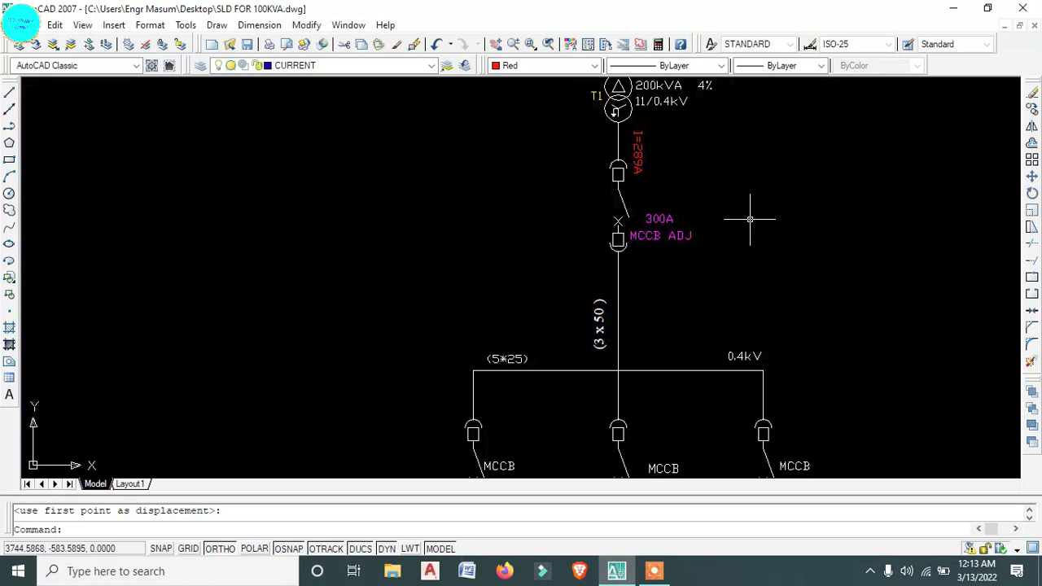
- Move the 300A and MCCB ADJ labels together to sit right of the breaker
scroll(699, 218, "up", 4)
scroll(698, 218, "down", 3)
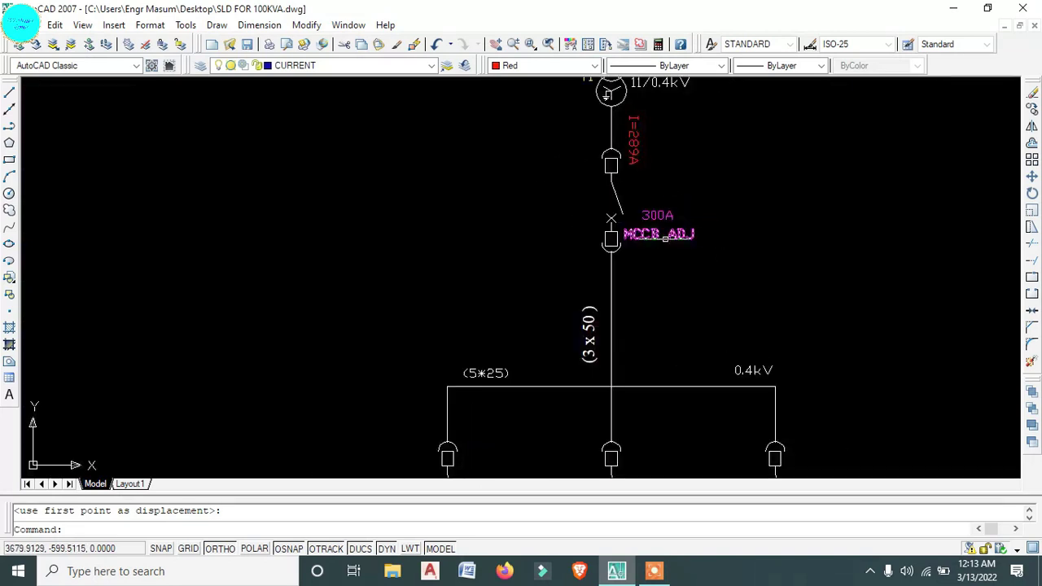
left_click(732, 255)
left_click(669, 203)
key("Return")
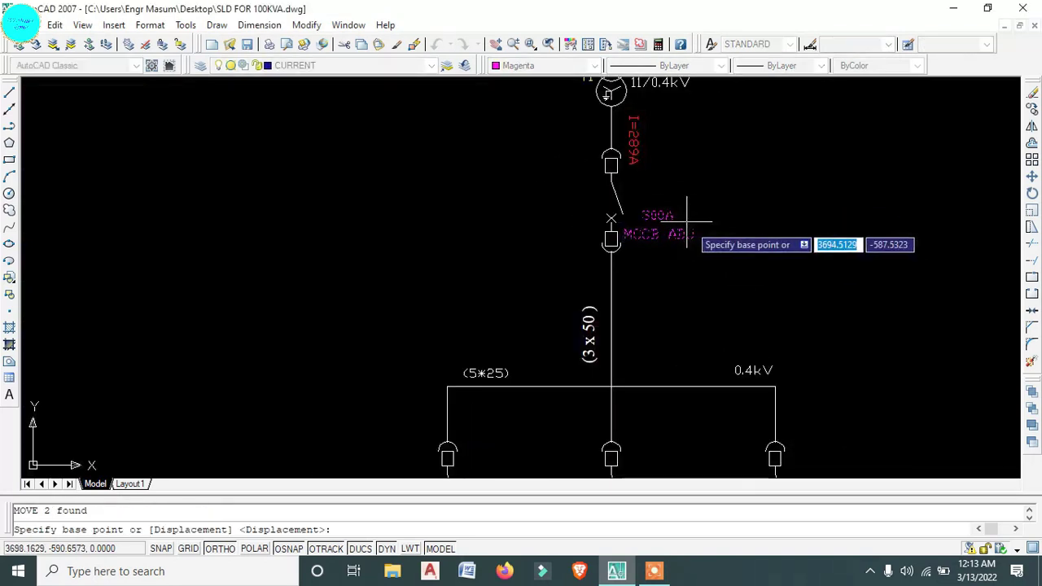
left_click(684, 226)
left_click(716, 226)
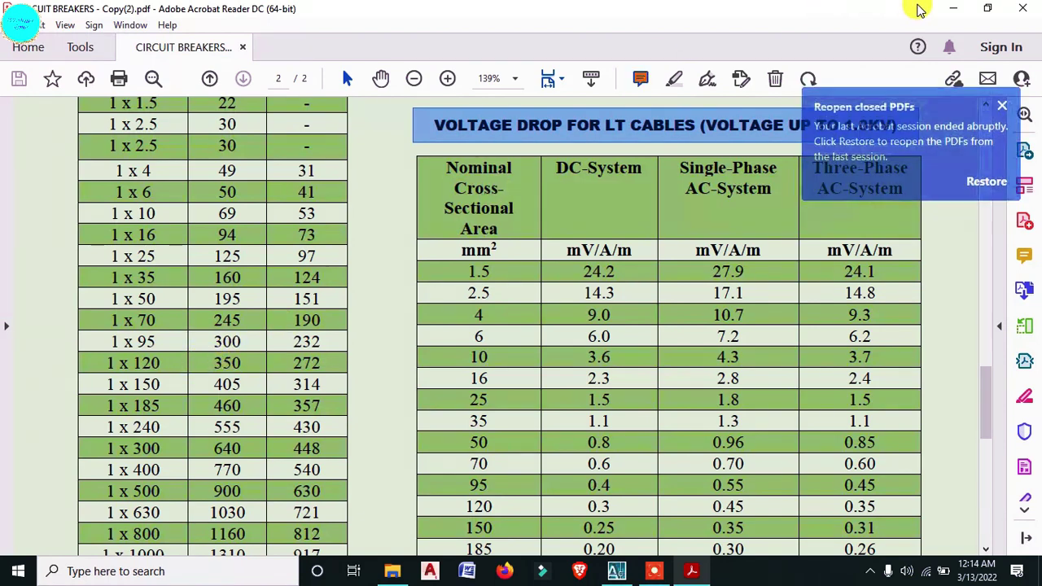
- Minimize the cable ratings PDF and close File Explorer to return to the drawing
left_click(951, 10)
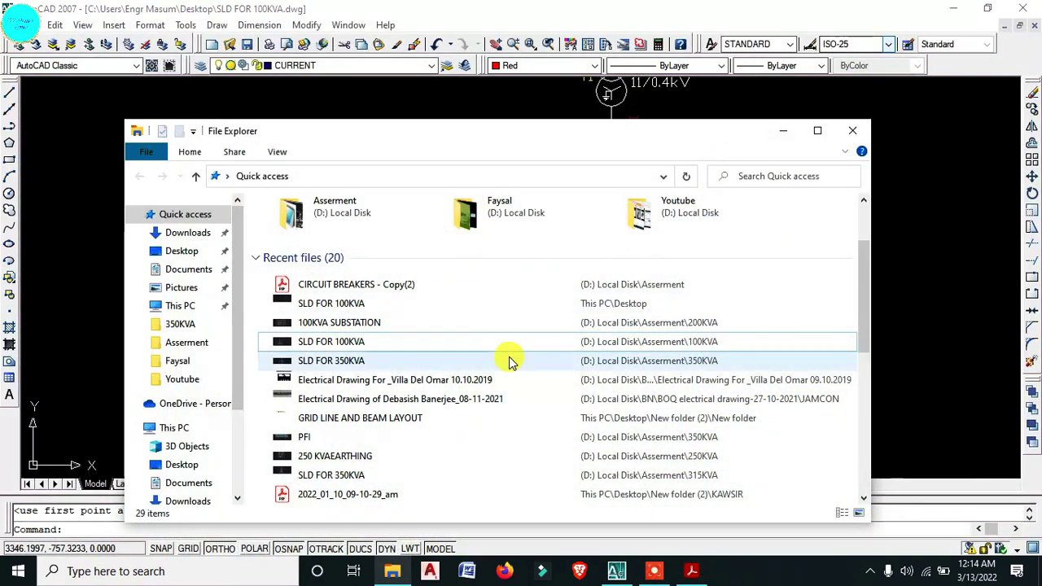
left_click(851, 134)
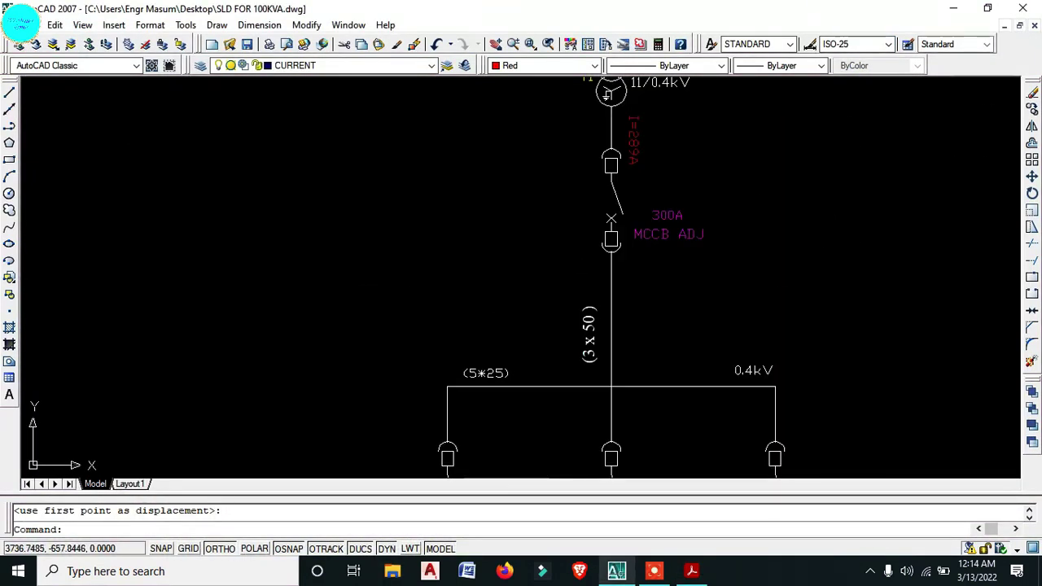
- Edit the (3 x 50) cable label, replacing the leading 3 with 1 and 50 with 95
left_click(590, 342)
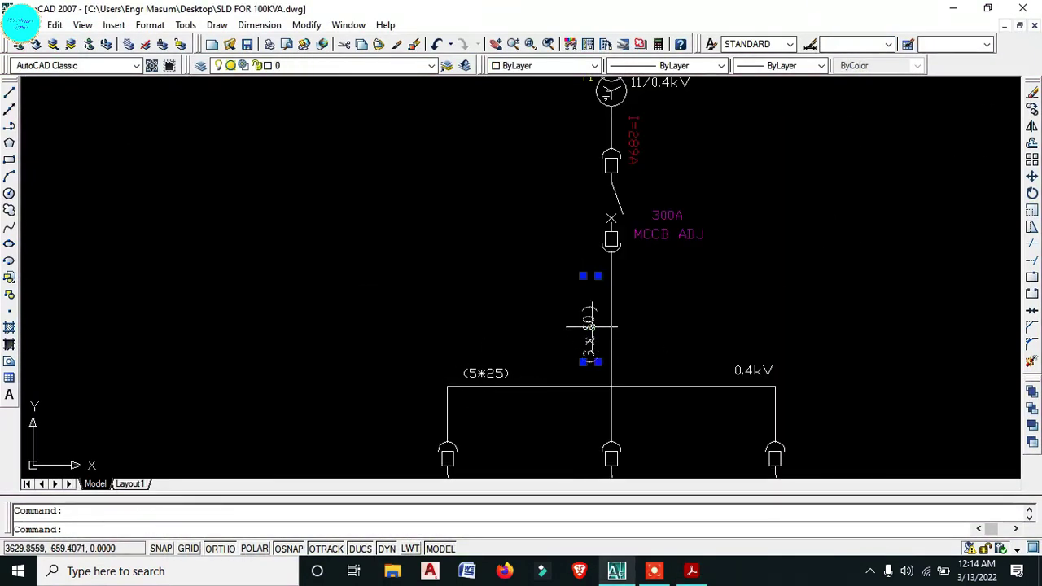
double_click(586, 362)
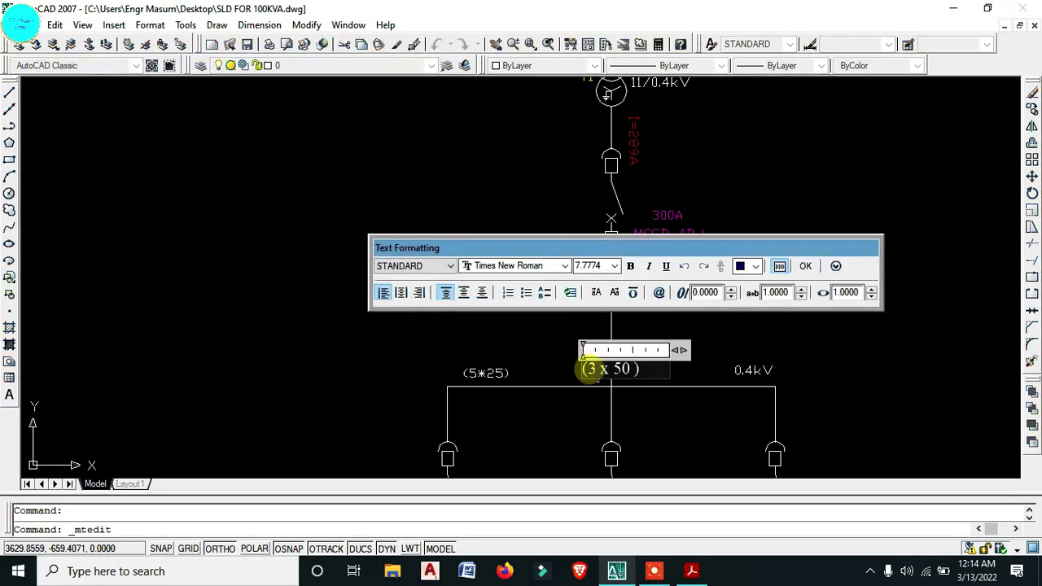
type("1")
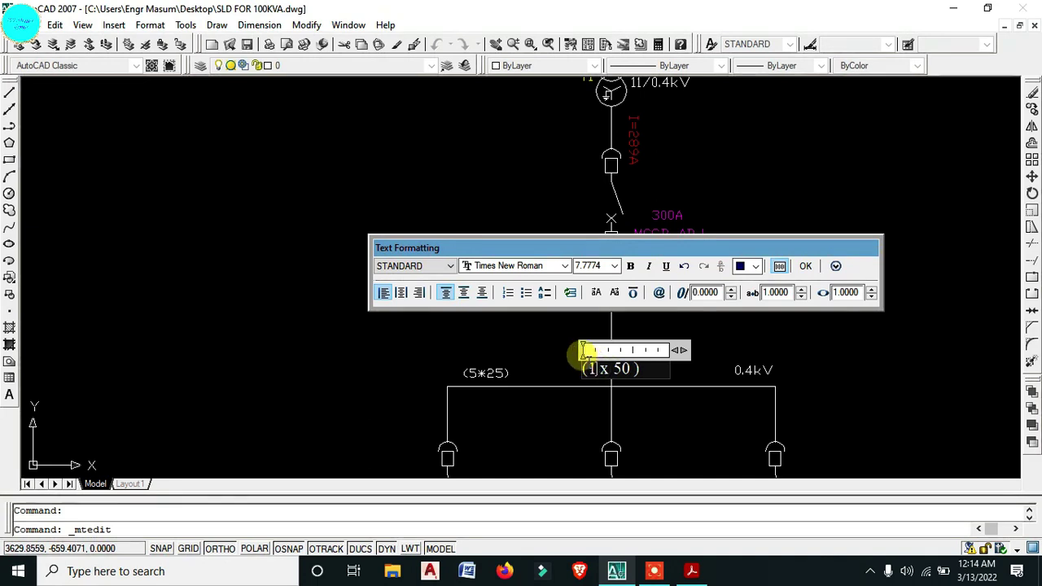
left_click(606, 358)
key("BackSpace")
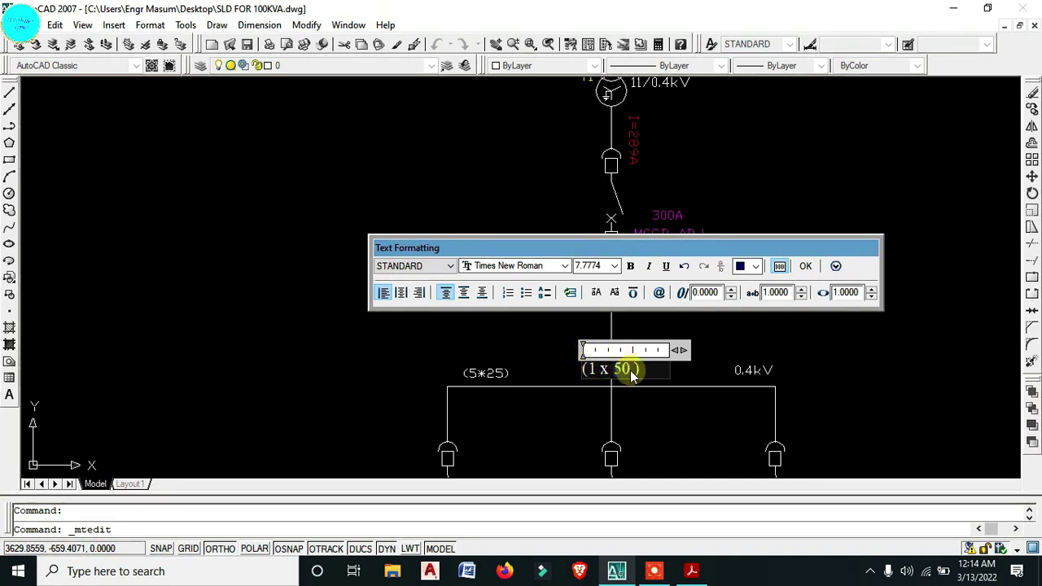
left_click(633, 370)
key("BackSpace")
key("BackSpace")
type("95")
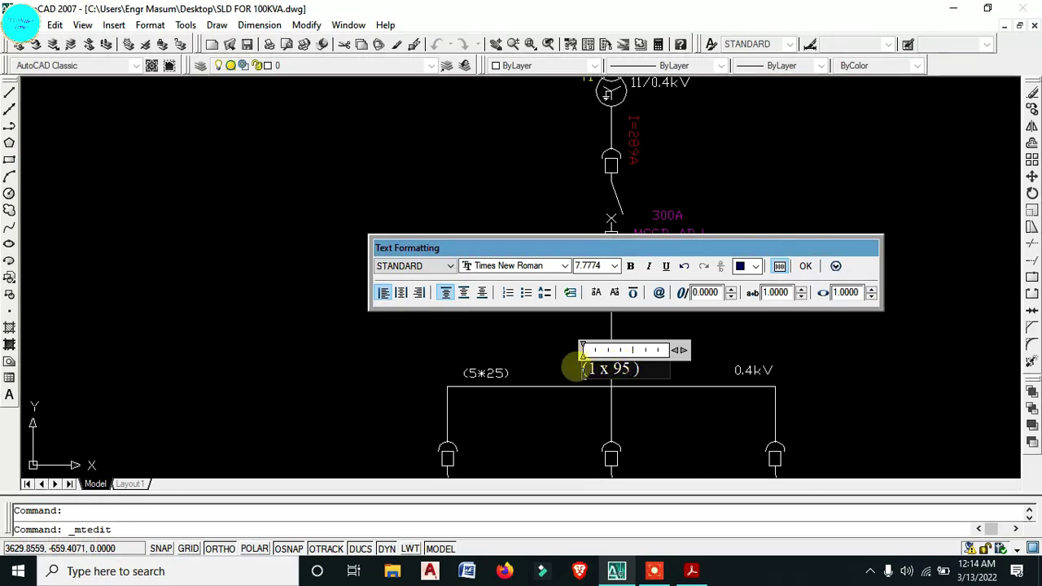
- Complete the label as 3(1 x 95 )RM and widen its box to keep one line
left_click(583, 368)
type("3")
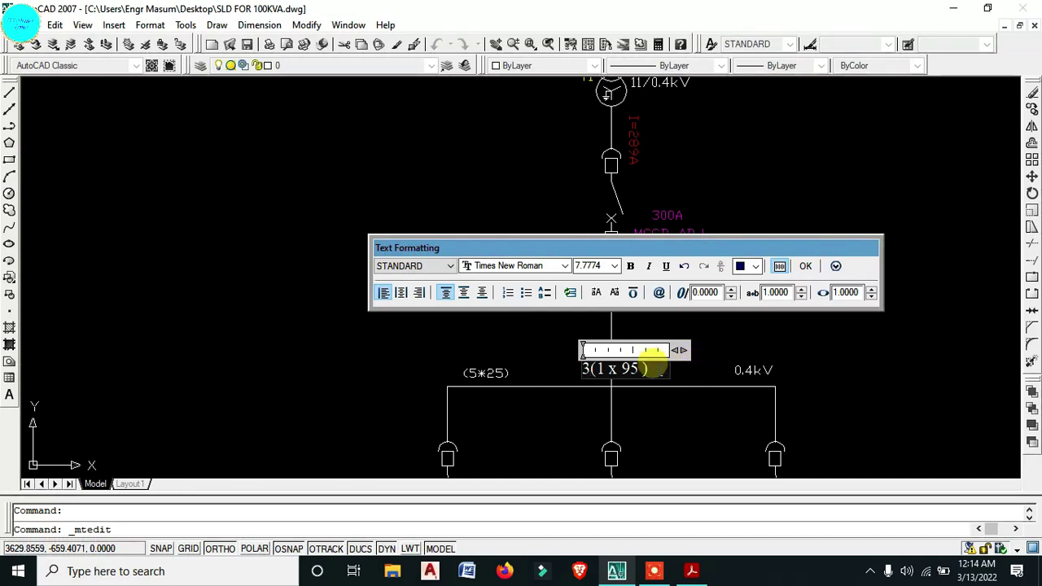
left_click(656, 368)
type("RM")
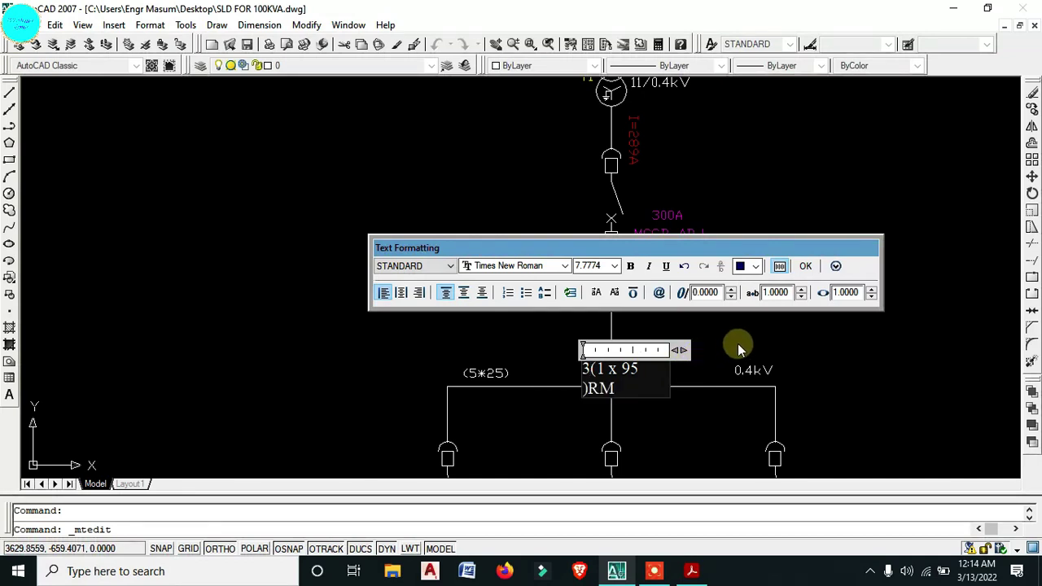
left_click_drag(677, 350, 709, 349)
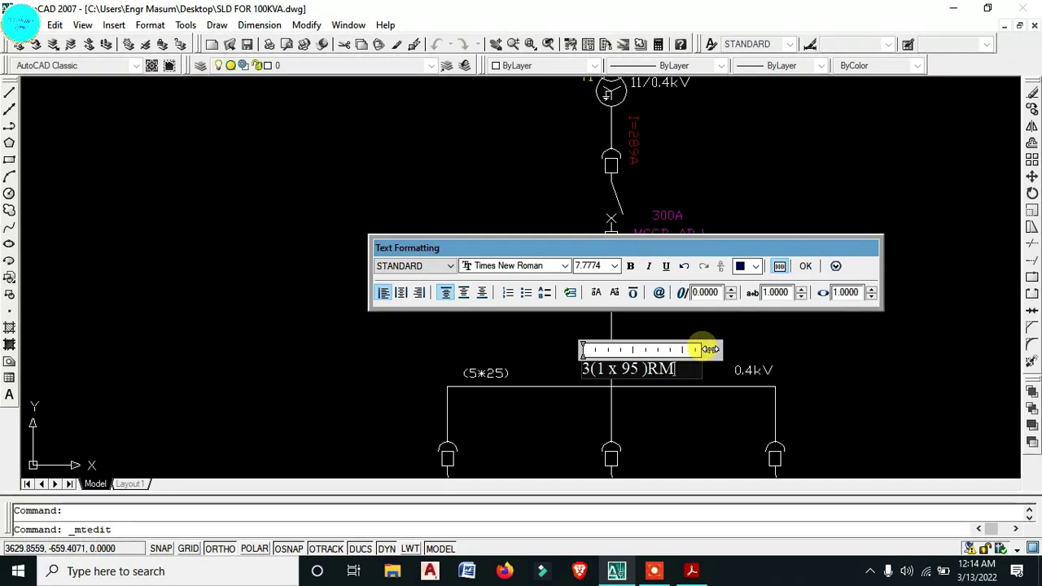
left_click(739, 339)
- Apply the cyan cable label's properties to the new feeder cable label with MATCHPROP
scroll(611, 326, "down", 3)
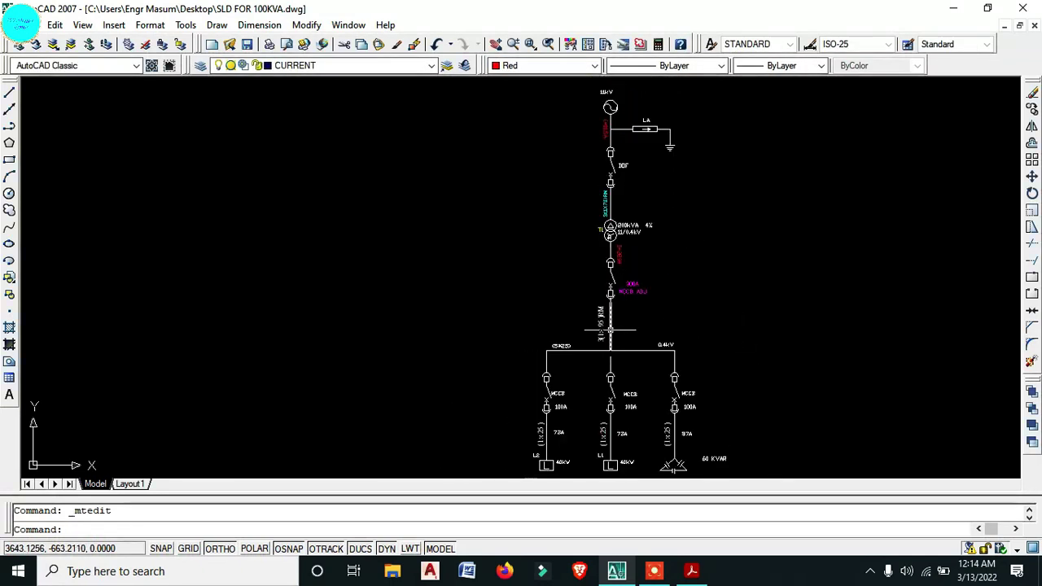
scroll(621, 203, "up", 3)
left_click(568, 233)
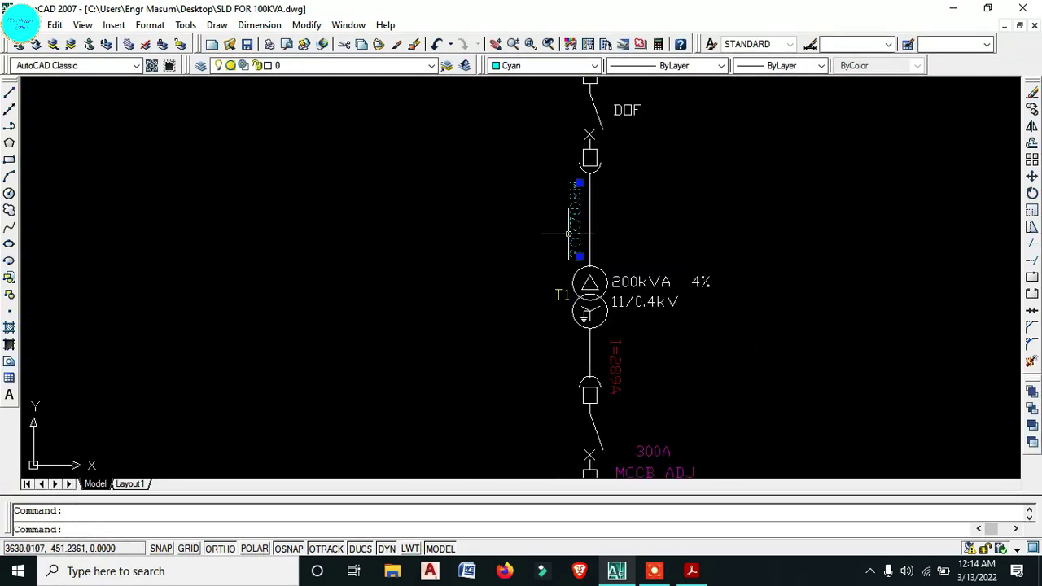
type("ma")
key("Return")
middle_click_drag(573, 361, 573, 216)
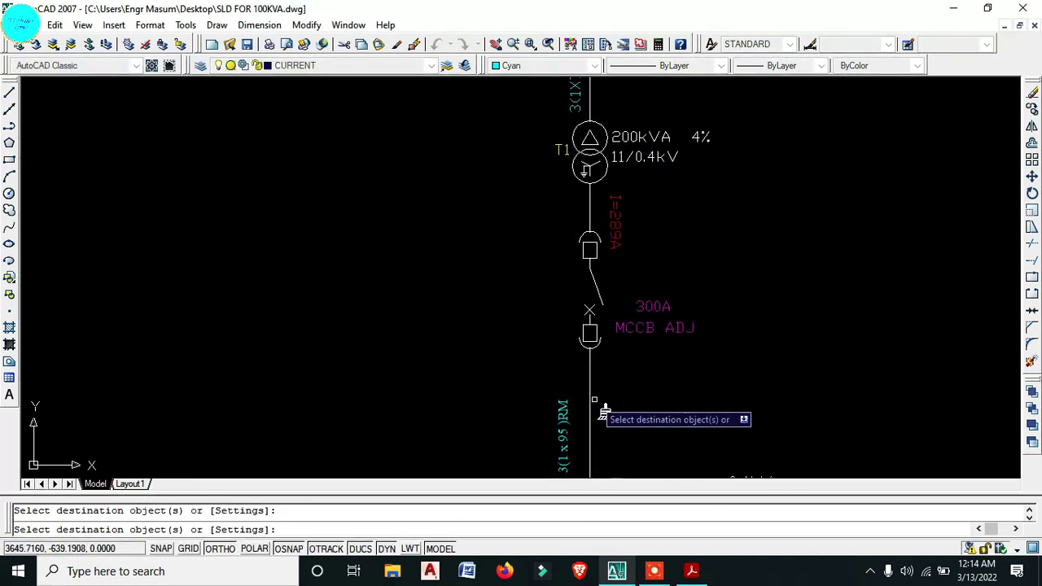
key("Escape")
- Check the 3(1X70)RM label near DOF against the new cable label
mouse_move(600, 400)
middle_mouse_down()
mouse_move(621, 318)
mouse_move(599, 463)
middle_mouse_up()
middle_click_drag(561, 163, 562, 342)
scroll(559, 345, "up", 3)
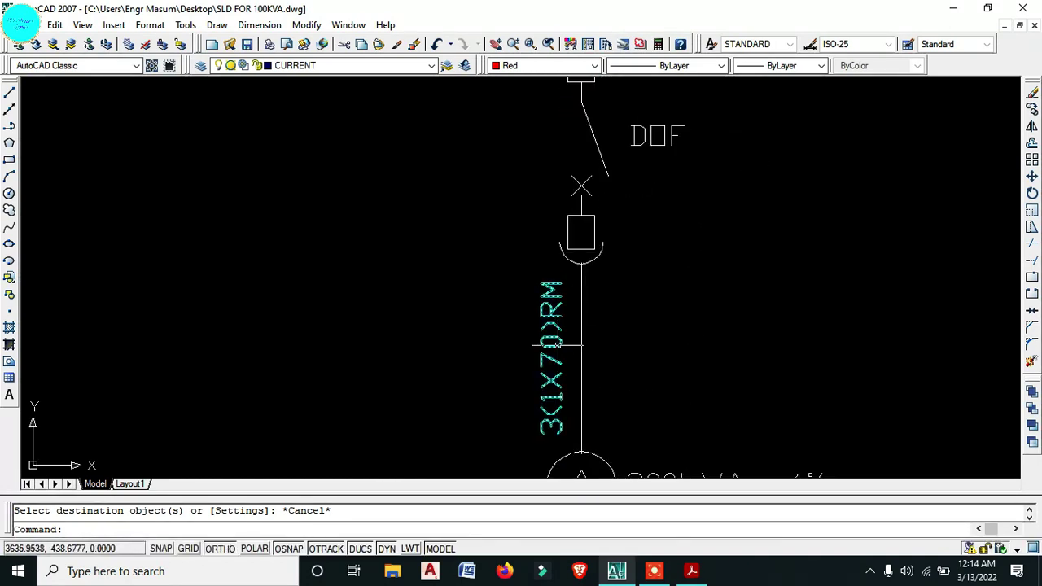
left_click(558, 345)
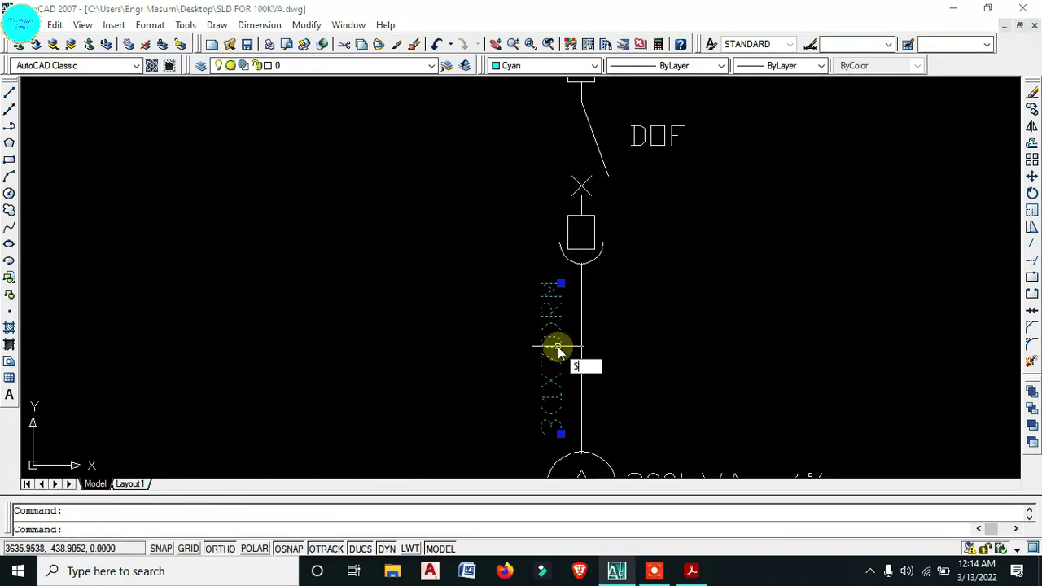
key("Escape")
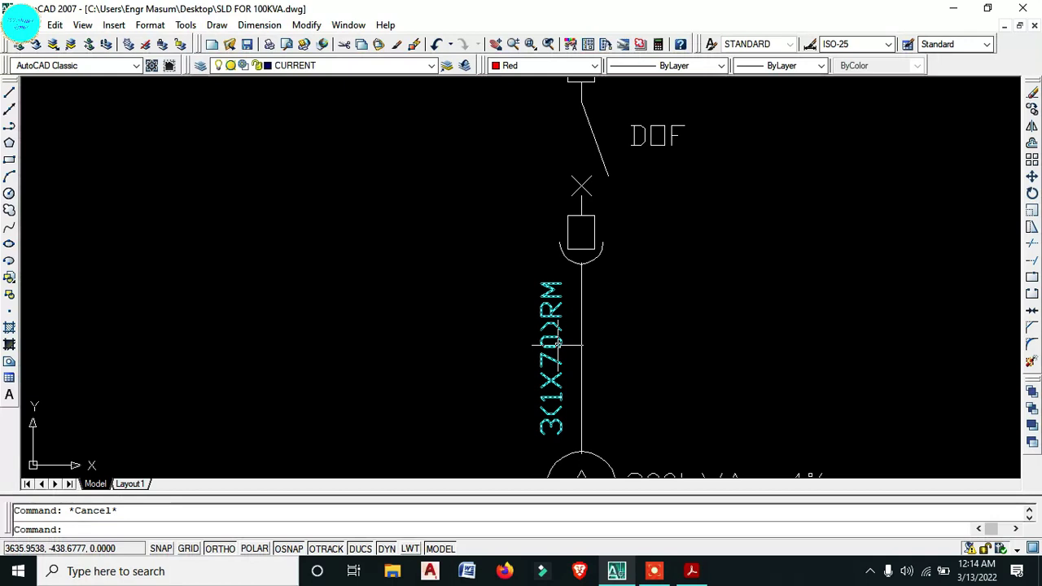
scroll(593, 220, "down", 4)
scroll(580, 370, "up", 4)
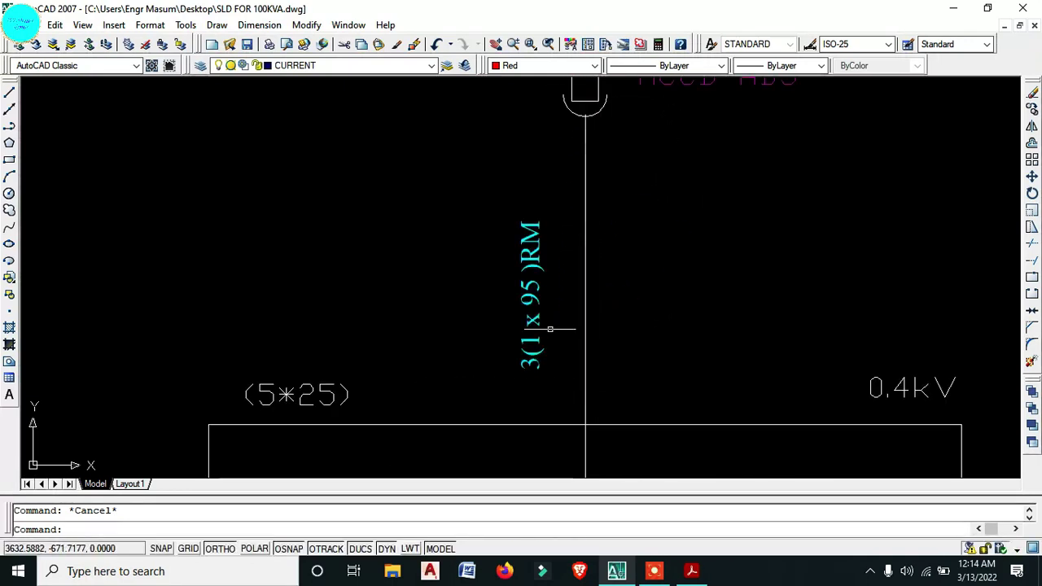
- Move the 3(1 x 95 )RM label right alongside the feeder line
left_click(532, 324)
type("m")
key("Return")
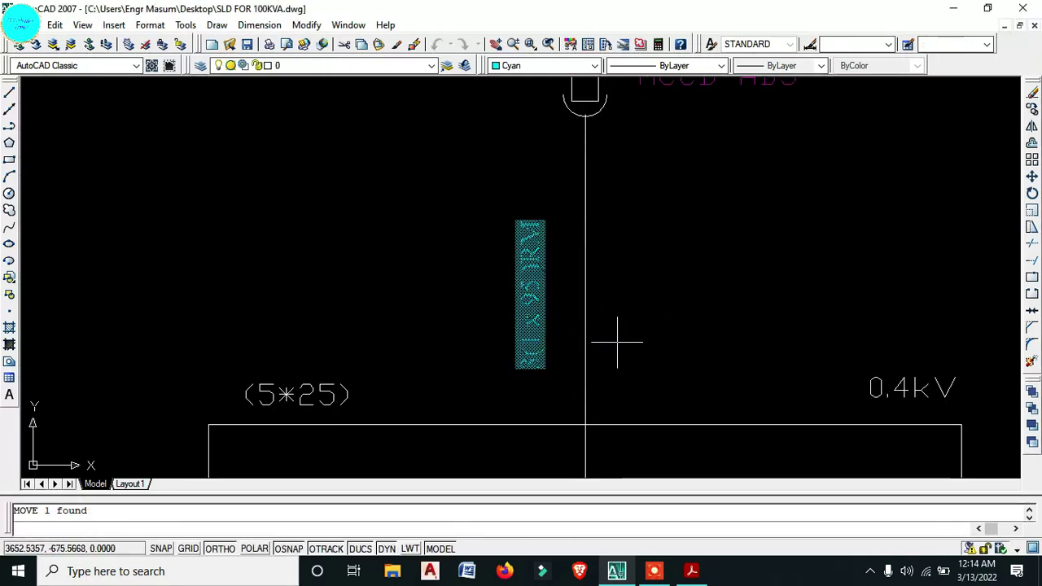
left_click(633, 323)
left_click(657, 319)
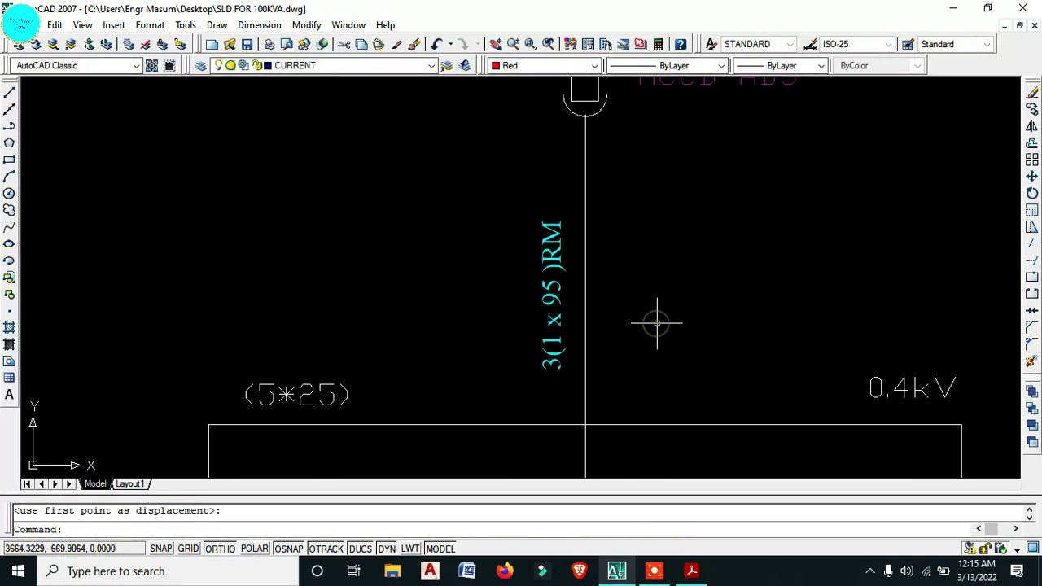
scroll(652, 320, "down", 3)
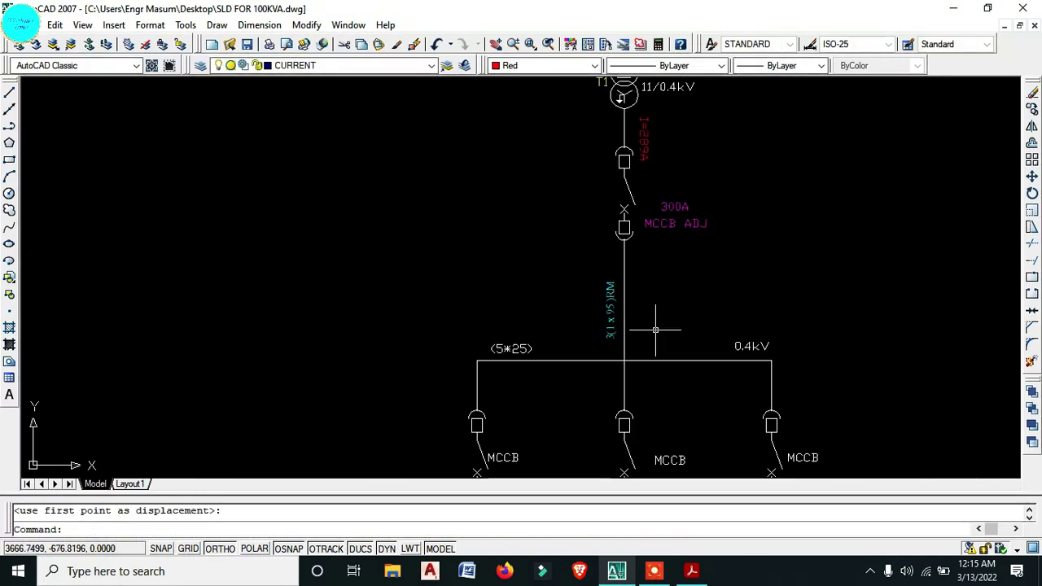
scroll(647, 320, "up", 3)
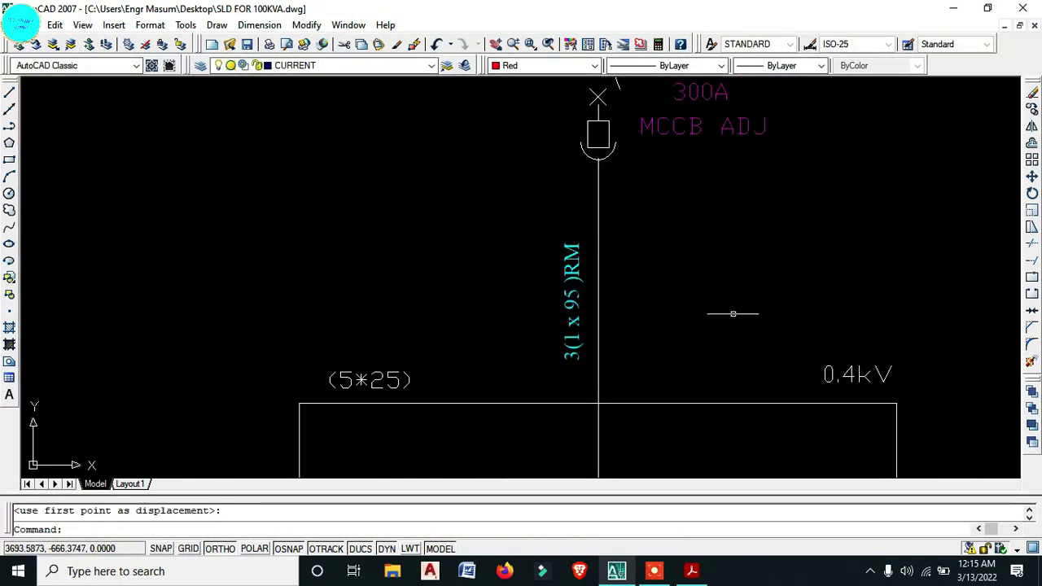
left_click(566, 321)
scroll(565, 334, "down", 2)
- Reposition the white phase tick on the (10*30) busbar
key("Escape")
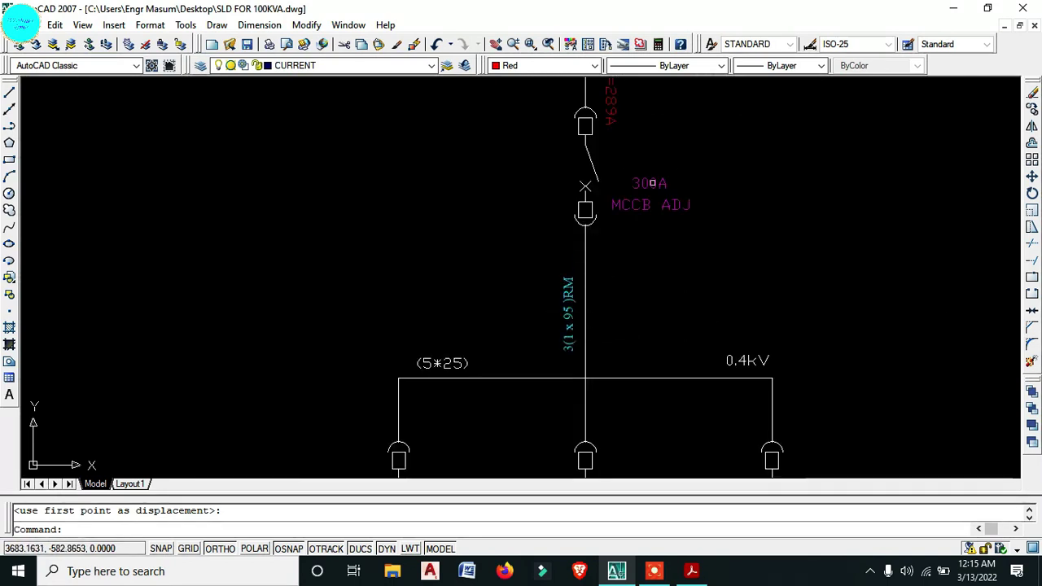
middle_click_drag(562, 342, 585, 247)
scroll(469, 276, "up", 3)
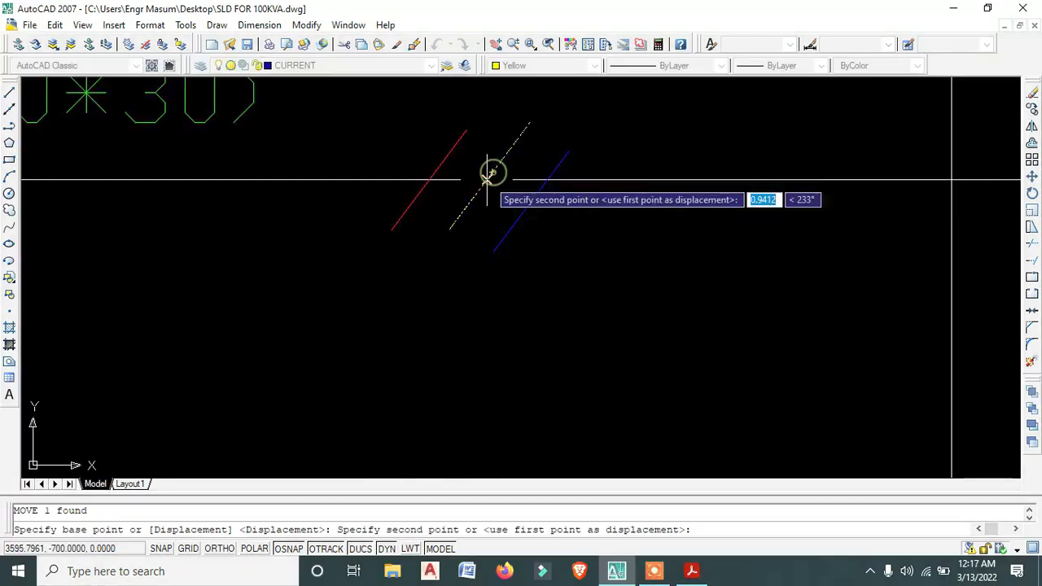
left_click(488, 177)
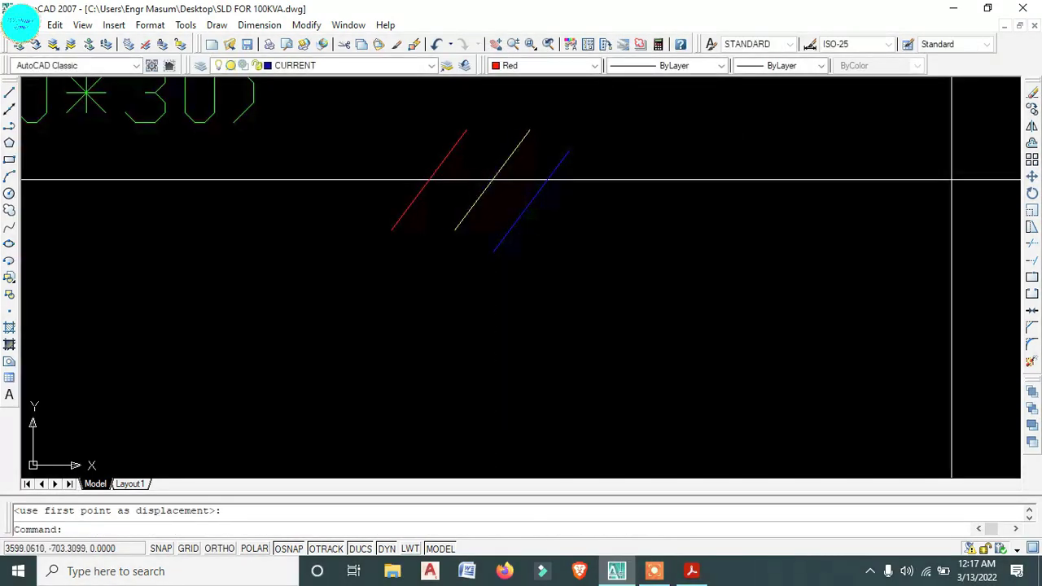
- Move the blue phase tick so it sits evenly beside the red and white ticks
left_click(525, 217)
type("m")
key("Return")
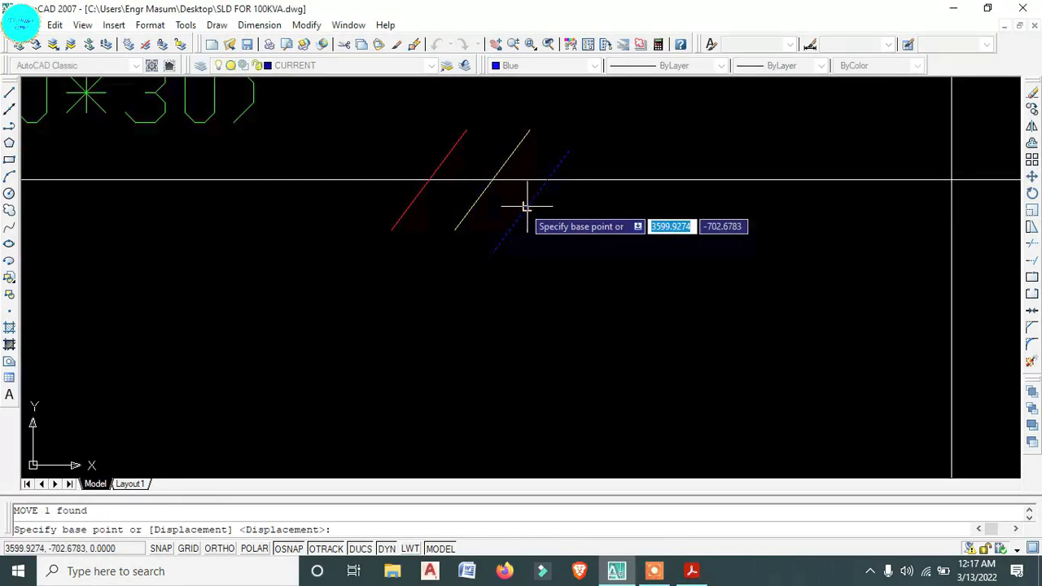
left_click(526, 206)
left_click(542, 170)
key("Escape")
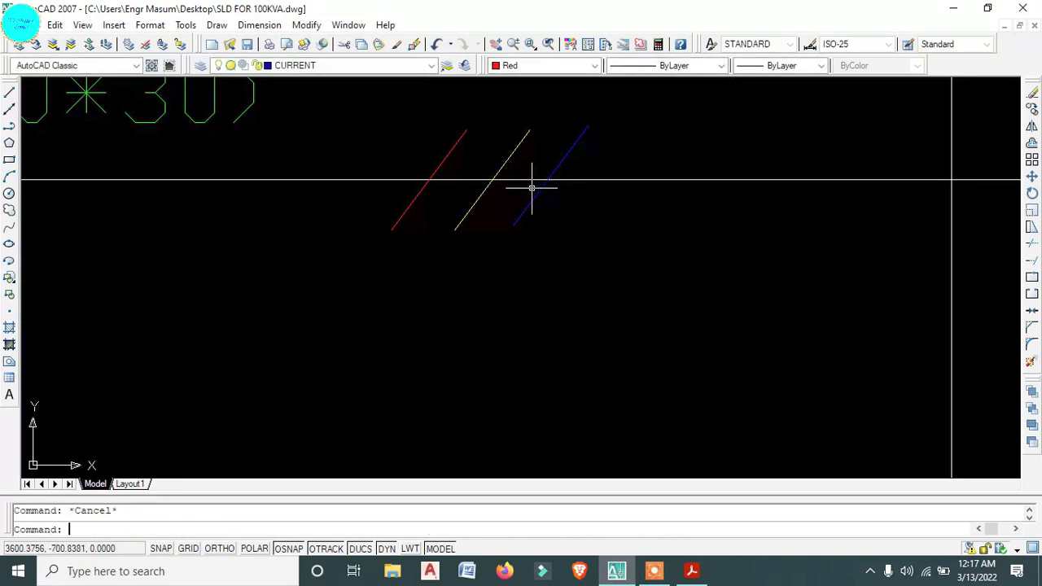
scroll(541, 216, "down", 3)
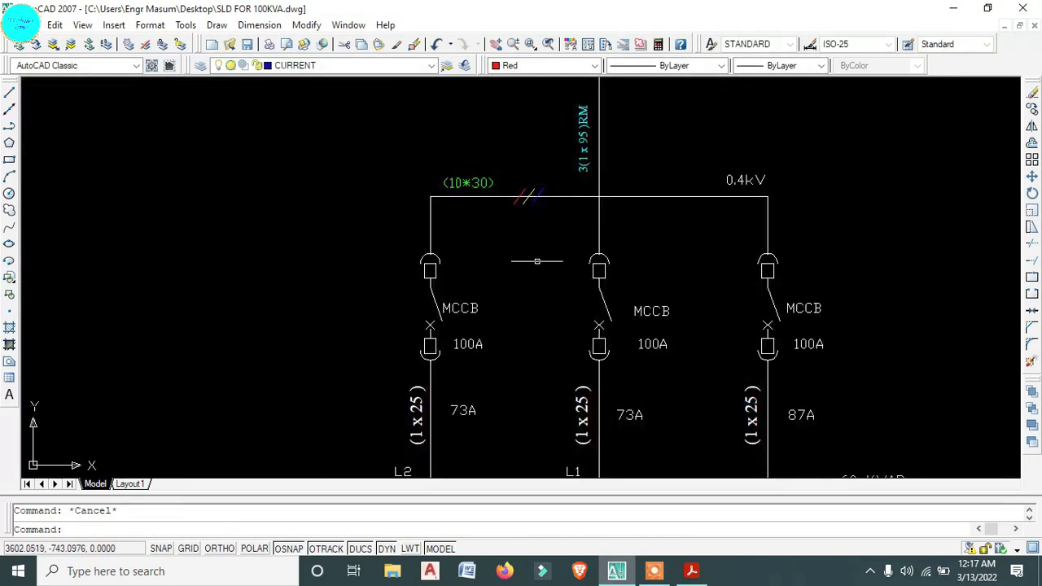
scroll(542, 269, "down", 2)
scroll(592, 339, "up", 2)
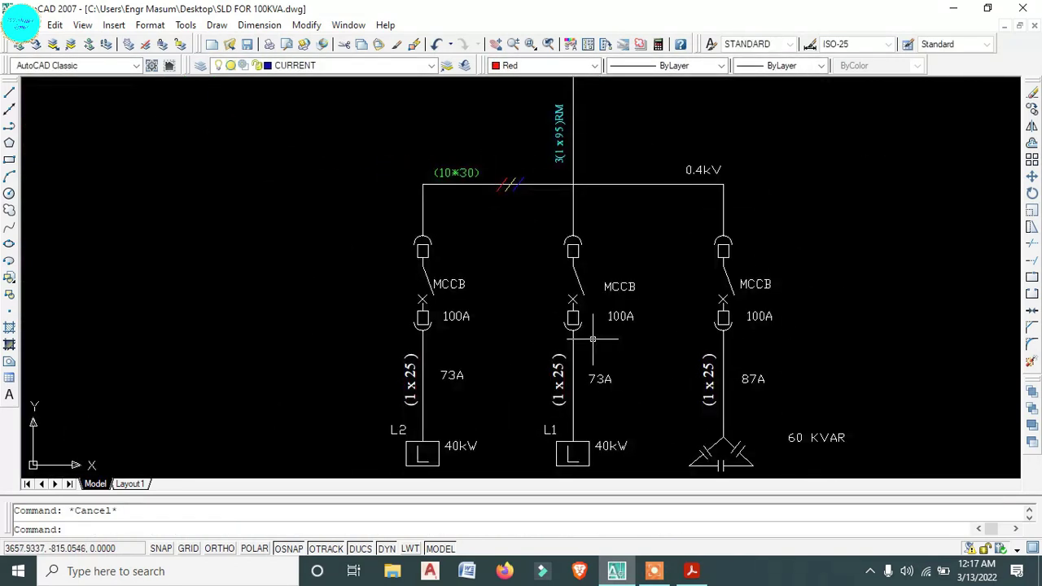
scroll(610, 298, "up", 1)
middle_click_drag(609, 298, 582, 301)
- Edit the capacitor bank rating text, replacing 60 with 120 so it reads 120 KVAR
scroll(559, 310, "down", 3)
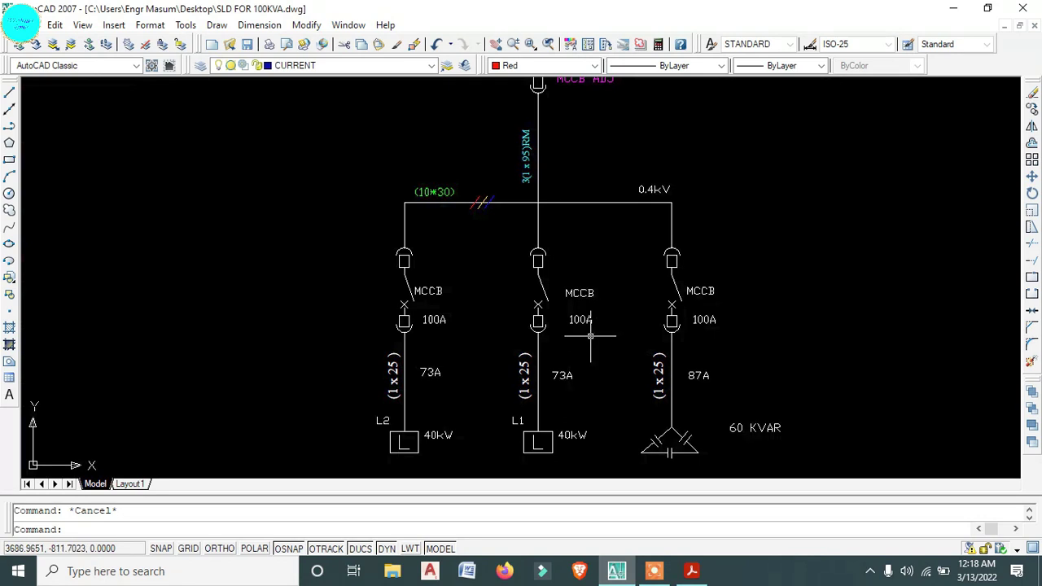
middle_click_drag(585, 293, 580, 254)
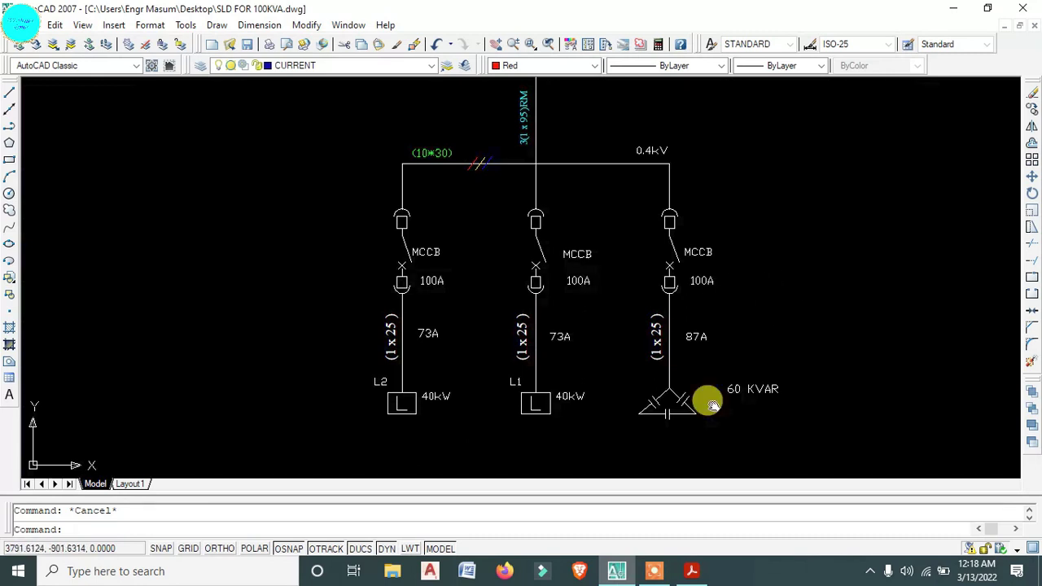
scroll(698, 400, "up", 5)
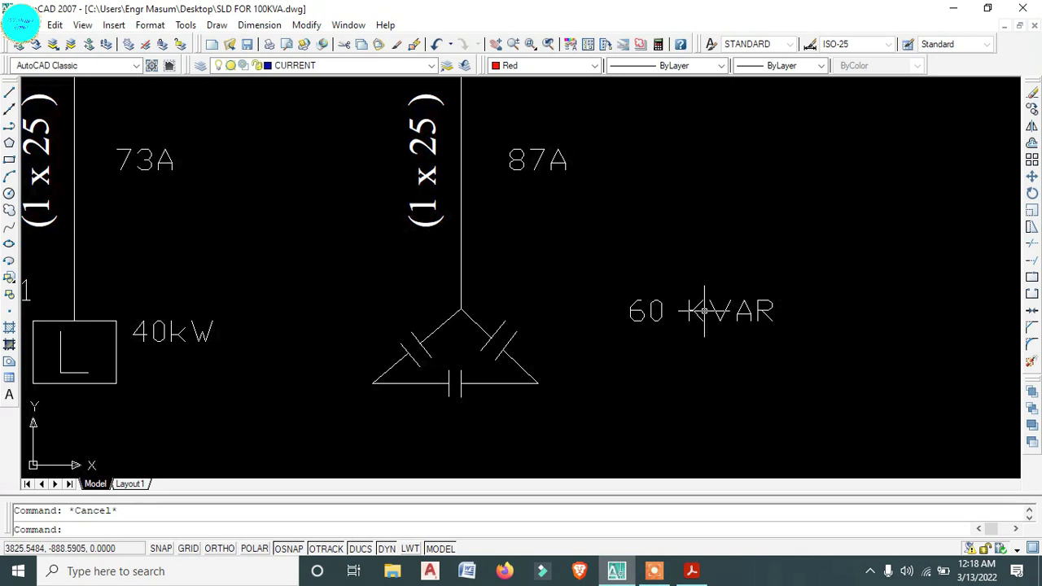
left_click(634, 310)
scroll(633, 310, "up", 4)
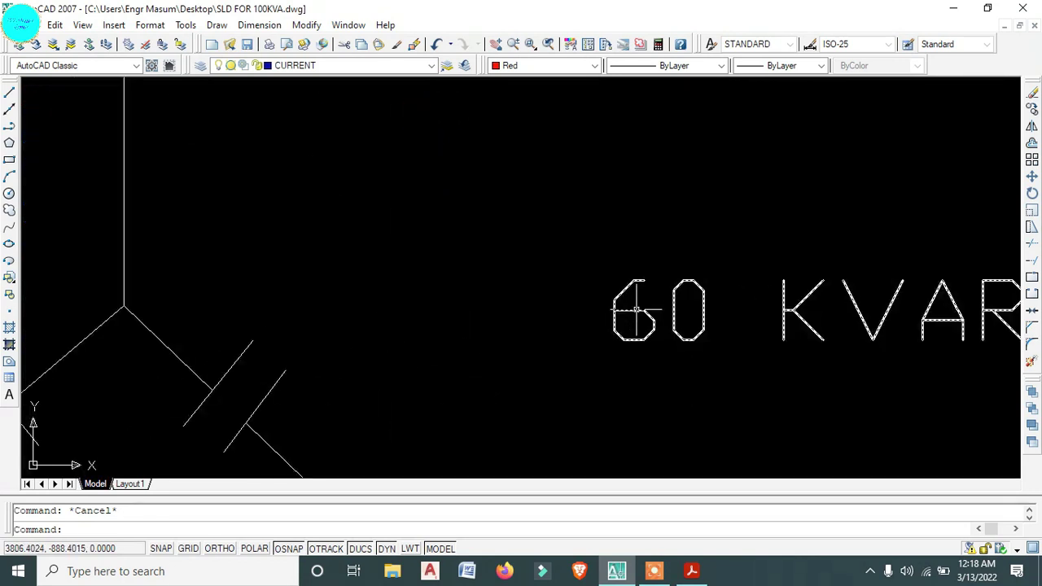
double_click(728, 304)
left_click_drag(716, 299, 570, 316)
type("12")
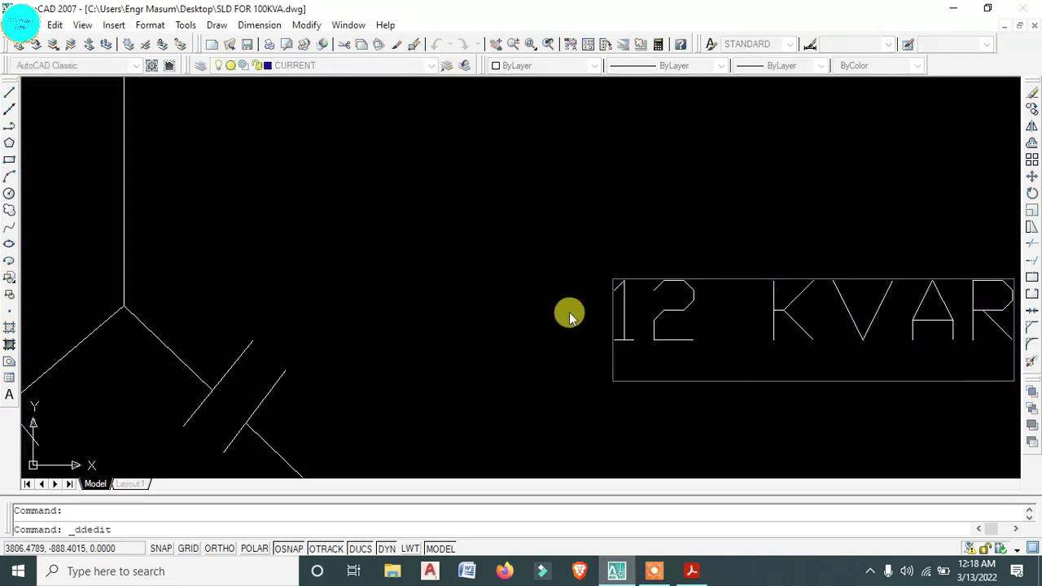
type("0")
key("Return")
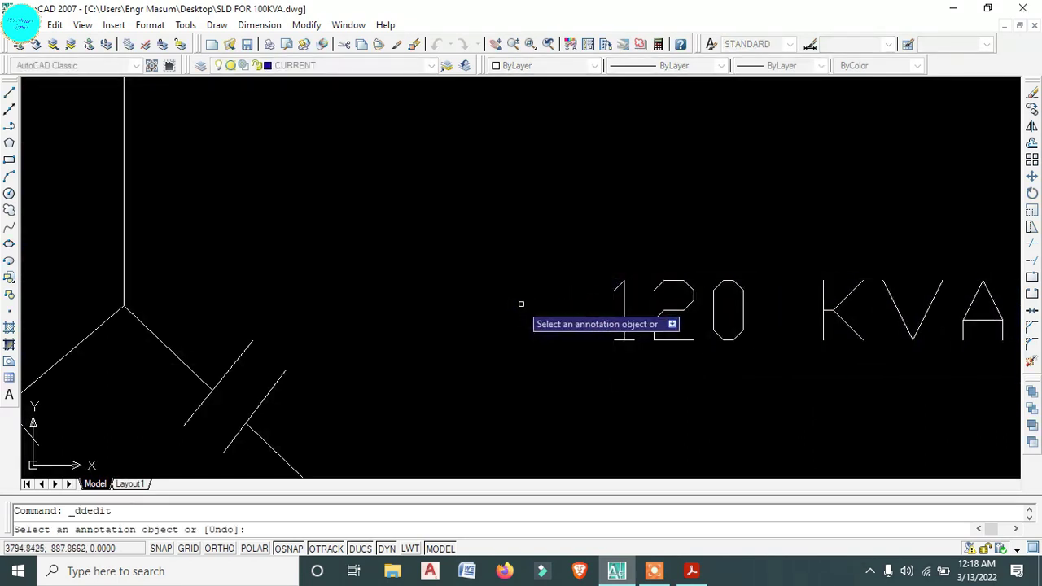
key("Escape")
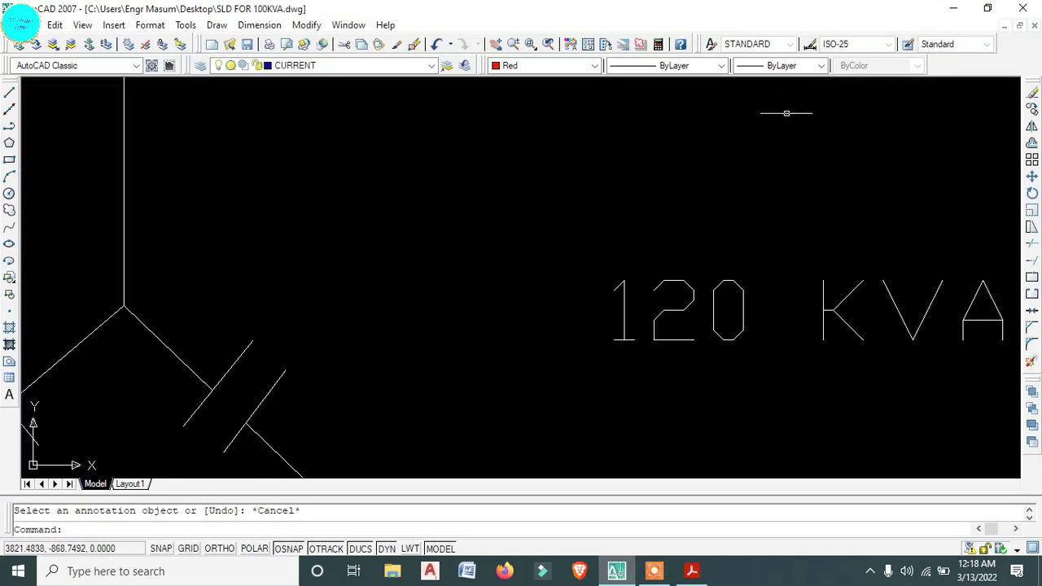
key("Escape")
scroll(688, 351, "down", 2)
- Window-select the 120 KVAR label and shift it to the left
left_click(713, 368)
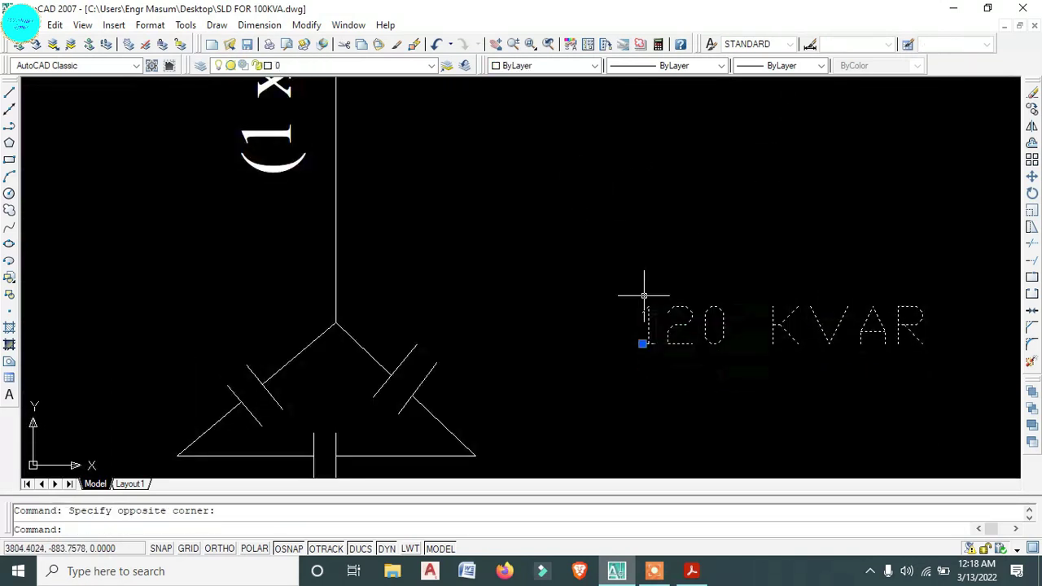
left_click(643, 293)
type("m")
key("Return")
left_click(777, 228)
left_click(619, 228)
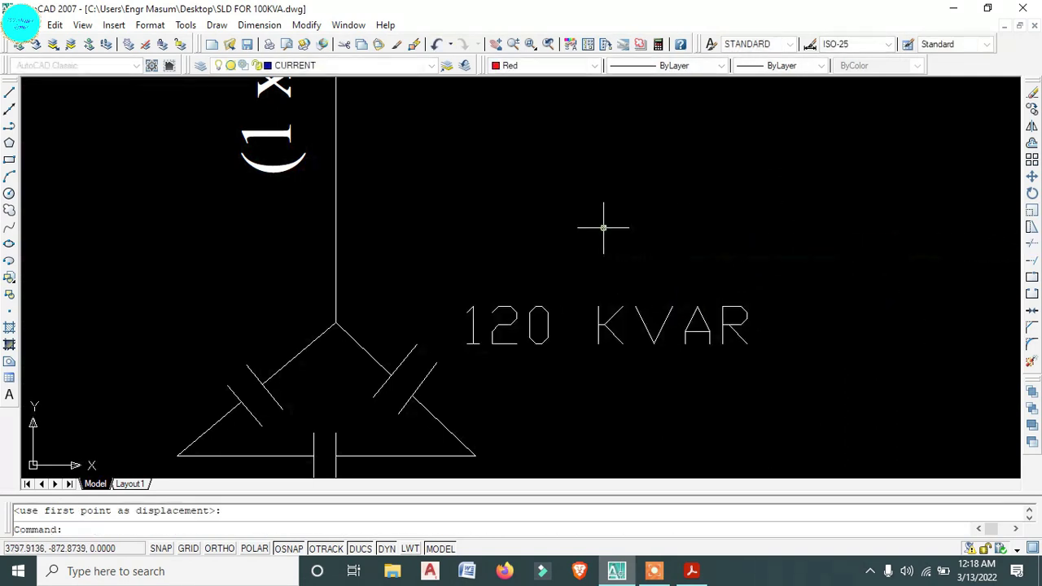
- Move the 120 KVAR label again to sit centred beneath the capacitor delta symbol
scroll(600, 337, "down", 2)
type("m")
key("Return")
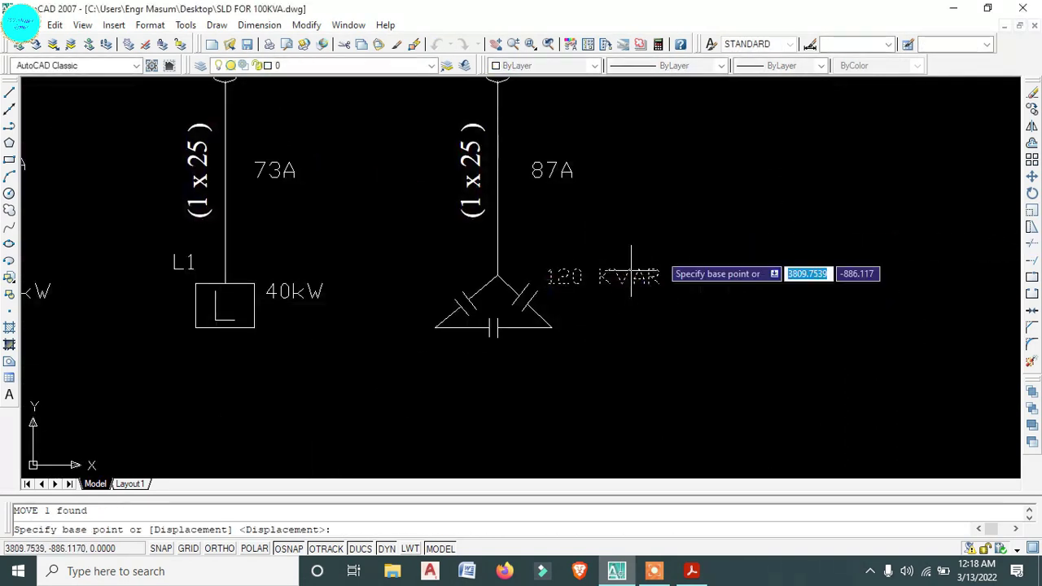
left_click(728, 219)
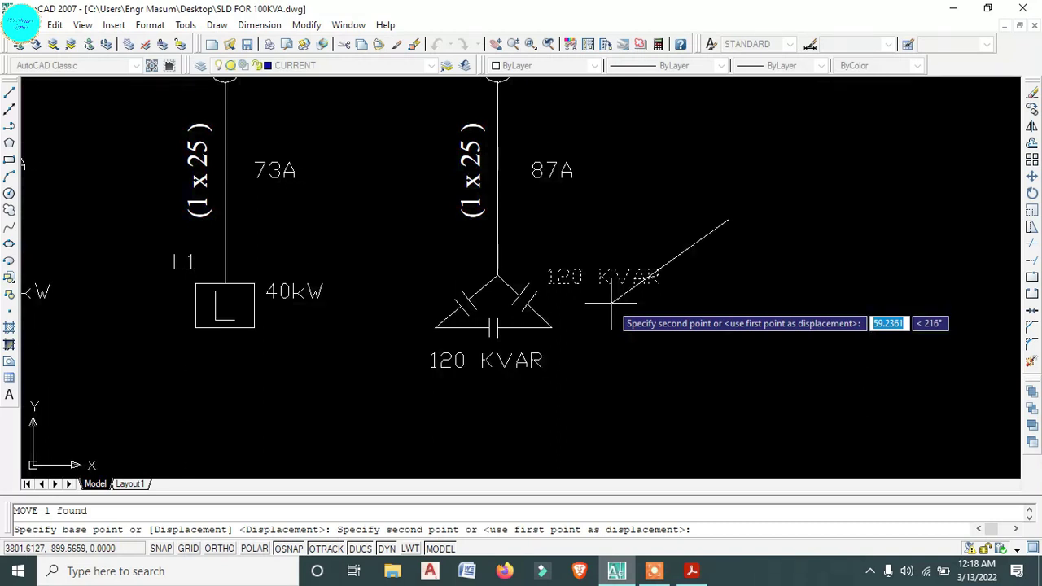
left_click(611, 303)
scroll(432, 392, "up", 2)
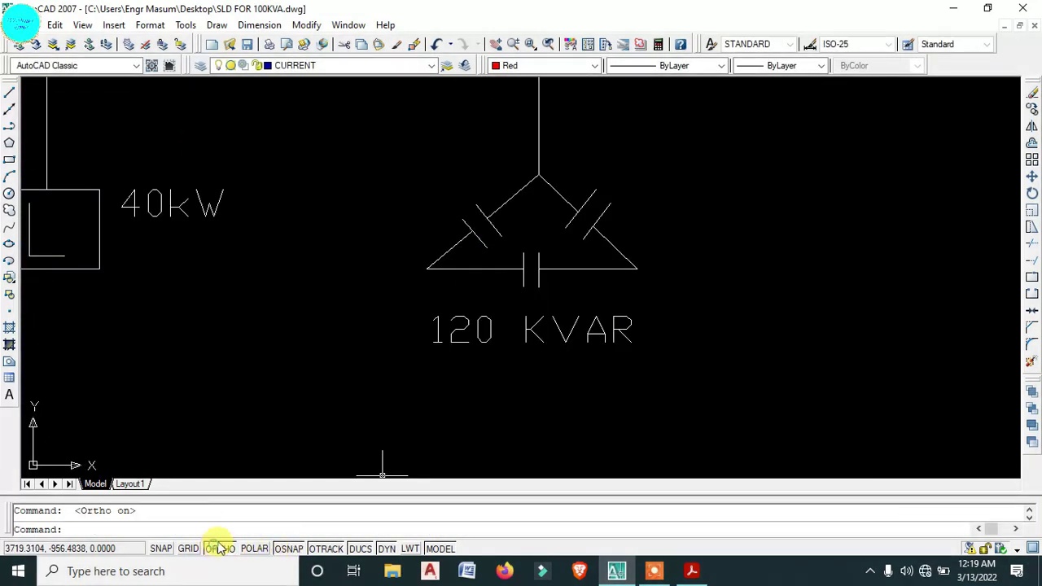
scroll(537, 301, "down", 3)
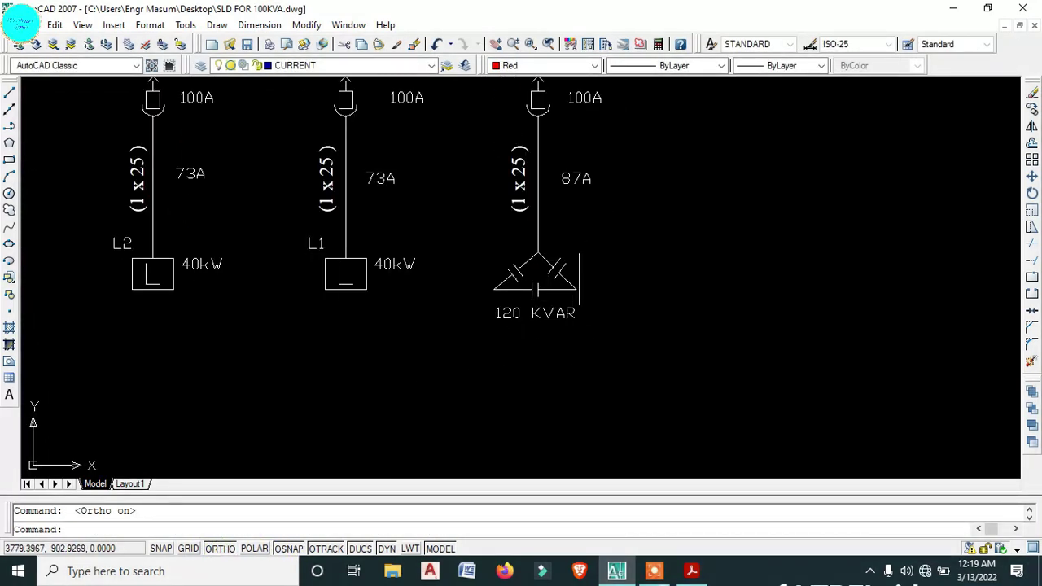
middle_click_drag(575, 335, 581, 365)
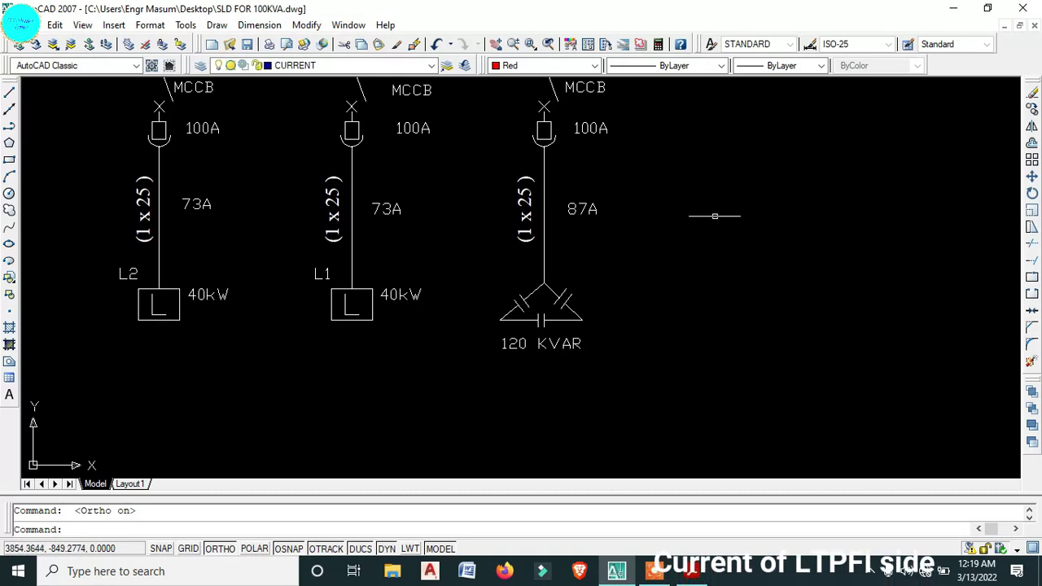
middle_click_drag(583, 237, 600, 318)
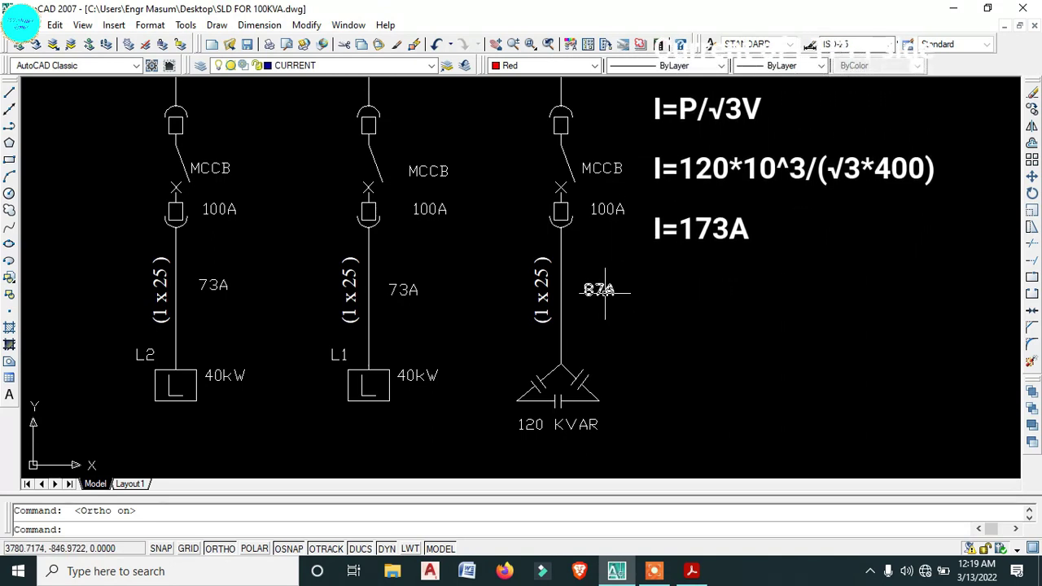
- Replace the capacitor feeder's 87A current text with 173A
left_click(600, 291)
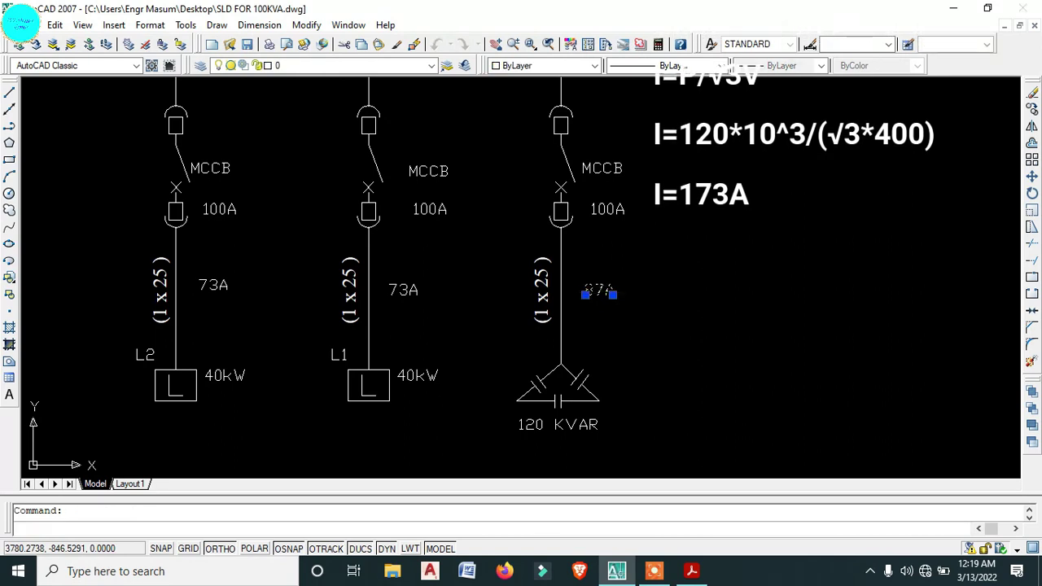
double_click(599, 290)
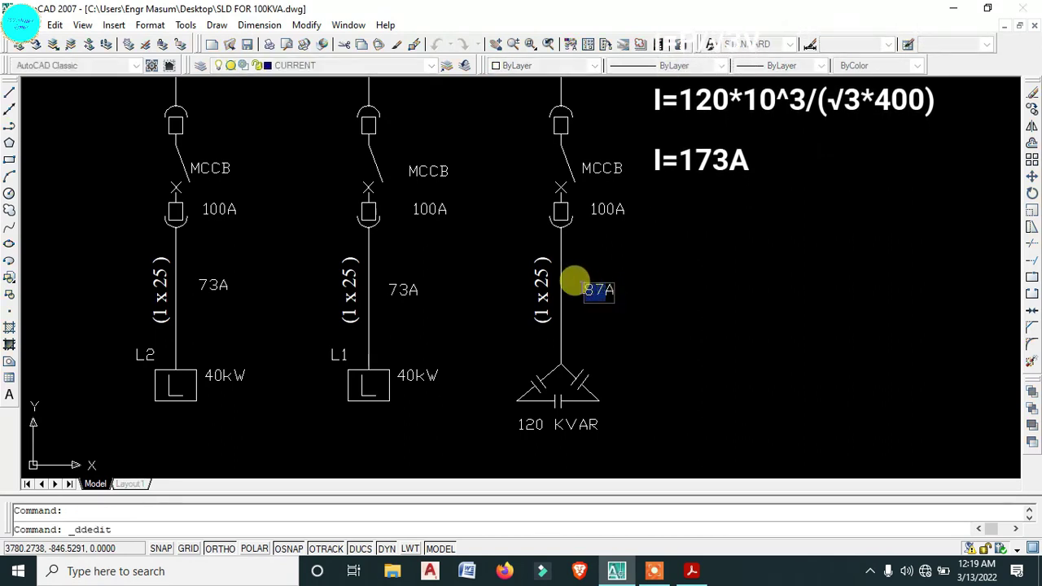
type("14")
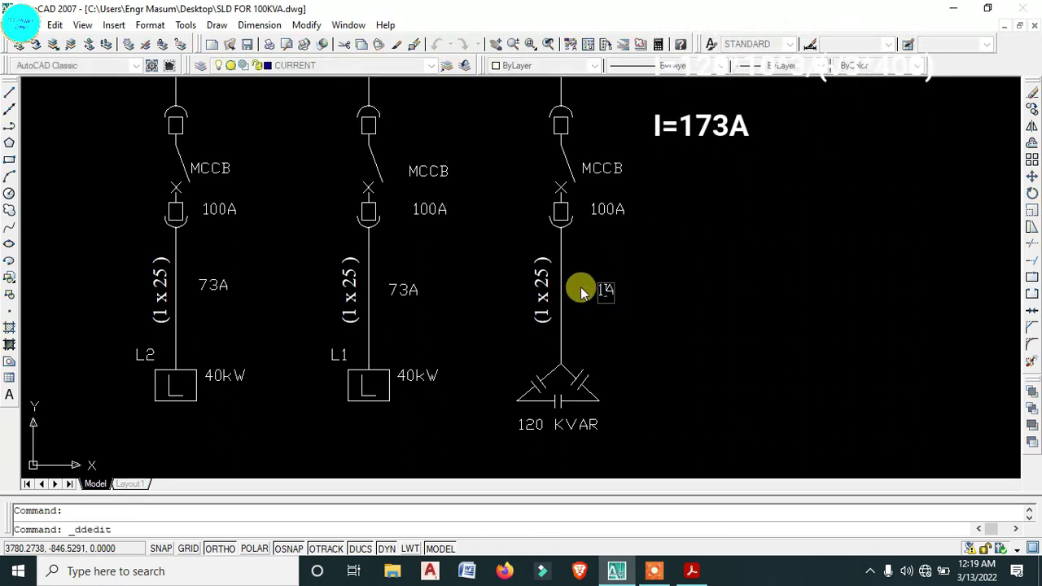
key("BackSpace")
type("73A")
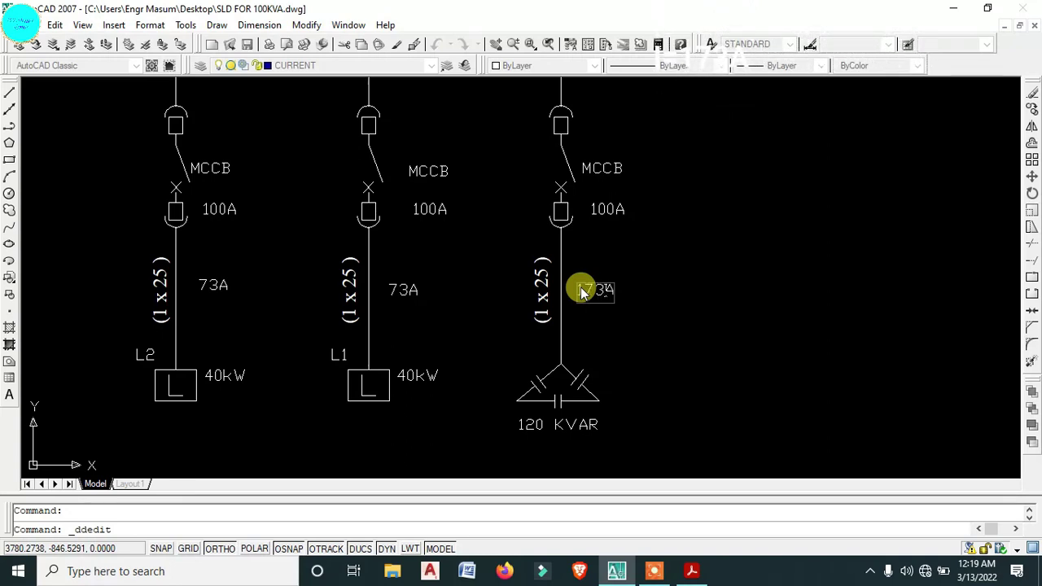
key("Return")
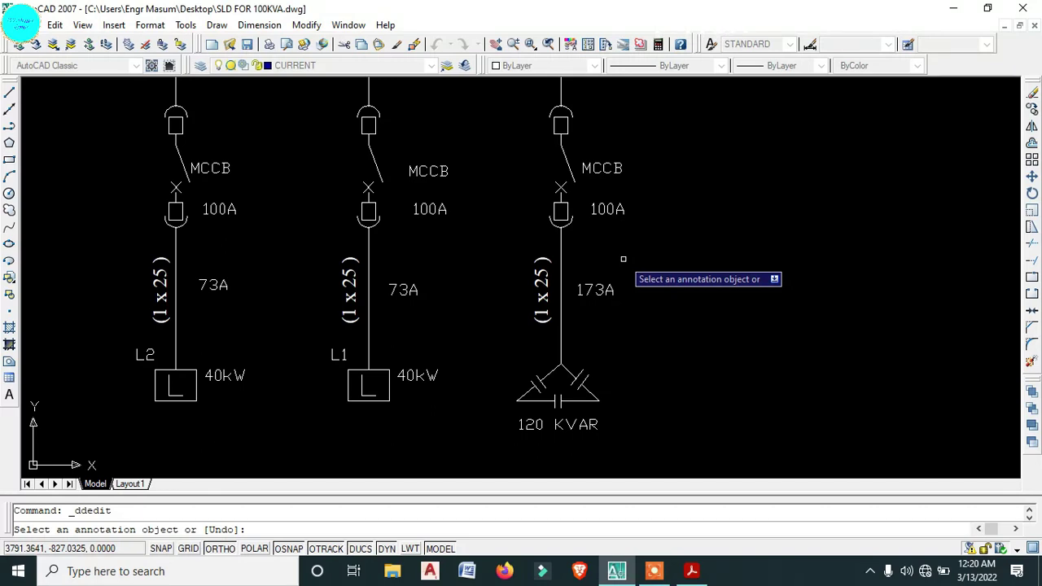
- Give the 173A label the red vertical style of the existing current label using MATCHPROP
key("Escape")
scroll(569, 220, "down", 5)
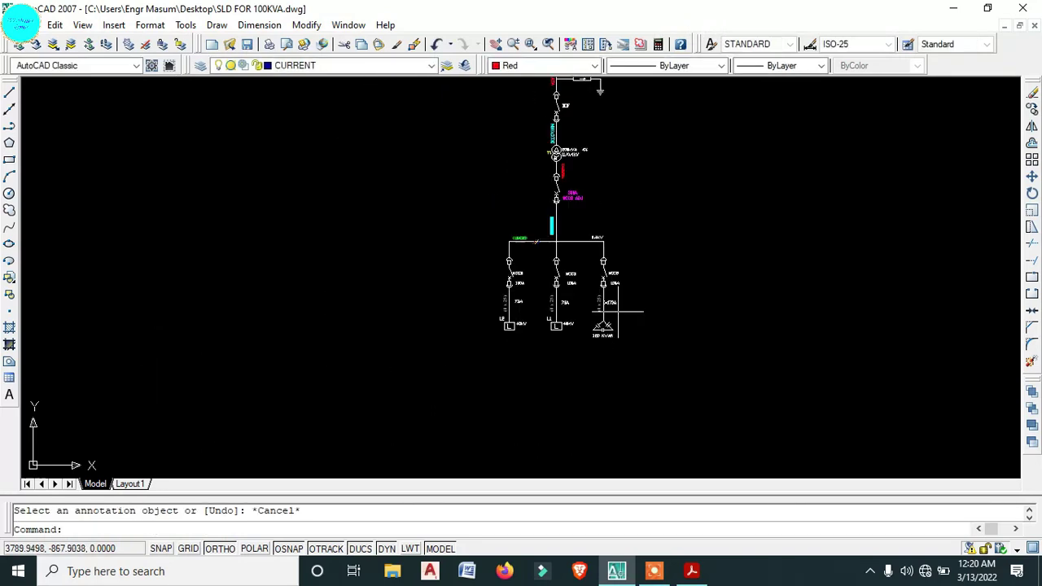
scroll(577, 165, "up", 6)
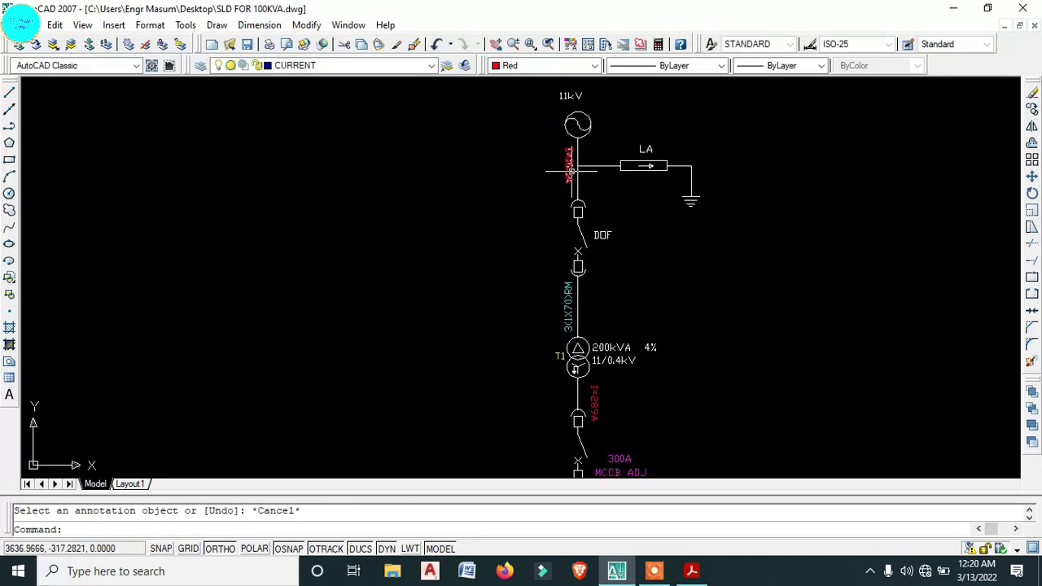
left_click(569, 167)
type("ma")
key("Return")
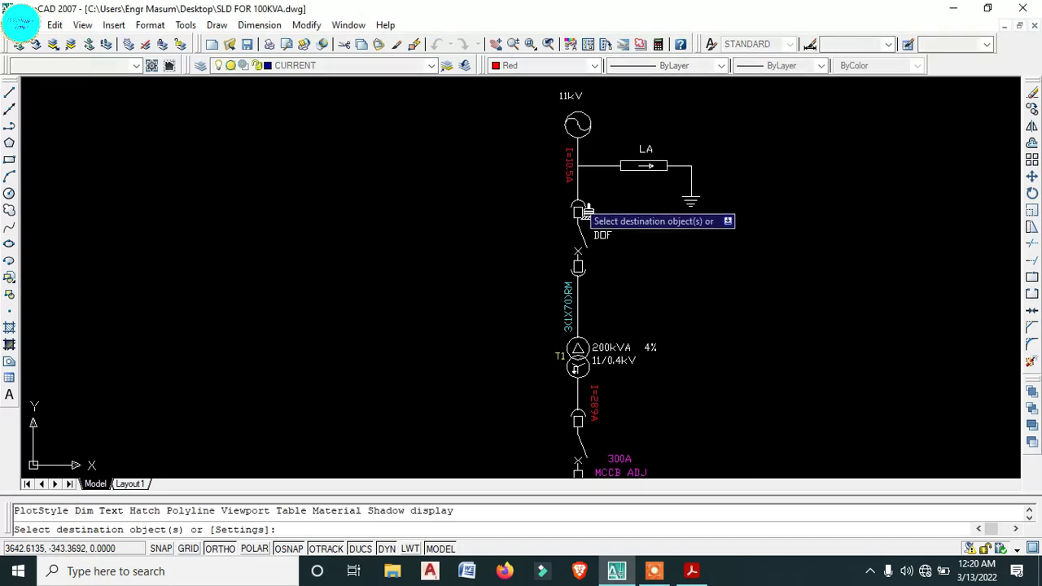
middle_click_drag(672, 372, 640, 149)
middle_click_drag(721, 380, 716, 322)
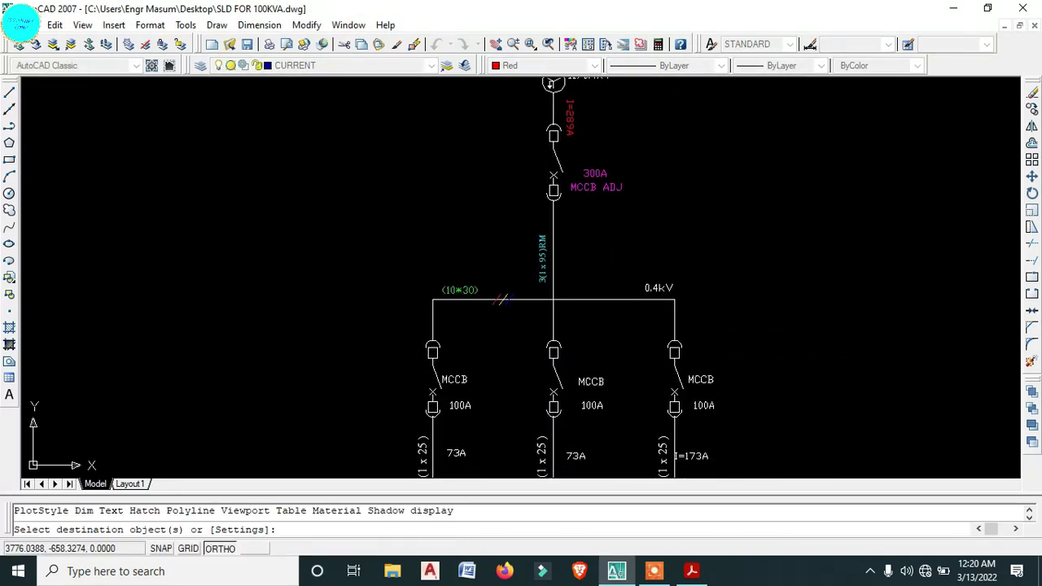
left_click(705, 457)
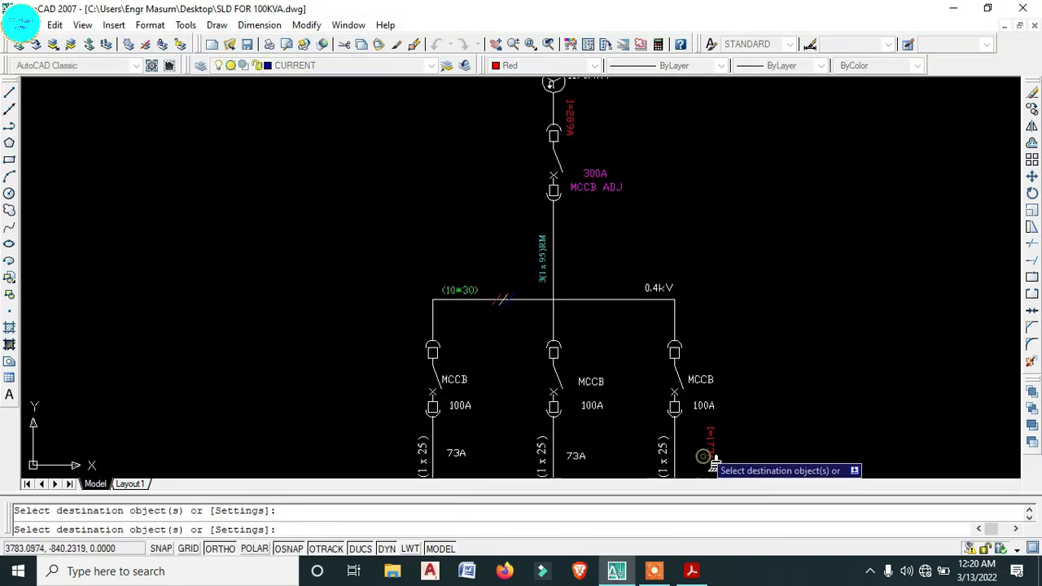
key("Escape")
- Move the red I=173A label beside the right feeder's cable line
middle_click_drag(707, 288, 707, 286)
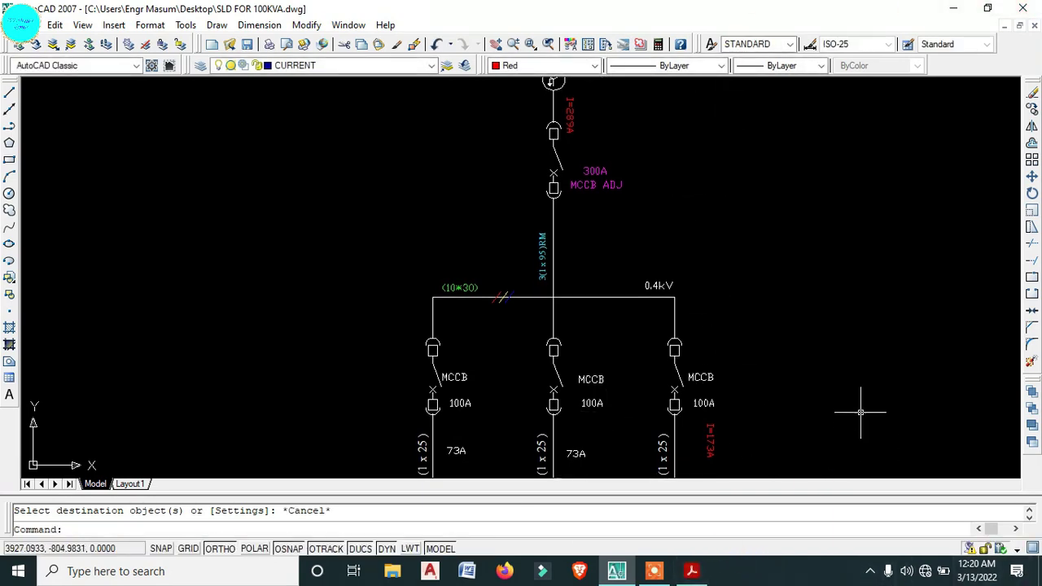
mouse_move(860, 412)
middle_mouse_down()
mouse_move(795, 360)
mouse_move(785, 273)
middle_mouse_up()
scroll(700, 385, "up", 6)
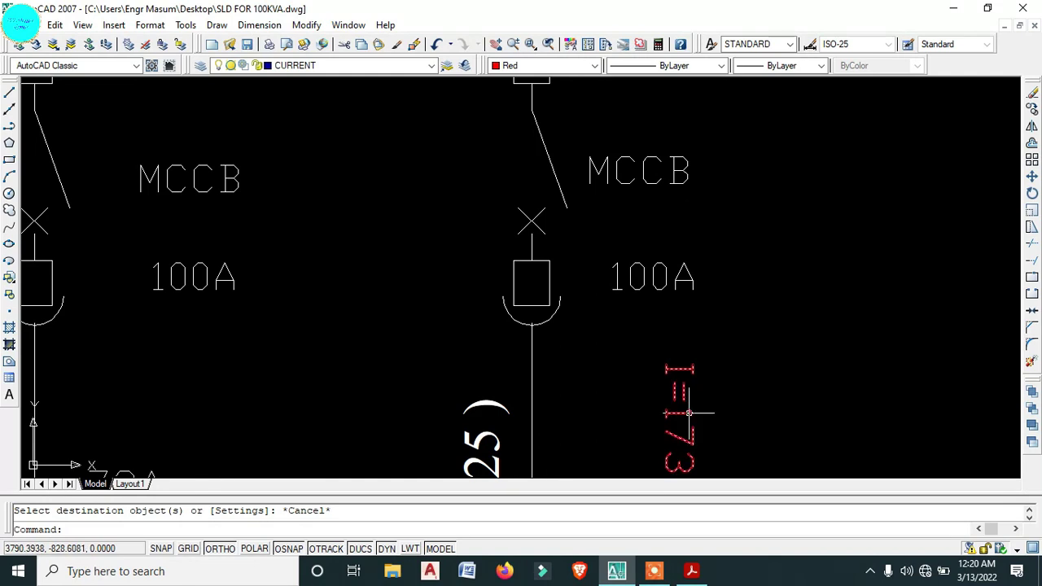
left_click(689, 413)
type("m")
key("Return")
middle_click_drag(682, 420, 692, 300)
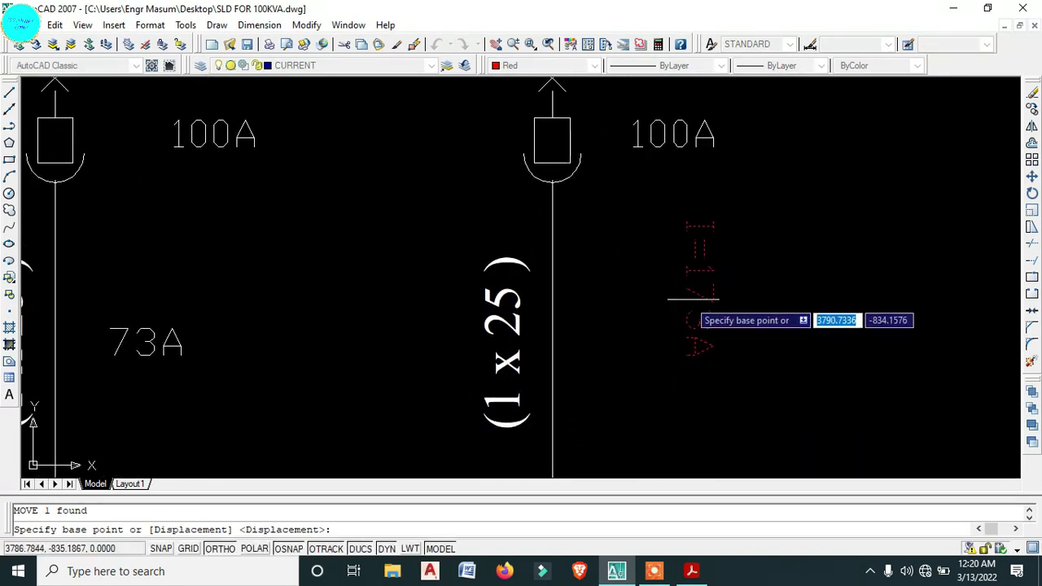
left_click(659, 285)
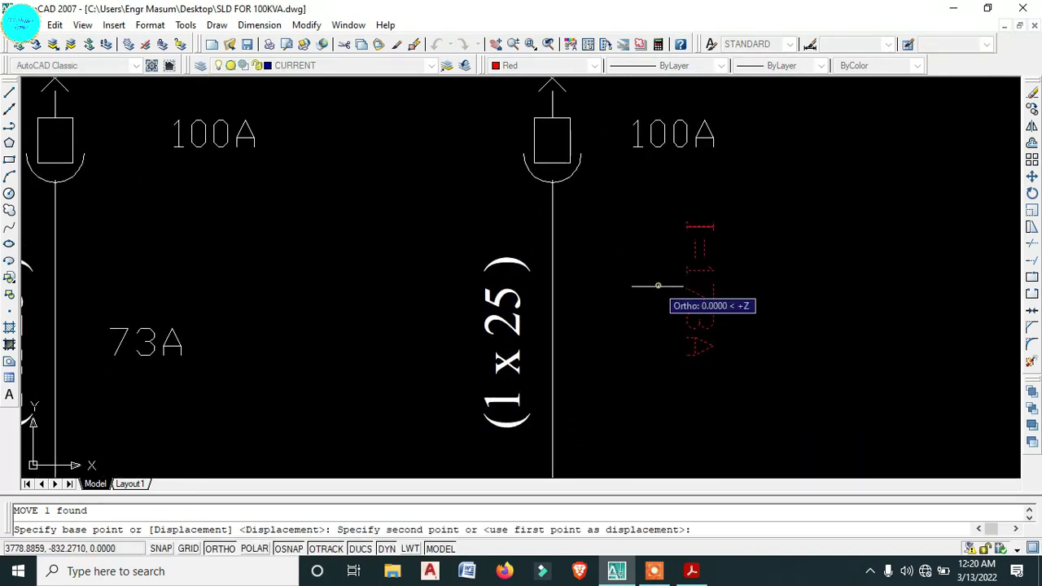
left_click(559, 367)
scroll(586, 356, "down", 4)
middle_click_drag(634, 281, 642, 302)
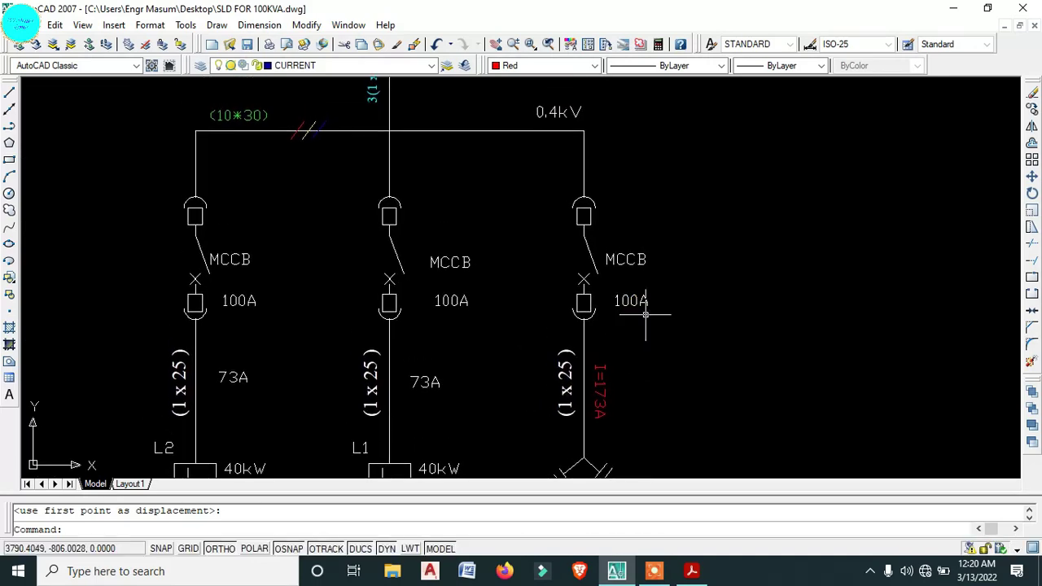
scroll(643, 302, "up", 3)
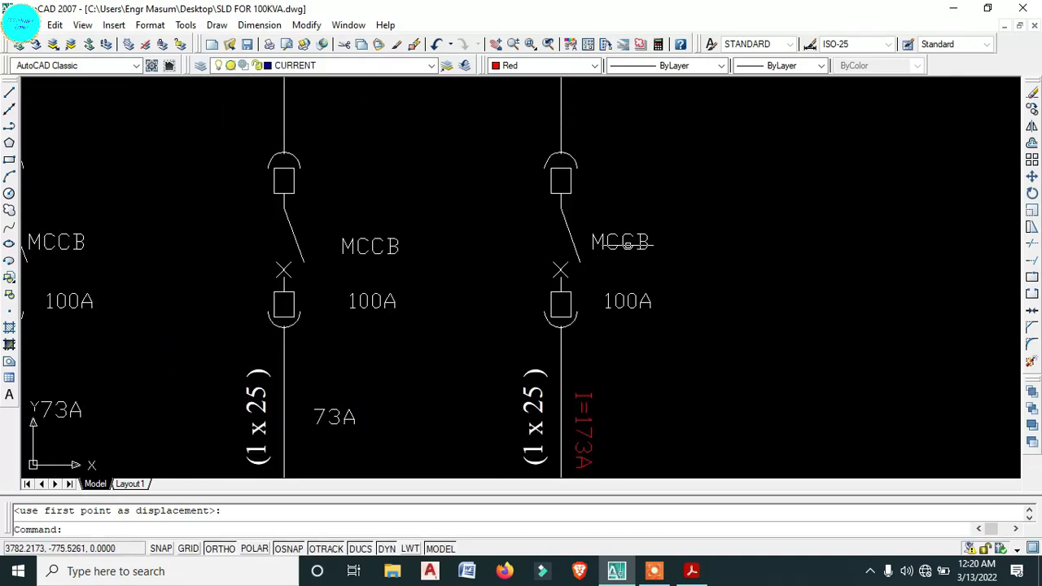
scroll(627, 244, "down", 4)
scroll(580, 175, "up", 3)
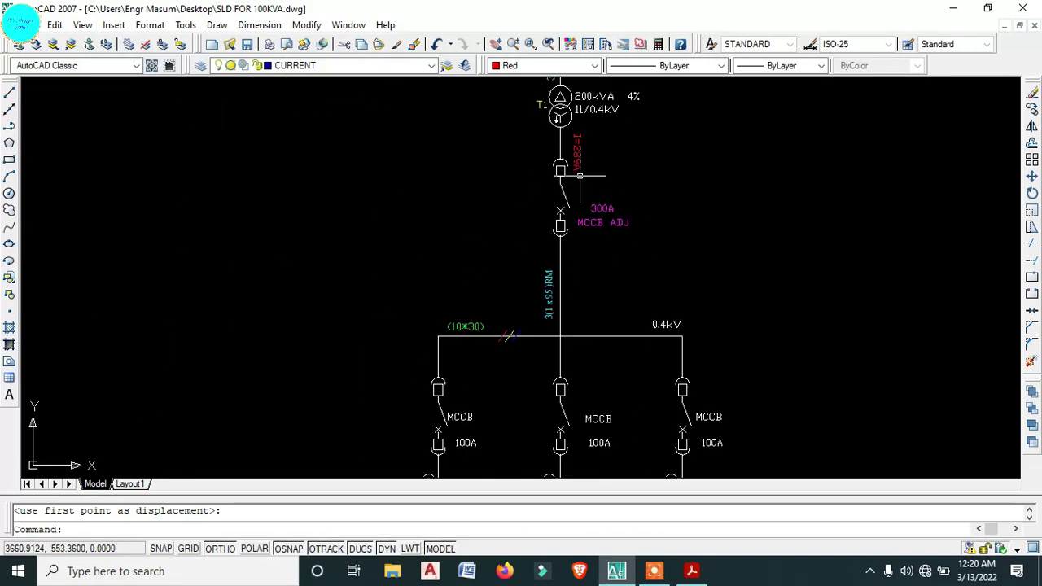
- Make the right feeder's MCCB label magenta by matching properties from the source text
left_click(601, 222)
scroll(713, 360, "down", 2)
scroll(718, 420, "up", 6)
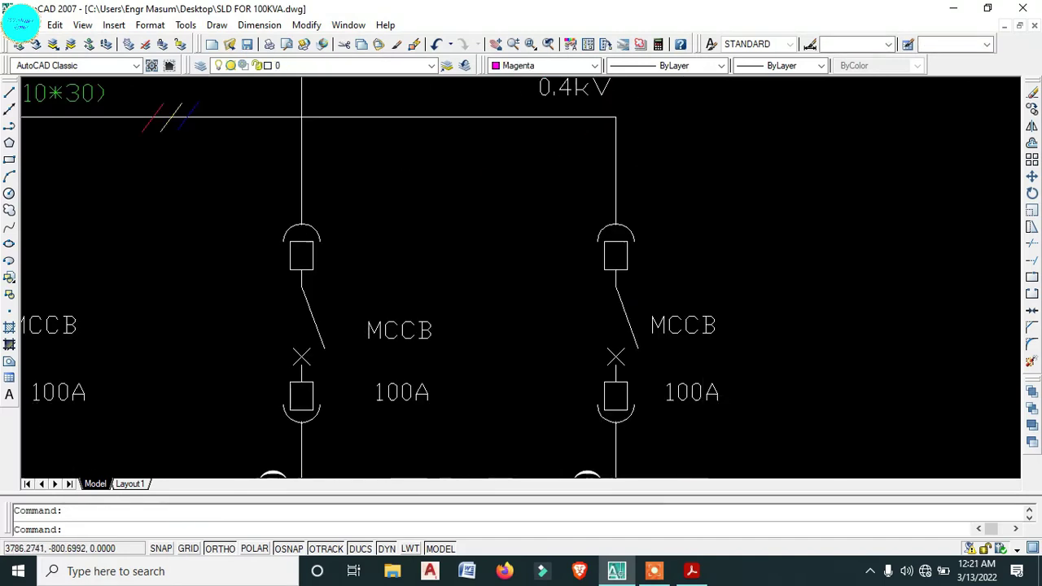
type("ma")
key("Return")
left_click(704, 397)
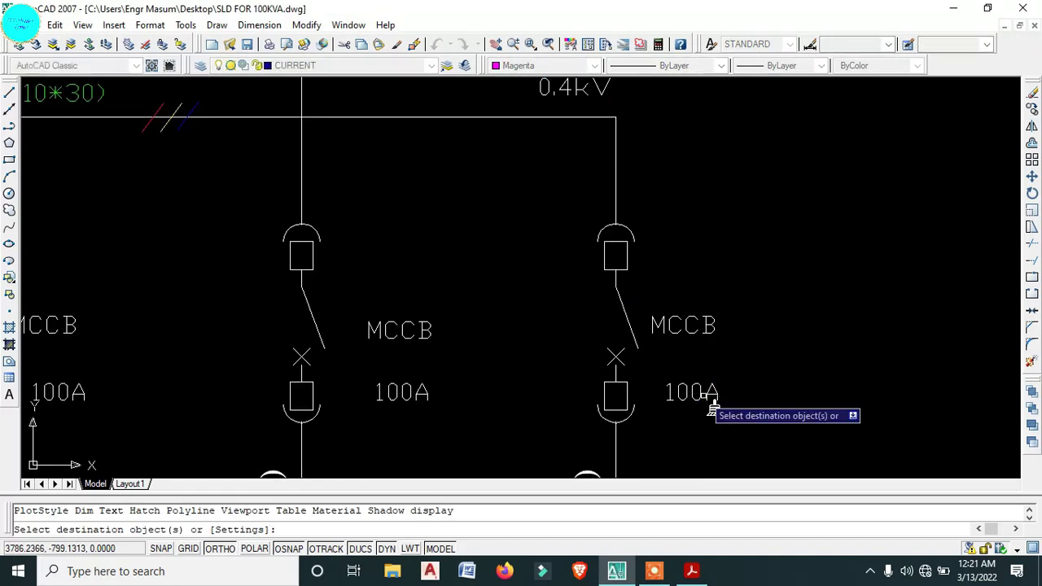
left_click(693, 332)
key("Escape")
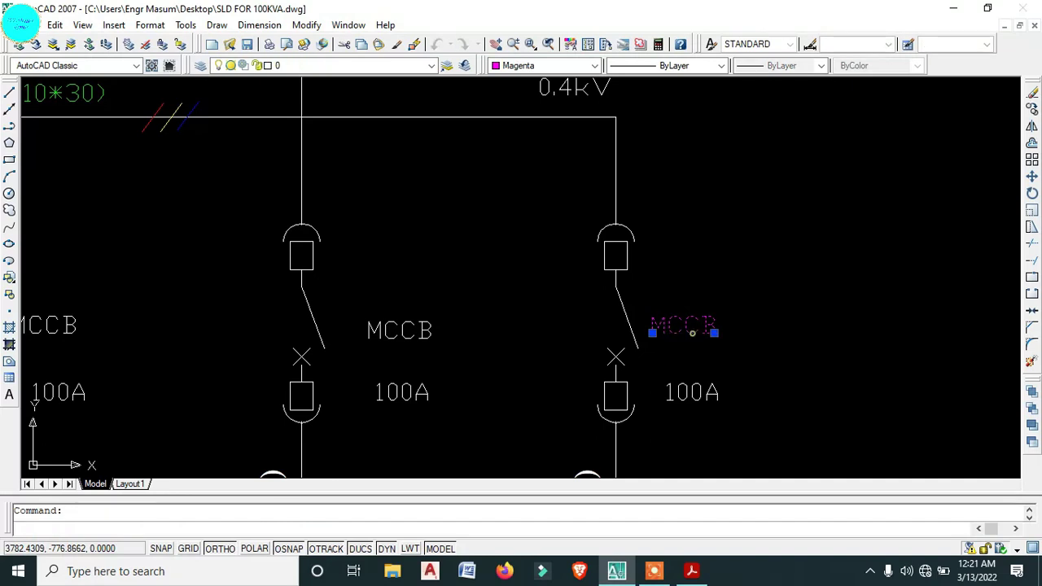
- Edit the right MCCB label to read MCCB ADJ
double_click(713, 328)
left_click(711, 324)
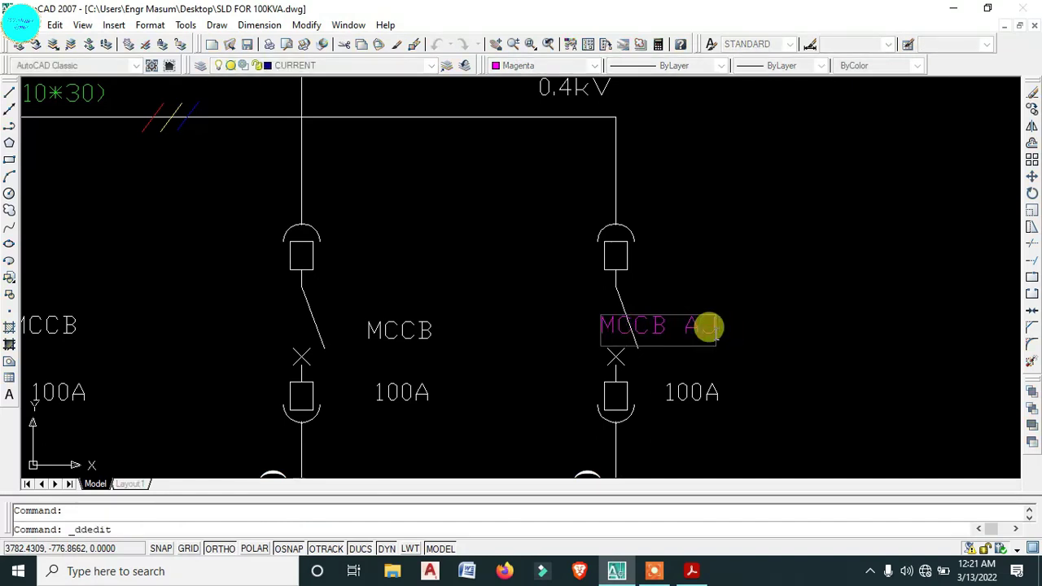
type("ADJ")
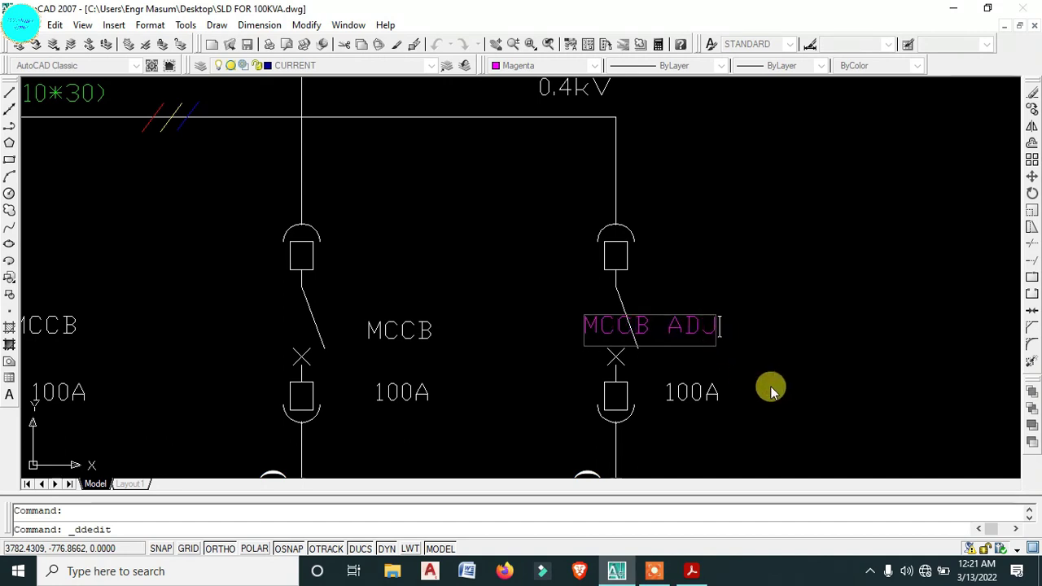
key("Return")
key("Escape")
- Move the MCCB ADJ label to the right
left_click(696, 332)
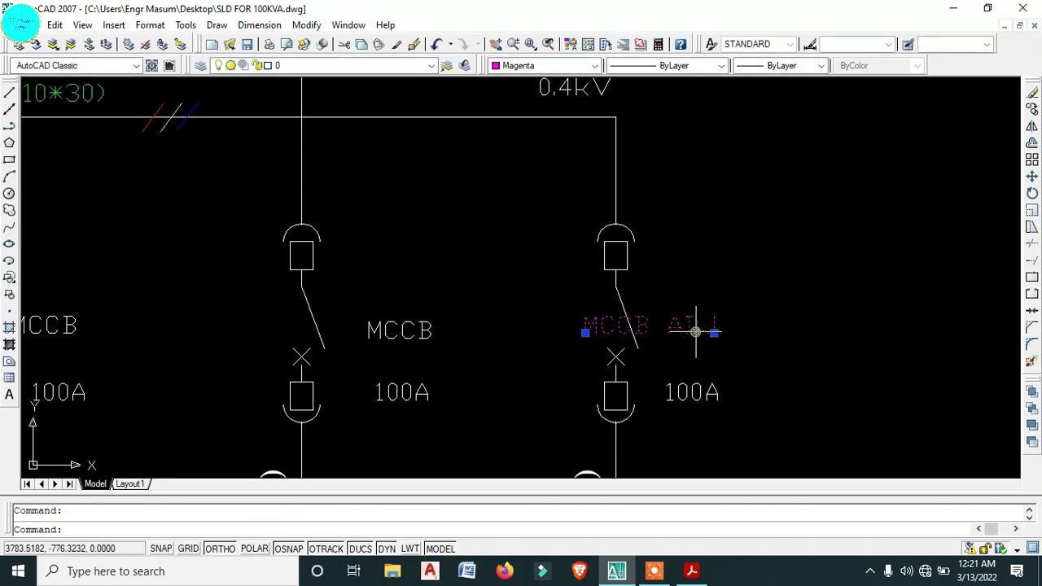
type("m")
key("Return")
left_click(746, 346)
left_click(797, 342)
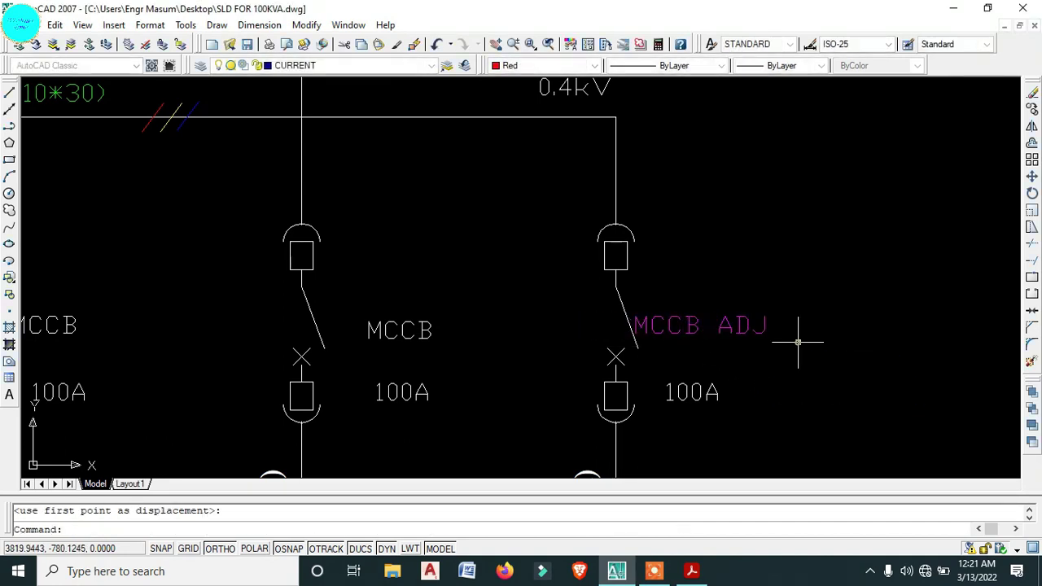
scroll(794, 342, "down", 3)
scroll(774, 342, "up", 3)
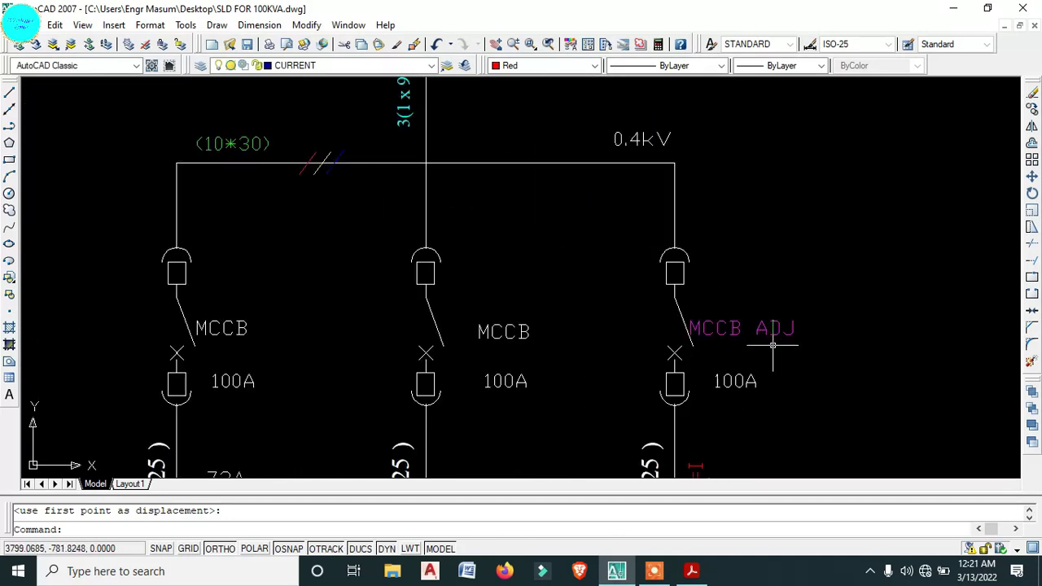
- Make the right 100A rating magenta to match the MCCB ADJ label
left_click(774, 336)
type("MCCB ")
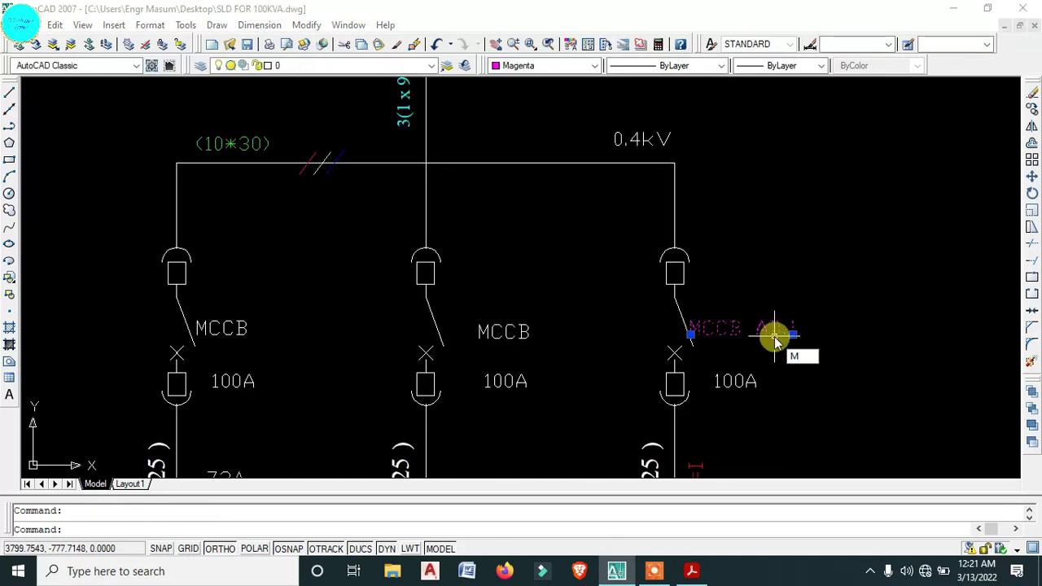
type("A")
key("Return")
left_click(757, 384)
key("Escape")
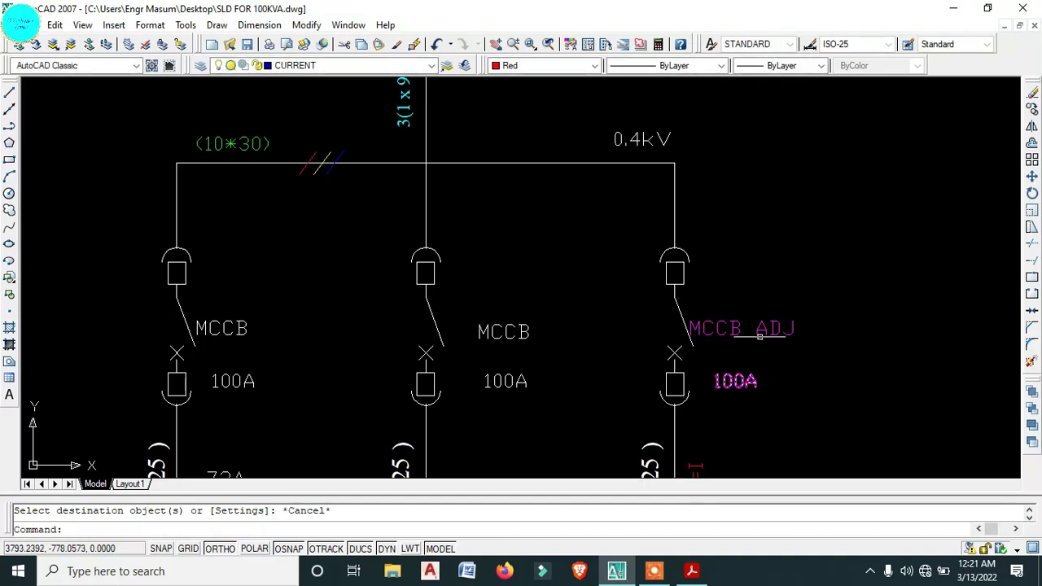
- Move the MCCB ADJ label slightly lower beside the breaker
left_click(761, 332)
type("M")
key("Return")
left_click(819, 336)
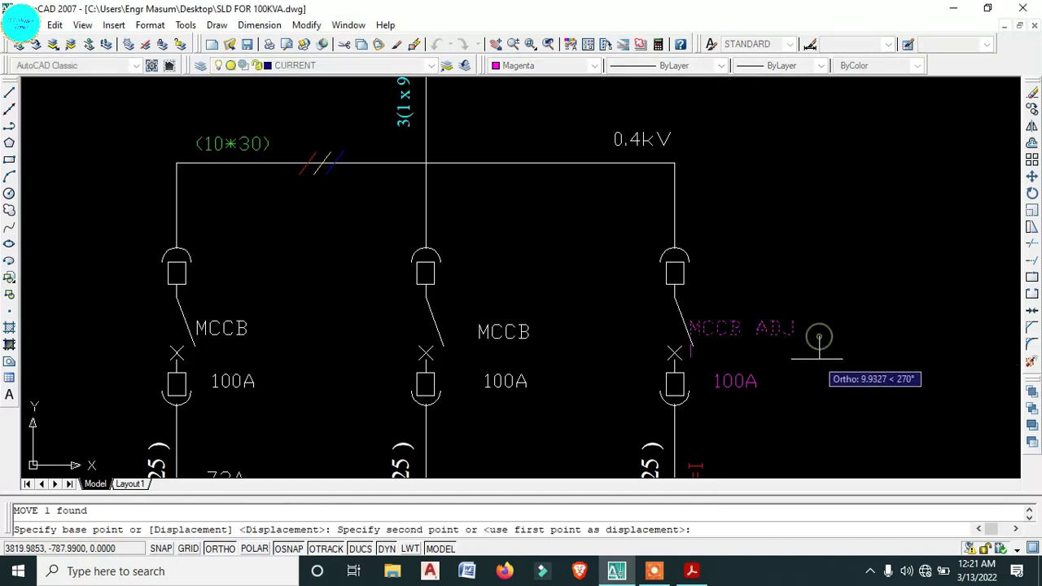
left_click(819, 364)
key("Escape")
- Shift both the MCCB ADJ and 100A labels slightly to the right
left_click(725, 362)
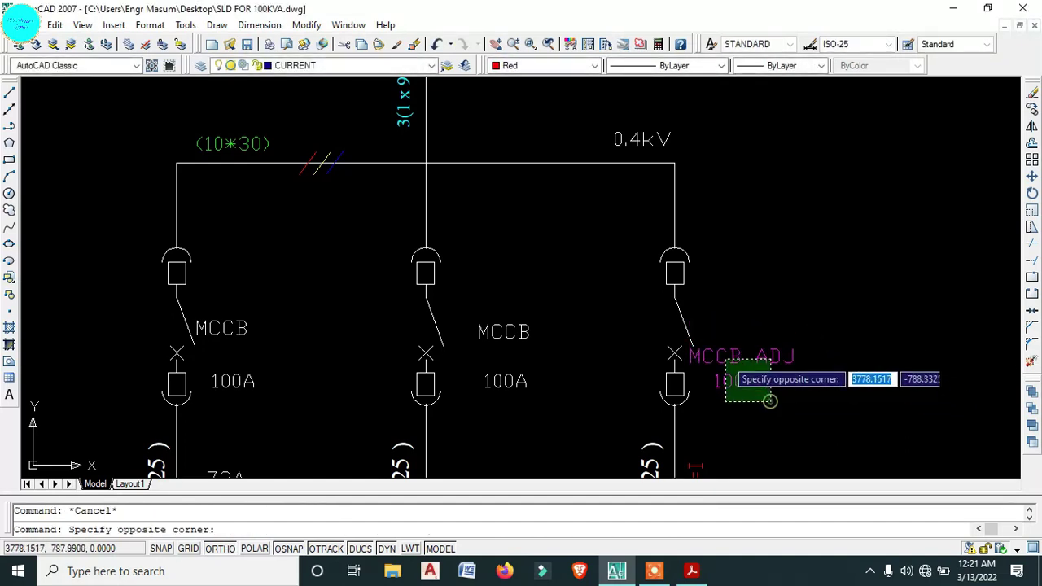
left_click(769, 400)
type("M")
key("Return")
left_click(749, 412)
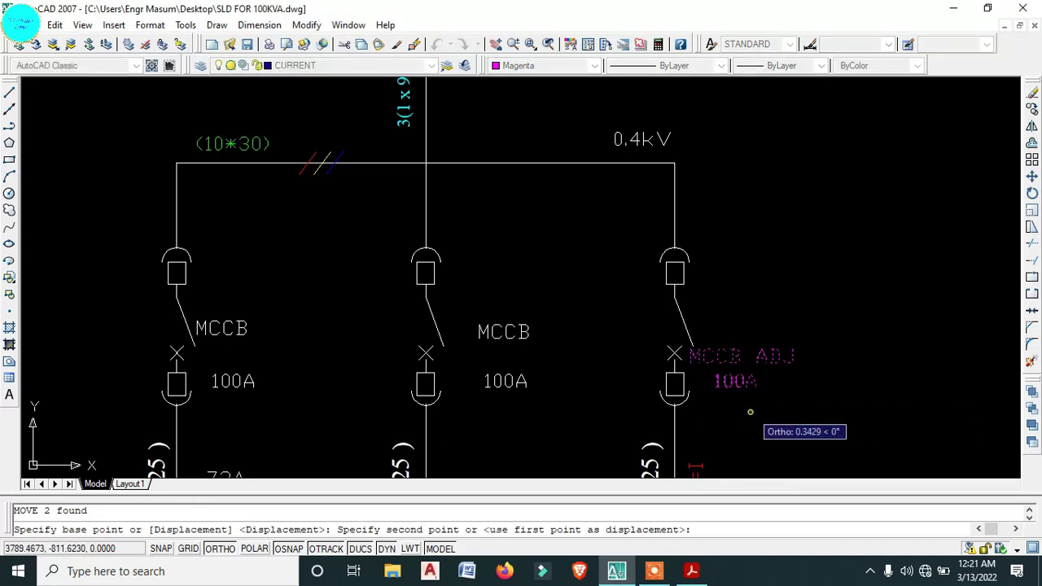
left_click(760, 411)
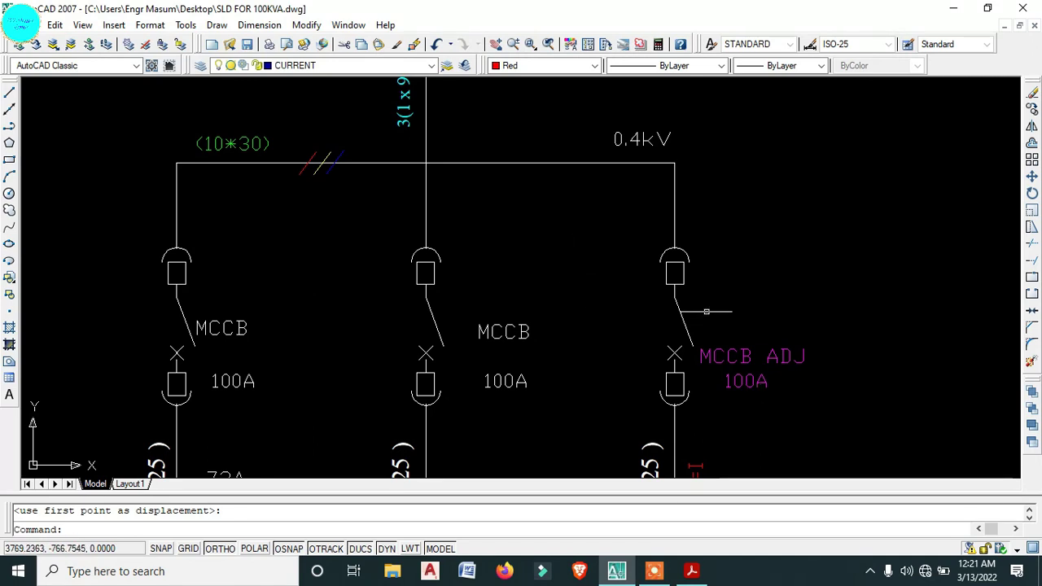
- Change the magenta breaker rating from 100A to 200A
scroll(814, 395, "down", 1)
middle_click_drag(737, 422, 712, 350)
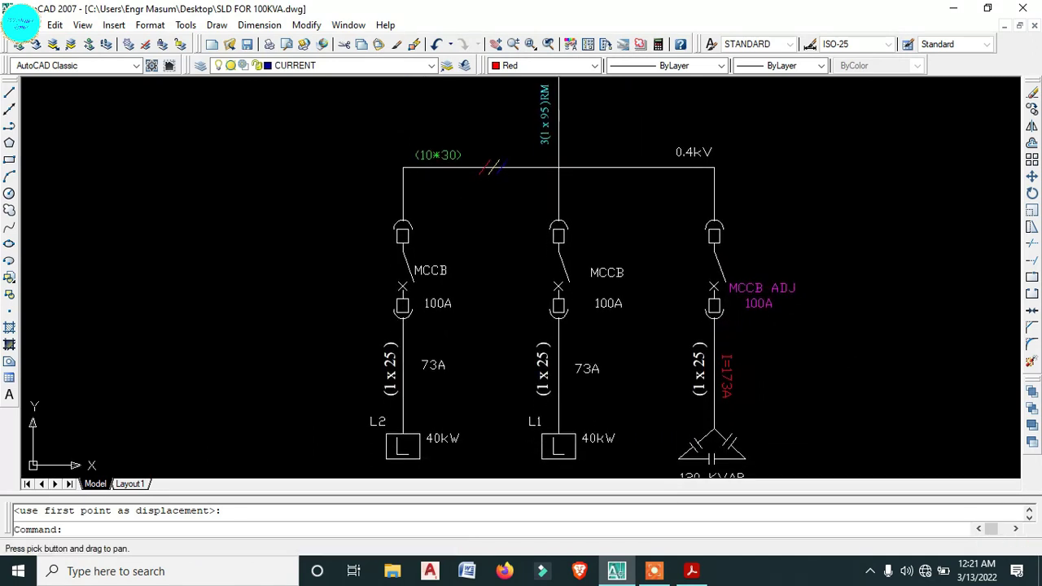
scroll(699, 376, "up", 1)
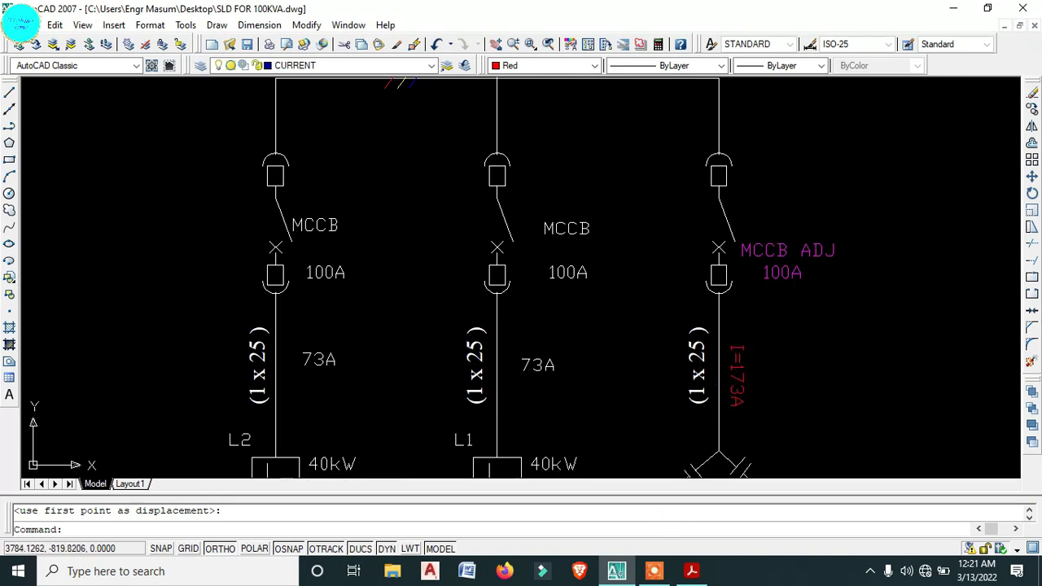
scroll(779, 275, "up", 4)
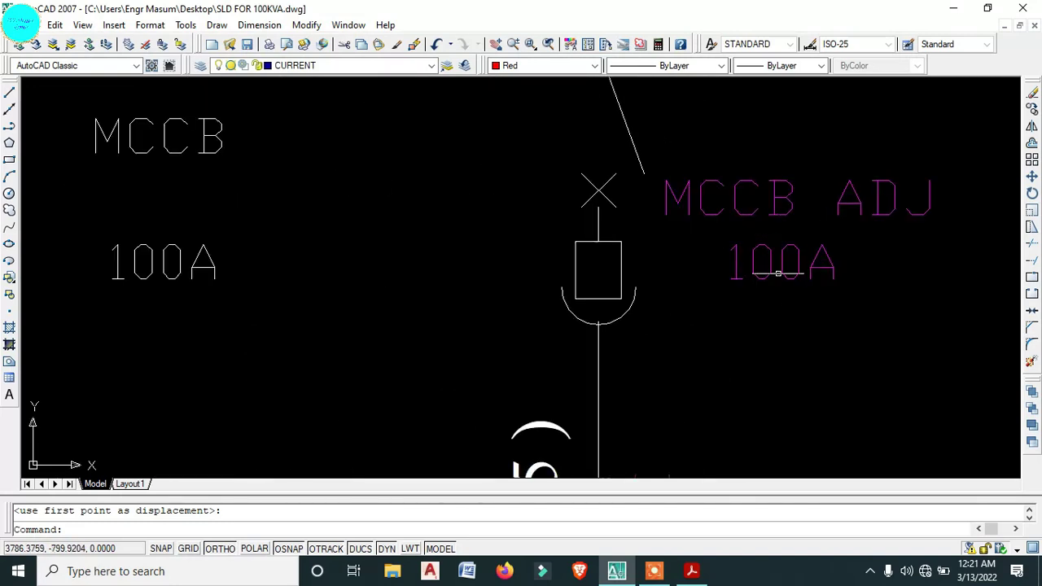
left_click(767, 272)
double_click(749, 271)
left_click(750, 270)
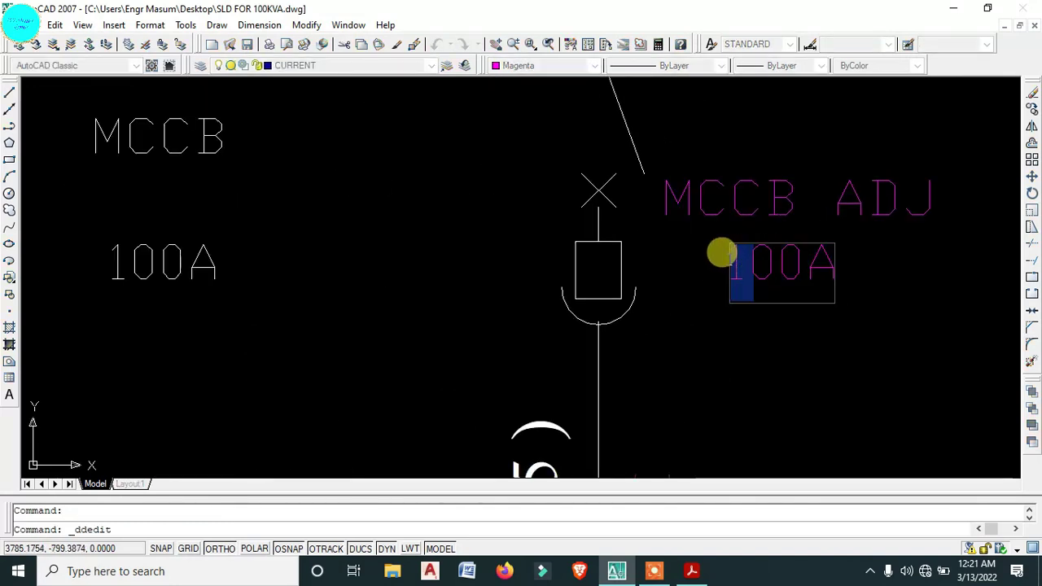
type("2")
key("Return")
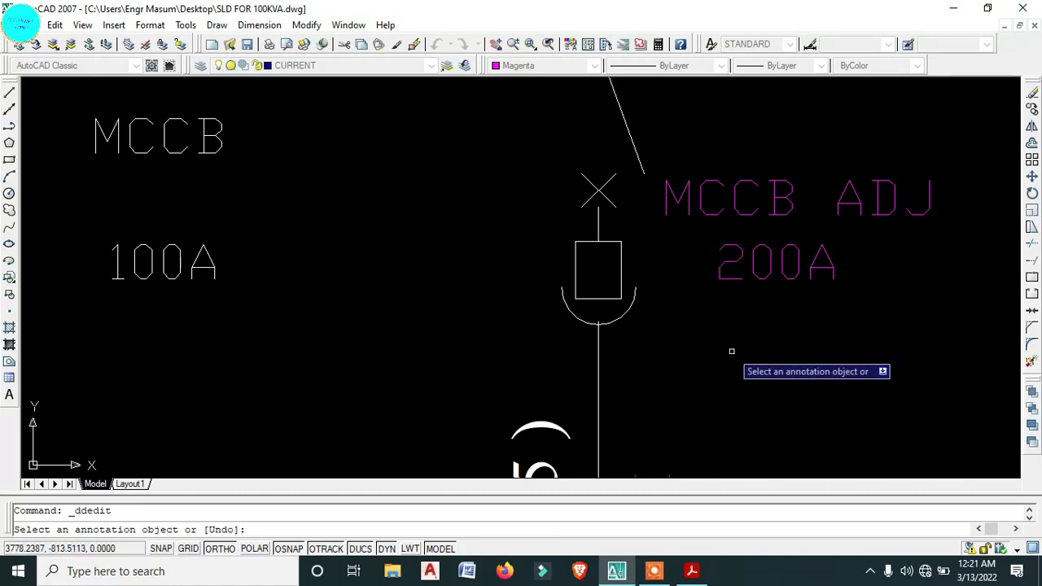
key("Escape")
- Switch to Acrobat Reader to check the CIRCUIT BREAKERS cable current table
scroll(704, 362, "down", 2)
scroll(705, 362, "down", 2)
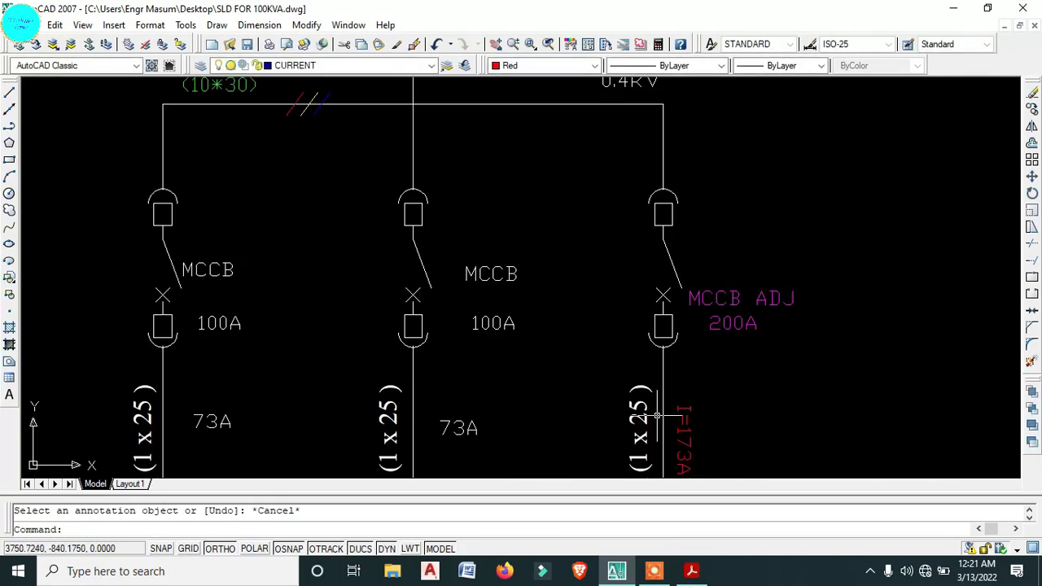
left_click(691, 572)
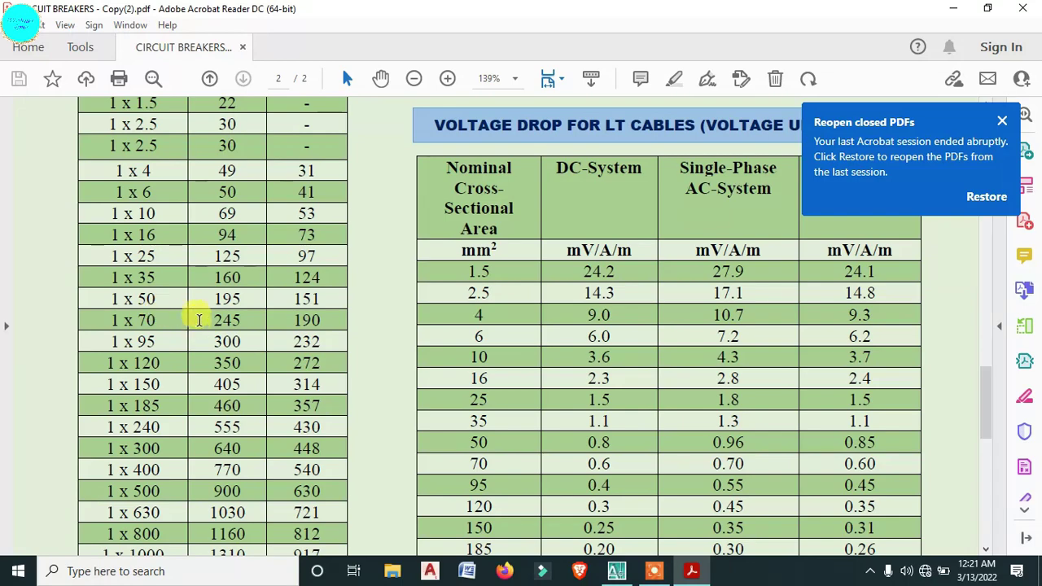
- Return to the drawing and bring the right feeder's (1 x 25) cable label into the MText editor
left_click(954, 10)
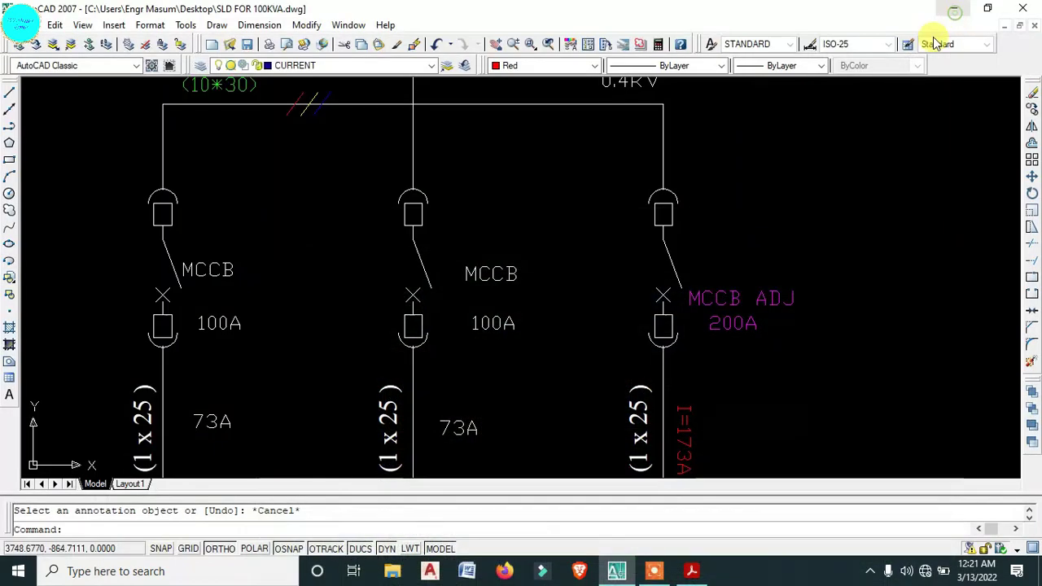
middle_click_drag(640, 417, 644, 244)
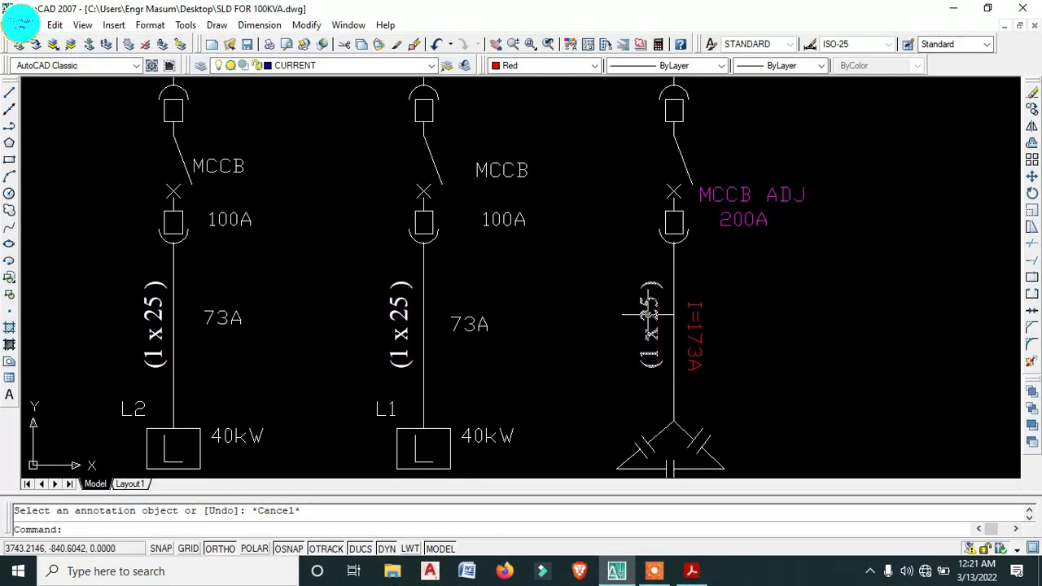
scroll(651, 322, "up", 3)
left_click(651, 323)
left_click(633, 309)
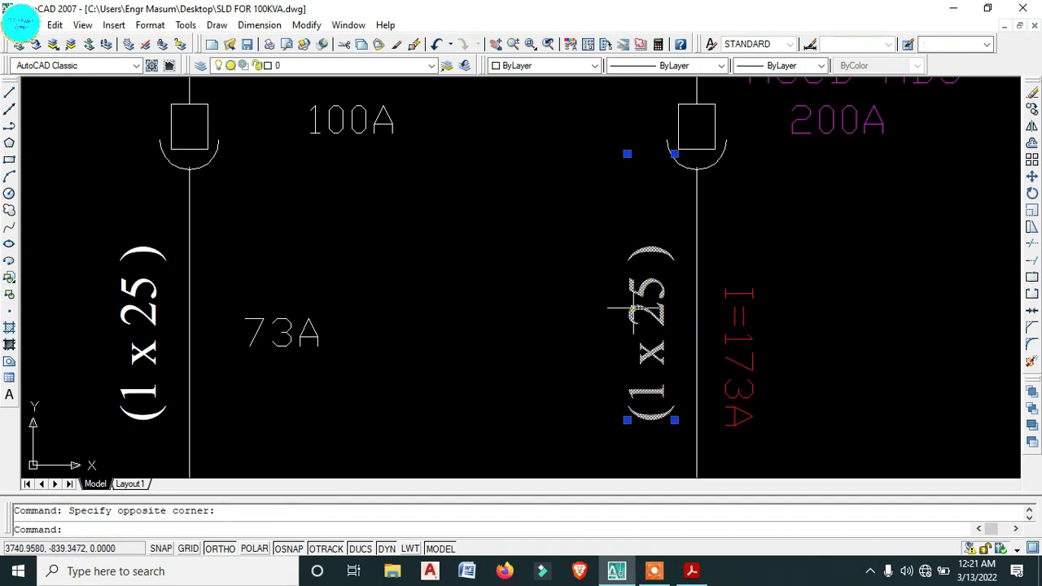
double_click(647, 342)
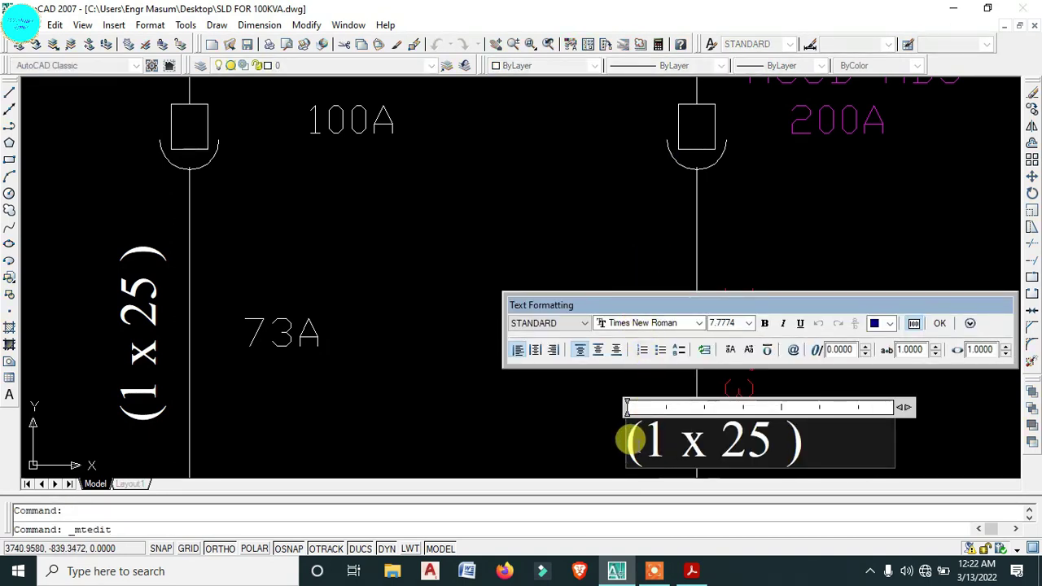
type("3")
key("BackSpace")
type("4")
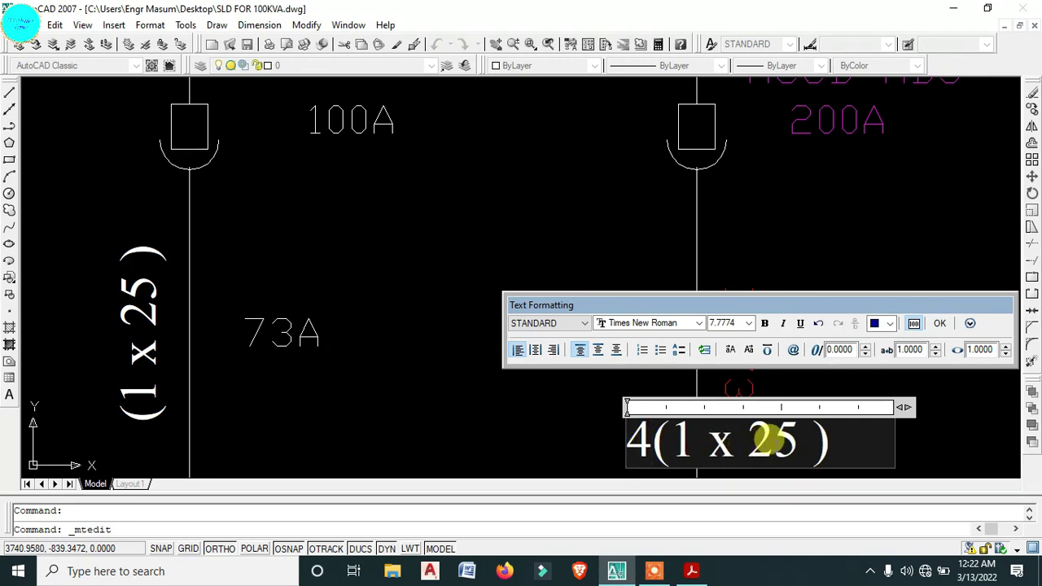
- Rewrite the cable label as 3(1 x 70) and commit the edit
left_click_drag(785, 444, 745, 432)
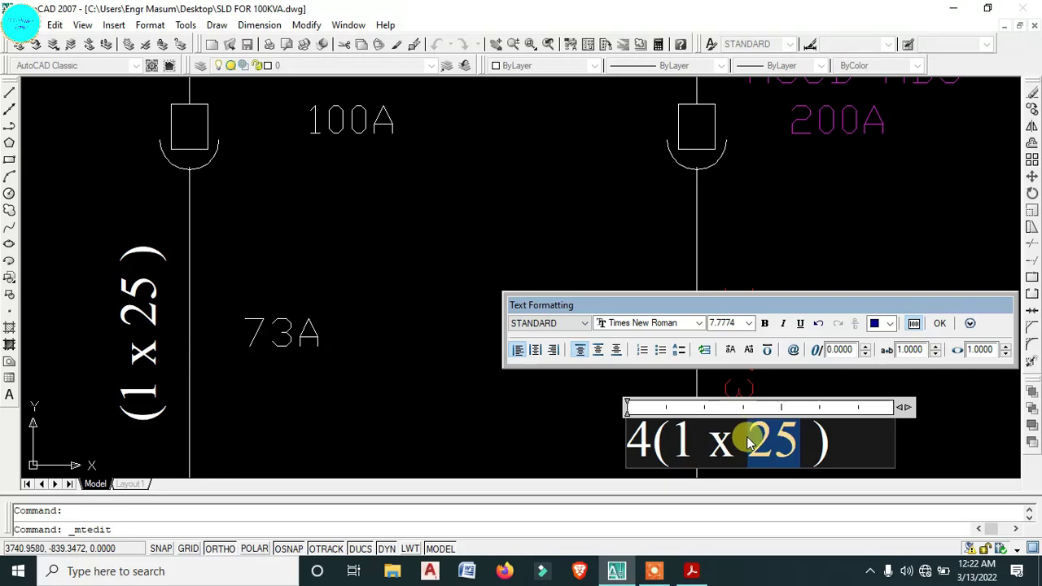
type("70")
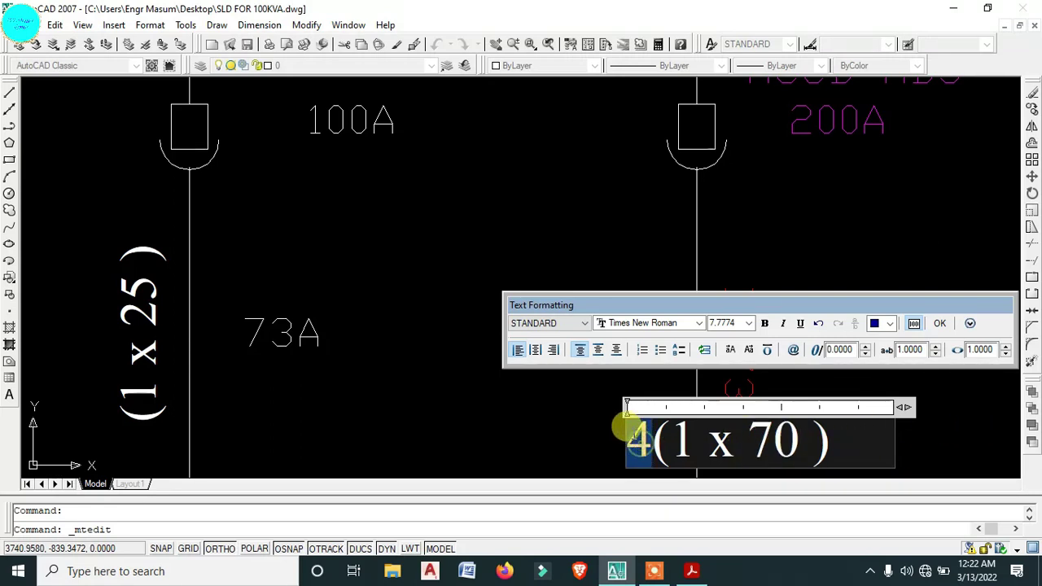
left_click(627, 431)
type("3")
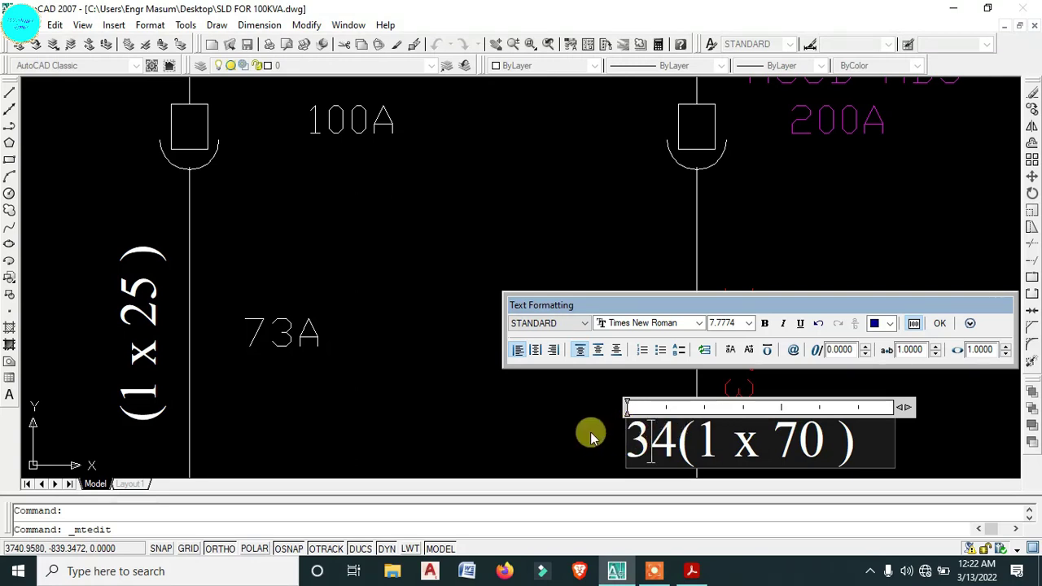
left_click_drag(677, 440, 619, 442)
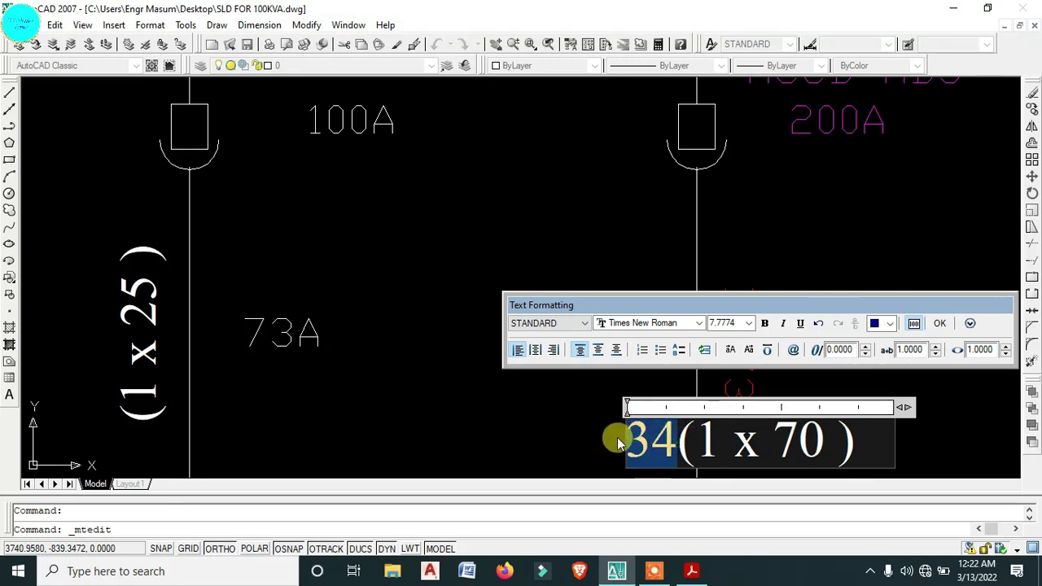
type("3")
left_click(557, 431)
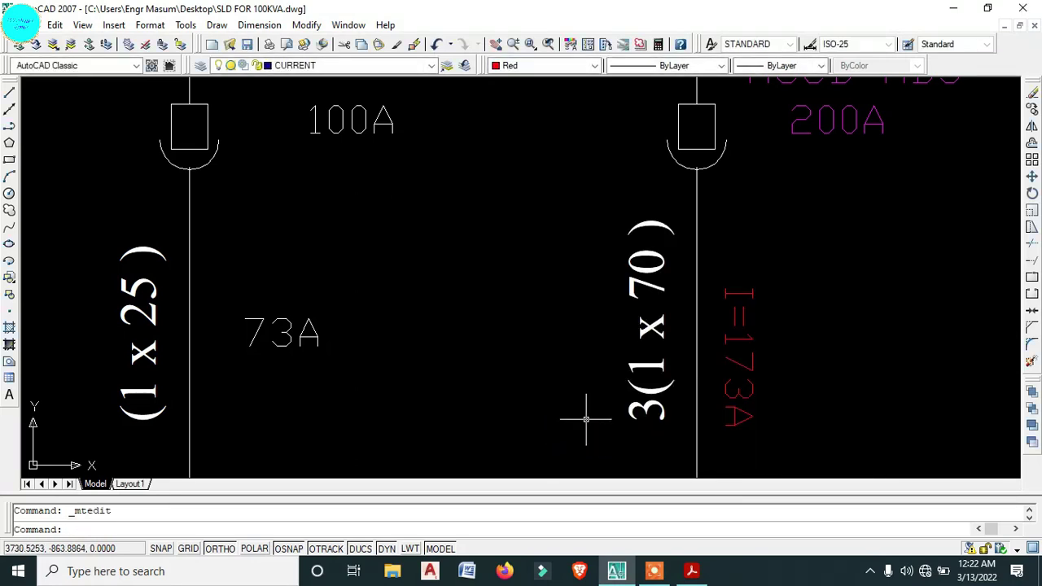
- Make the 3(1 x 70) label cyan by matching the incomer's 3(1 x 95)RM label properties
scroll(585, 420, "down", 5)
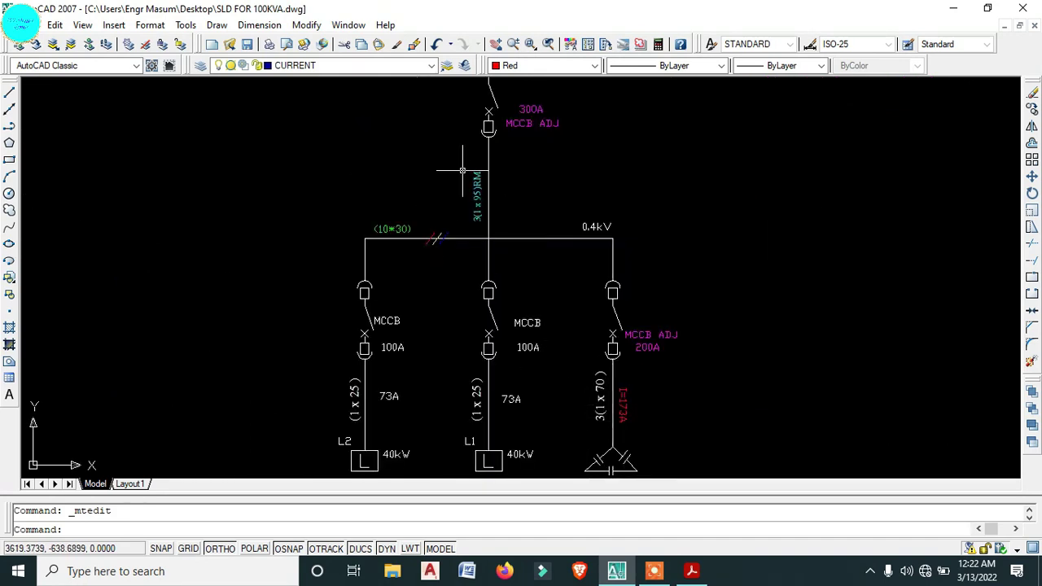
left_click(478, 195)
type("co")
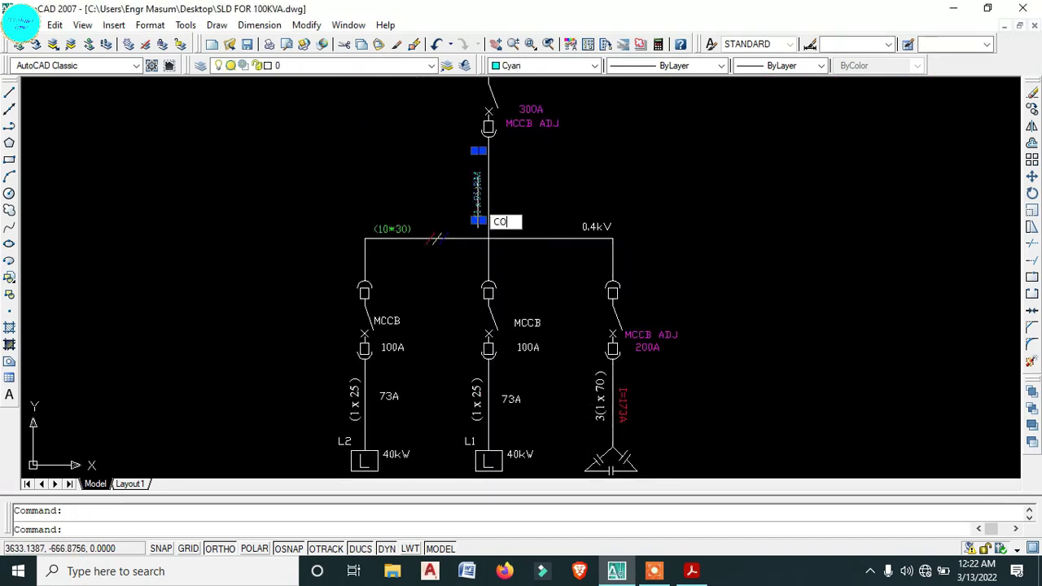
key("Return")
scroll(601, 400, "up", 3)
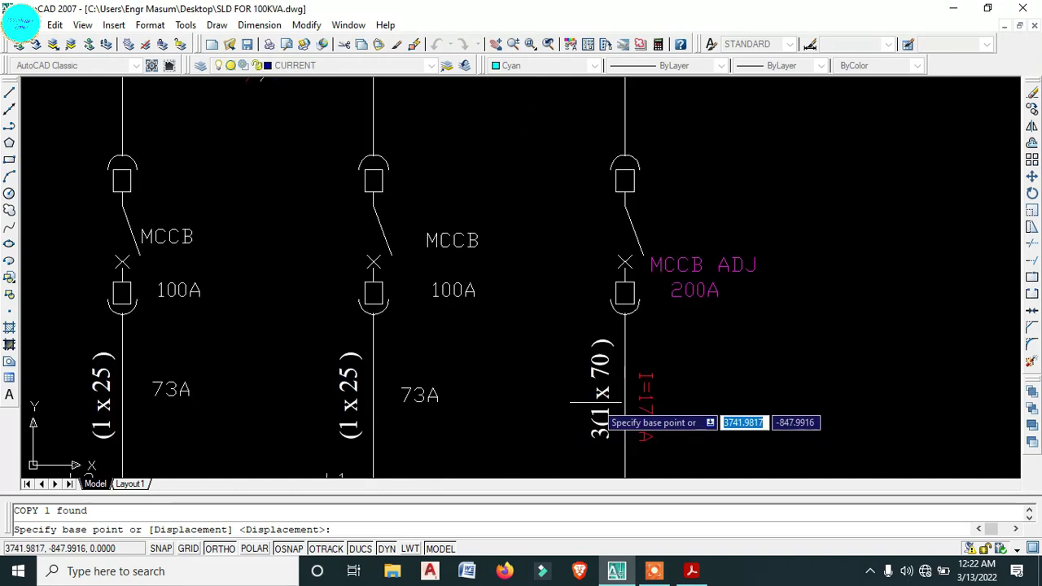
scroll(600, 401, "down", 5)
key("Escape")
left_click(493, 239)
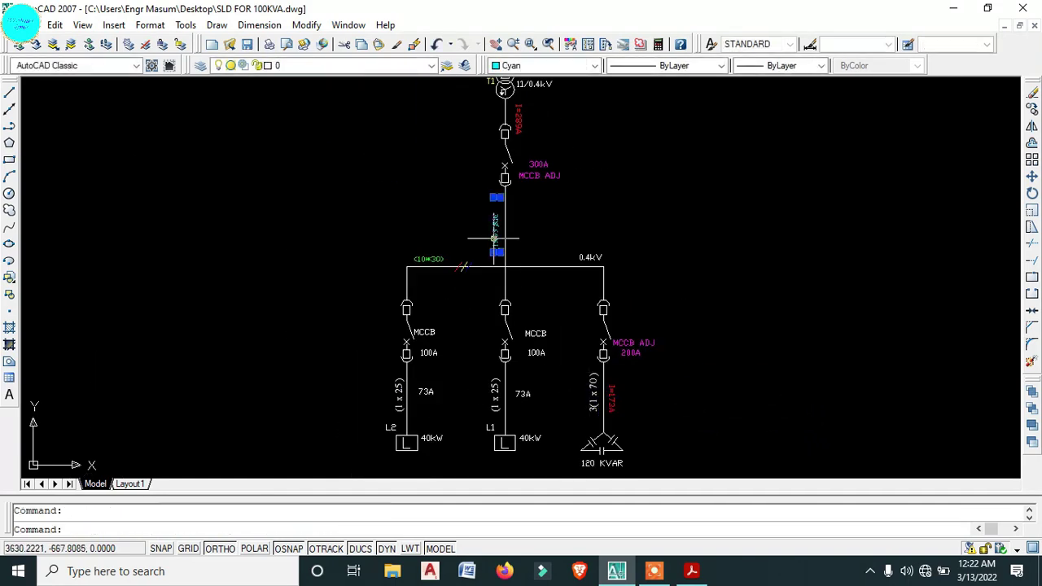
type("MA")
key("Return")
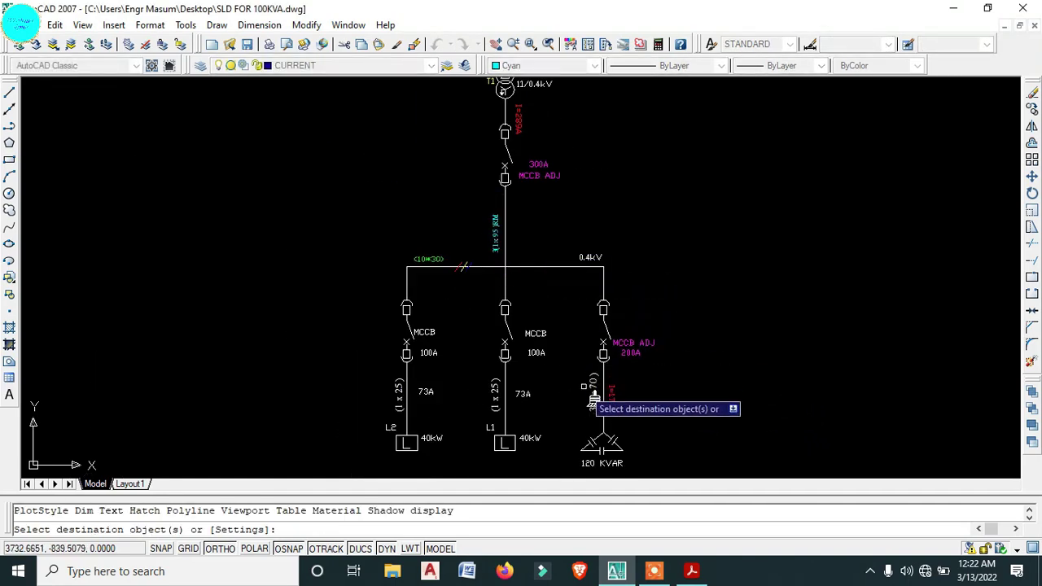
scroll(598, 415, "up", 3)
left_click(716, 419)
left_click(604, 407)
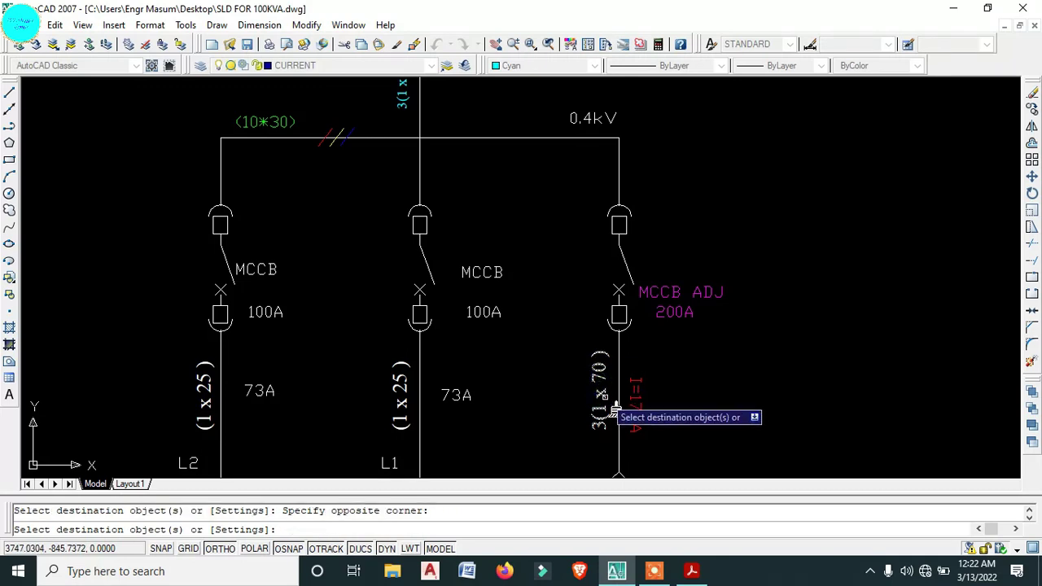
key("Escape")
- Move the cyan 3(1 x 70) cable label slightly right
scroll(594, 383, "up", 4)
left_click(597, 396)
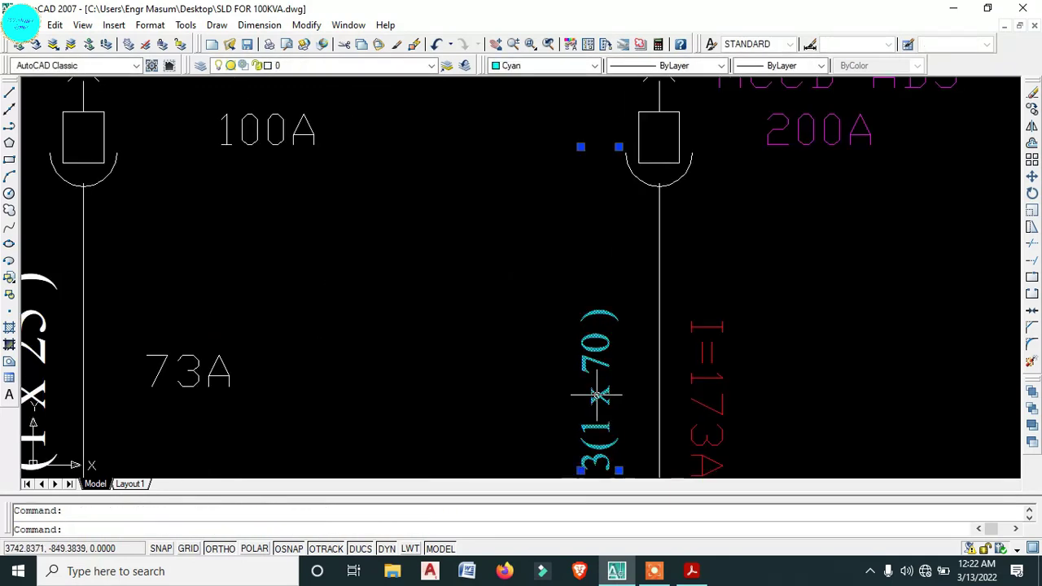
type("m")
key("Return")
left_click(602, 399)
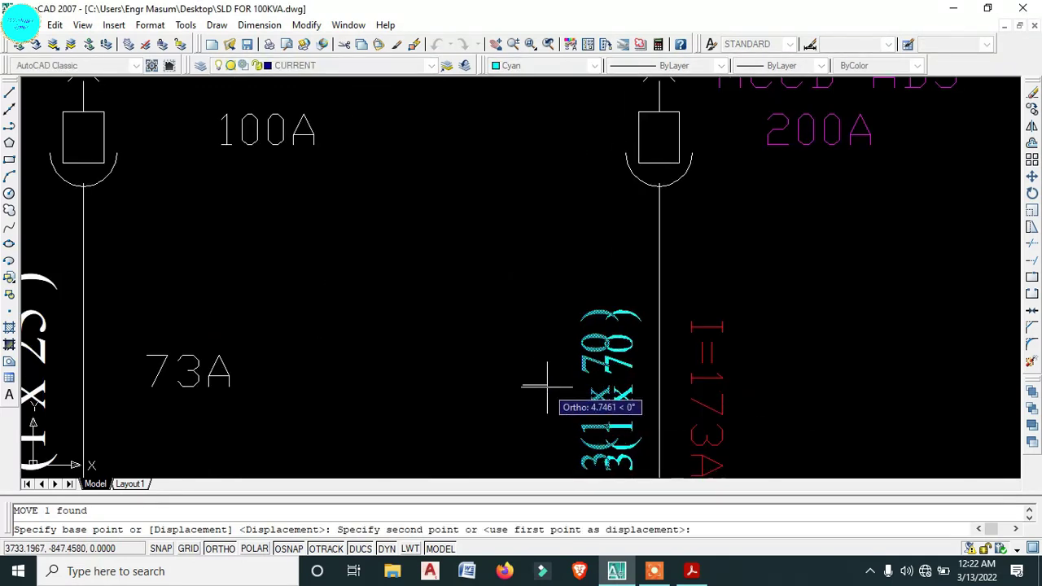
left_click(546, 388)
scroll(547, 388, "down", 5)
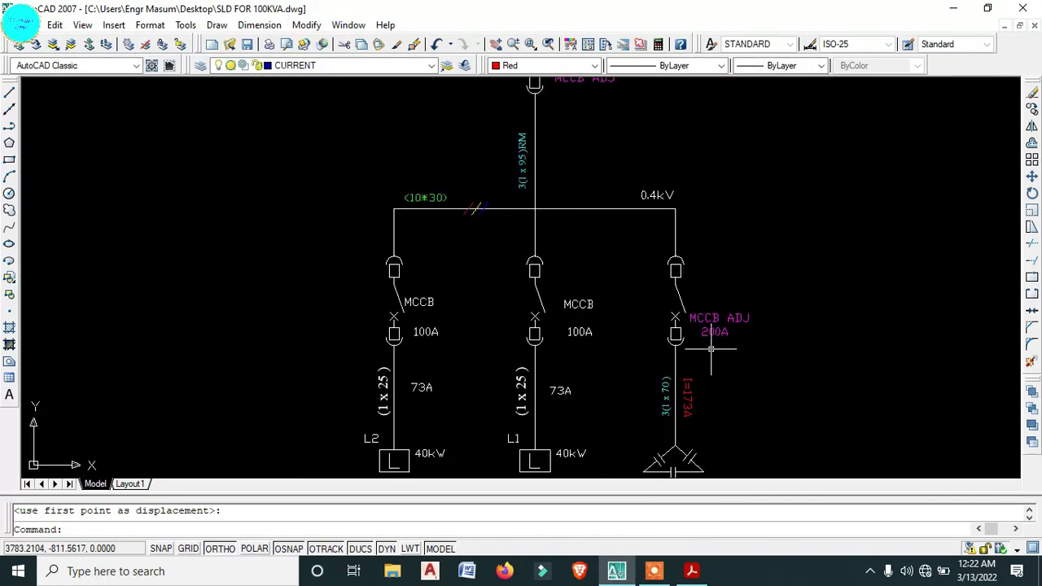
scroll(677, 404, "up", 5)
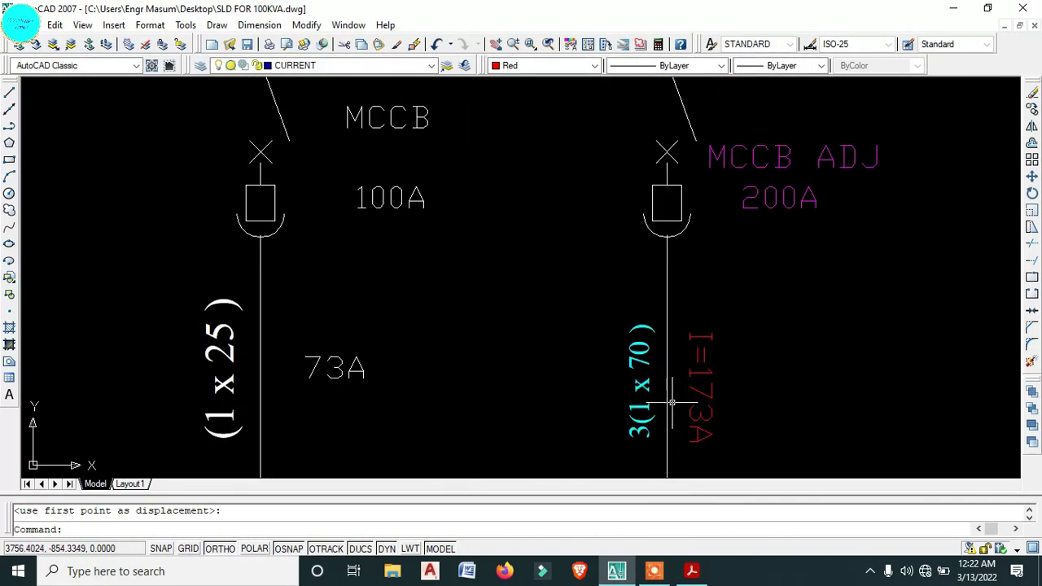
scroll(700, 347, "down", 5)
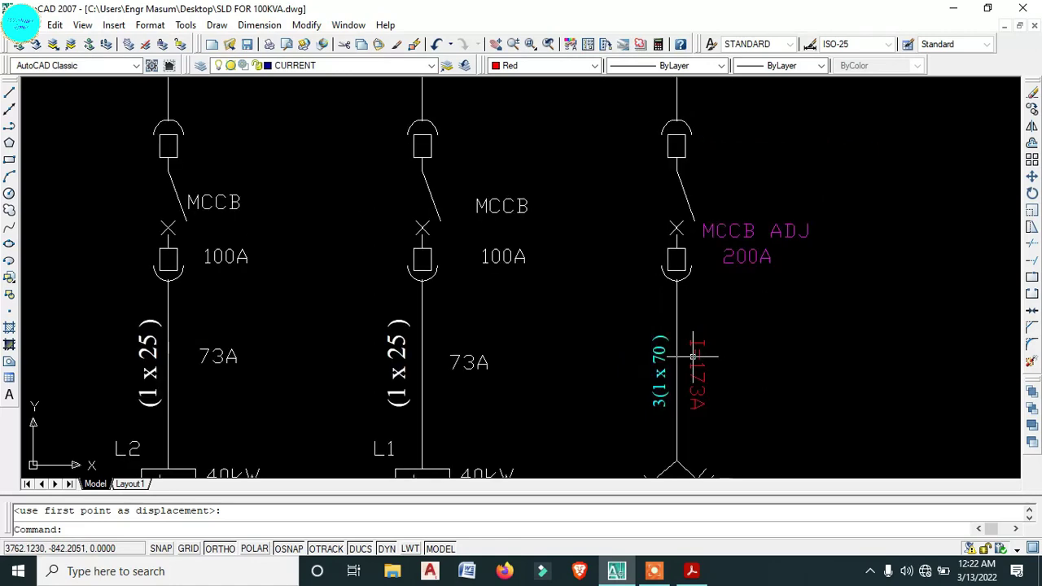
mouse_move(692, 359)
middle_mouse_down()
mouse_move(686, 400)
mouse_move(672, 331)
middle_mouse_up()
- Erase the 73A current labels on both the L1 and L2 feeders
scroll(541, 330, "up", 5)
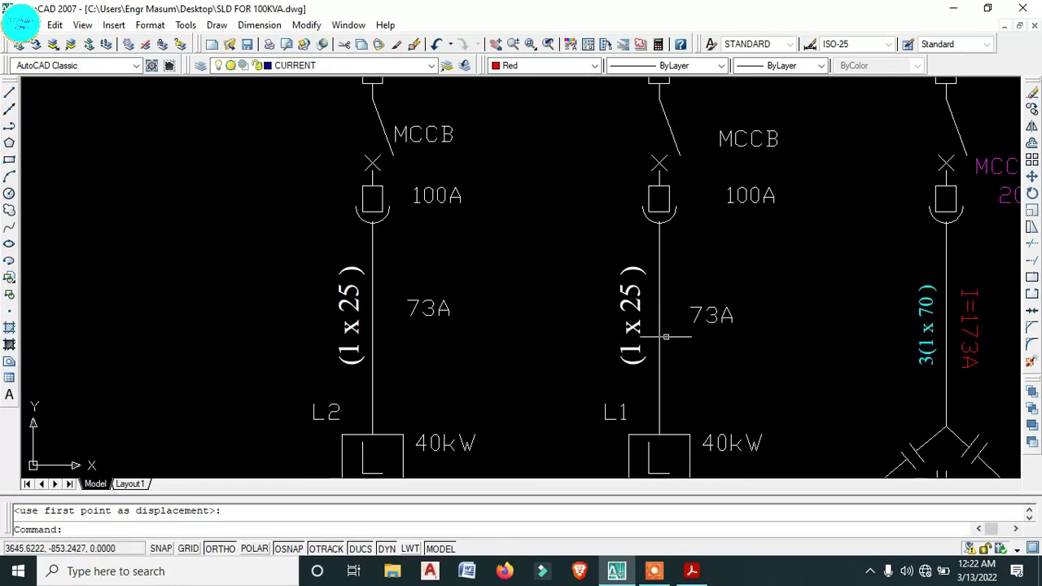
left_click(717, 314)
left_click(446, 322)
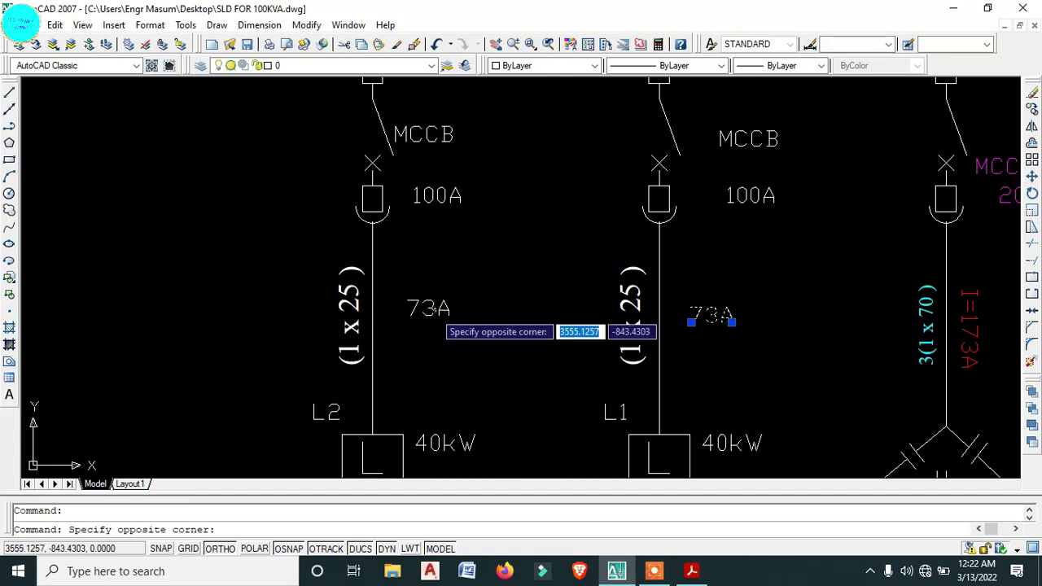
left_click(424, 293)
type("e")
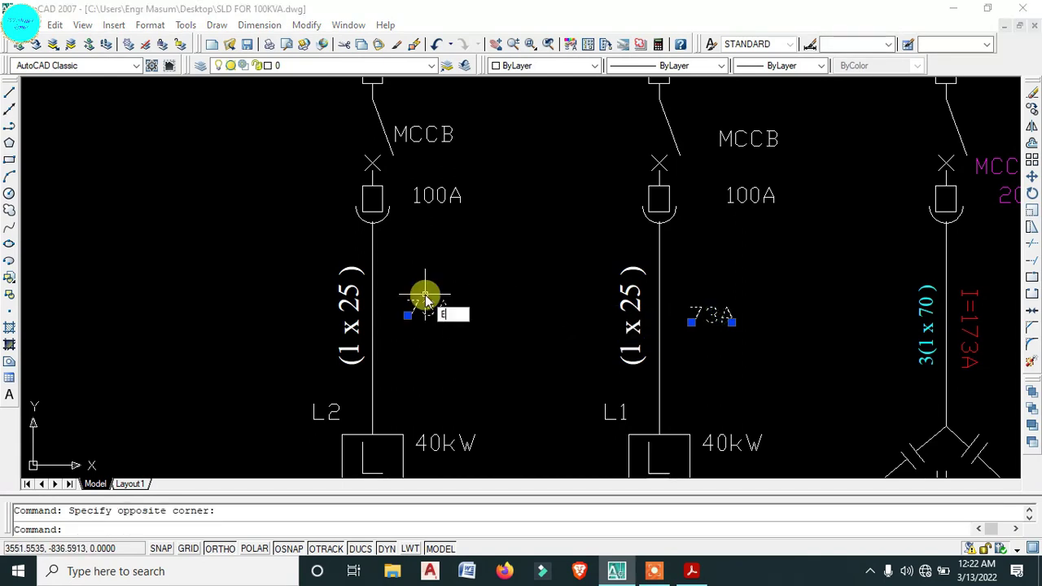
key("Return")
scroll(601, 358, "down", 2)
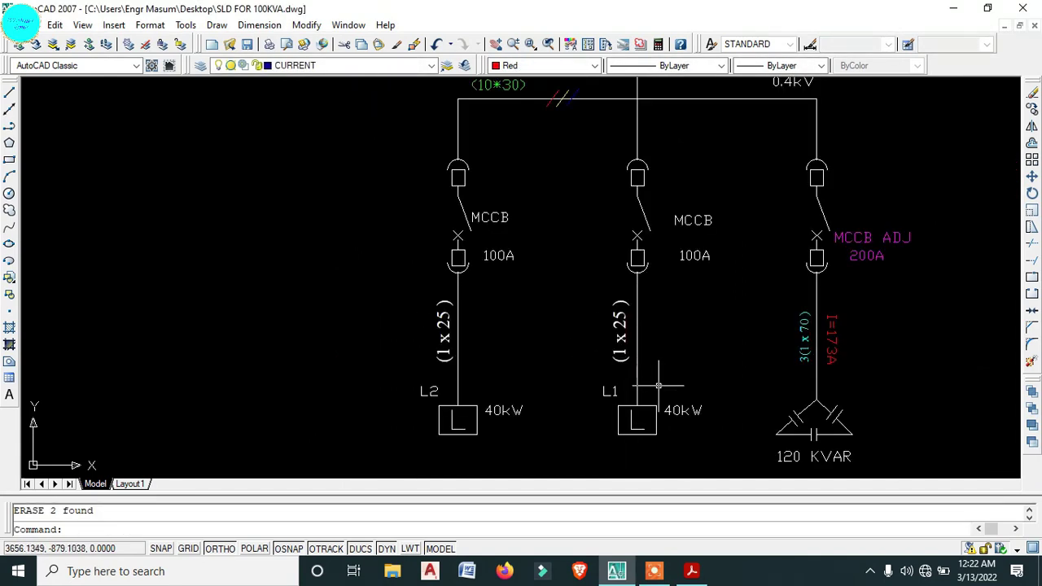
scroll(643, 420, "up", 3)
scroll(643, 420, "down", 4)
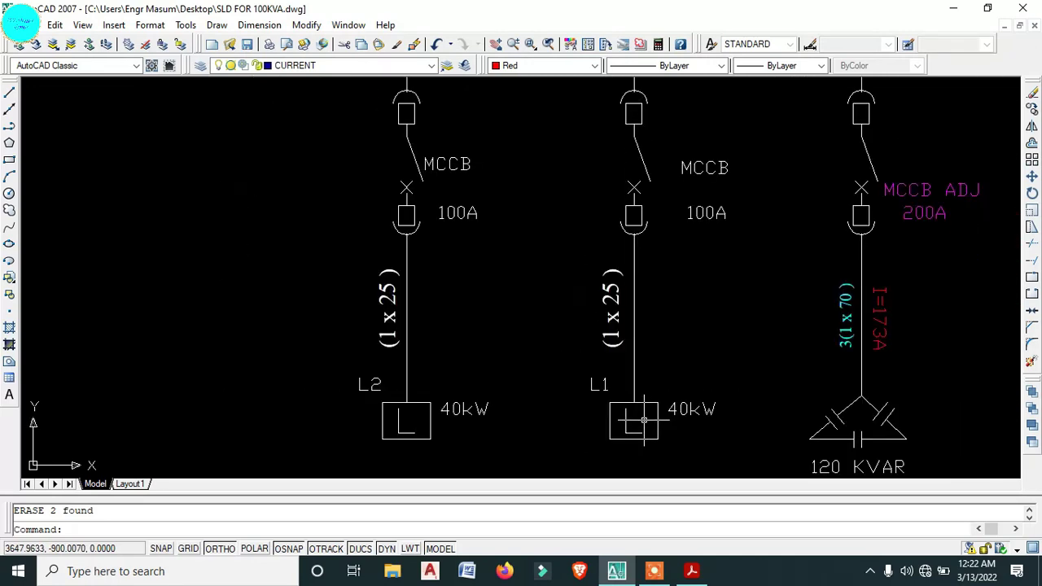
scroll(643, 420, "up", 4)
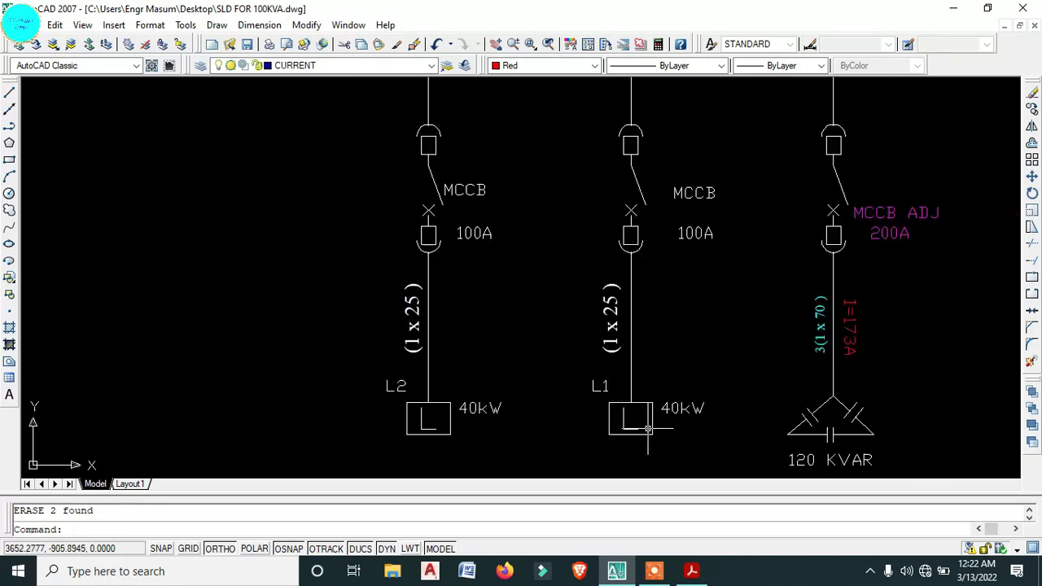
middle_click_drag(660, 391, 659, 424)
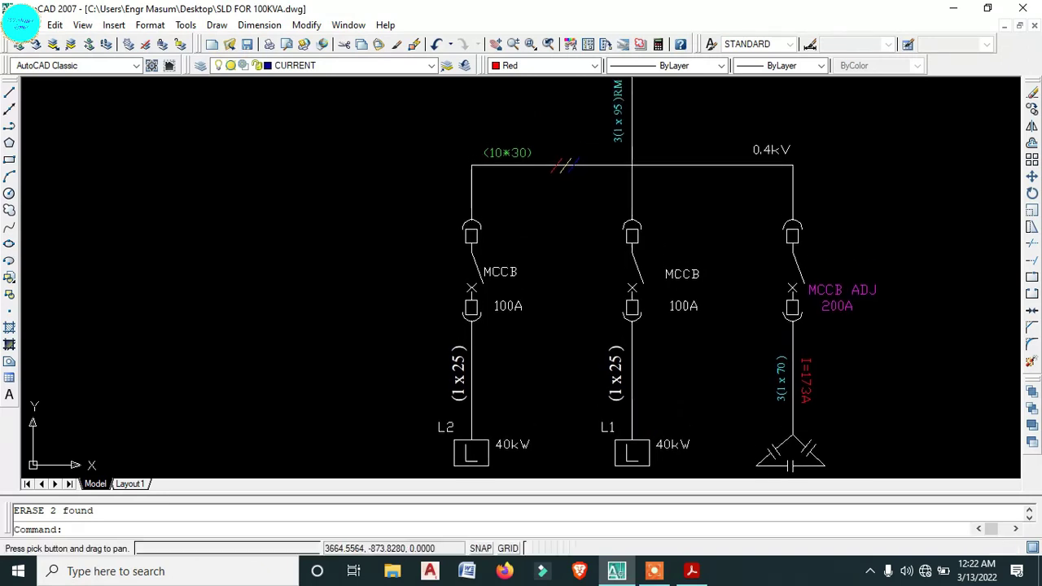
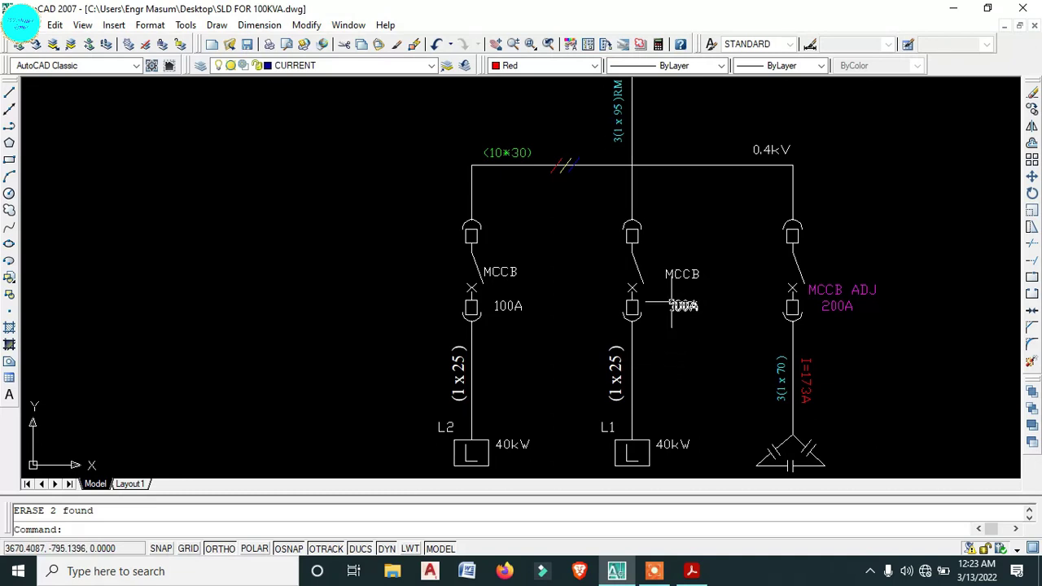
- Change the L1 load rating text from 40kW to 10kW
scroll(672, 305, "up", 5)
scroll(691, 292, "down", 6)
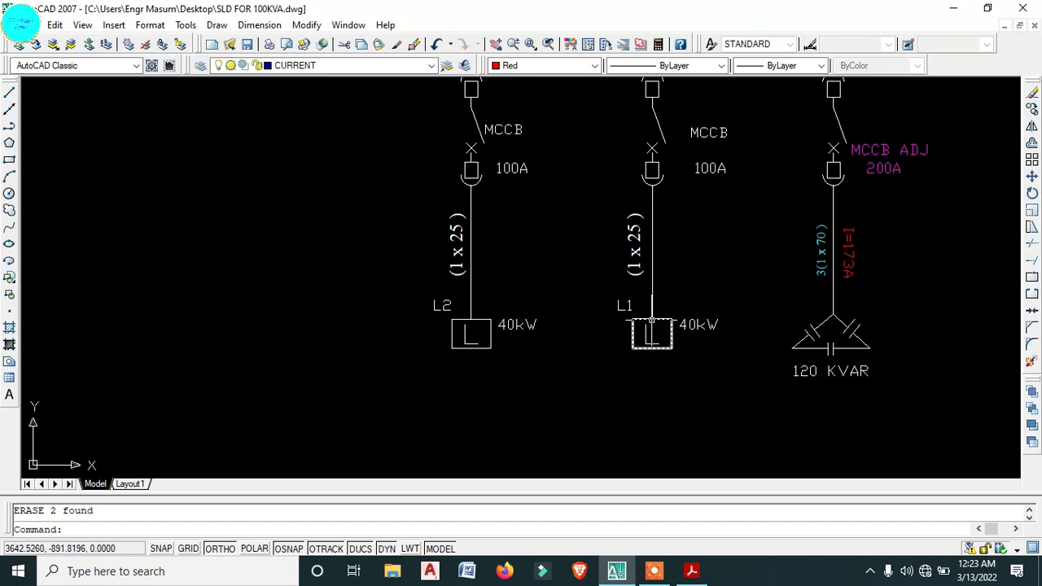
scroll(690, 327, "up", 3)
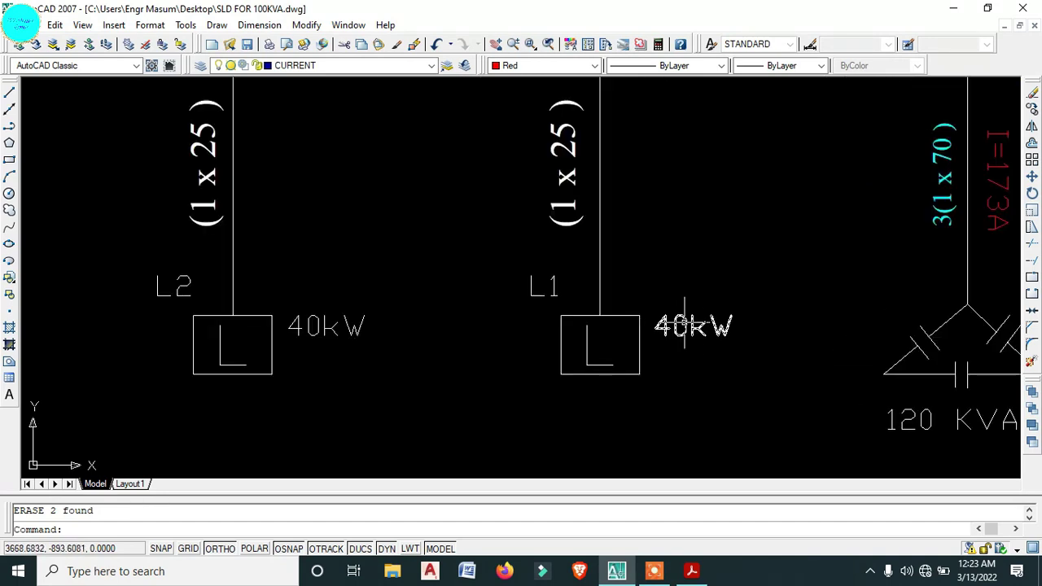
left_click(684, 325)
double_click(690, 326)
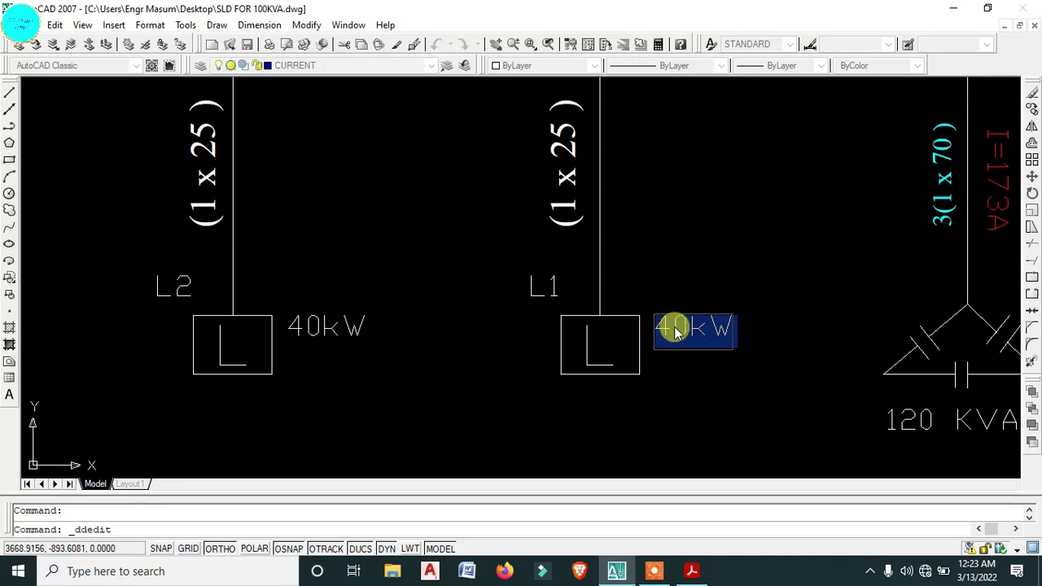
left_click(666, 323)
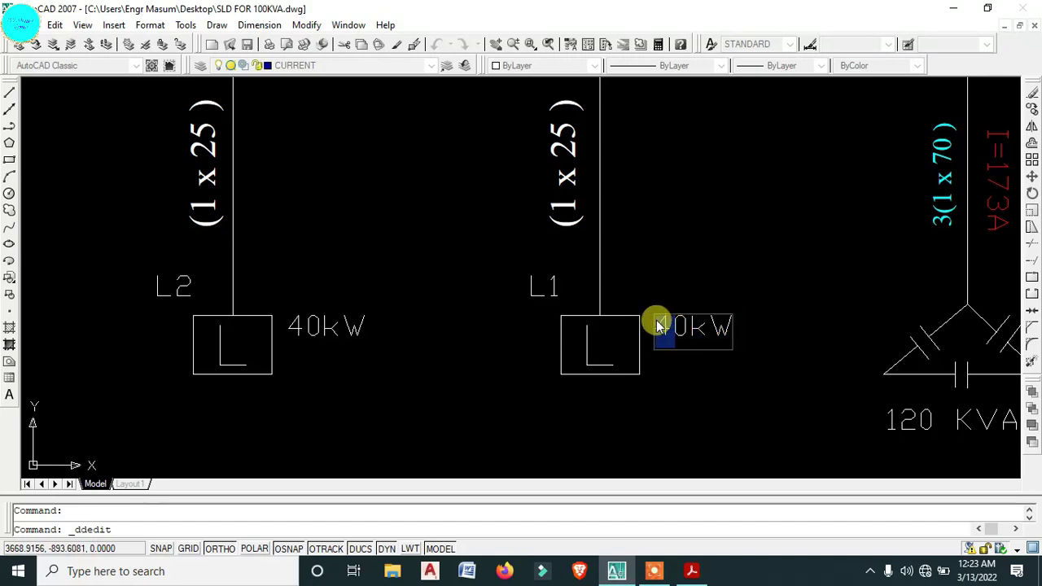
left_click(689, 275)
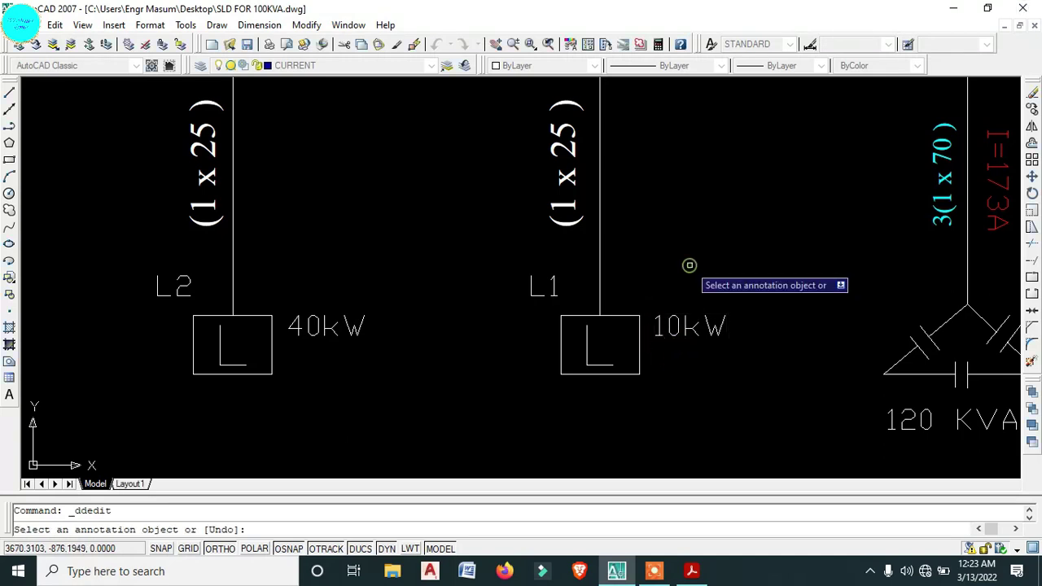
key("Escape")
- Copy the 10kW label to a spot below the L1 load box
scroll(685, 271, "down", 3)
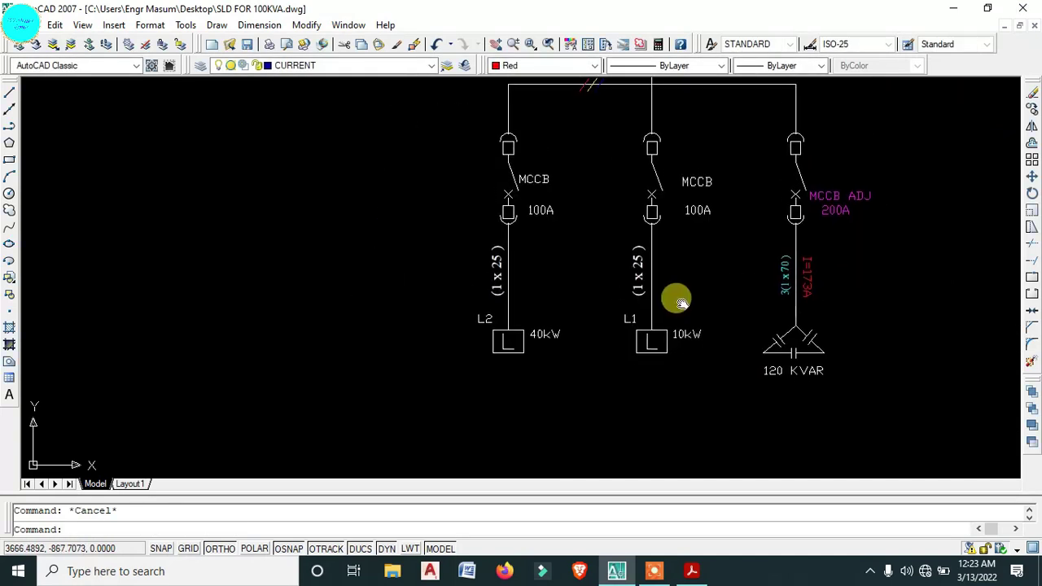
middle_click_drag(674, 298, 675, 355)
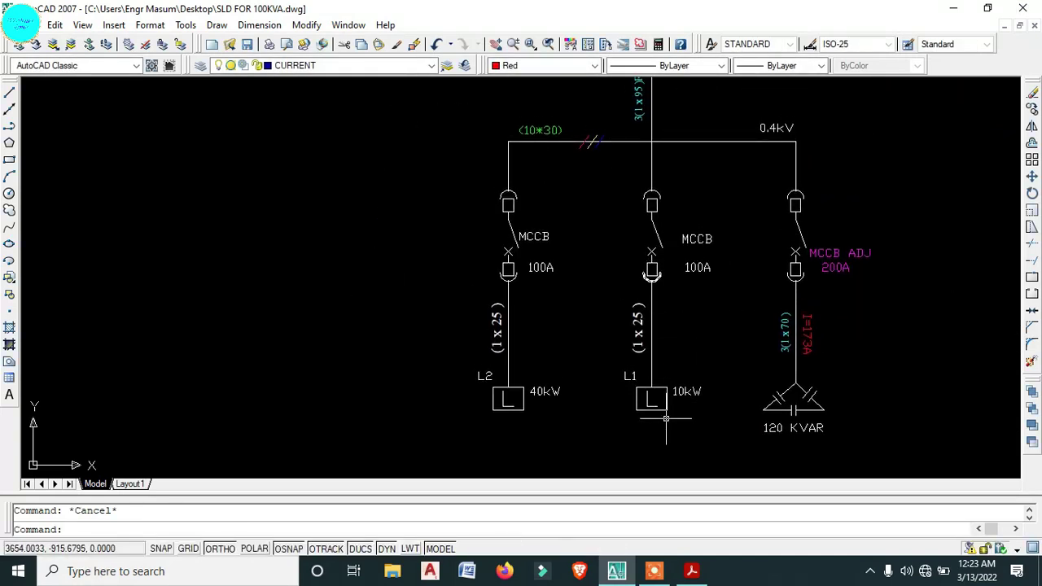
scroll(666, 418, "up", 3)
left_click(721, 353)
left_click(692, 358)
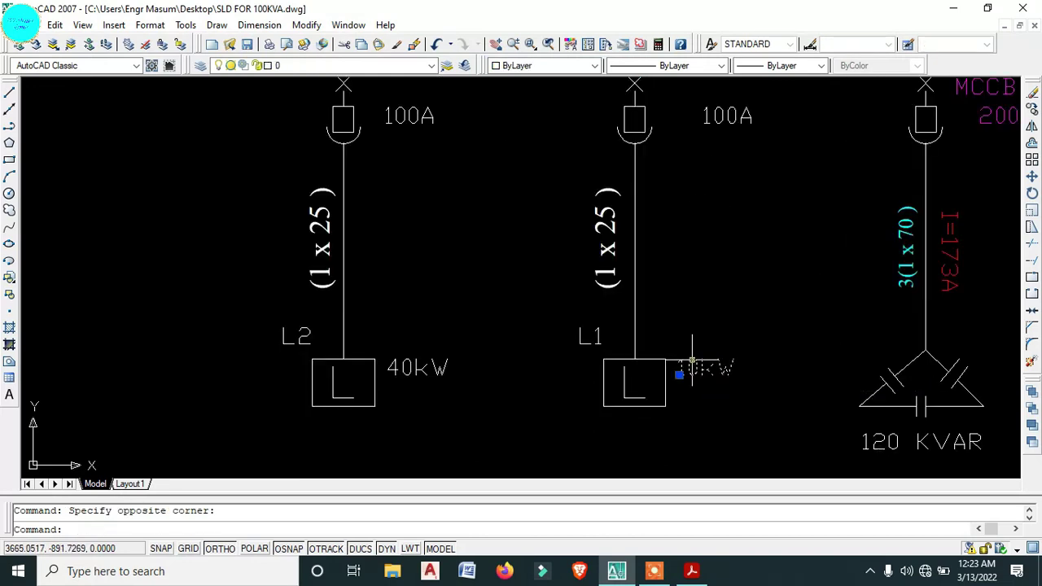
type("co")
key("Return")
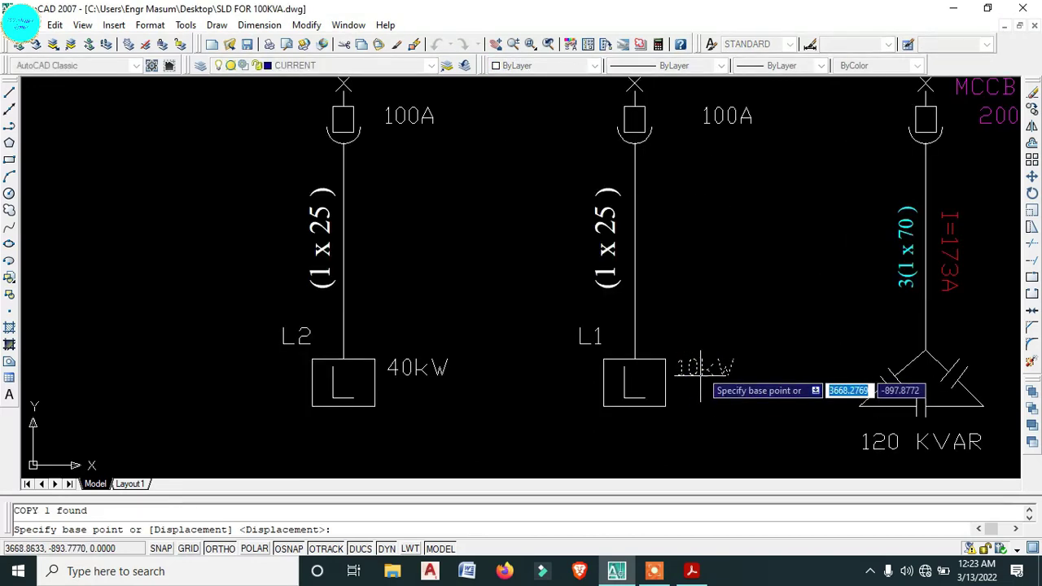
left_click(699, 381)
left_click(632, 441)
key("Escape")
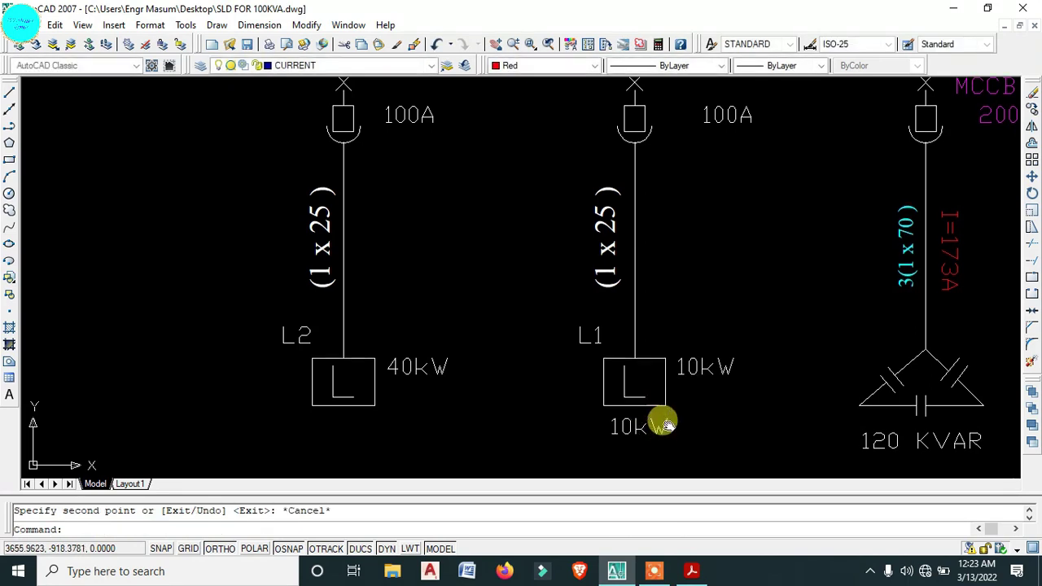
- Edit the copied label below L1 to read LIFT
middle_click_drag(638, 428, 643, 377)
left_click(642, 377)
double_click(661, 378)
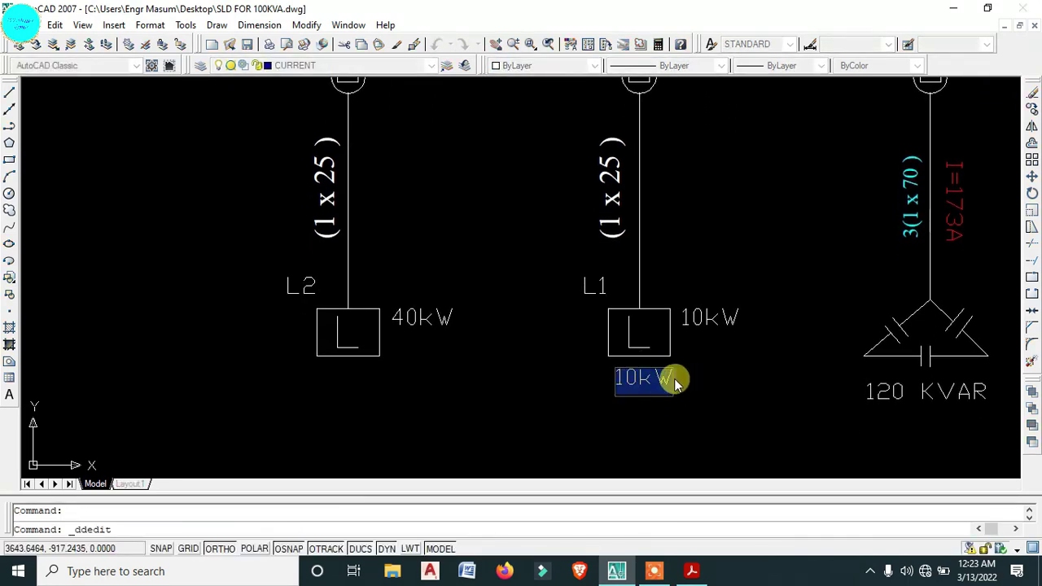
type("LIFT")
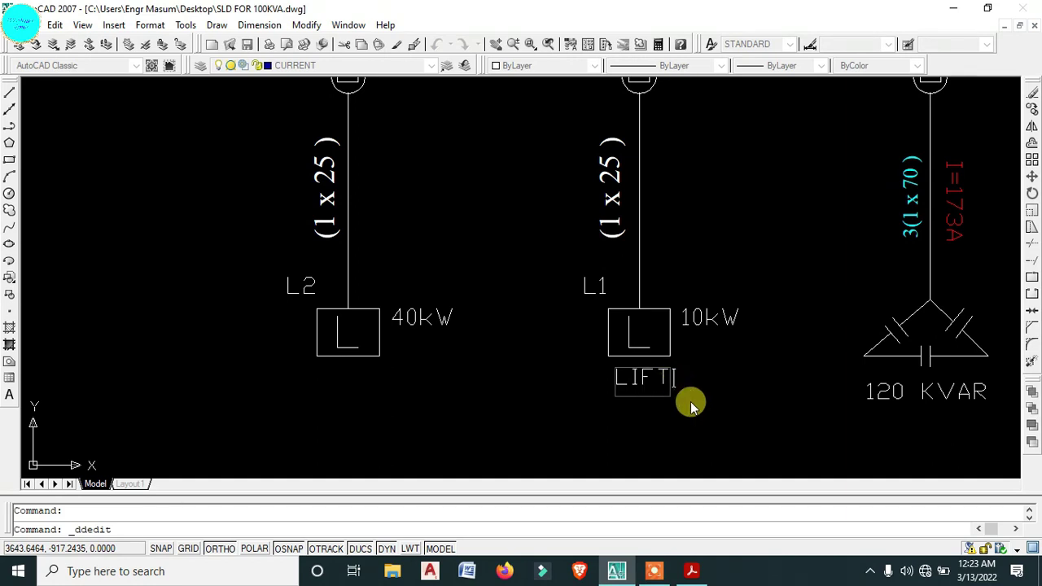
key("Return")
key("Escape")
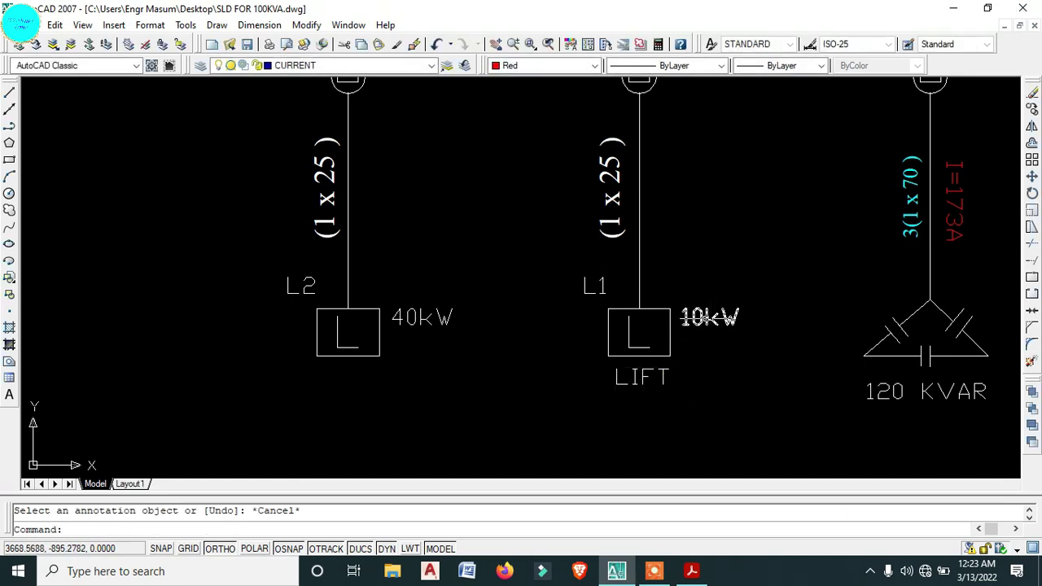
- Copy the red I=173A label beside the L1 and L2 feeder lines
middle_click_drag(706, 322, 706, 428)
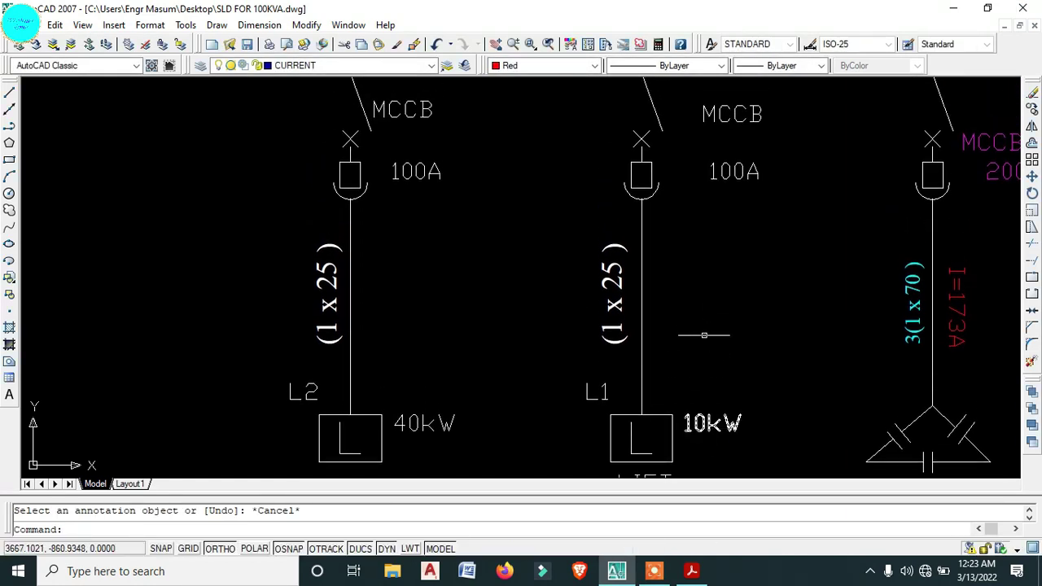
scroll(704, 335, "down", 3)
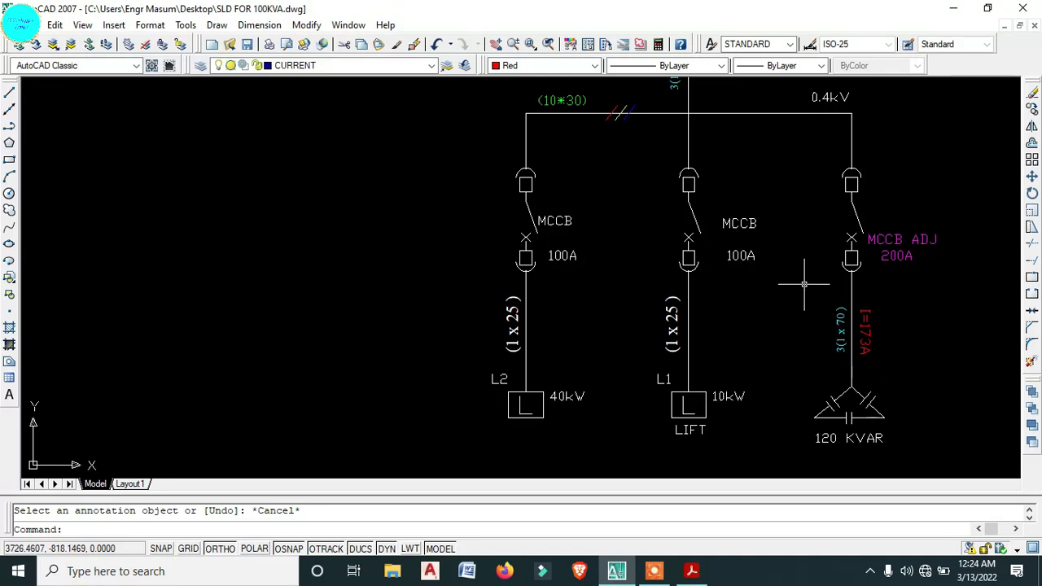
left_click(868, 330)
type("co")
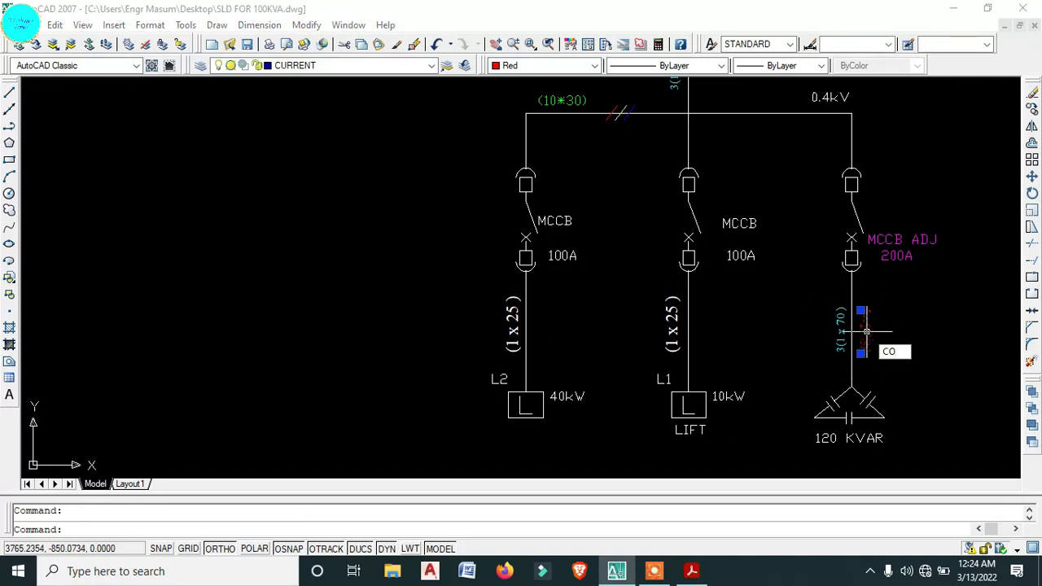
key("Return")
scroll(846, 321, "up", 5)
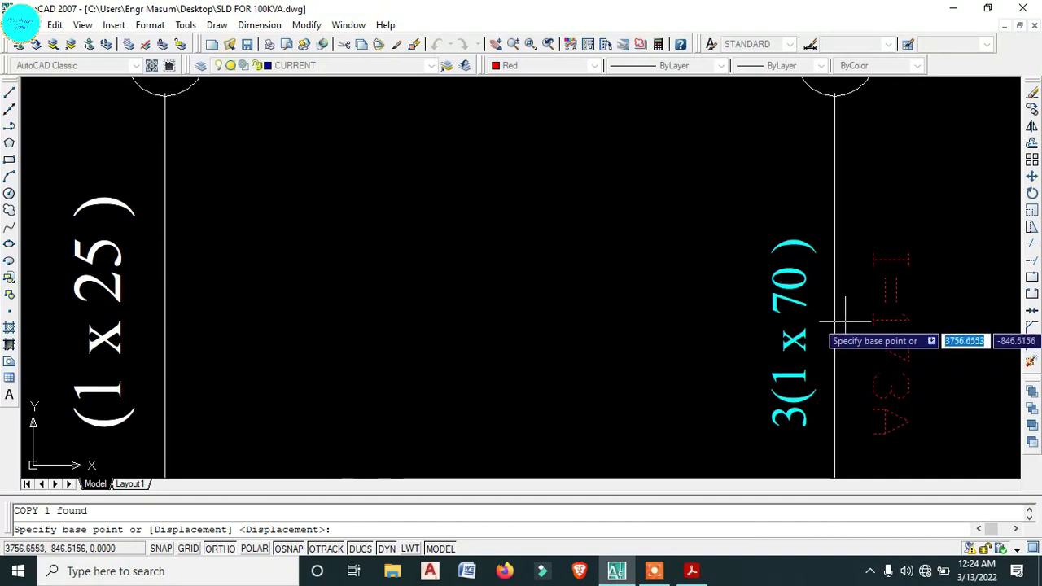
left_click(835, 309)
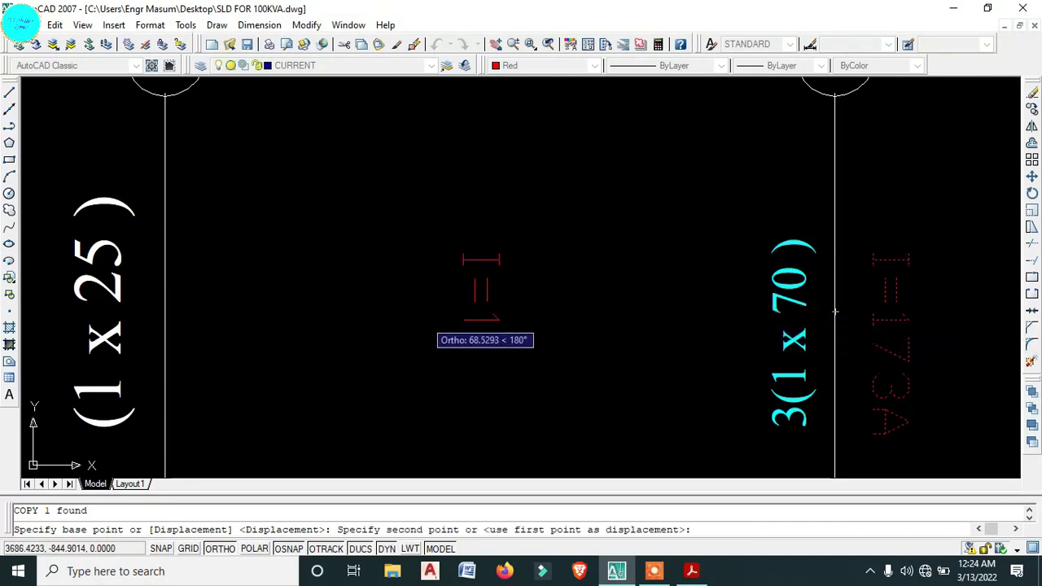
middle_click_drag(686, 306, 758, 315)
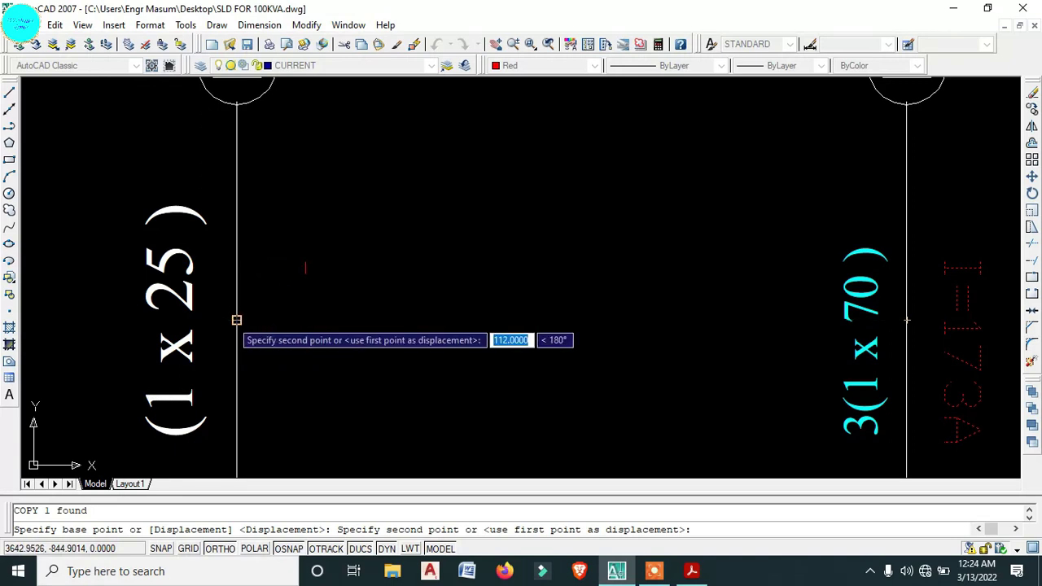
left_click(236, 320)
scroll(253, 321, "down", 5)
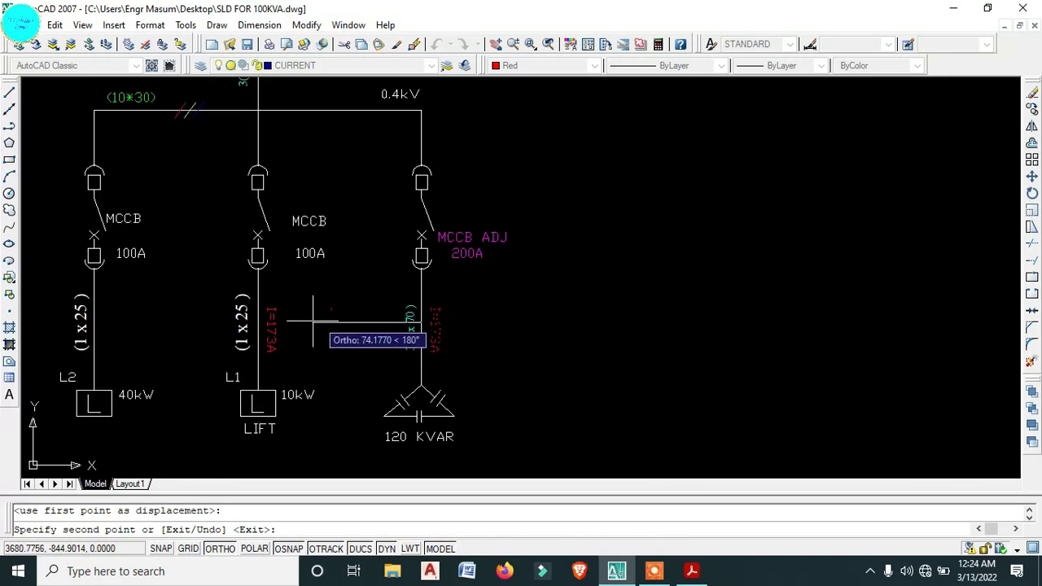
left_click(94, 320)
key("Escape")
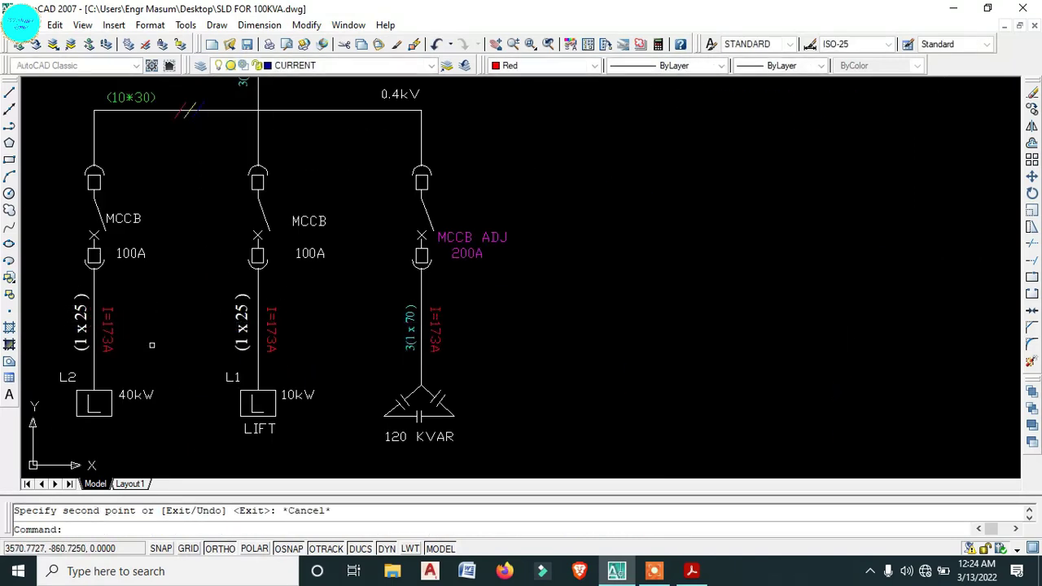
scroll(273, 335, "up", 5)
left_click(274, 316)
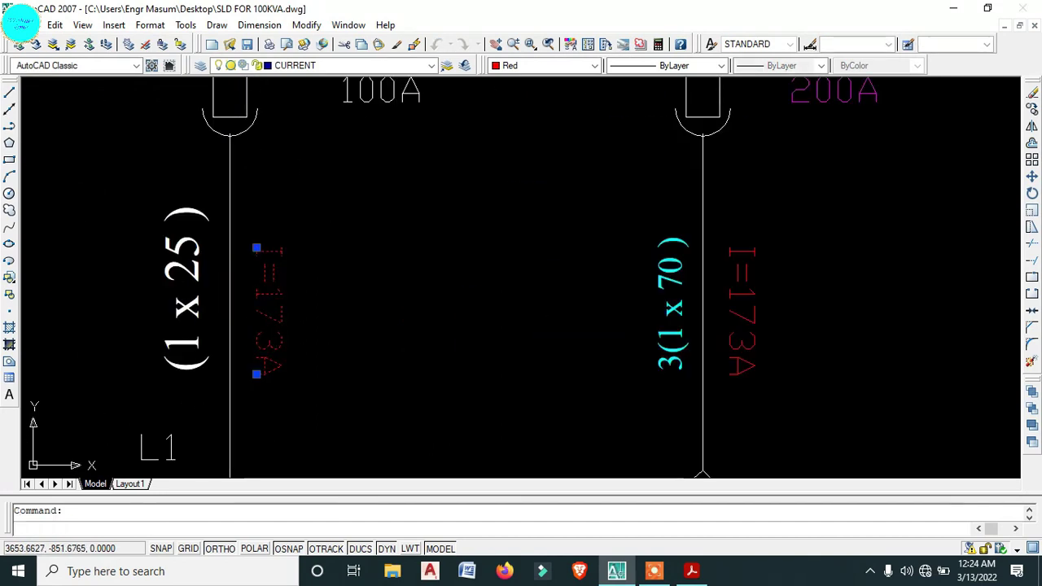
- Edit the copied I=173A current label beside the L1 feeder to read I=18A
double_click(259, 358)
left_click(225, 363)
left_click_drag(214, 363, 231, 363)
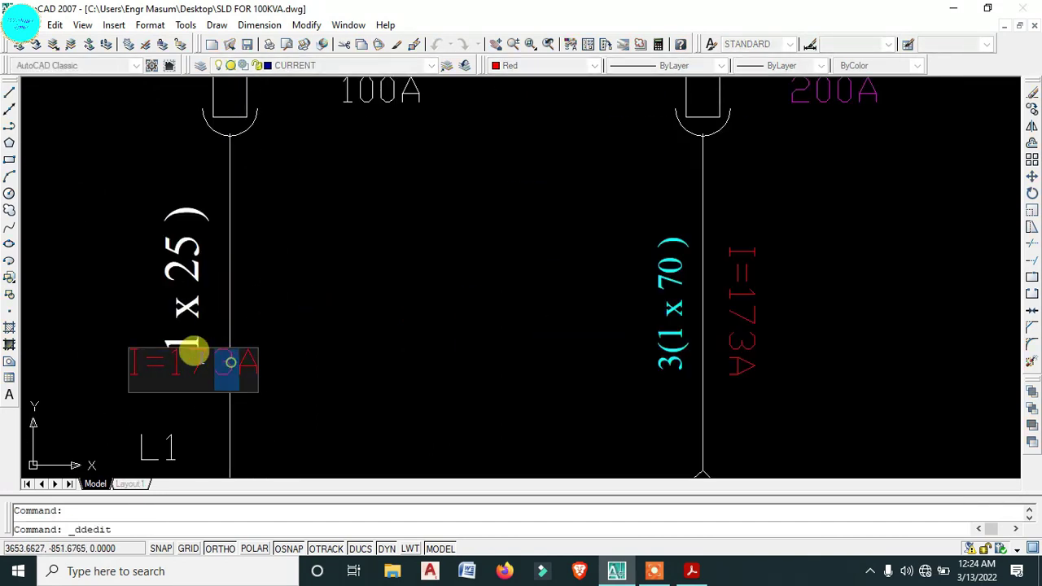
left_click(175, 355)
type("1")
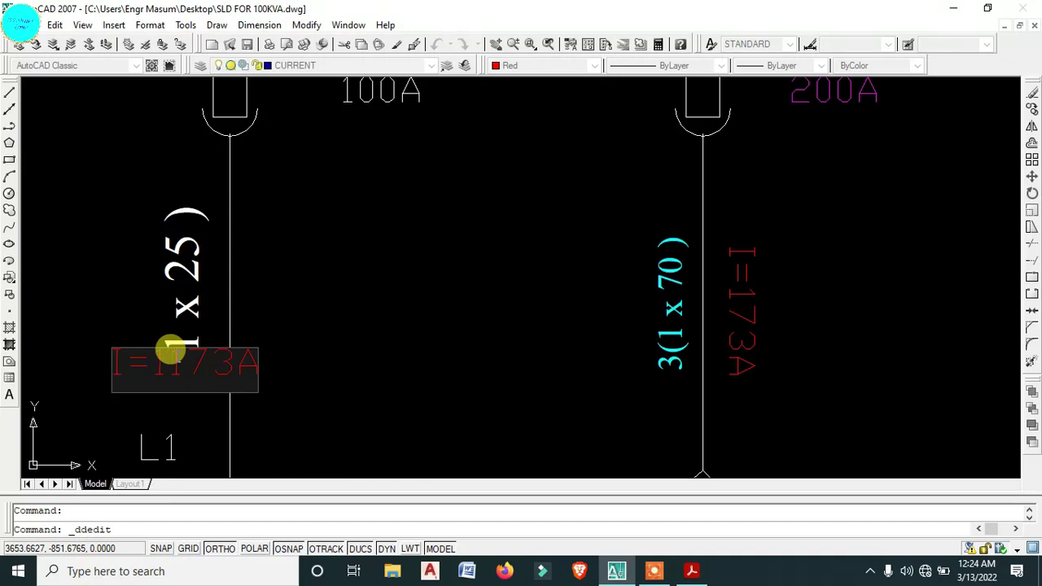
type("8")
left_click_drag(238, 364, 139, 360)
left_click(129, 362)
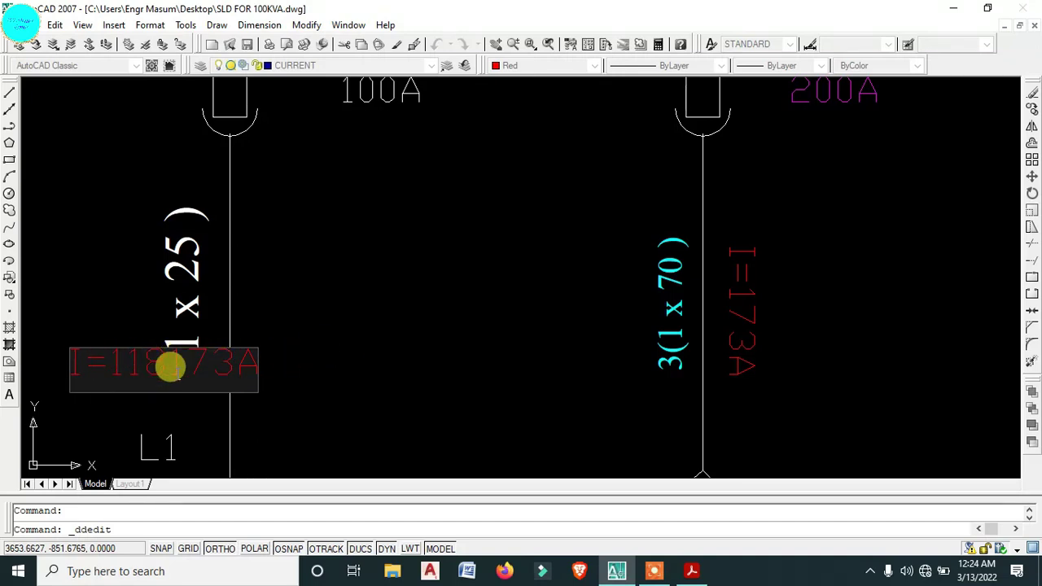
type("18")
left_click_drag(239, 363, 84, 367)
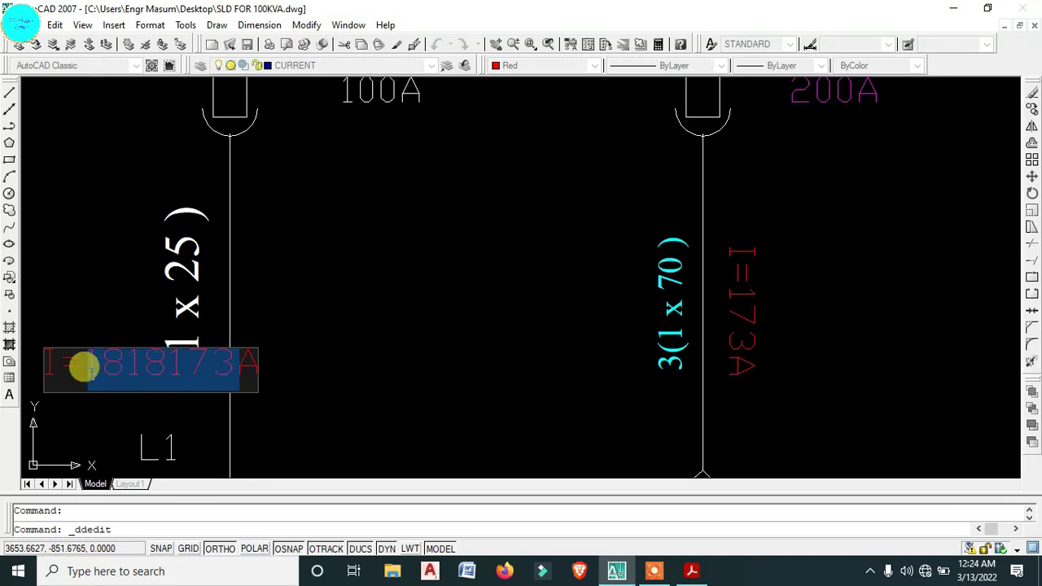
type("18")
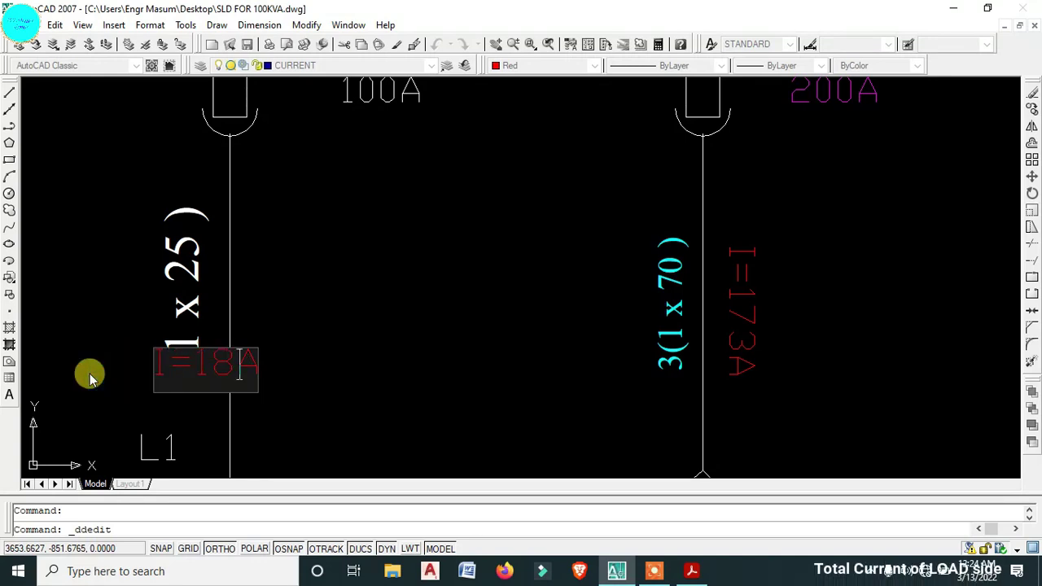
key("Return")
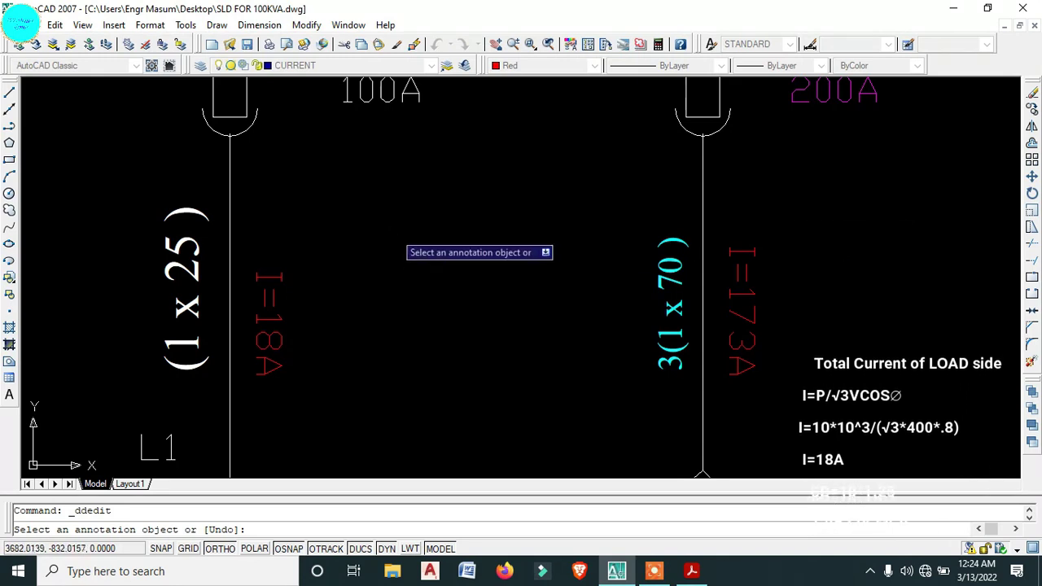
key("Escape")
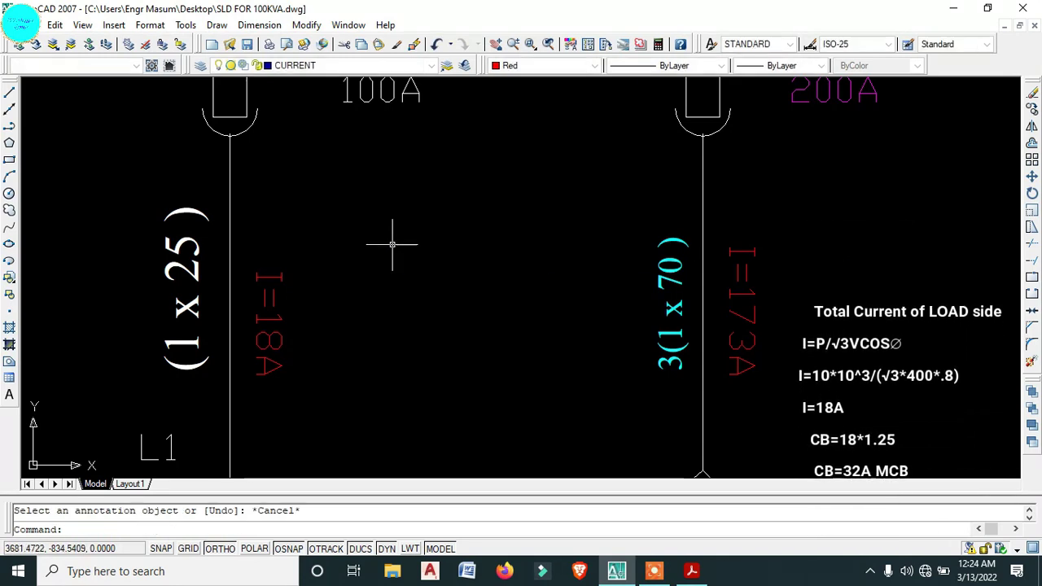
scroll(391, 239, "down", 2)
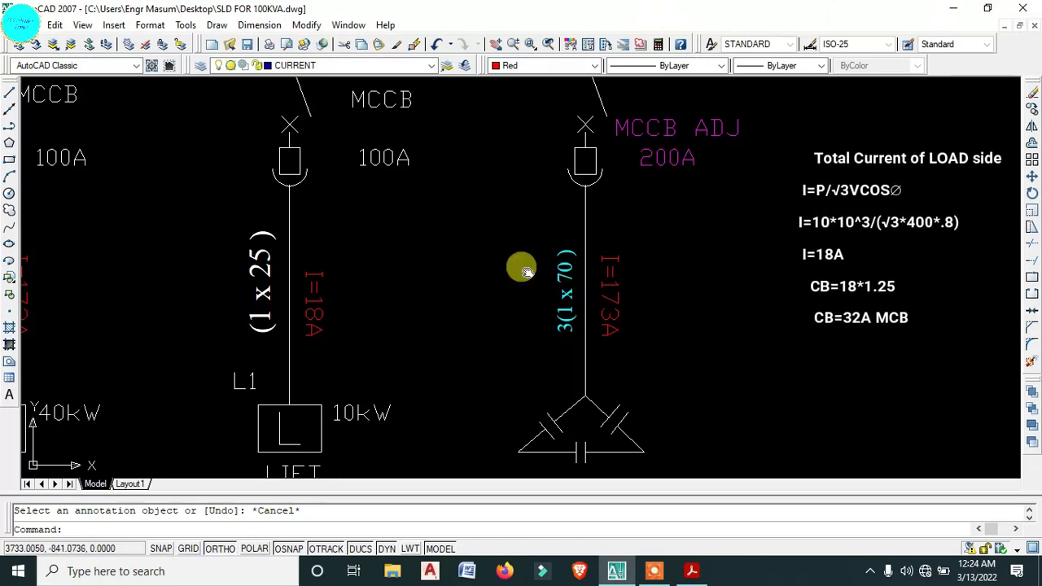
middle_click_drag(523, 272, 743, 264)
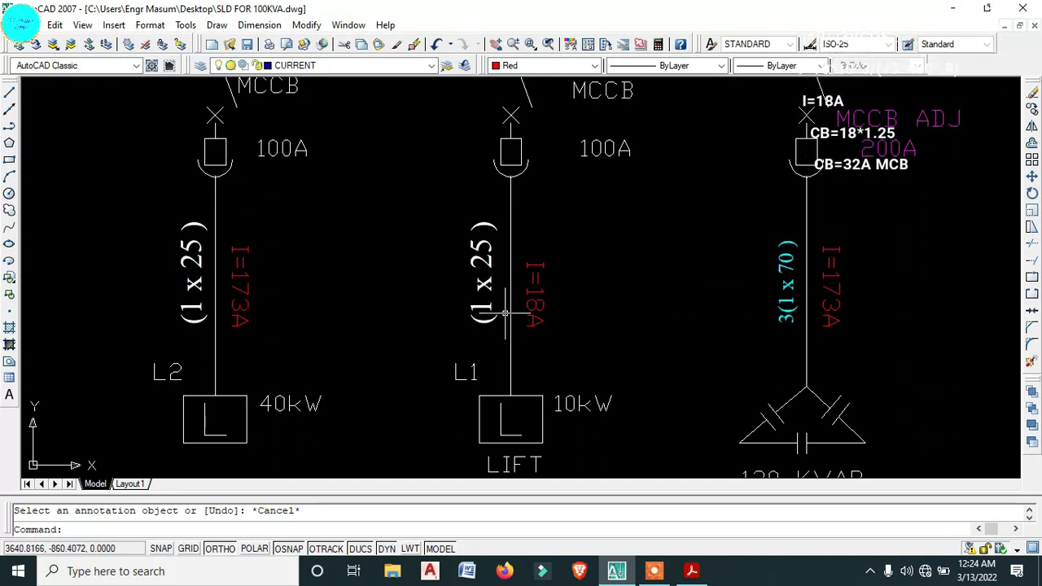
middle_click_drag(565, 252, 565, 263)
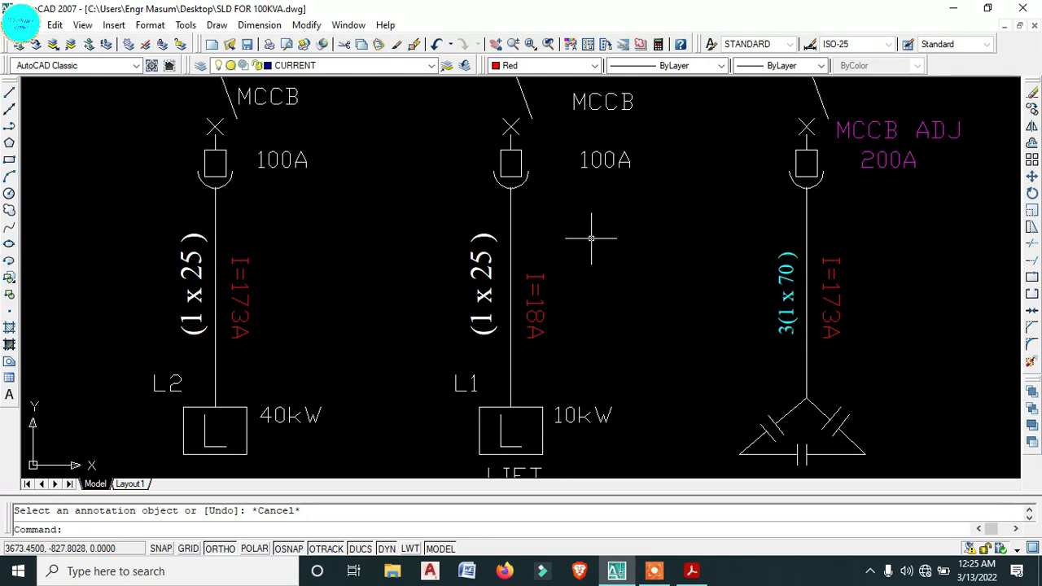
- Change the middle feeder's breaker rating label from 100A to 32A
middle_click_drag(594, 226, 599, 319)
left_click(602, 252)
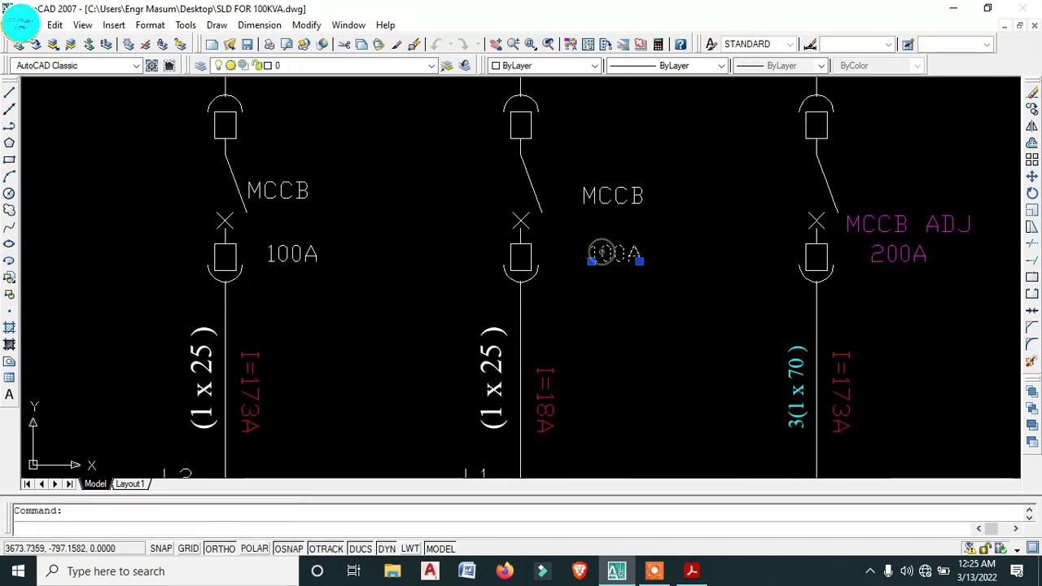
double_click(606, 254)
left_click_drag(630, 253, 578, 252)
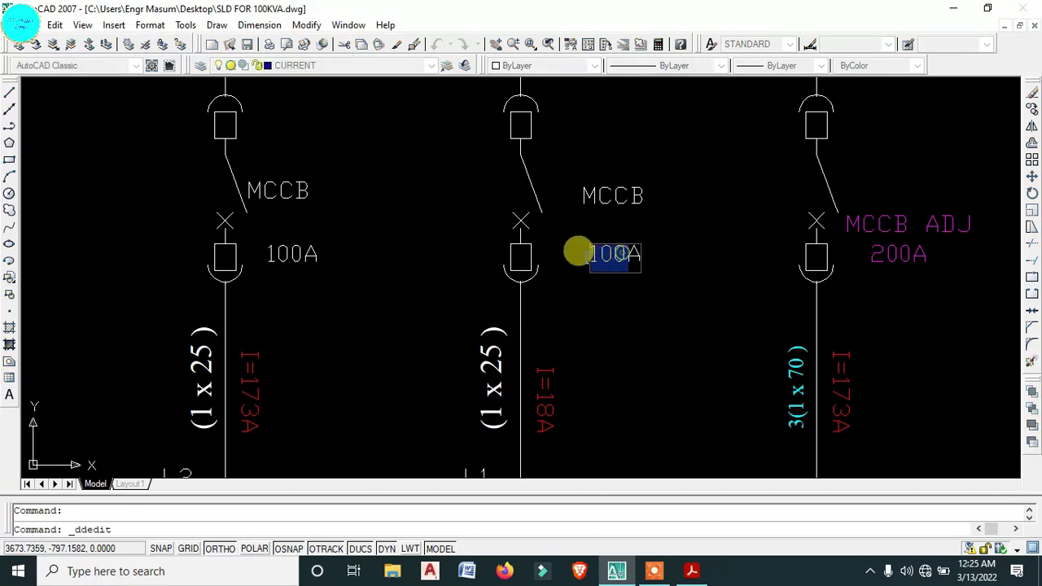
type("32A")
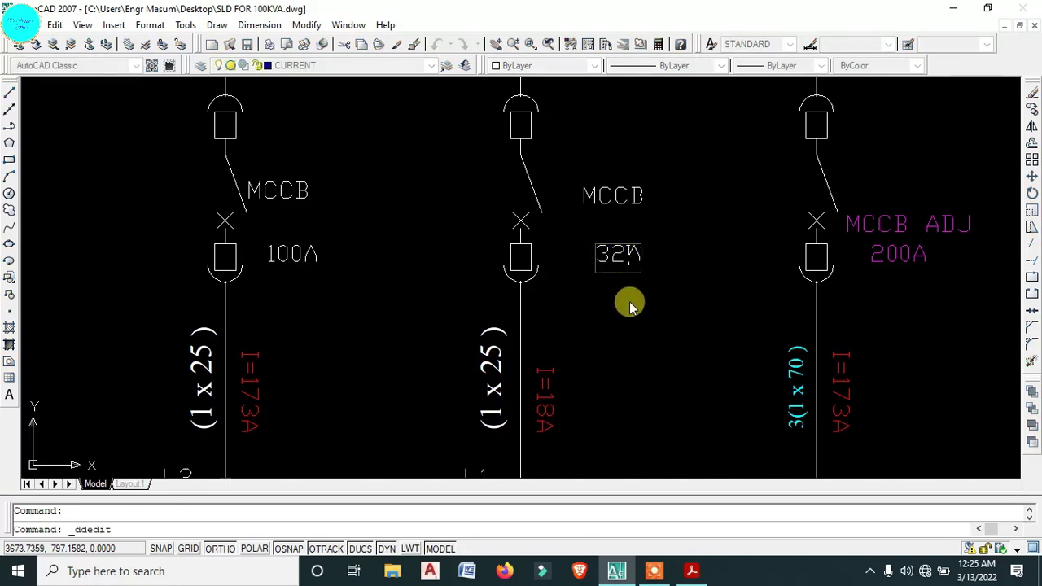
key("Return")
key("Escape")
- Move the middle feeder's MCCB label slightly lower, nearer the 32A label
left_click(637, 202)
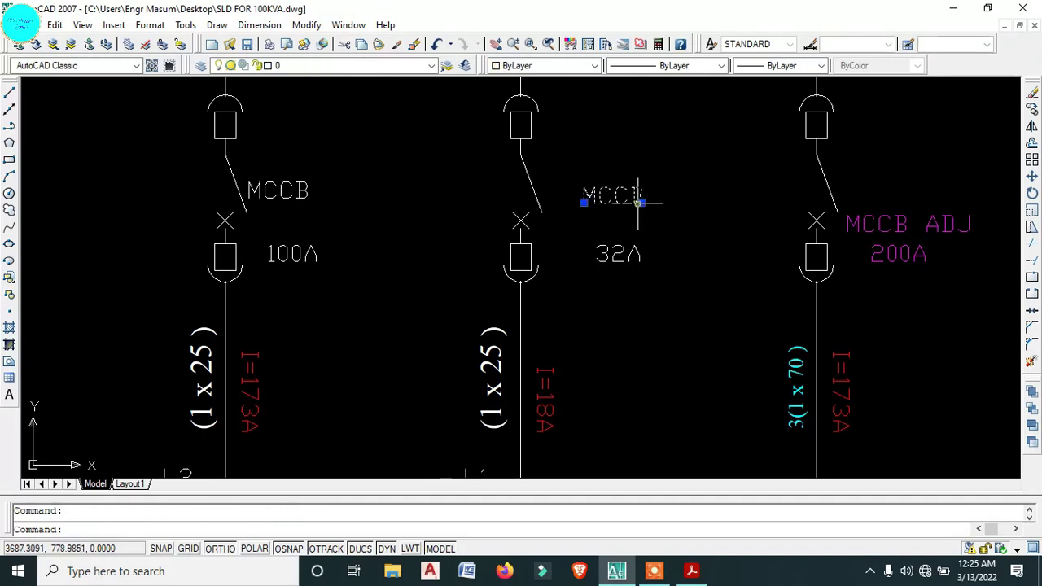
key("Return")
left_click(649, 242)
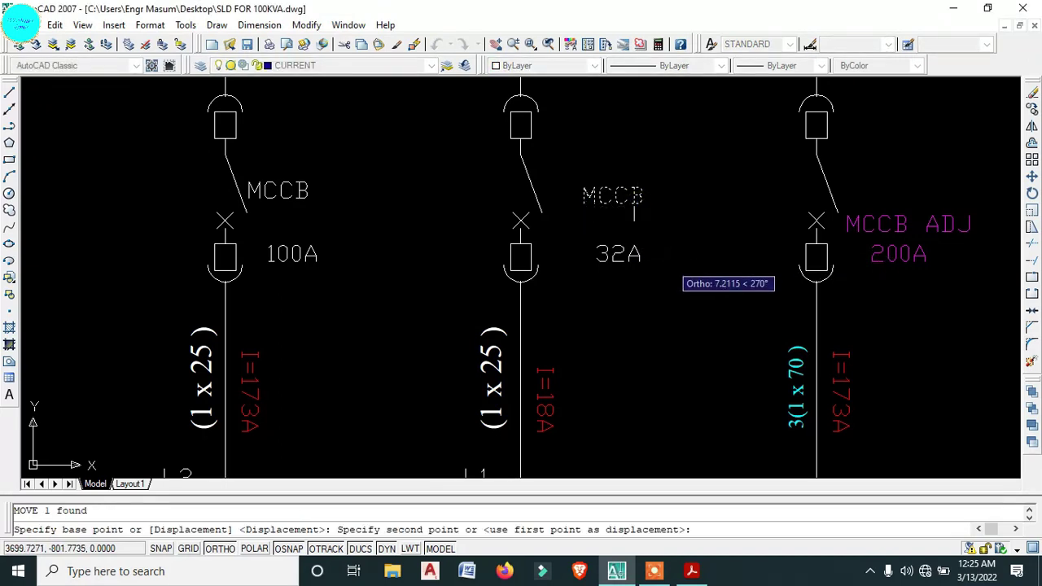
left_click(651, 261)
- Match the MCCB and 32A labels to the magenta MCCB ADJ text properties
left_click(989, 241)
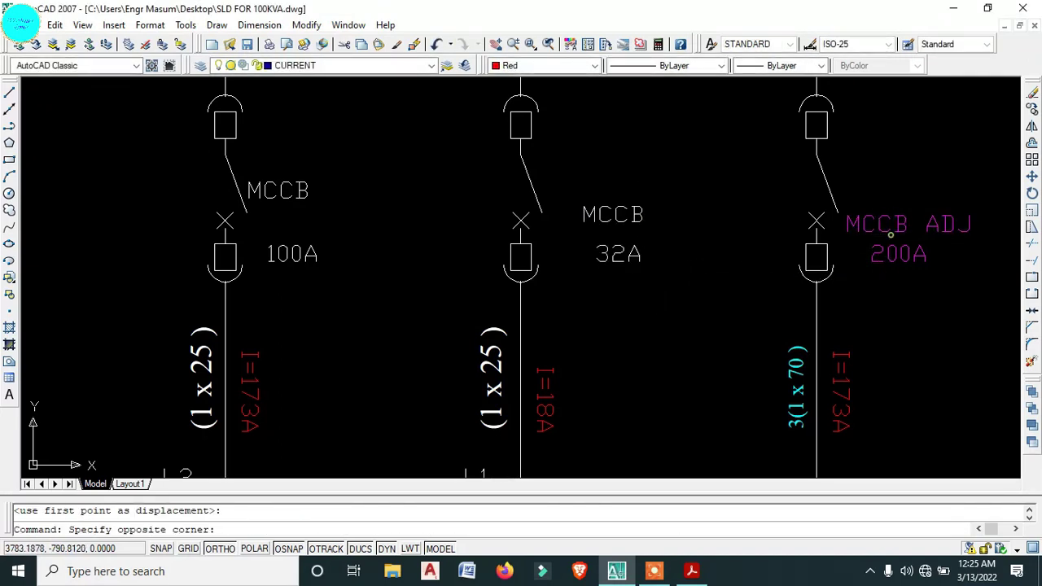
left_click(851, 205)
type("MCCB ")
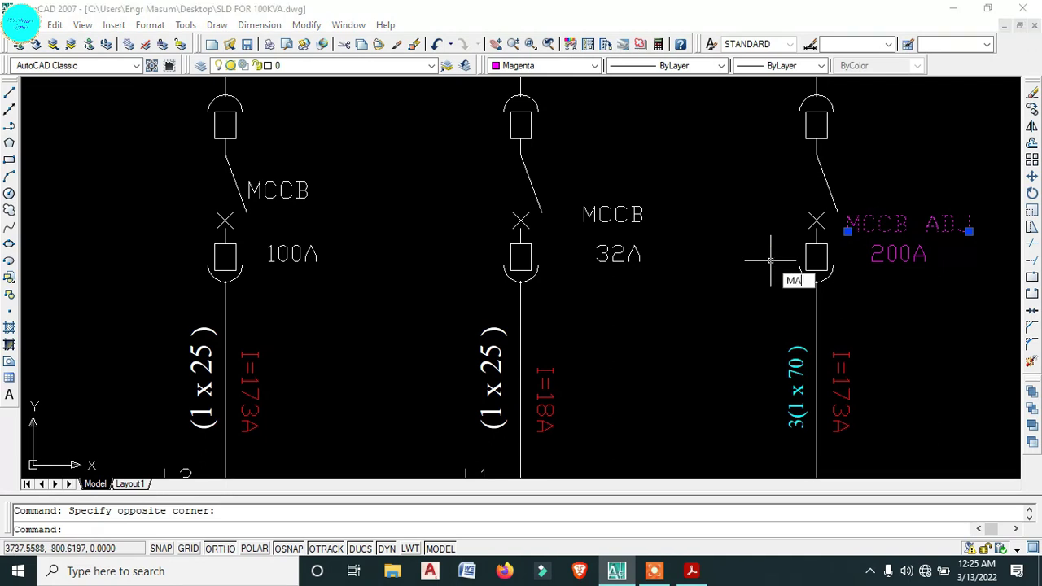
type("A")
key("Return")
left_click(721, 295)
left_click(623, 209)
key("Escape")
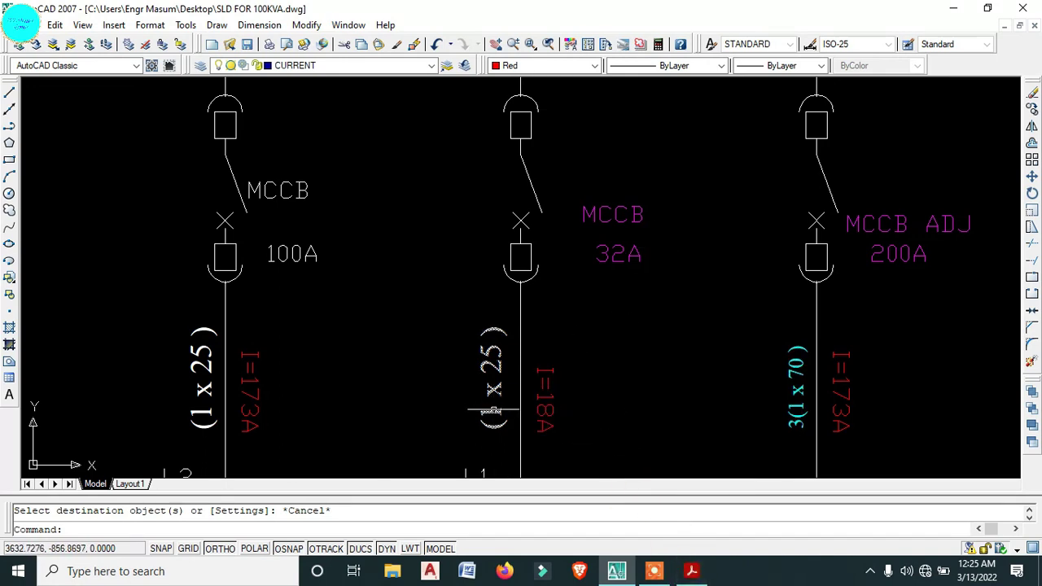
- Edit the middle feeder's (1 x 25) cable label to read 3(1 x 4)
left_click(492, 411)
double_click(493, 411)
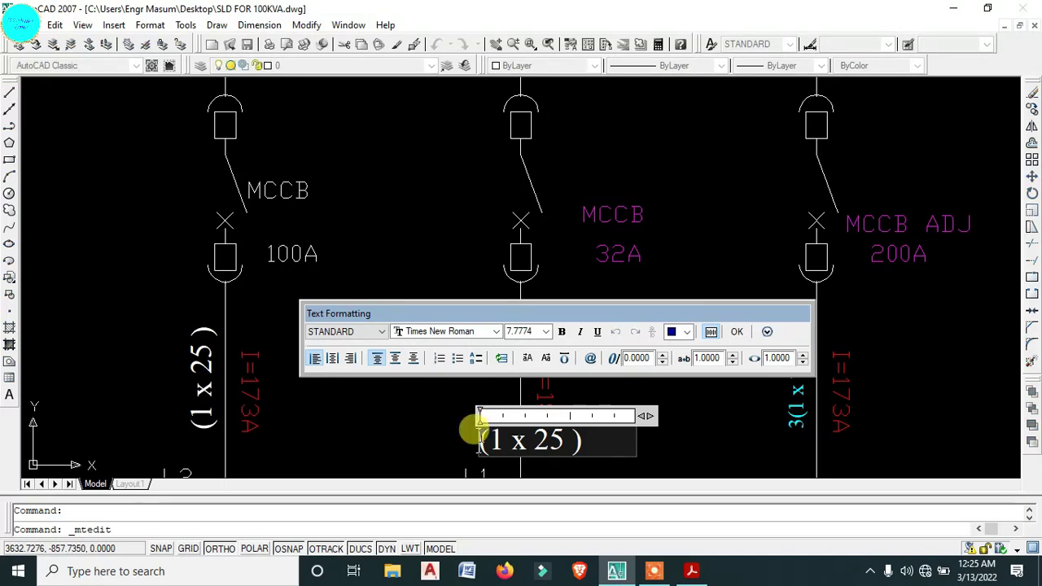
type("3")
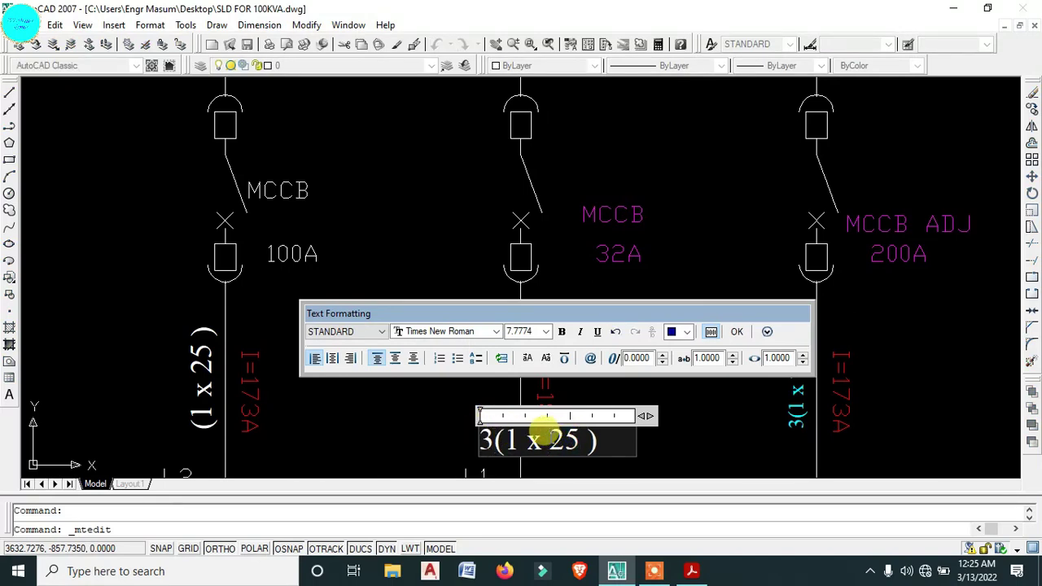
type("4")
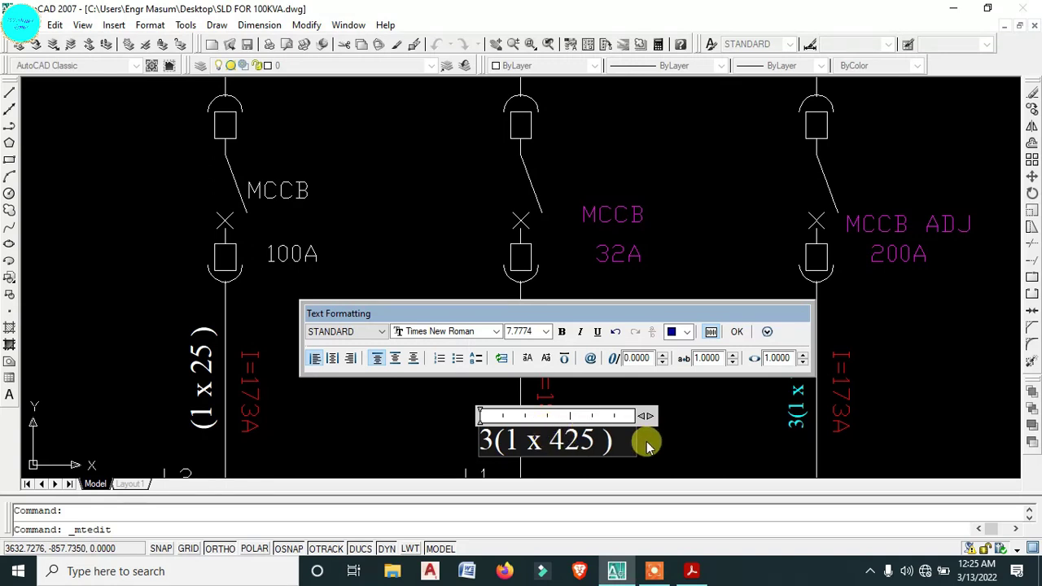
left_click(602, 441)
key("BackSpace")
key("BackSpace")
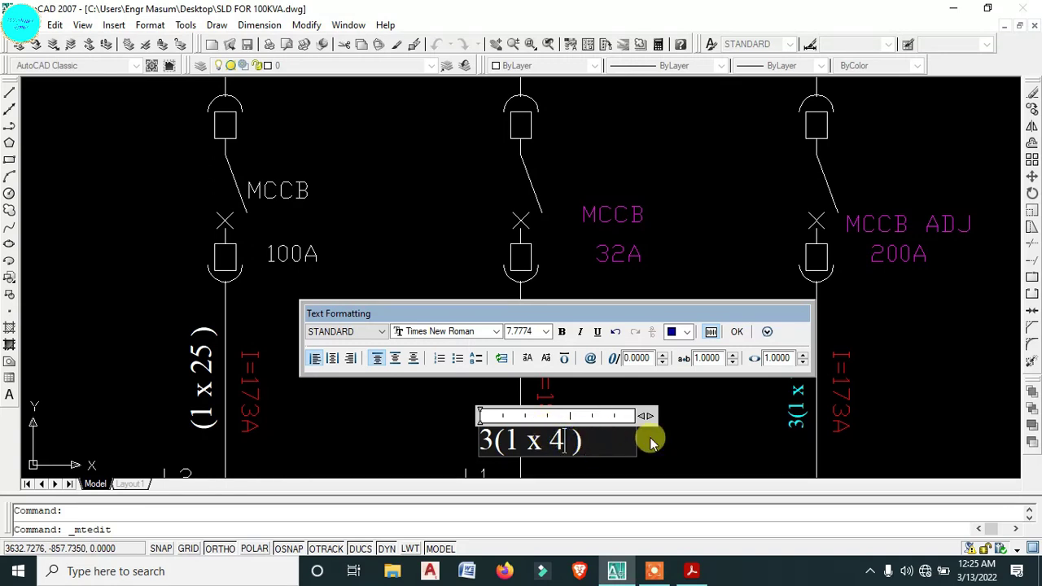
left_click(697, 430)
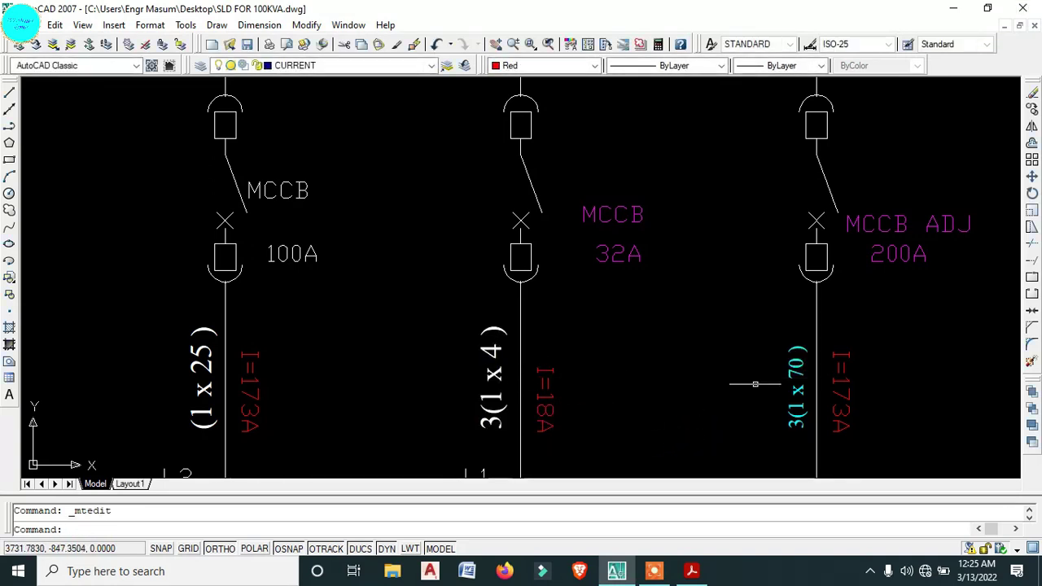
left_click(797, 388)
- Match the 3(1 x 4) and (1 x 25) labels to the cyan 3(1 x 70) label
double_click(788, 389)
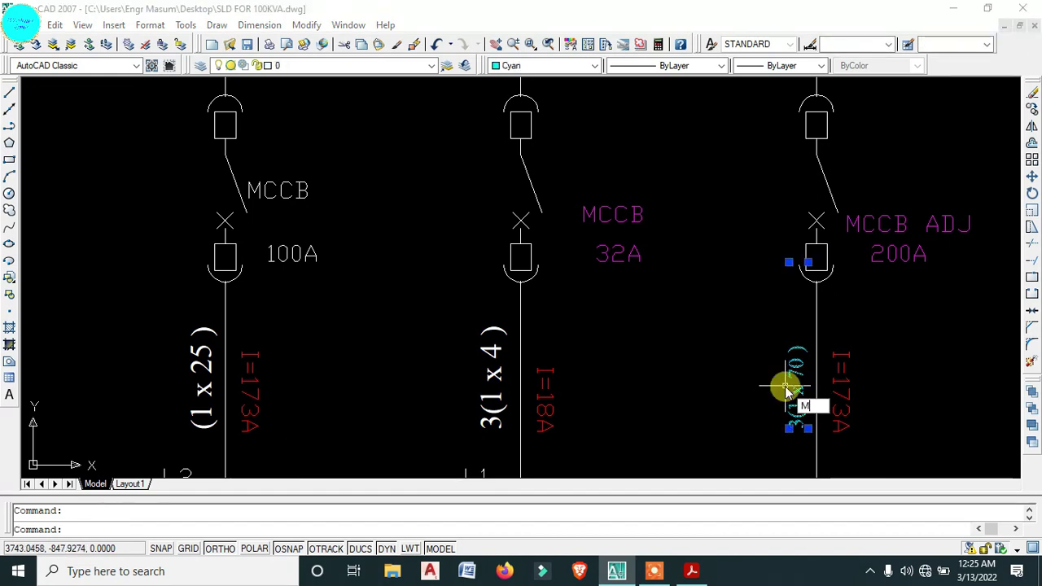
type("a")
key("Return")
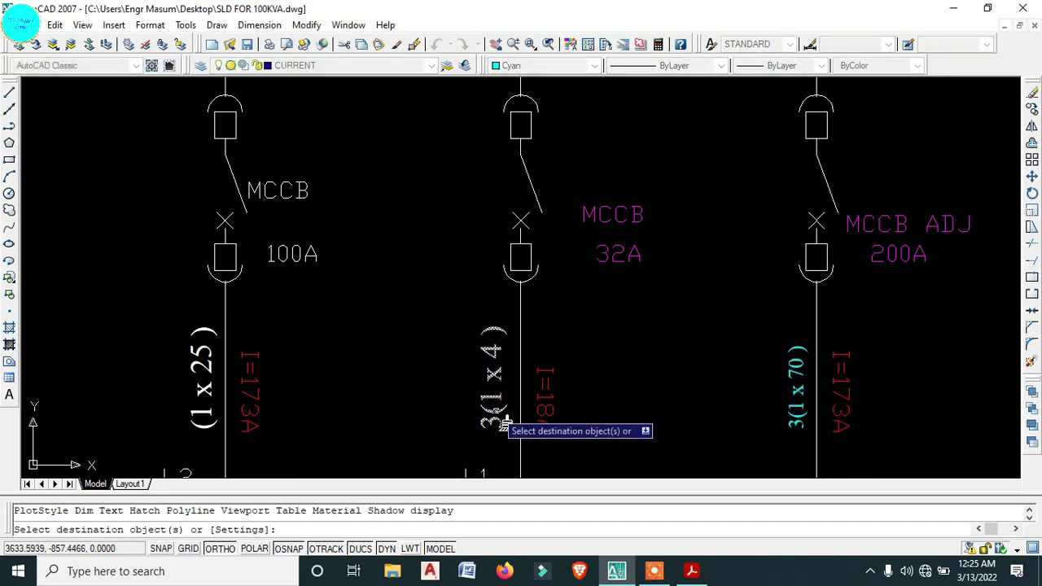
left_click(492, 411)
left_click(200, 379)
key("Escape")
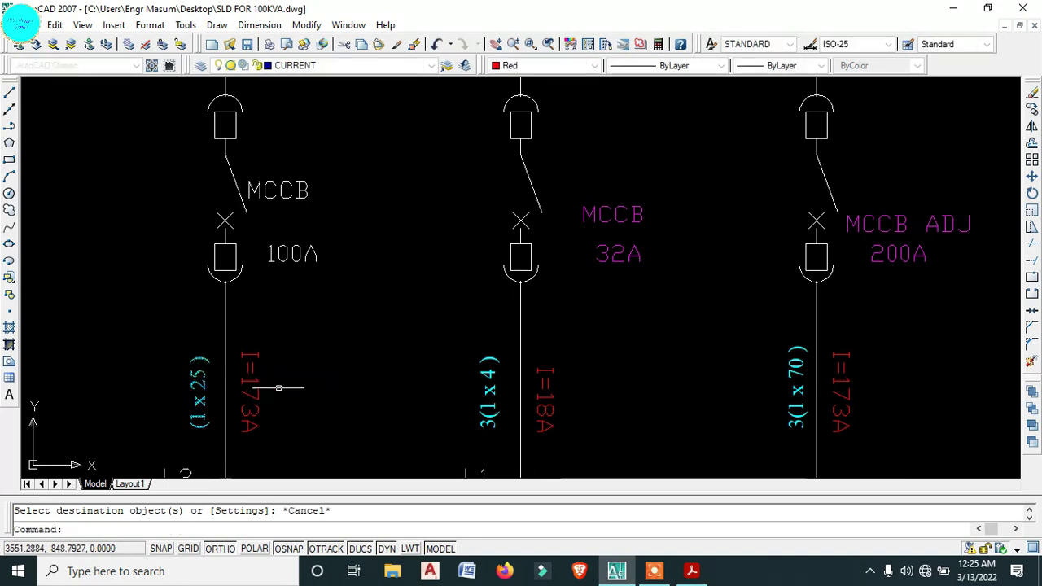
- Move the 3(1 x 4) label beside its feeder line
left_click(481, 411)
type("m")
key("Return")
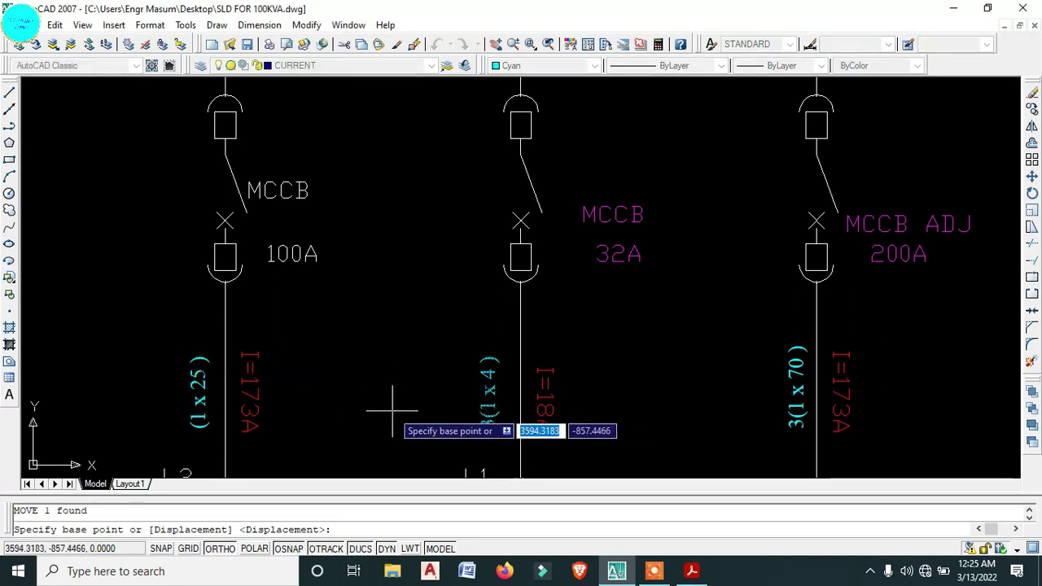
left_click(382, 411)
left_click(402, 410)
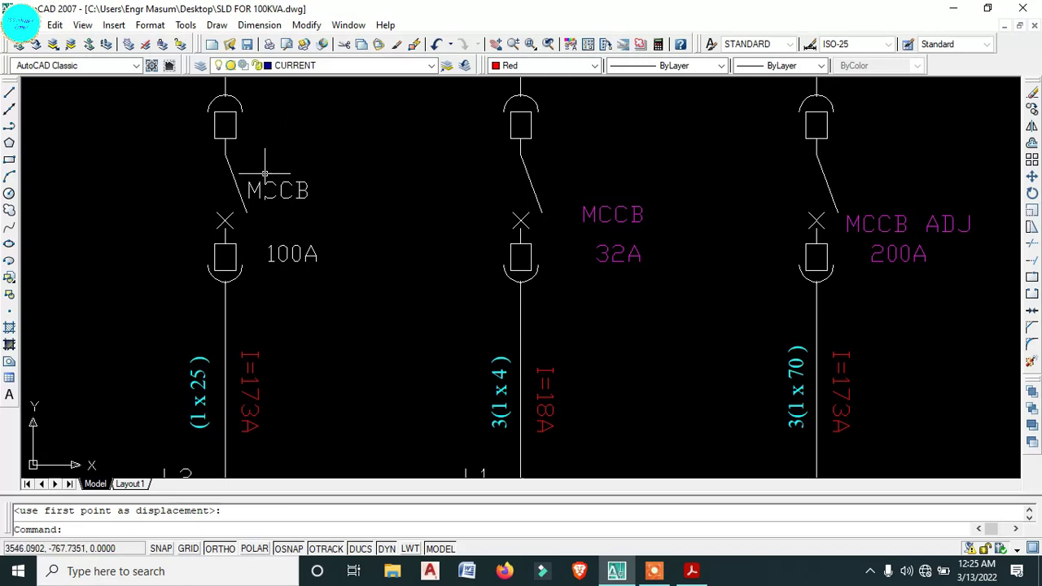
scroll(354, 314, "down", 4)
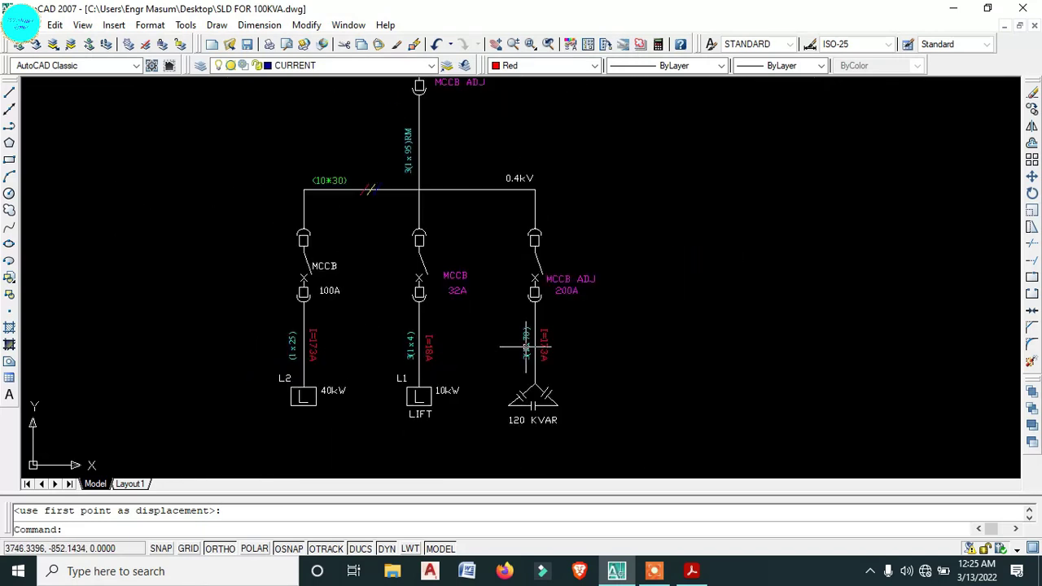
middle_click_drag(469, 325, 651, 331)
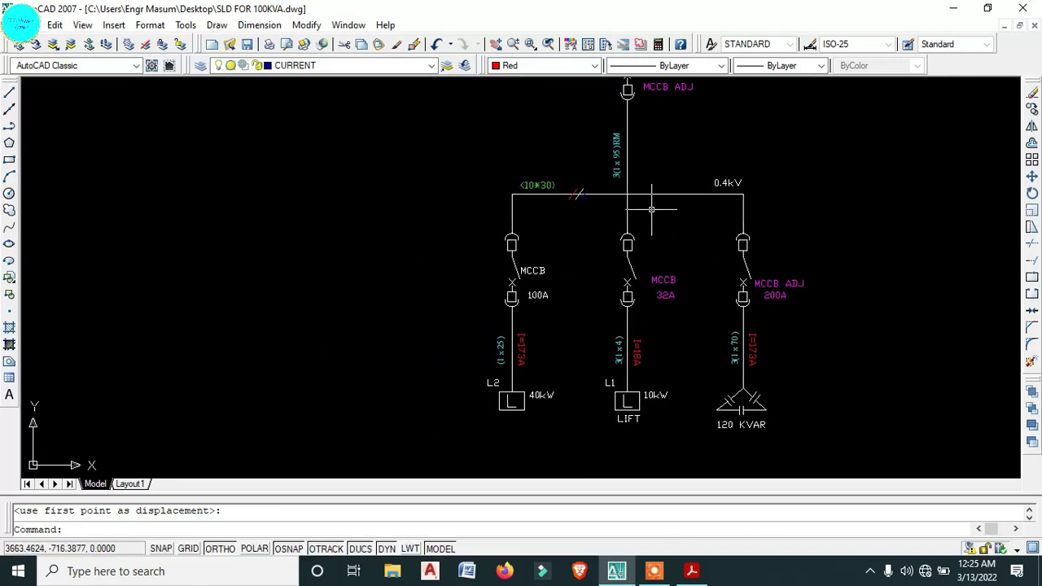
scroll(504, 196, "up", 3)
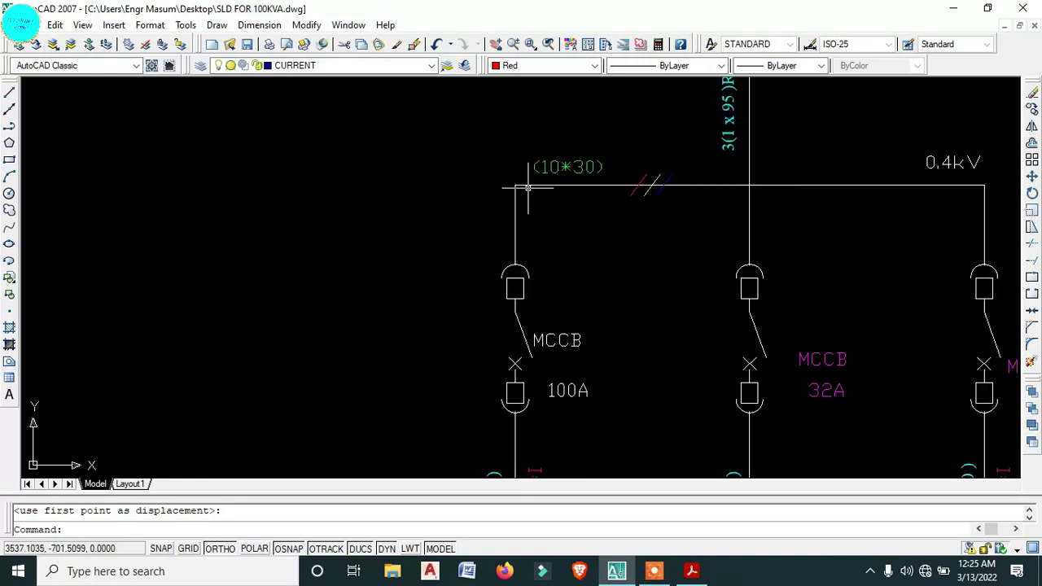
- Stretch the 0.4kV busbar's left endpoint far left, past the L2 feeder
left_click(527, 186)
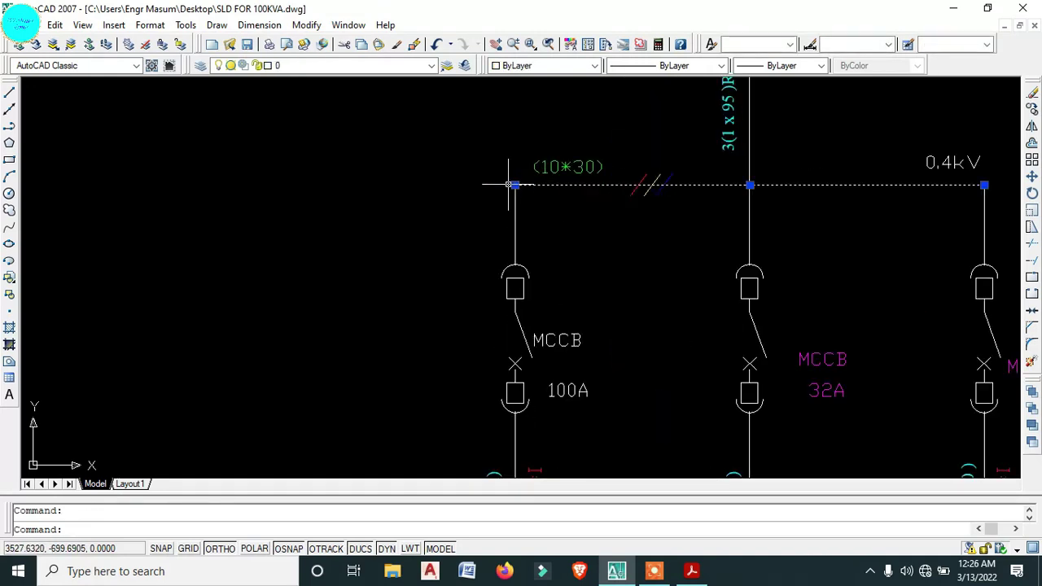
left_click(514, 186)
left_click(40, 185)
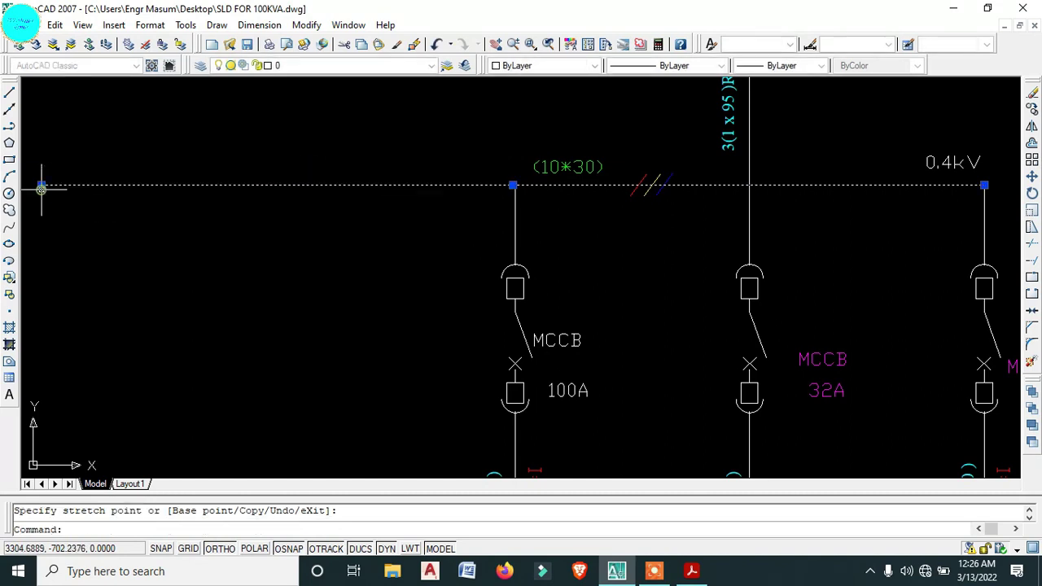
scroll(315, 258, "down", 4)
key("Escape")
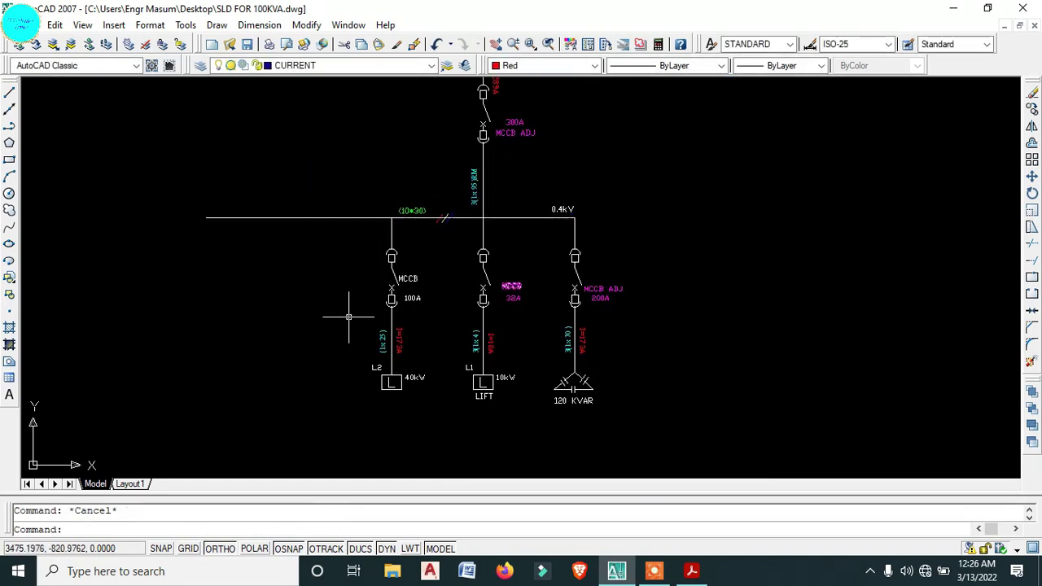
middle_click_drag(450, 286, 733, 279)
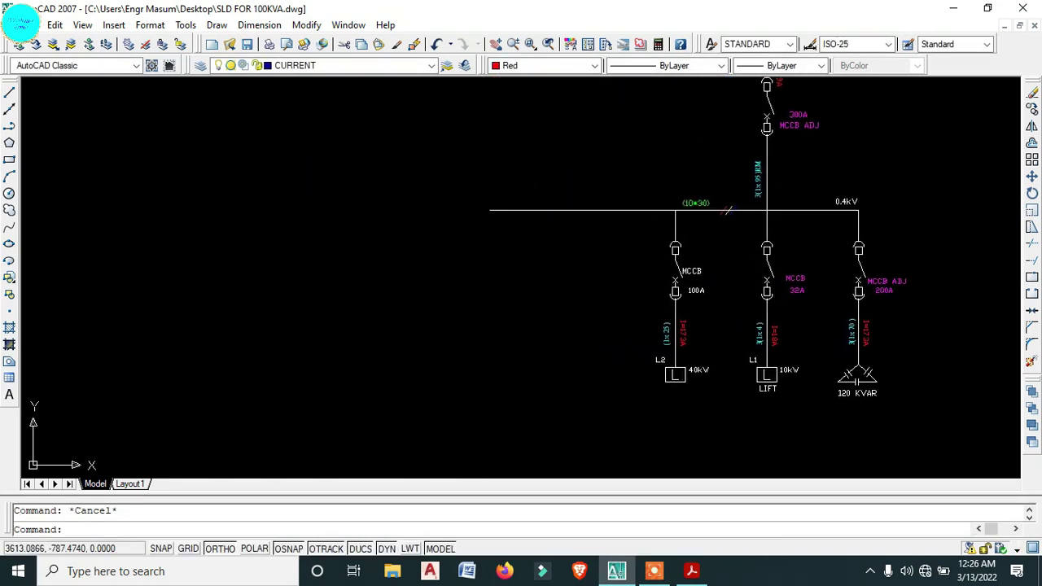
scroll(696, 368, "up", 3)
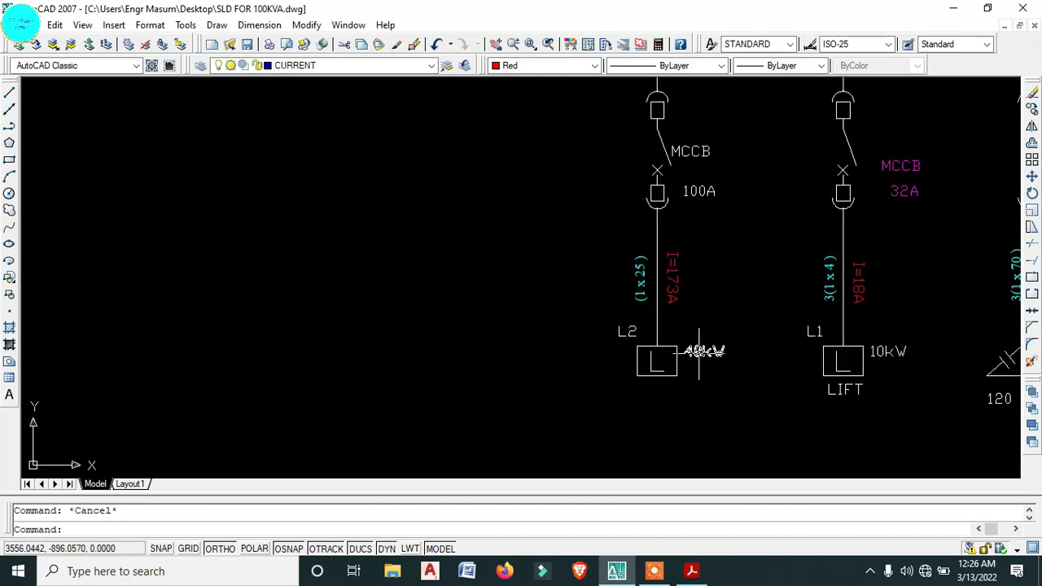
- Change the 40kW load label beside L2 to 10kW
left_click(699, 352)
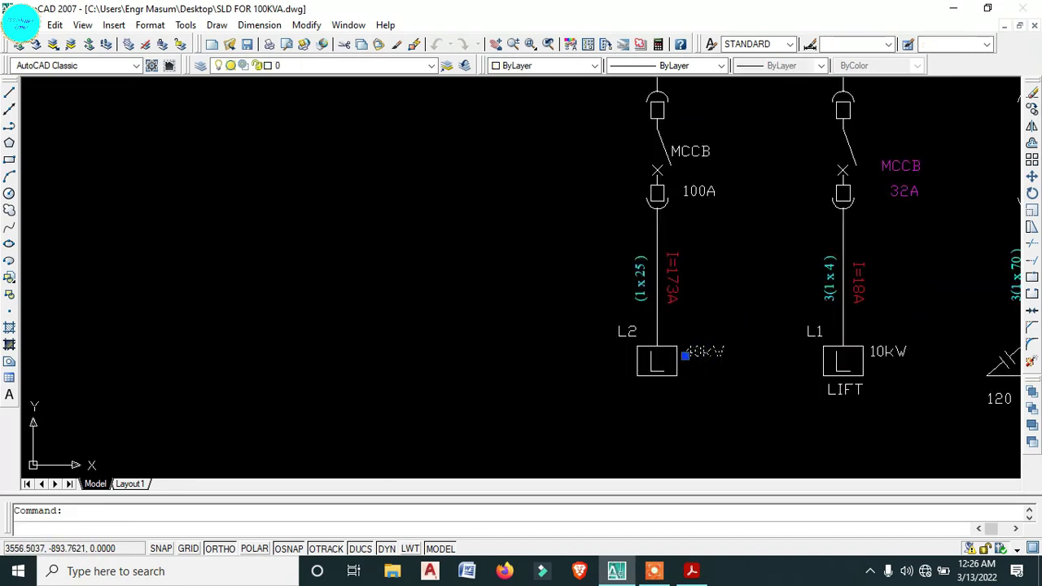
double_click(688, 352)
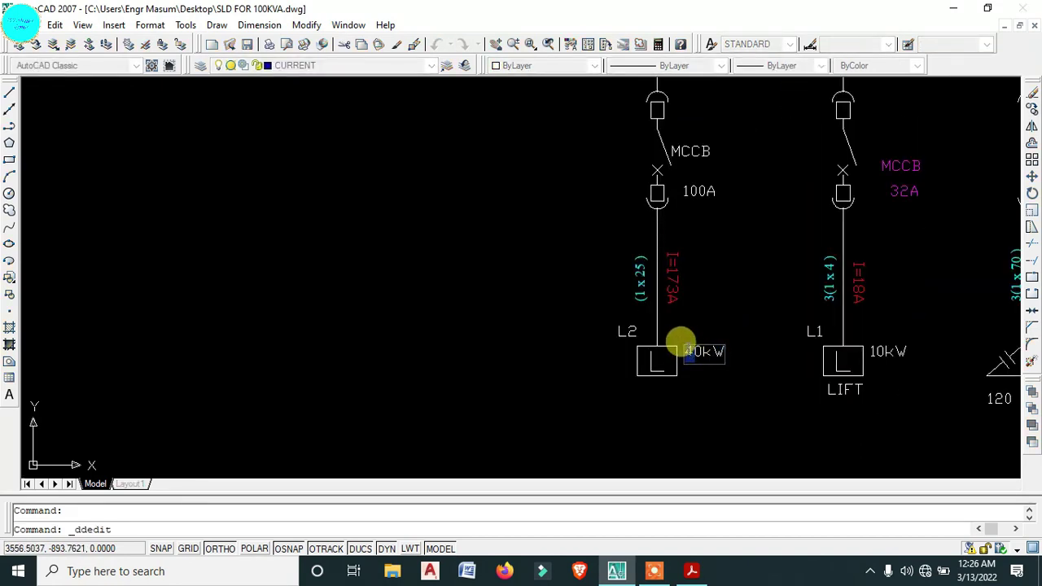
type("10kW")
key("Return")
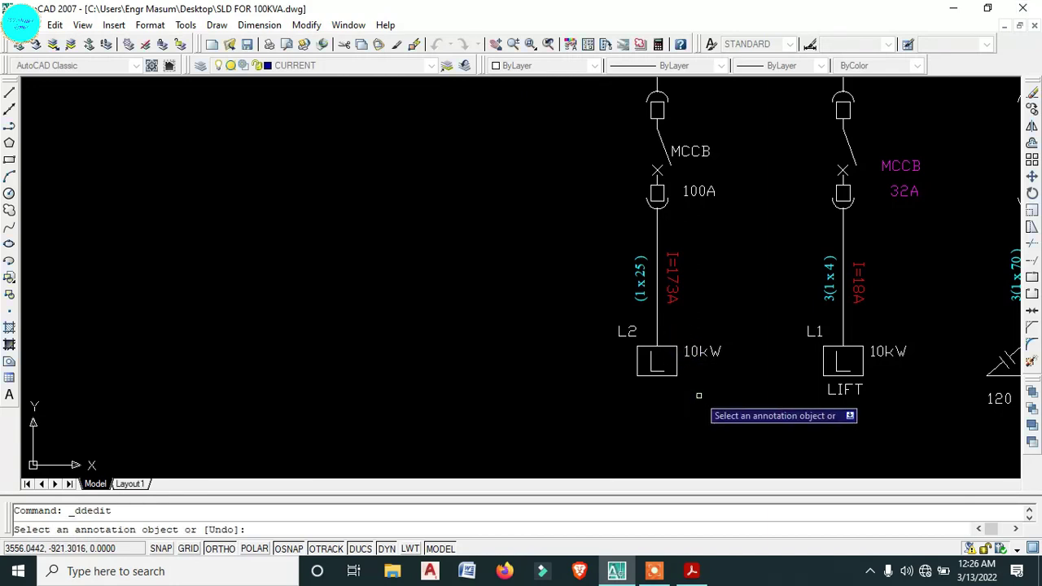
key("Escape")
- Erase the (1 x 25), 100A and MCCB labels from the L2 feeder
left_click(682, 291)
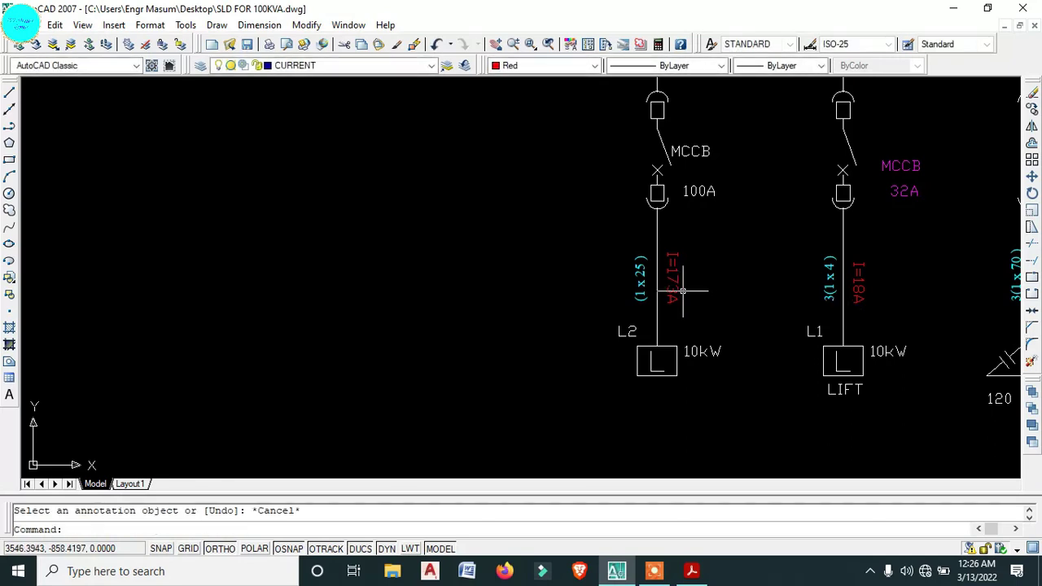
left_click(640, 291)
type("e")
key("Return")
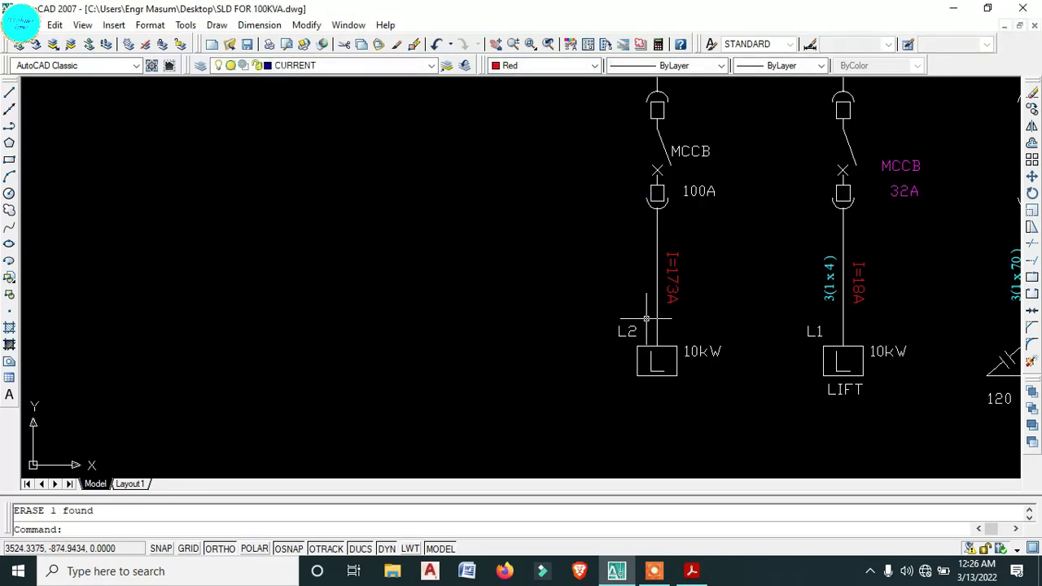
left_click(712, 192)
key("Delete")
left_click(698, 151)
key("Delete")
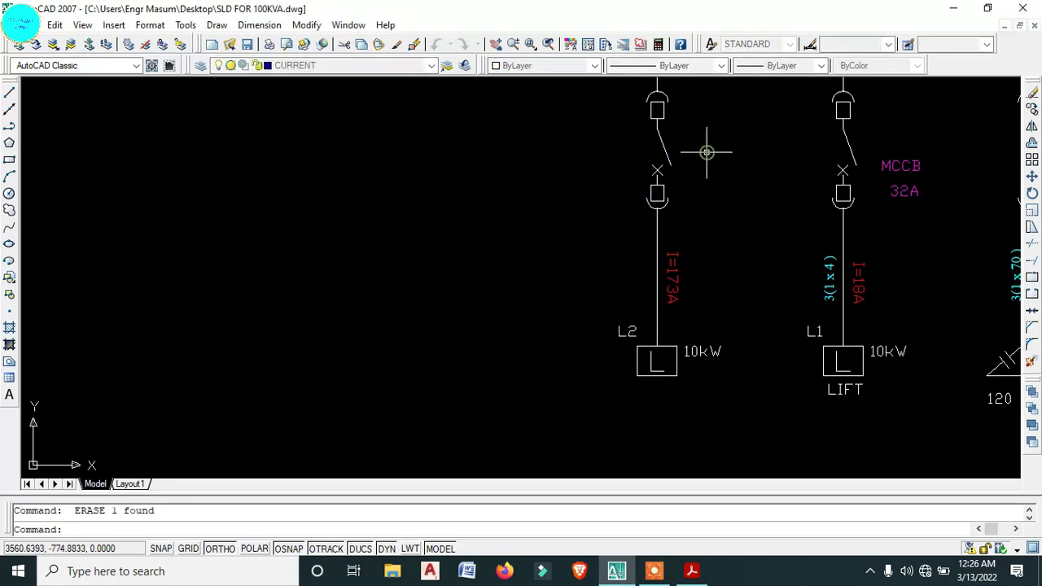
mouse_move(695, 134)
middle_mouse_down()
mouse_move(697, 273)
mouse_move(742, 167)
middle_mouse_up()
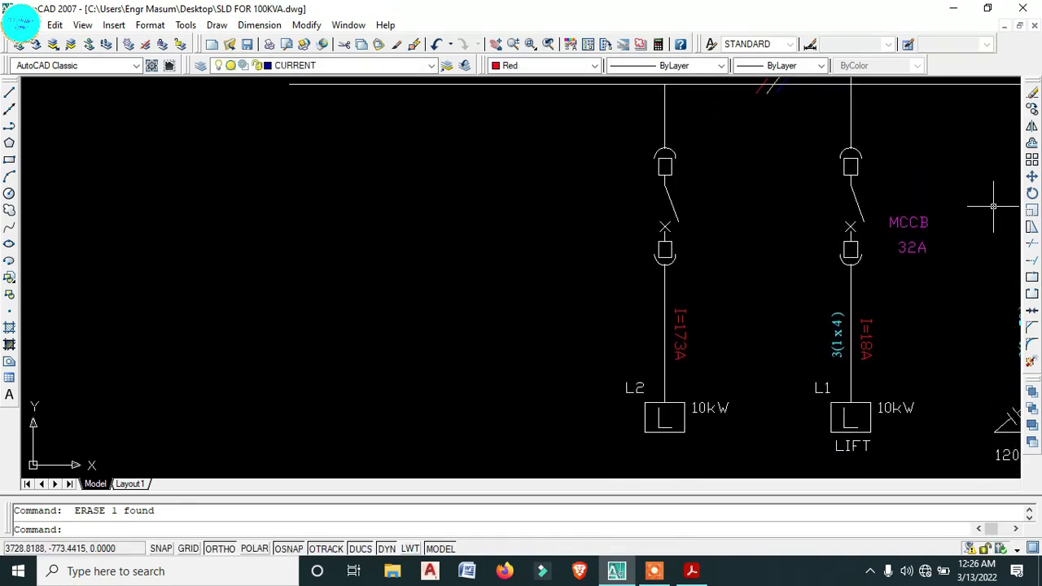
- Copy the L1 MCCB, 32A, 3(1x4) and I=18A labels onto the L2 feeder
left_click(960, 257)
left_click(891, 213)
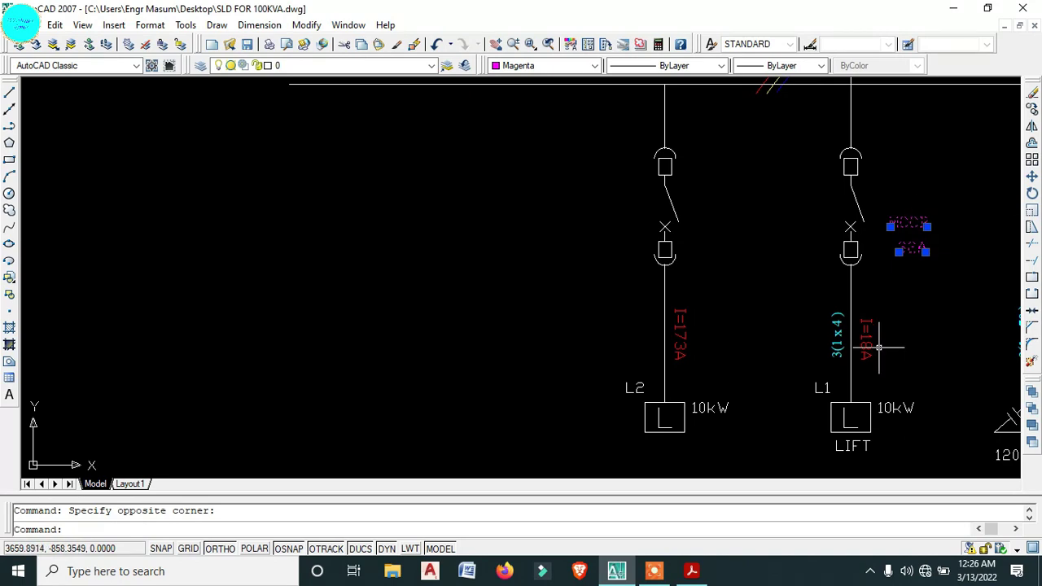
left_click(865, 337)
left_click(841, 350)
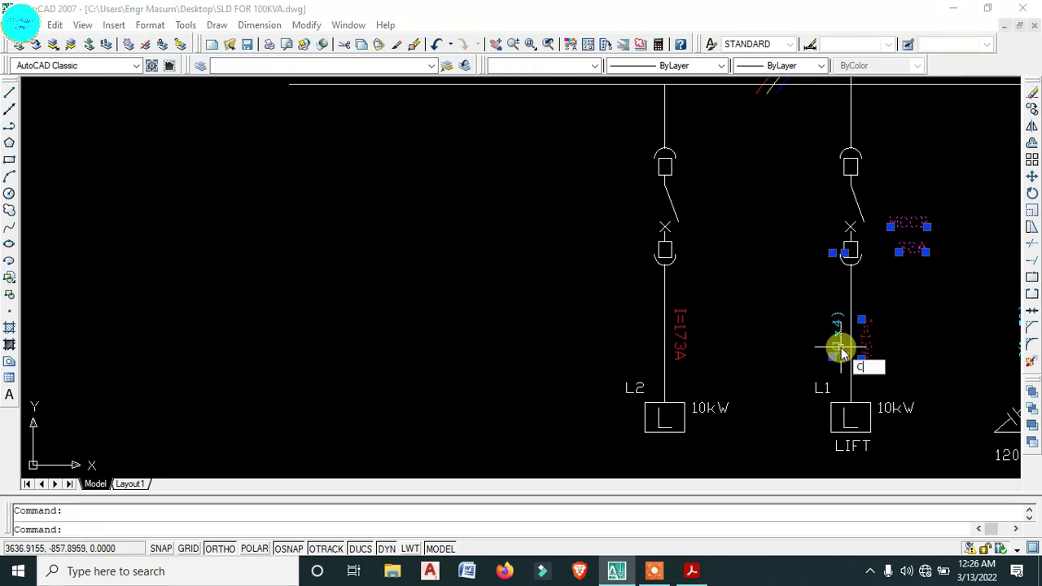
key("Return")
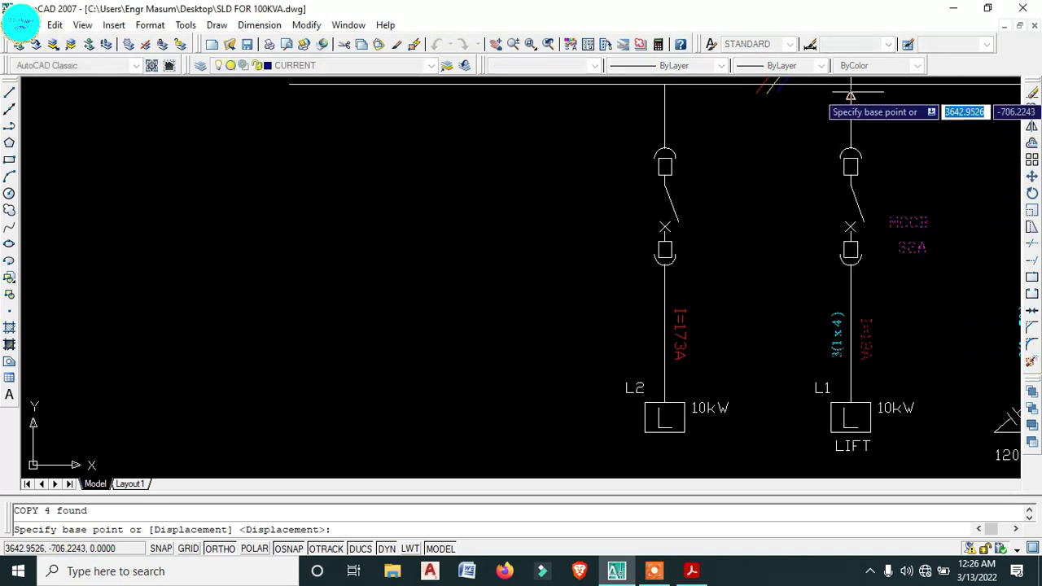
left_click(850, 84)
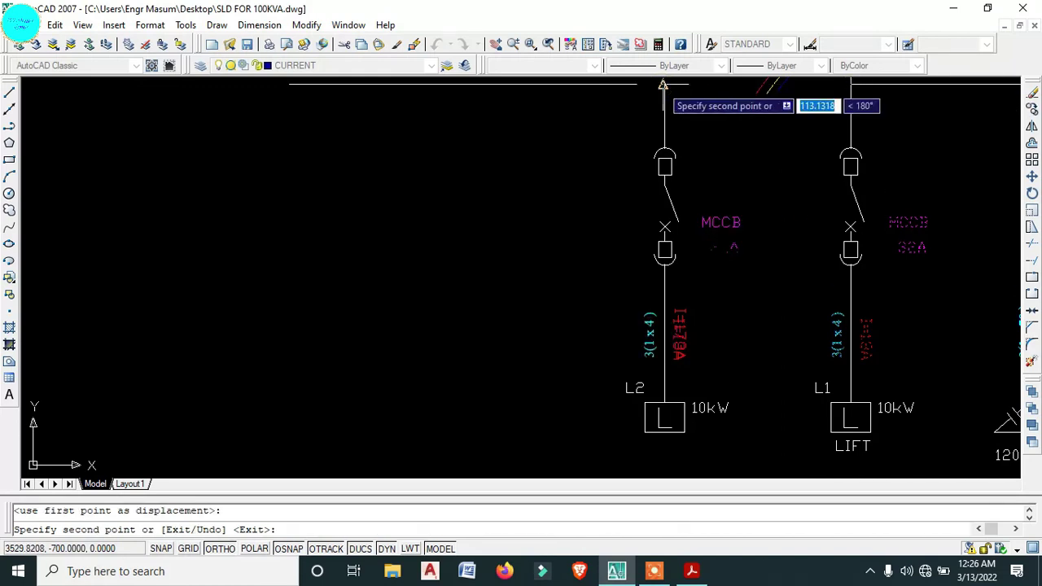
key("Escape")
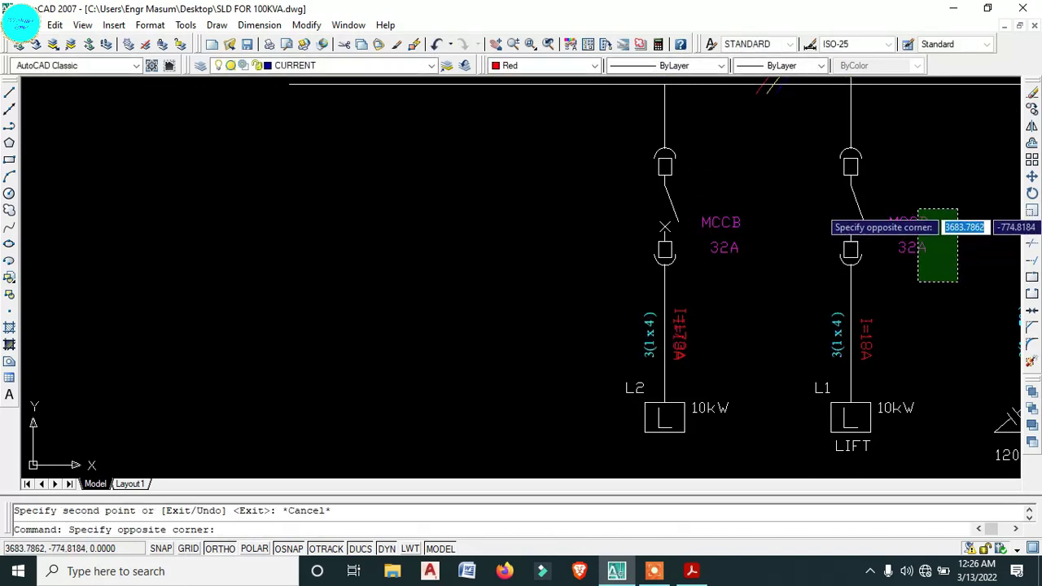
- Shift the MCCB and 32A breaker labels on both feeders slightly left
left_click(911, 202)
left_click(764, 280)
left_click(719, 204)
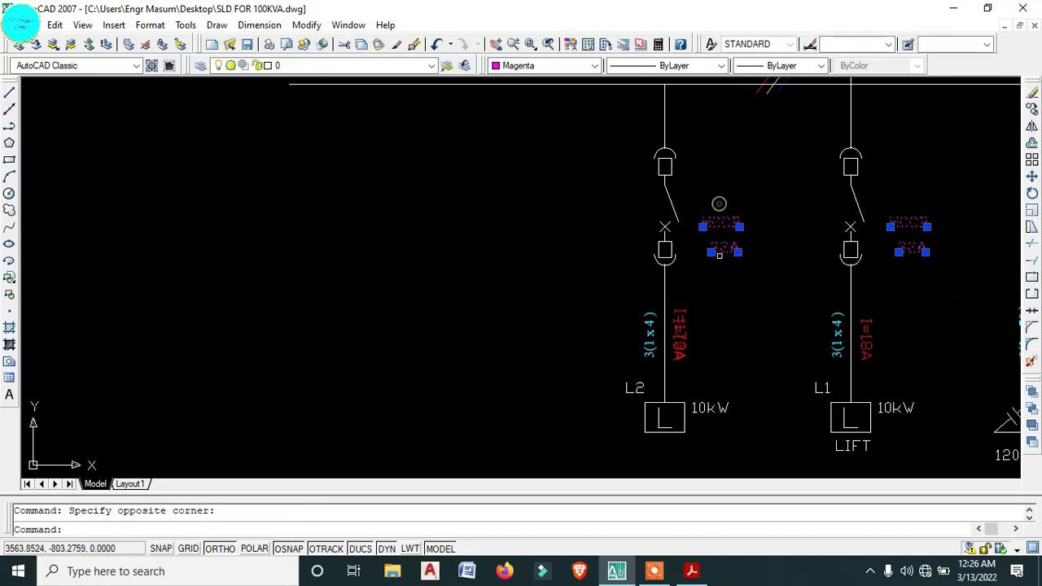
type("m")
key("Return")
left_click(745, 325)
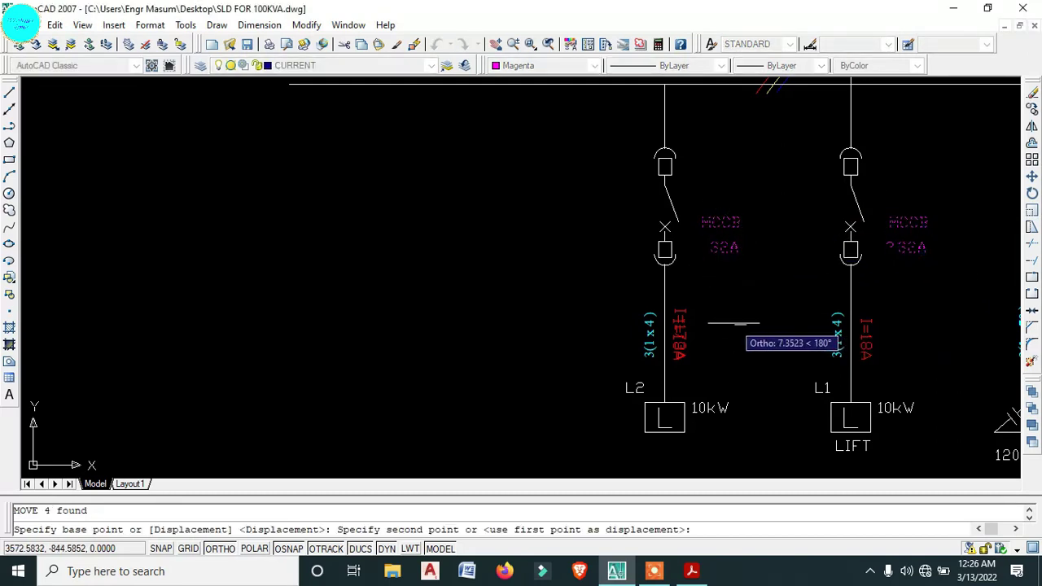
left_click(733, 324)
scroll(682, 352, "up", 3)
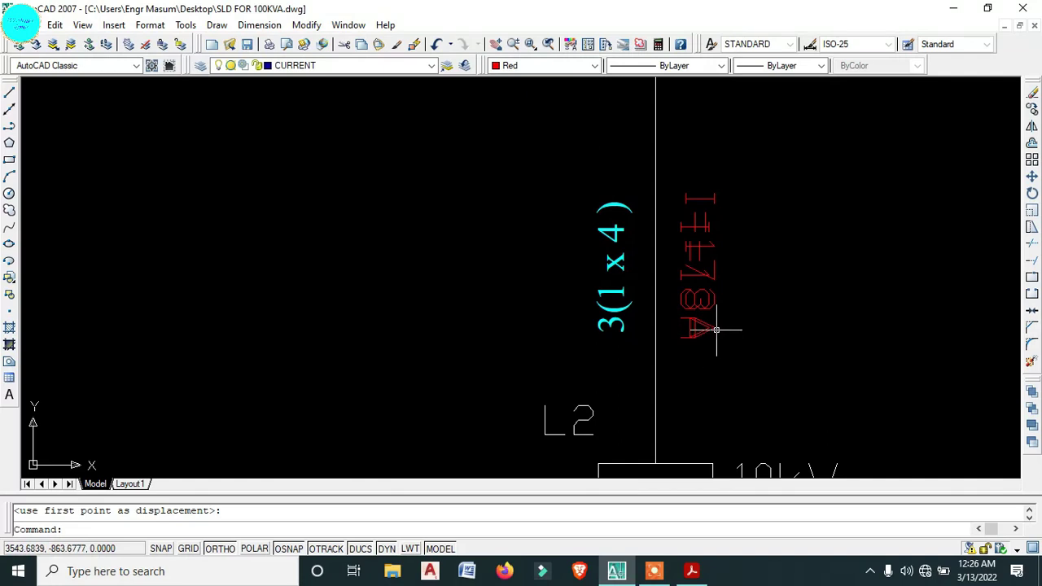
scroll(714, 326, "down", 3)
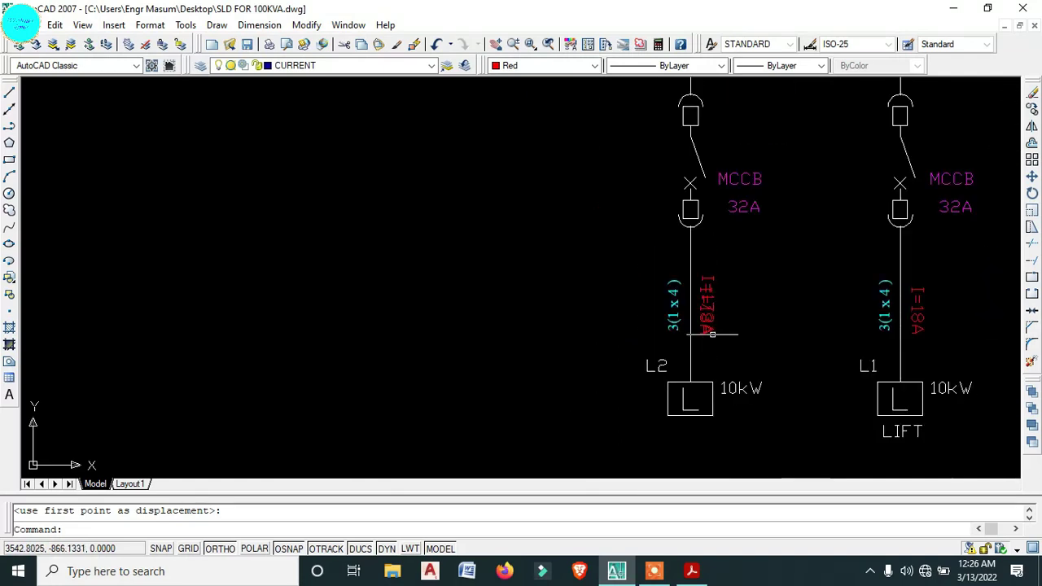
scroll(711, 325, "up", 4)
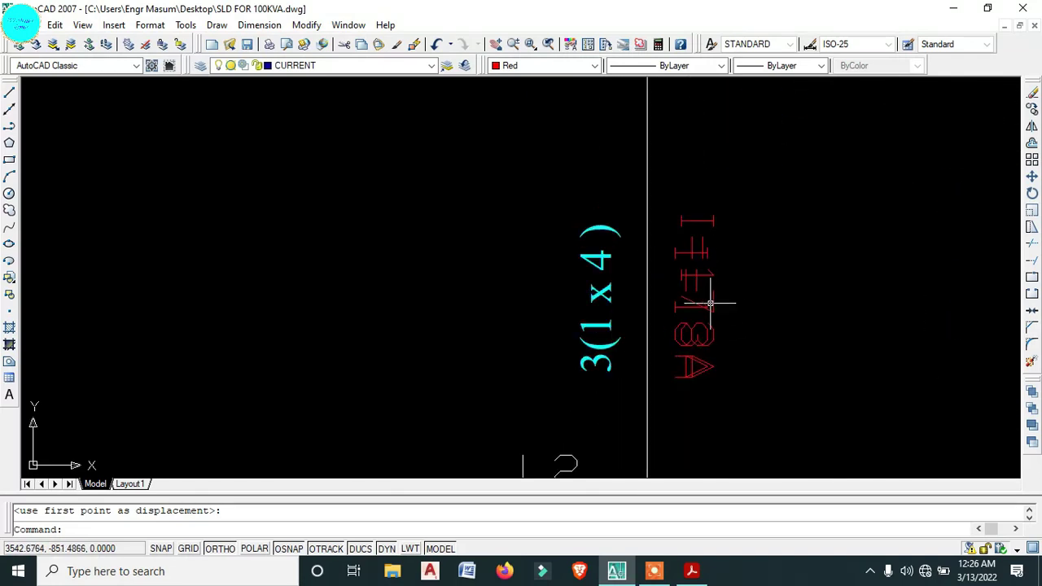
- Re-edit the red I=18A current label on the L2 feeder
left_click(676, 255)
double_click(676, 257)
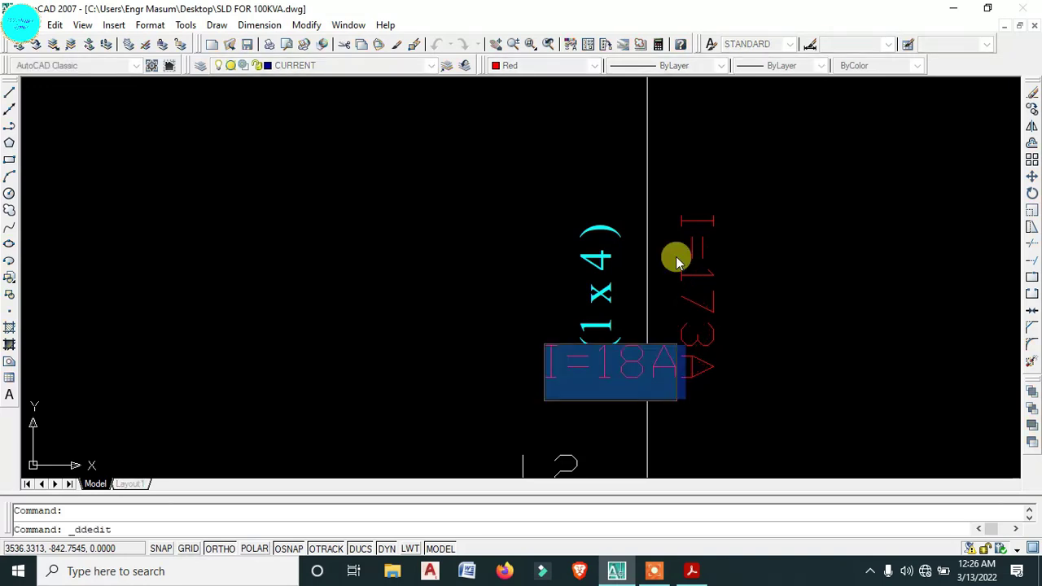
key("BackSpace")
type("I")
key("Return")
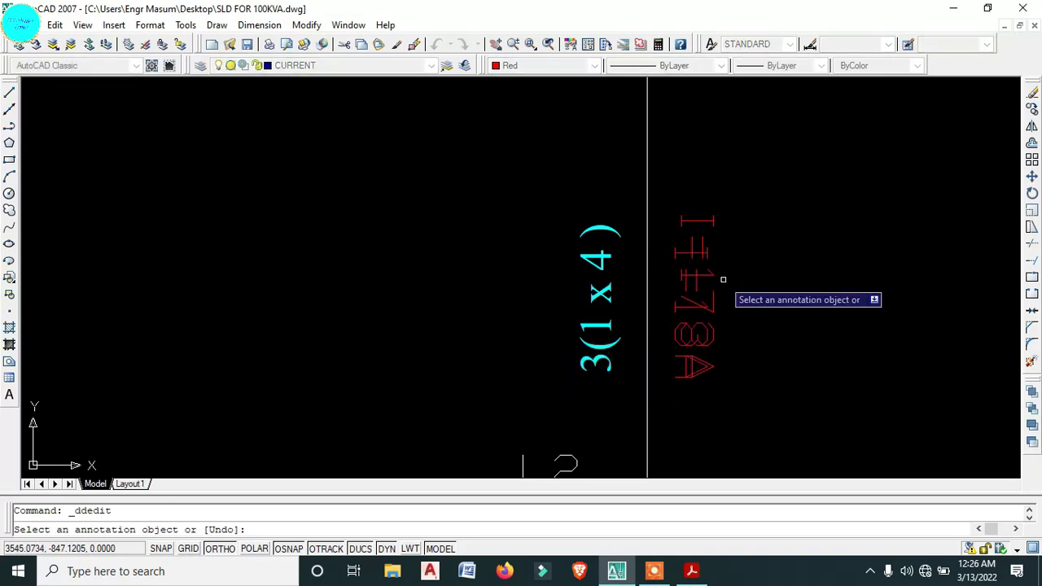
key("Escape")
- Delete the leftover I=173A label overlapping the L2 feeder
left_click(709, 215)
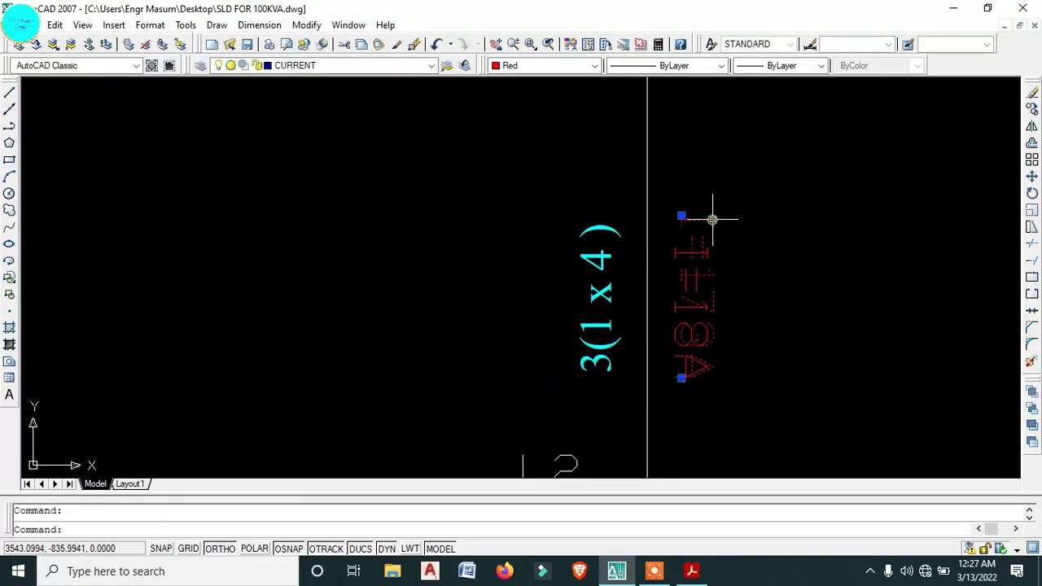
key("Delete")
scroll(733, 299, "down", 5)
scroll(733, 299, "down", 2)
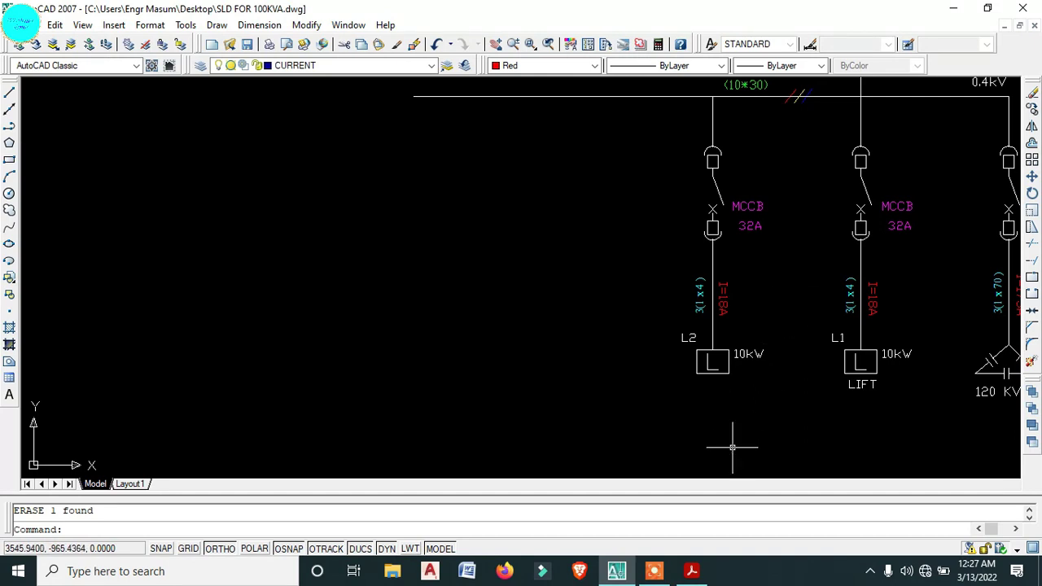
scroll(708, 396, "up", 3)
left_click(780, 313)
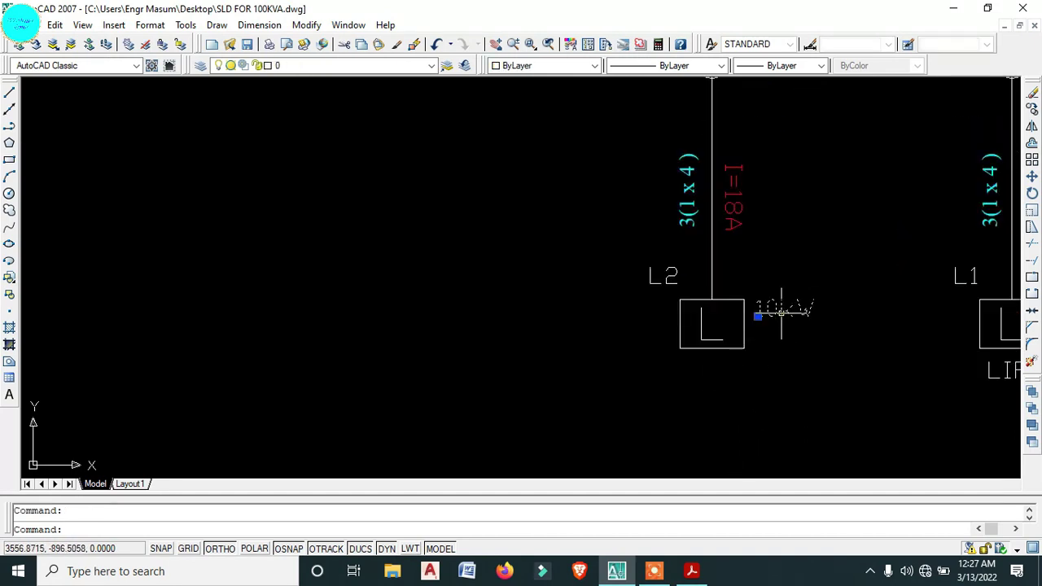
- Copy the 10kW text to just below the L2 load box
type("co")
key("Return")
left_click(780, 287)
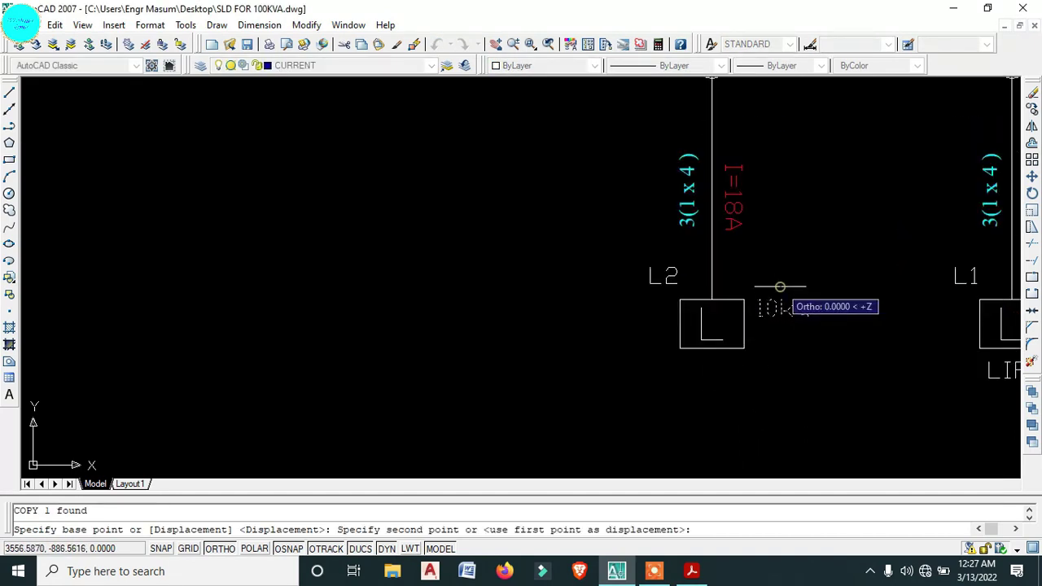
left_click(710, 350)
key("Escape")
- Change the copied text to read PUMP
left_click(708, 374)
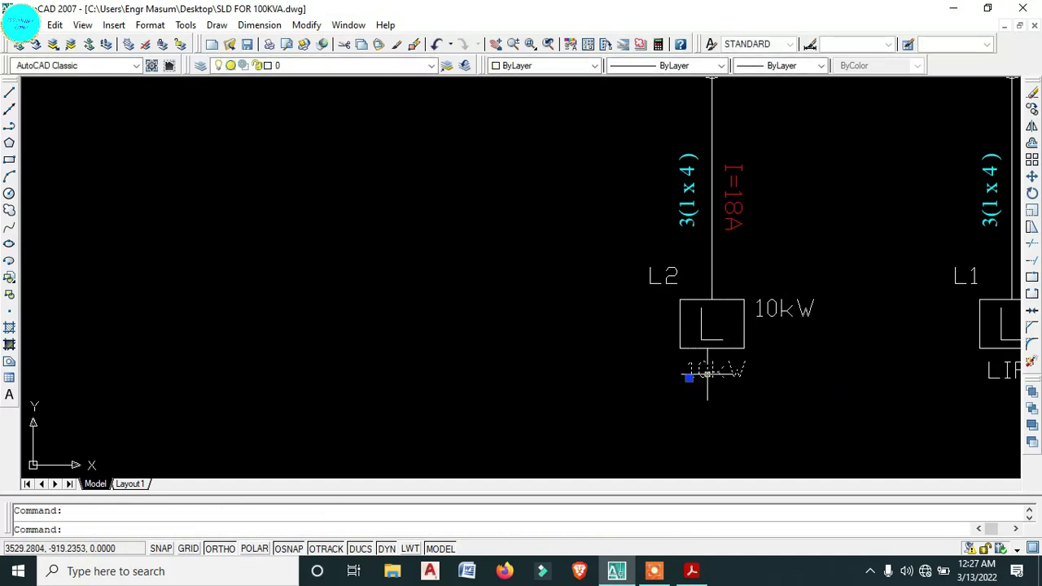
double_click(706, 372)
type("P")
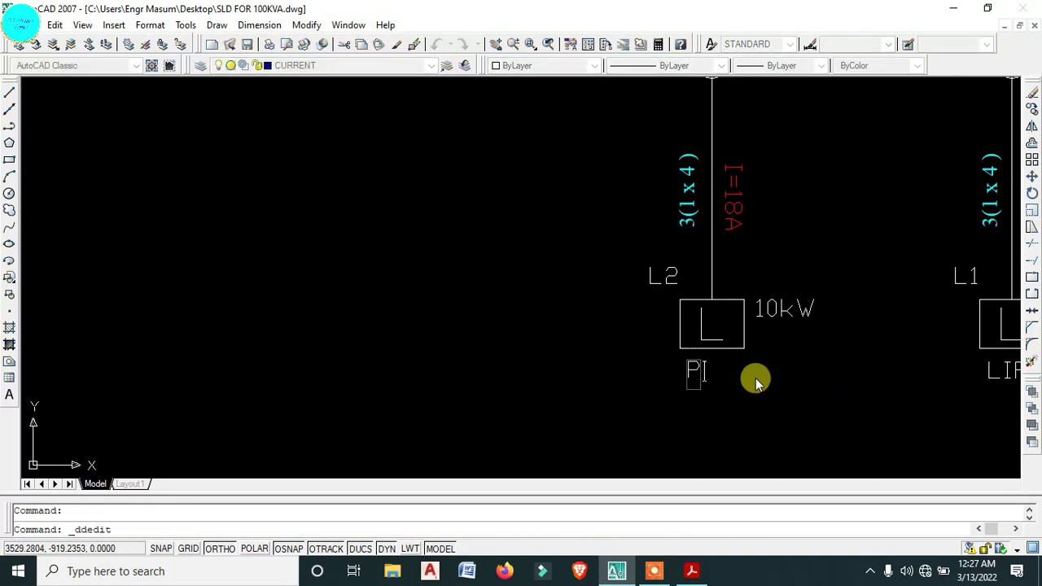
type("UMP")
key("Return")
key("Escape")
scroll(807, 370, "down", 5)
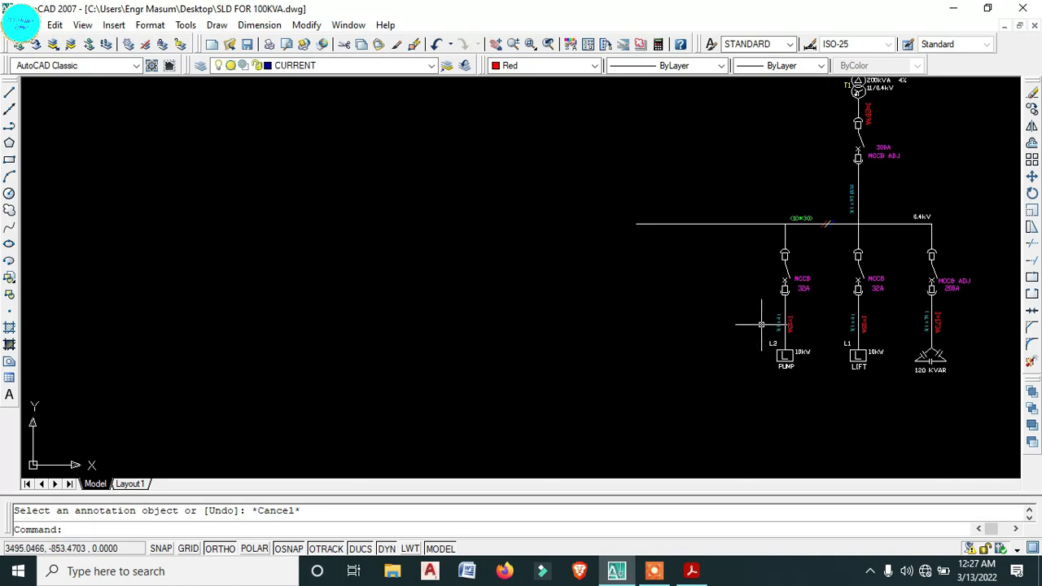
- Window-select the whole L2 PUMP feeder branch, including its drop from the busbar
scroll(808, 376, "up", 2)
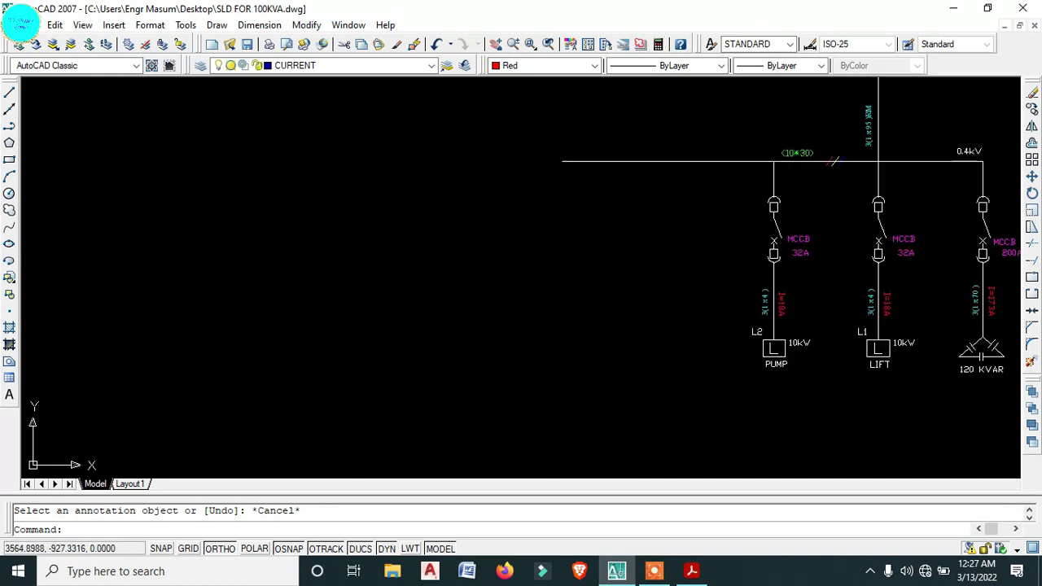
left_click(830, 380)
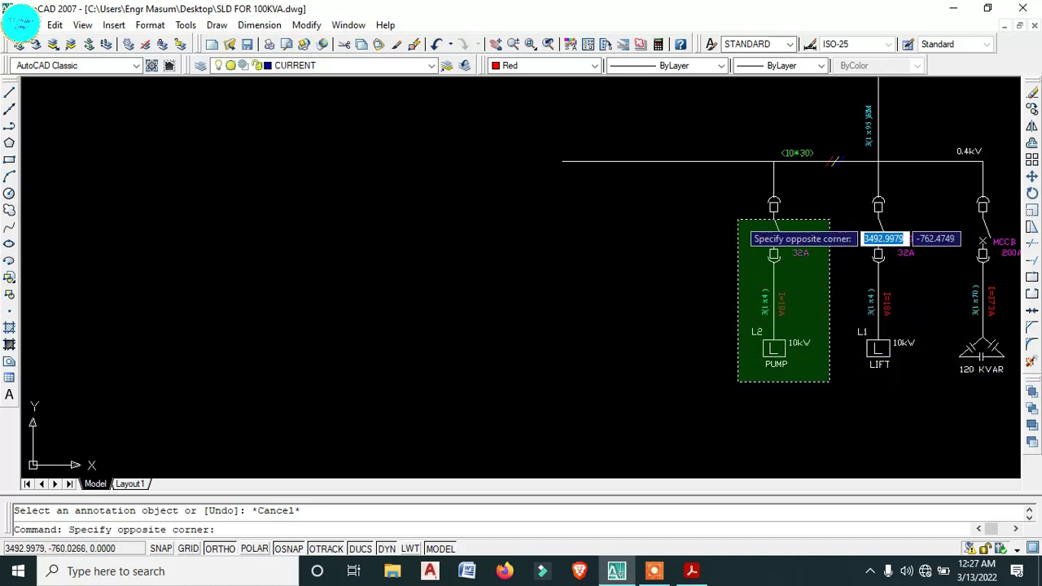
left_click(730, 187)
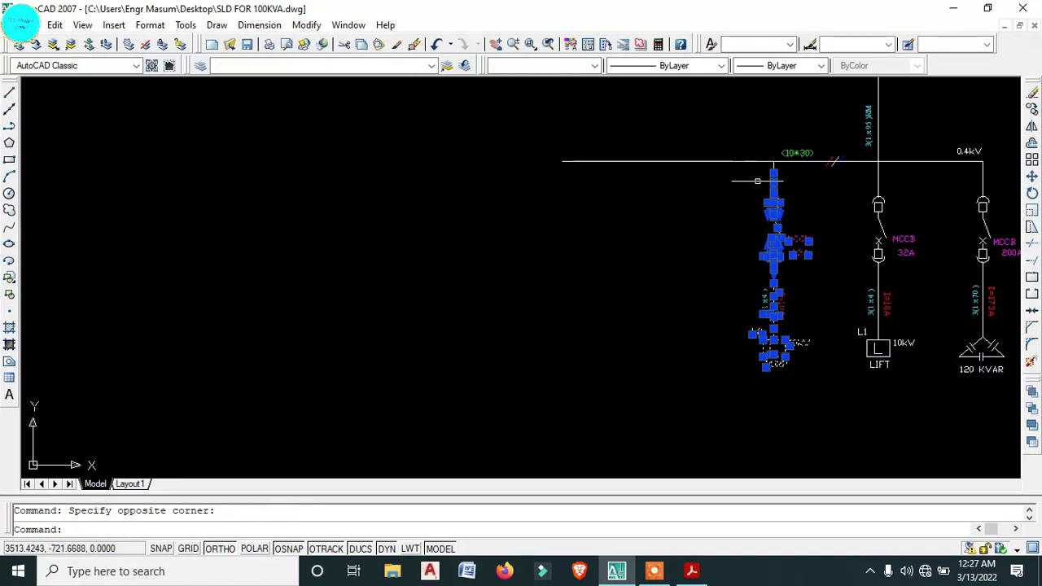
scroll(757, 181, "up", 4)
left_click(817, 154)
left_click(758, 158)
scroll(756, 154, "down", 4)
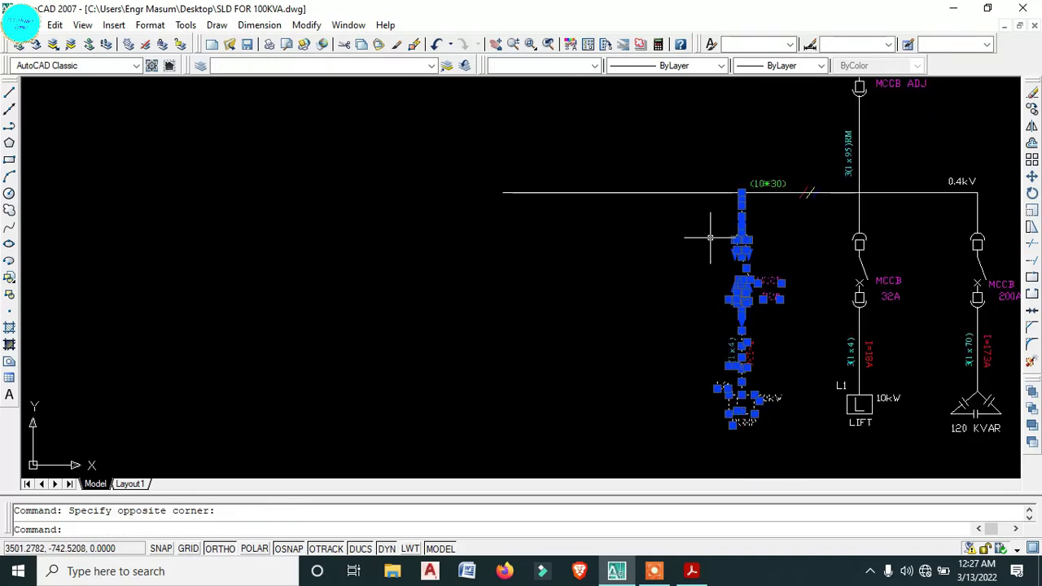
- Copy the feeder from its busbar junction to a spot further left on the busbar
type("co")
key("Return")
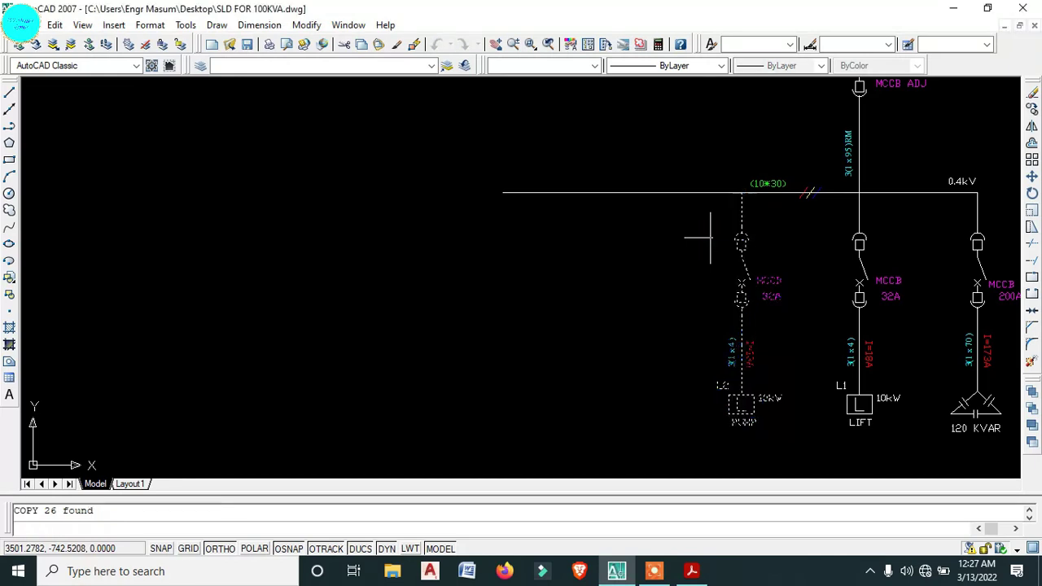
left_click(860, 192)
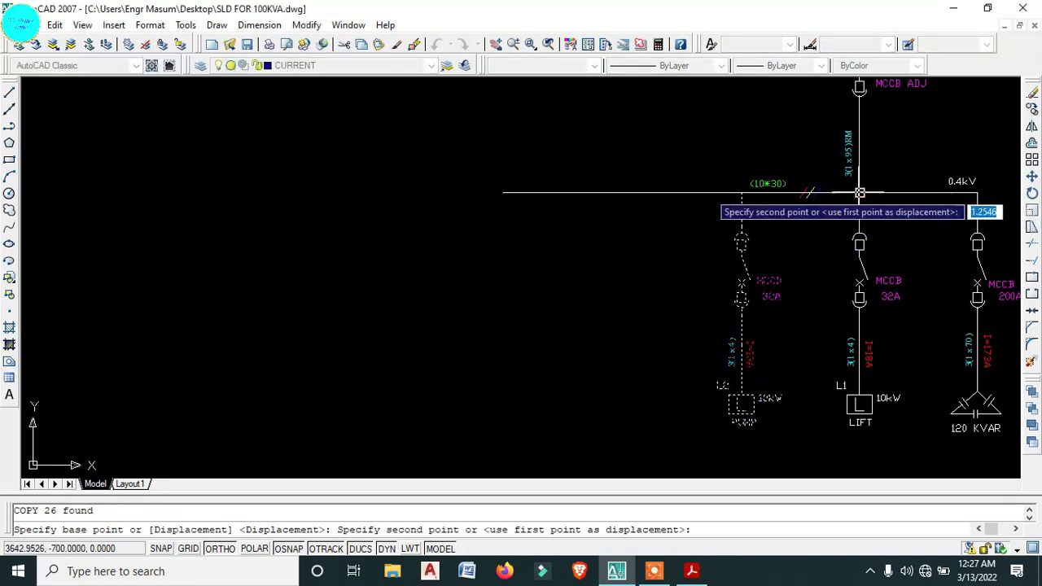
scroll(739, 194, "up", 5)
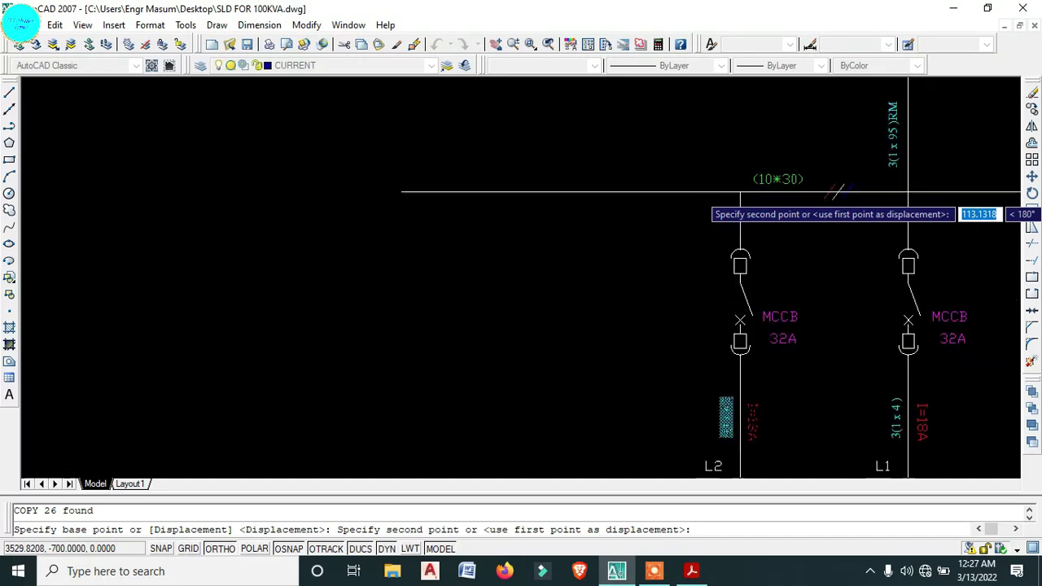
left_click(732, 186)
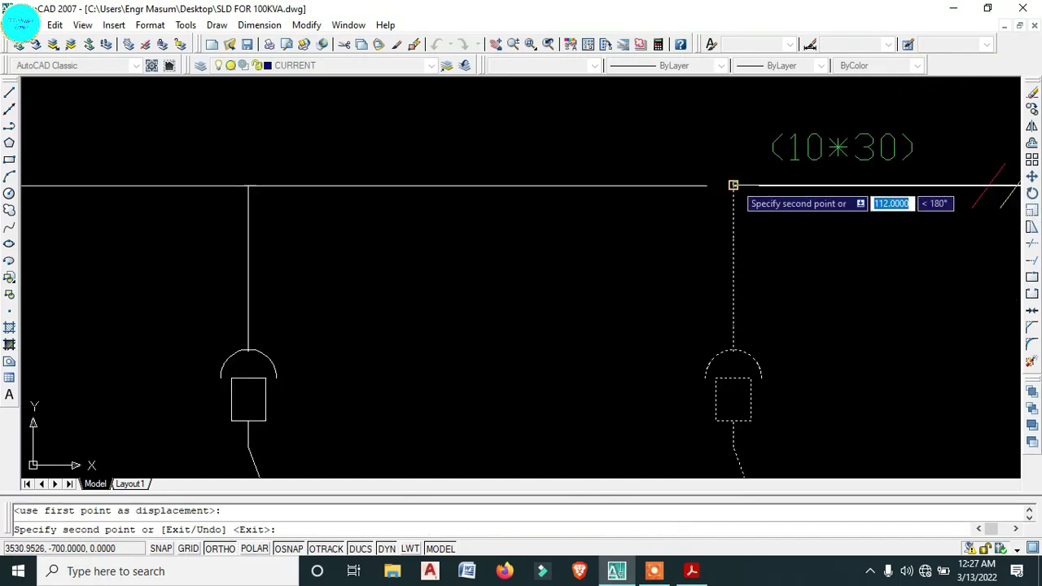
key("Escape")
scroll(529, 301, "down", 5)
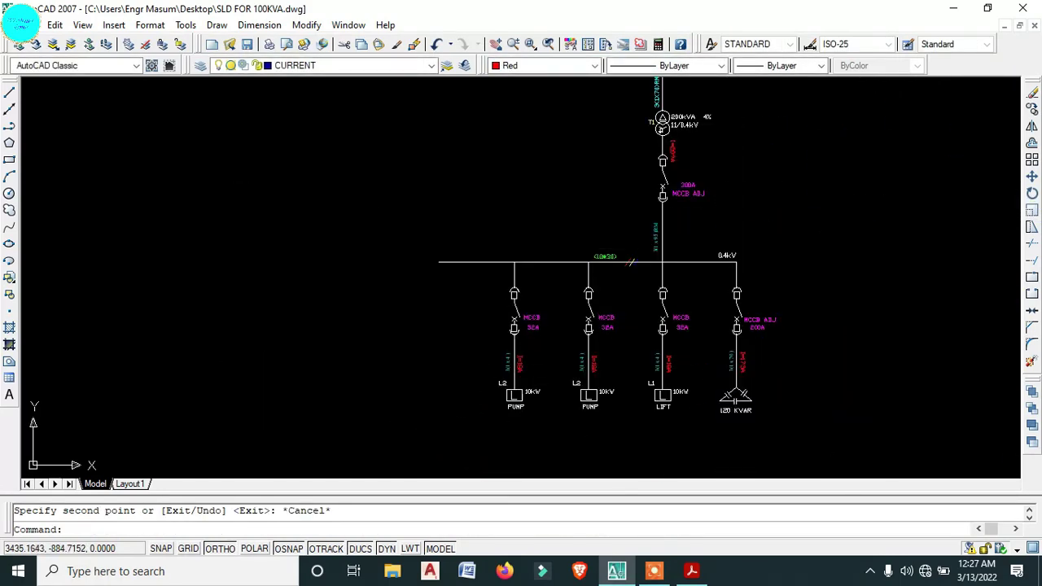
scroll(629, 262, "up", 6)
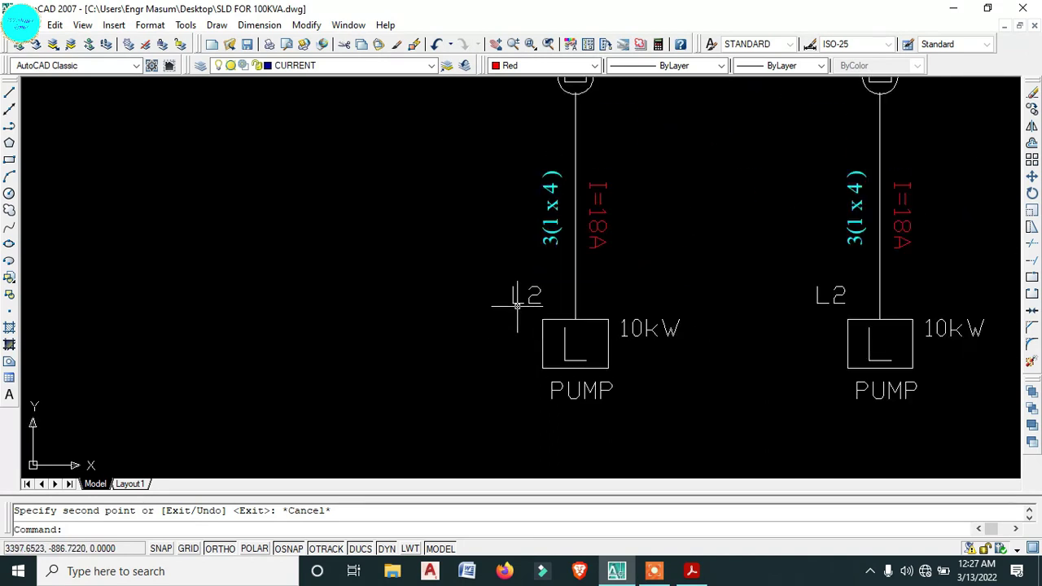
- Edit the new feeder's label so it reads L3
left_click(517, 300)
double_click(530, 298)
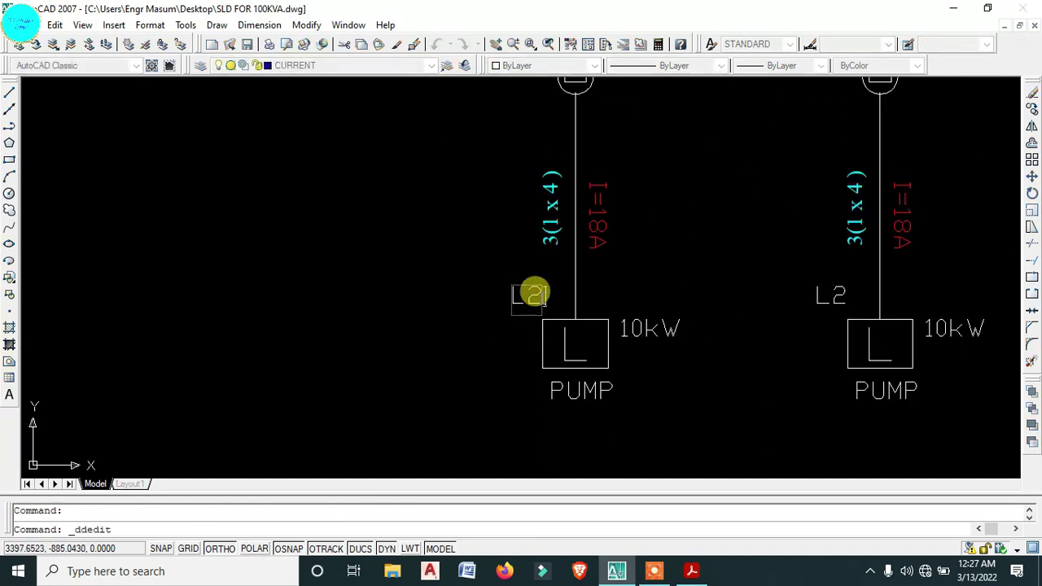
left_click(529, 297)
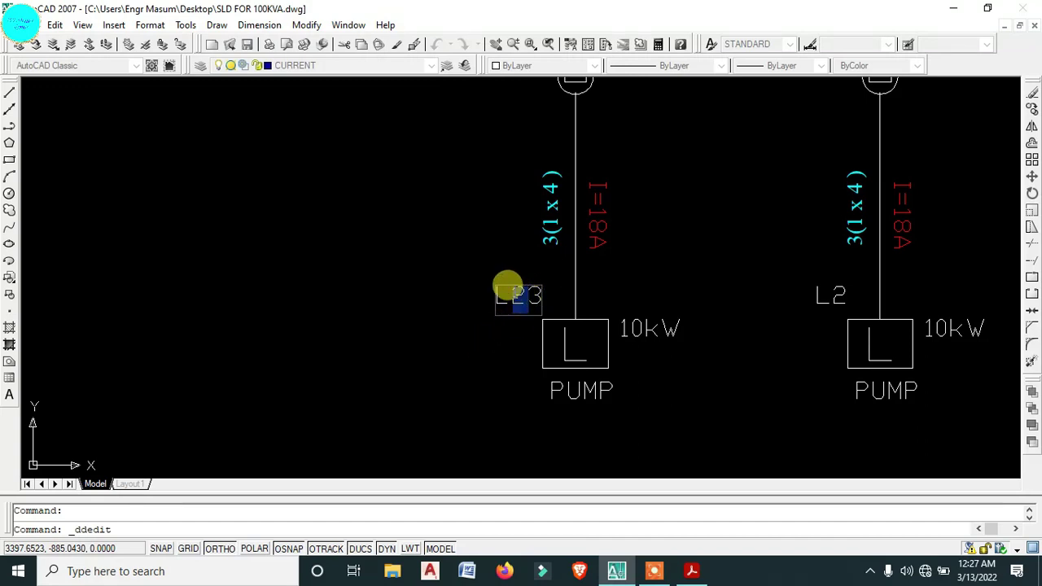
key("BackSpace")
key("Return")
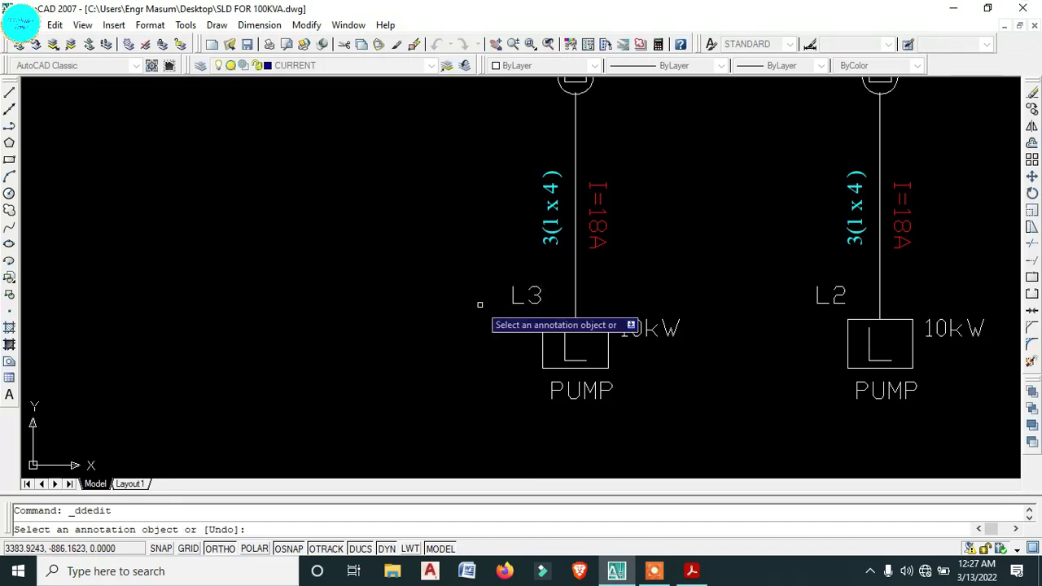
- Cancel a stray LINE command and call up the Text Style dialog
type("l")
key("Return")
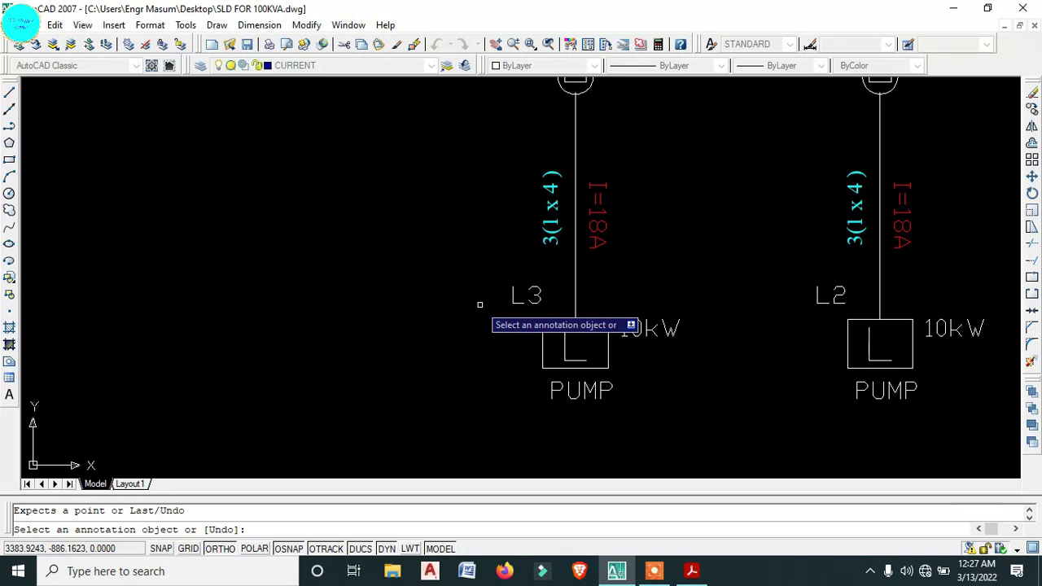
key("Escape")
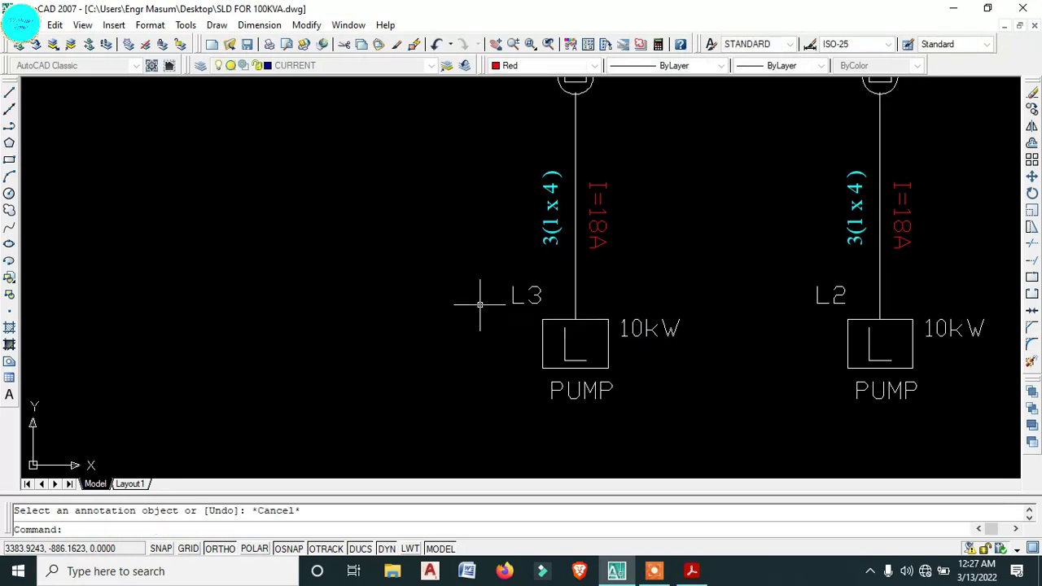
type("s")
key("Return")
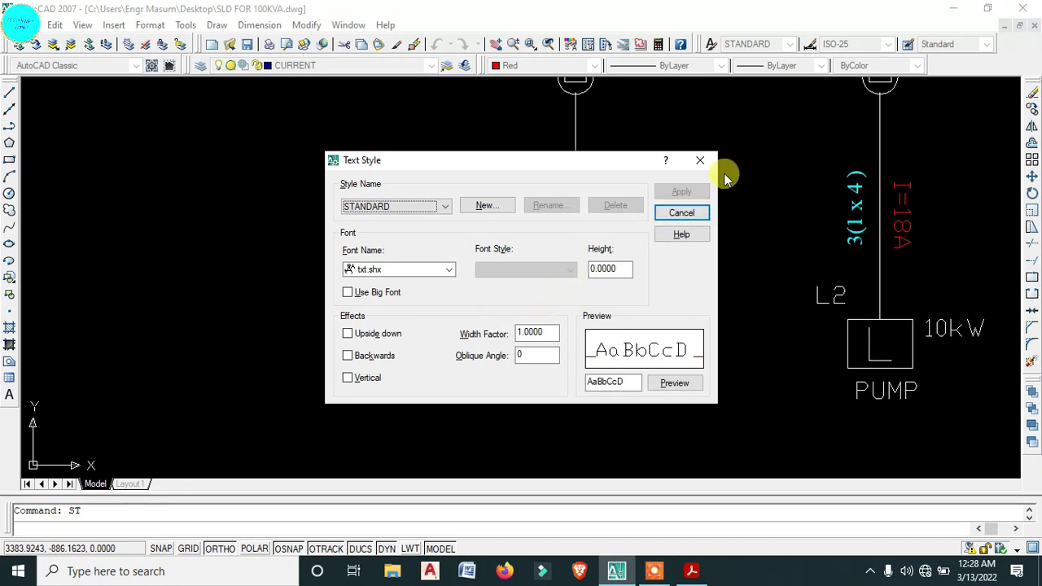
left_click(700, 161)
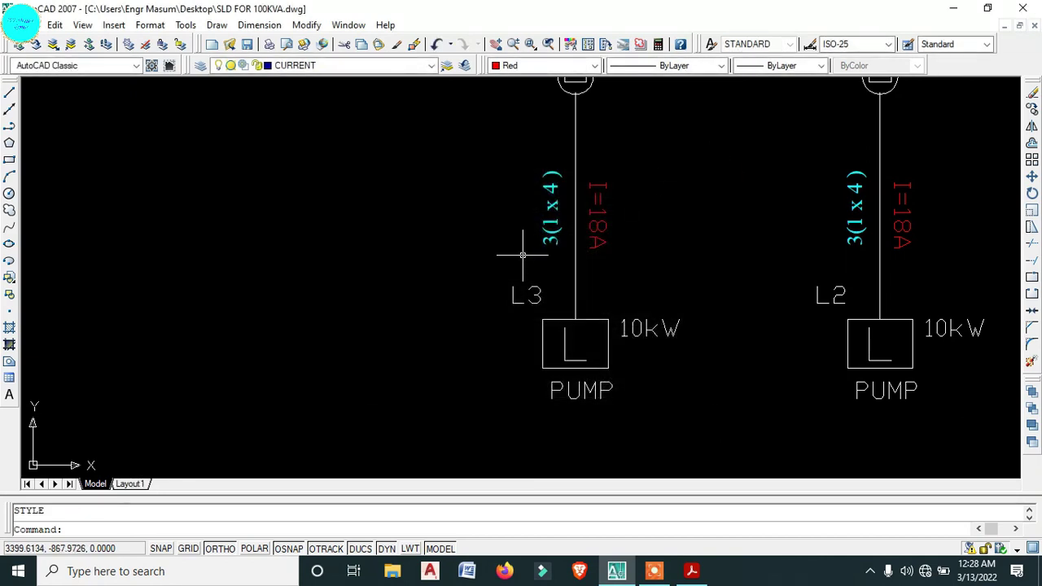
type("si")
key("Return")
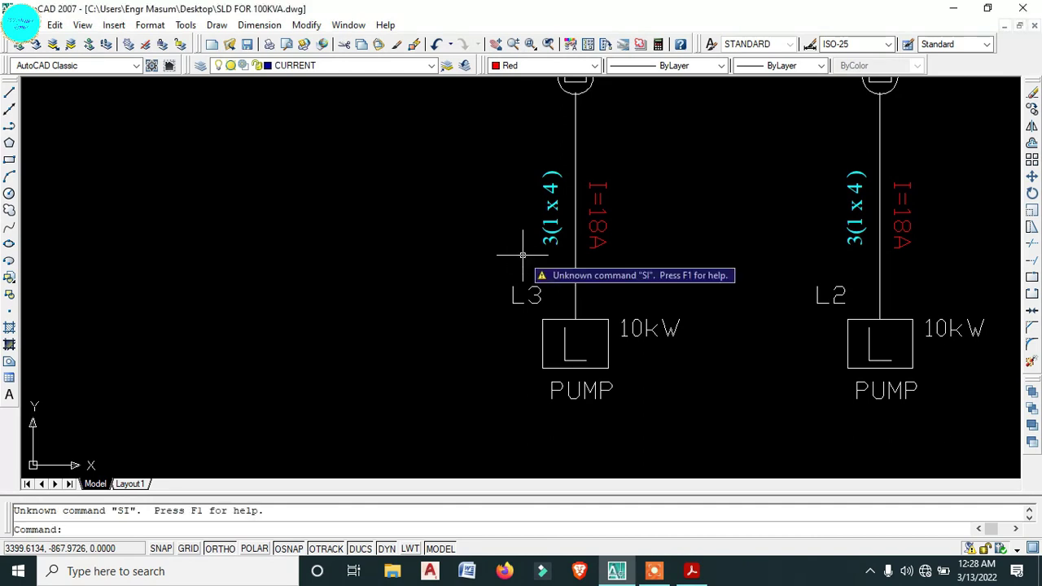
key("Escape")
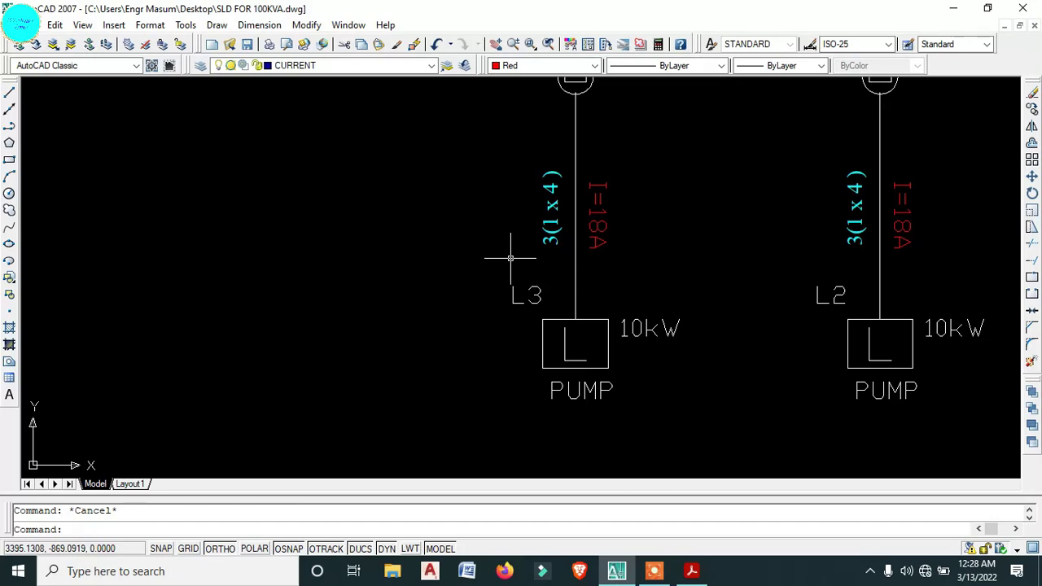
type("op")
- Set the crosshair size to 45 in the Options display settings
key("Return")
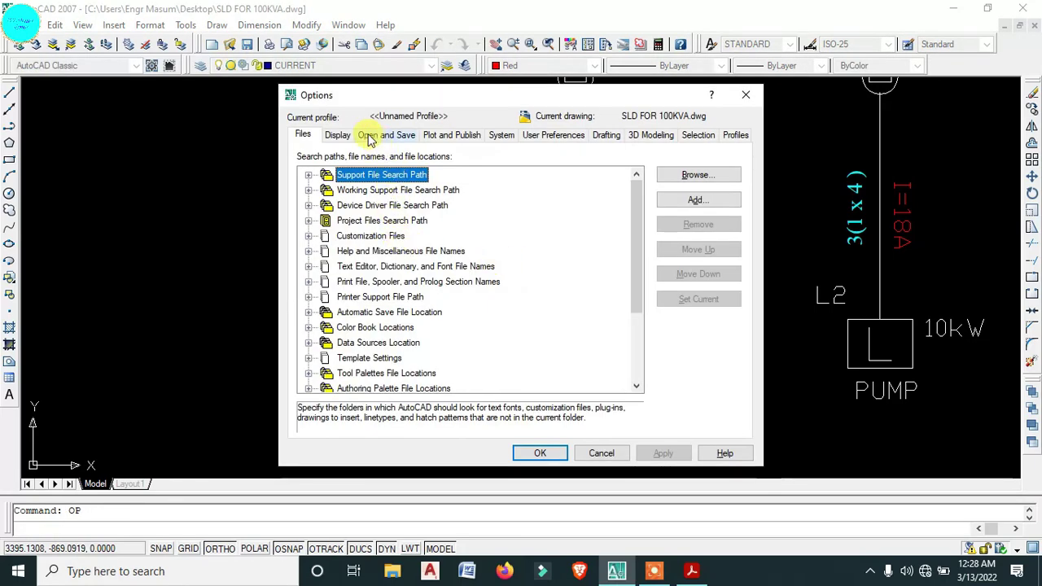
left_click(337, 135)
left_click(415, 415)
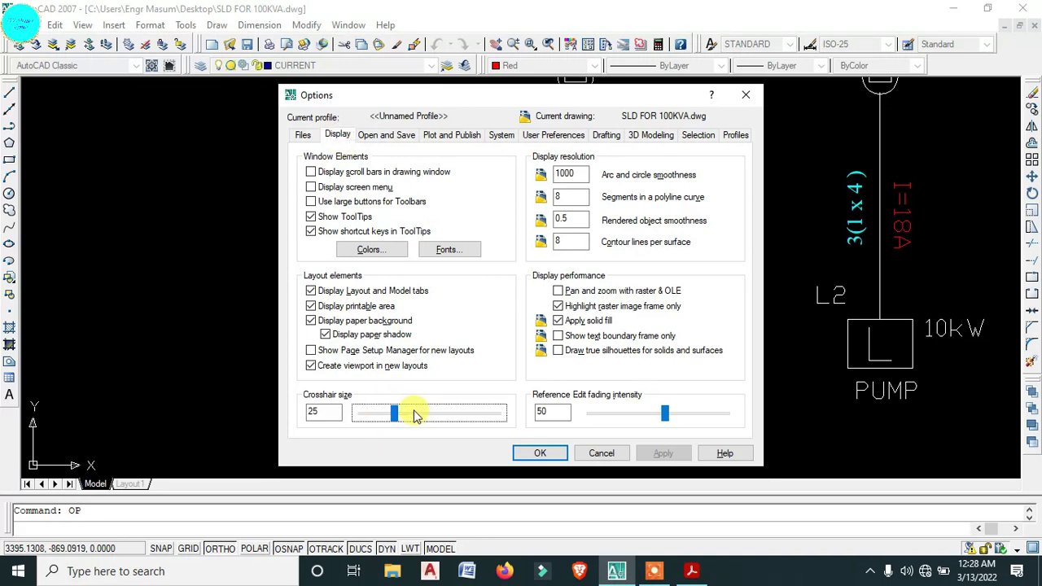
left_click(437, 416)
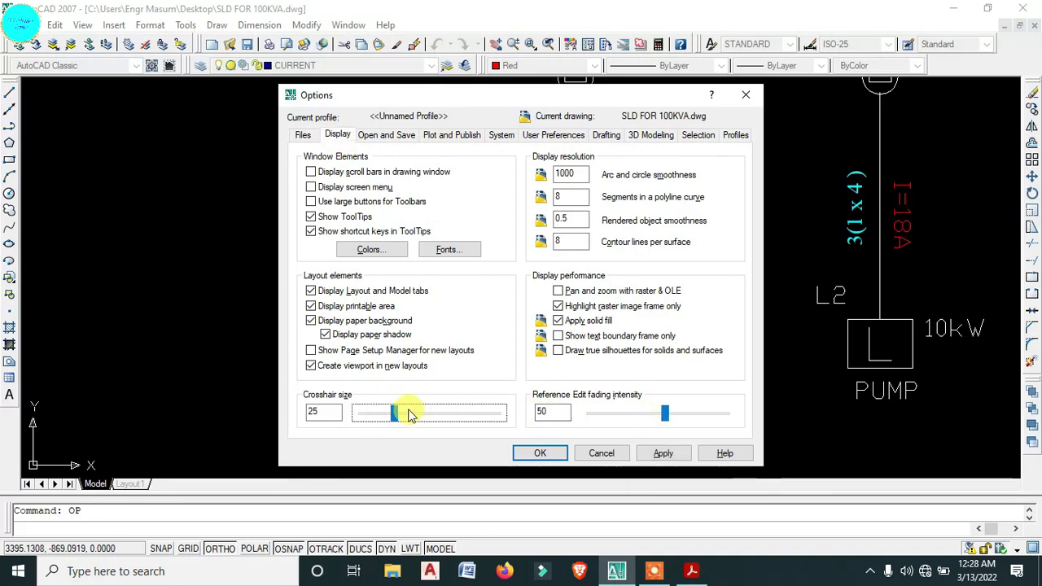
- Enlarge the AutoSnap marker size in the drafting settings and apply the options
left_click(386, 136)
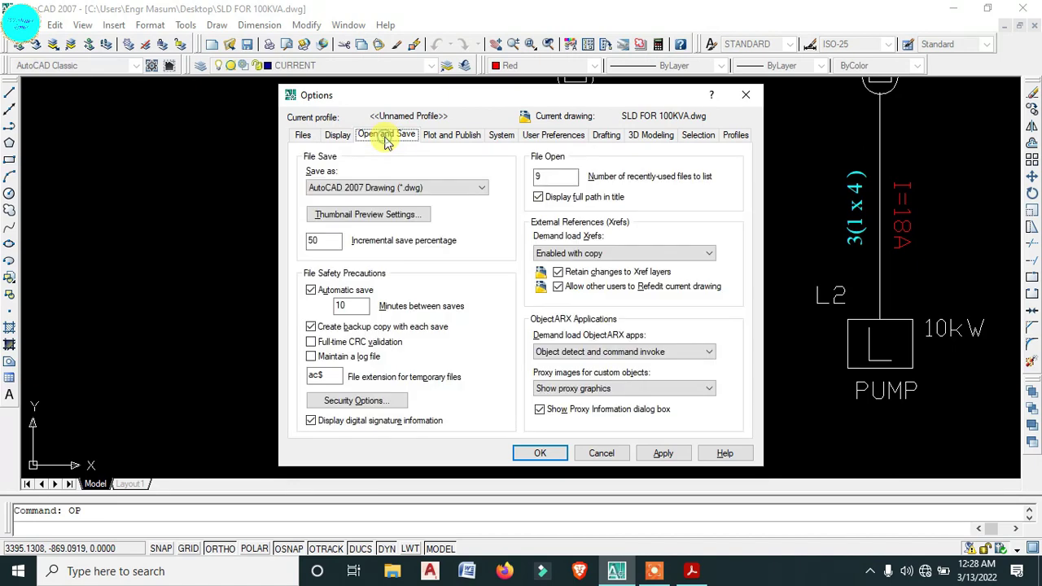
left_click(439, 137)
left_click(500, 136)
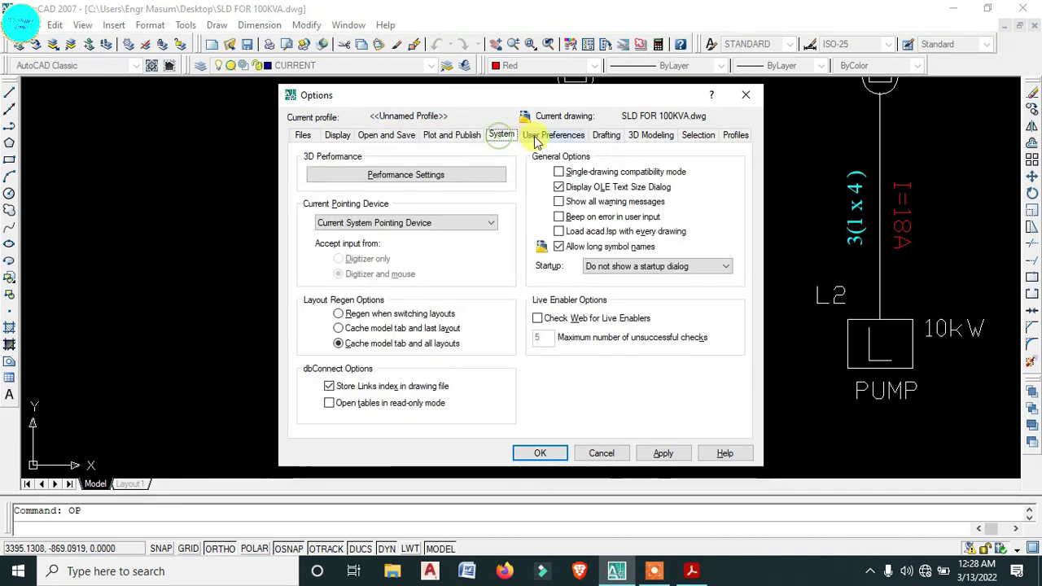
left_click(539, 136)
left_click(606, 136)
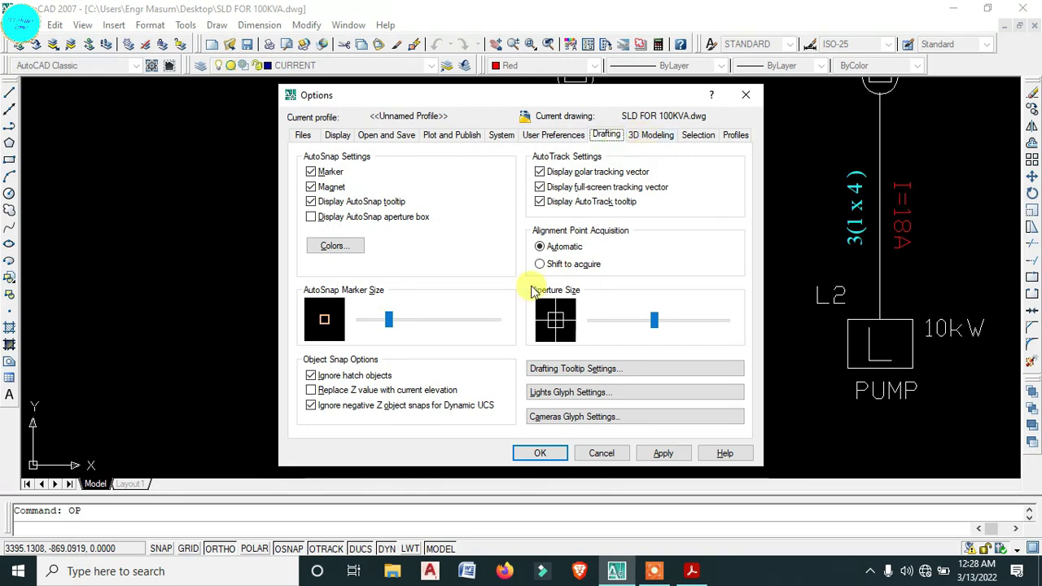
left_click(424, 322)
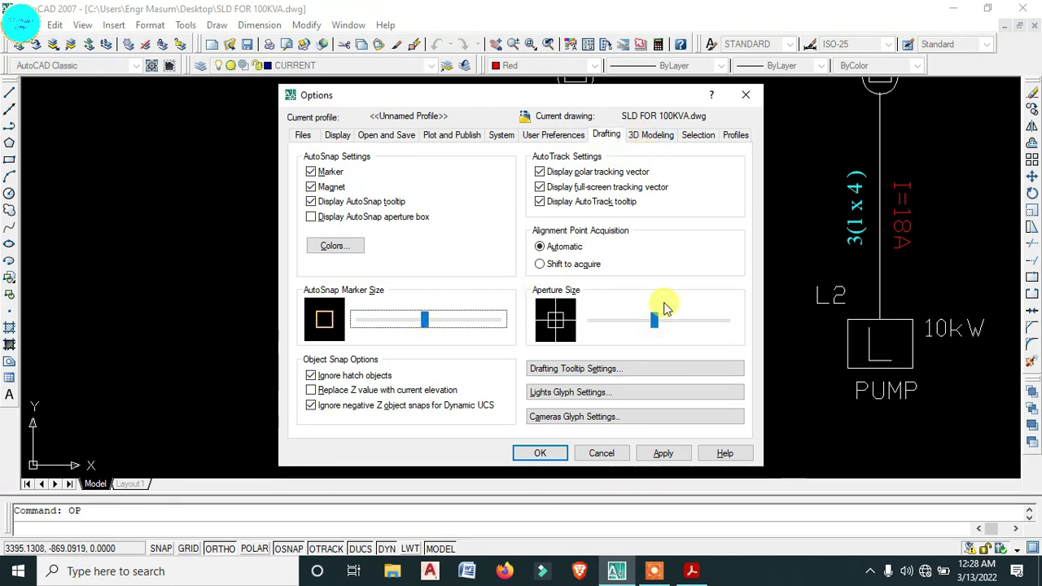
left_click(651, 135)
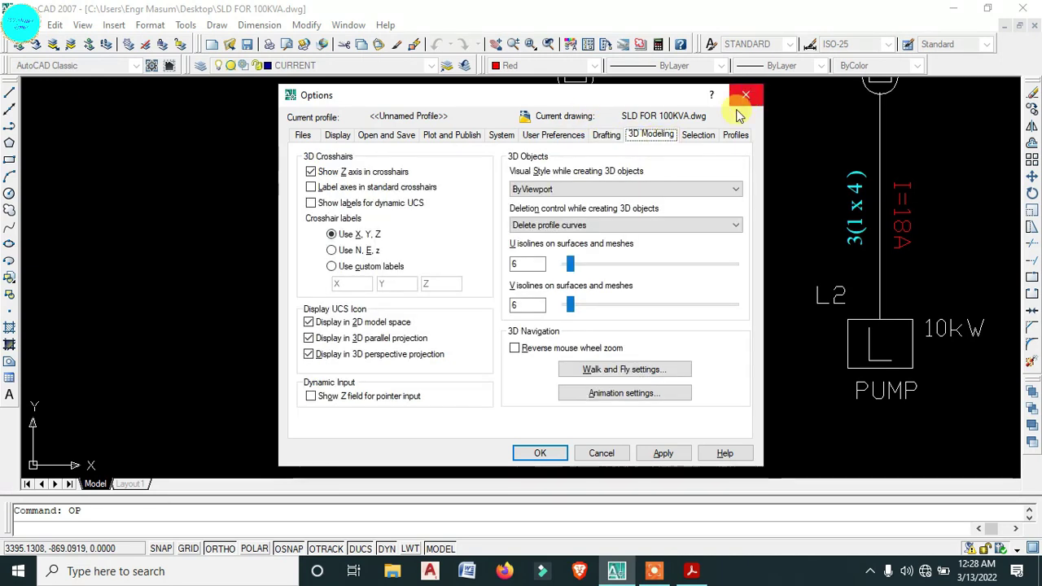
left_click(537, 453)
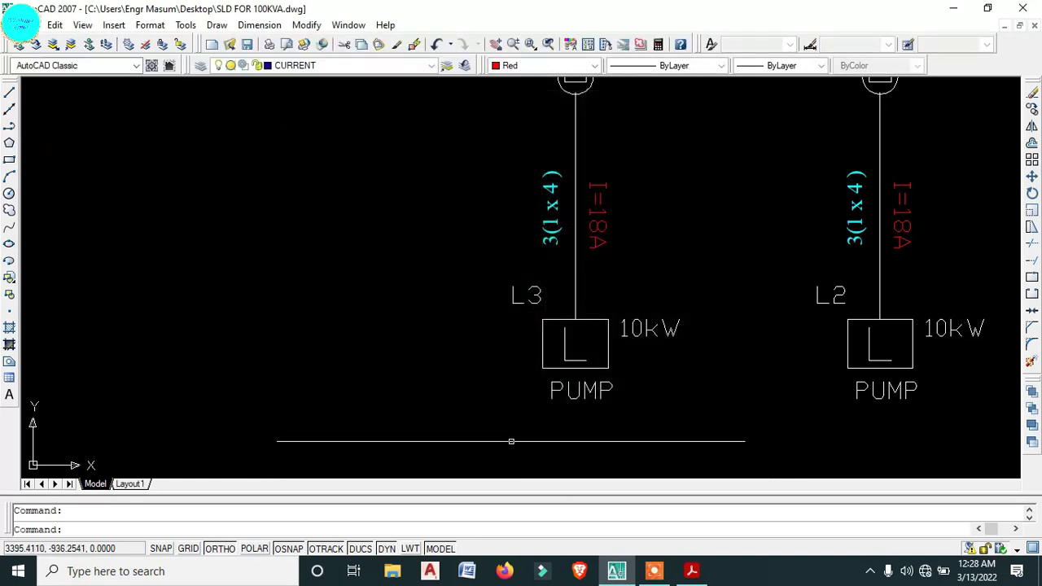
- Reopen Options and lower the reference-edit fading intensity to 32
scroll(480, 308, "up", 4)
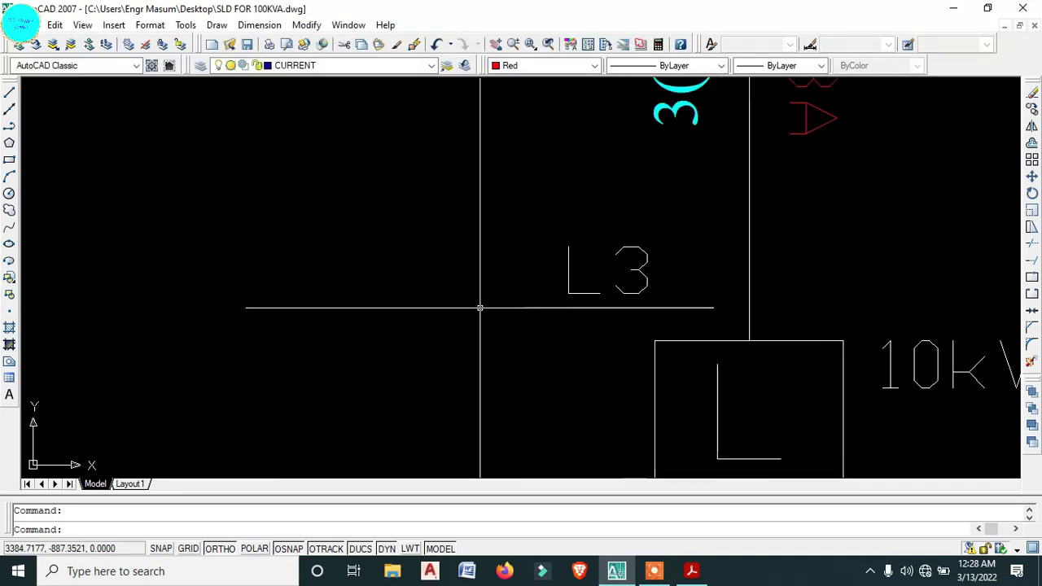
scroll(480, 308, "down", 5)
left_click(448, 297)
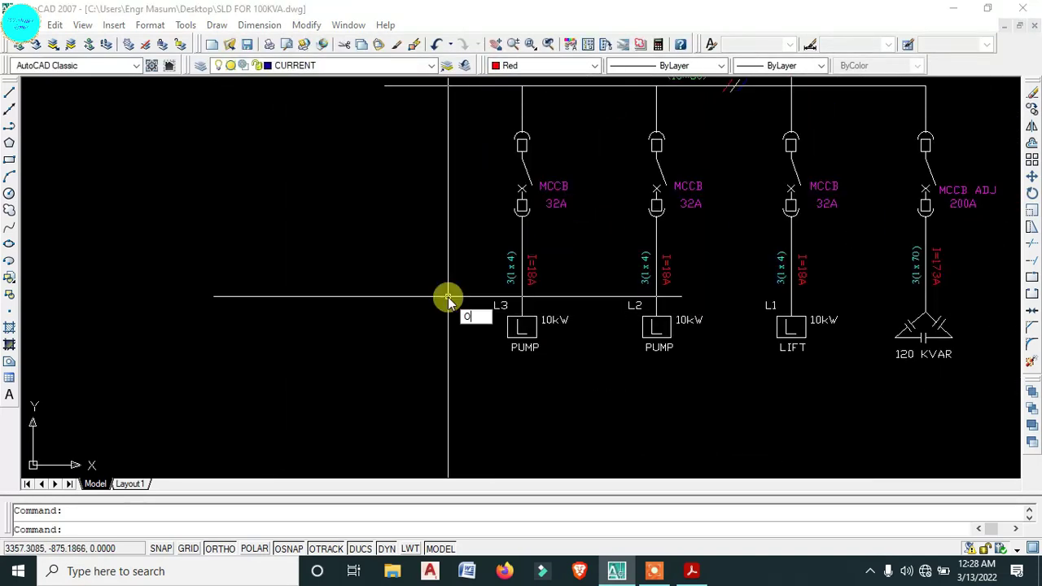
key("Return")
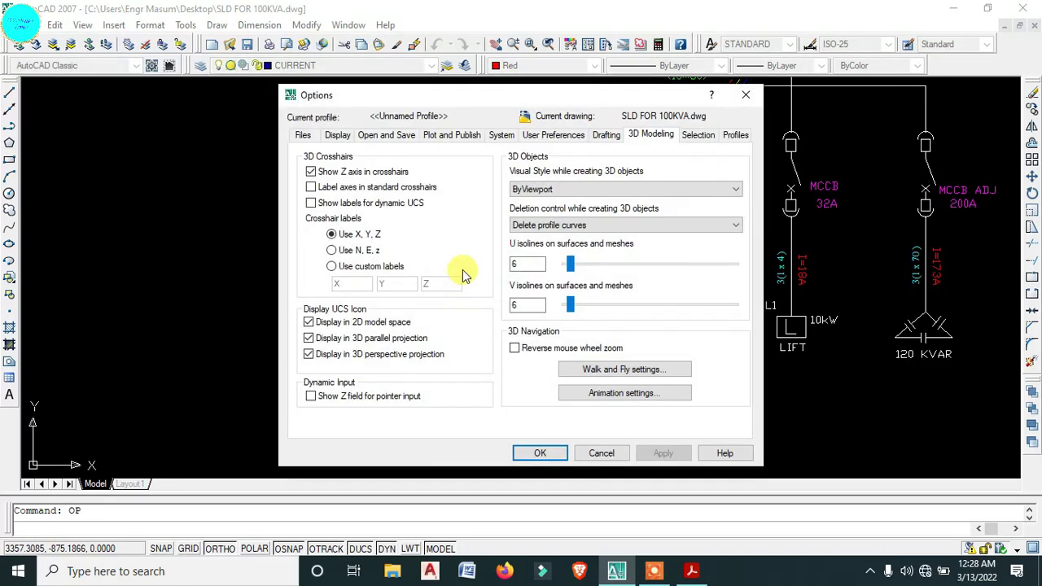
left_click(494, 136)
left_click(477, 138)
left_click(389, 137)
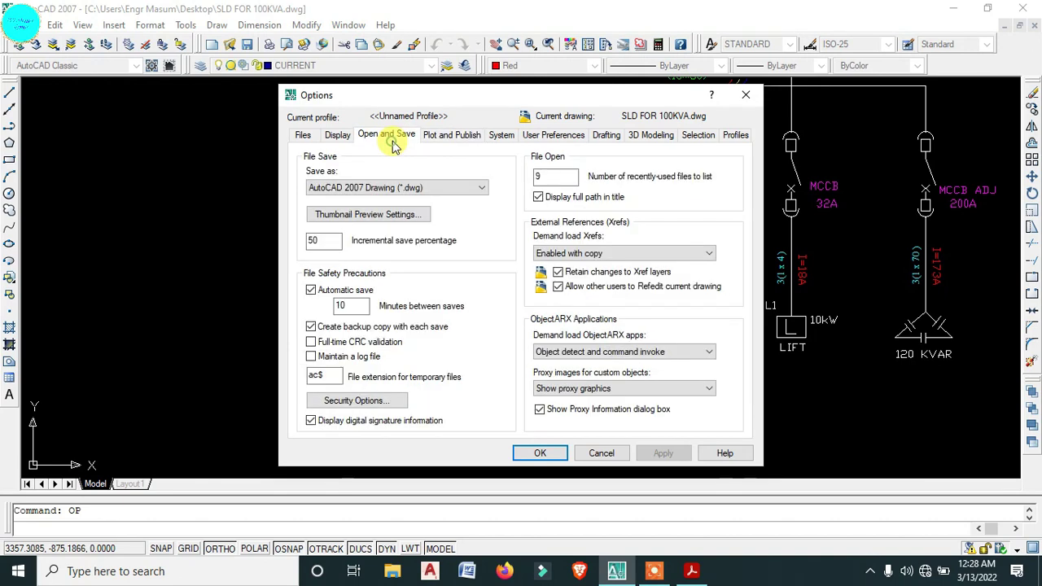
left_click(346, 136)
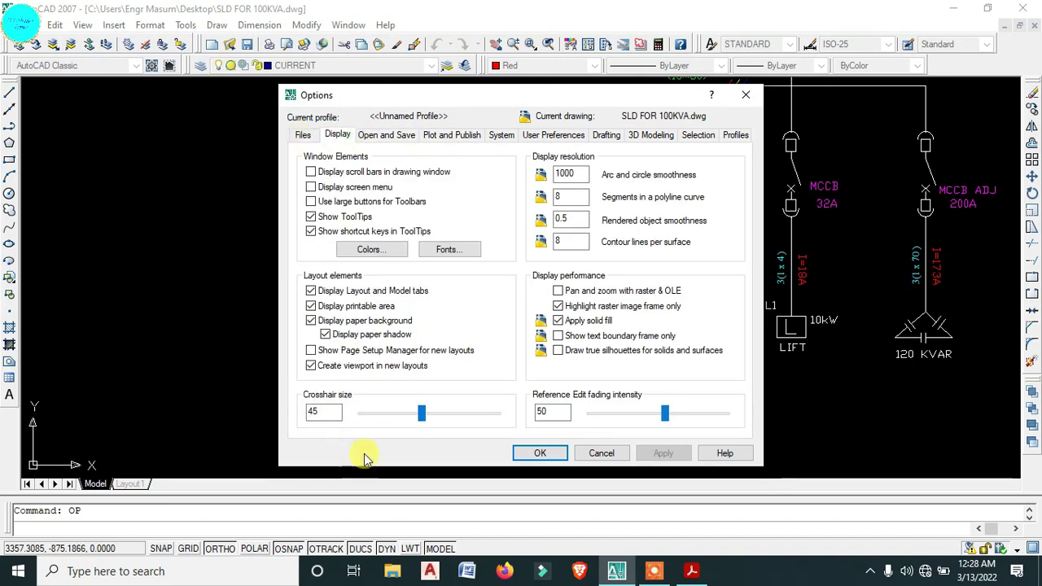
left_click_drag(665, 413, 638, 415)
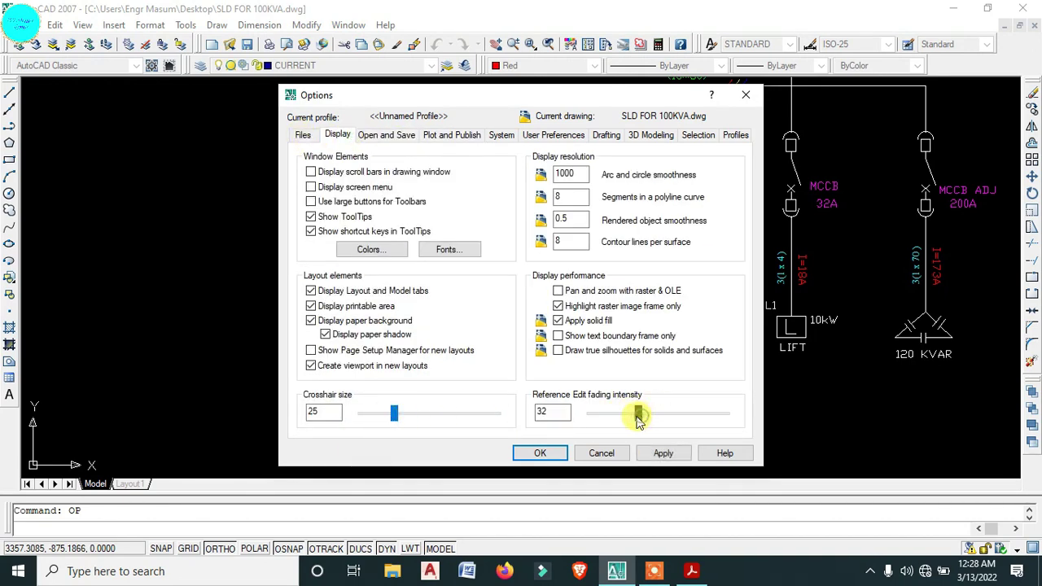
- Enlarge the AutoSnap marker and aperture sizes, then apply the options
left_click(558, 137)
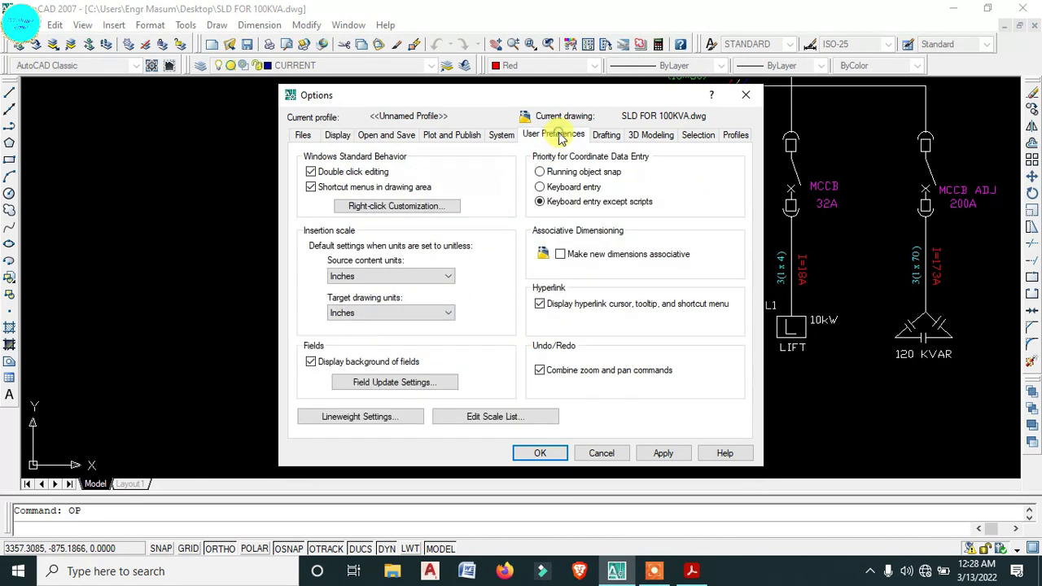
left_click(605, 136)
left_click(433, 320)
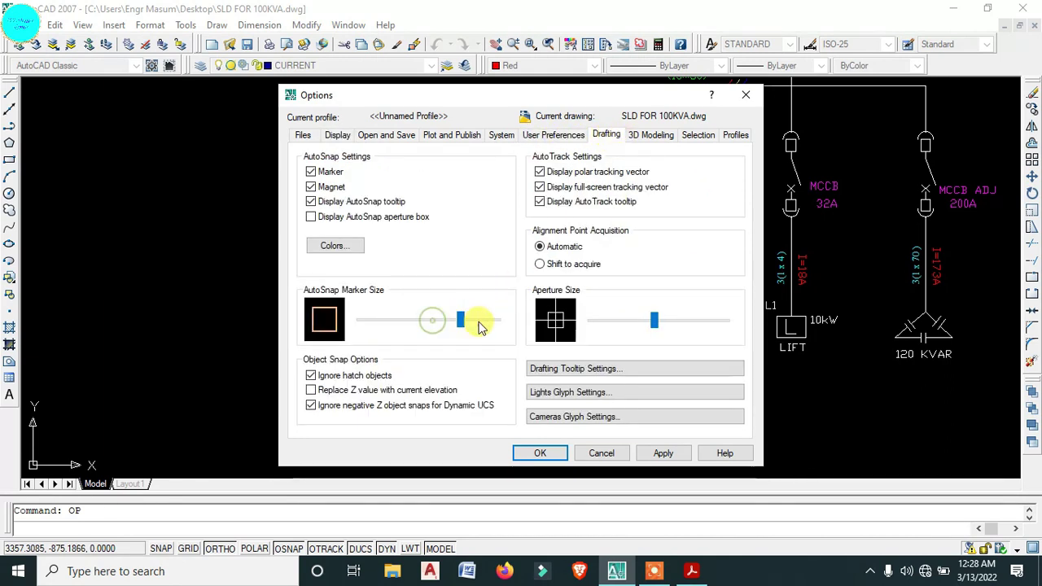
left_click(668, 323)
left_click(540, 453)
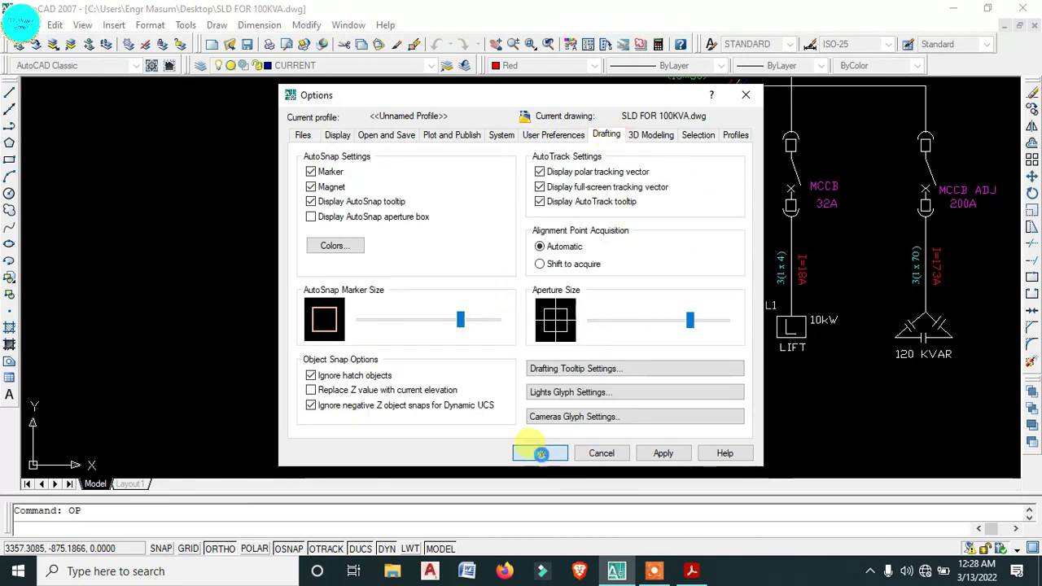
scroll(522, 315, "up", 3)
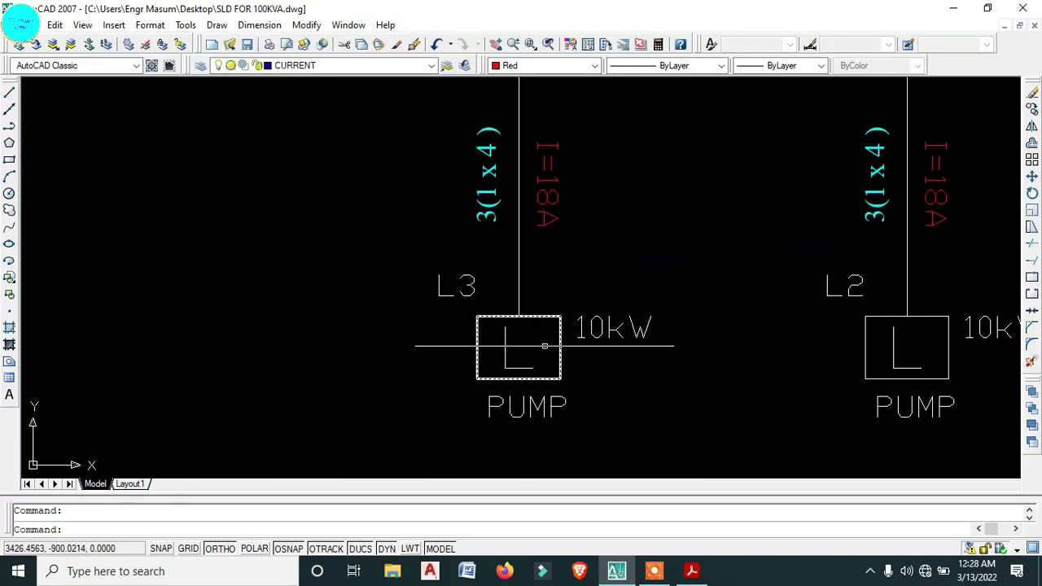
scroll(688, 203, "down", 4)
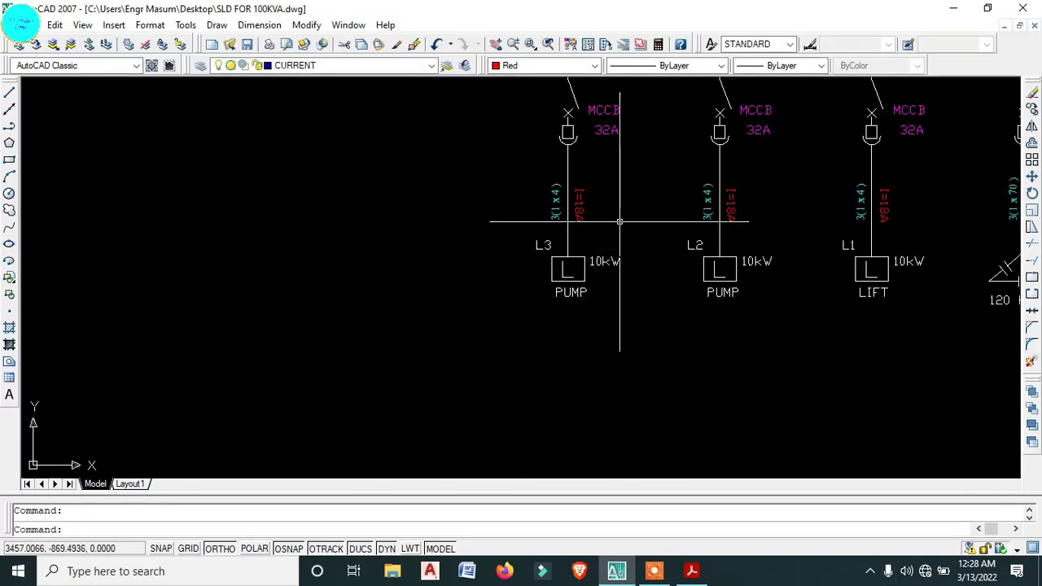
middle_click_drag(573, 262, 573, 327)
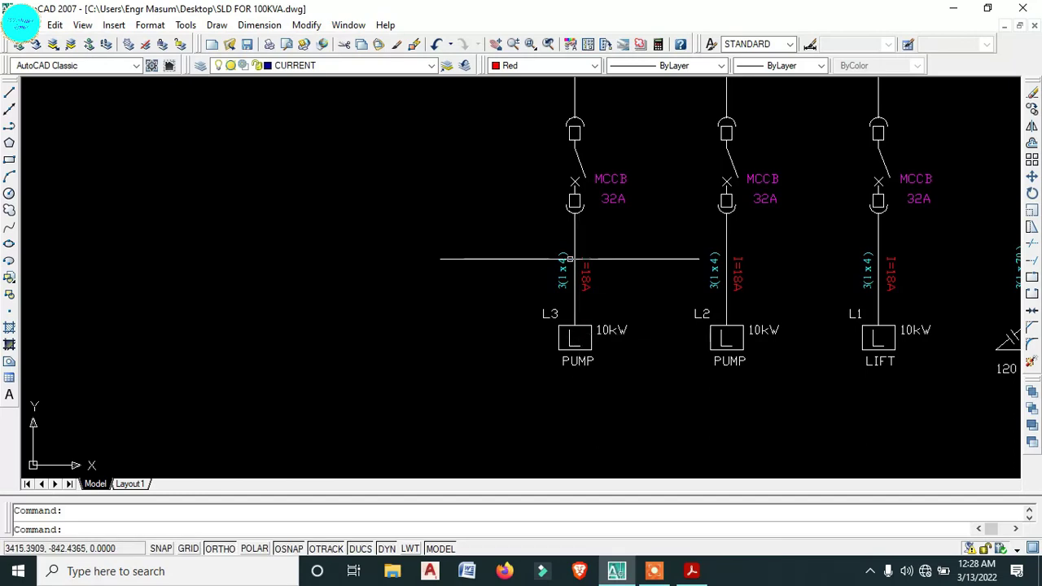
mouse_move(558, 260)
middle_mouse_down()
mouse_move(570, 333)
mouse_move(504, 272)
mouse_move(442, 337)
middle_mouse_up()
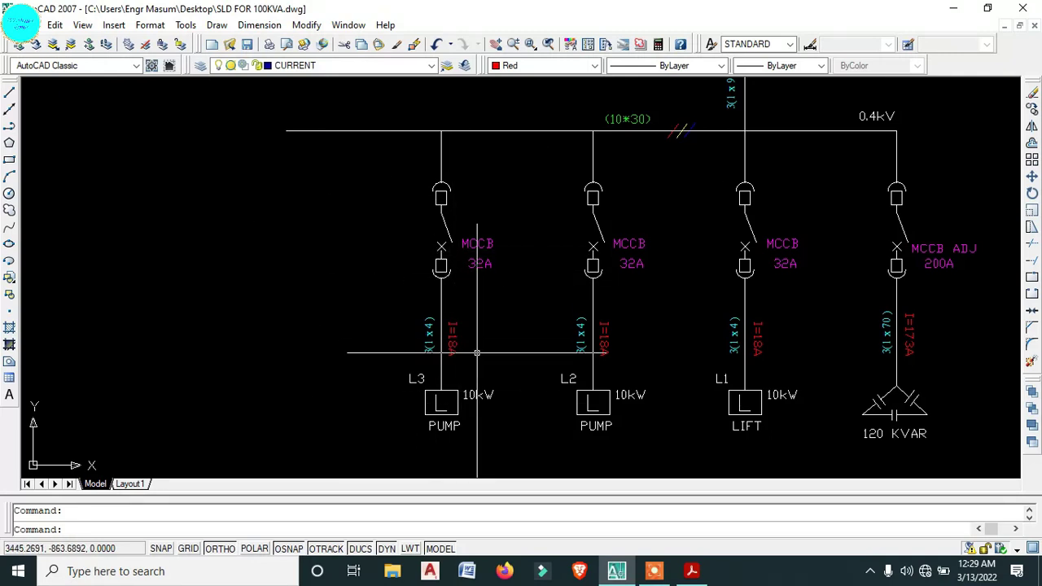
scroll(467, 405, "up", 2)
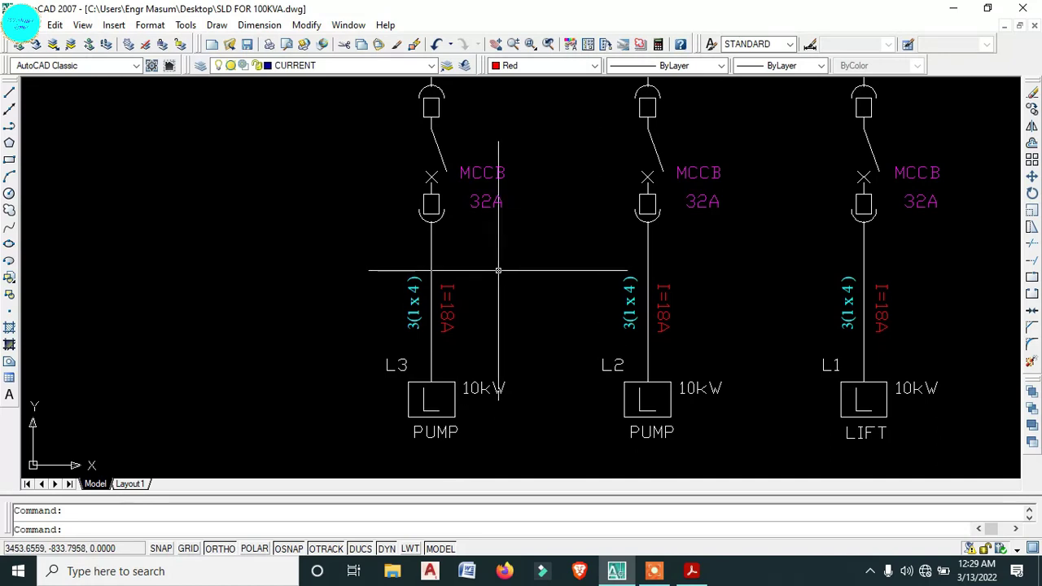
scroll(493, 274, "down", 2)
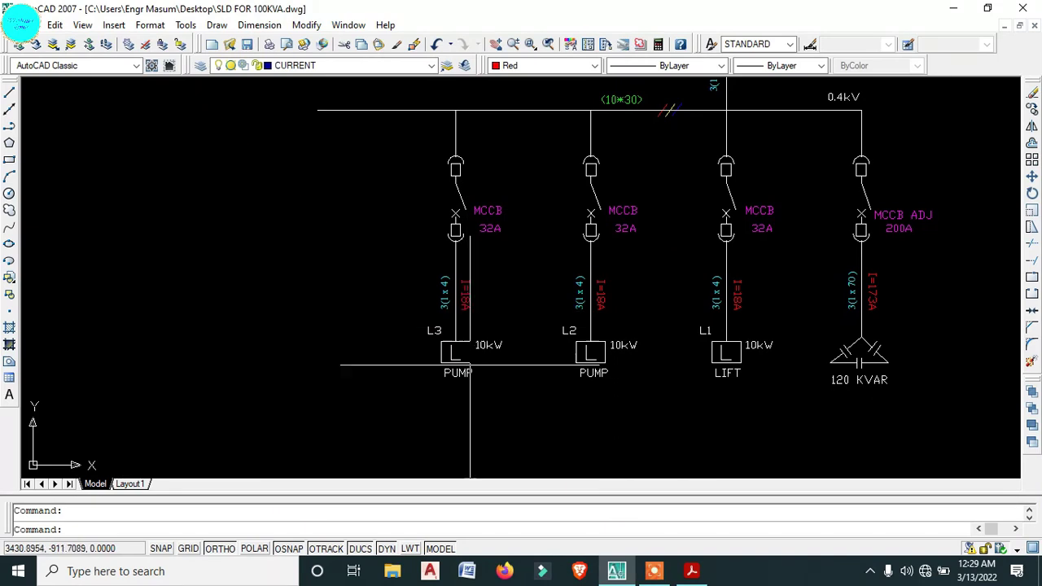
scroll(473, 355, "up", 3)
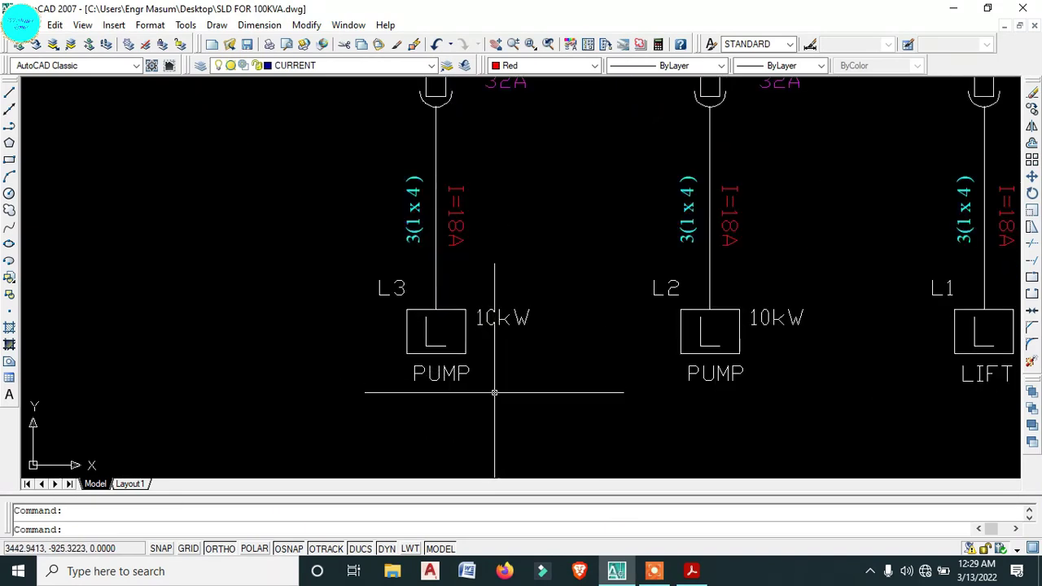
- Move the L3 load box with its PUMP and 10kW labels far to the left
left_click(494, 392)
left_click(414, 335)
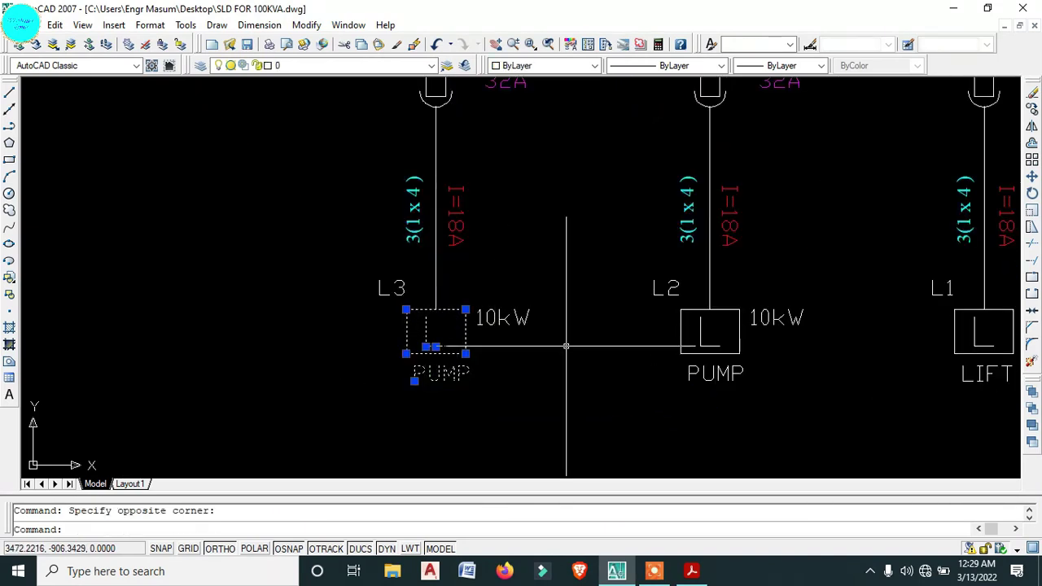
left_click(496, 329)
left_click(484, 301)
type("m")
key("Return")
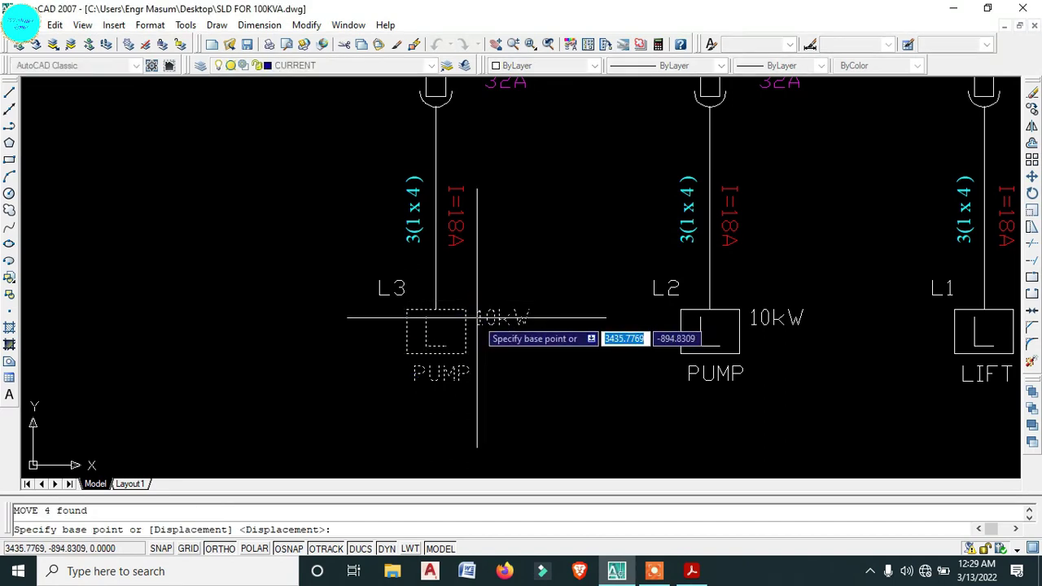
left_click(406, 310)
left_click(27, 309)
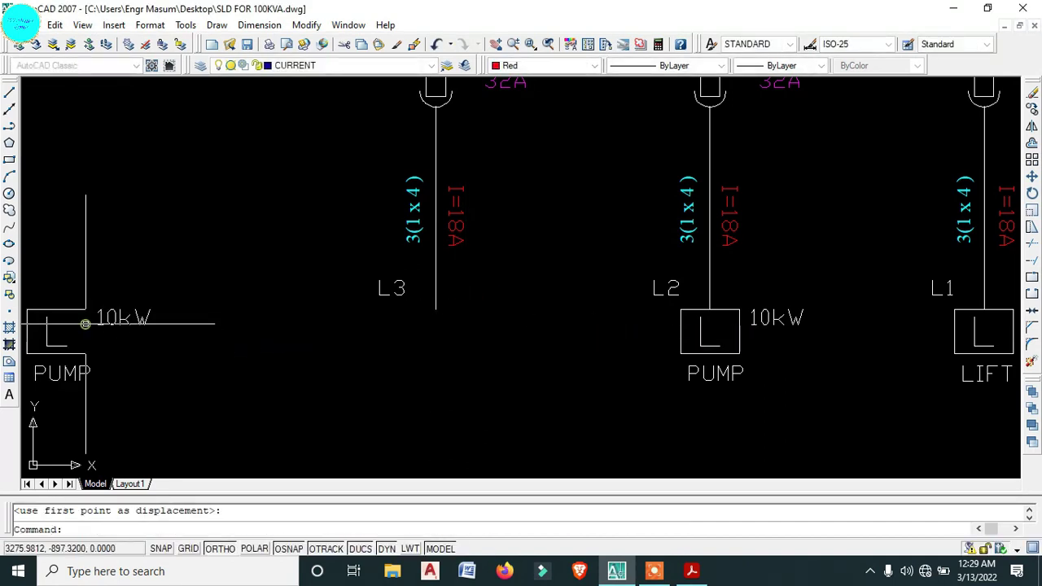
- Erase the L3 label from the copied feeder
middle_click_drag(342, 306, 375, 367)
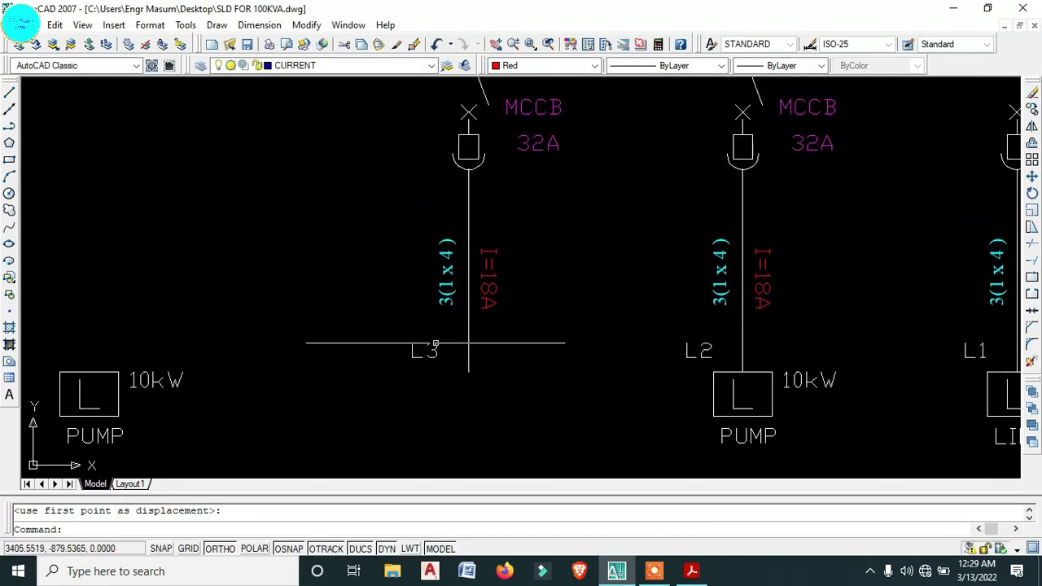
left_click(432, 353)
type("e")
key("Return")
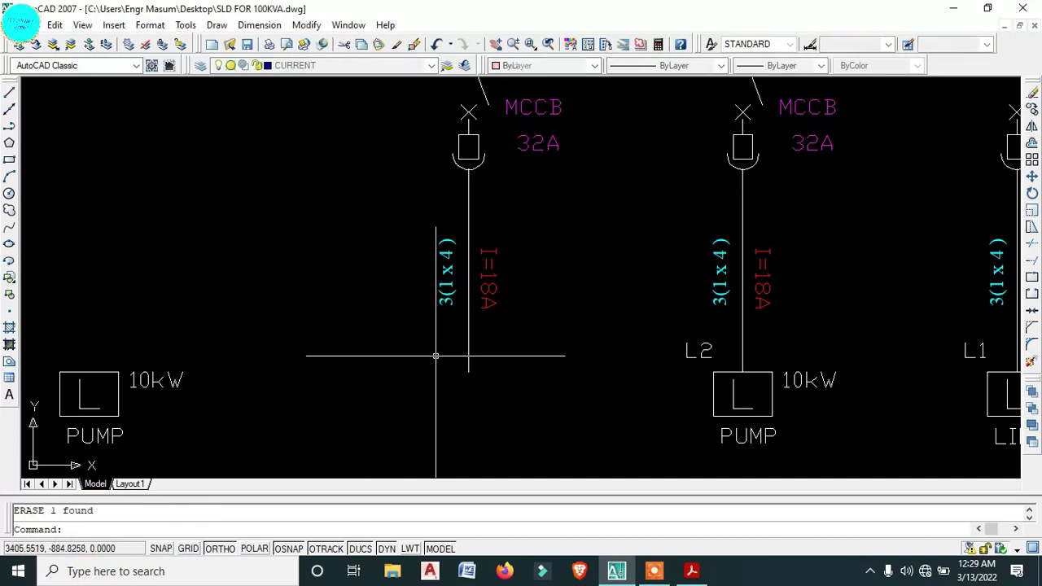
- Grip-stretch the first feeder's short line further down
middle_click_drag(533, 251, 540, 383)
scroll(540, 337, "down", 2)
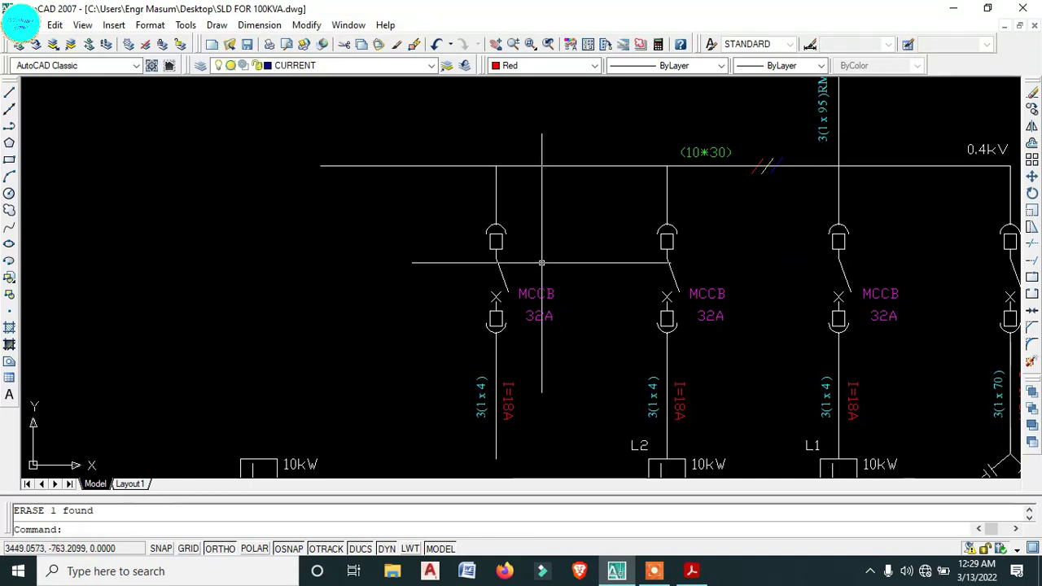
scroll(361, 232, "down", 3)
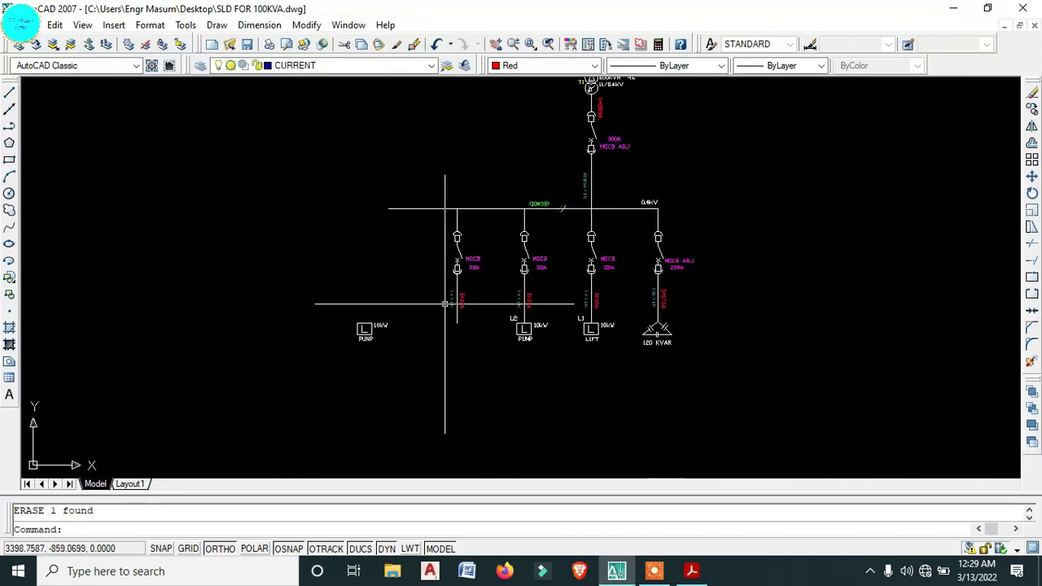
mouse_move(447, 302)
middle_mouse_down()
mouse_move(446, 233)
mouse_move(467, 242)
middle_mouse_up()
scroll(467, 242, "up", 4)
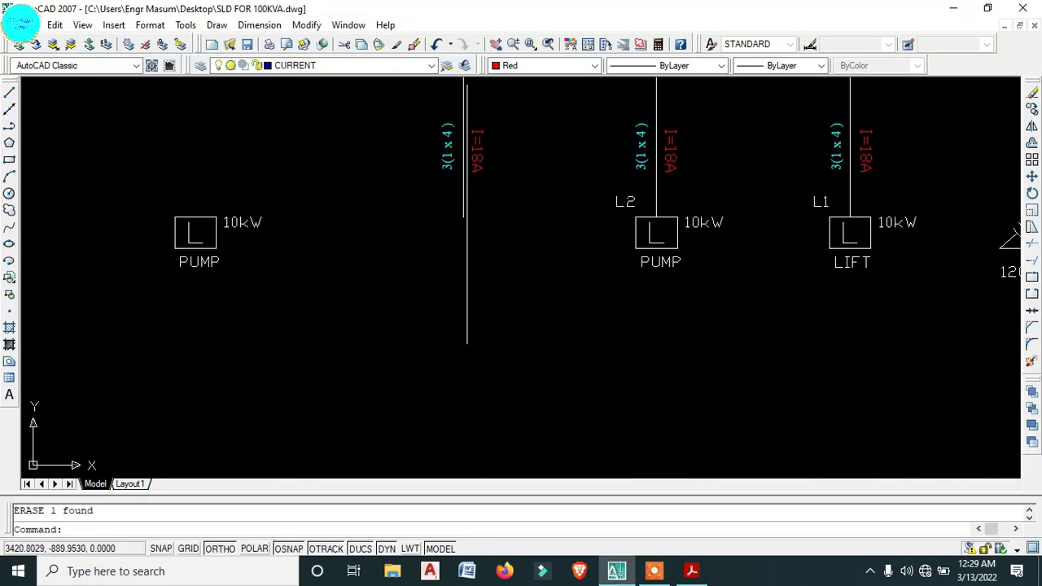
left_click(462, 210)
left_click(462, 215)
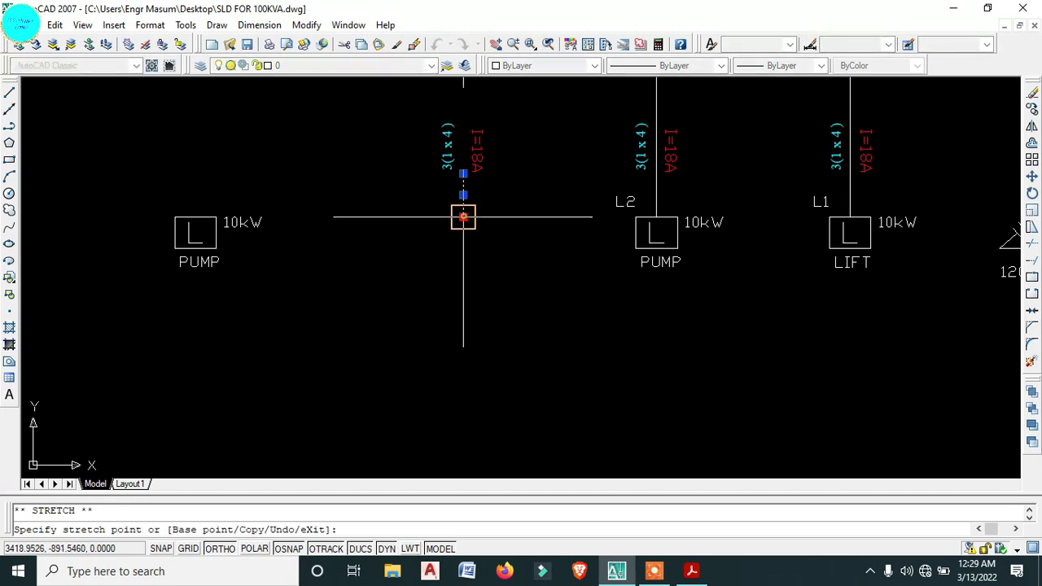
left_click(445, 340)
key("Escape")
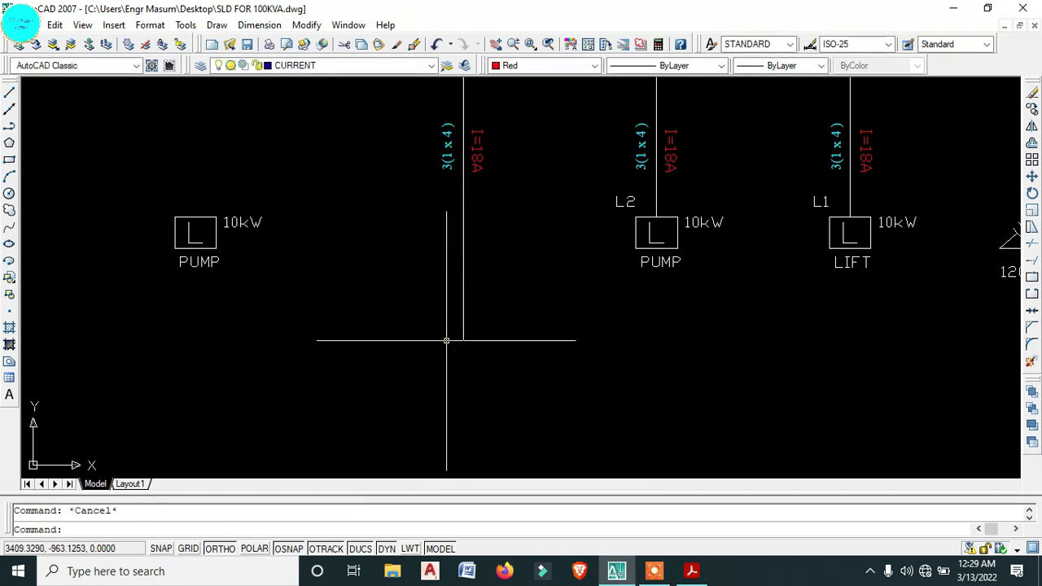
- Move the 0.4kV busbar line to the right
scroll(440, 243, "down", 1)
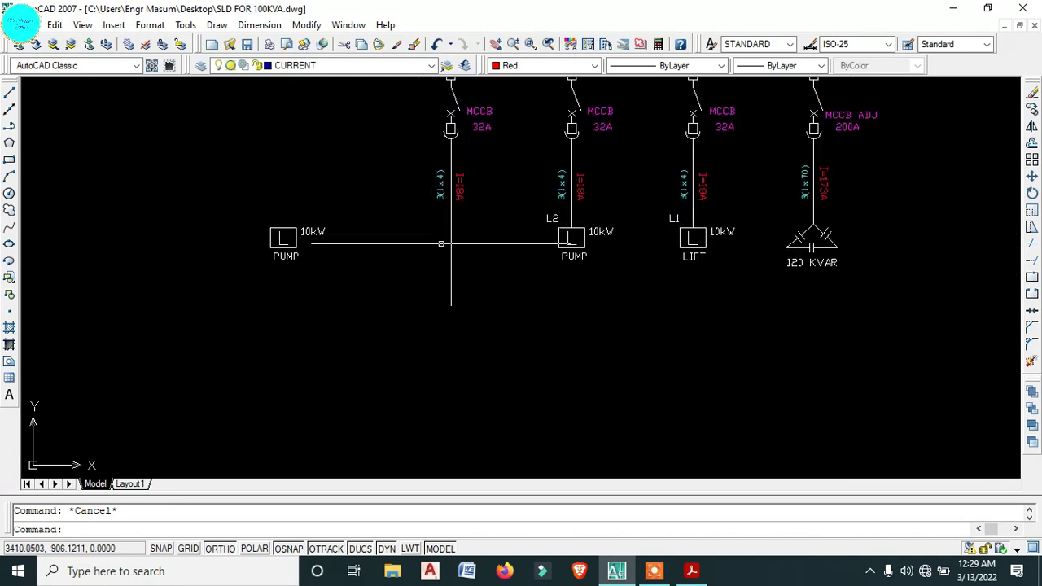
scroll(440, 242, "up", 3)
scroll(455, 243, "down", 4)
scroll(479, 155, "up", 3)
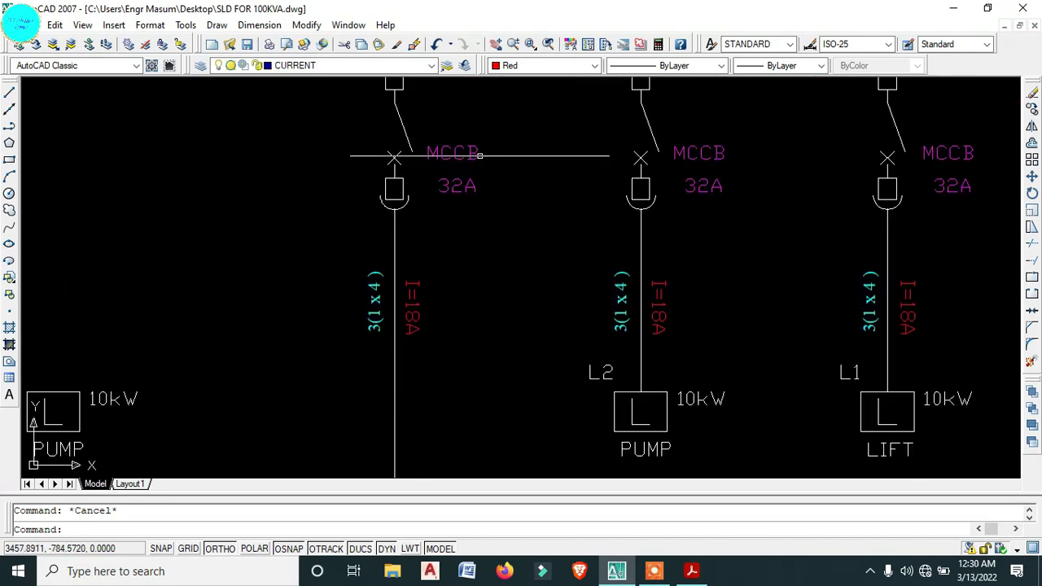
middle_click_drag(480, 154, 531, 234)
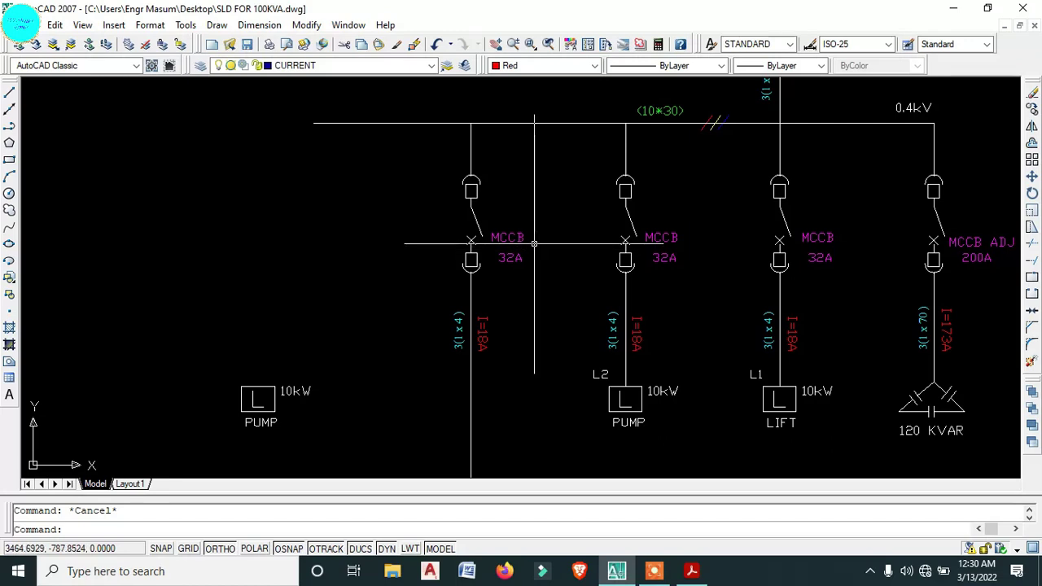
middle_click_drag(594, 166, 601, 229)
middle_click_drag(442, 231, 454, 198)
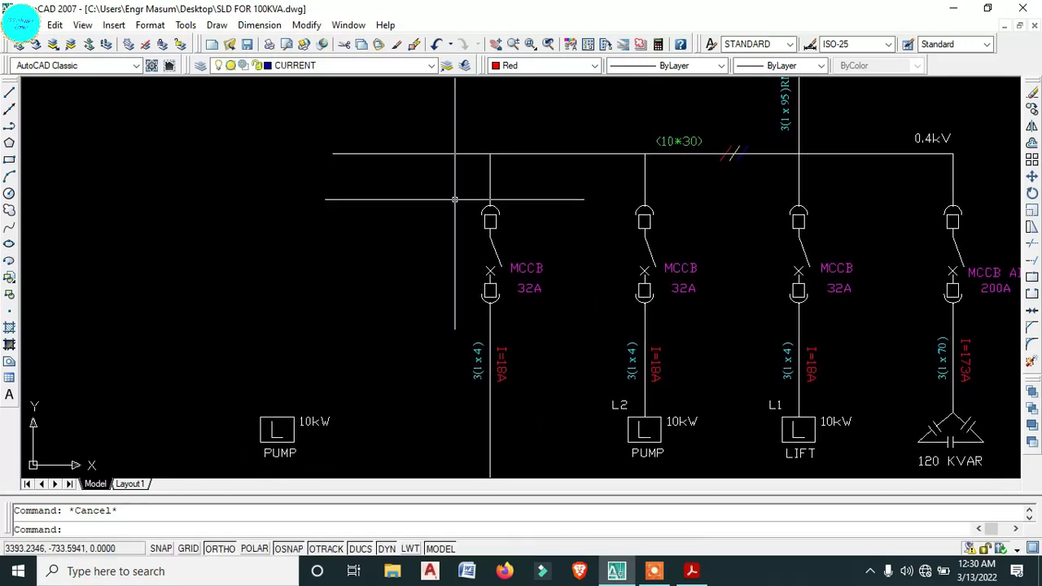
left_click(416, 153)
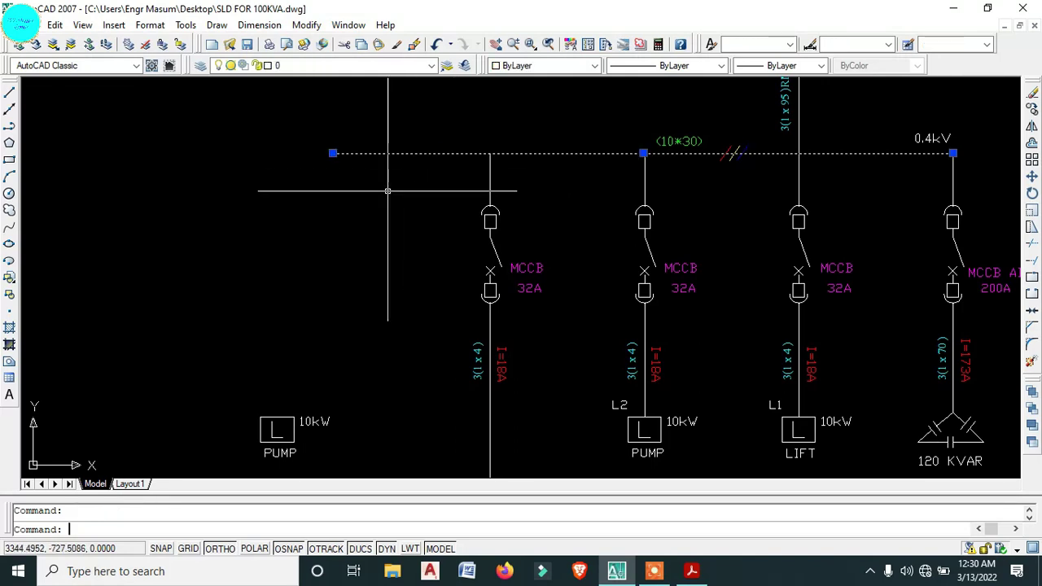
type("m")
key("Return")
left_click(277, 205)
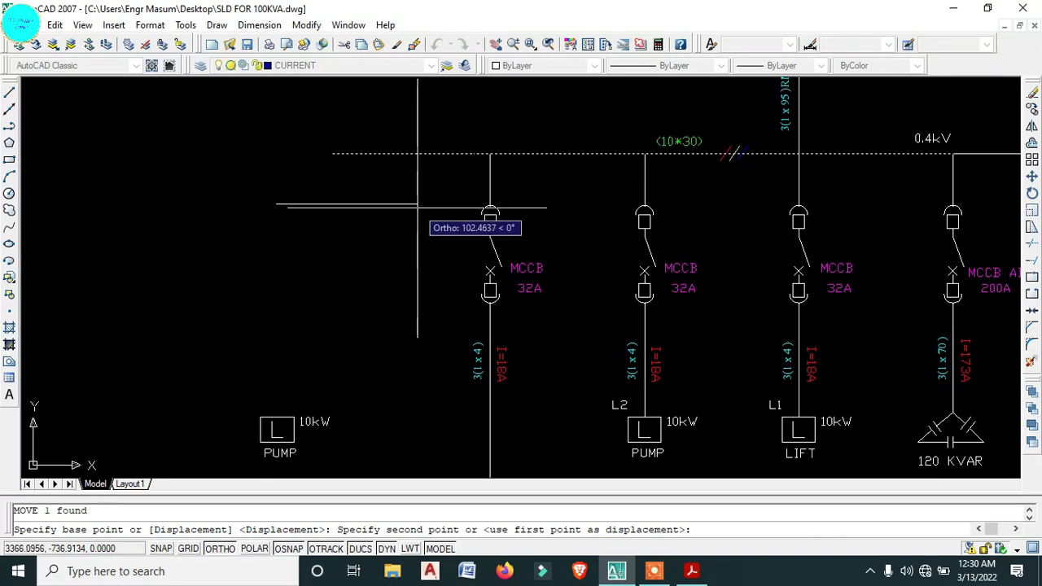
left_click(420, 207)
- Trim off the busbar's leftover left stub
scroll(426, 179, "up", 2)
type("T")
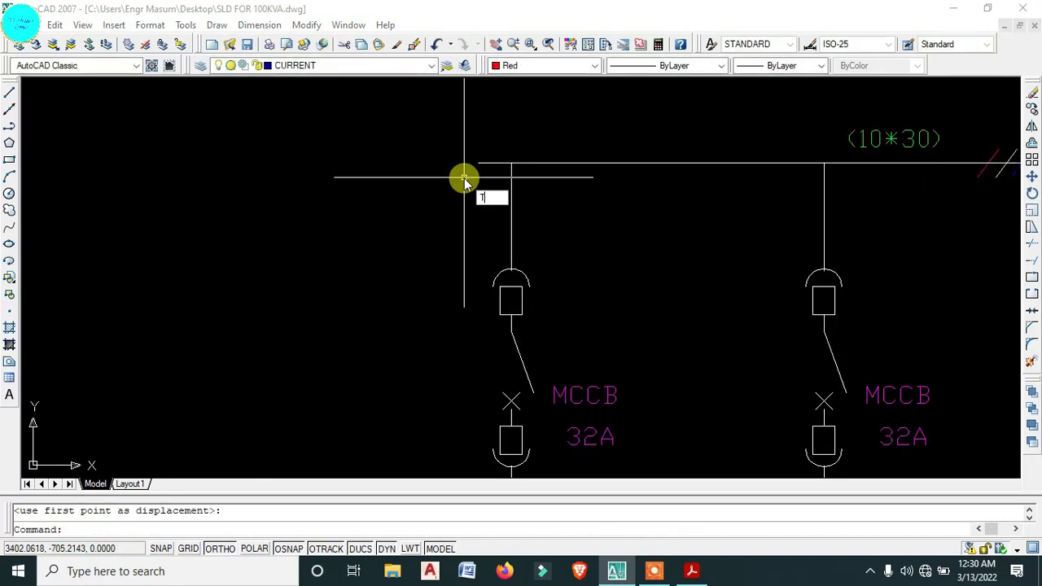
type("R")
key("Return")
key("Return")
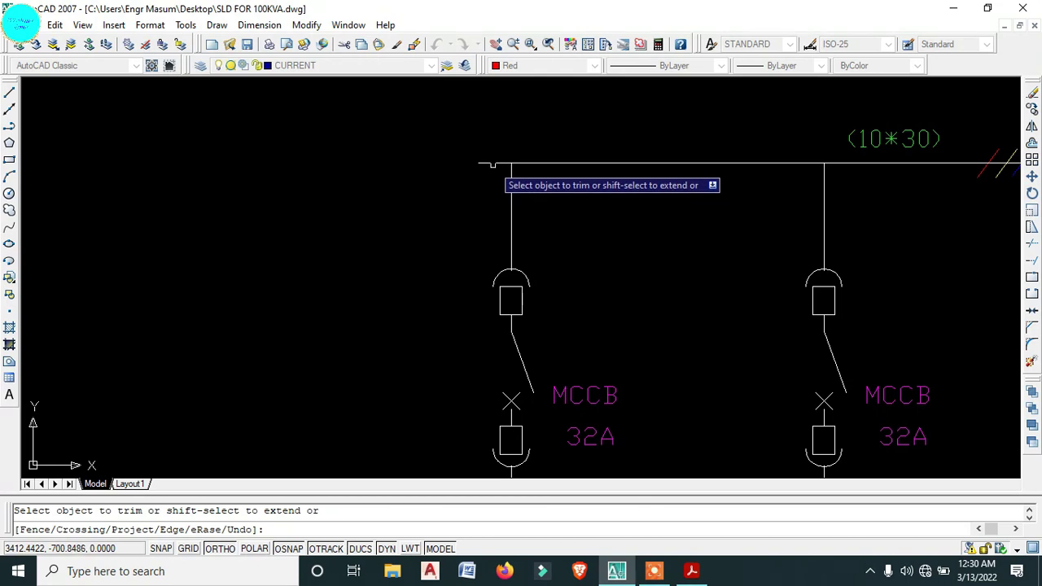
left_click(491, 163)
key("Escape")
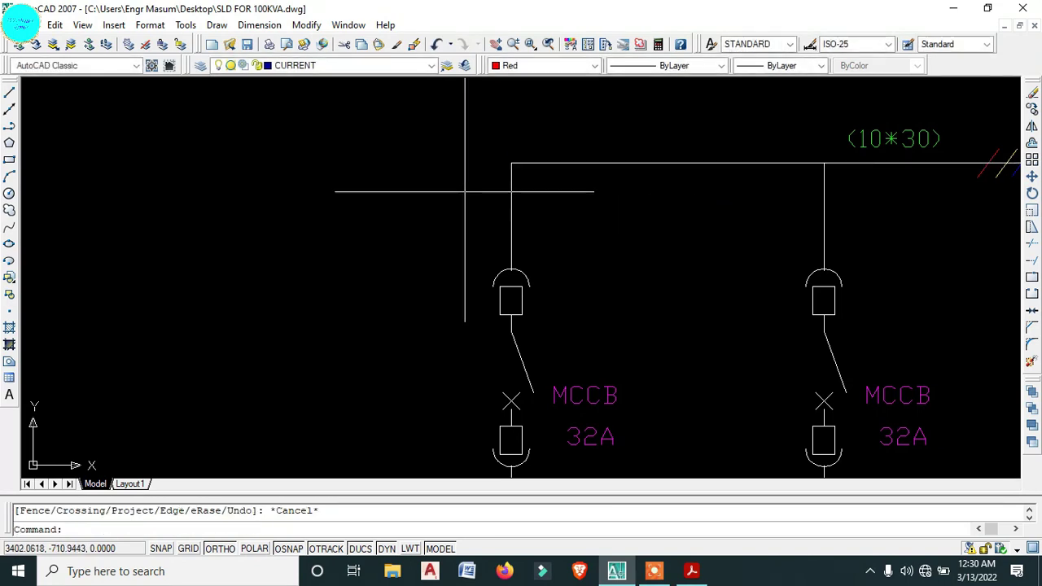
scroll(472, 288, "down", 2)
middle_click_drag(472, 440, 472, 288)
scroll(462, 260, "down", 2)
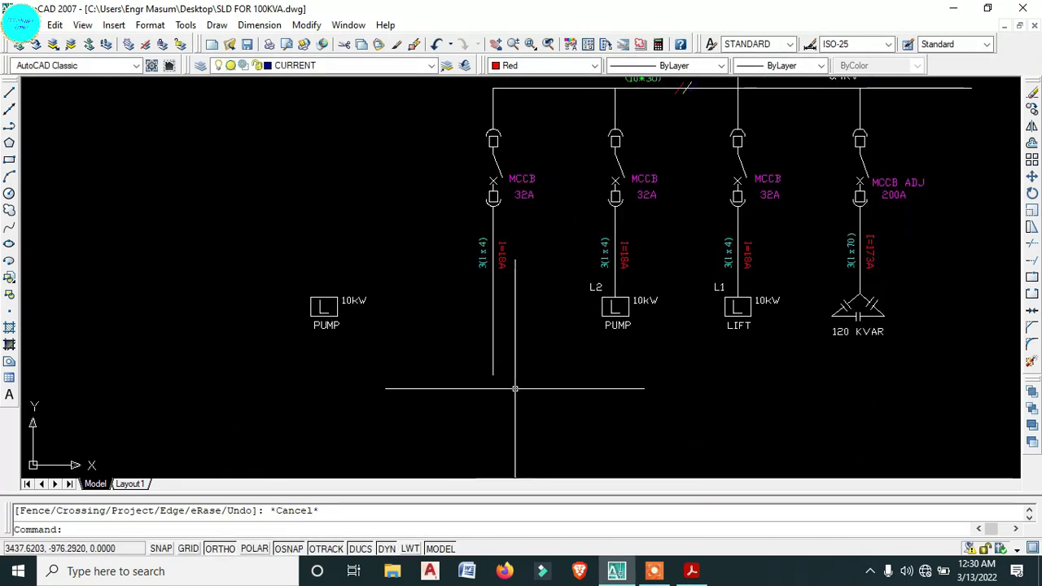
scroll(493, 386, "up", 3)
middle_click_drag(488, 339, 502, 334)
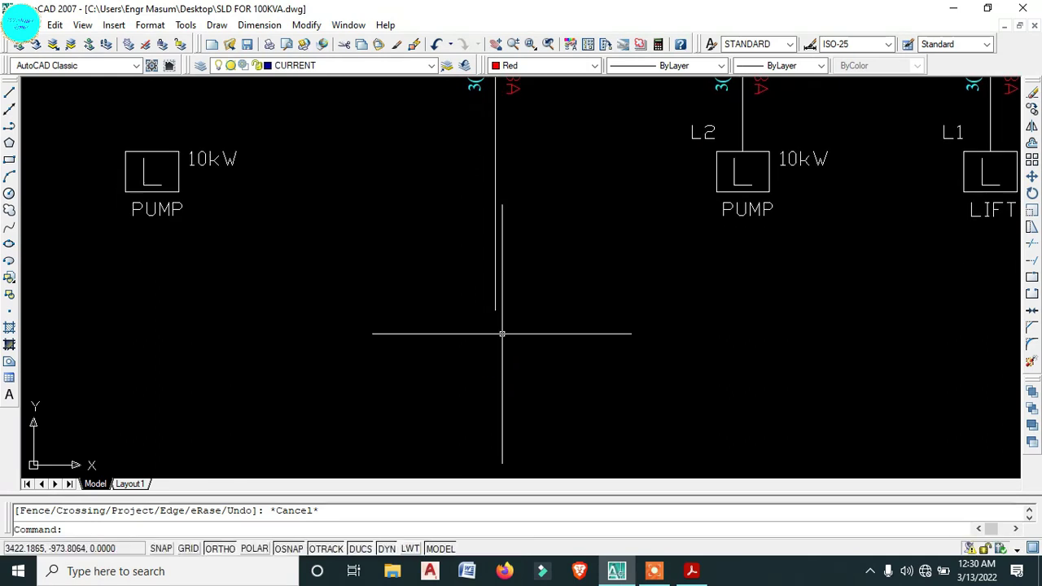
- Draw a horizontal line leftward from the feeder's bottom end
type("l")
key("Return")
left_click(495, 310)
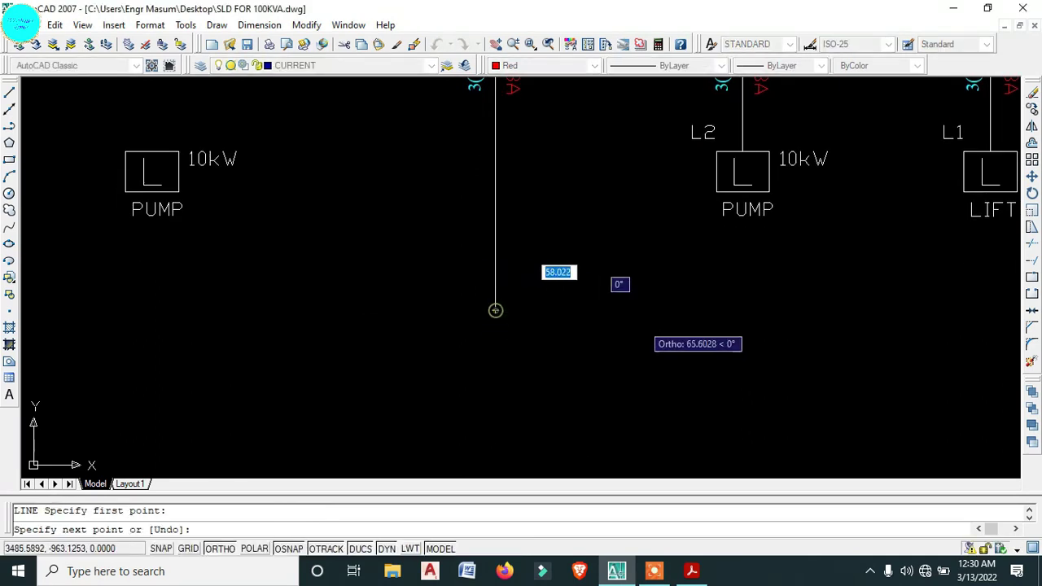
scroll(643, 326, "down", 2)
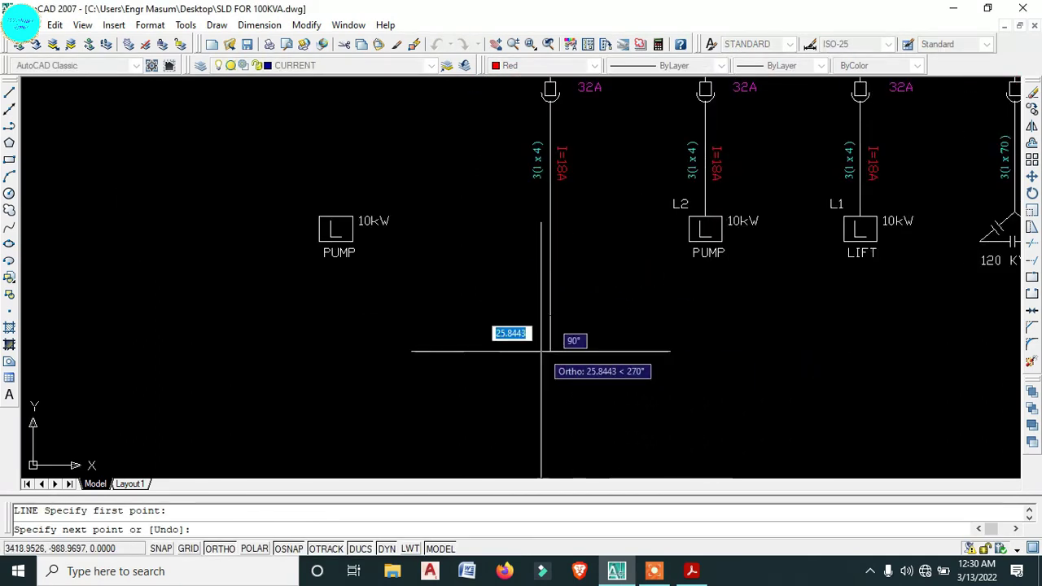
left_click(179, 354)
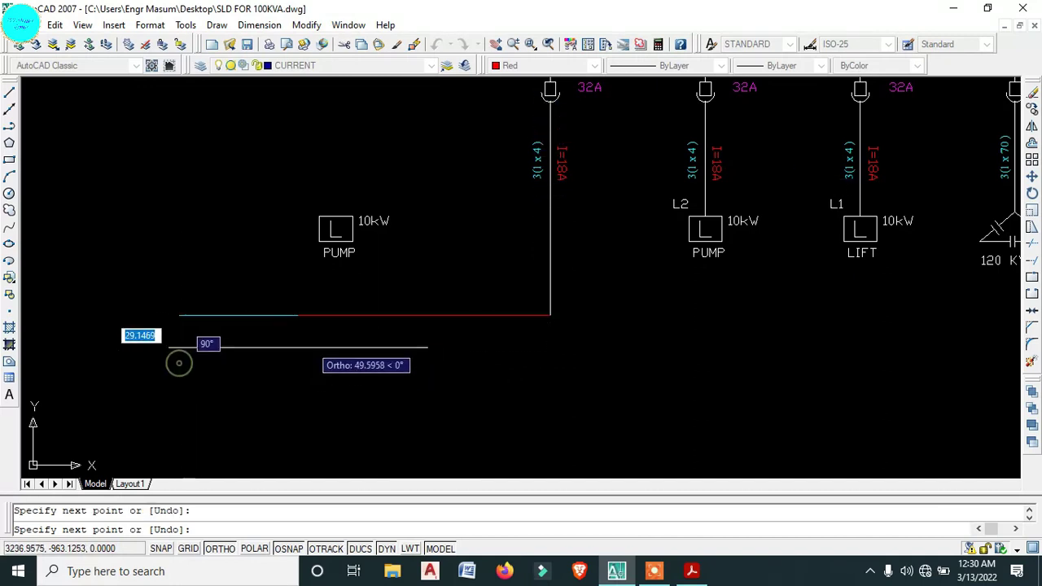
key("Return")
- Stretch the red line's right end further right across the feeder
left_click(440, 315)
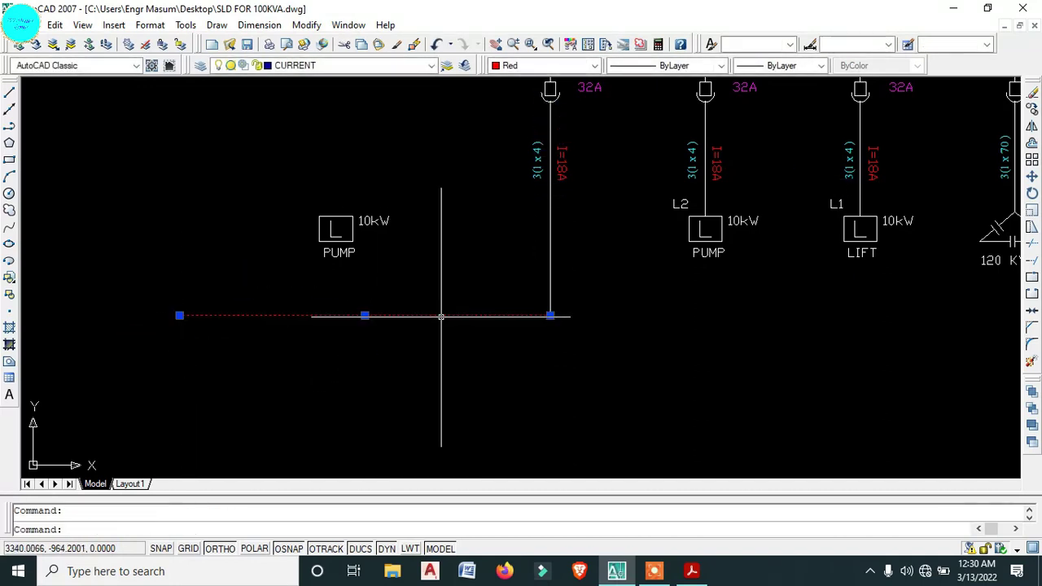
left_click(550, 315)
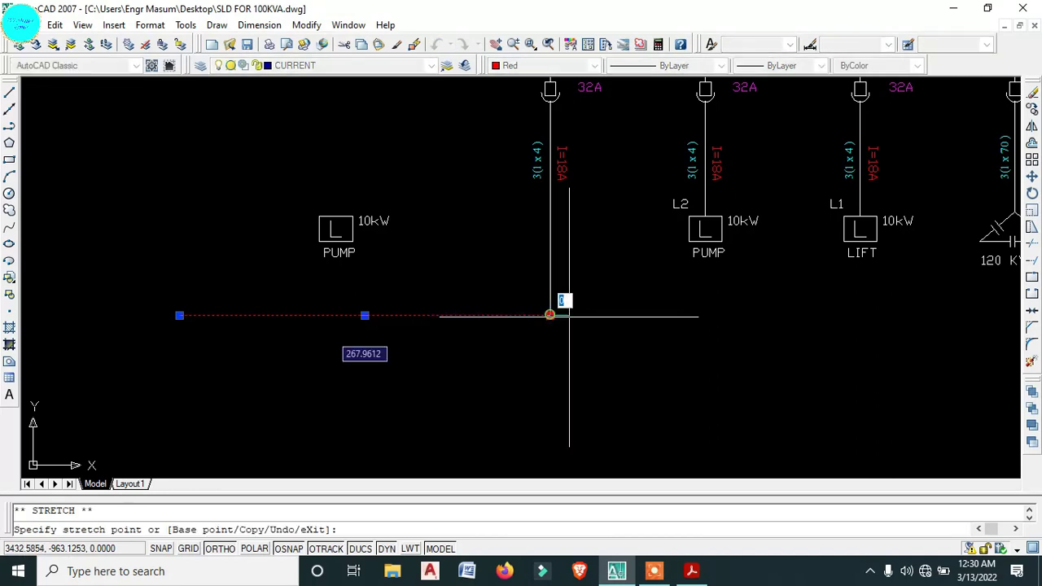
left_click(754, 338)
key("Escape")
scroll(757, 335, "down", 3)
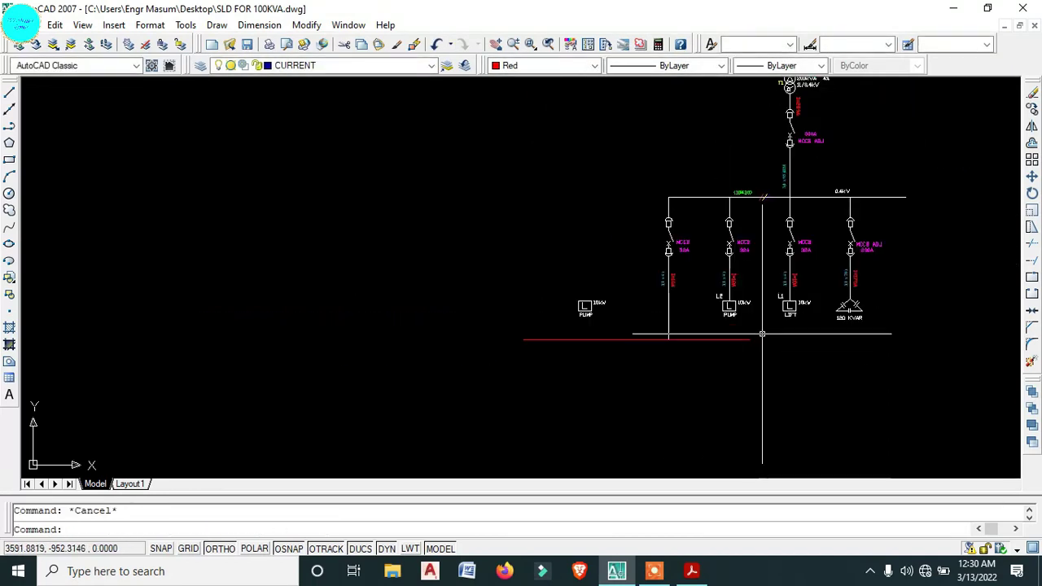
middle_click_drag(756, 336, 716, 391)
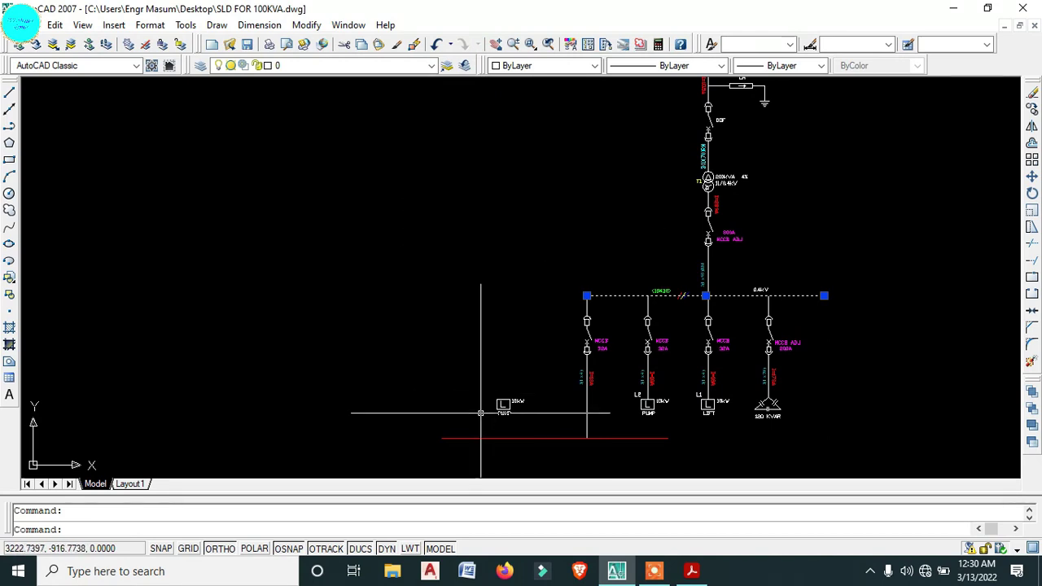
- Make the upper 0.4kV busbar red
left_click(558, 69)
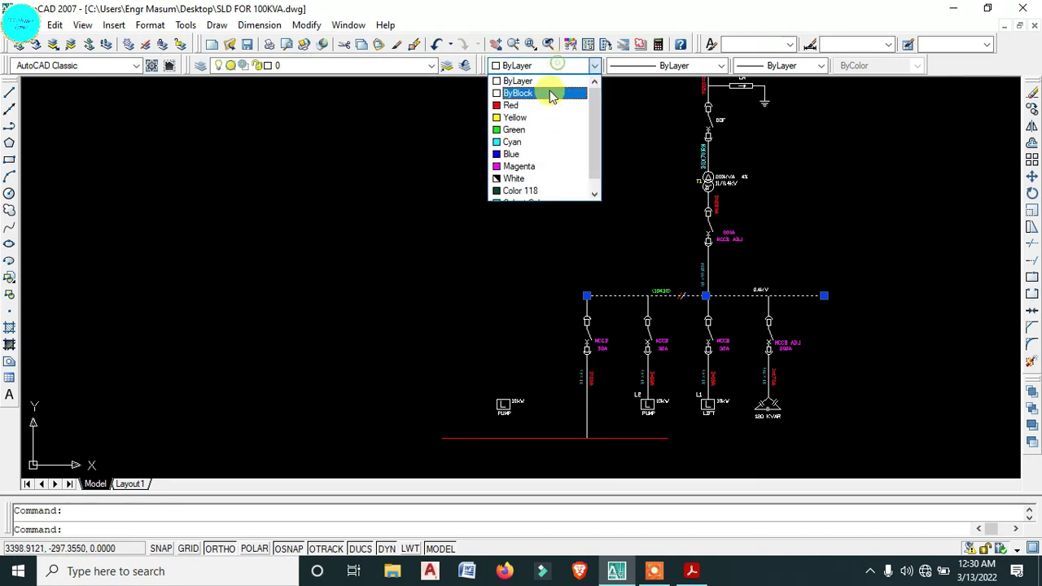
left_click(540, 106)
key("Escape")
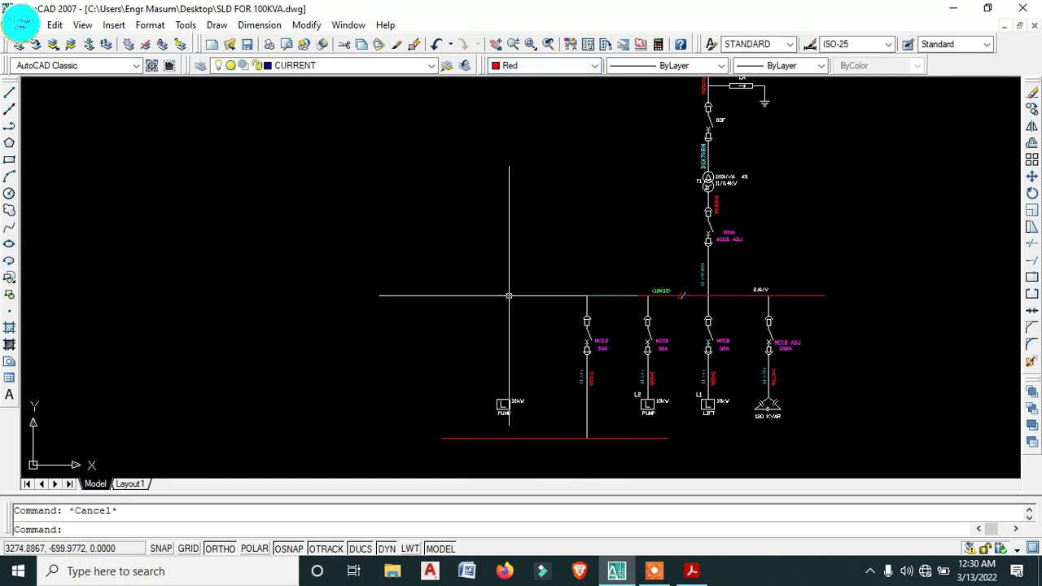
- Give the upper busbar and the lower red line a 0.30 mm lineweight
left_click(813, 295)
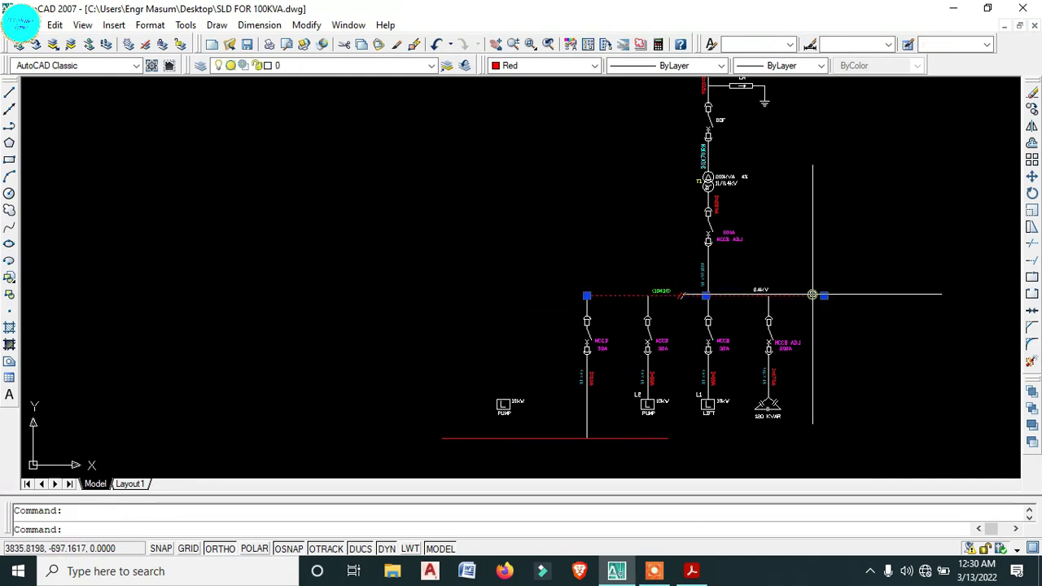
left_click(643, 439)
left_click(759, 67)
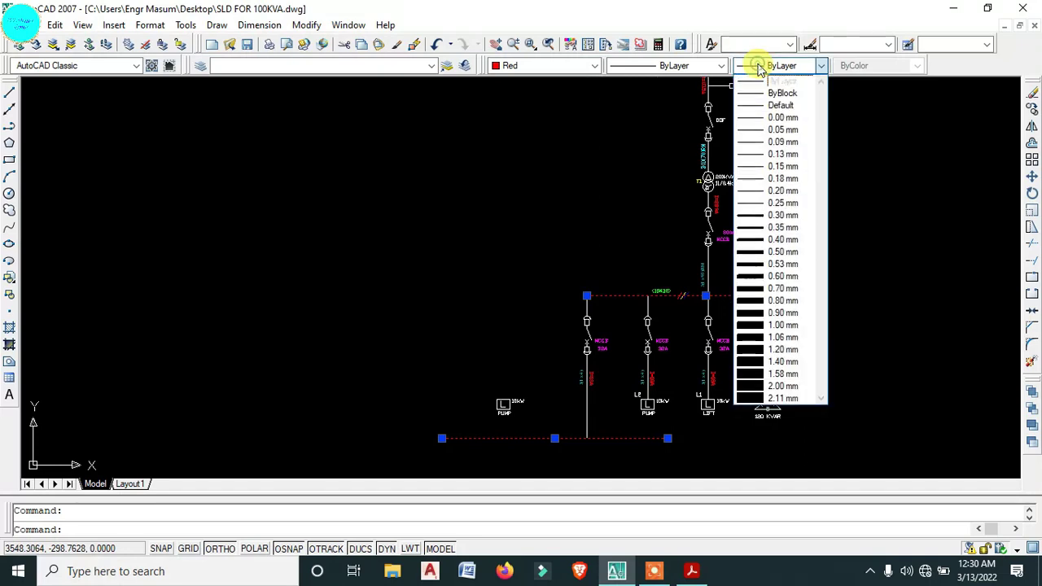
left_click(754, 216)
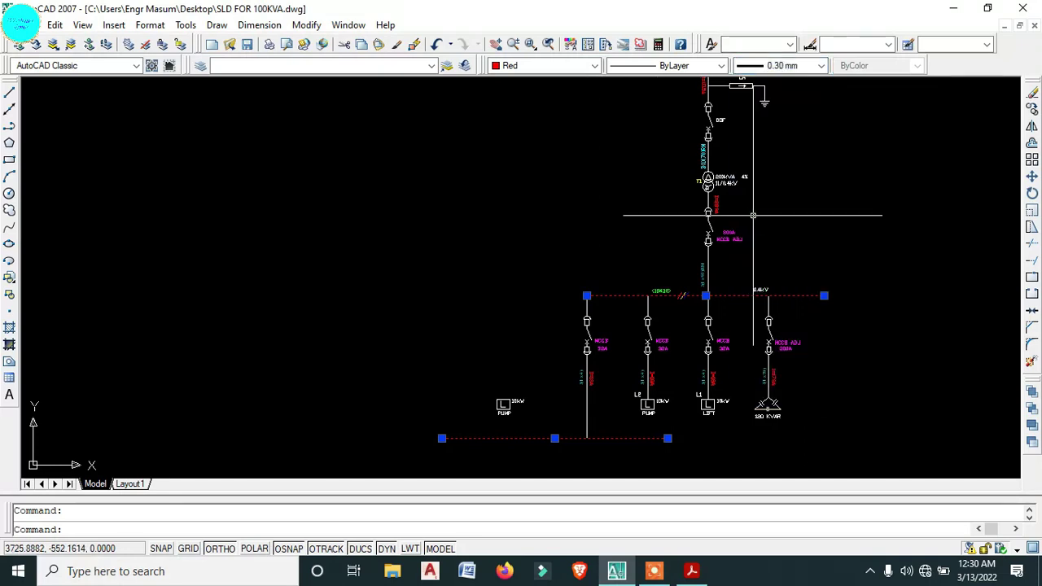
key("Escape")
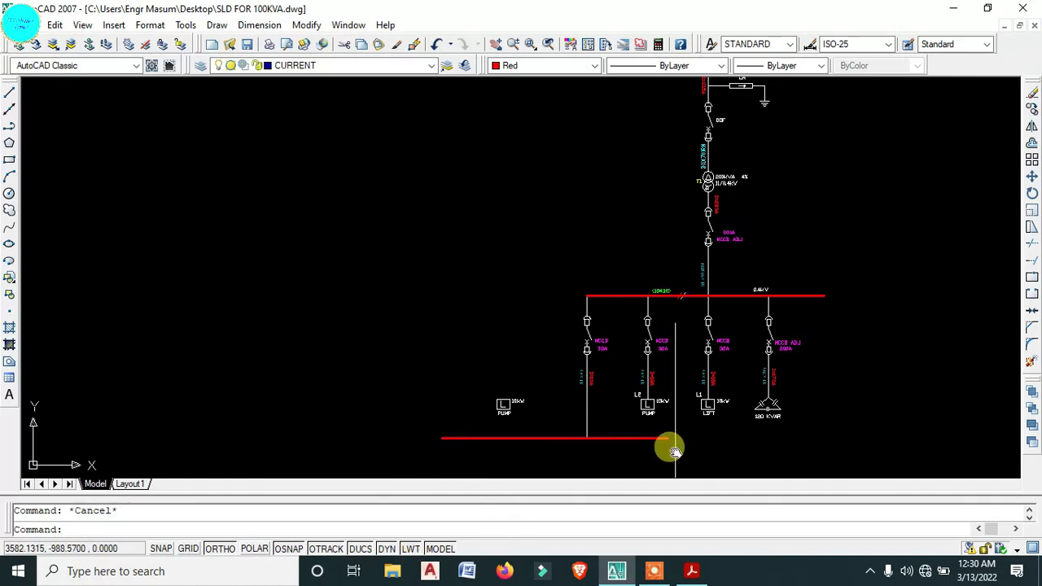
- Select the lower red line's right end to stretch it, then cancel the stretch
scroll(675, 450, "up", 3)
left_click(642, 363)
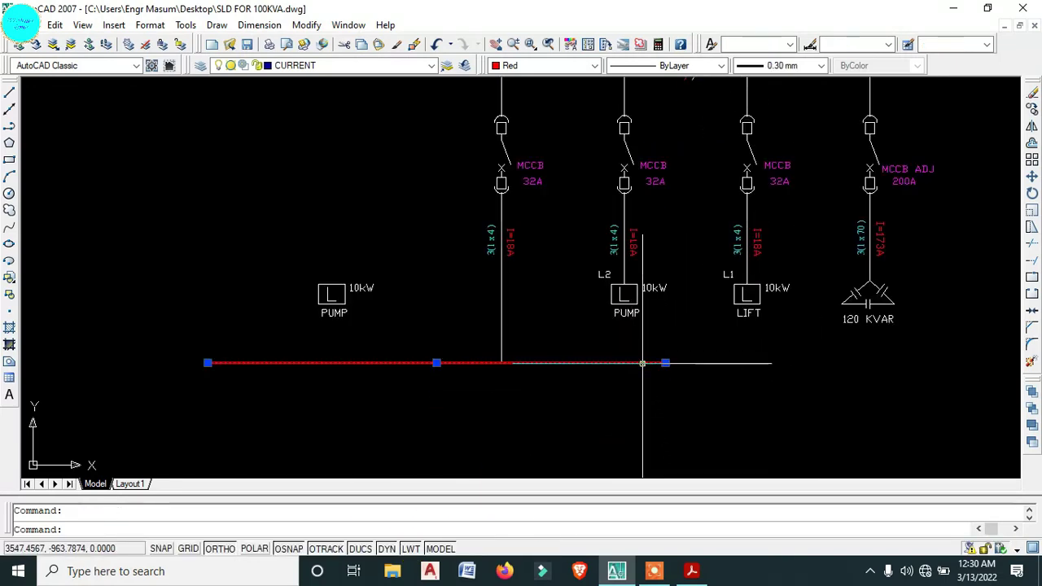
left_click(665, 363)
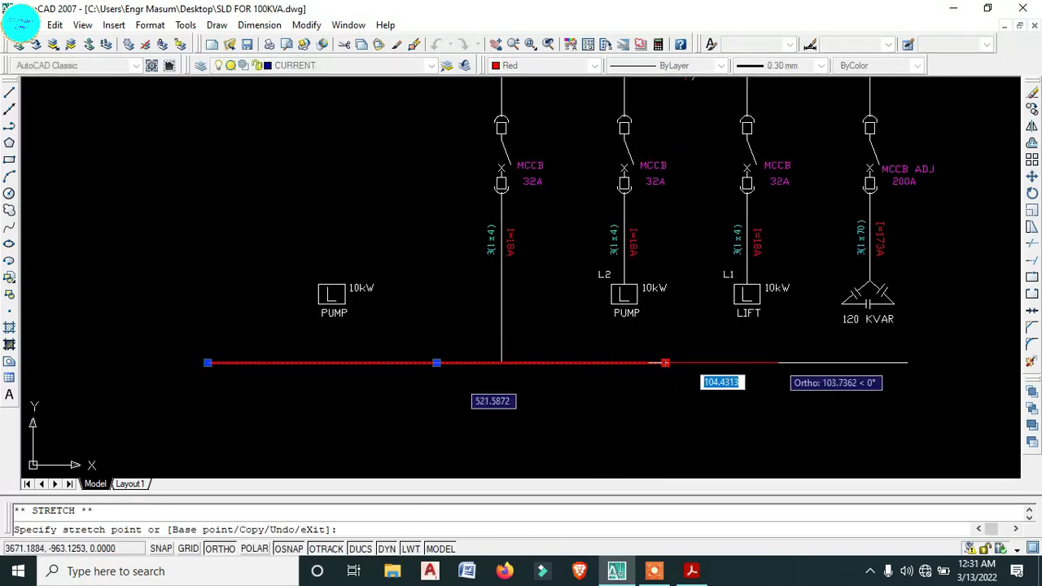
key("Escape")
scroll(669, 314, "down", 3)
- Select the L2 PUMP feeder together with its connecting vertical segment
scroll(670, 314, "up", 2)
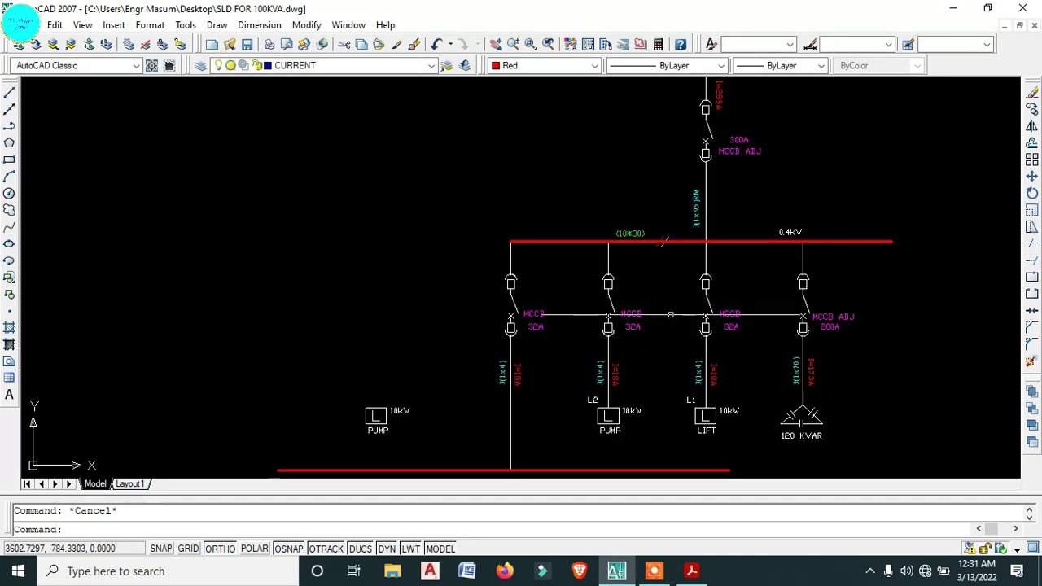
mouse_move(670, 314)
middle_mouse_down()
mouse_move(672, 354)
mouse_move(674, 333)
middle_mouse_up()
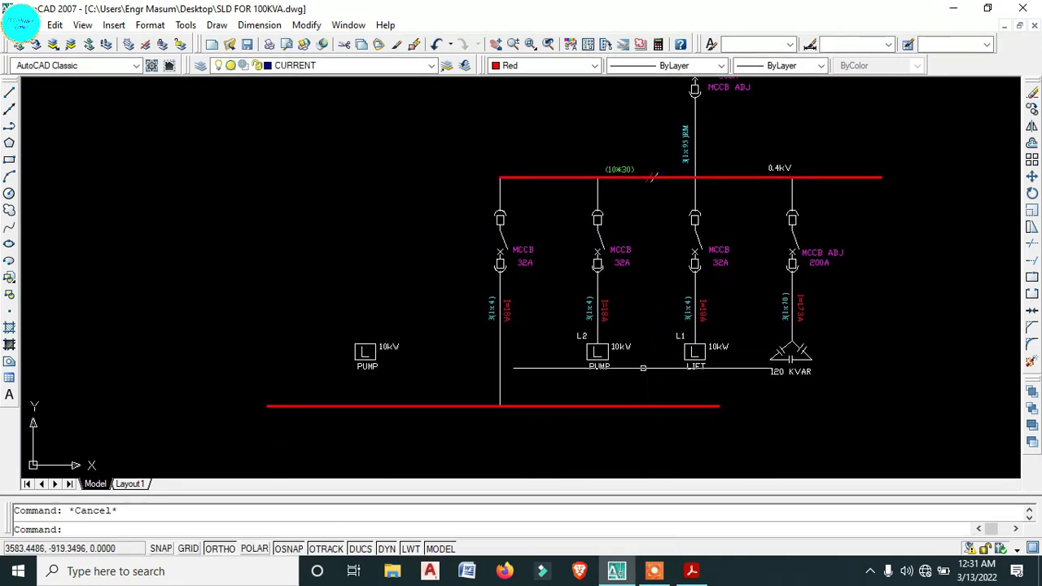
left_click(643, 372)
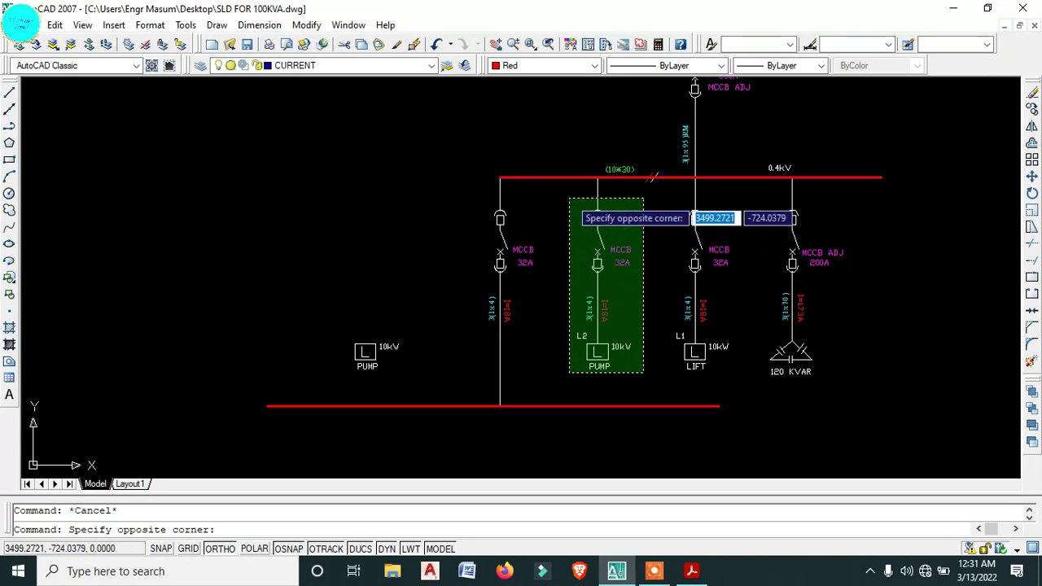
left_click(569, 198)
scroll(583, 192, "up", 4)
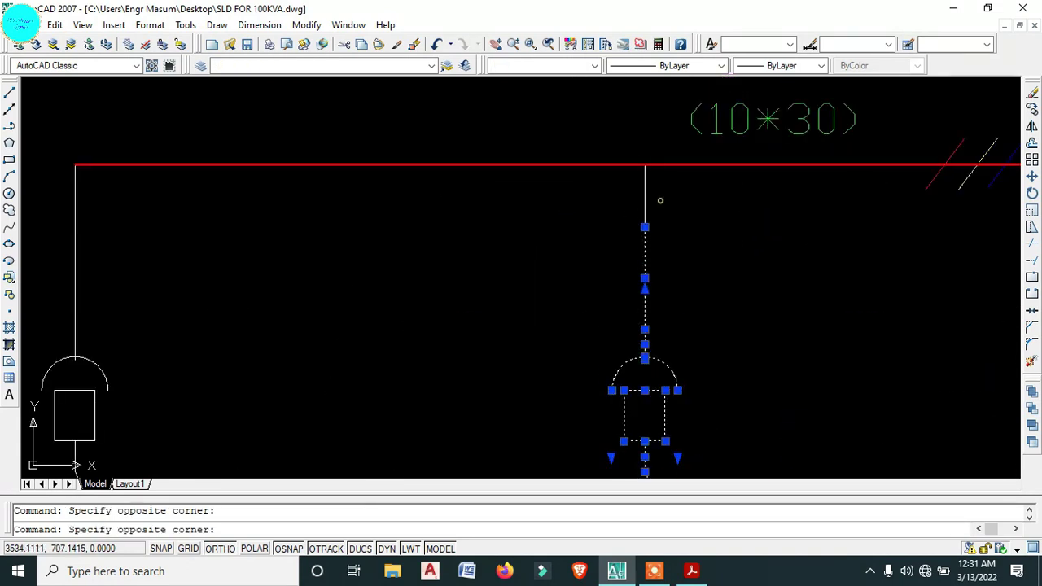
left_click(632, 180)
- Copy the feeder from its top junction to the right end of the lower red line
type("co")
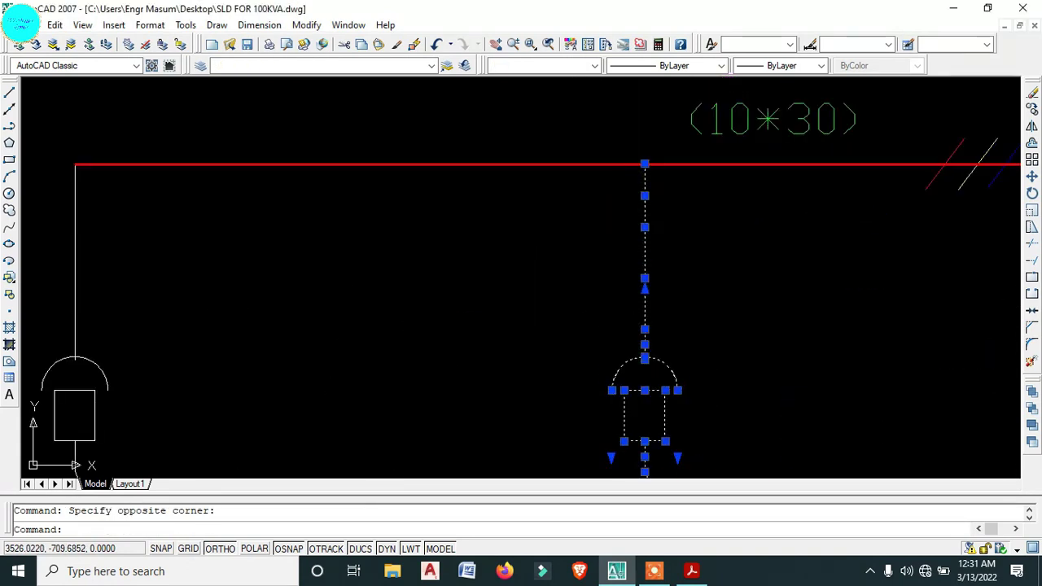
key("Return")
left_click(644, 164)
scroll(645, 164, "down", 4)
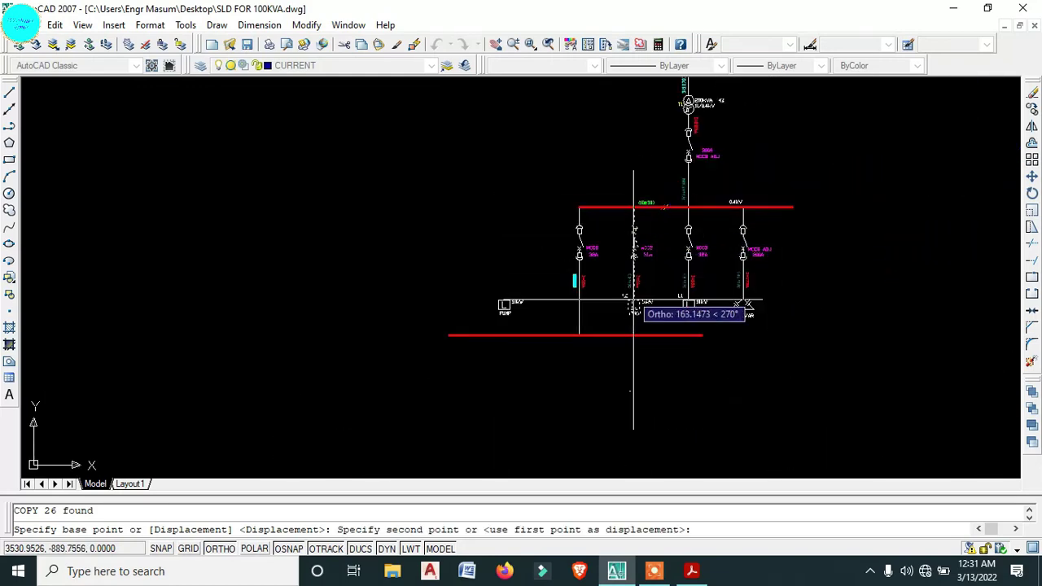
scroll(681, 354, "up", 3)
left_click(732, 300)
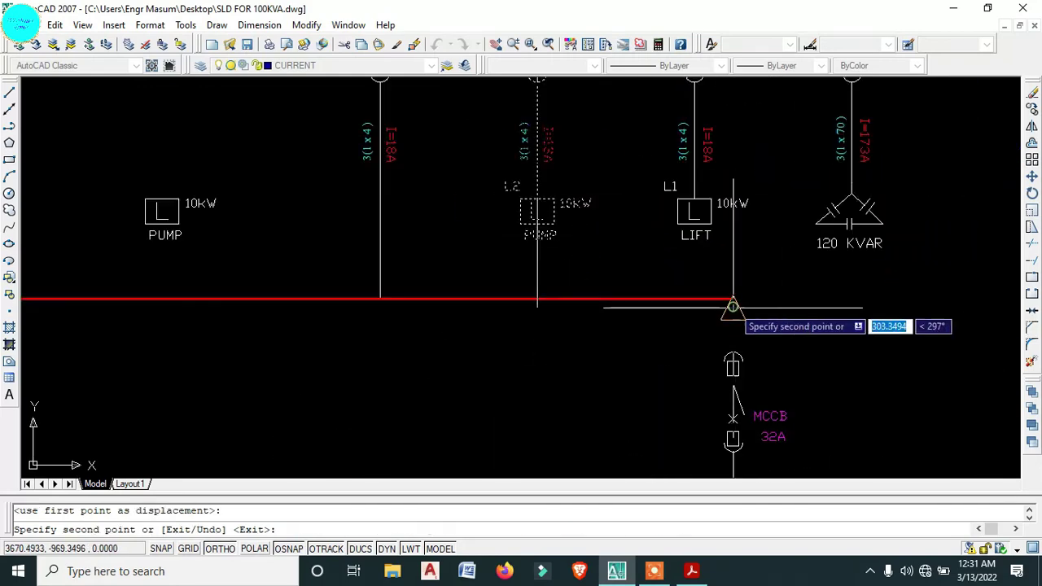
key("Escape")
scroll(732, 349, "down", 3)
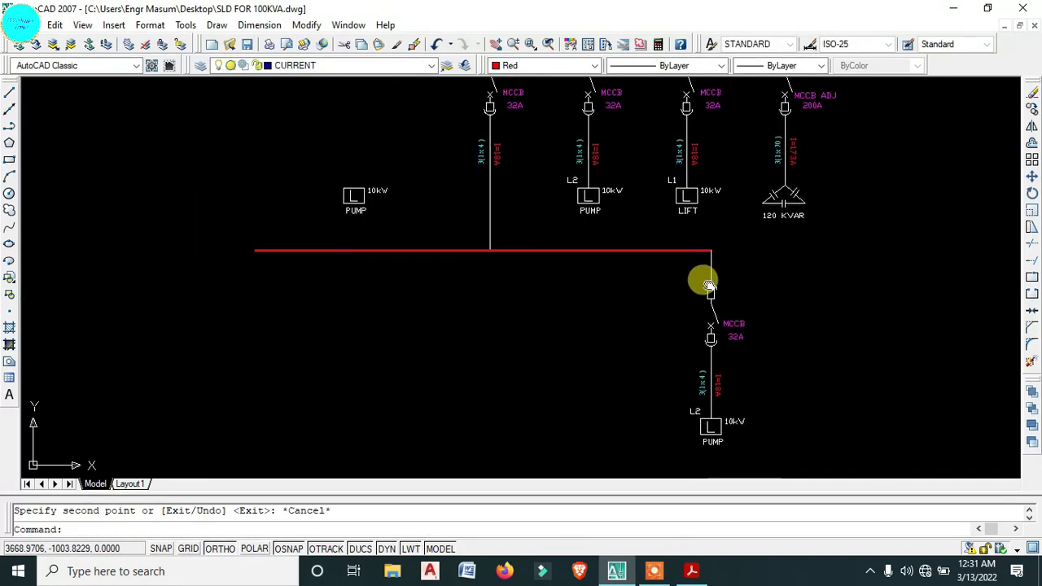
scroll(697, 280, "up", 2)
middle_click_drag(690, 376, 685, 311)
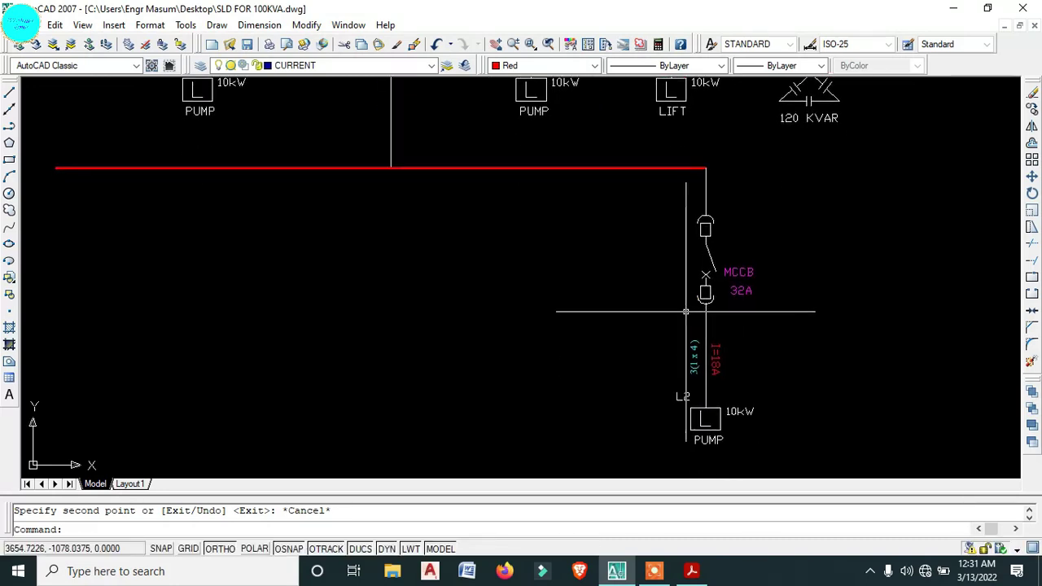
scroll(685, 314, "down", 2)
left_click(749, 424)
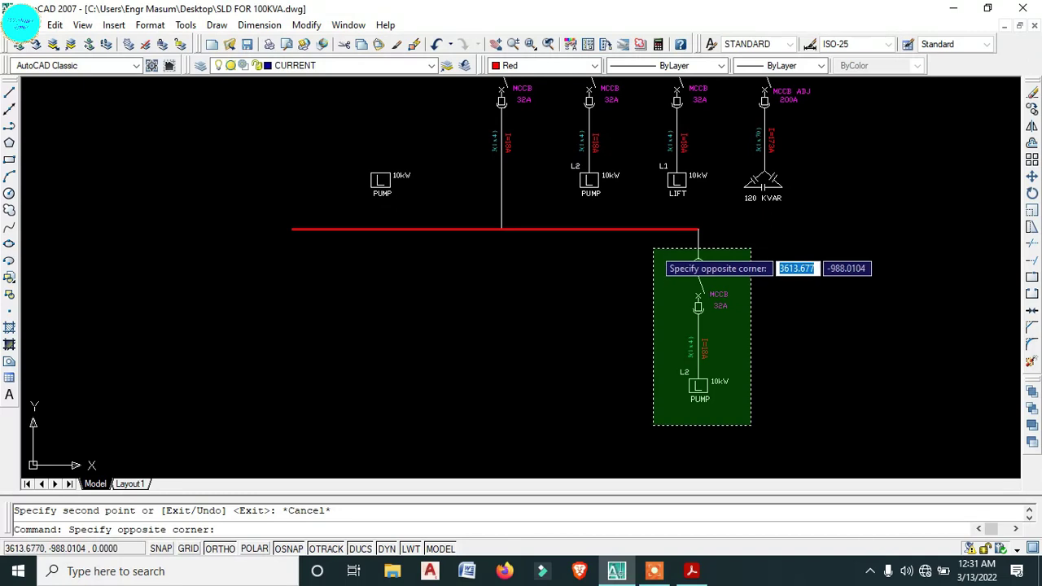
left_click(655, 250)
scroll(688, 248, "up", 4)
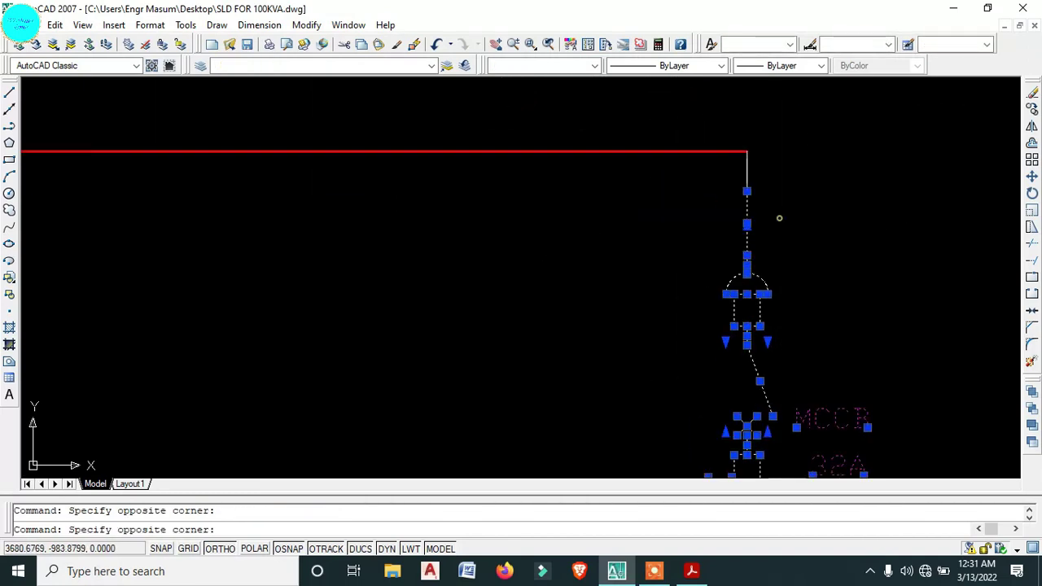
scroll(689, 256, "down", 4)
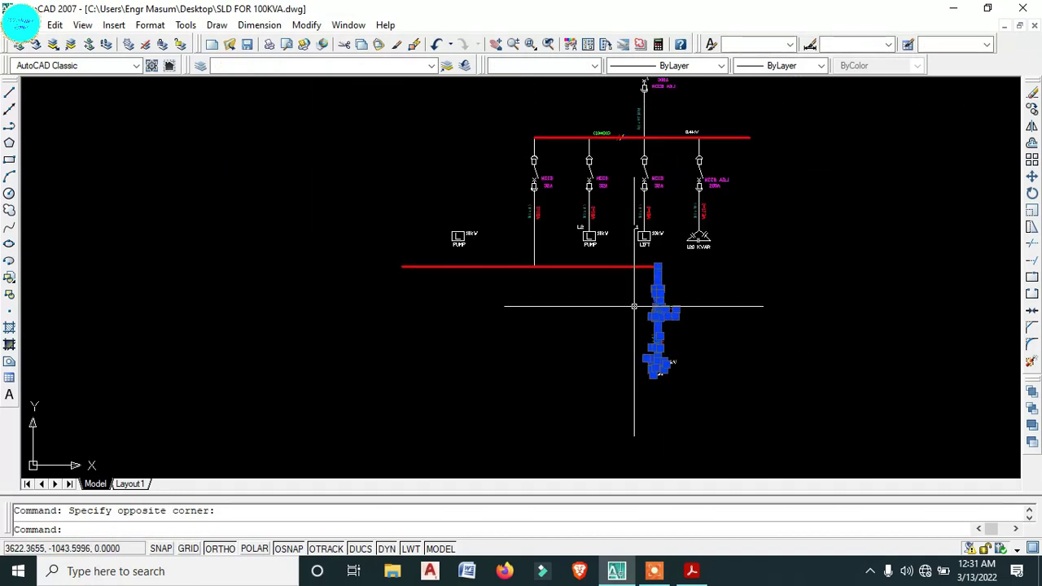
type("CO")
key("Return")
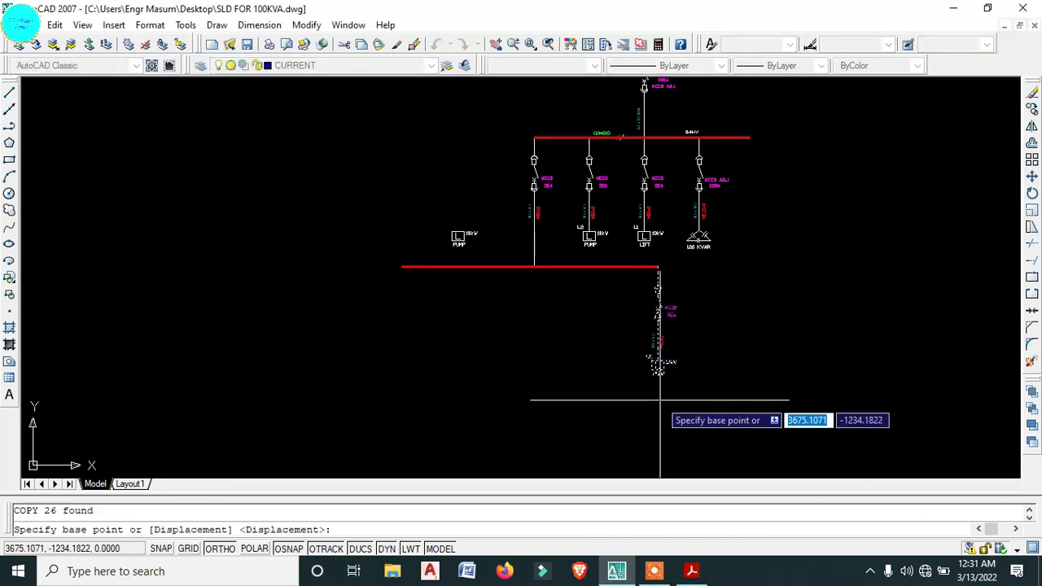
left_click(659, 399)
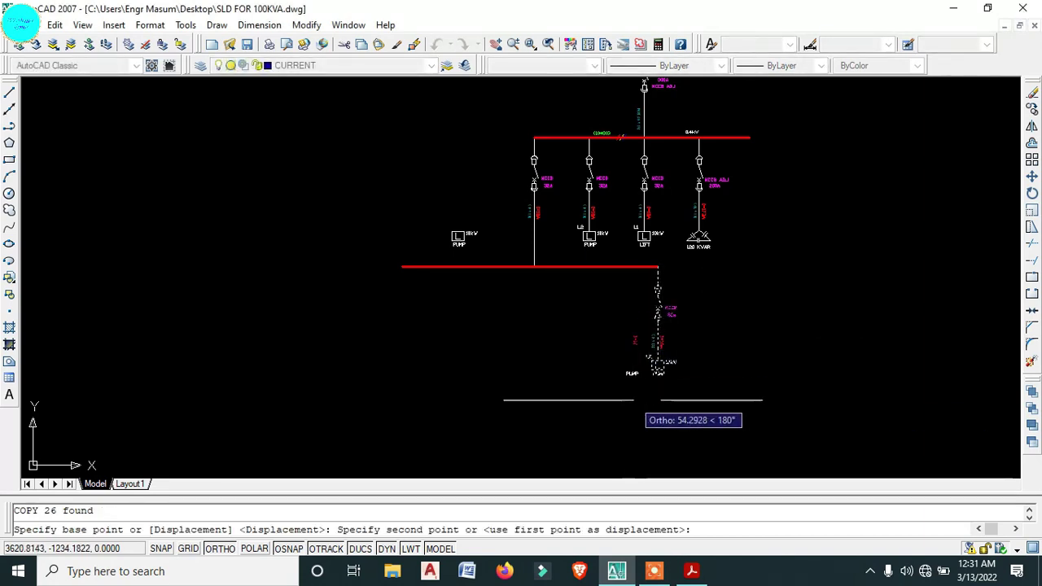
left_click(633, 399)
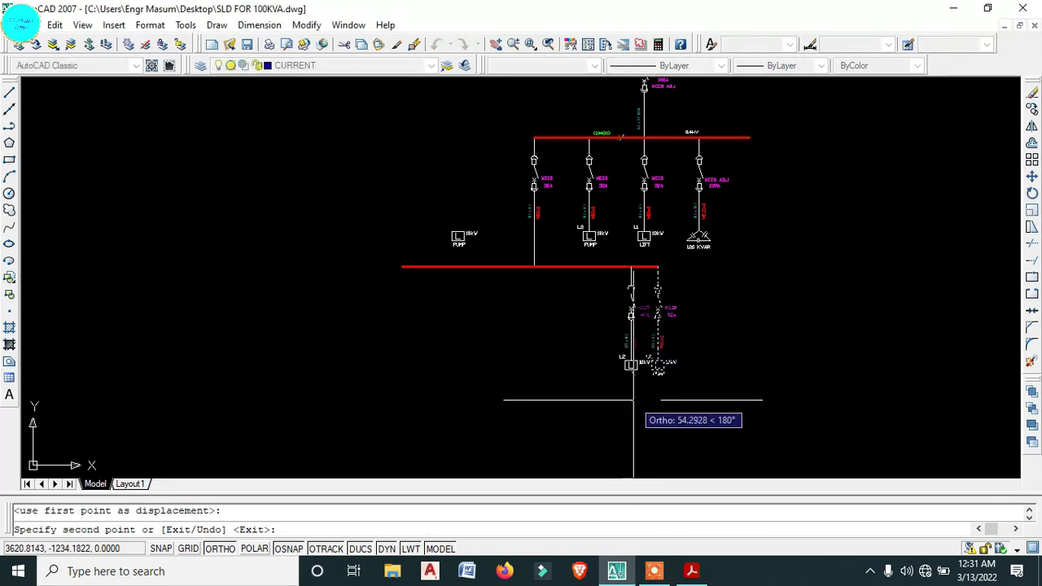
key("Escape")
scroll(633, 400, "up", 5)
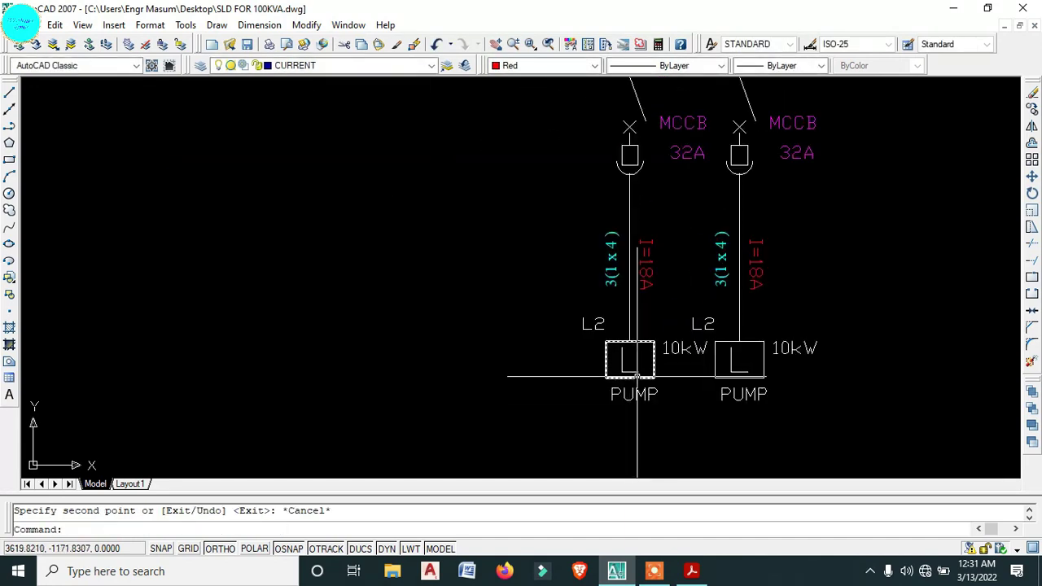
scroll(637, 377, "down", 2)
key("ctrl+z")
key("ctrl+z")
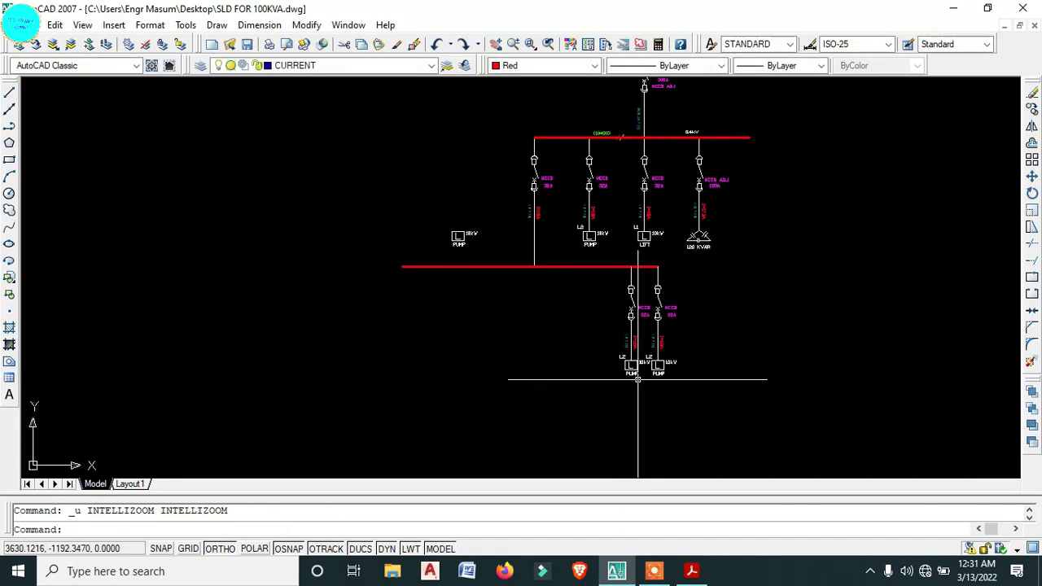
key("ctrl+z")
left_click(698, 405)
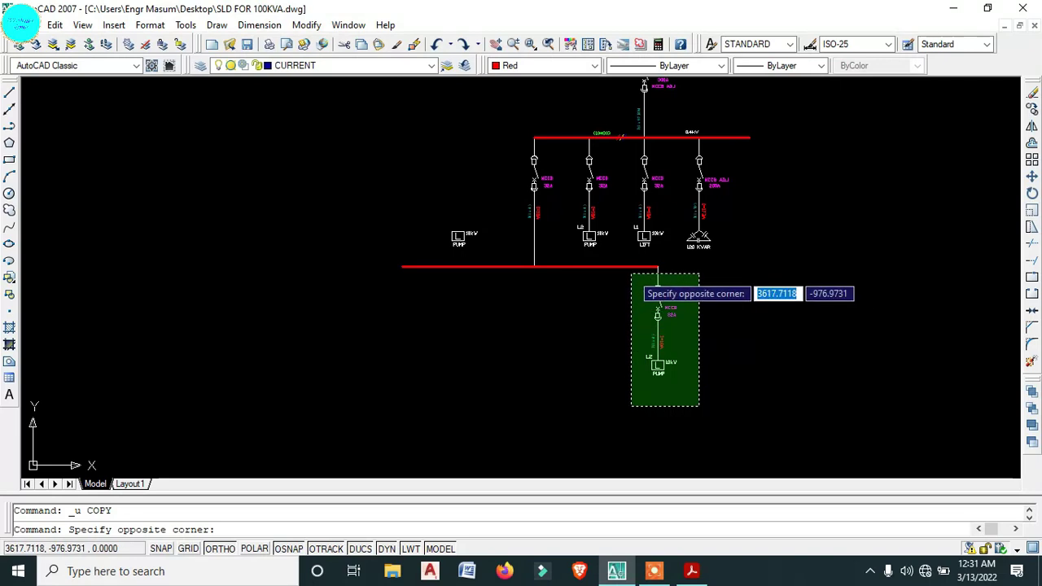
left_click(651, 273)
scroll(655, 266, "up", 5)
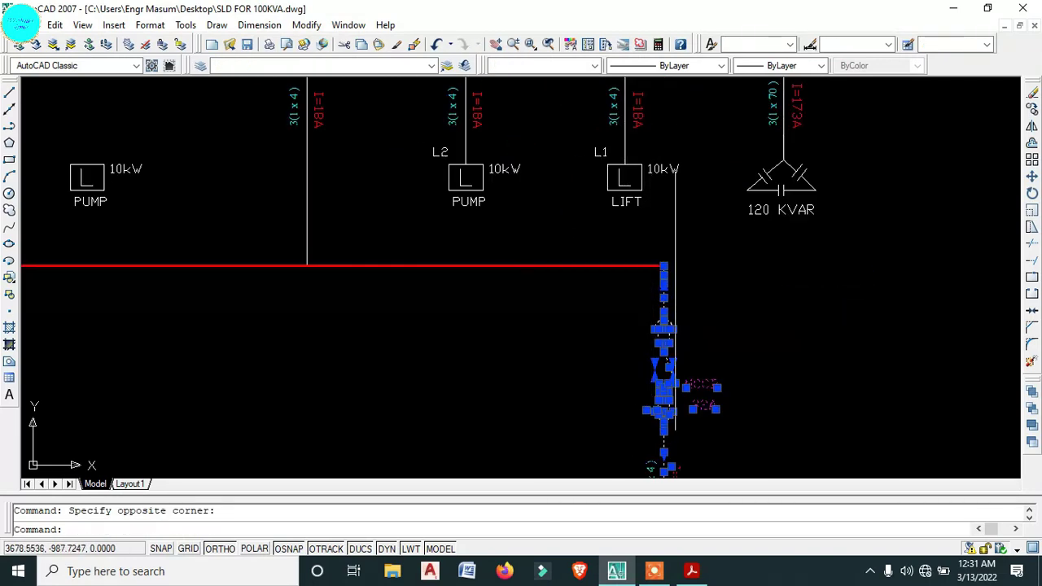
type("c")
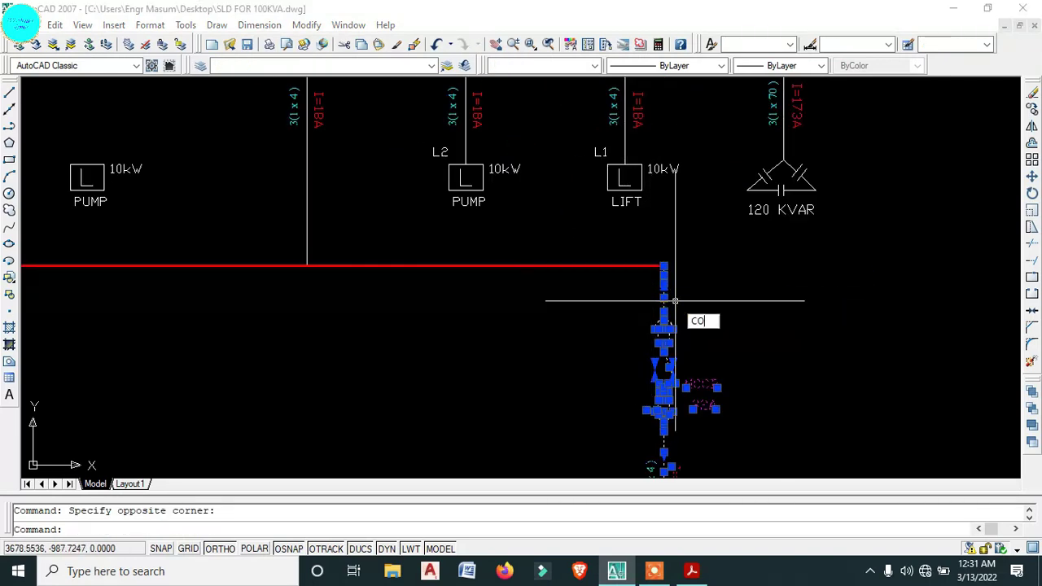
- Copy the MCCB 32A pump feeder branch from its bottom point to the left
key("Return")
scroll(671, 297, "up", 3)
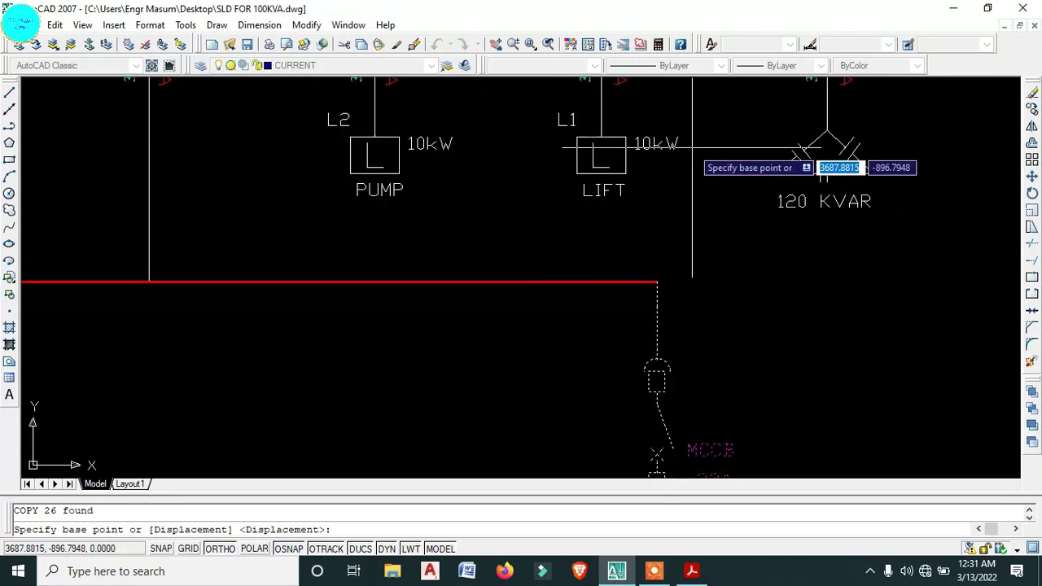
scroll(826, 150, "down", 4)
middle_click_drag(670, 423, 708, 348)
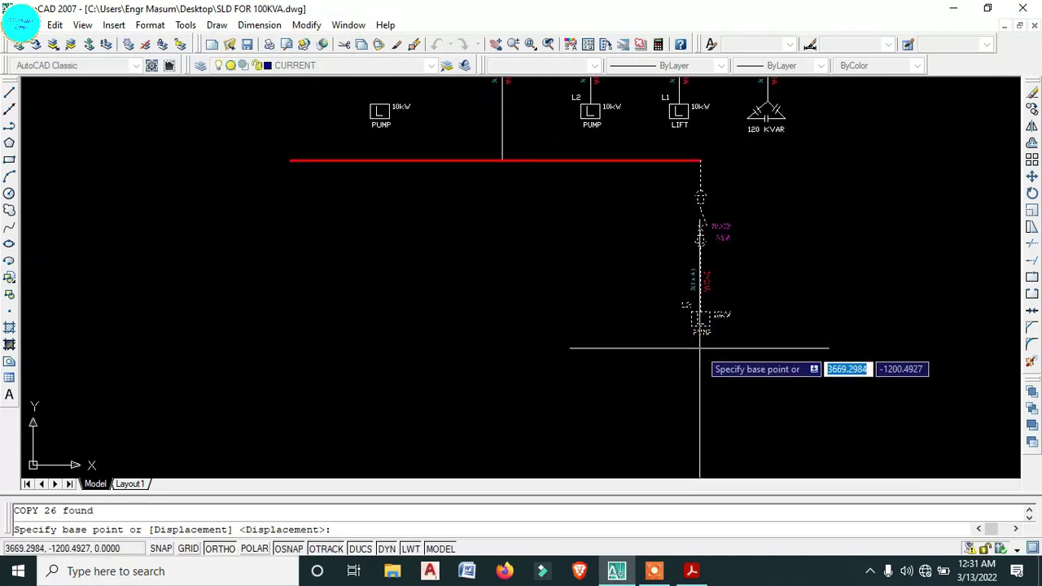
left_click(700, 352)
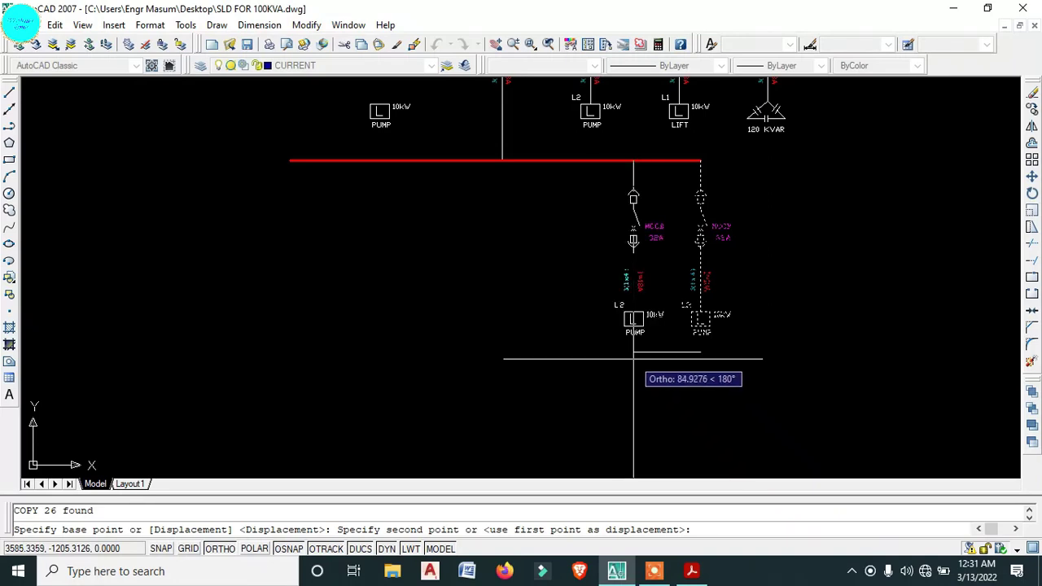
left_click(633, 358)
key("Escape")
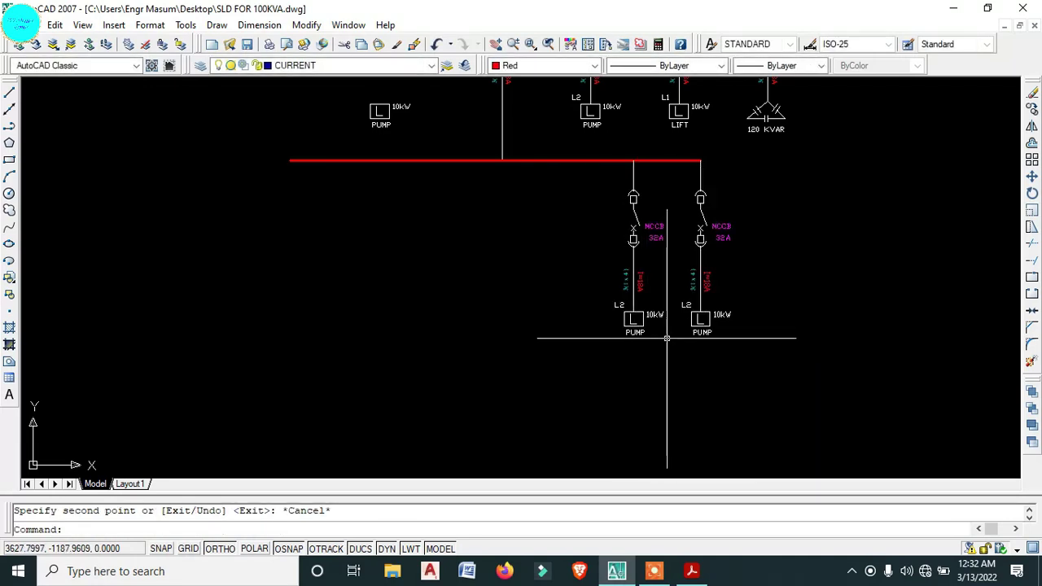
- Move both pump blocks with their L2 and 10kW labels further down
scroll(659, 336, "up", 6)
scroll(658, 336, "down", 3)
scroll(691, 326, "up", 3)
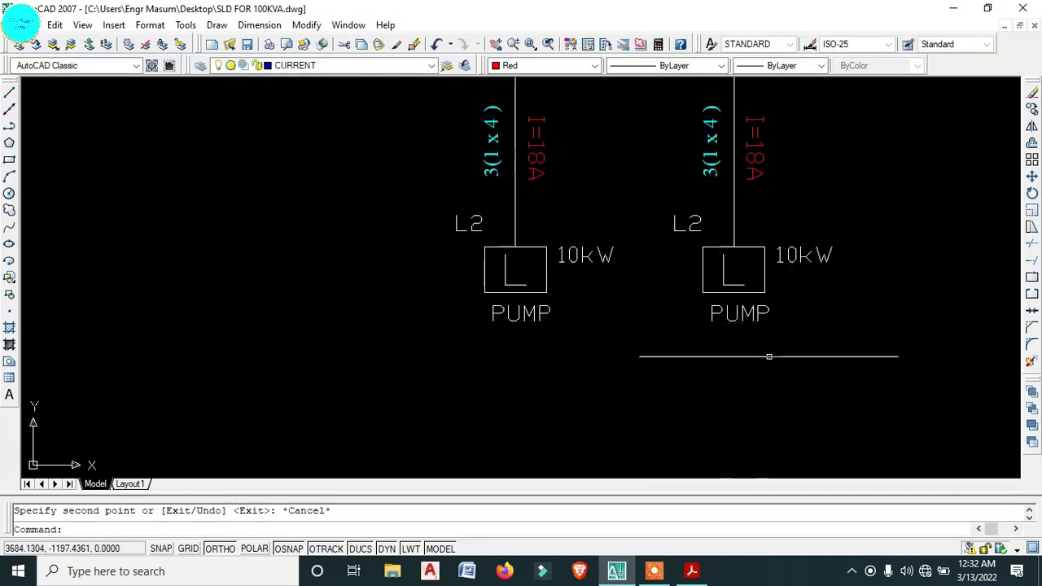
left_click(861, 386)
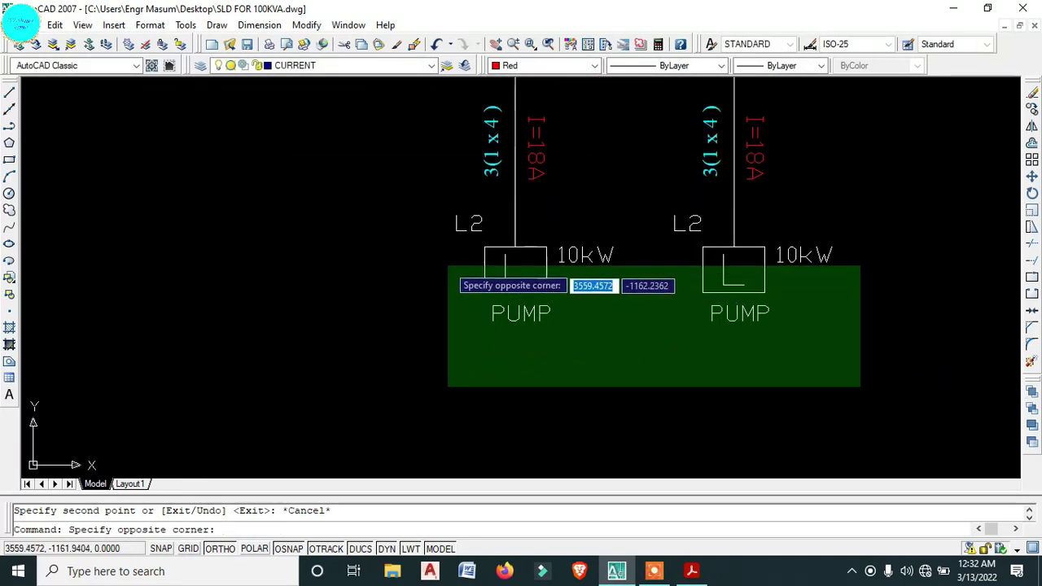
left_click(447, 265)
left_click(802, 255)
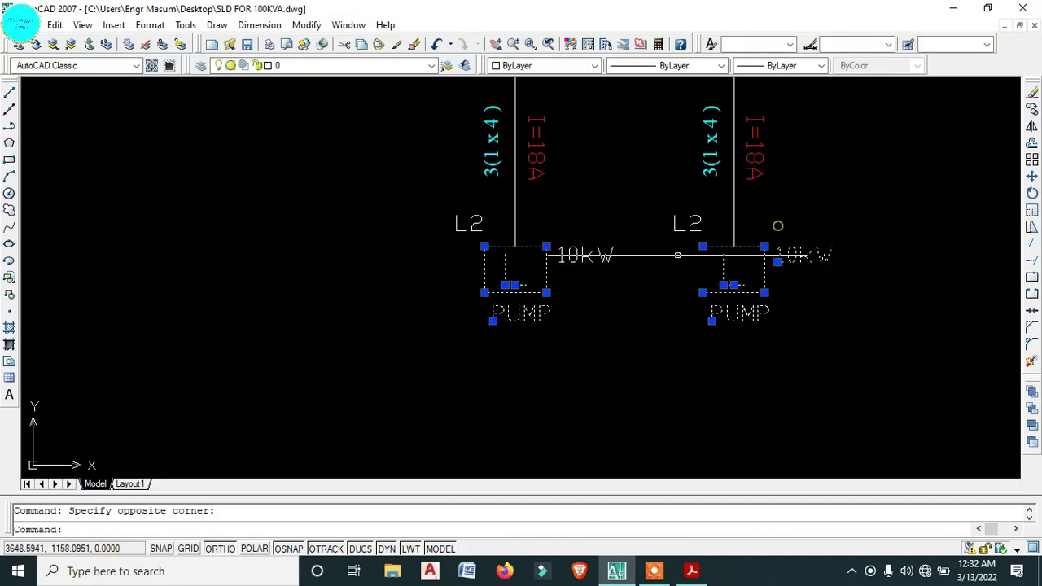
left_click(580, 221)
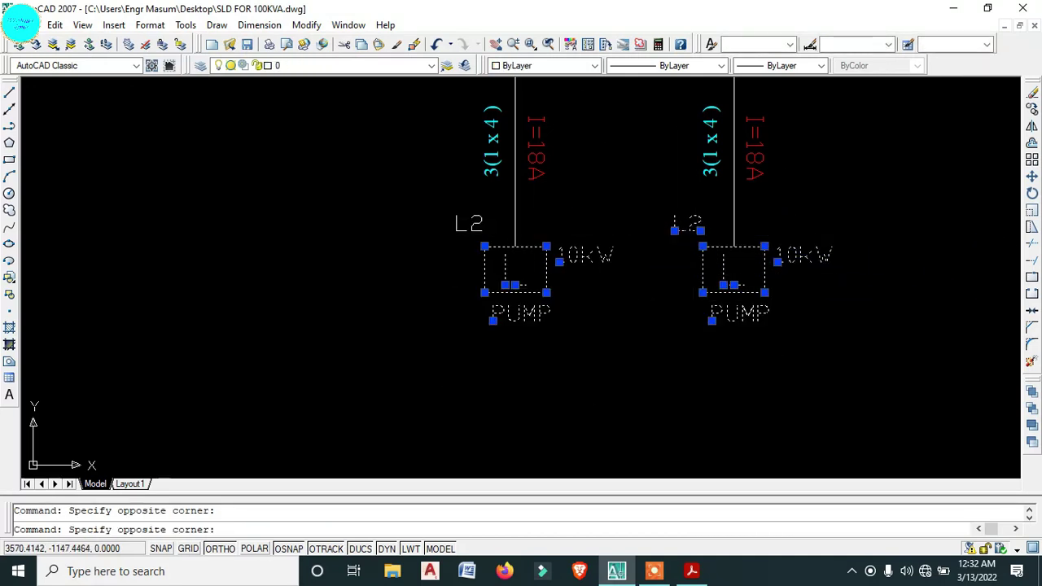
left_click(403, 240)
type("m")
key("Return")
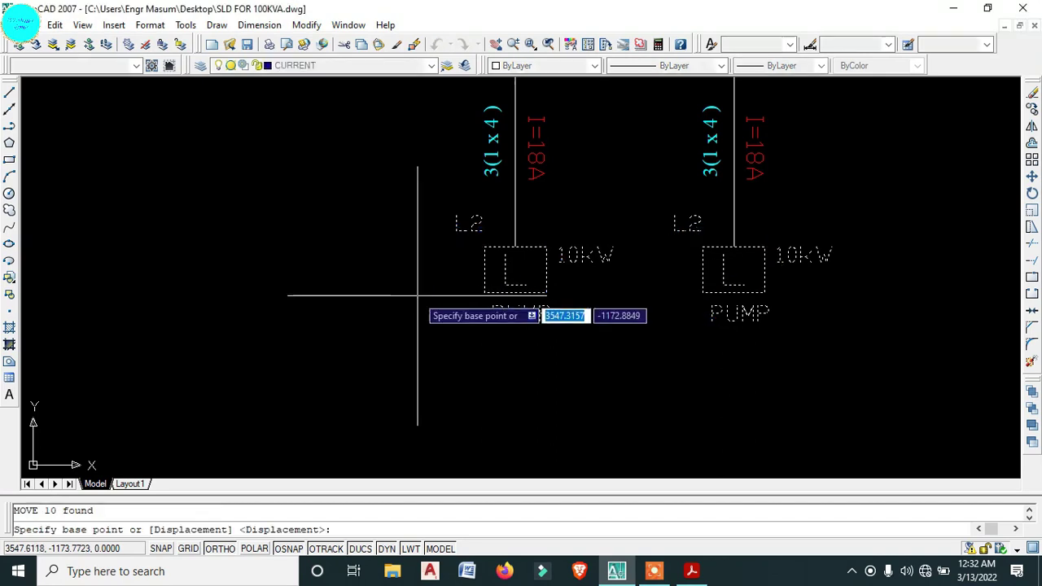
left_click(393, 274)
left_click(392, 384)
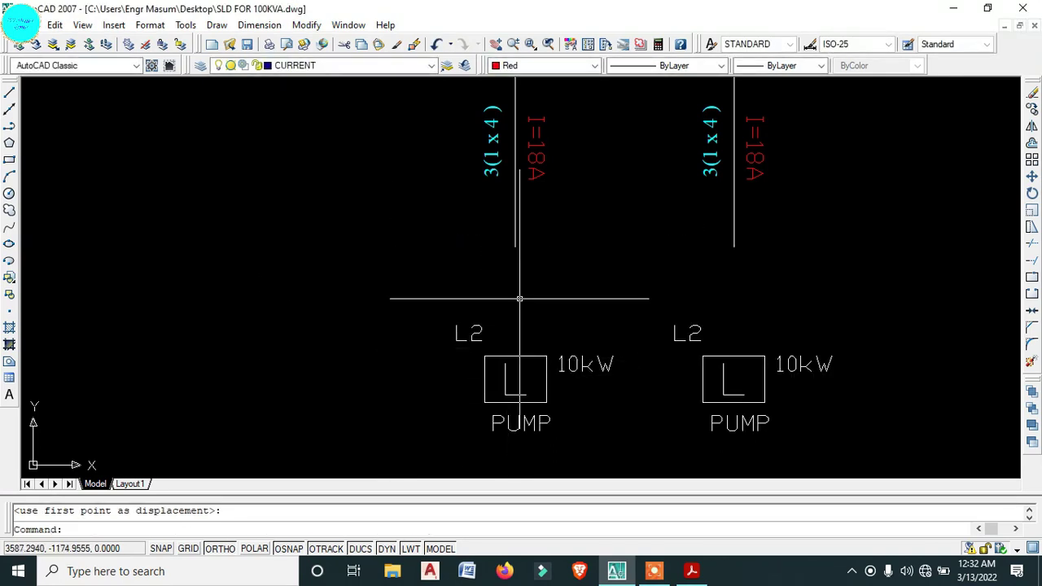
- Pick both pump symbols as boundary edges for EXTEND
scroll(507, 327, "down", 2)
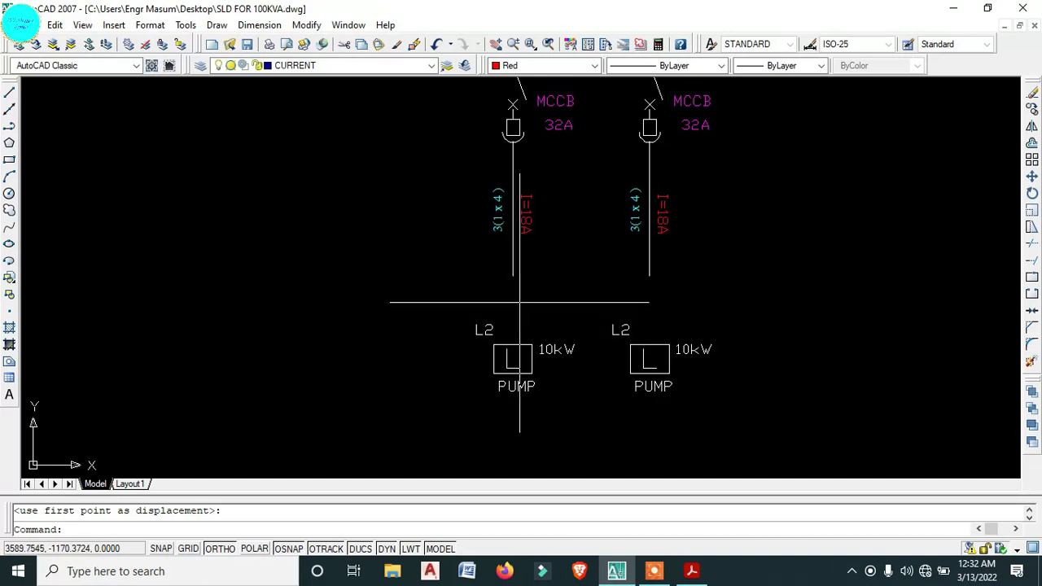
left_click(504, 348)
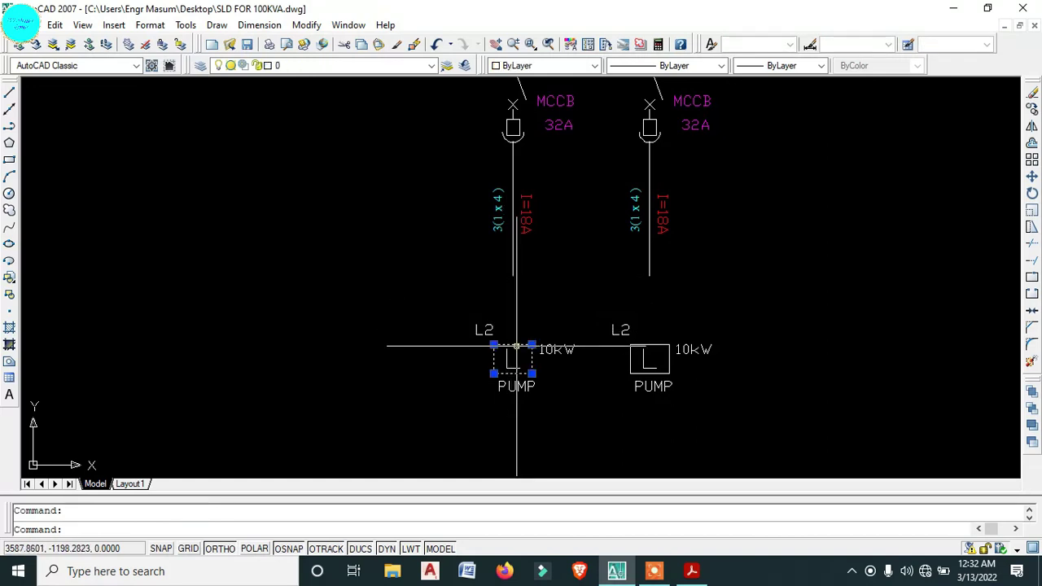
left_click(651, 346)
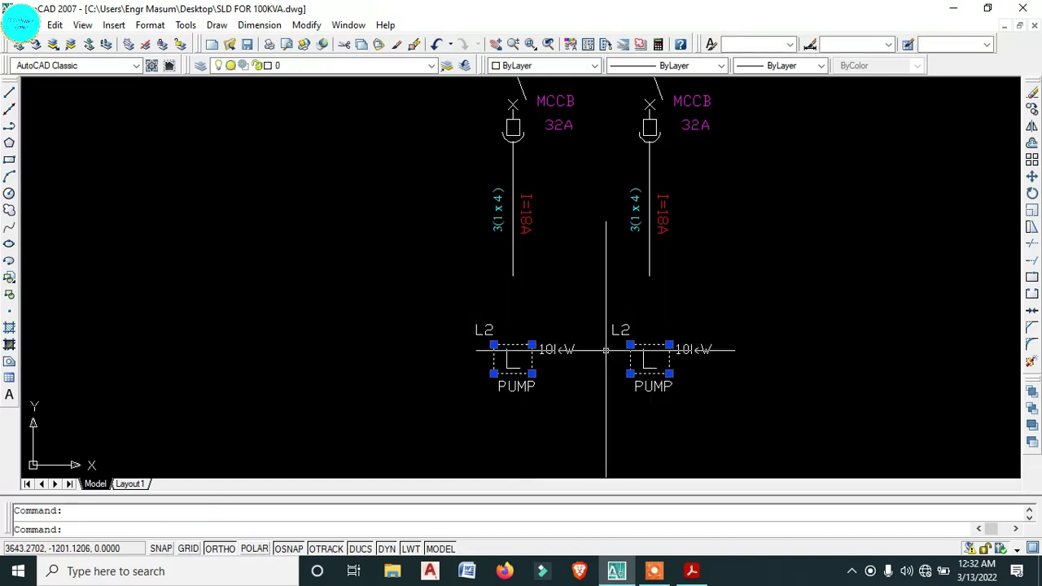
type("ex")
key("Return")
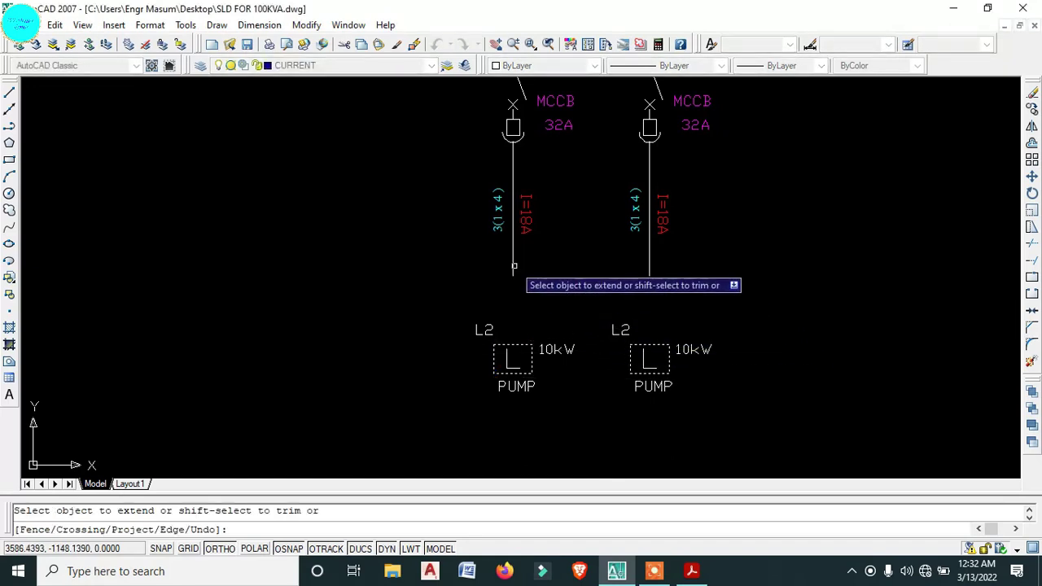
- Extend the cable line down to its pump boundary
left_click(514, 266)
key("Escape")
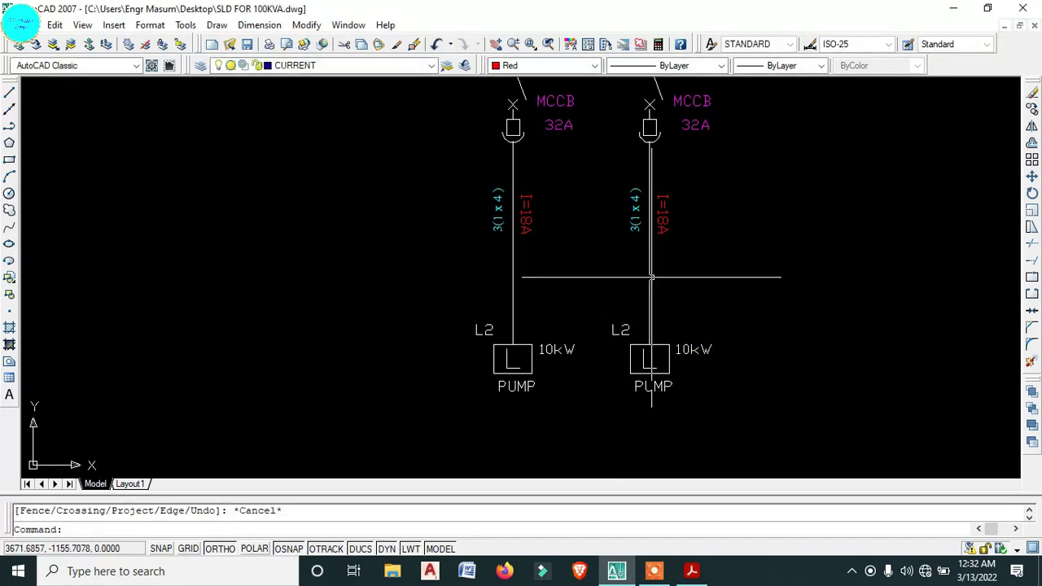
scroll(651, 278, "down", 2)
scroll(647, 269, "up", 2)
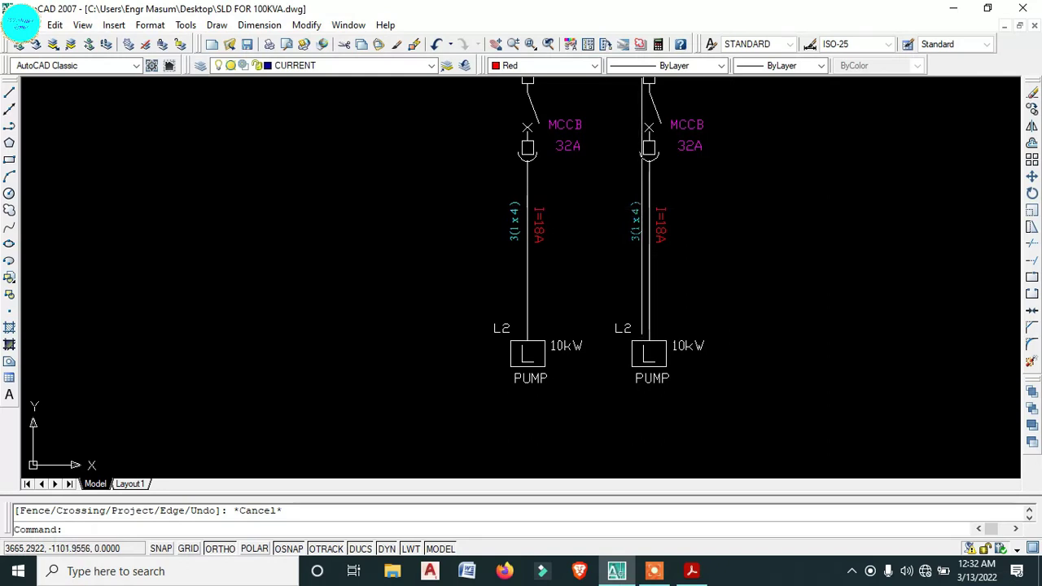
scroll(635, 195, "up", 1)
scroll(640, 196, "down", 4)
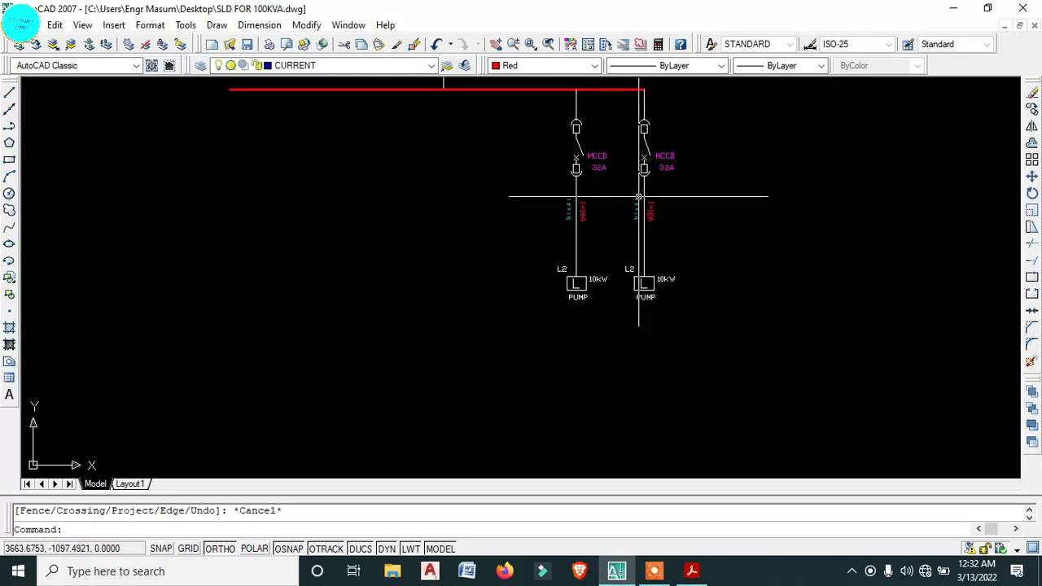
scroll(637, 215, "up", 3)
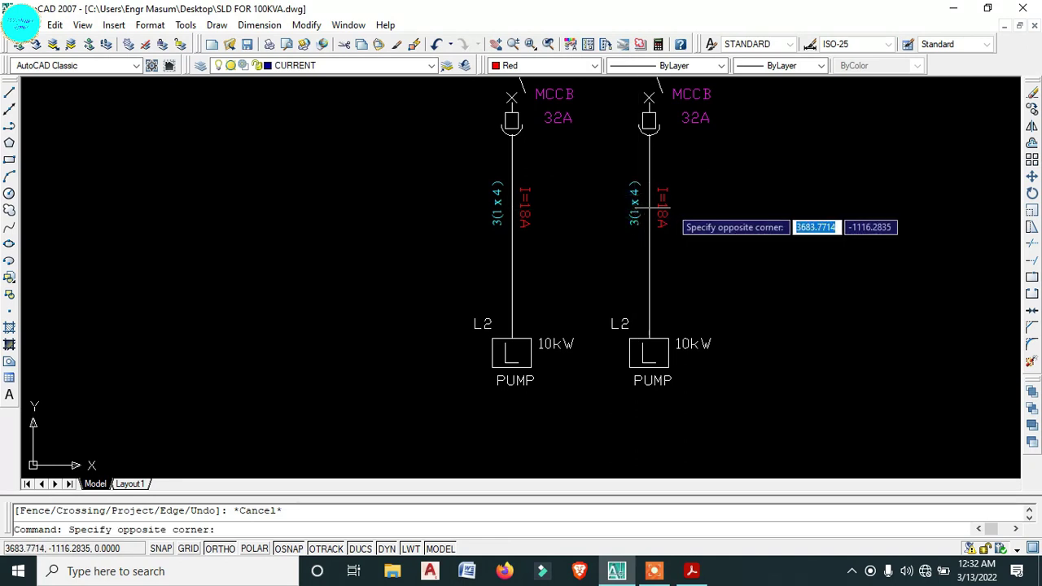
- Move the cable size and current labels slightly higher, then select the right PUMP block
left_click(666, 214)
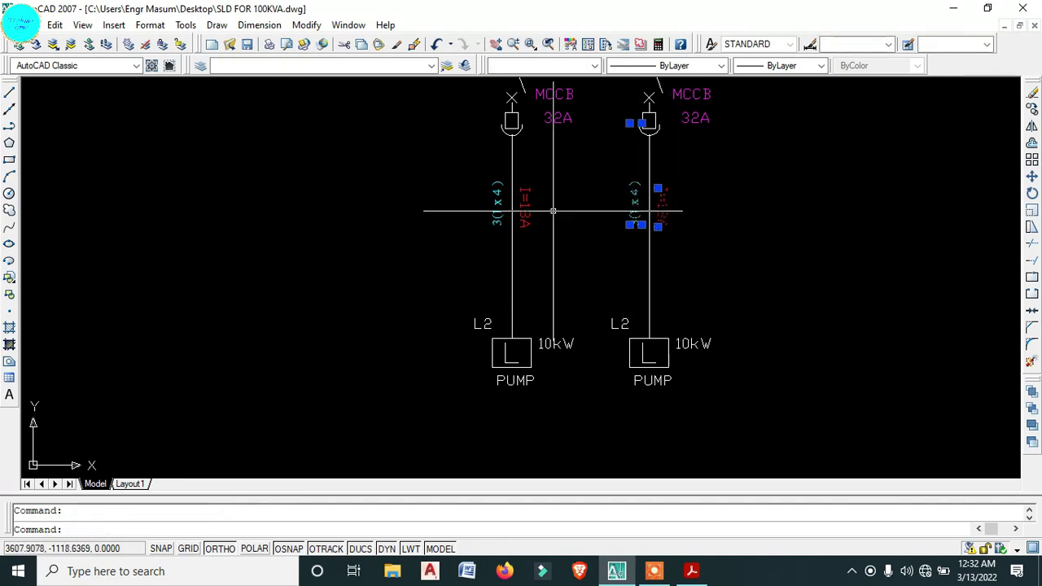
type("m")
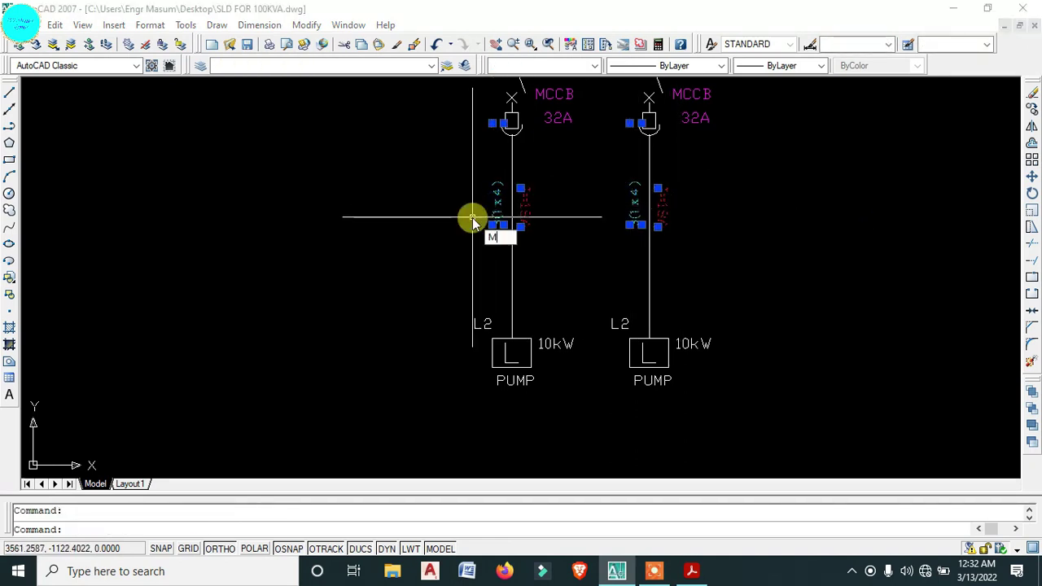
key("Return")
left_click(738, 249)
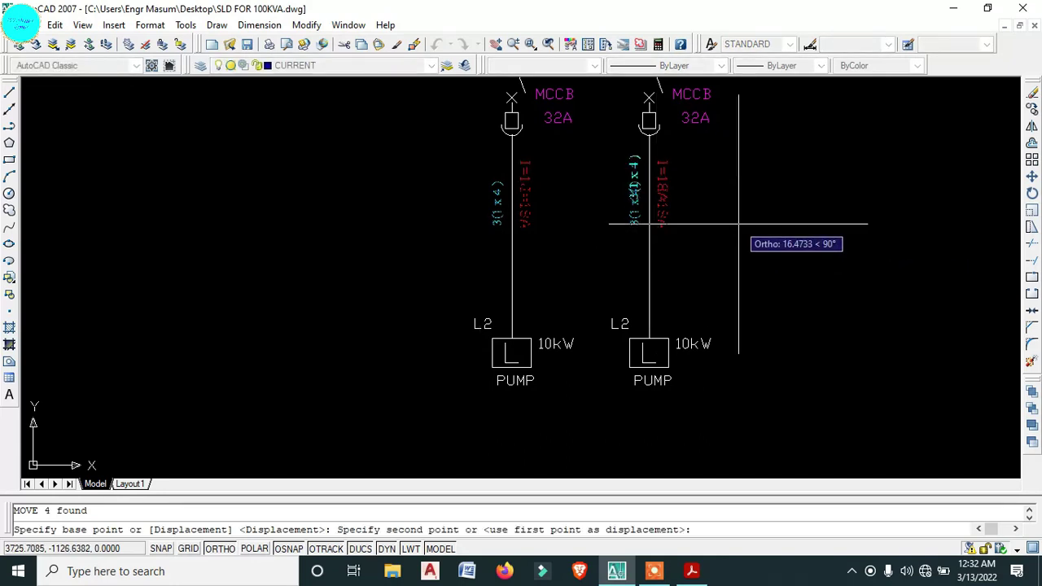
left_click(738, 220)
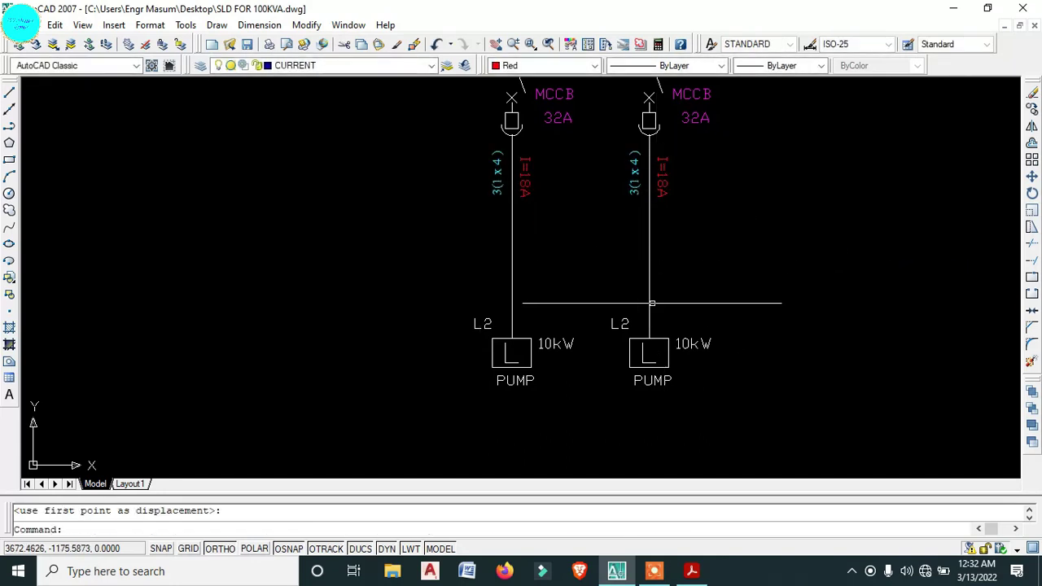
left_click(662, 343)
left_click(662, 335)
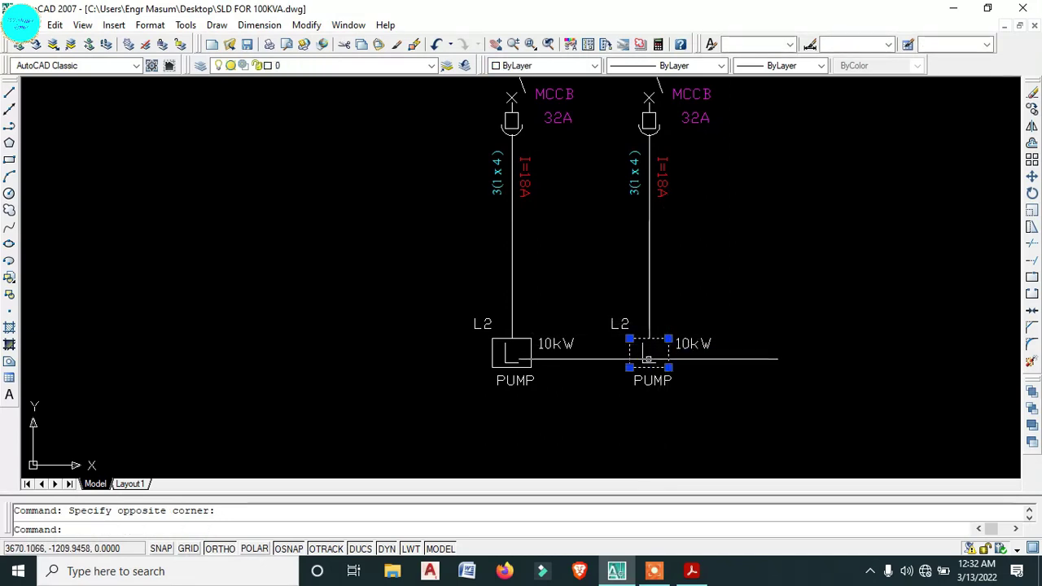
- Copy the right pump box higher up on the right feeder
left_click(643, 359)
right_click(744, 307)
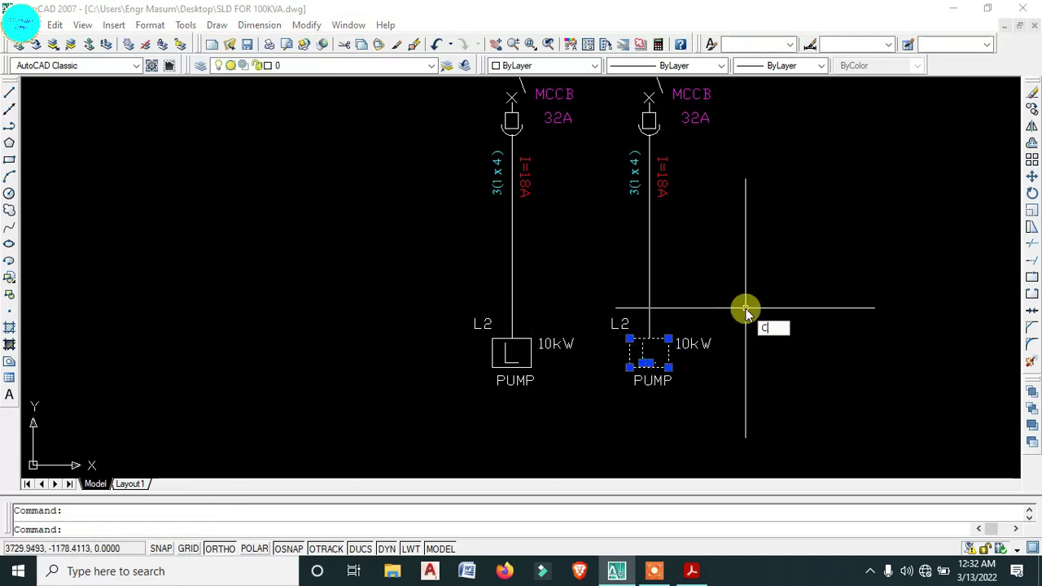
left_click(752, 295)
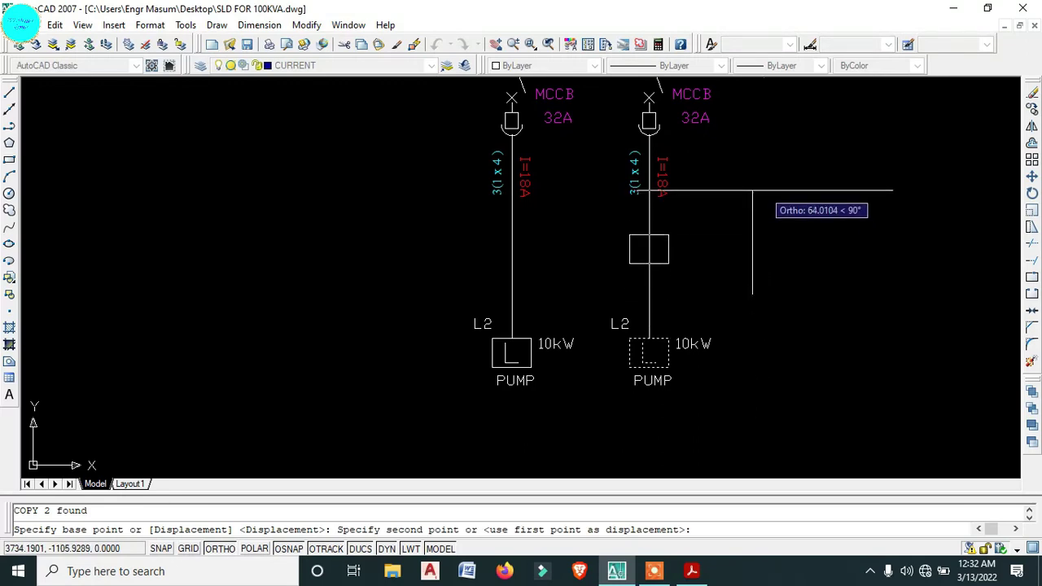
left_click(764, 165)
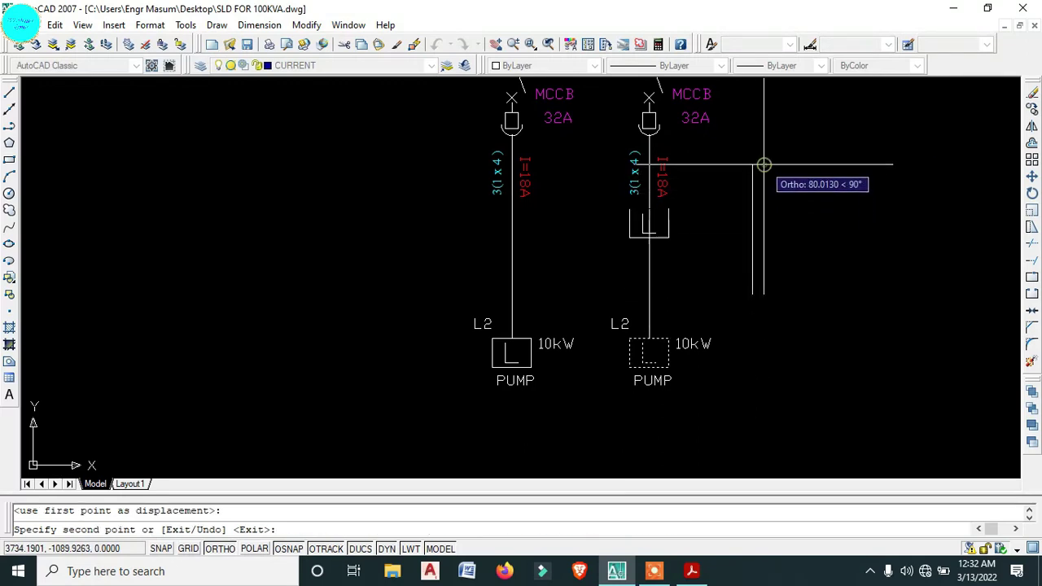
key("Escape")
- Change the letter inside the copied box to M
scroll(639, 223, "up", 5)
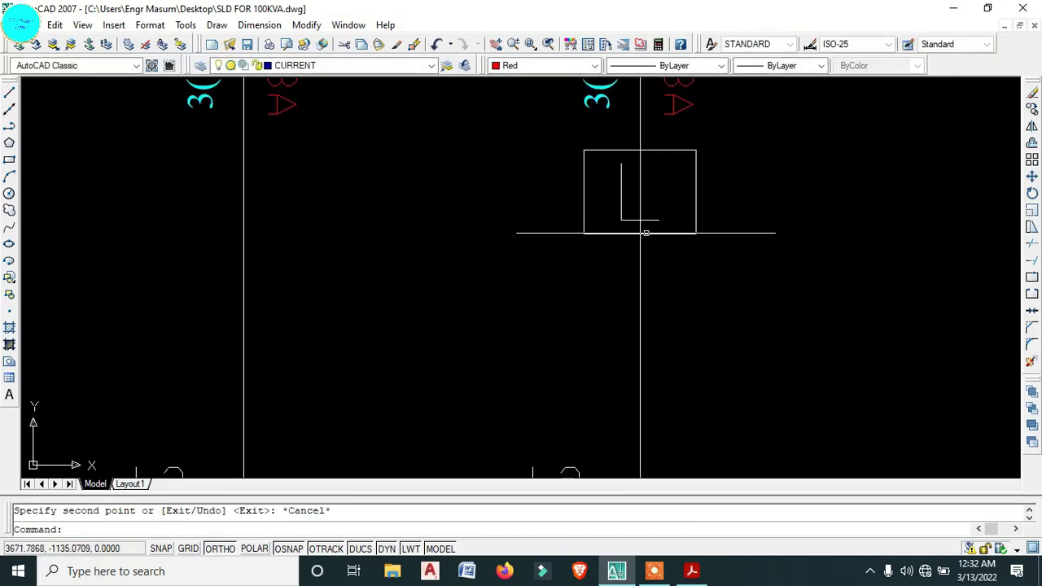
left_click(627, 218)
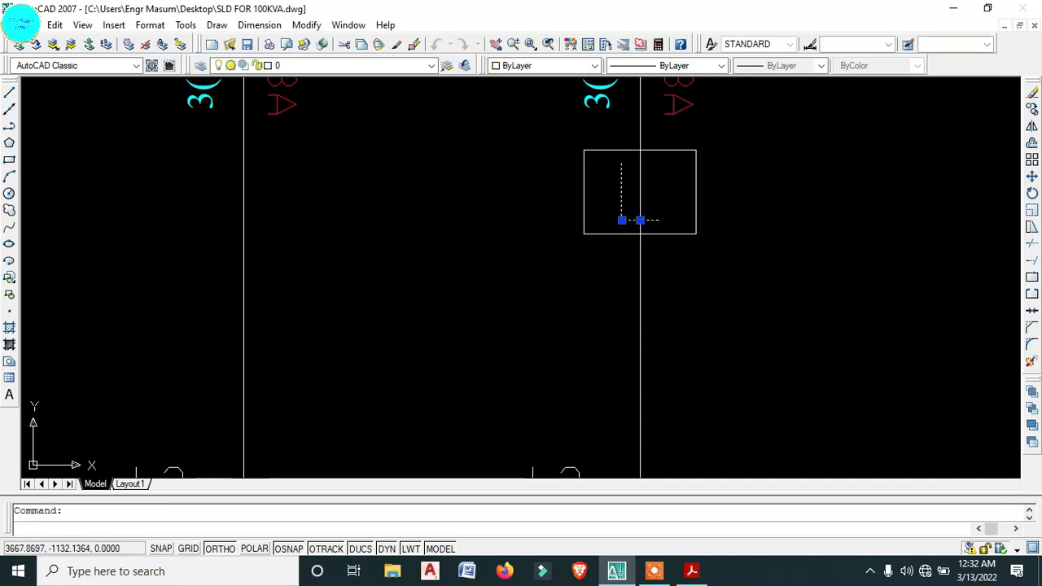
double_click(629, 222)
type("M")
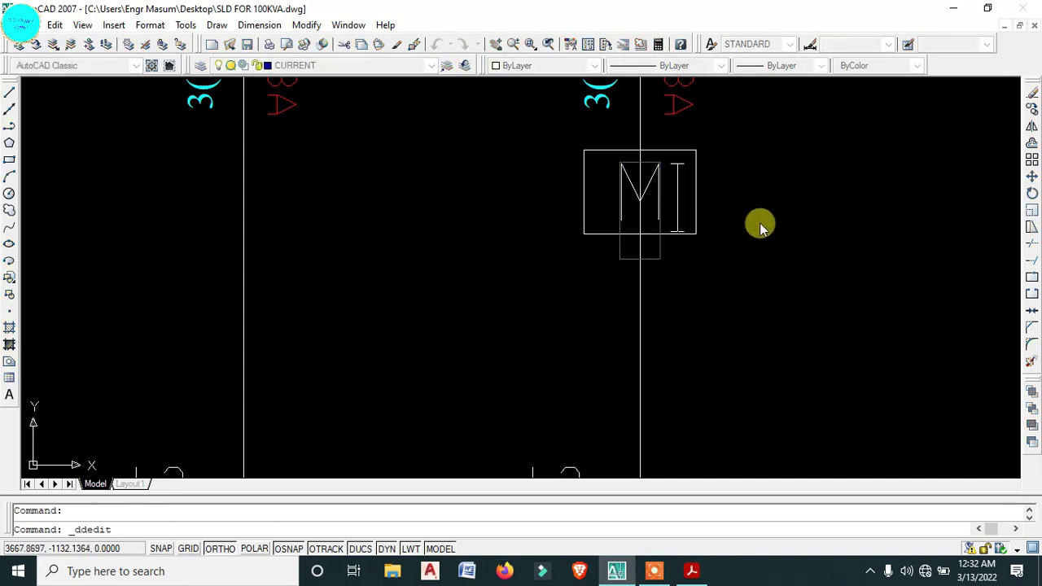
left_click(760, 228)
key("Escape")
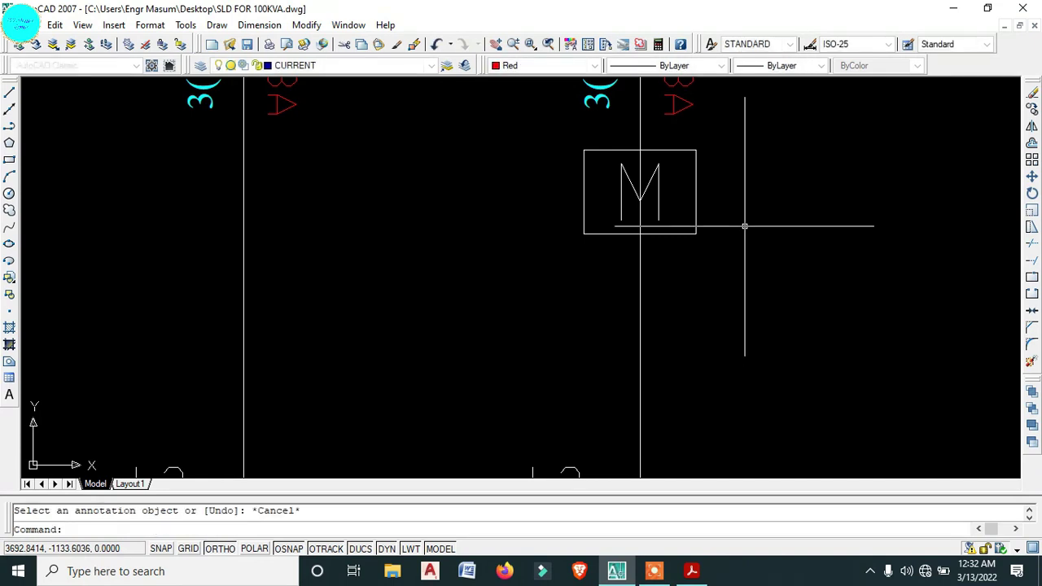
- Draw a diamond through the four edge midpoints of the motor box
type("l")
key("Return")
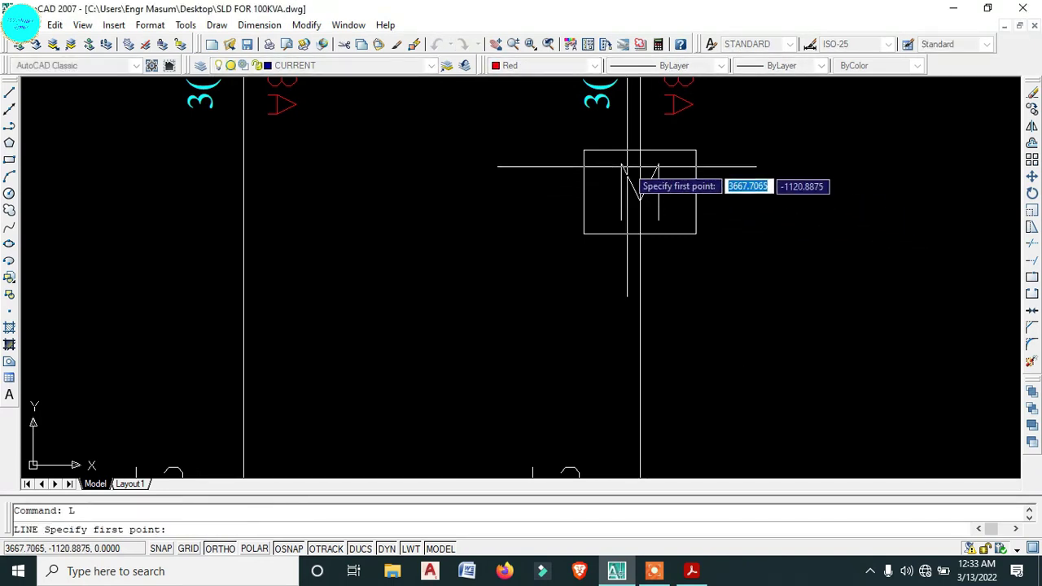
left_click(639, 150)
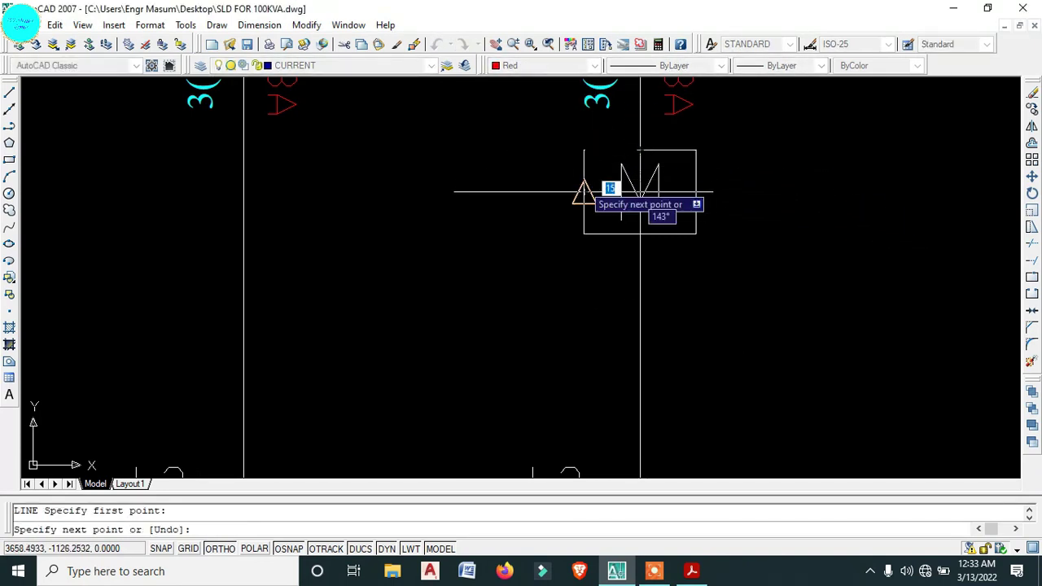
left_click(584, 191)
left_click(640, 232)
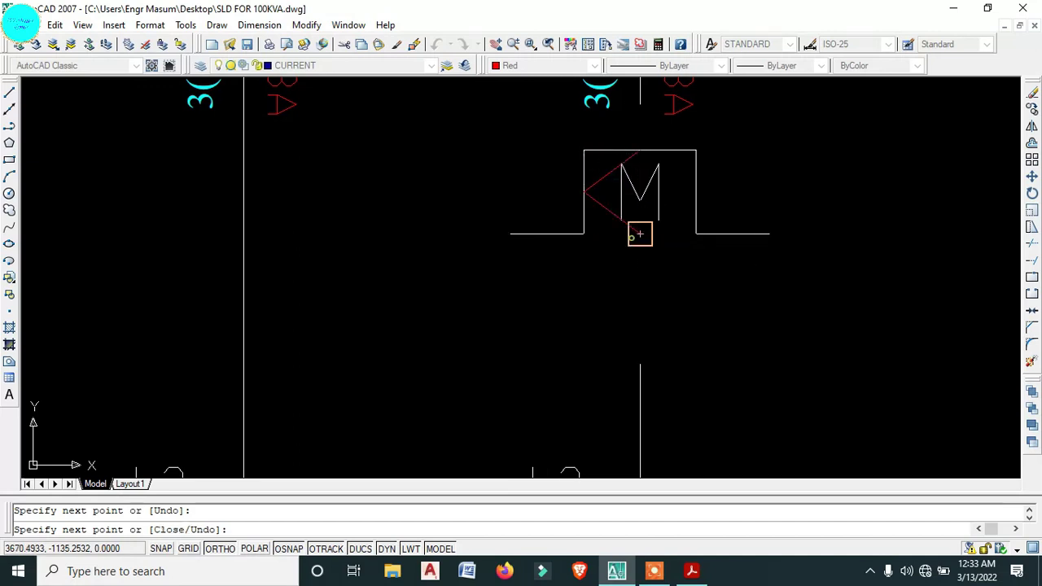
left_click(696, 192)
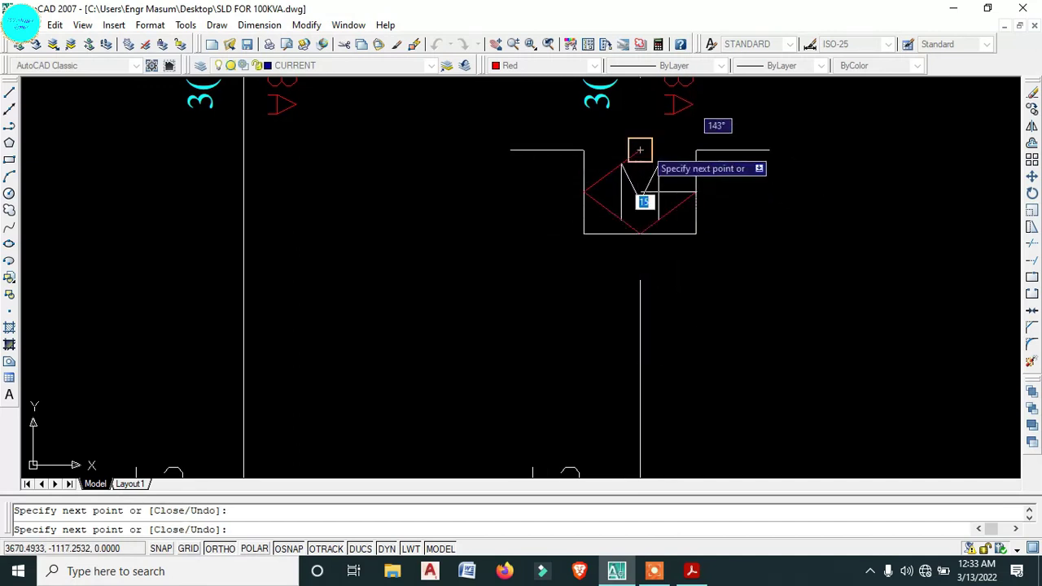
scroll(640, 150, "up", 5)
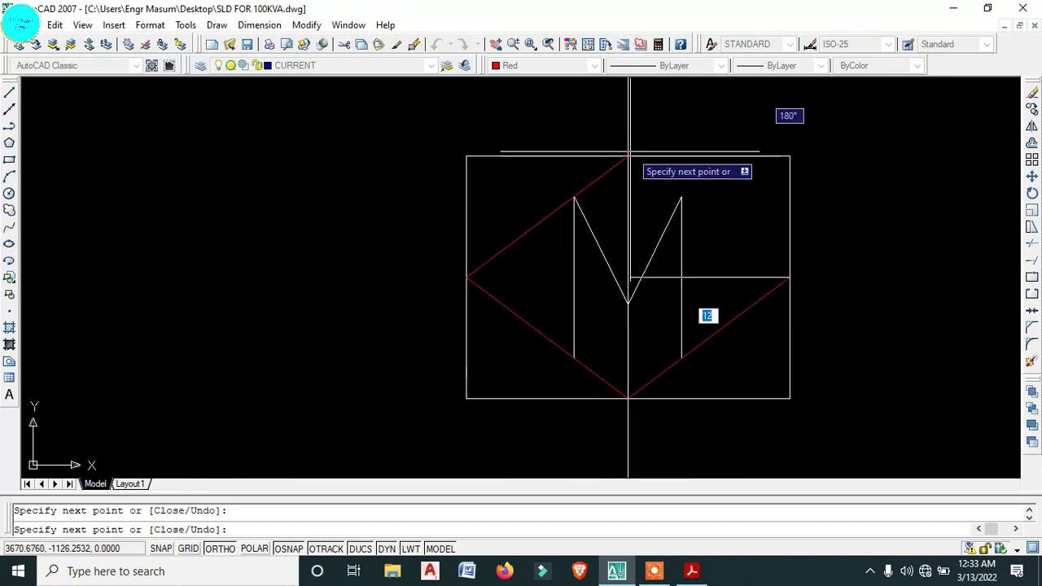
left_click(628, 155)
key("Escape")
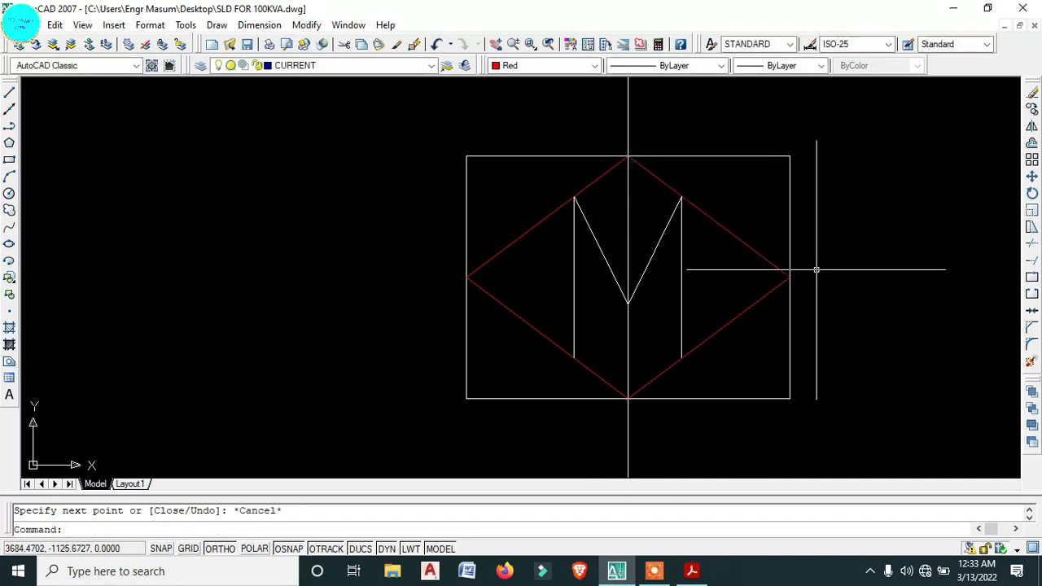
scroll(816, 268, "down", 4)
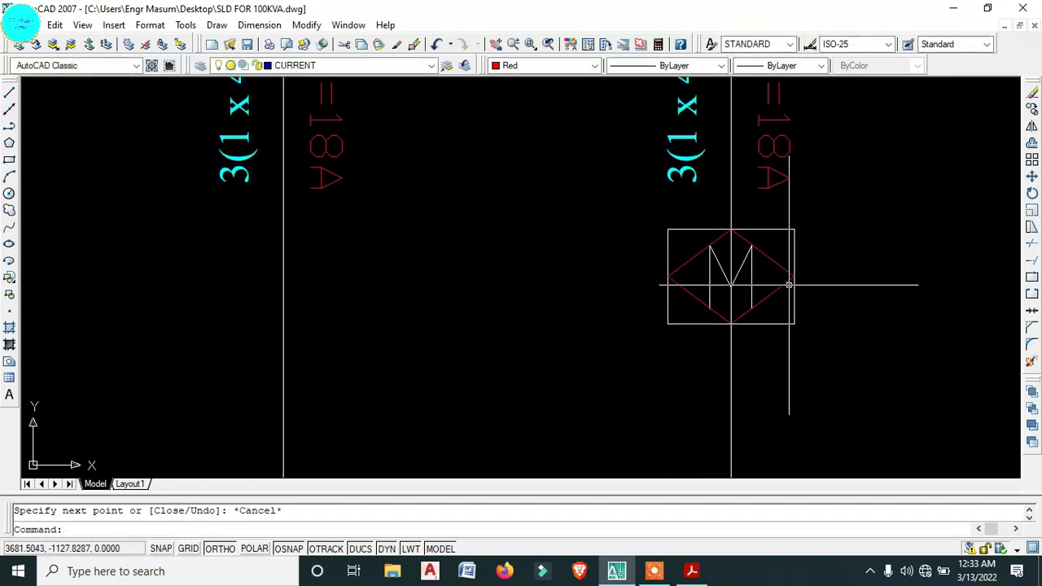
- Trim the vertical feeder line out of the motor box around the M
type("tr")
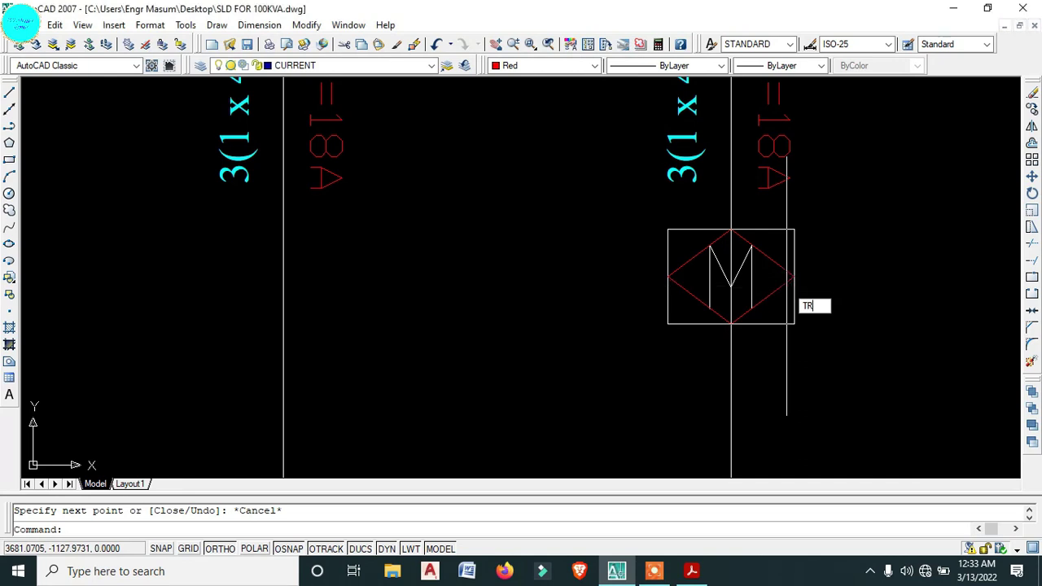
key("Return")
key("Return")
left_click(729, 248)
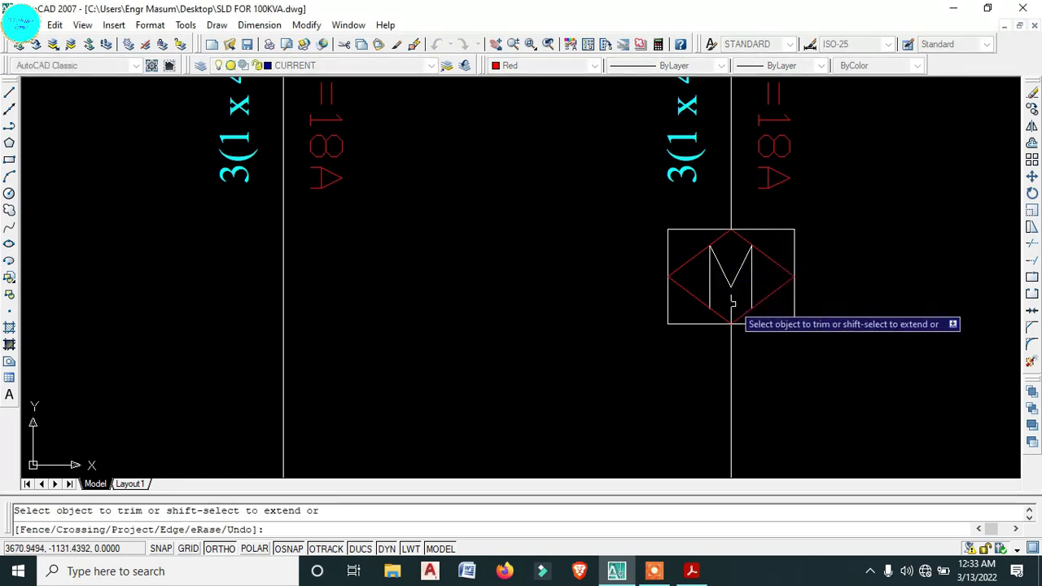
left_click(732, 309)
key("Escape")
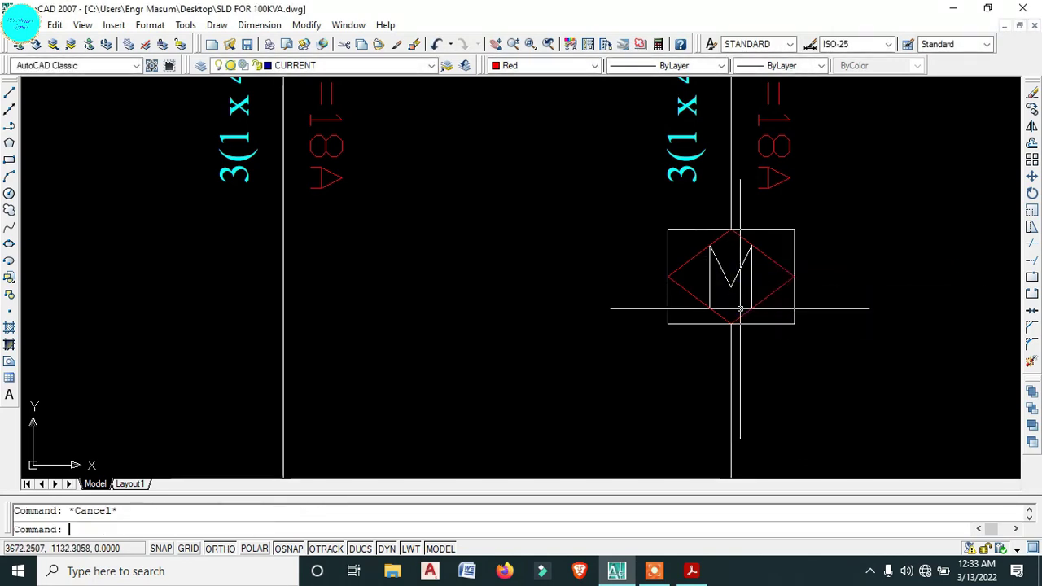
type("l")
key("Return")
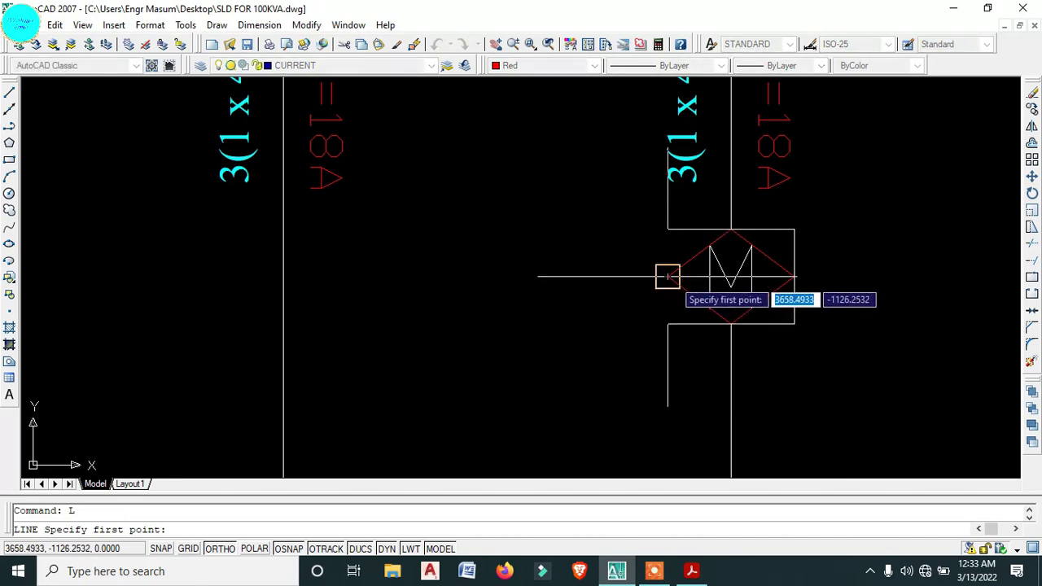
key("Escape")
scroll(668, 269, "down", 5)
- Copy the earth symbol from its top end to beside the motor box
scroll(674, 301, "down", 3)
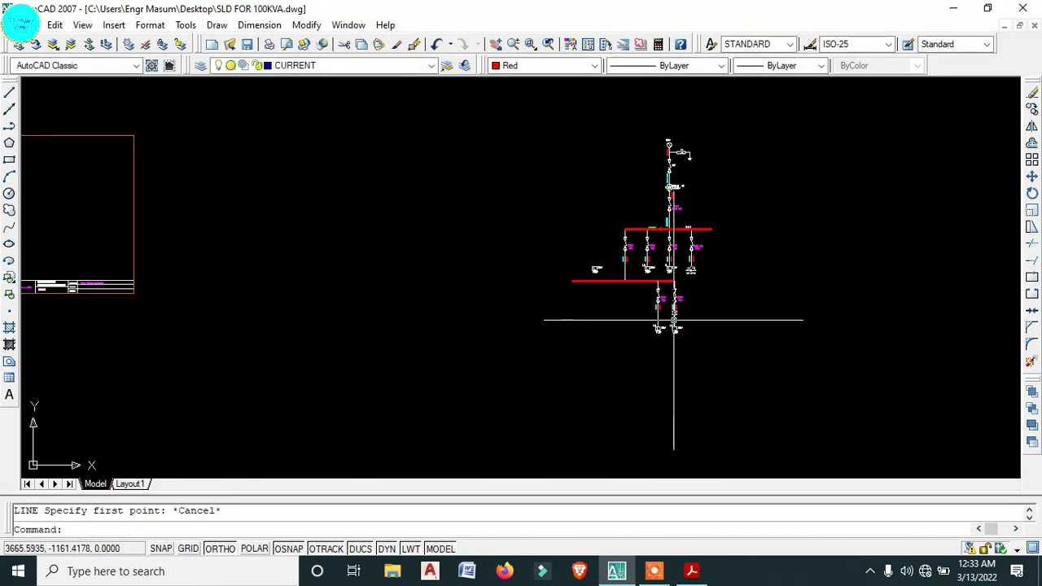
scroll(664, 185, "up", 5)
scroll(643, 205, "up", 5)
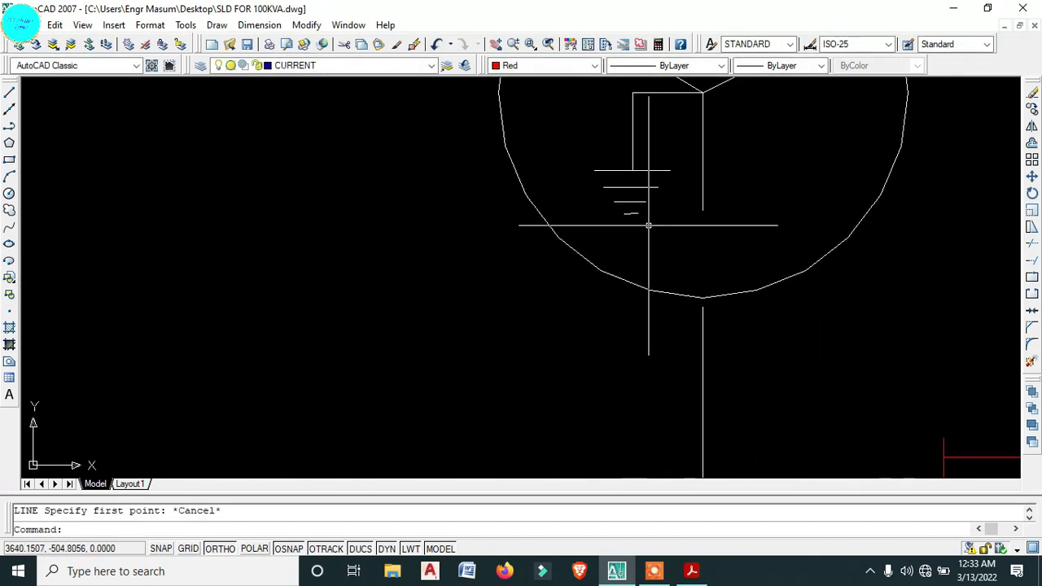
left_click(657, 226)
left_click(617, 157)
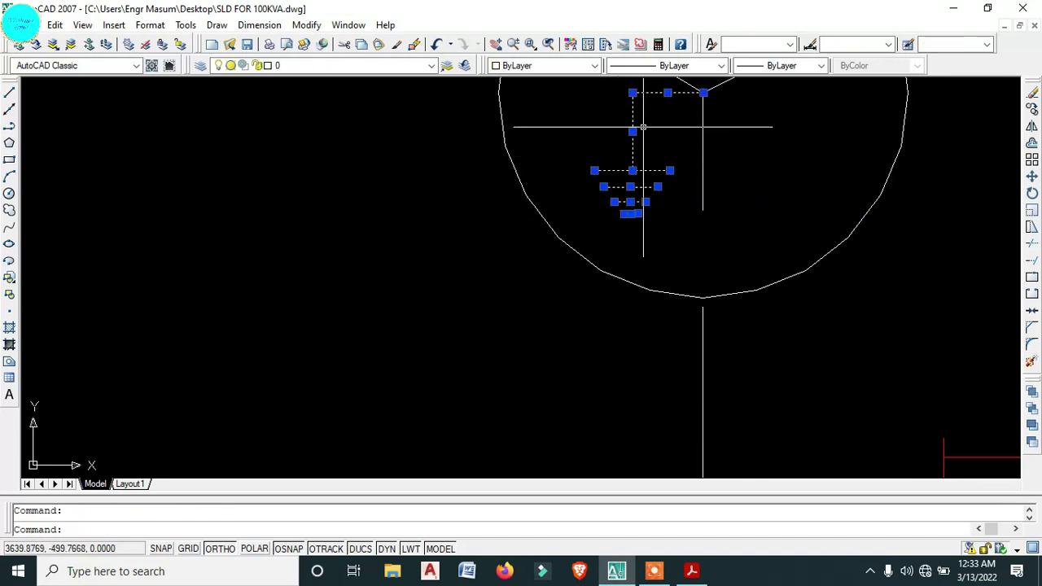
type("CO")
key("Return")
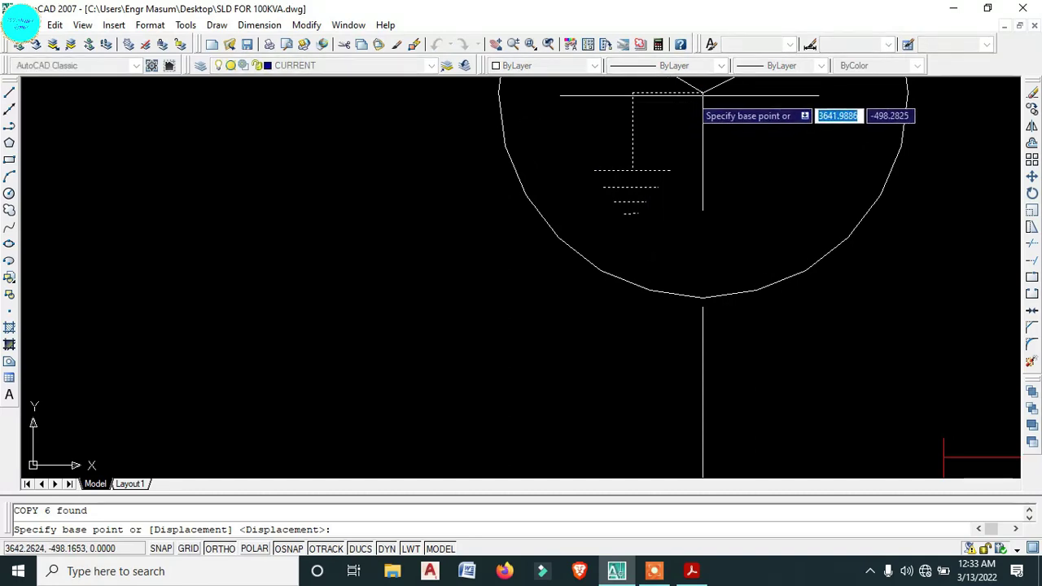
left_click(696, 95)
scroll(696, 95, "down", 8)
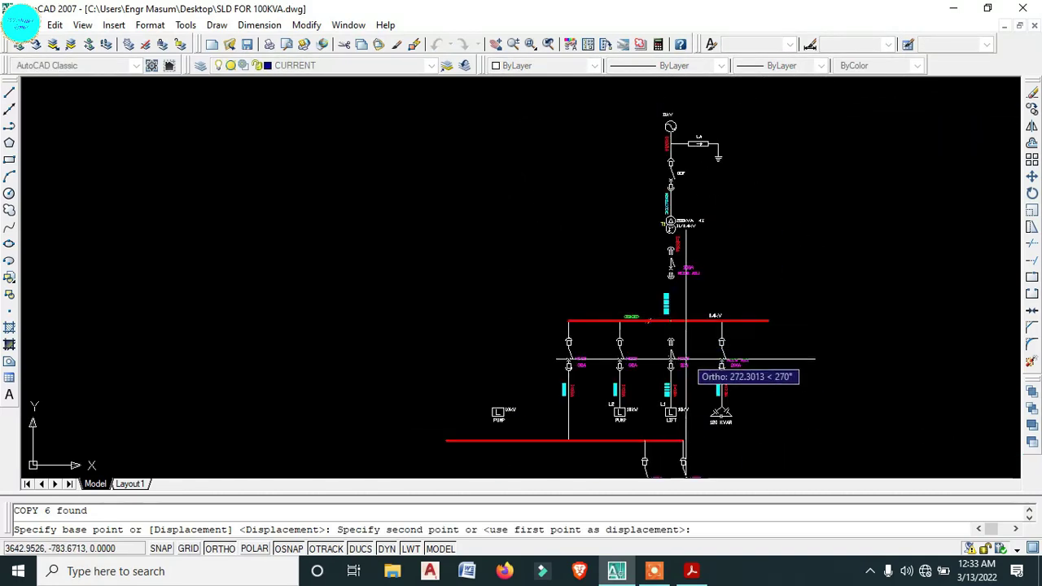
scroll(686, 350, "up", 10)
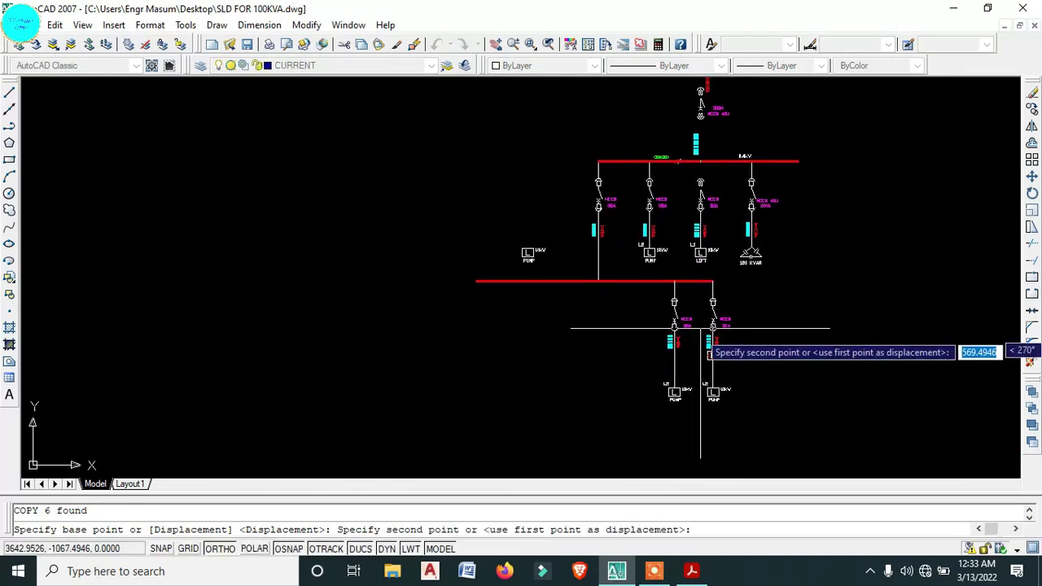
scroll(732, 398, "up", 2)
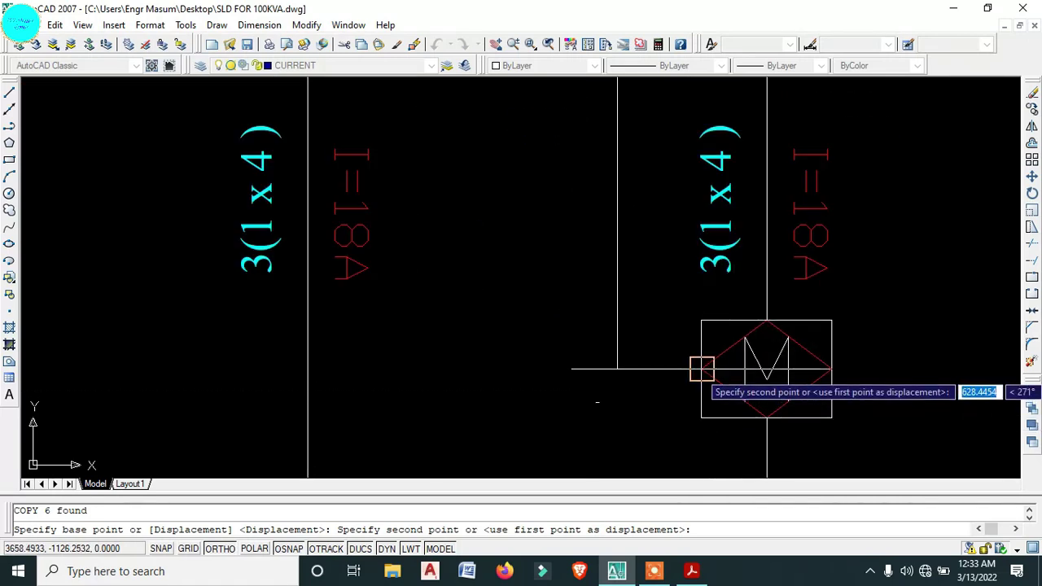
left_click(700, 368)
key("Escape")
- Pan and zoom over the distribution board down to the transformer and its MCCB
scroll(688, 383, "down", 4)
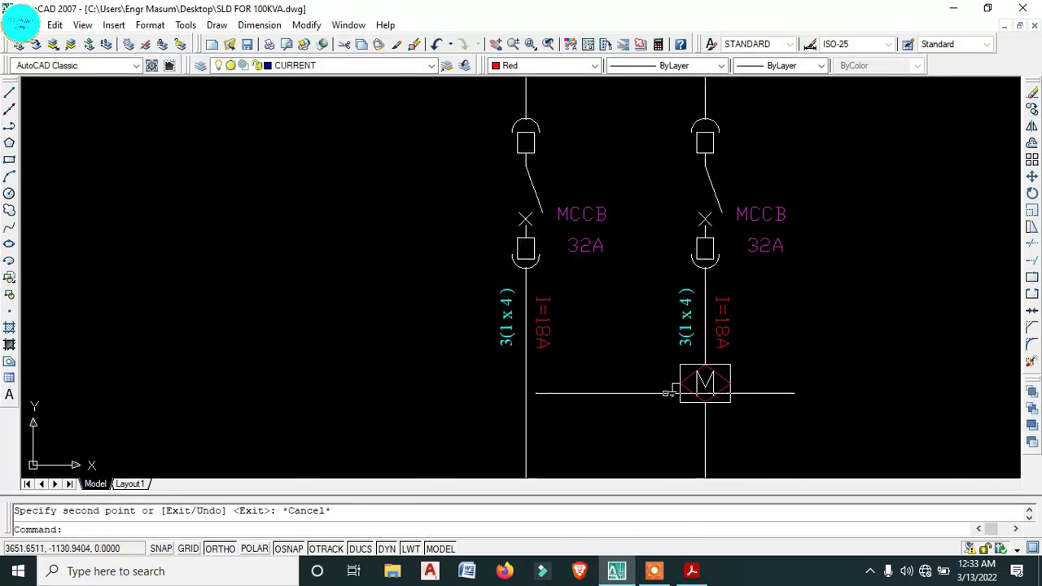
mouse_move(676, 432)
middle_mouse_down()
mouse_move(693, 344)
mouse_move(714, 569)
middle_mouse_up()
scroll(692, 344, "down", 4)
scroll(706, 258, "down", 4)
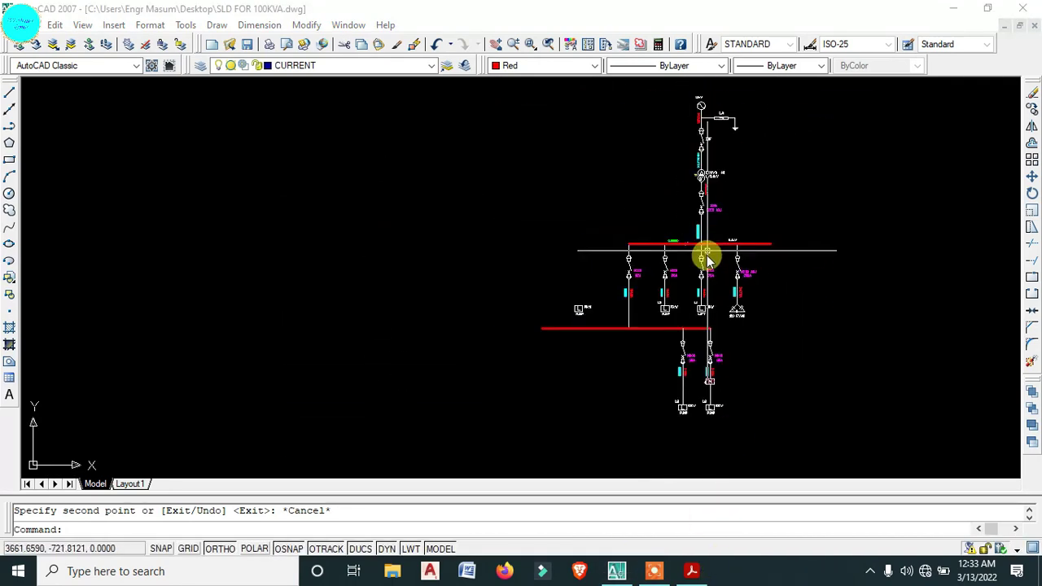
scroll(705, 203, "up", 8)
middle_click_drag(718, 207, 719, 339)
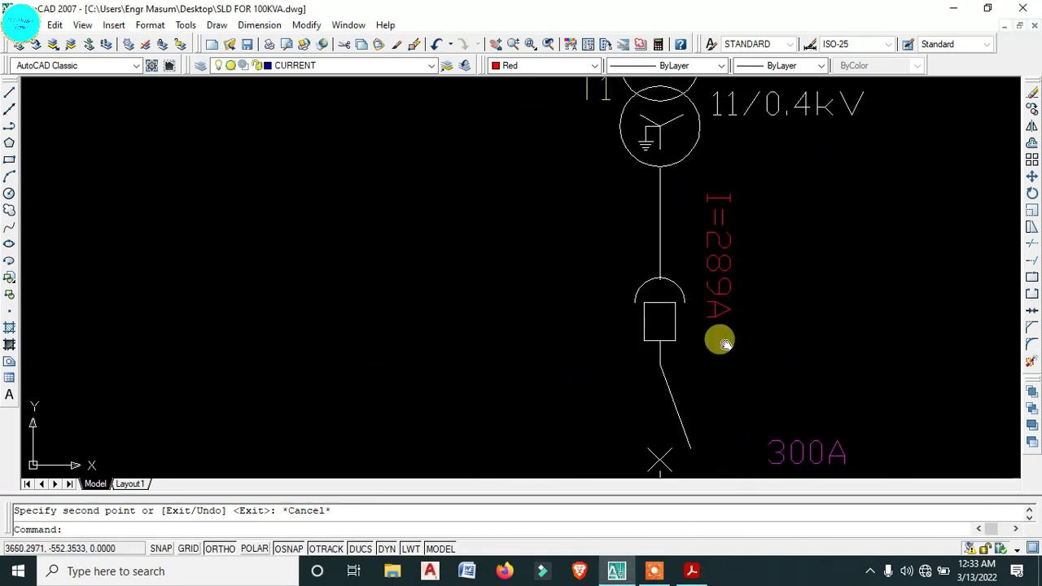
scroll(730, 337, "up", 1)
scroll(747, 290, "down", 5)
scroll(747, 290, "down", 4)
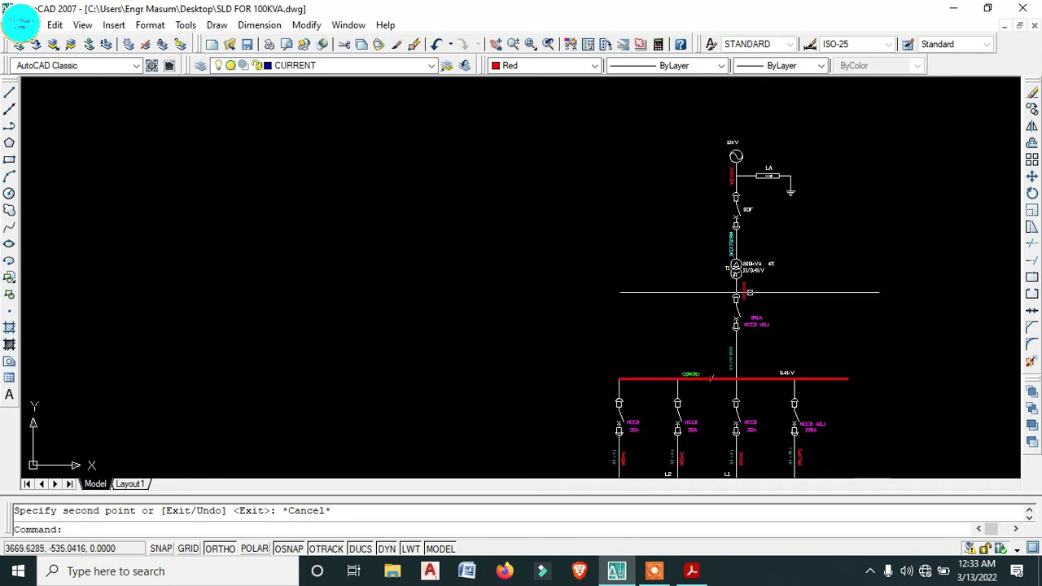
scroll(734, 271, "up", 7)
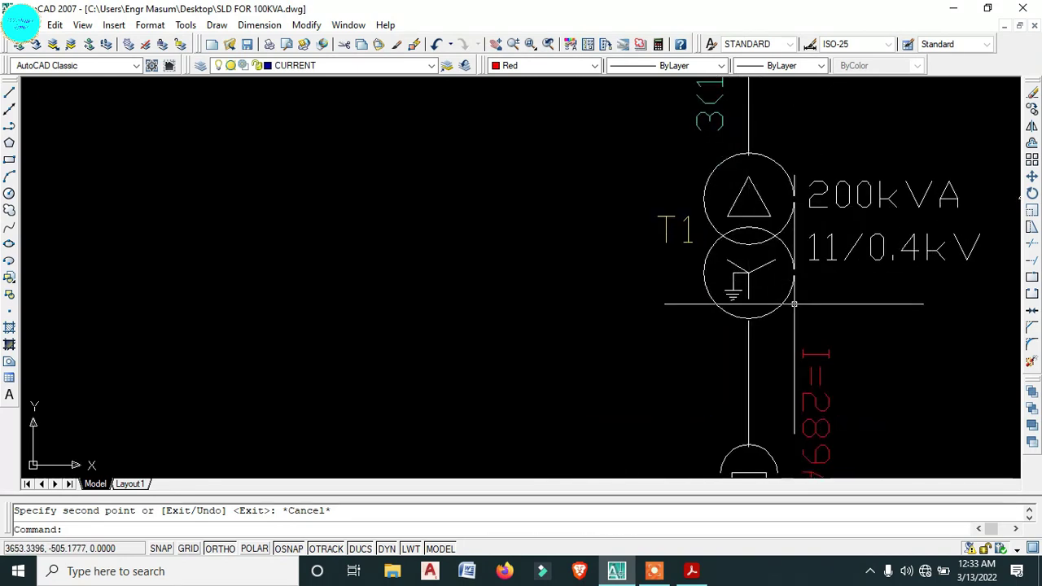
- Scale the whole T1 transformer by 2 about its middle, then undo the enlargement
left_click(794, 303)
left_click(747, 262)
left_click(775, 225)
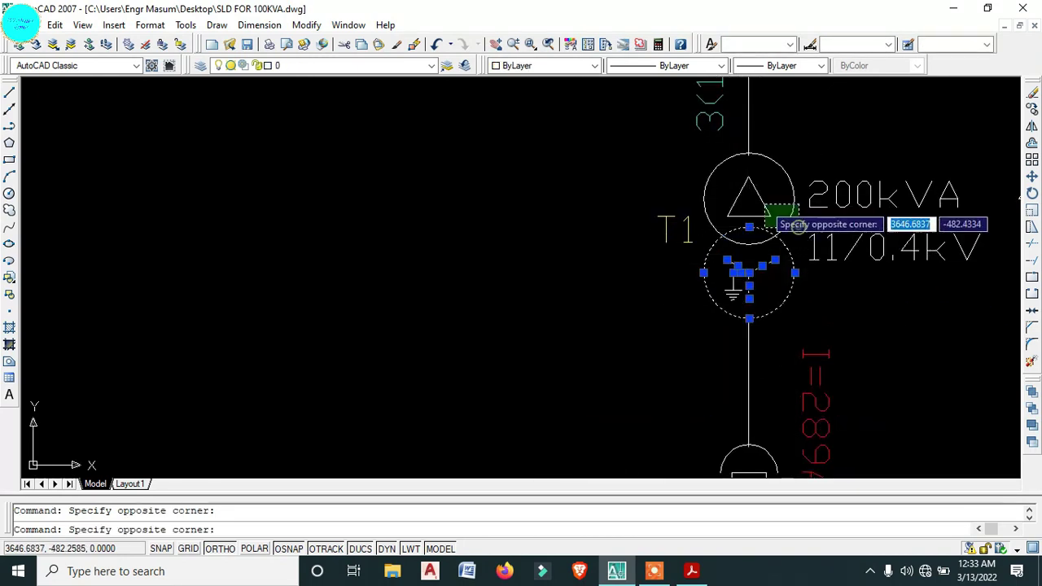
left_click(762, 202)
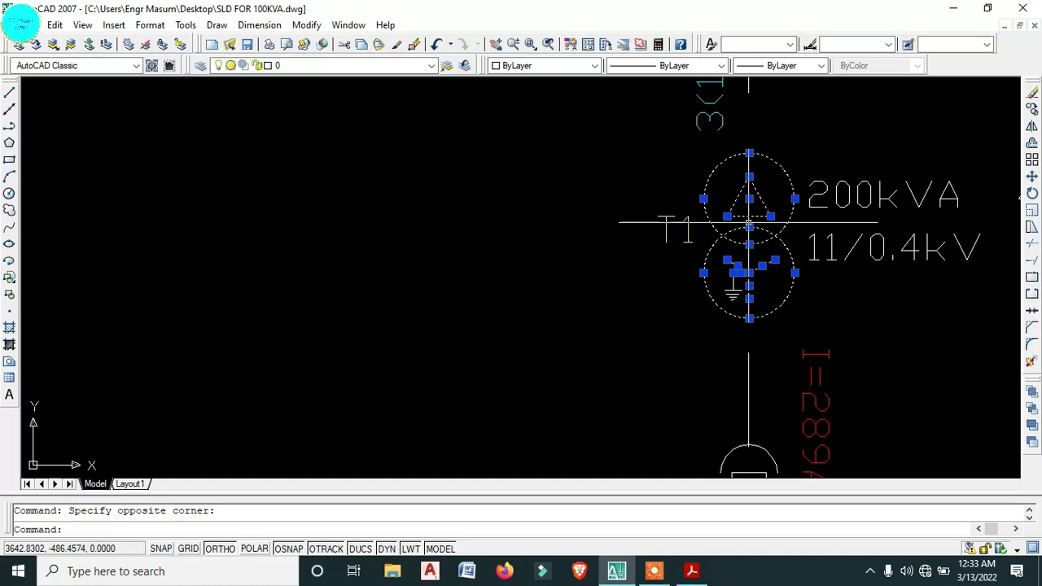
type("sc")
key("Return")
scroll(748, 232, "up", 4)
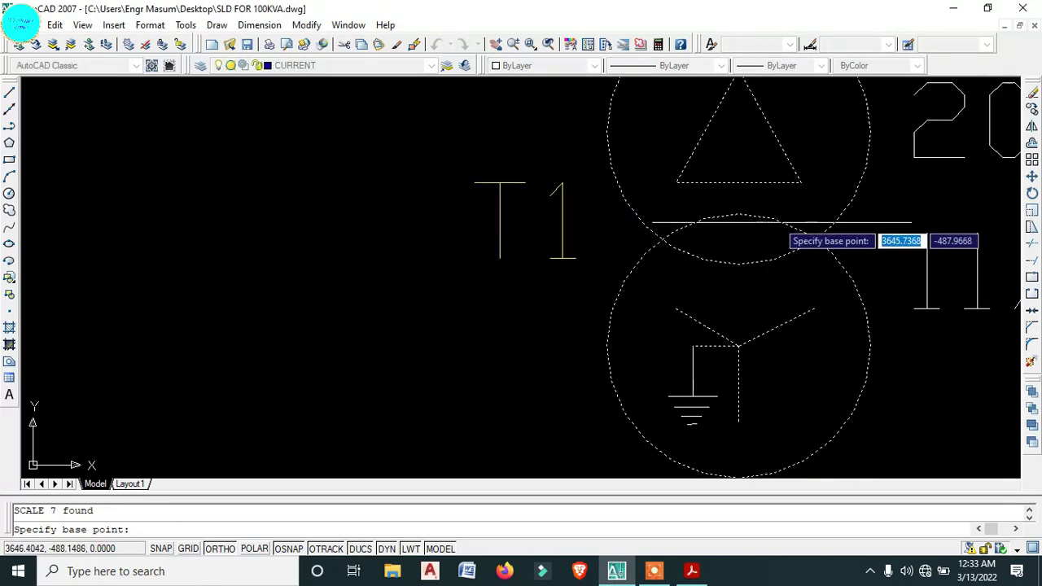
left_click(738, 214)
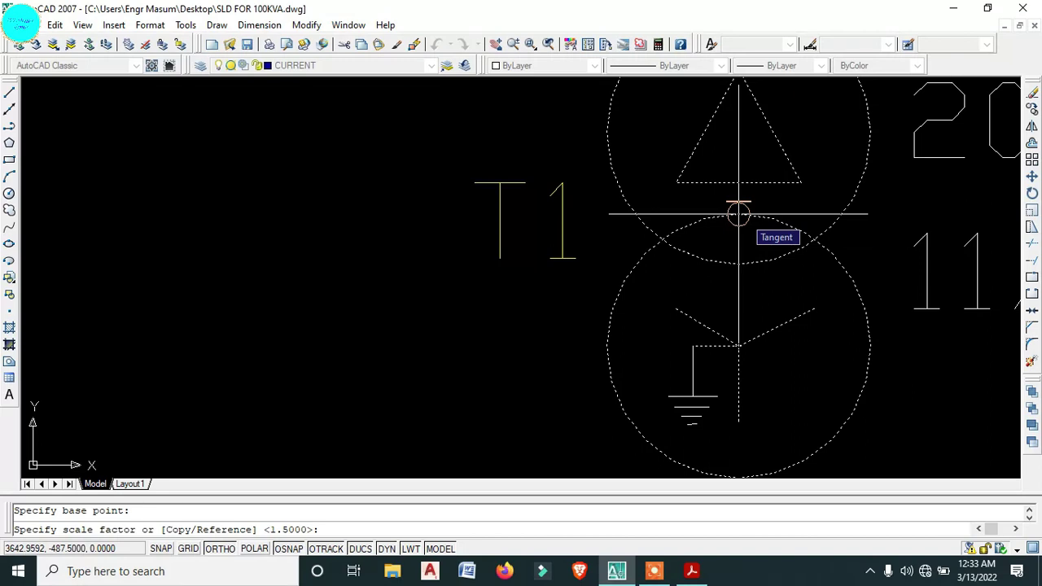
type("2")
key("Return")
scroll(738, 214, "down", 8)
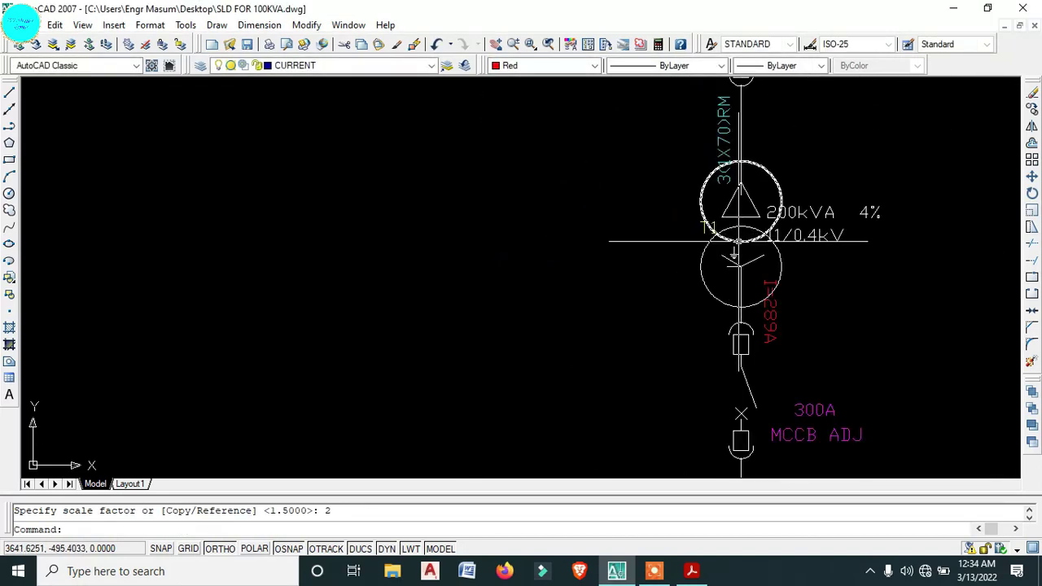
key("ctrl+z")
- Zoom in and out around transformer T1 to inspect its star winding and earth connection
scroll(739, 241, "up", 8)
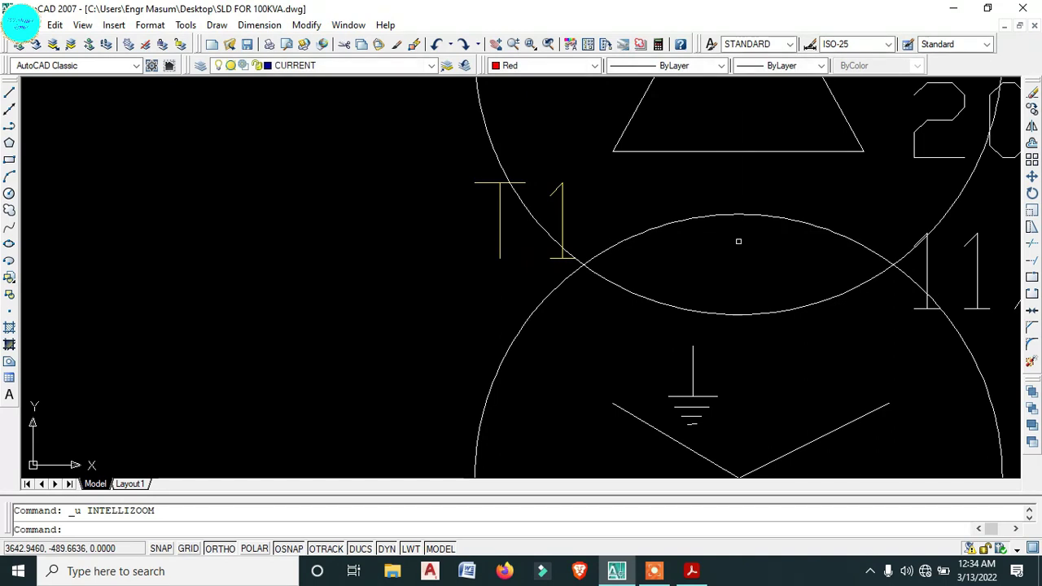
scroll(739, 241, "down", 4)
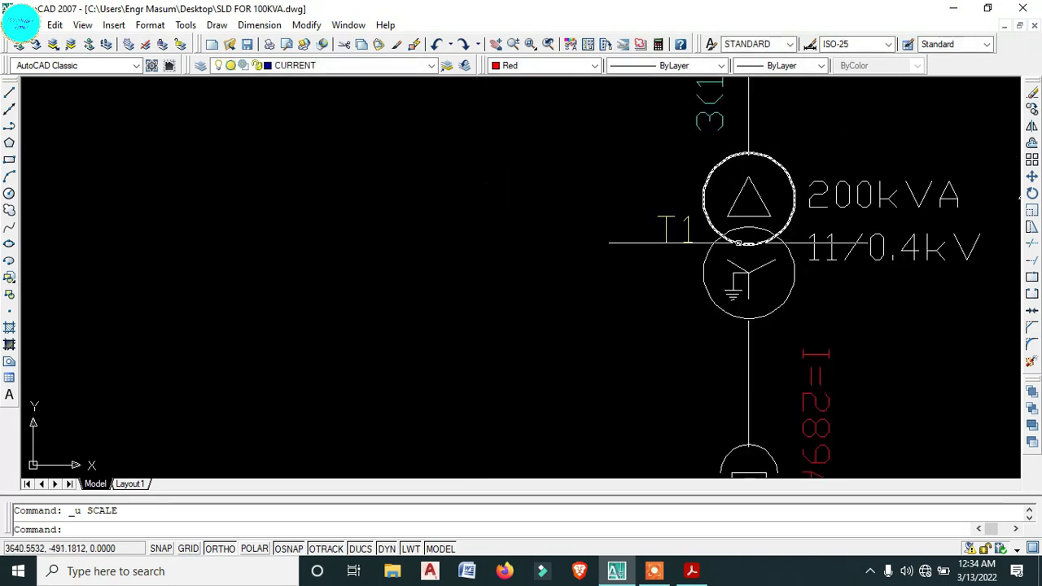
scroll(738, 243, "down", 4)
scroll(739, 260, "up", 5)
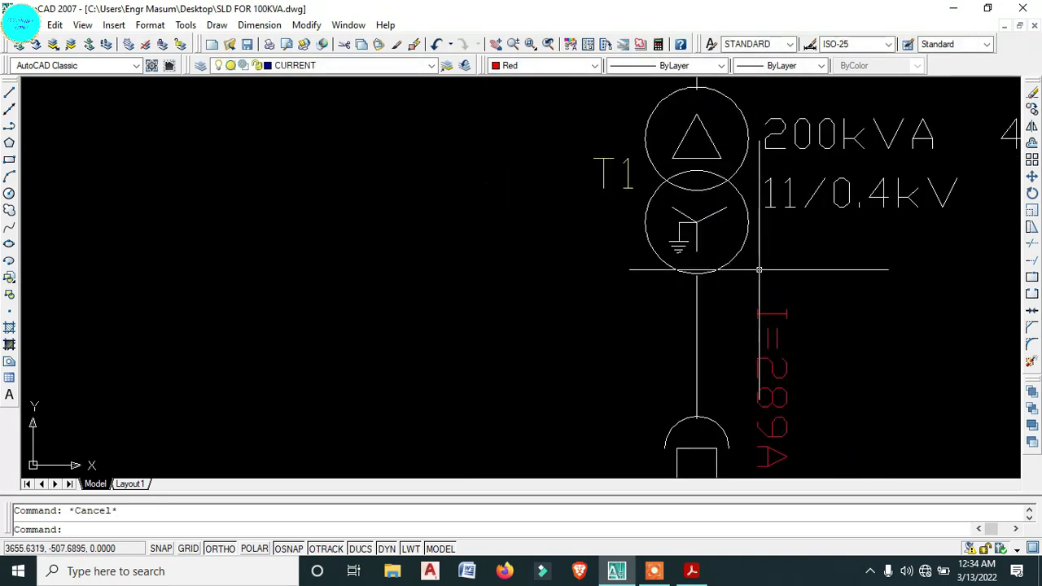
scroll(740, 264, "down", 6)
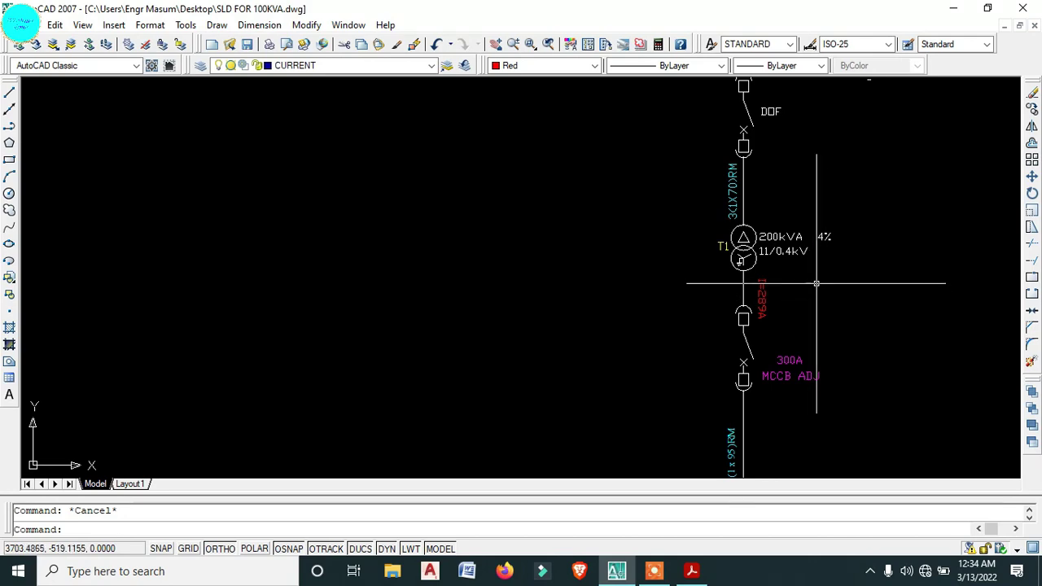
scroll(742, 234, "up", 8)
scroll(748, 229, "down", 6)
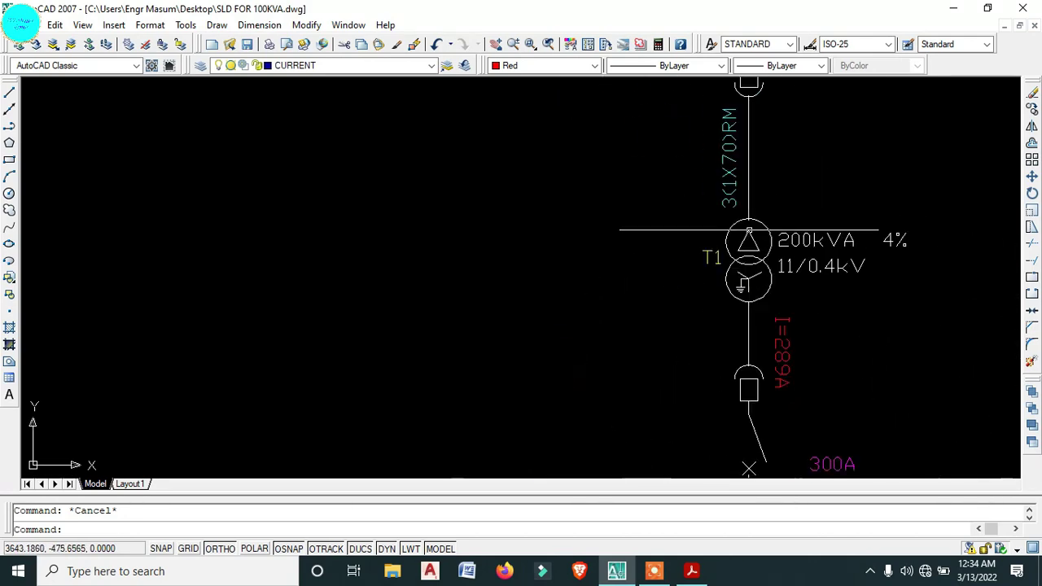
scroll(782, 295, "down", 2)
scroll(773, 277, "up", 9)
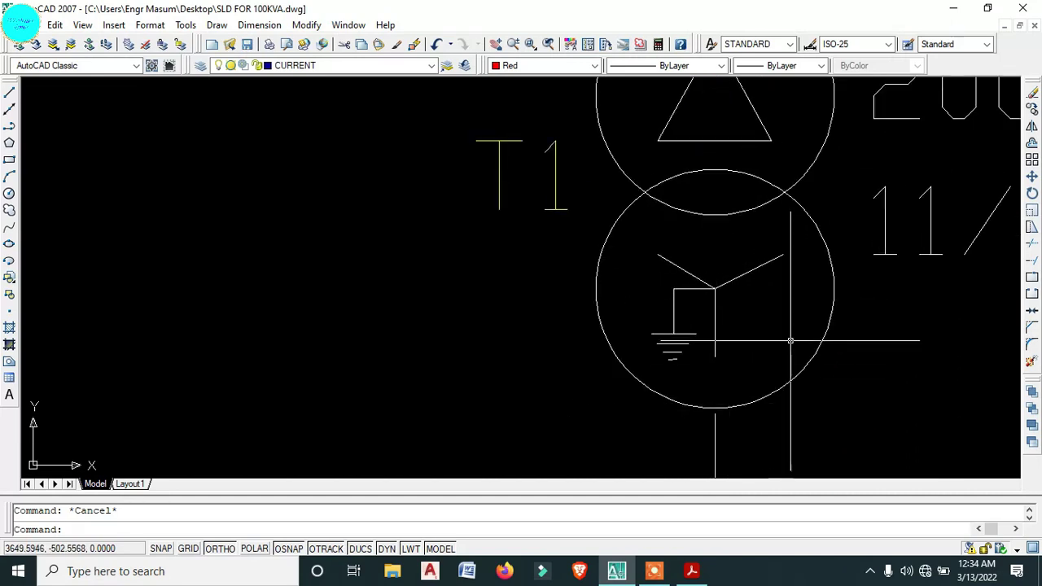
scroll(790, 341, "down", 4)
- Move the star winding circle and earth symbol down from its bottom quadrant onto the feeder line
left_click(786, 321)
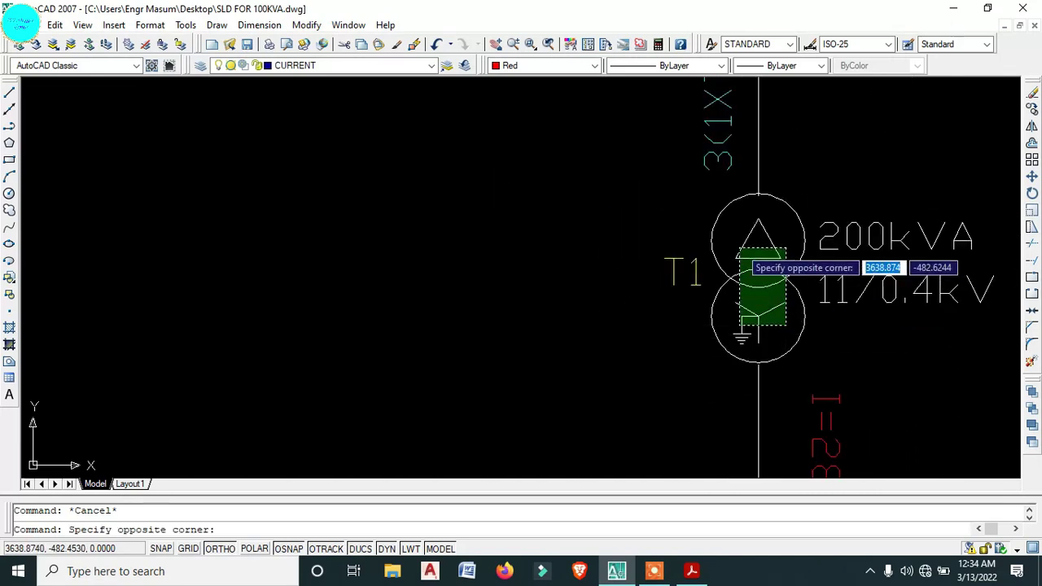
left_click(727, 259)
scroll(741, 366, "up", 6)
left_click(768, 325)
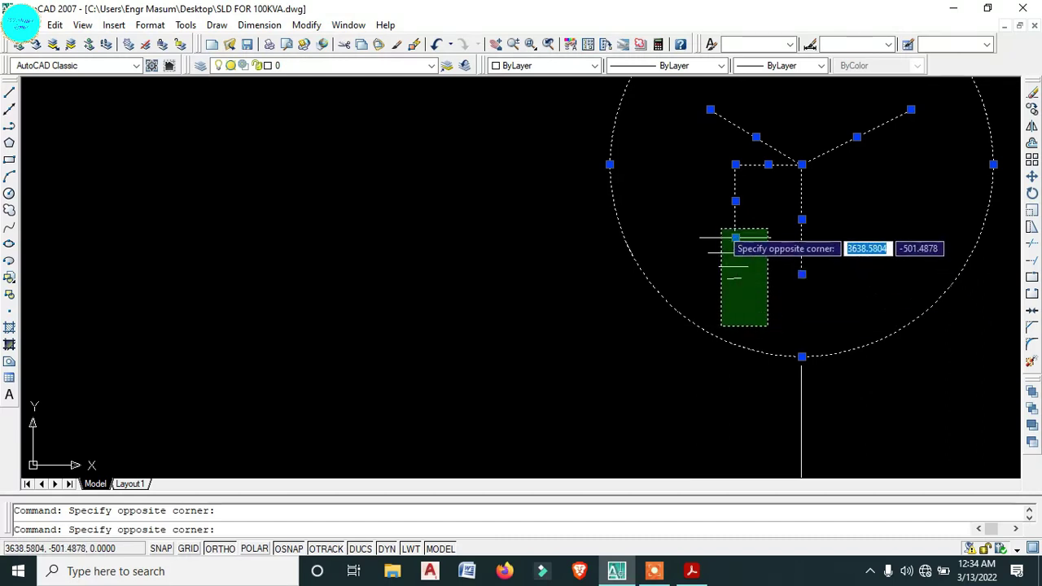
left_click(721, 228)
type("m")
key("Return")
scroll(801, 378, "up", 5)
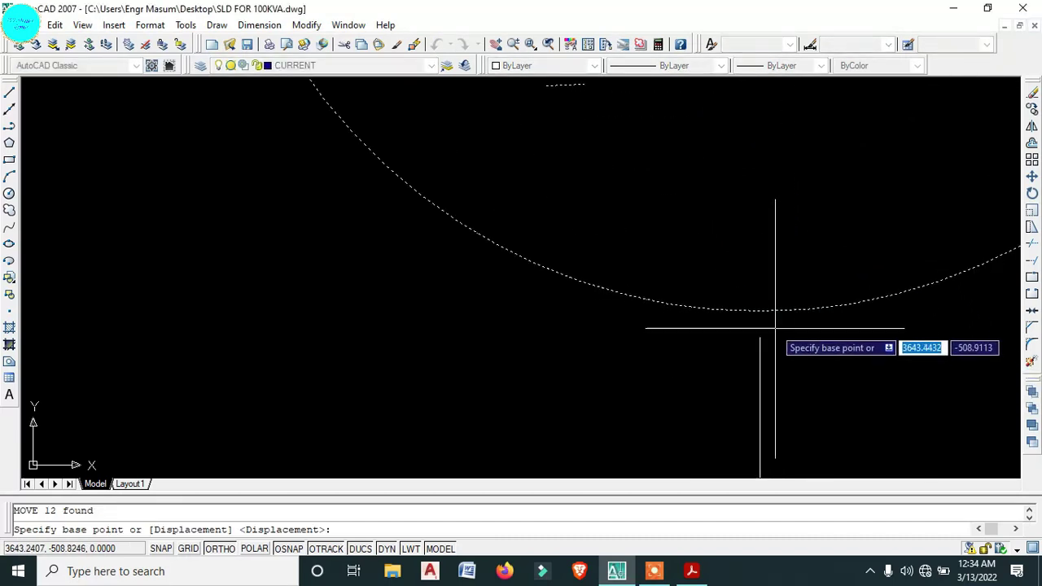
left_click(760, 310)
left_click(760, 351)
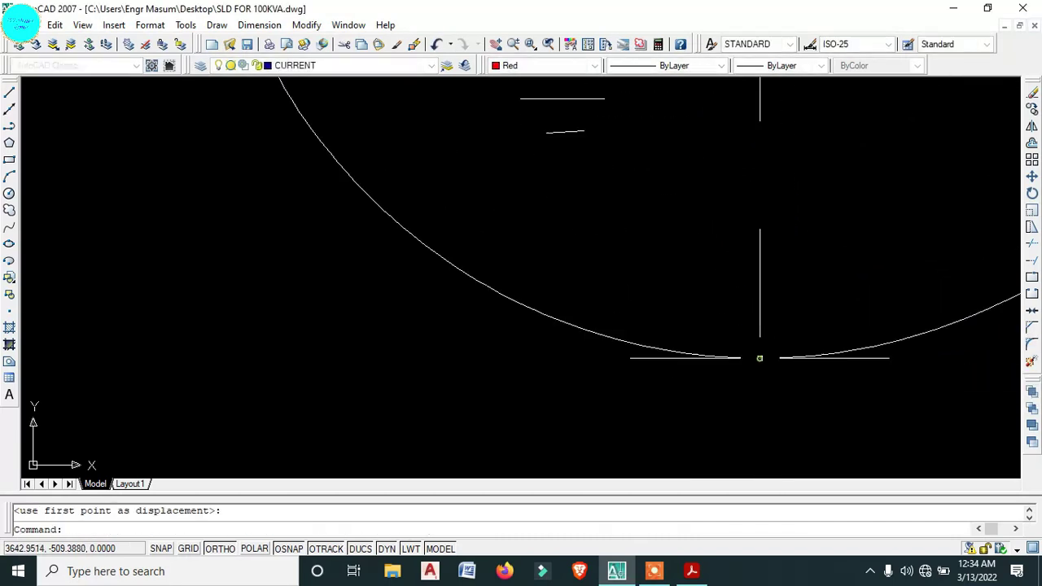
key("Escape")
- Move the upper delta circle and triangle up from its top quadrant to the line end above
scroll(884, 344, "down", 6)
scroll(803, 204, "up", 4)
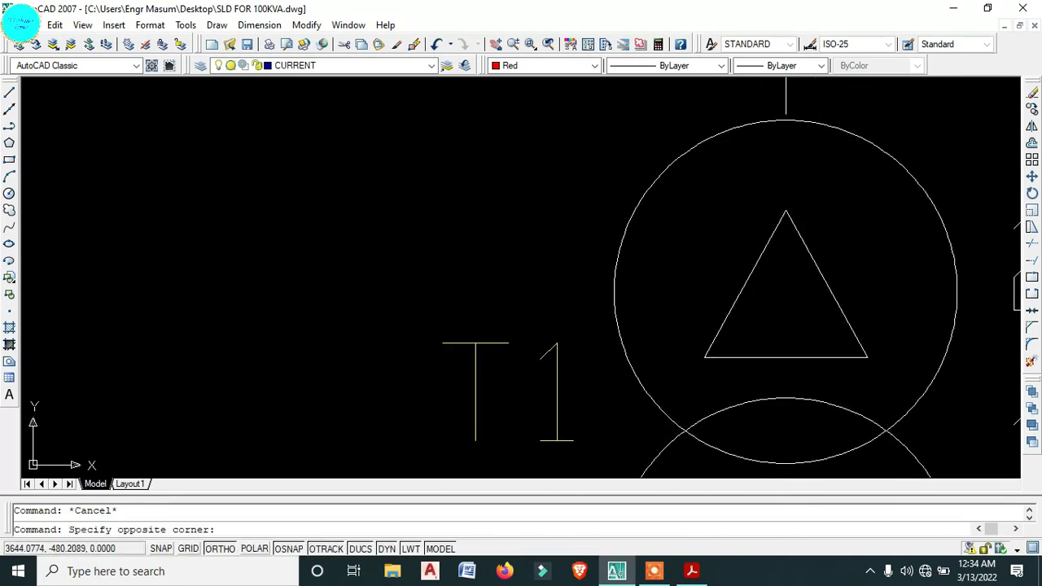
left_click(736, 116)
type("m")
key("Return")
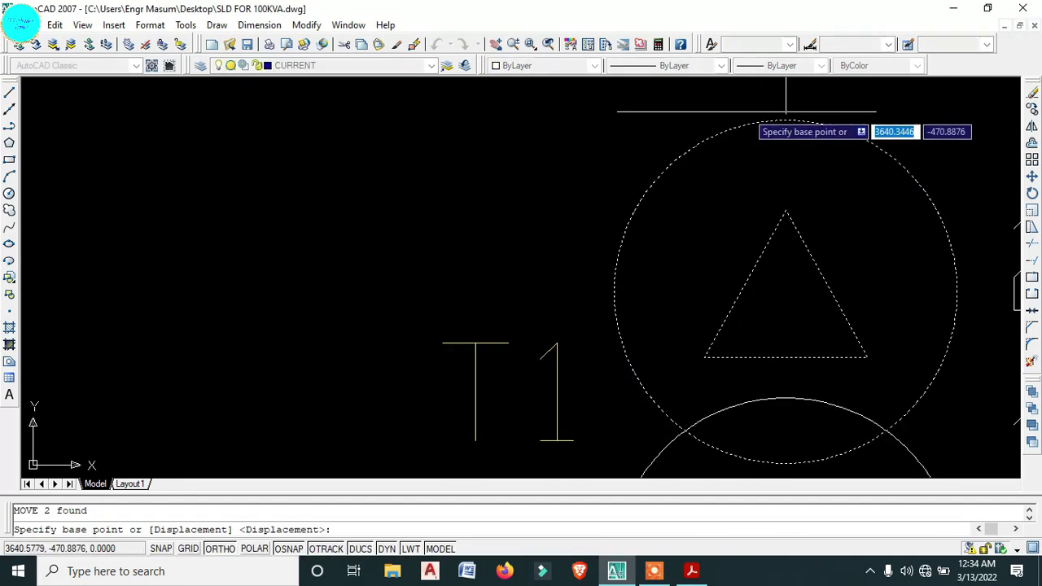
scroll(785, 111, "up", 5)
left_click(790, 113)
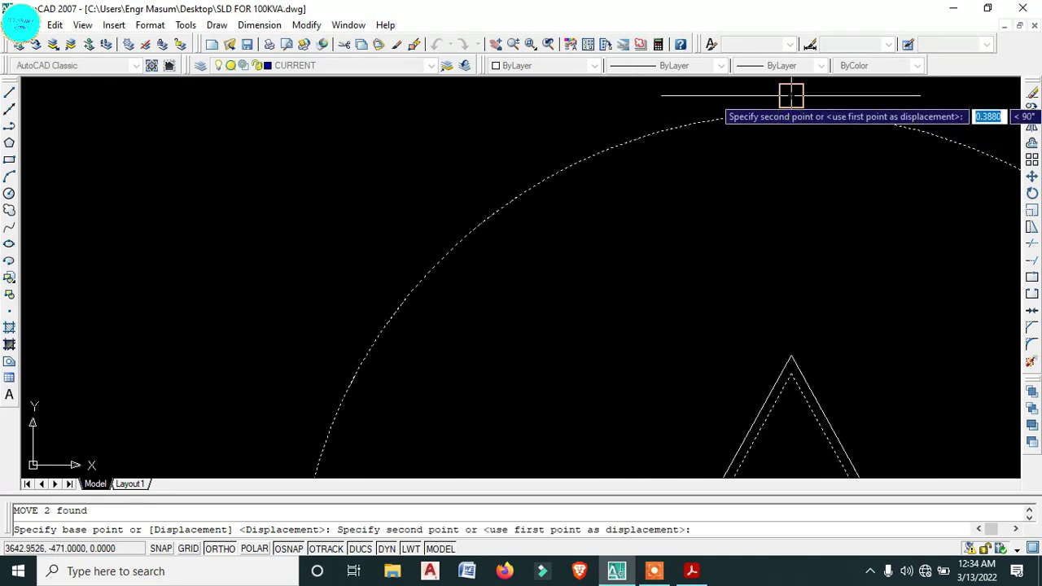
left_click(790, 96)
key("Escape")
scroll(698, 245, "down", 5)
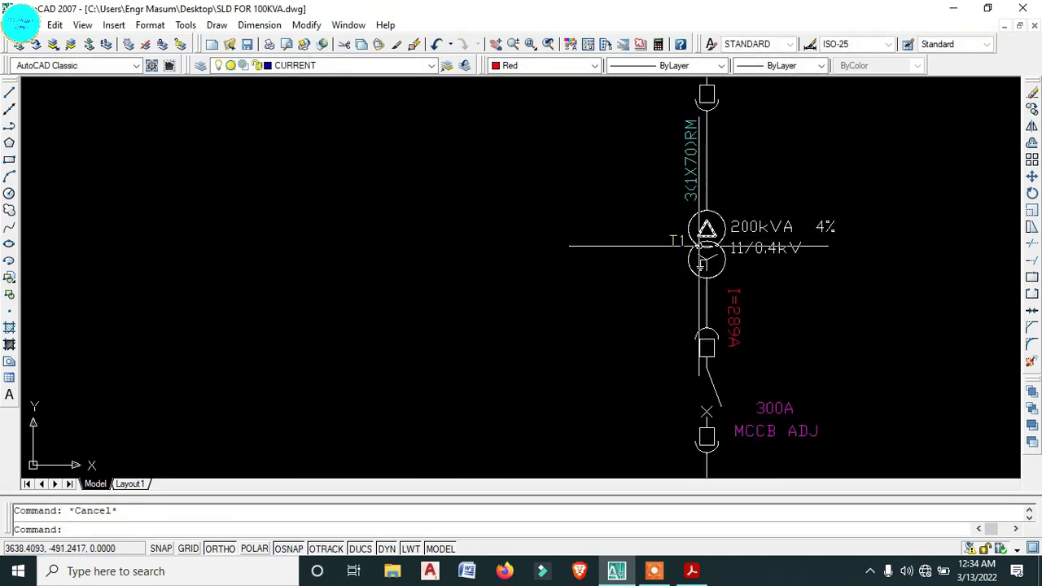
scroll(698, 245, "down", 2)
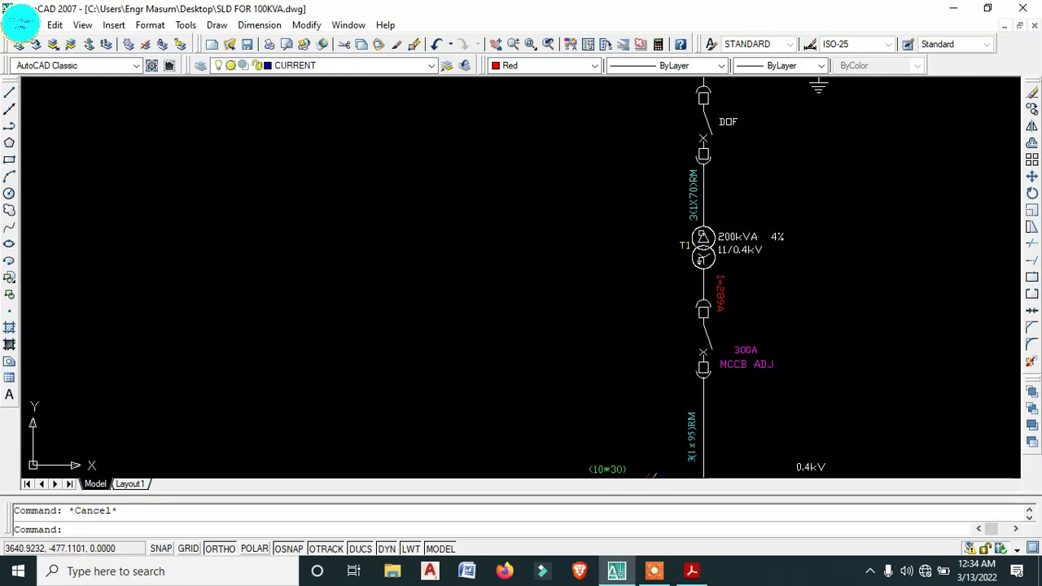
scroll(704, 285, "down", 2)
scroll(695, 317, "down", 5)
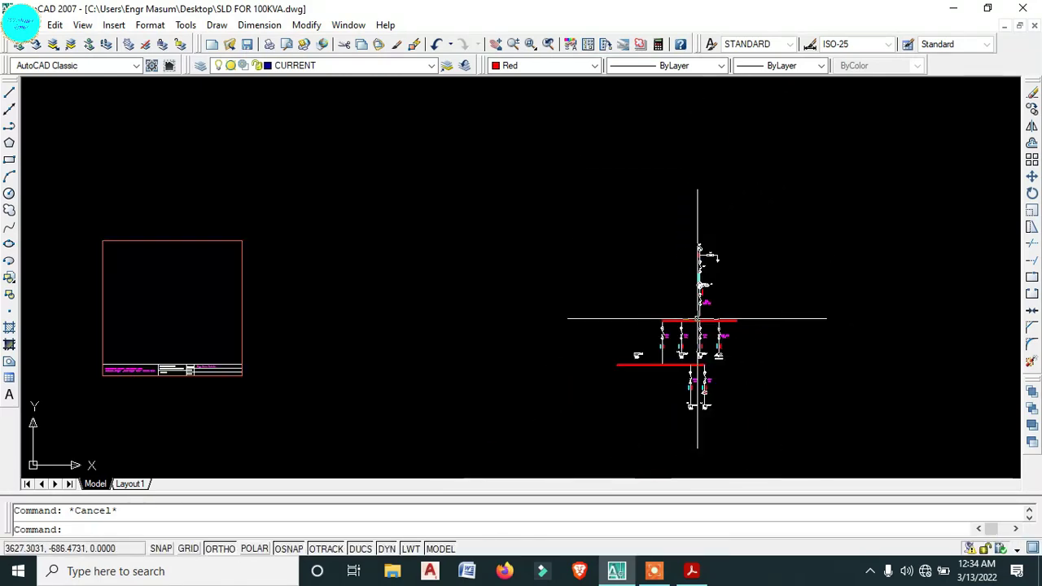
scroll(686, 360, "up", 5)
middle_click_drag(686, 360, 689, 340)
middle_click_drag(703, 208, 703, 122)
middle_click(703, 122)
middle_click(703, 122)
scroll(621, 249, "up", 2)
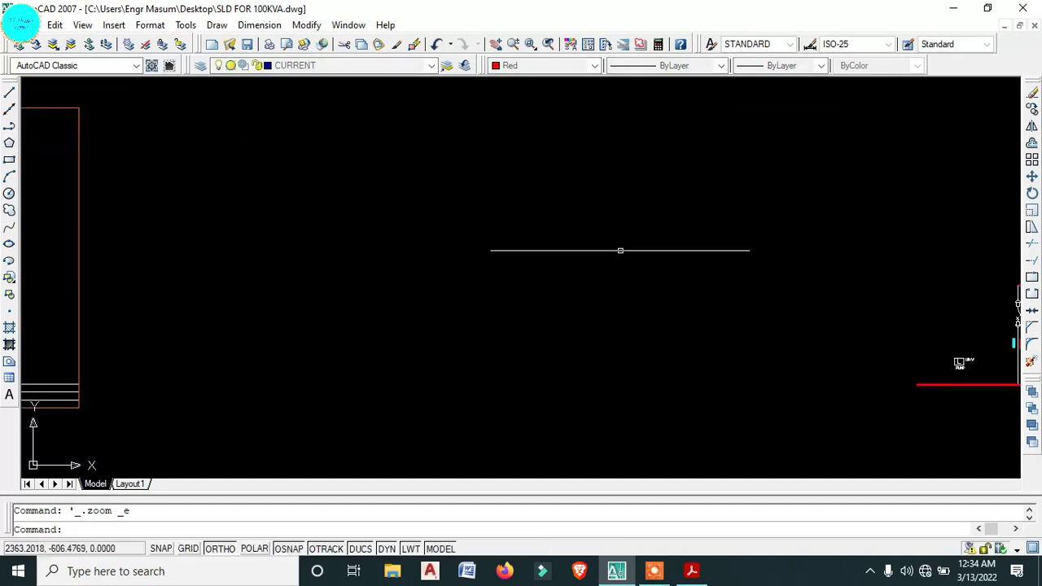
scroll(665, 333, "down", 2)
middle_click_drag(740, 334, 675, 322)
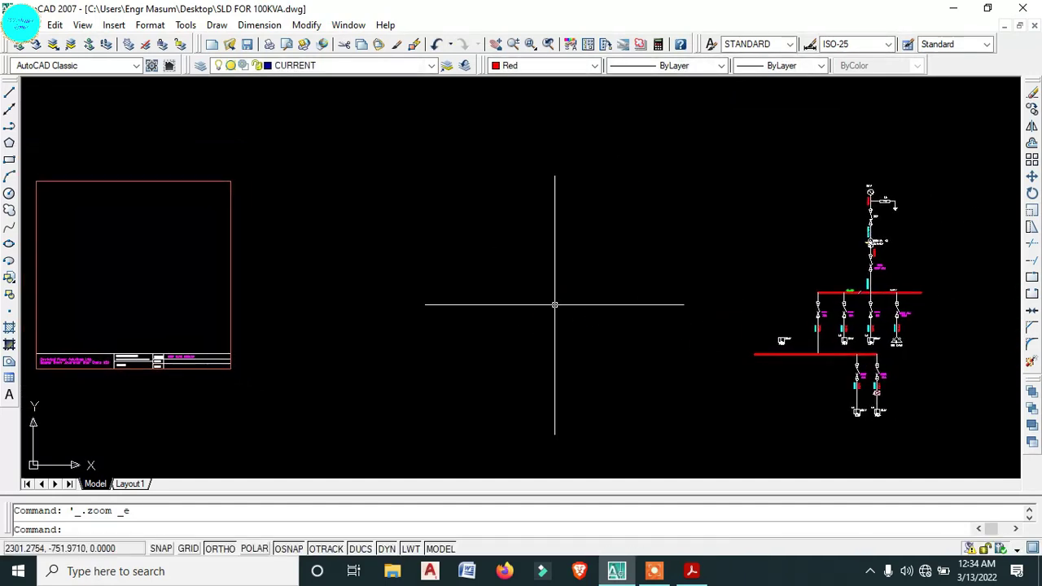
type("re")
key("Return")
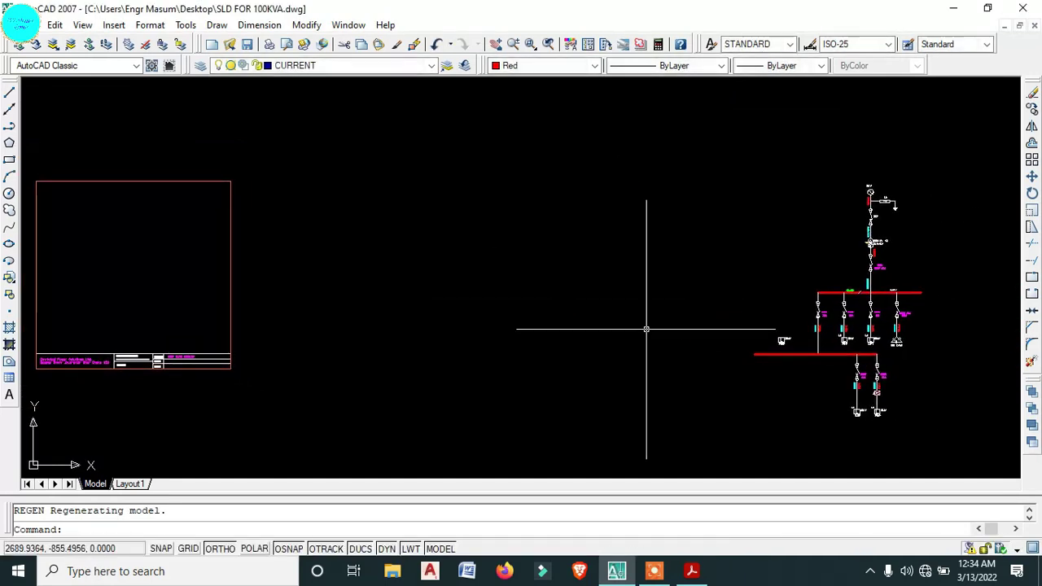
middle_click_drag(681, 332, 595, 332)
middle_click_drag(388, 298, 490, 289)
middle_click(396, 303)
middle_click(396, 302)
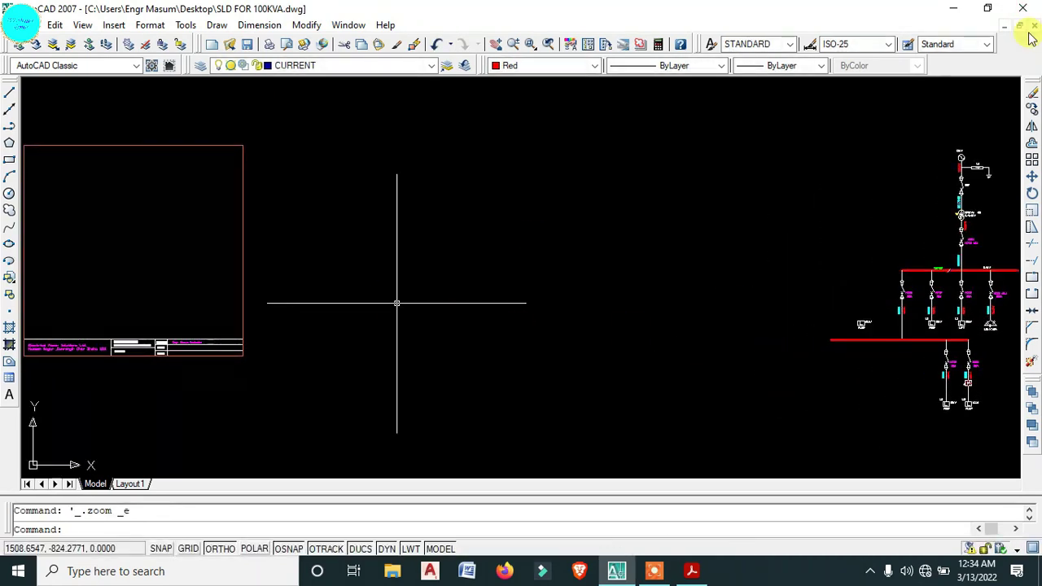
mouse_move(770, 302)
middle_mouse_down()
mouse_move(565, 302)
mouse_move(407, 277)
middle_mouse_up()
scroll(611, 367, "up", 6)
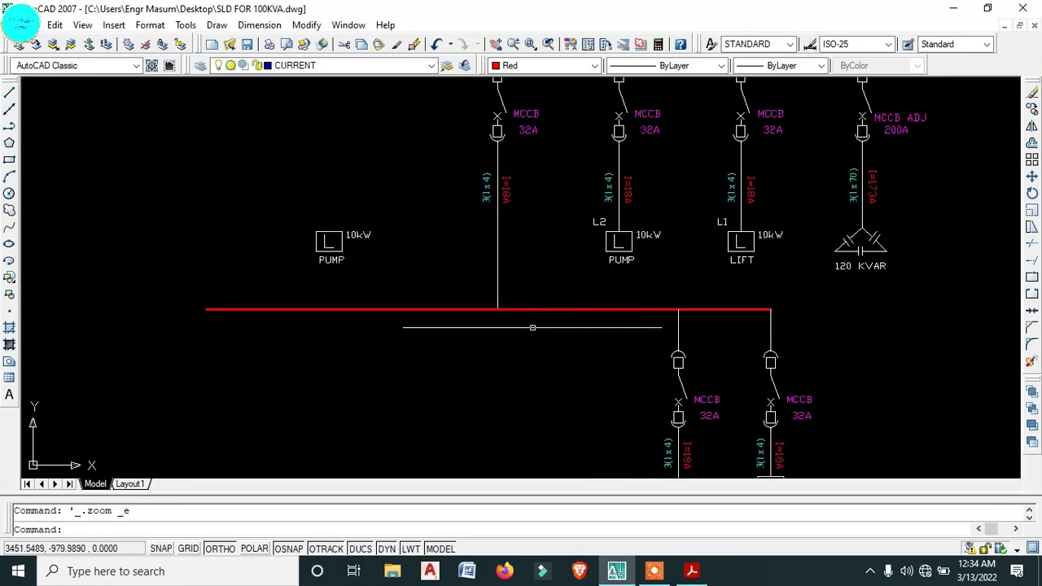
scroll(533, 327, "down", 2)
scroll(496, 343, "up", 2)
scroll(795, 464, "down", 1)
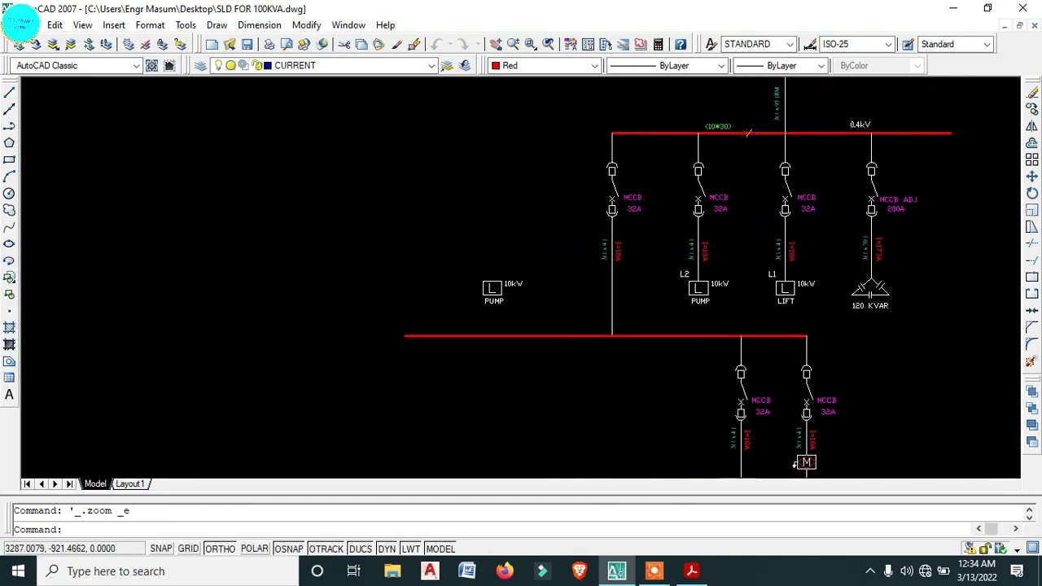
scroll(962, 201, "down", 3)
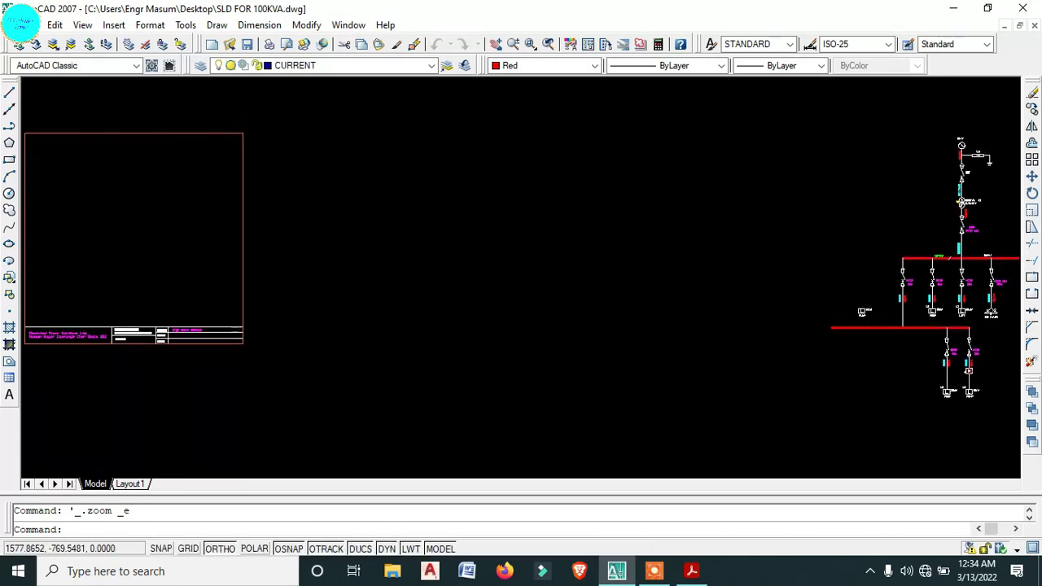
key("Escape")
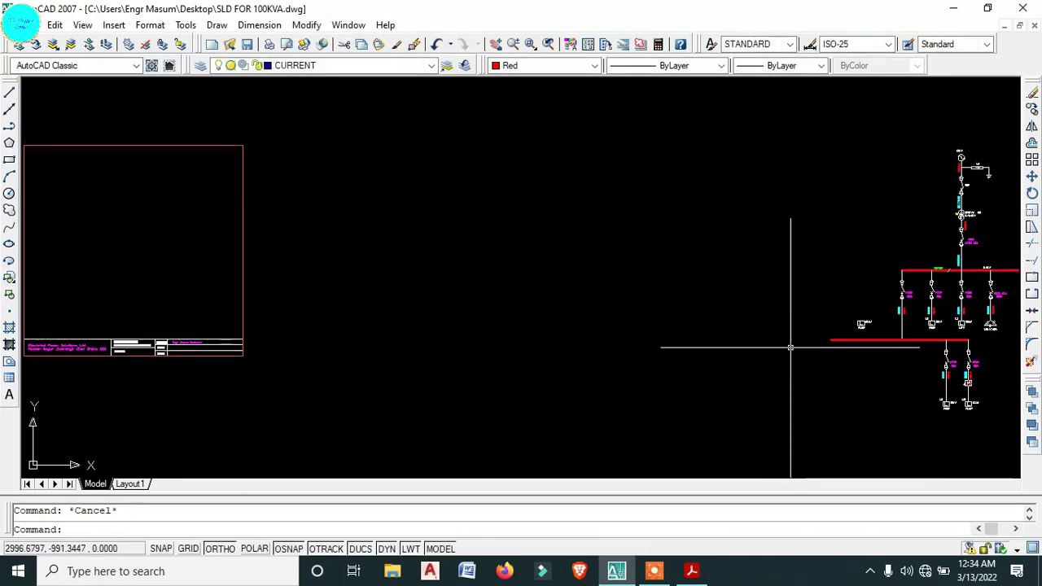
scroll(798, 353, "down", 1)
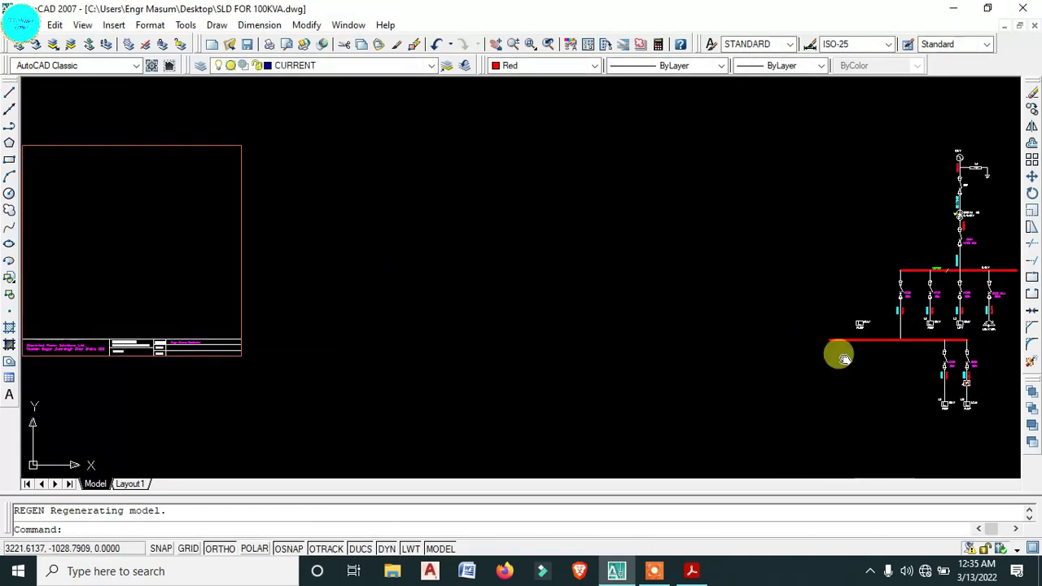
middle_click_drag(844, 359, 829, 359)
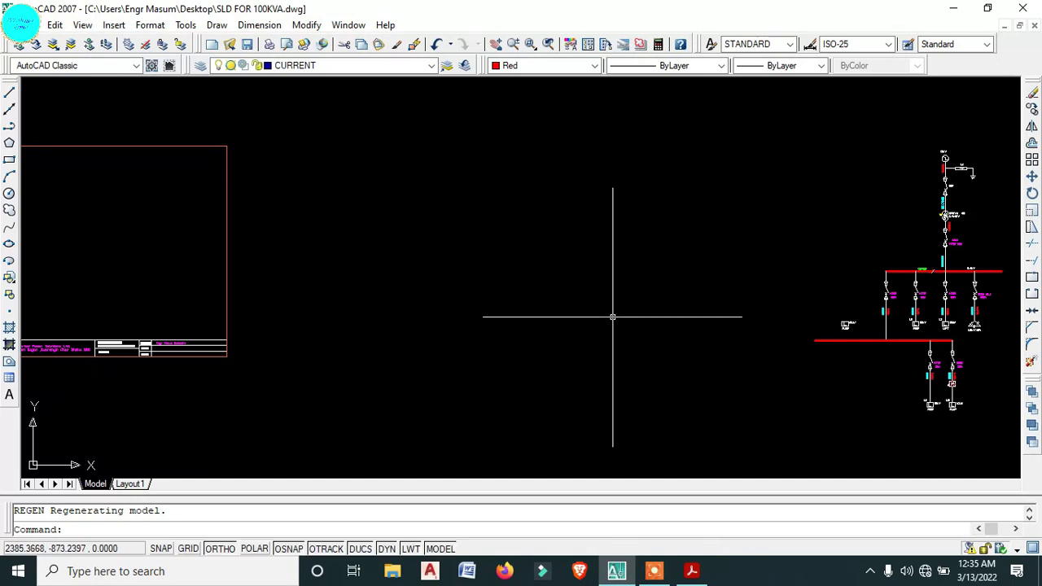
mouse_move(881, 293)
middle_mouse_down()
mouse_move(692, 292)
mouse_move(885, 288)
middle_mouse_up()
key("Escape")
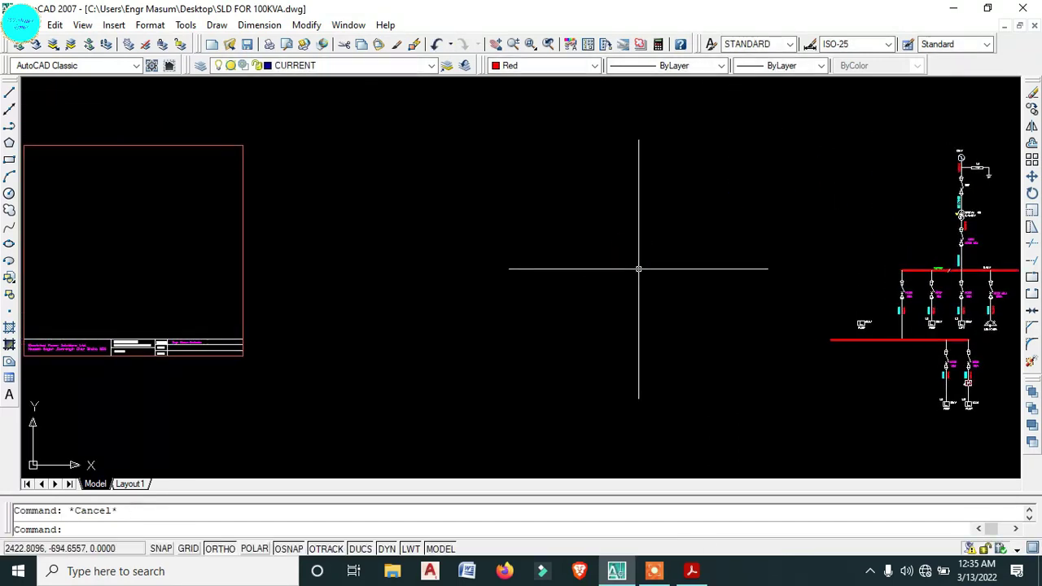
type("re")
key("Return")
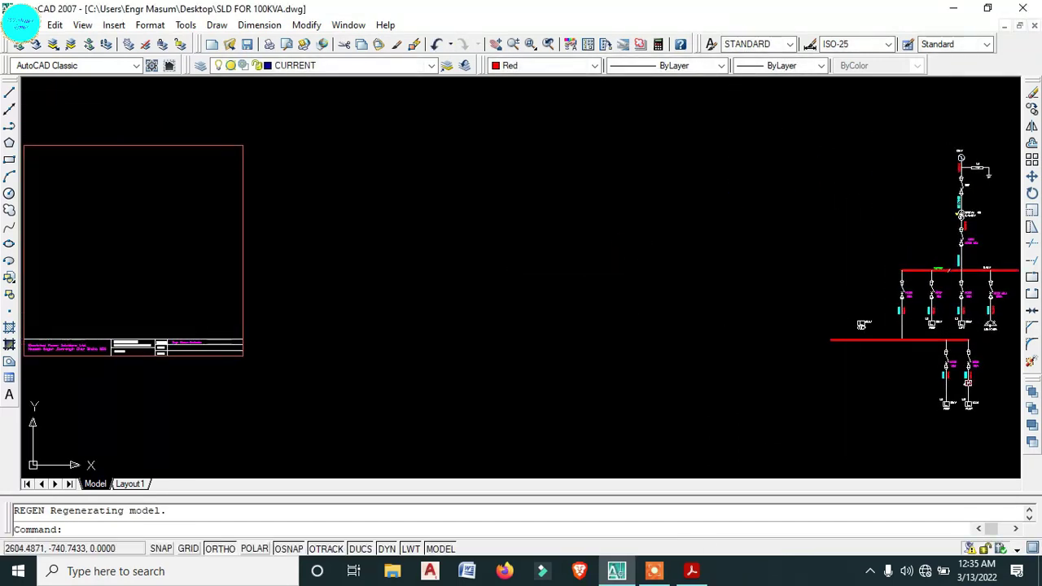
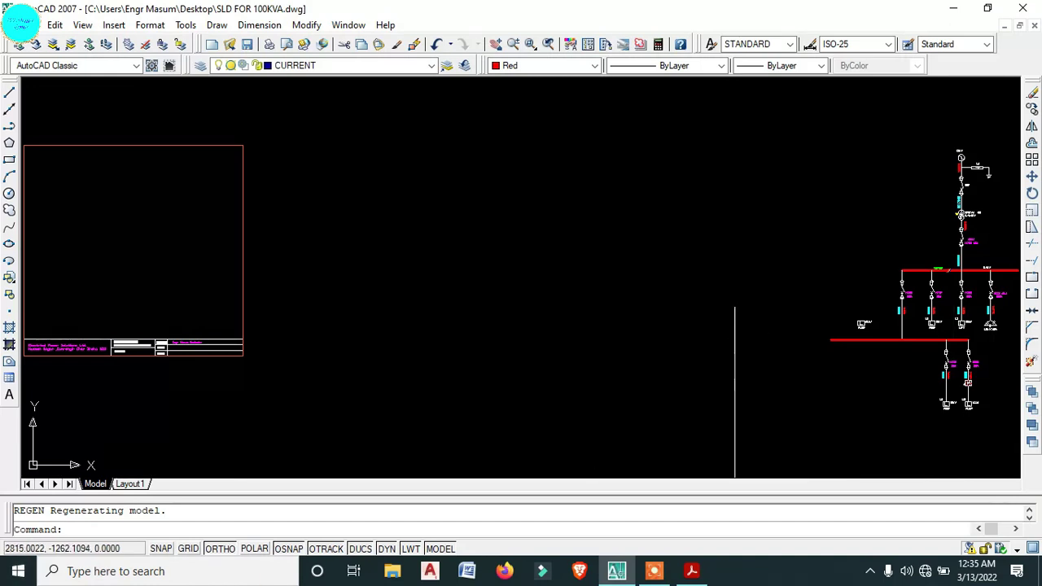
- Erase the left pump feeder below the busbar and the small marker on the lower red bus
scroll(840, 243, "up", 1)
scroll(631, 269, "down", 3)
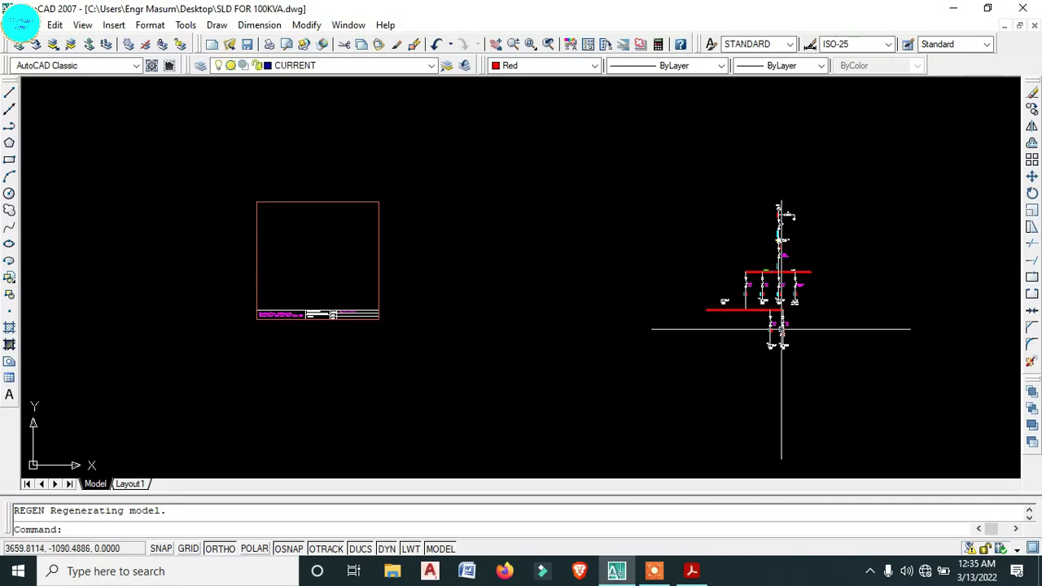
scroll(786, 302, "up", 6)
middle_click_drag(838, 315, 737, 275)
scroll(709, 314, "down", 5)
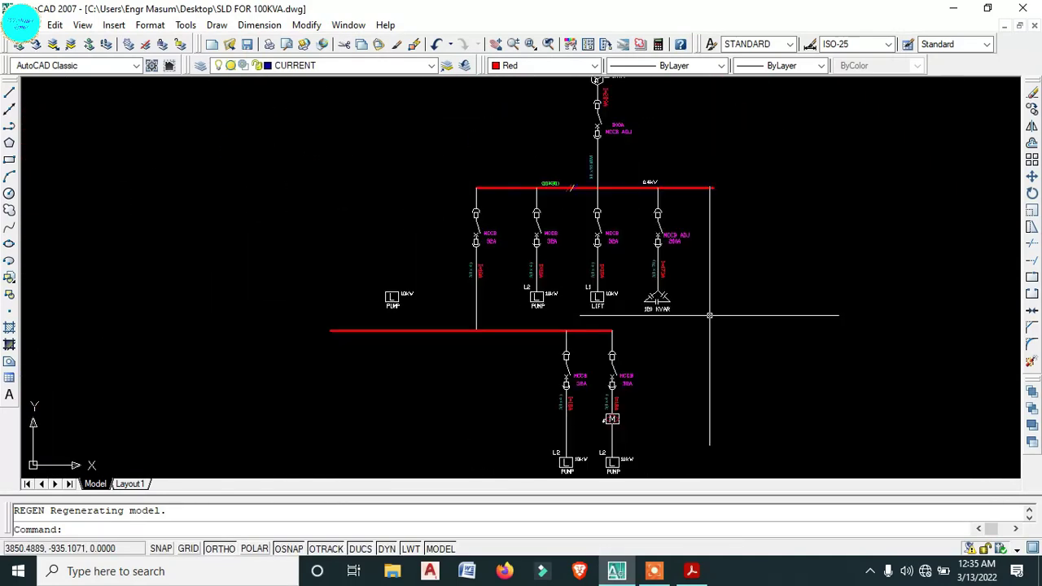
middle_click_drag(709, 310, 705, 264)
scroll(588, 377, "up", 3)
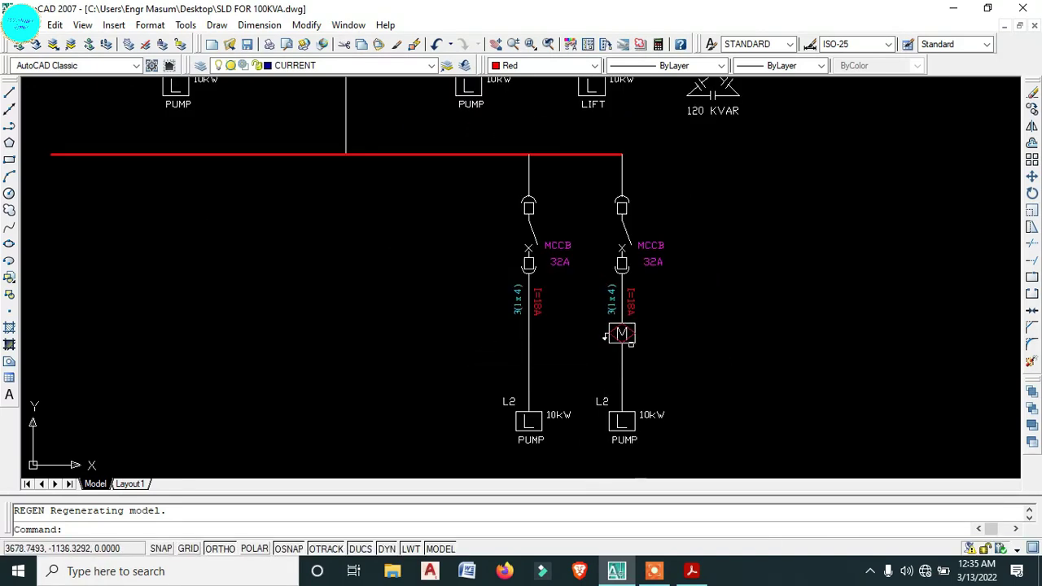
scroll(622, 333, "up", 3)
scroll(616, 348, "down", 6)
scroll(574, 436, "up", 2)
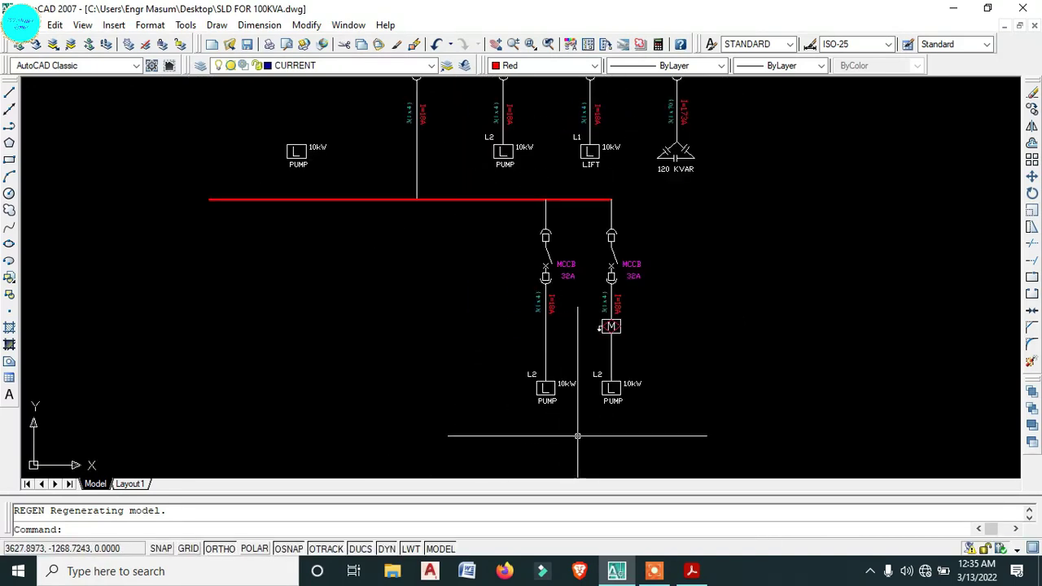
left_click(580, 440)
left_click(507, 218)
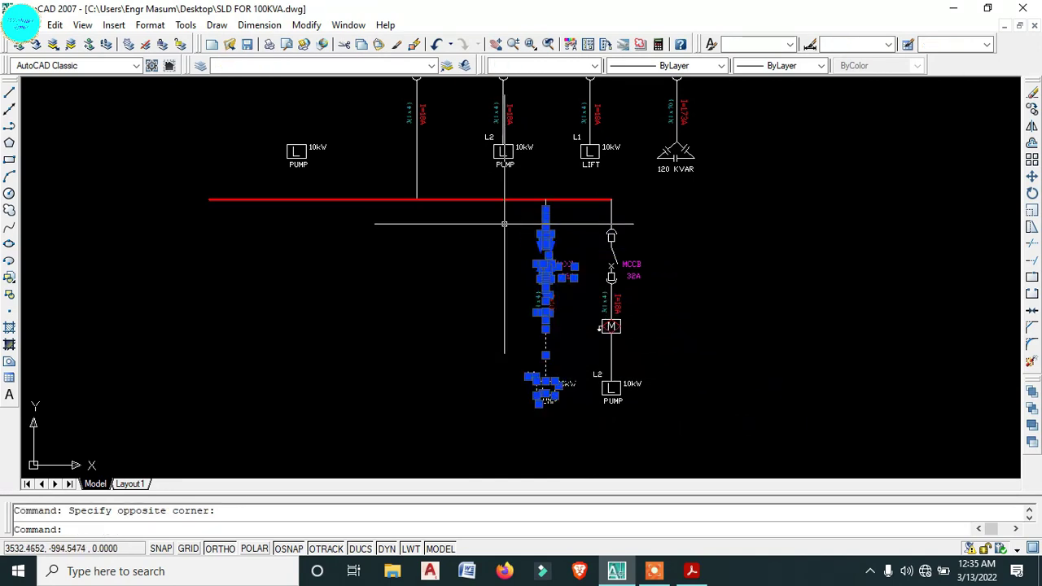
key("Delete")
left_click(546, 210)
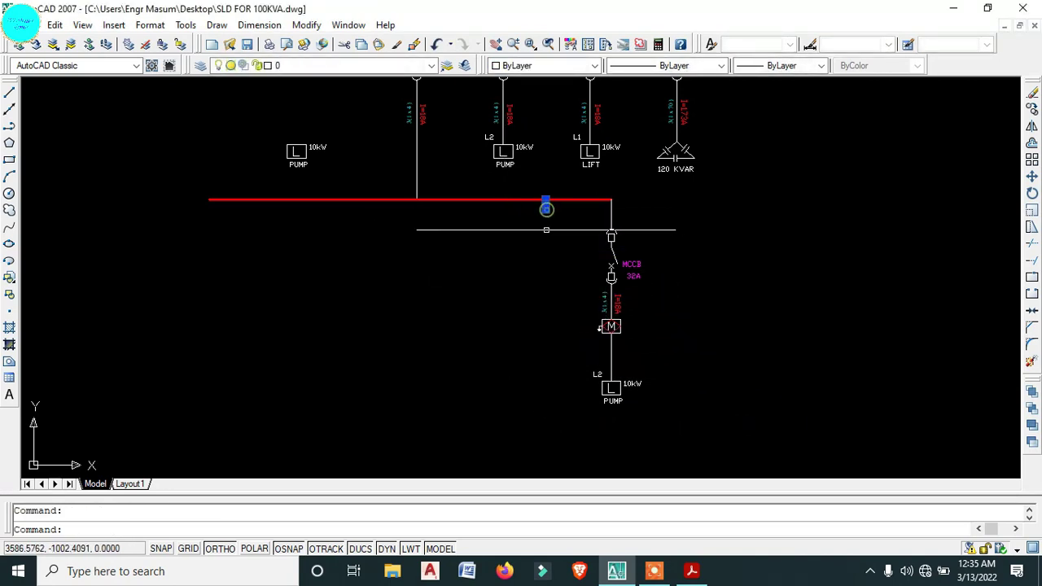
key("Delete")
- Select the remaining motor-and-pump branch for a copy (CO), then cancel it
left_click(670, 424)
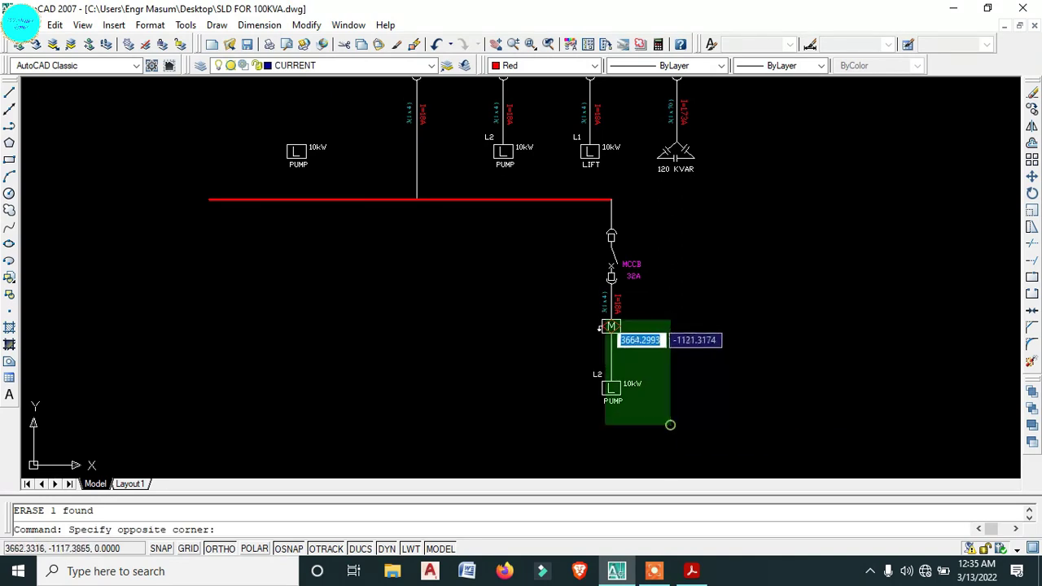
left_click(565, 220)
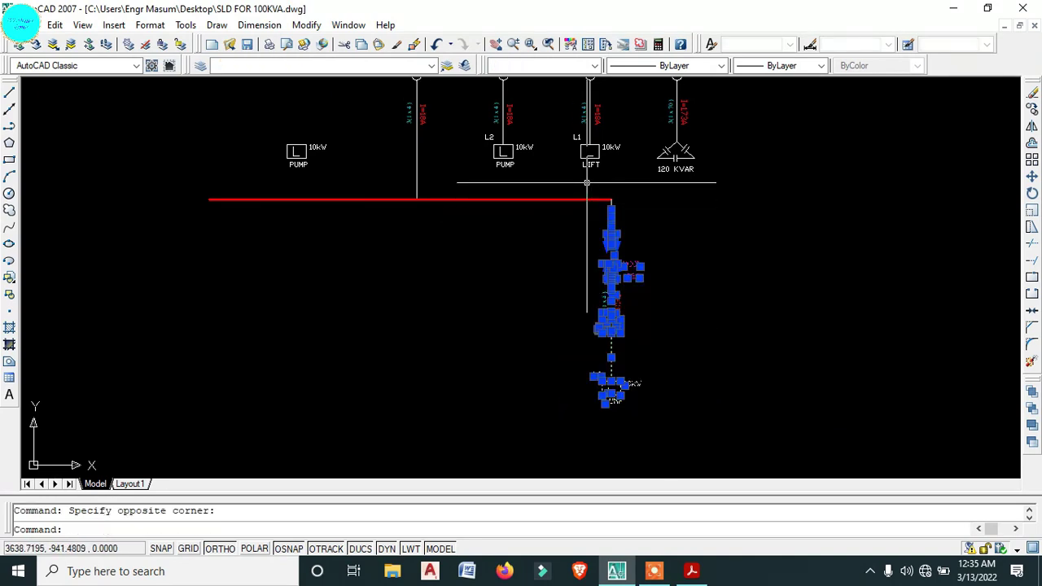
type("c")
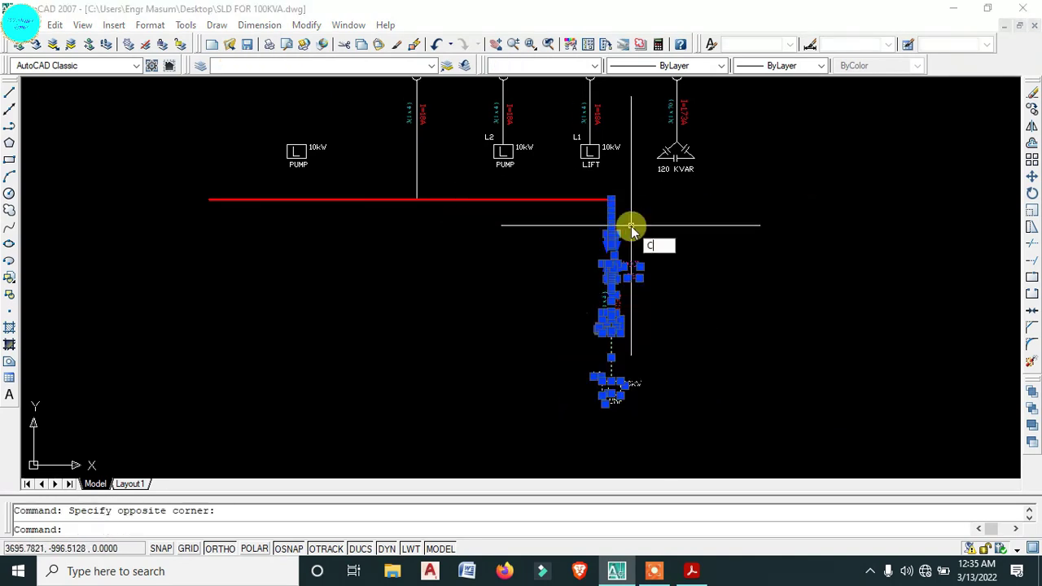
type("o")
key("Return")
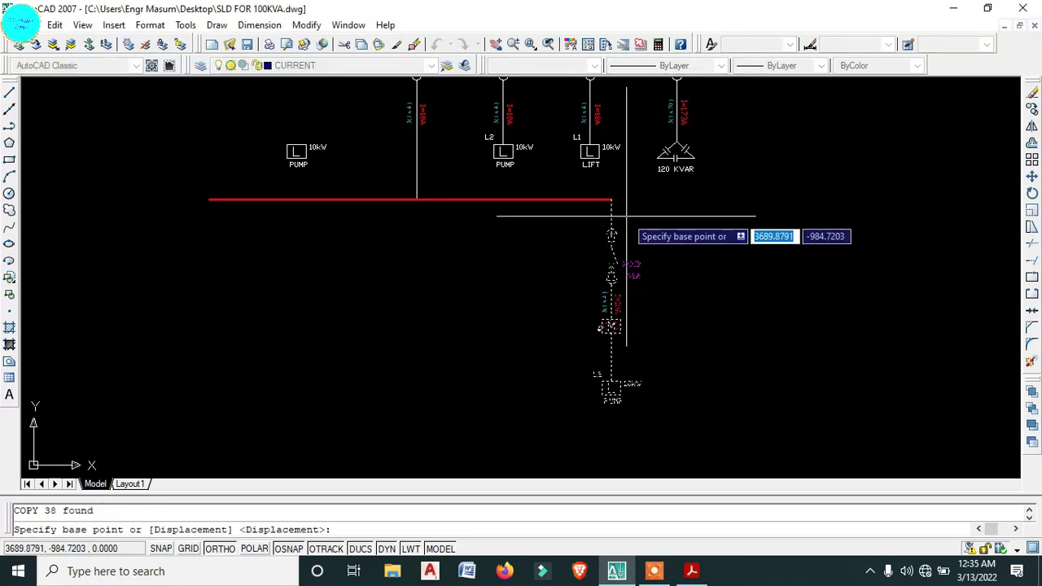
key("Escape")
scroll(611, 264, "up", 2)
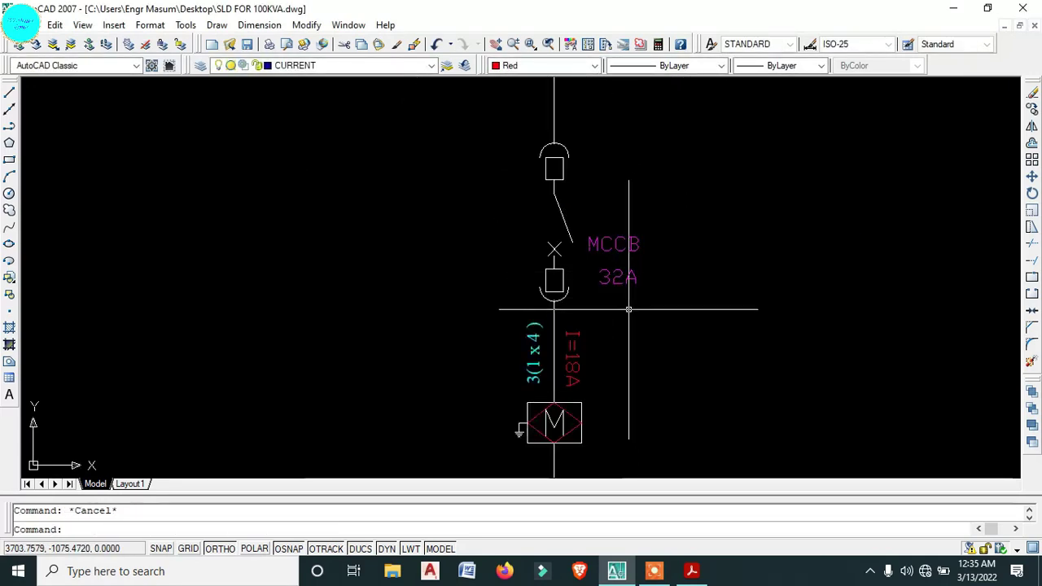
- Change the PUMP label text to '1ST FLOOR'
scroll(782, 198, "down", 5)
double_click(781, 198)
scroll(678, 305, "down", 5)
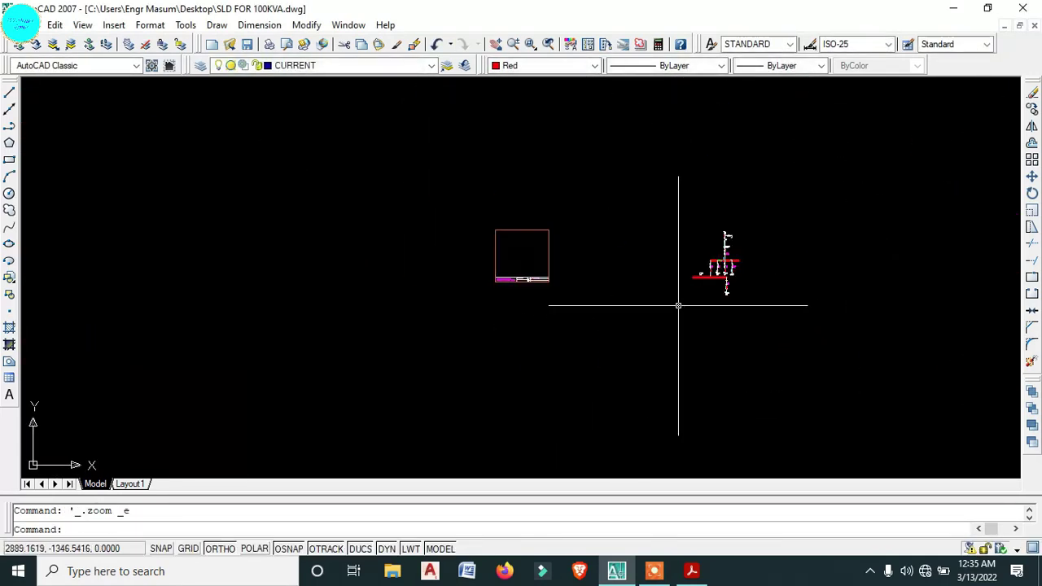
scroll(588, 271, "up", 3)
middle_click_drag(774, 279, 383, 279)
scroll(534, 310, "down", 1)
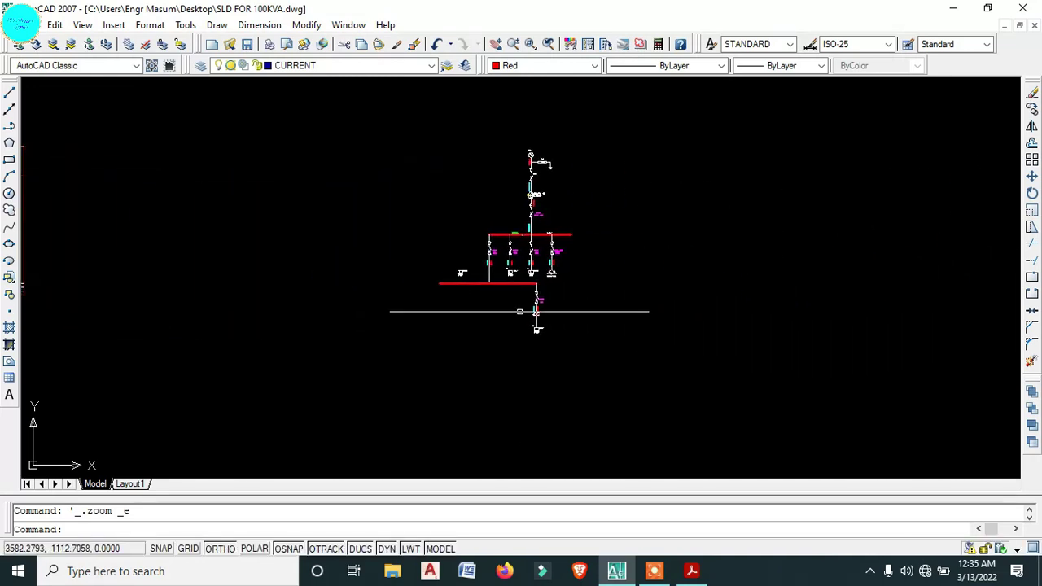
scroll(560, 302, "up", 4)
scroll(560, 303, "up", 3)
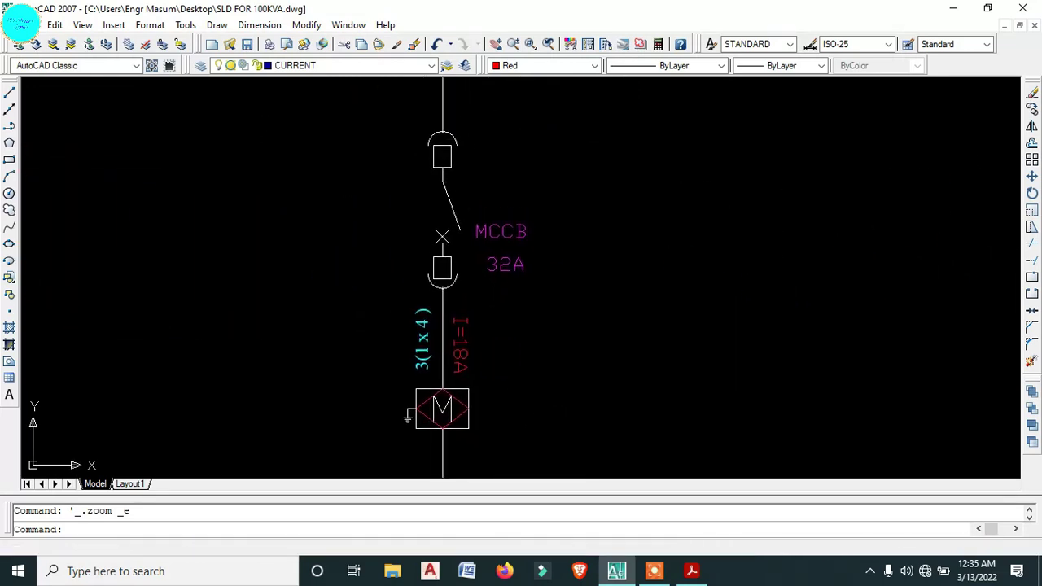
scroll(501, 336, "down", 3)
scroll(520, 377, "down", 4)
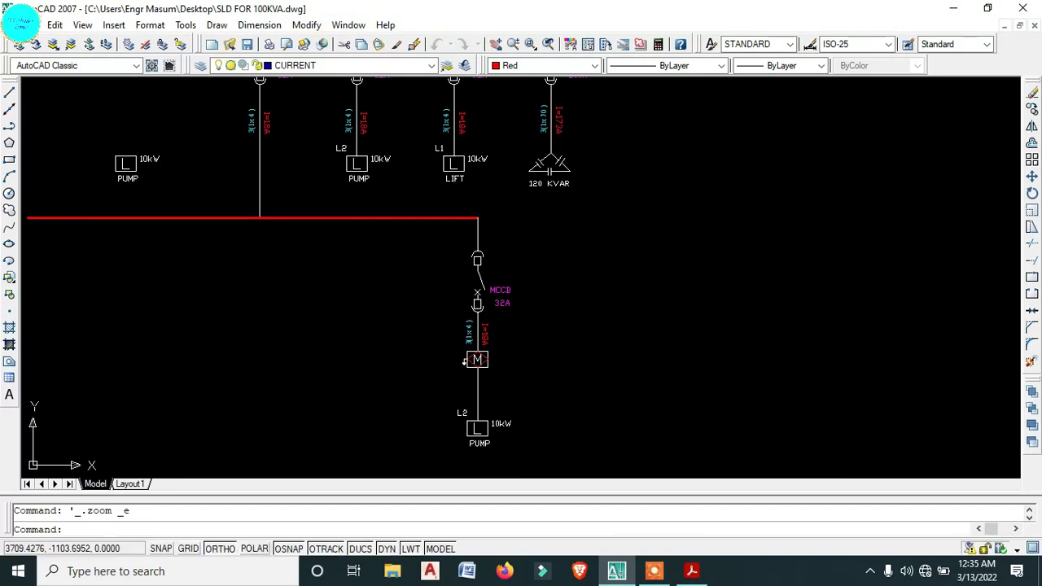
mouse_move(838, 293)
middle_mouse_down()
mouse_move(951, 365)
mouse_move(651, 367)
mouse_move(463, 297)
middle_mouse_up()
scroll(950, 365, "up", 5)
scroll(612, 365, "up", 4)
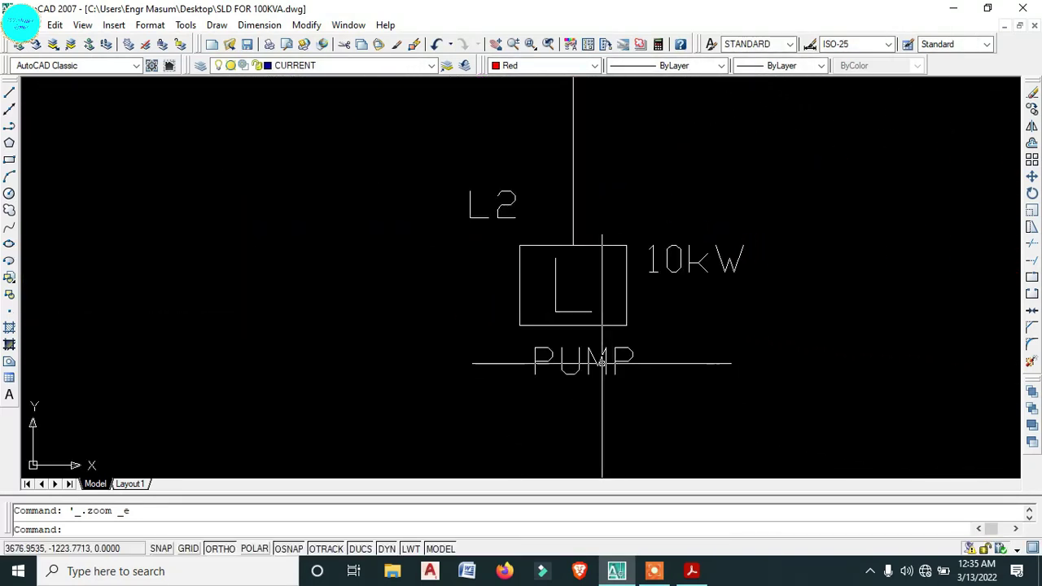
left_click(602, 363)
left_click(594, 357)
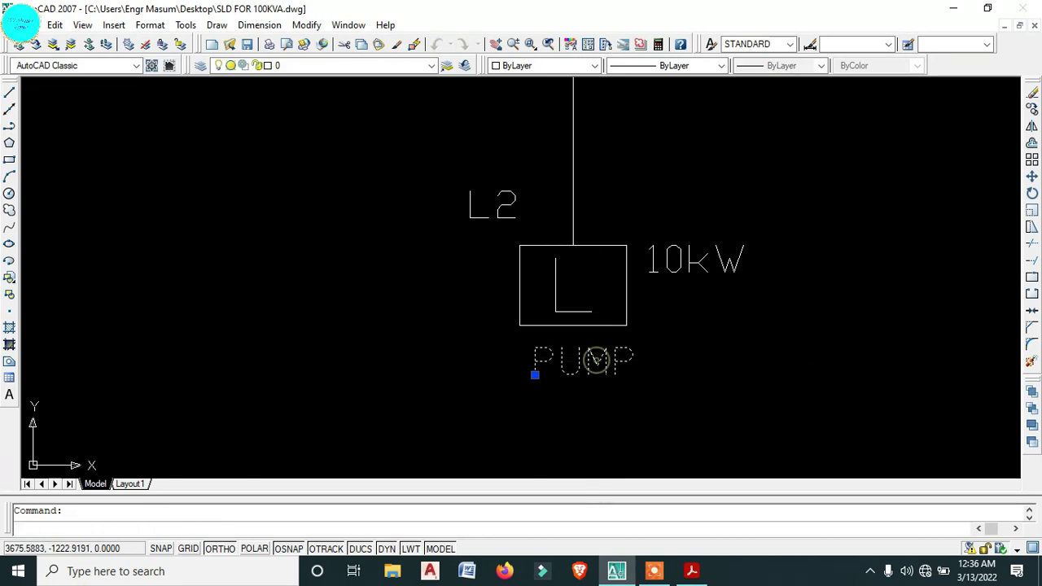
double_click(597, 361)
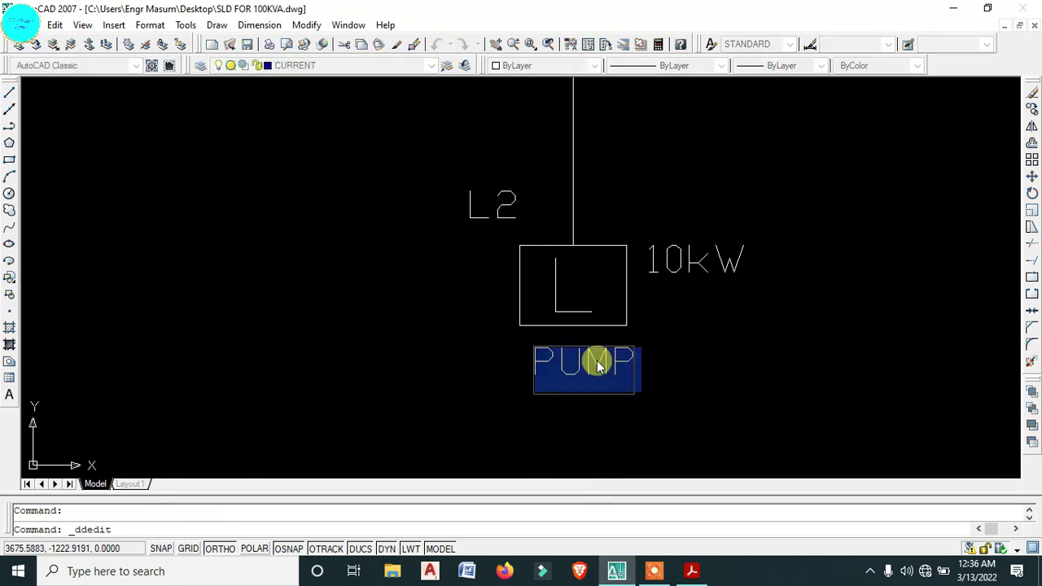
type("1ST ")
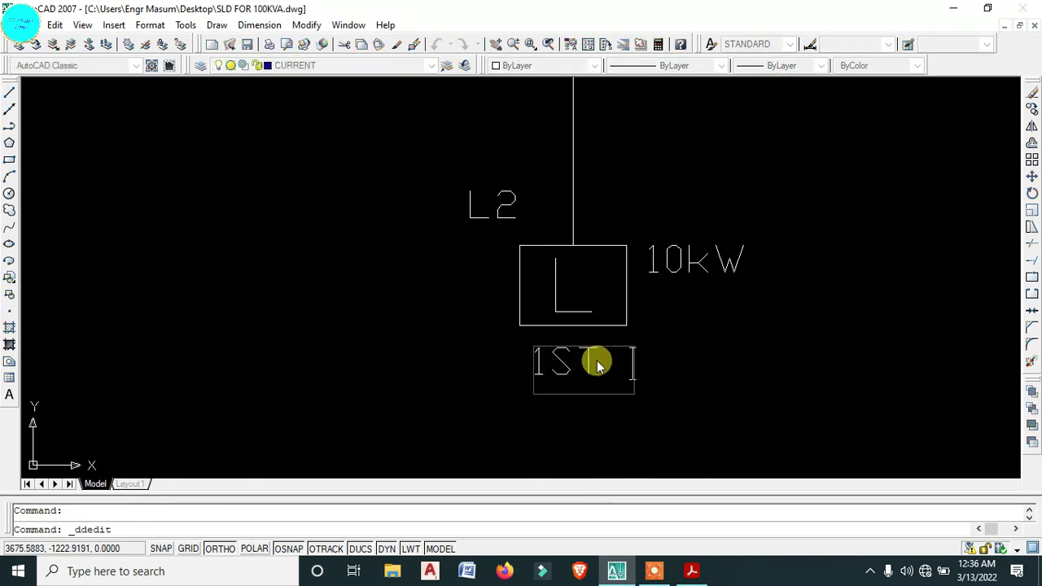
type("FLOOR")
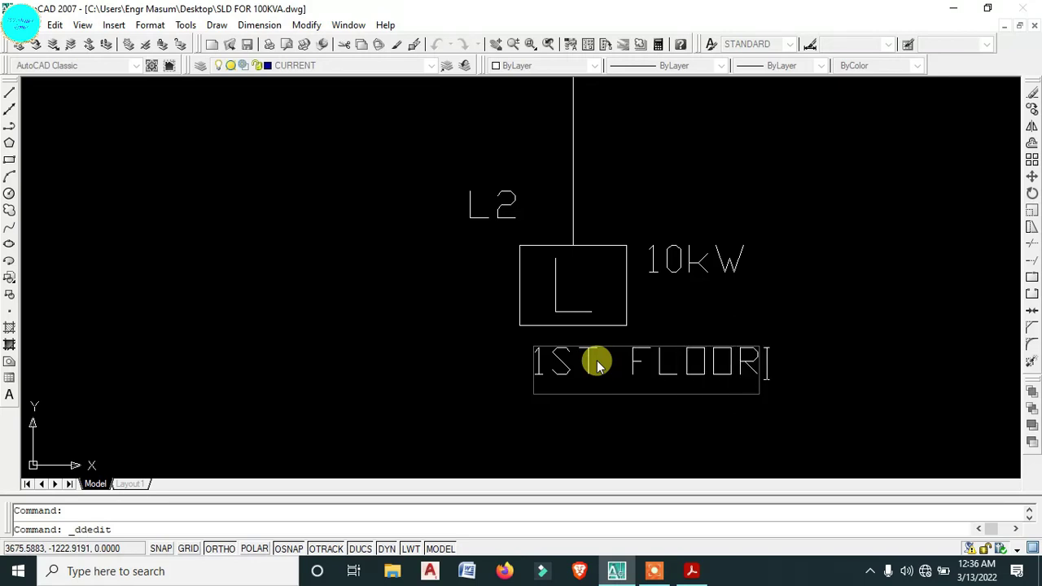
left_click(762, 418)
key("Escape")
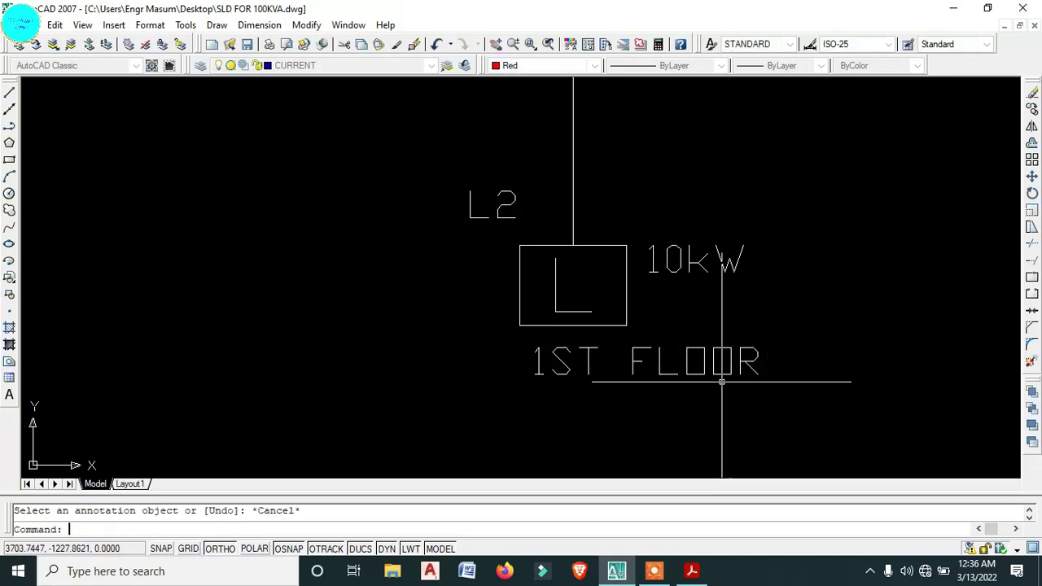
- Rotate the 1ST FLOOR label to 270° and move it directly under the L box
left_click(717, 373)
type("R")
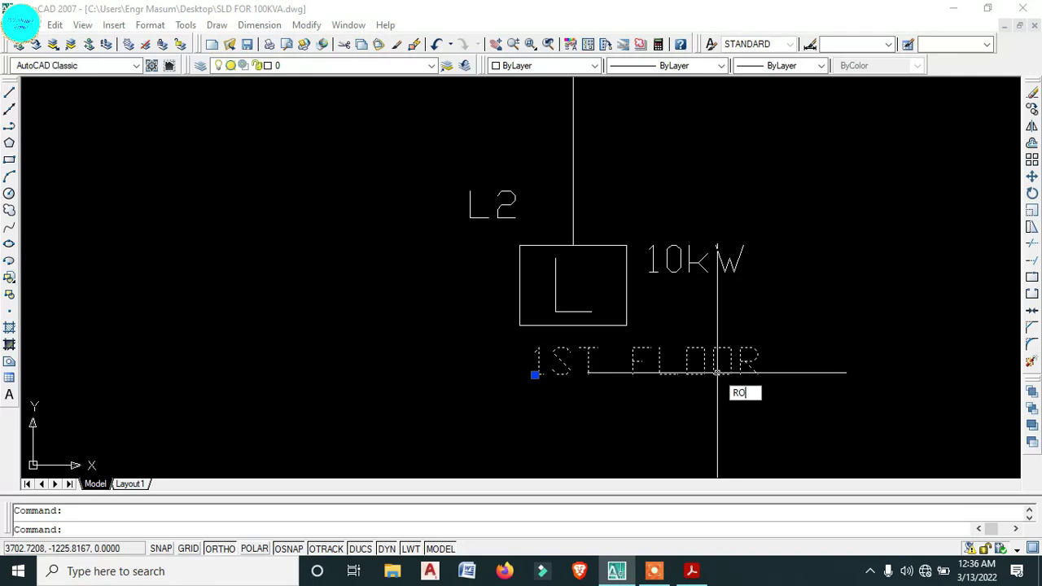
type("O")
key("Return")
left_click(633, 374)
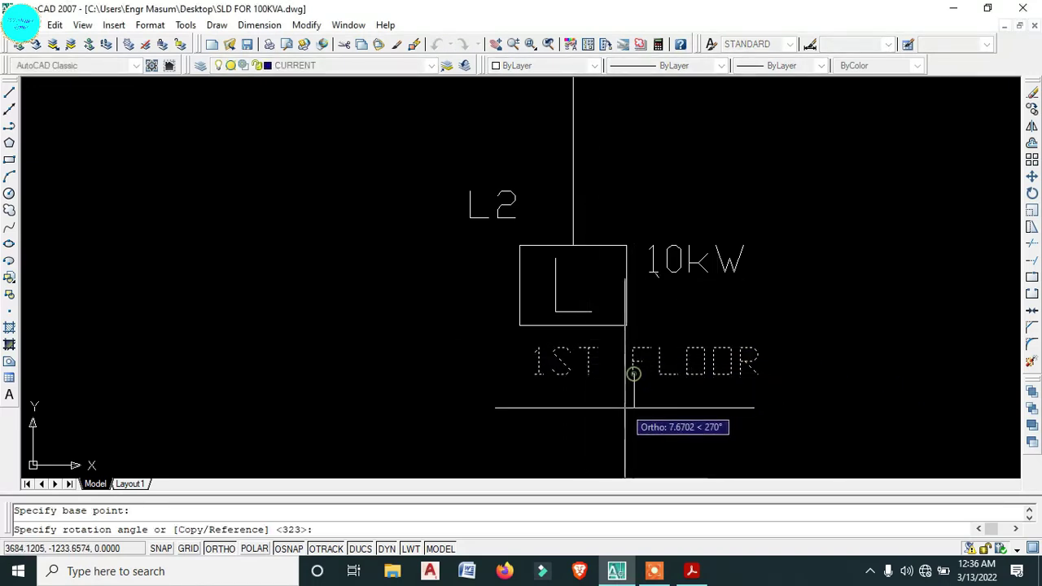
left_click(624, 419)
left_click(645, 379)
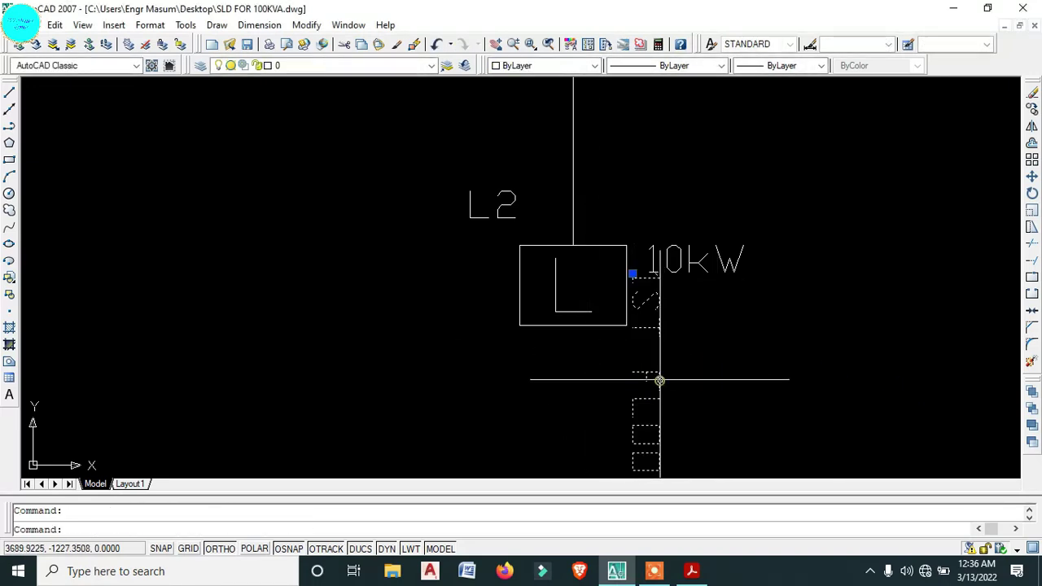
type("m")
key("Return")
left_click(644, 241)
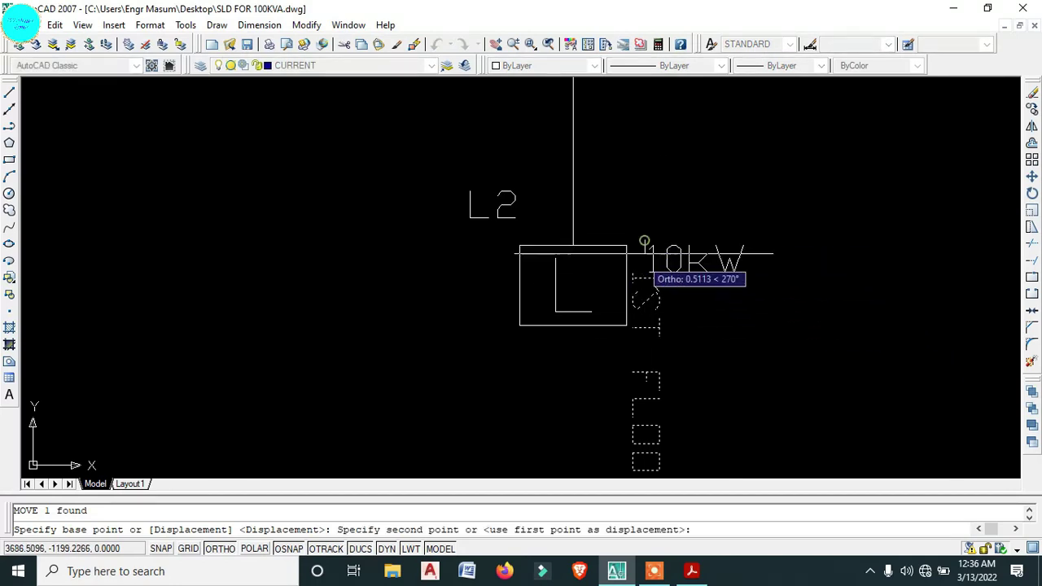
left_click(573, 326)
key("Escape")
- Delete the L2 tag beside the load box
scroll(655, 334, "down", 6)
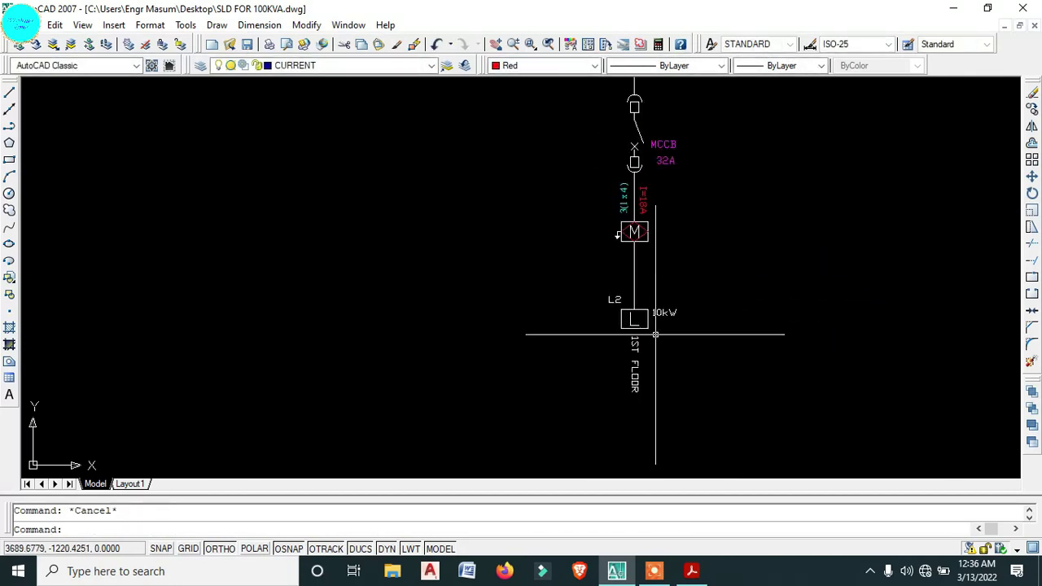
scroll(657, 336, "up", 4)
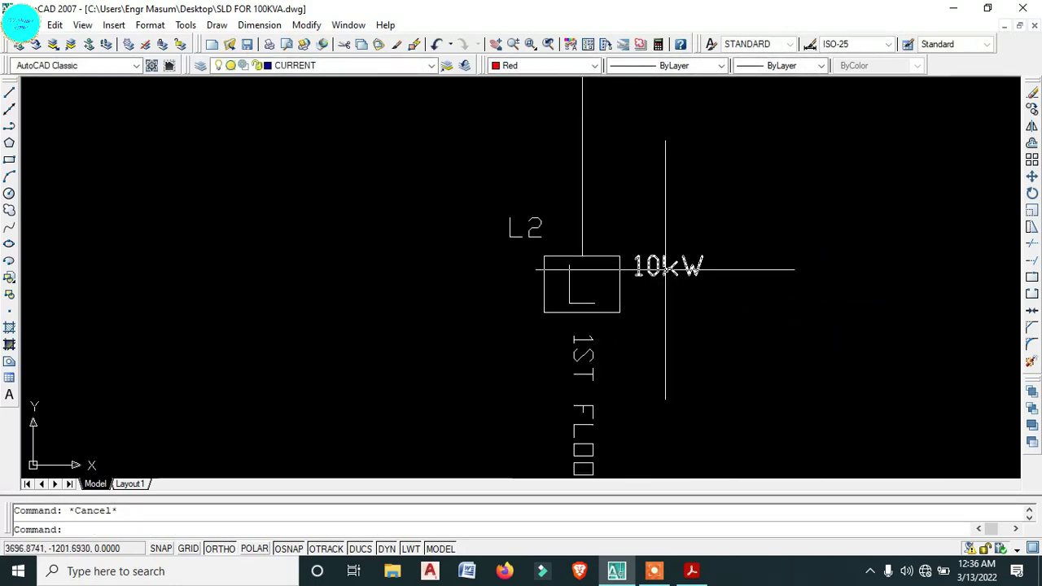
left_click(526, 238)
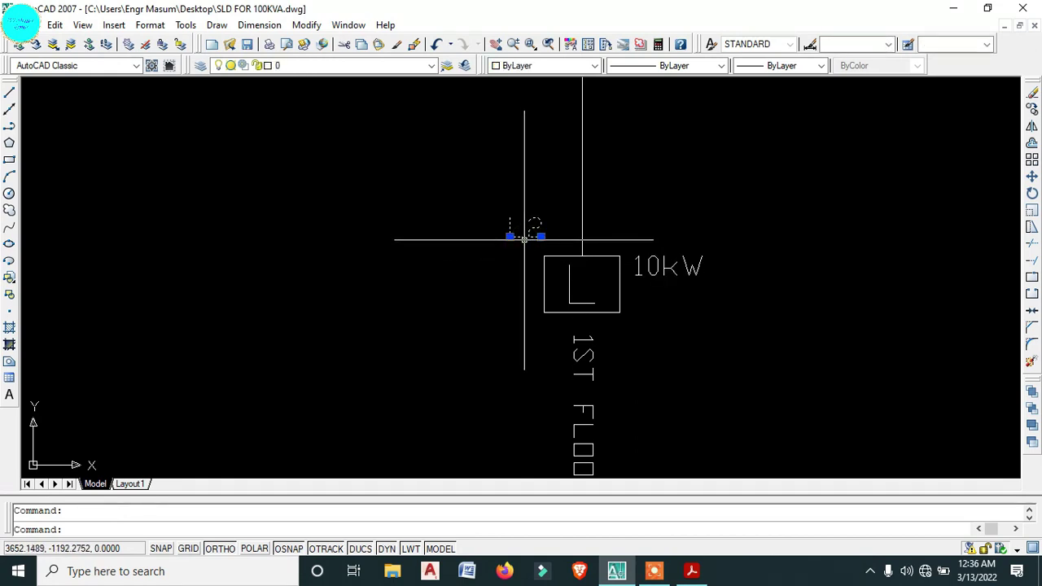
key("Delete")
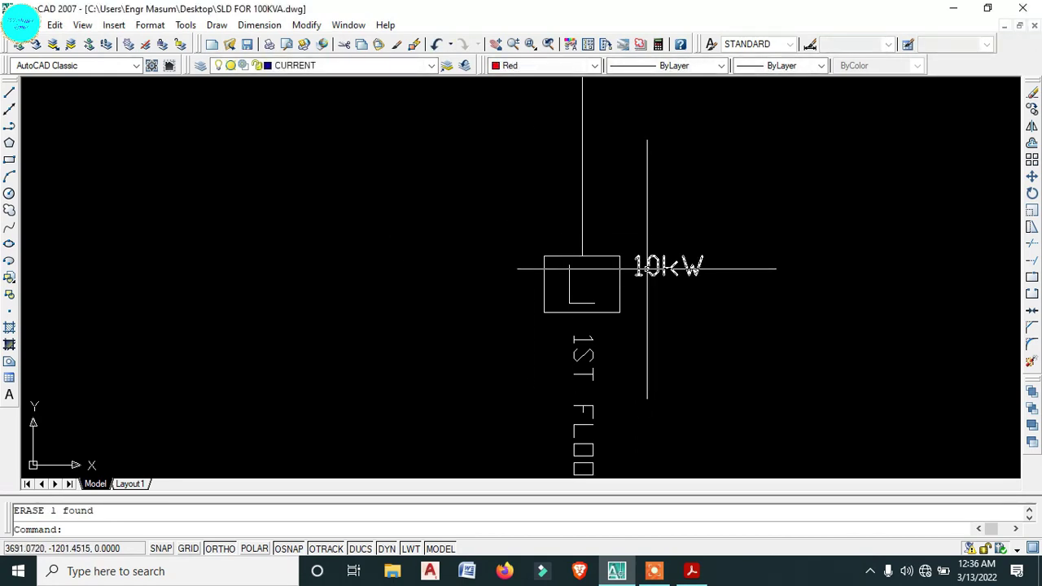
- Edit the 1ST FLOOR load label from 10kW to 5kW
left_click(646, 269)
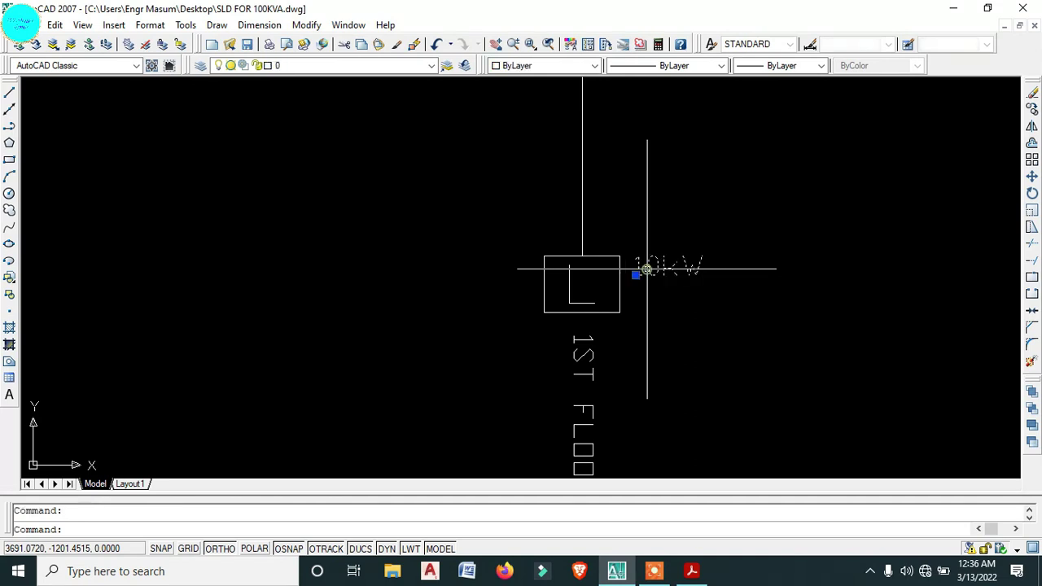
double_click(646, 268)
left_click(653, 263)
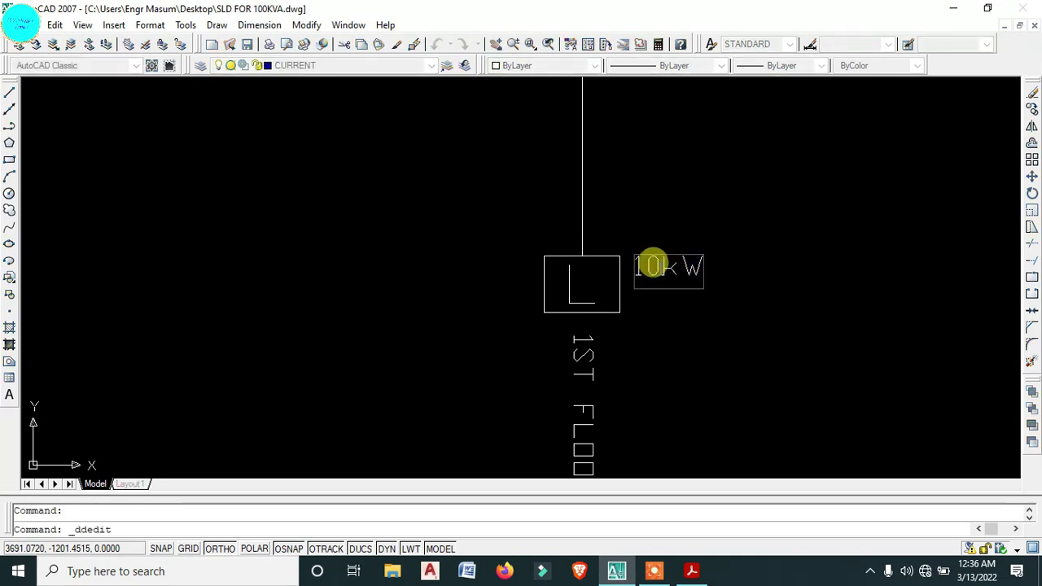
left_click_drag(664, 267, 631, 254)
type("5")
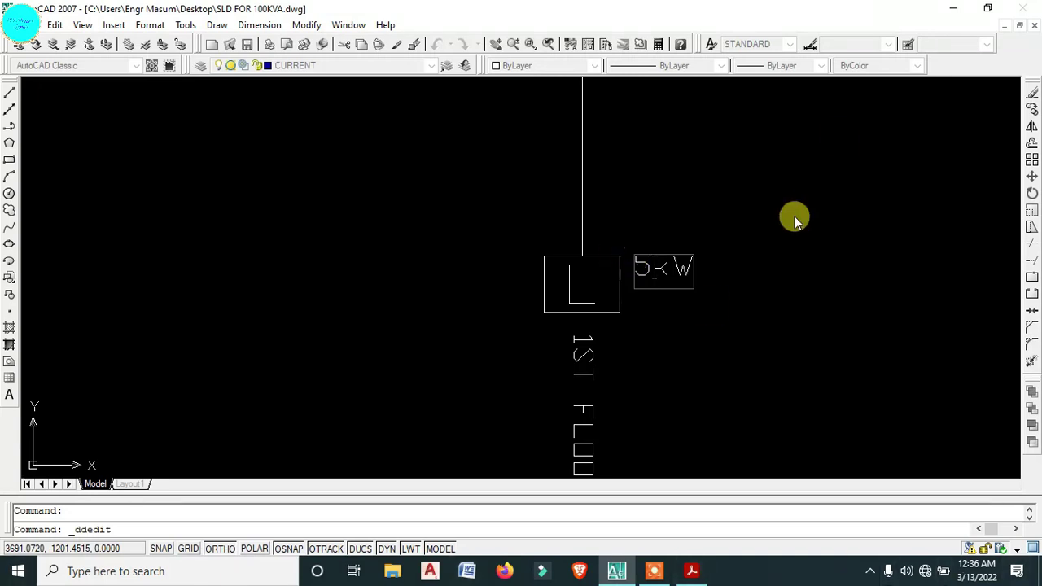
key("Return")
scroll(749, 235, "down", 3)
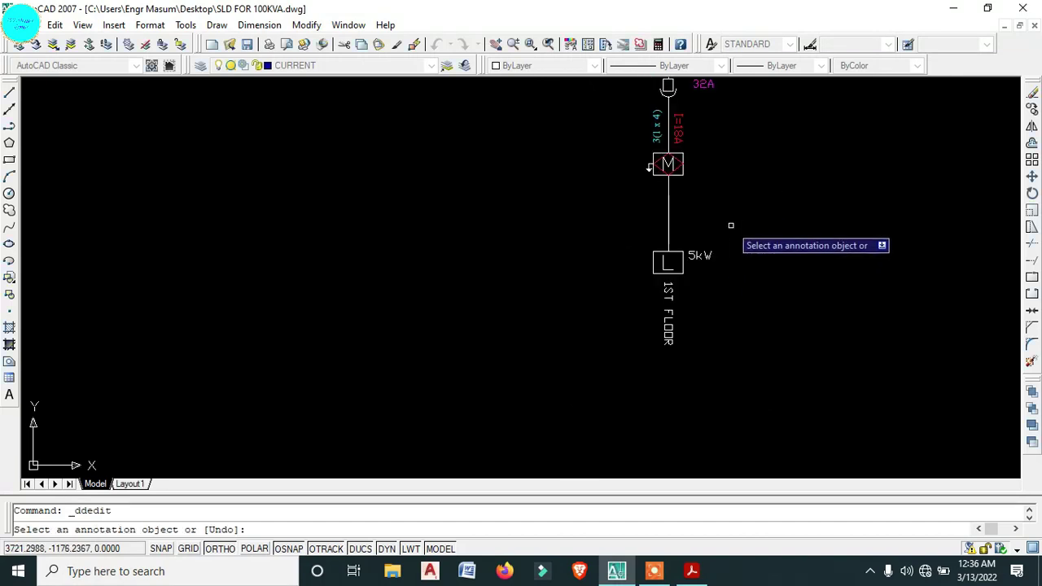
scroll(733, 218, "up", 3)
right_click(733, 218)
left_click(761, 223)
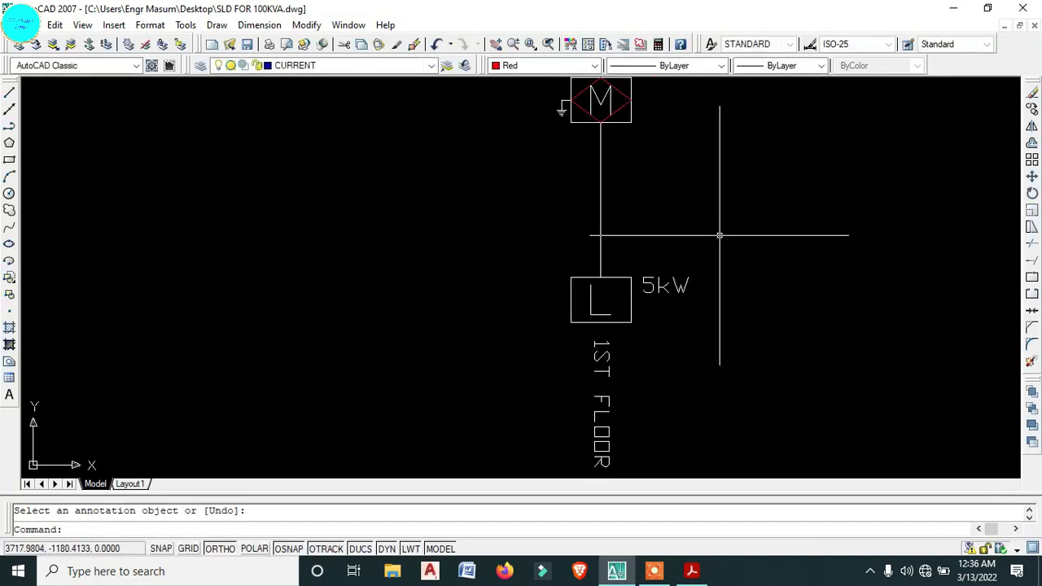
mouse_move(719, 231)
middle_mouse_down()
mouse_move(702, 277)
mouse_move(666, 167)
middle_mouse_up()
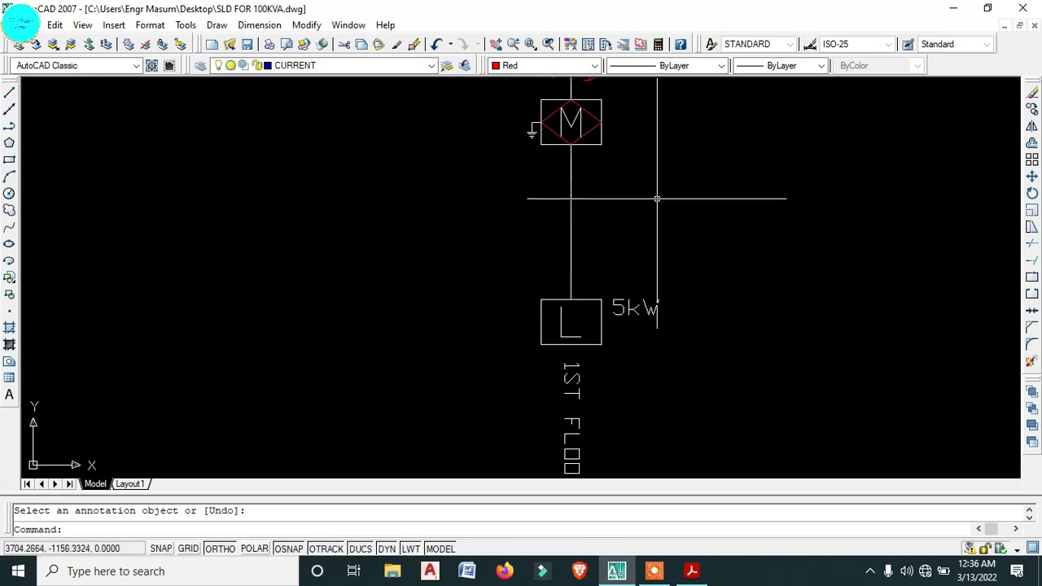
scroll(656, 198, "down", 4)
middle_click_drag(657, 190, 670, 260)
middle_click_drag(640, 209, 623, 226)
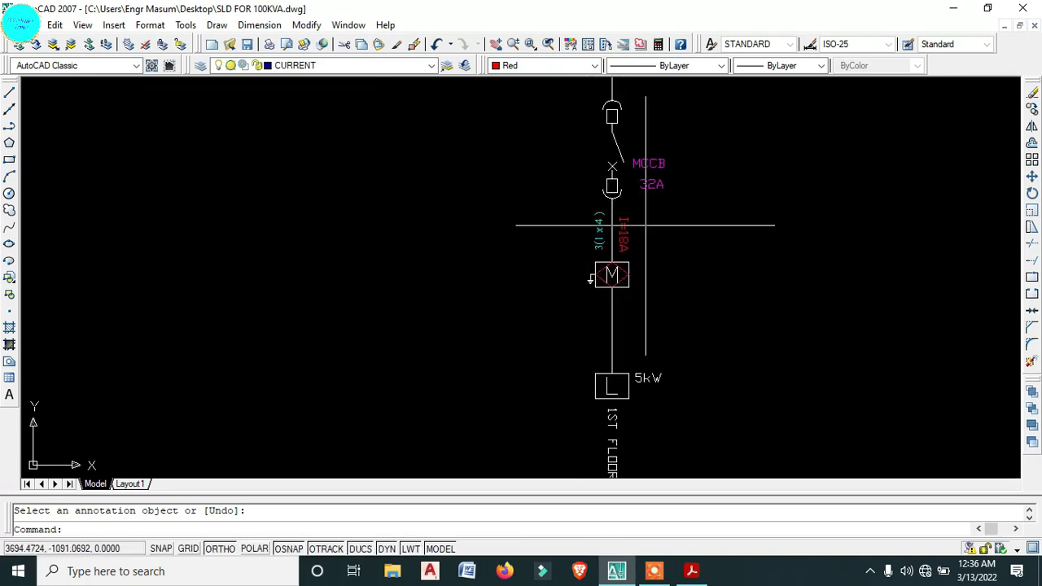
scroll(647, 200, "up", 2)
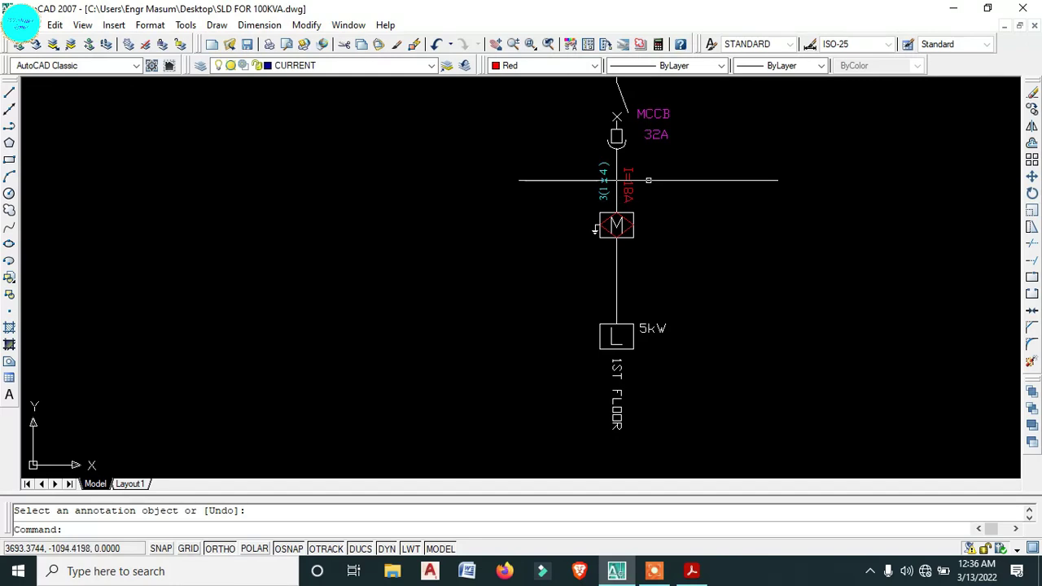
- Correct the red feeder current label from I=18A to I=28A
scroll(628, 187, "up", 3)
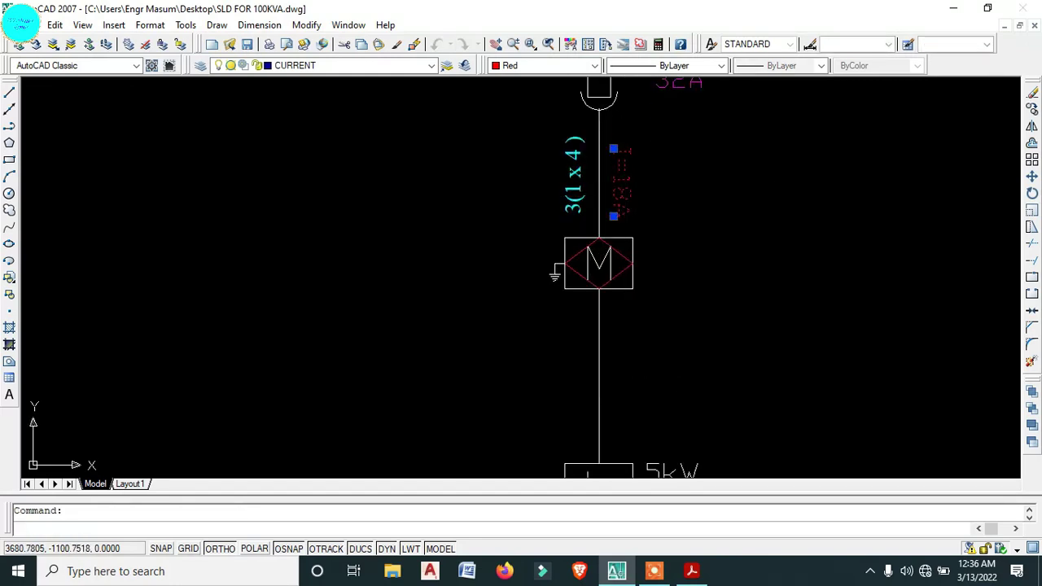
left_click(633, 159)
type("I=63A")
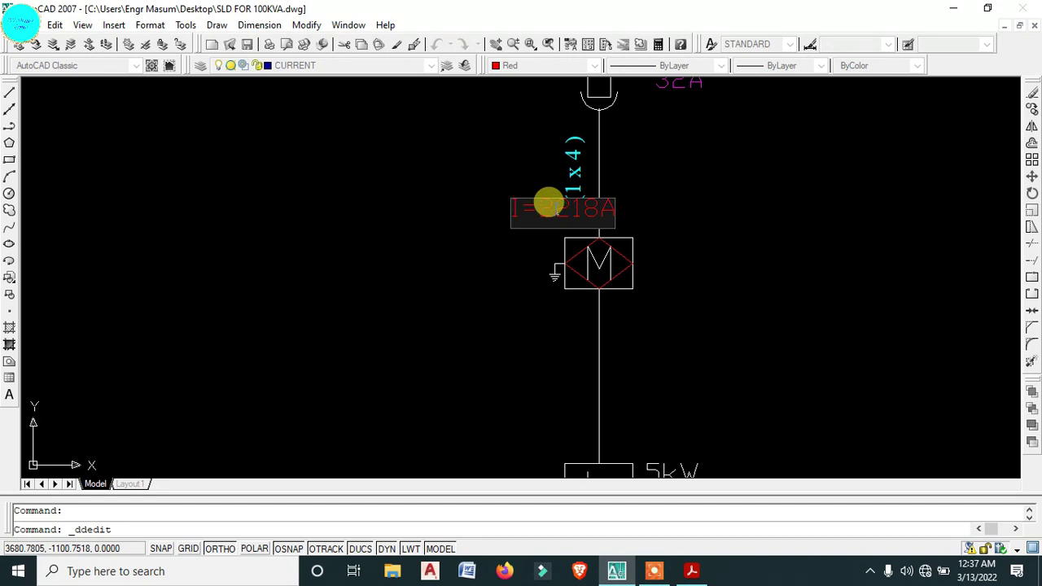
left_click(507, 204)
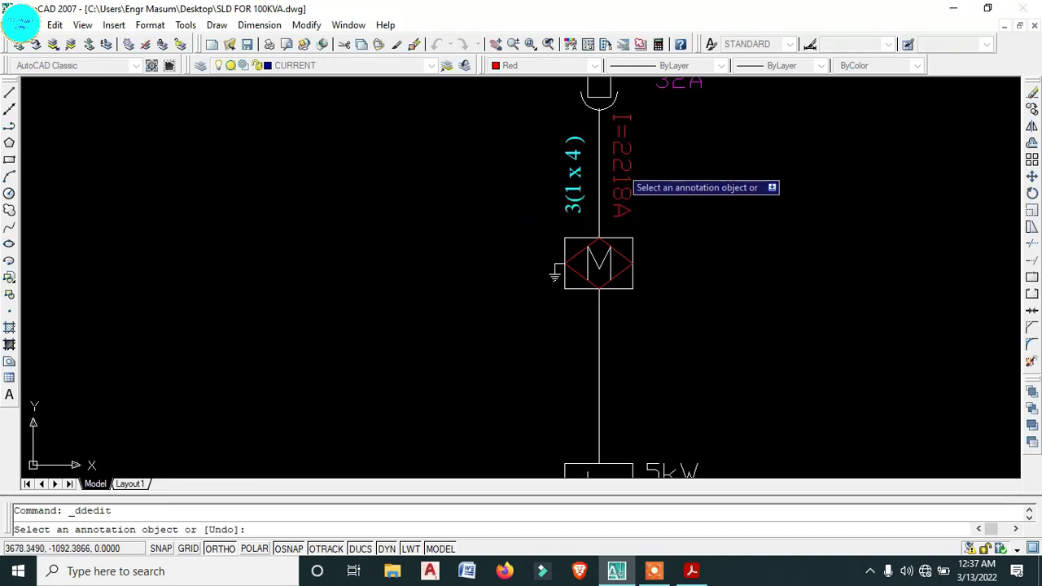
left_click(621, 175)
left_click_drag(574, 211, 535, 200)
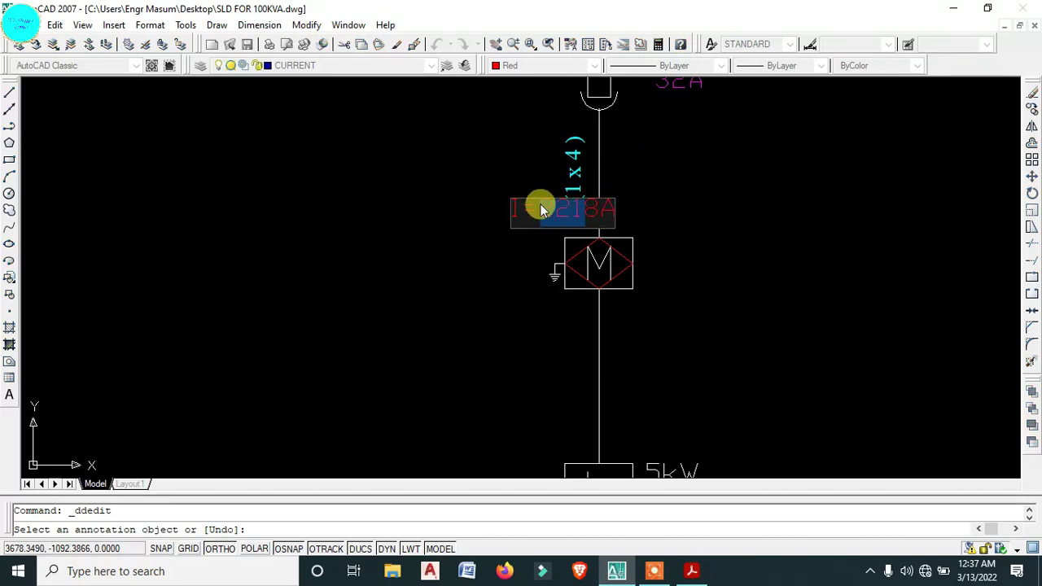
type("2")
key("Return")
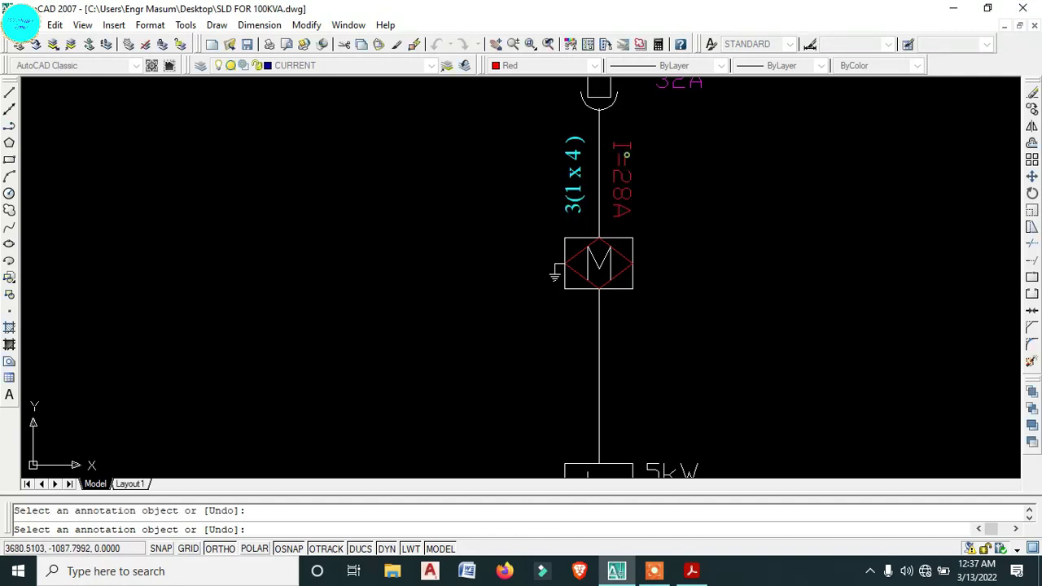
right_click(655, 176)
left_click(663, 183)
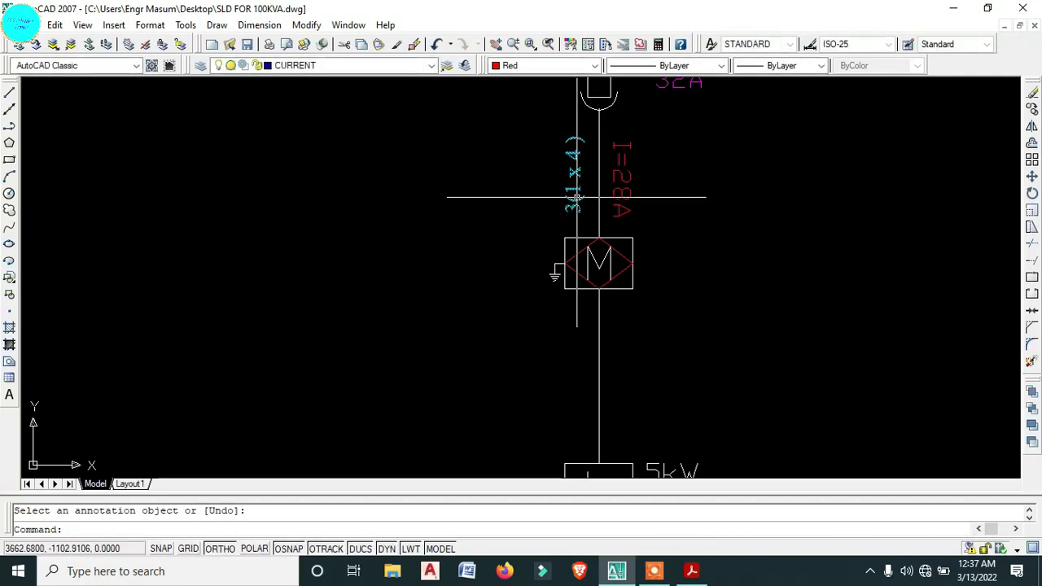
middle_click_drag(639, 156, 623, 284)
left_click(662, 221)
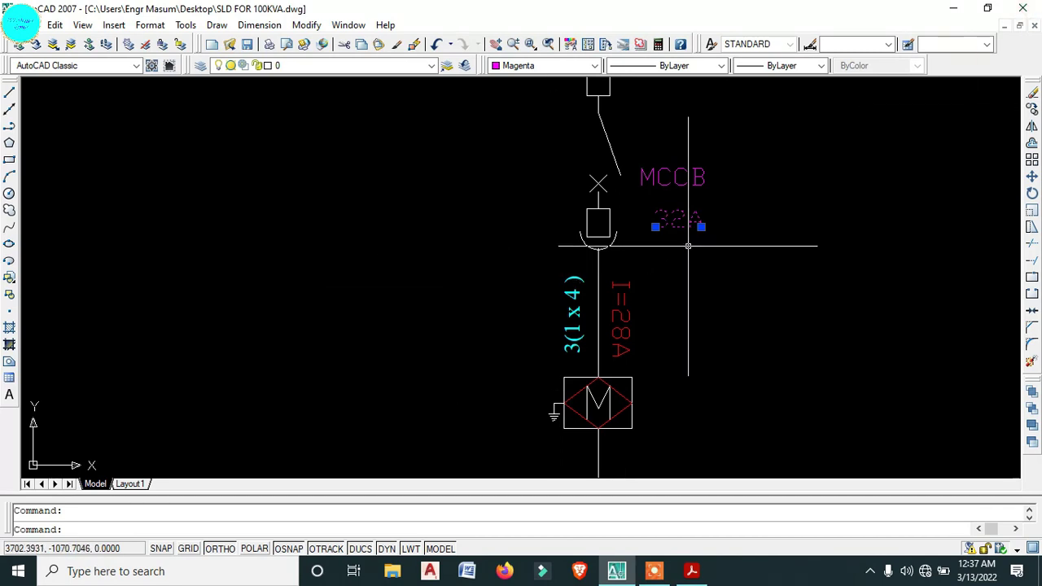
- Change the breaker labels from MCCB 32A to MCB 40A
double_click(674, 224)
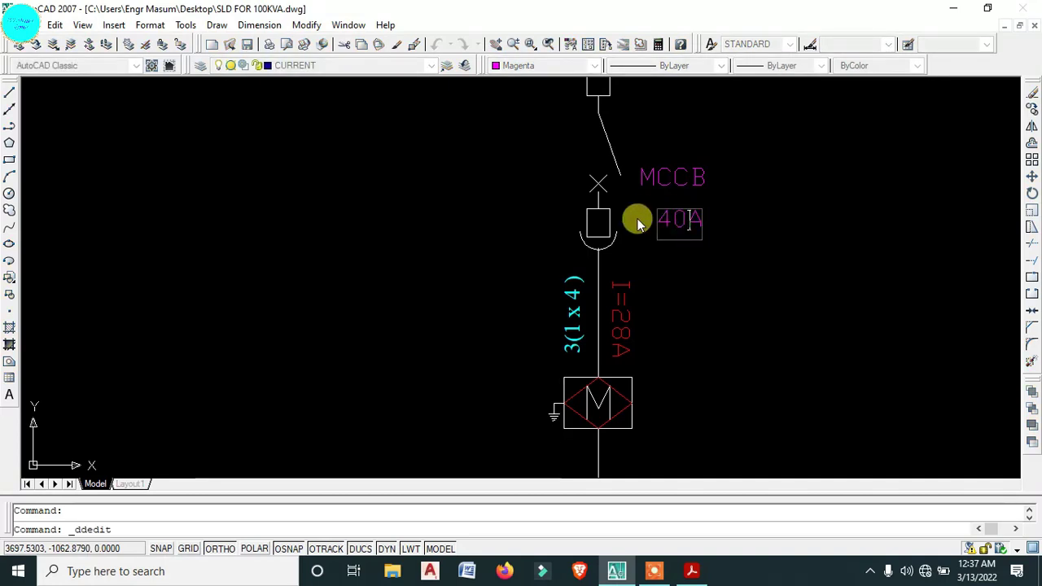
left_click(676, 182)
left_click(676, 181)
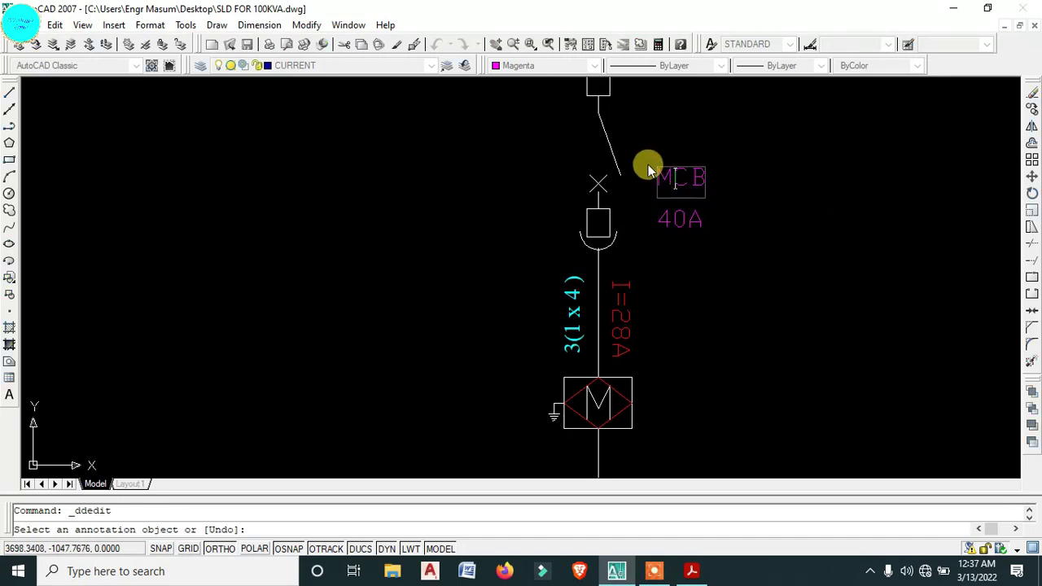
left_click(648, 165)
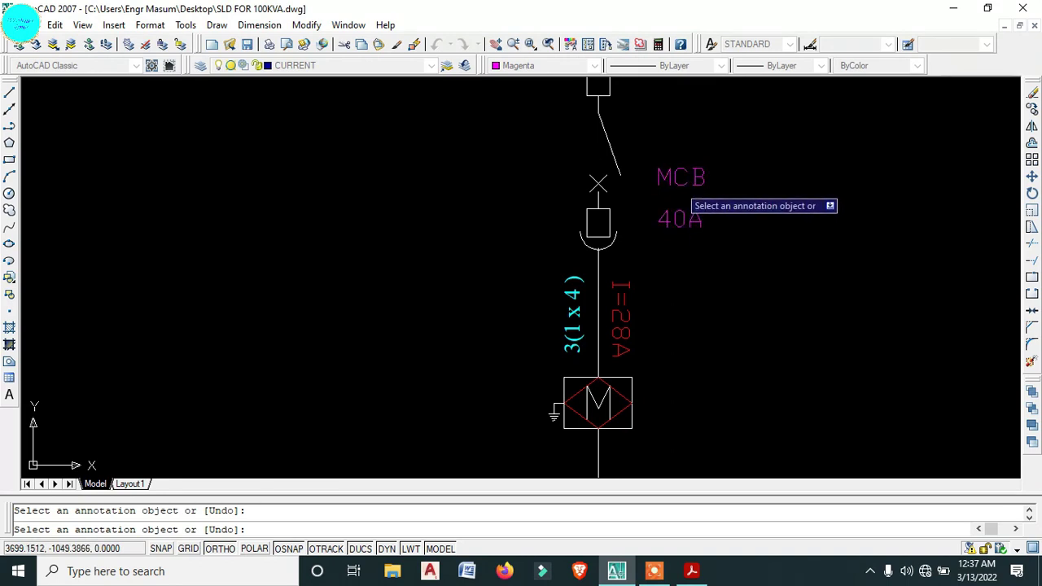
- Edit the breaker label from MCB to 'MCB DP'
left_click(679, 185)
left_click(692, 179)
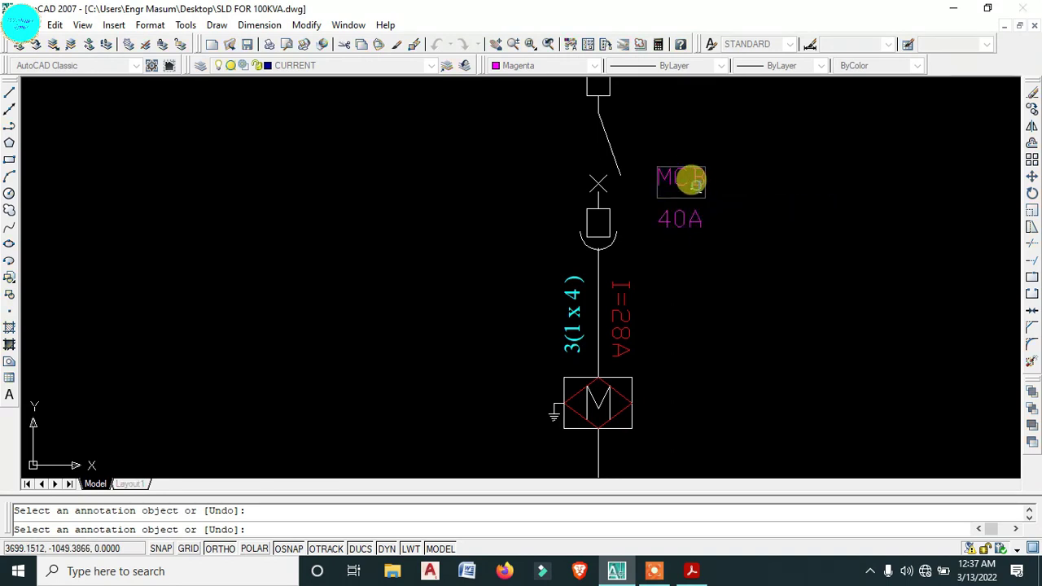
left_click(708, 186)
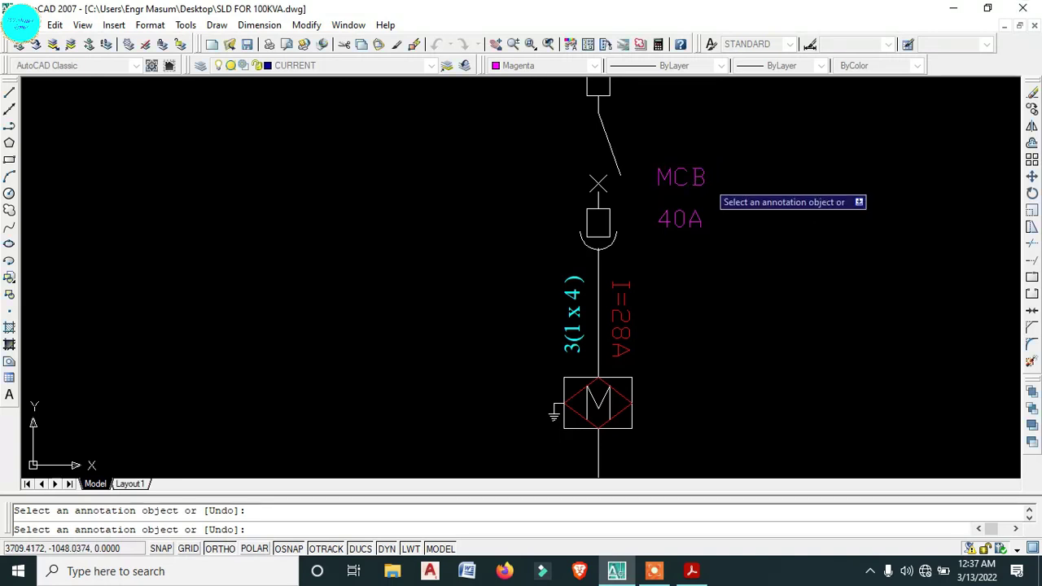
left_click(700, 176)
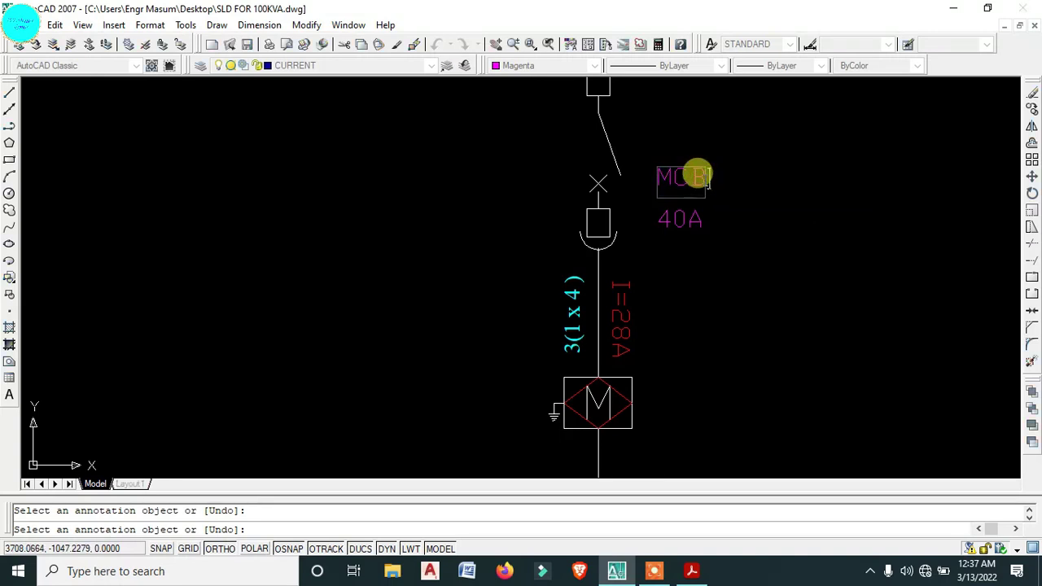
type("1P")
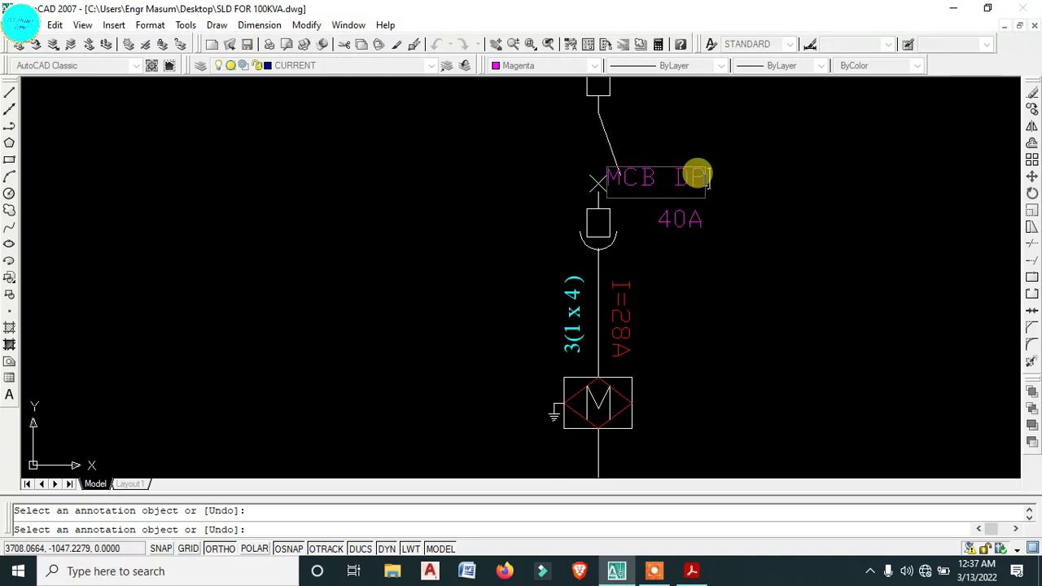
key("Return")
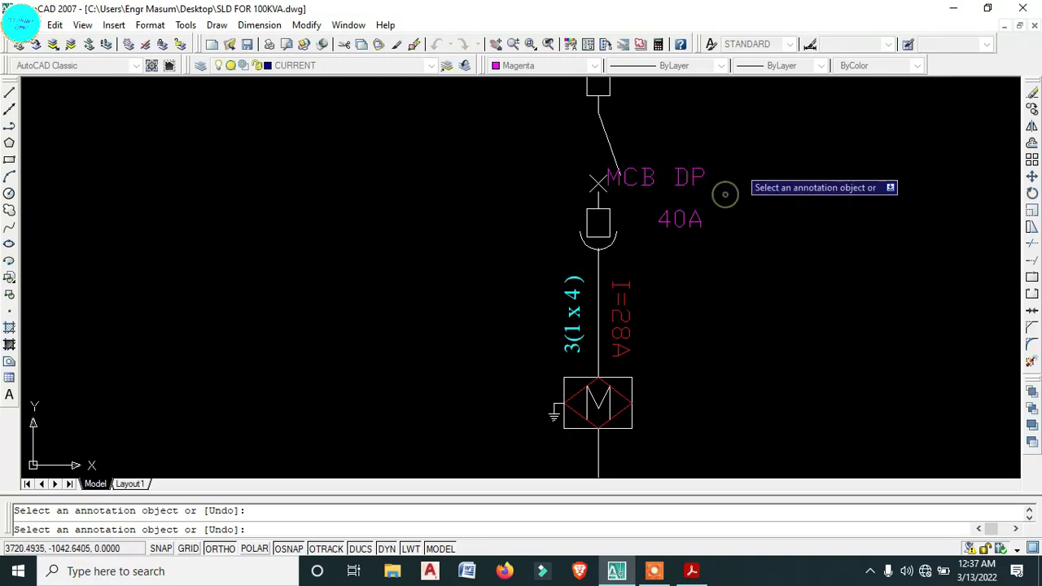
right_click(739, 162)
left_click(763, 176)
- Move the MCB DP label further to the right
left_click(700, 185)
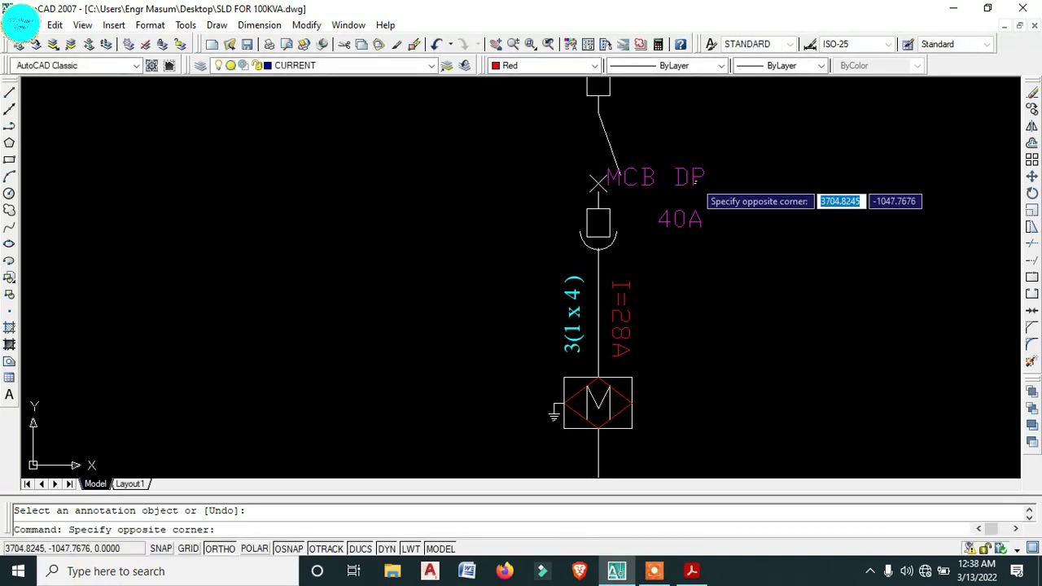
left_click(691, 175)
type("m")
key("Return")
left_click(690, 174)
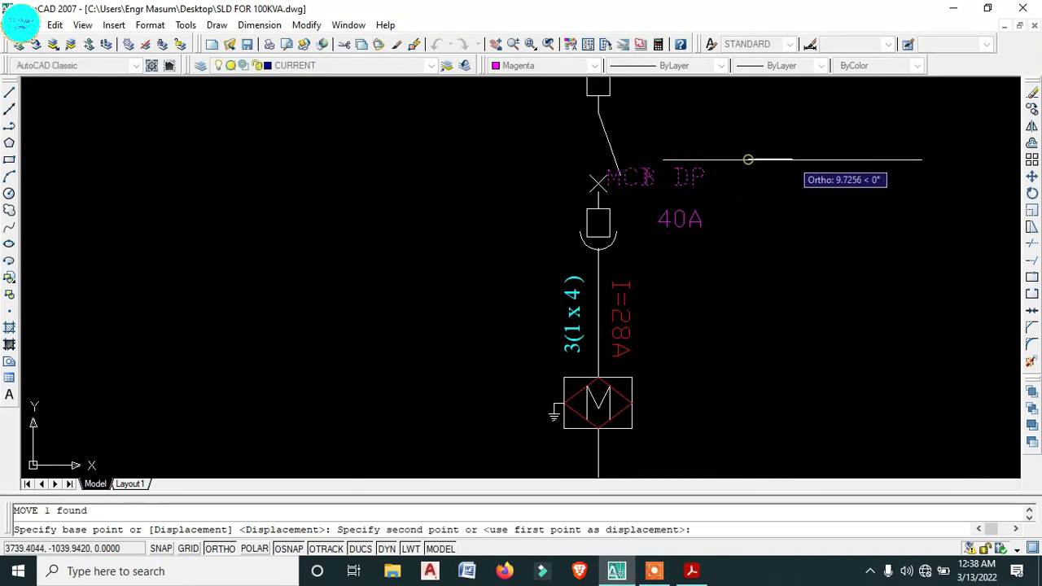
left_click(775, 162)
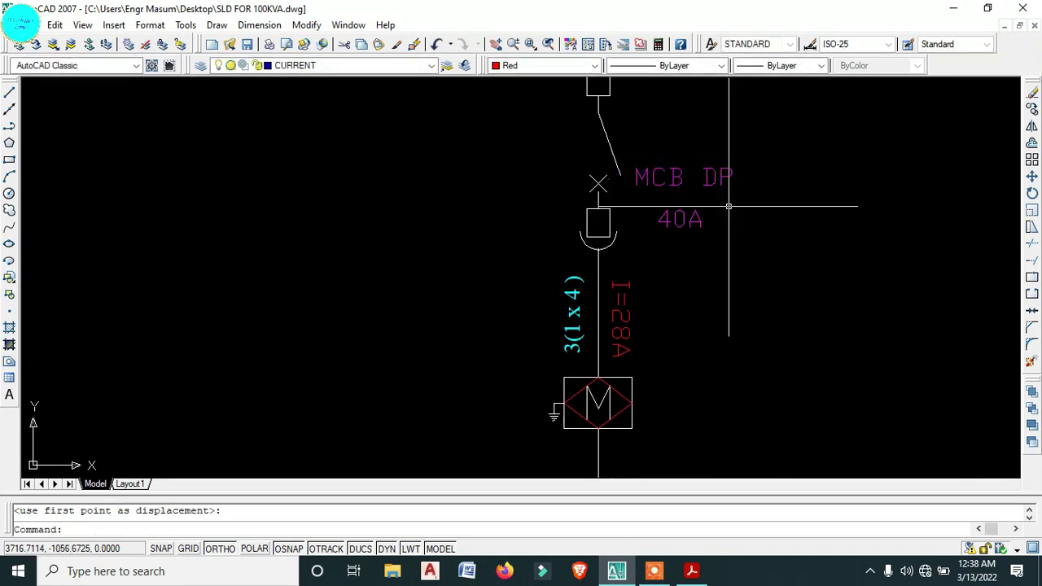
- Shift both breaker labels slightly lower and stack 40A directly beneath MCB DP
left_click(735, 244)
left_click(676, 175)
type("m")
key("Return")
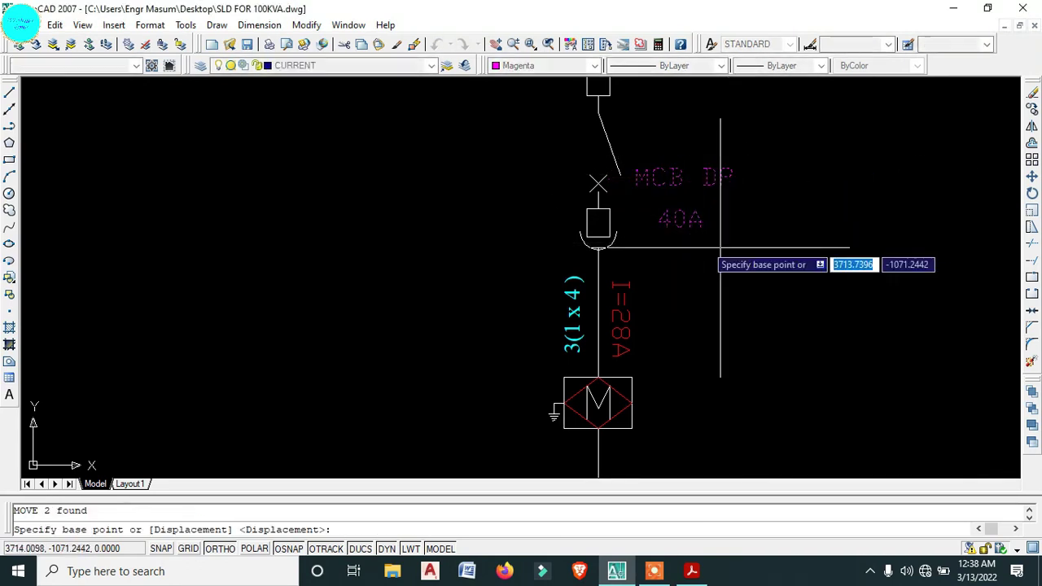
left_click(737, 242)
left_click(738, 251)
left_click(694, 232)
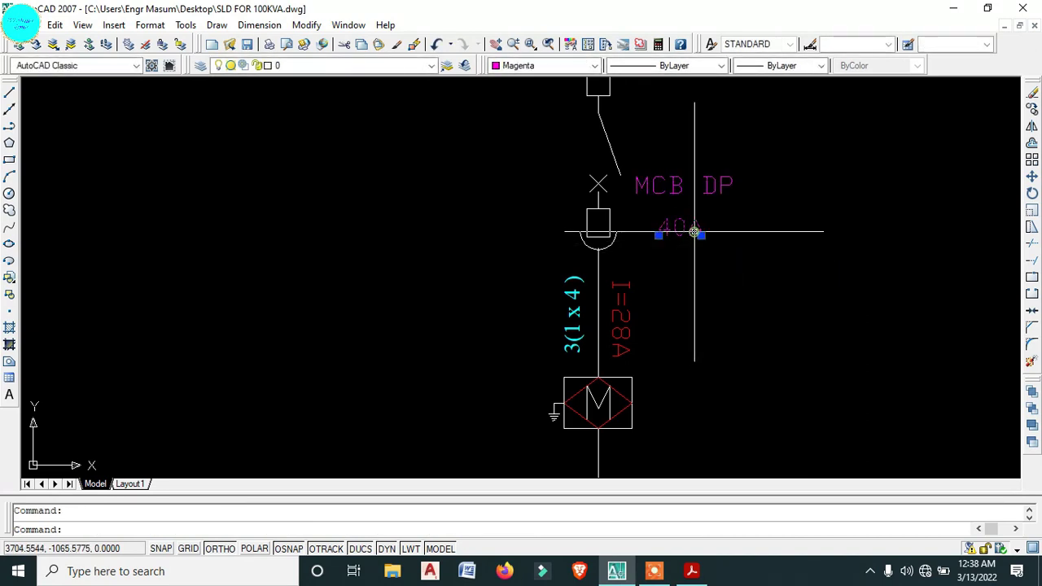
type("m")
key("Return")
left_click(723, 265)
left_click(723, 248)
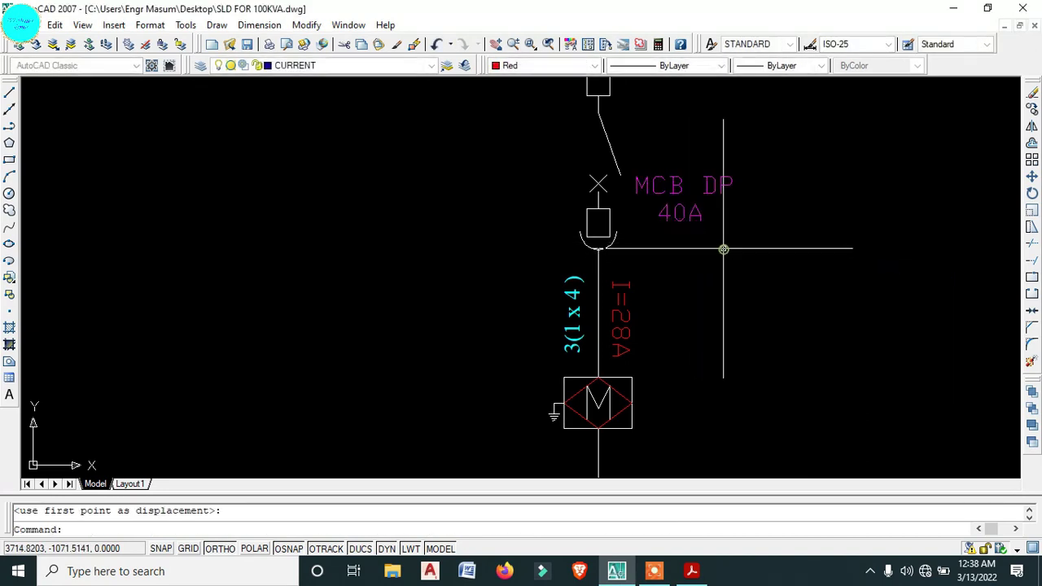
- Check the cable rating table in Acrobat Reader for the 3(1 x 4) feeder cable
left_click(575, 330)
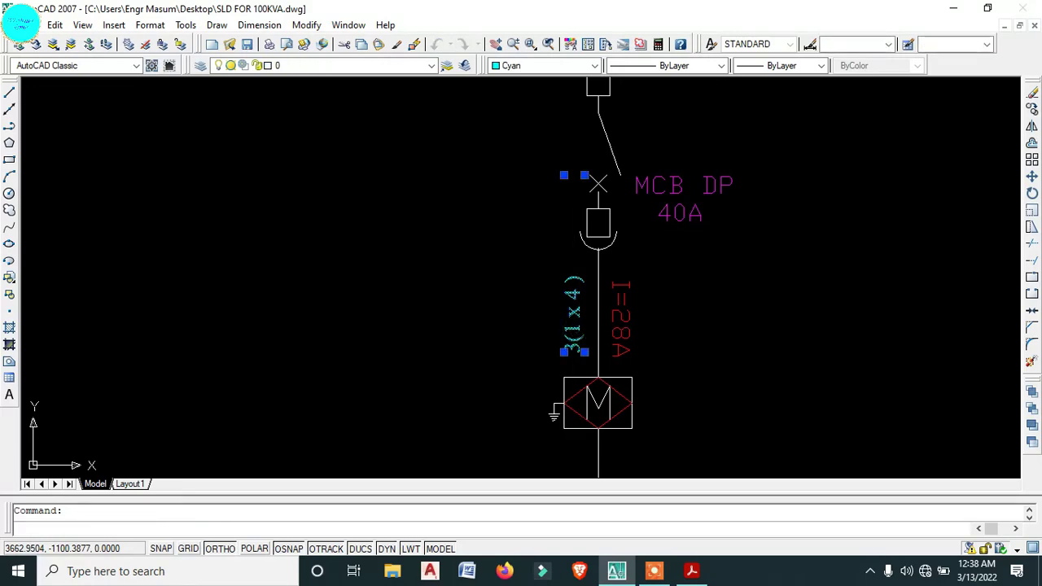
double_click(576, 326)
left_click(760, 401)
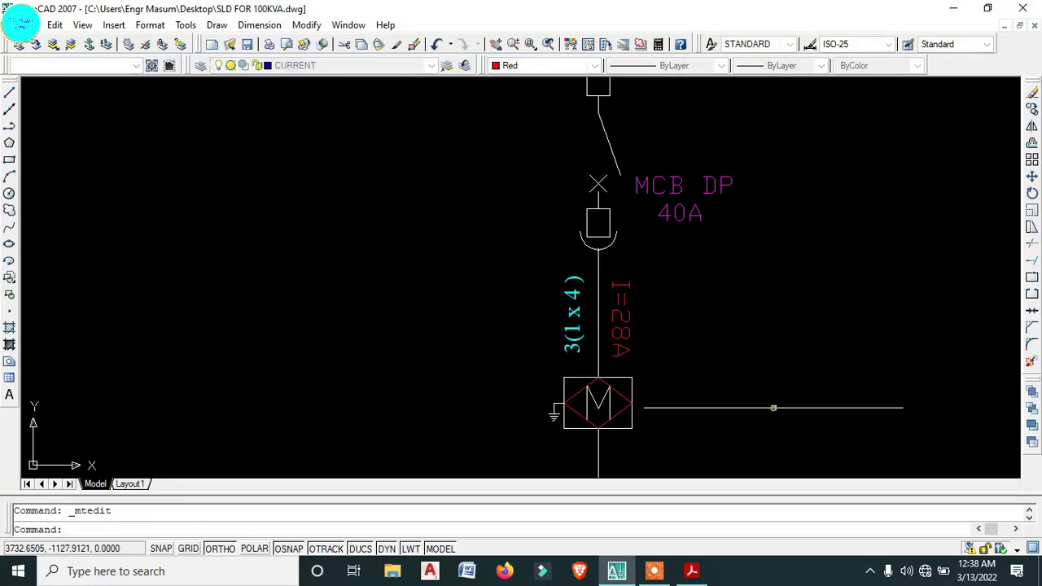
left_click(691, 572)
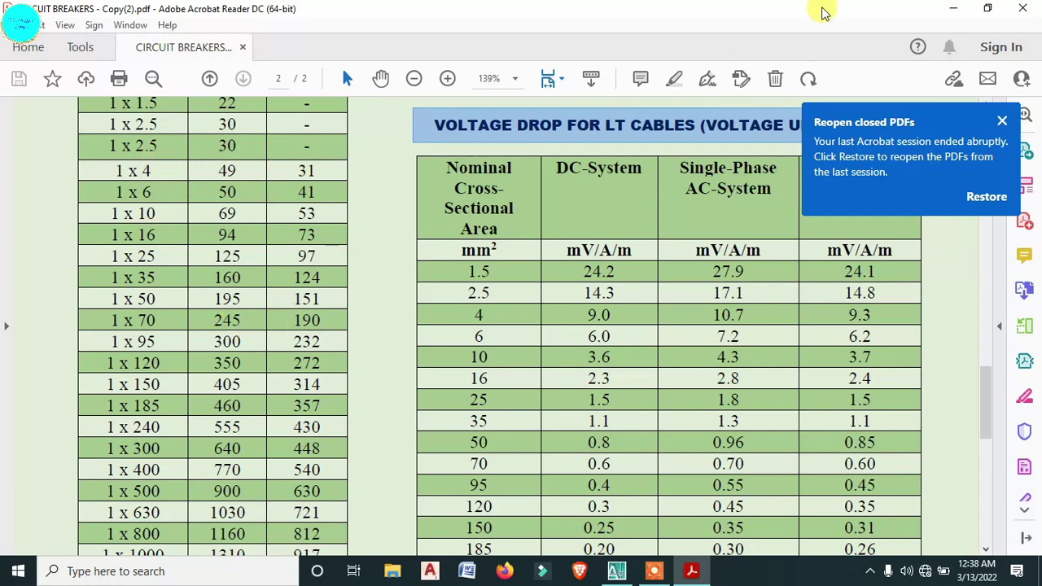
left_click(953, 9)
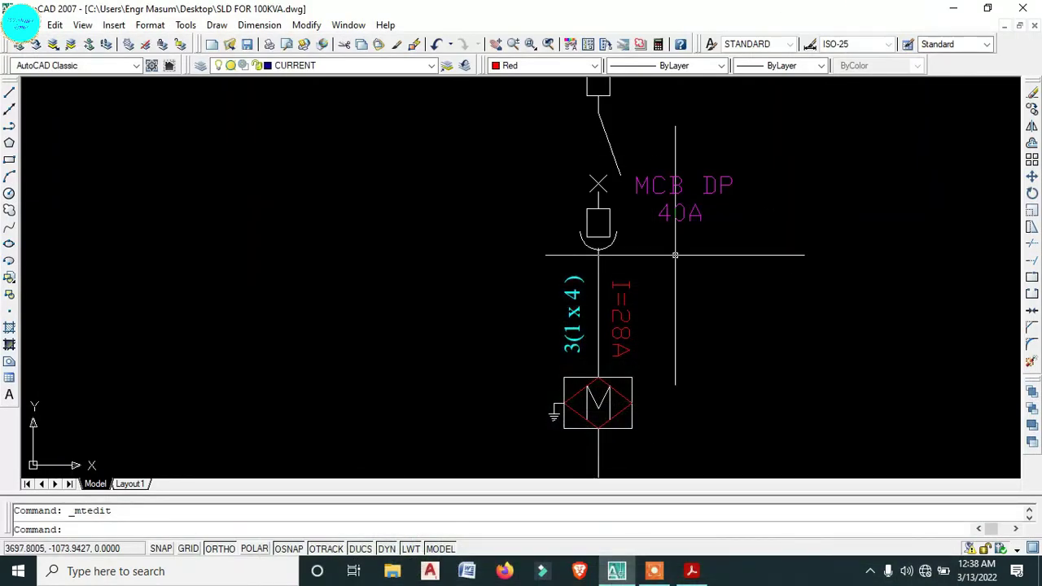
- Change the cyan cable size label from 3(1 x 4) to 2(1 x 4)
left_click(568, 347)
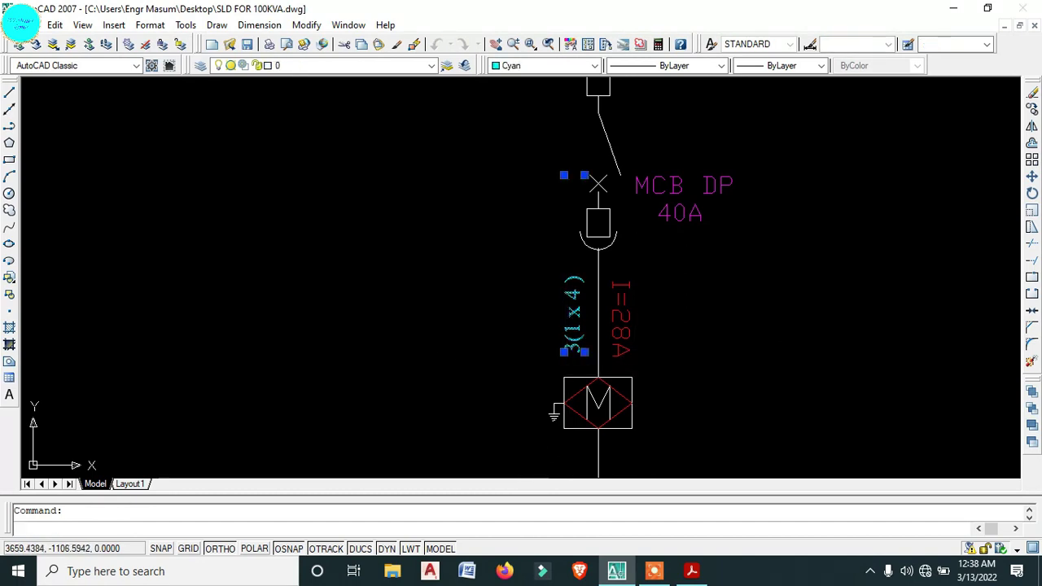
double_click(574, 352)
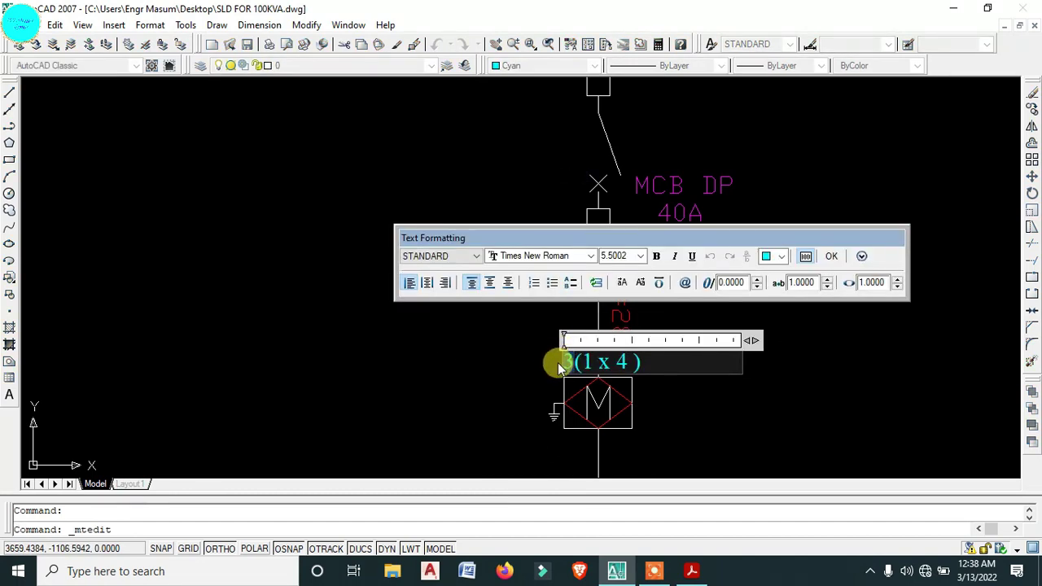
type("2")
left_click(521, 375)
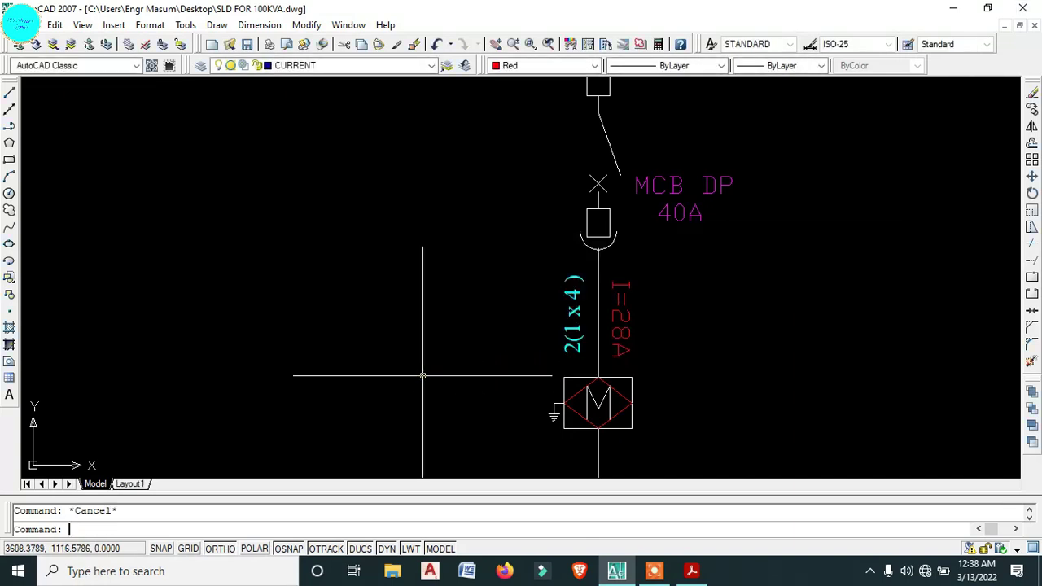
- Erase the L symbol line from the 1ST FLOOR 5kW load box
scroll(479, 306, "down", 3)
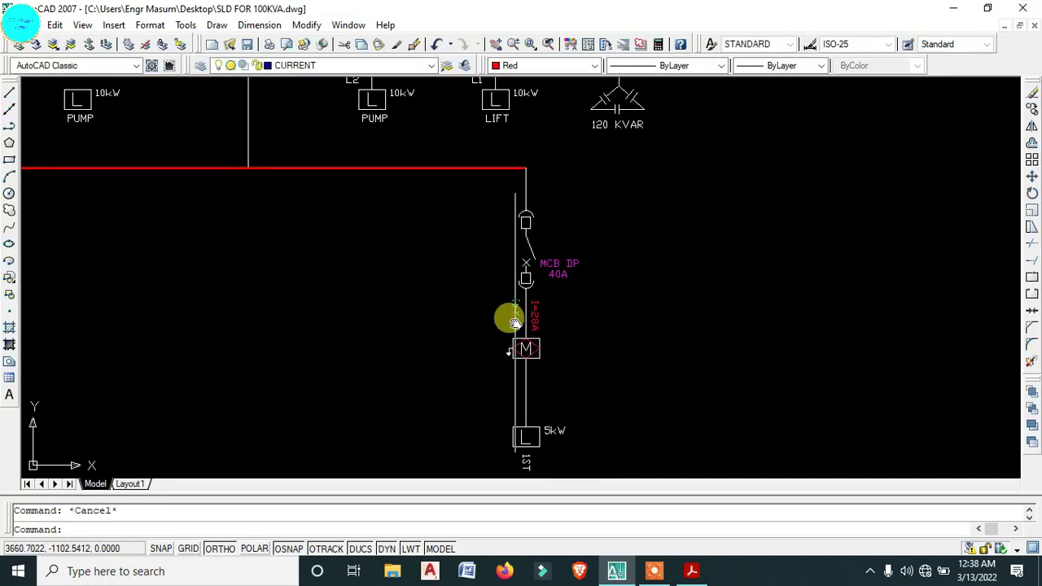
middle_click_drag(514, 323, 426, 297)
scroll(464, 298, "down", 2)
scroll(454, 402, "up", 4)
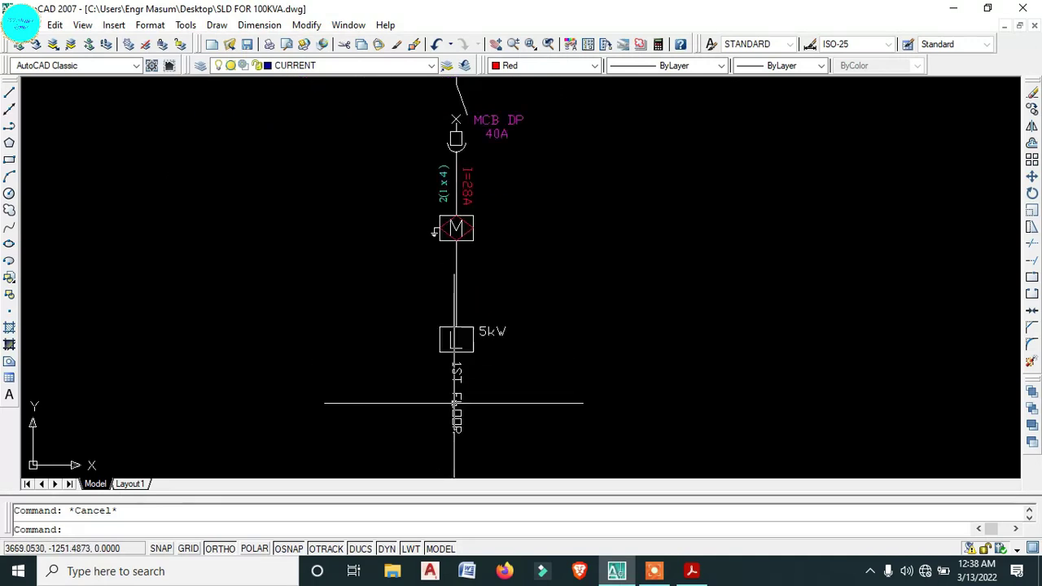
scroll(488, 328, "up", 3)
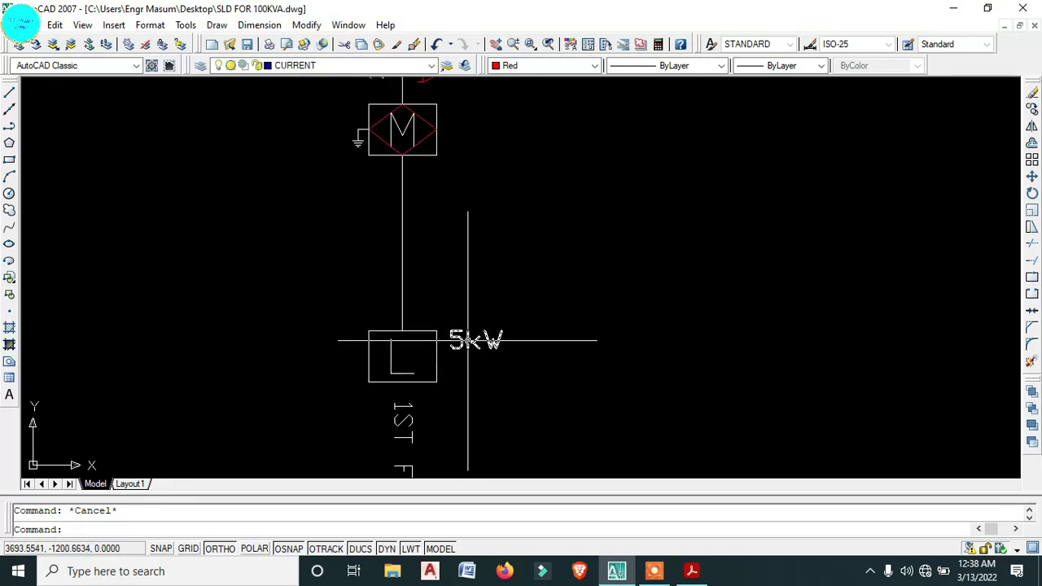
left_click(409, 371)
key("Delete")
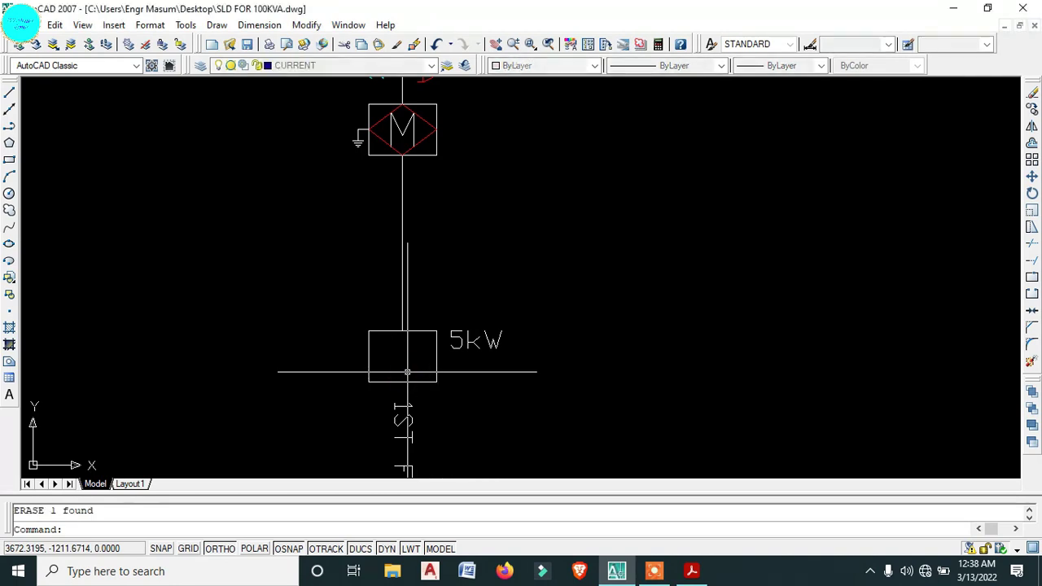
- Move the 5kW label into the load box
left_click(456, 343)
left_click(456, 344)
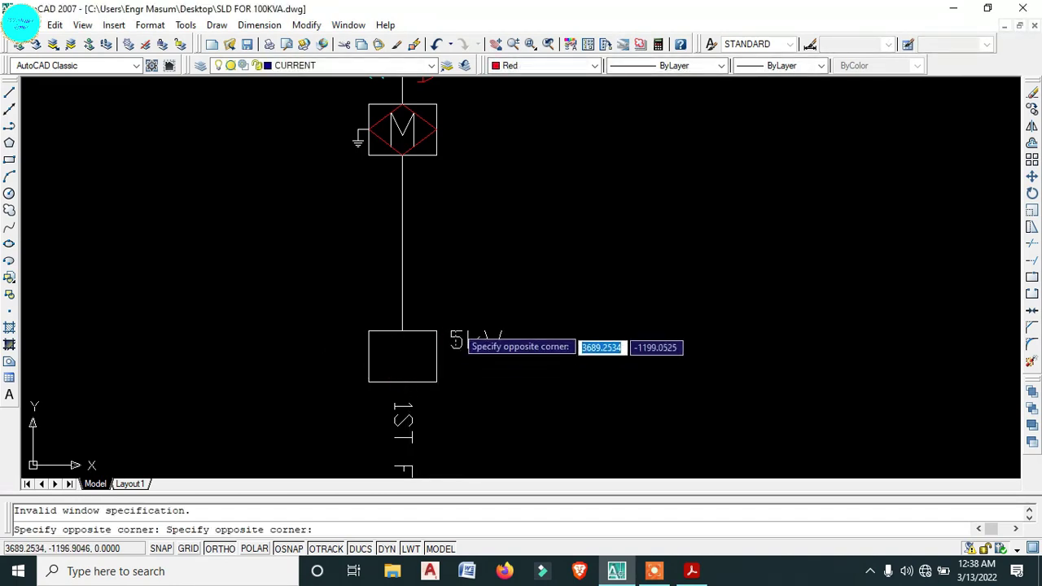
left_click(461, 319)
left_click(466, 334)
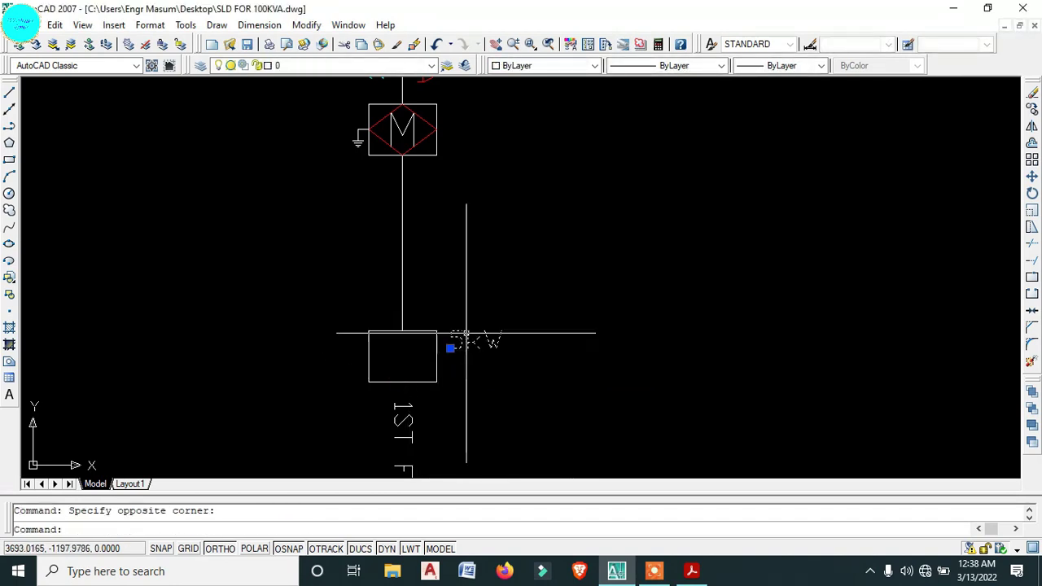
type("m")
key("Return")
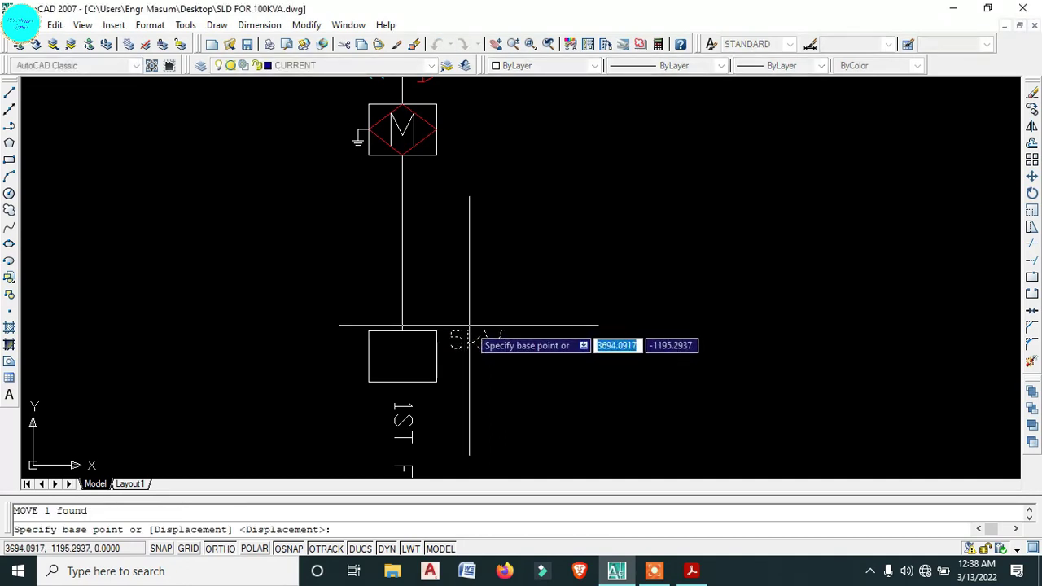
left_click(475, 323)
left_click(400, 325)
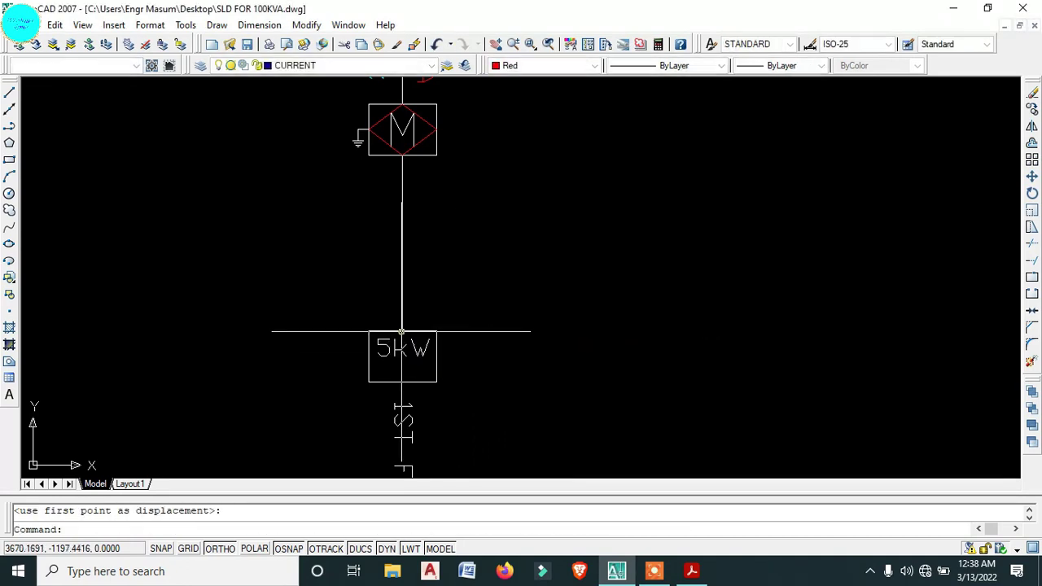
- Nudge the 5kW label again so it sits centred in the box
left_click(402, 350)
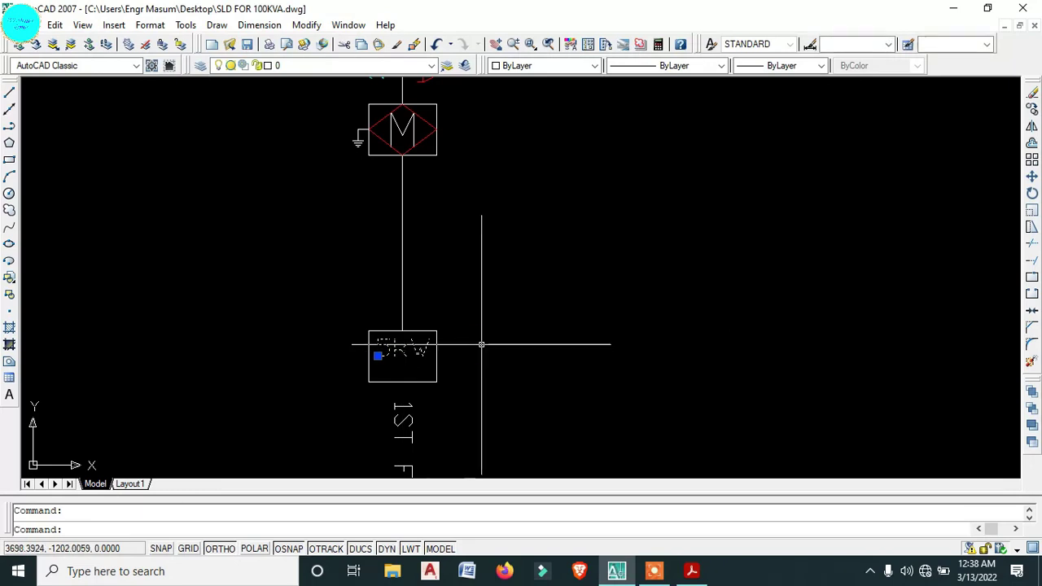
type("m")
key("Return")
left_click(500, 335)
left_click(500, 341)
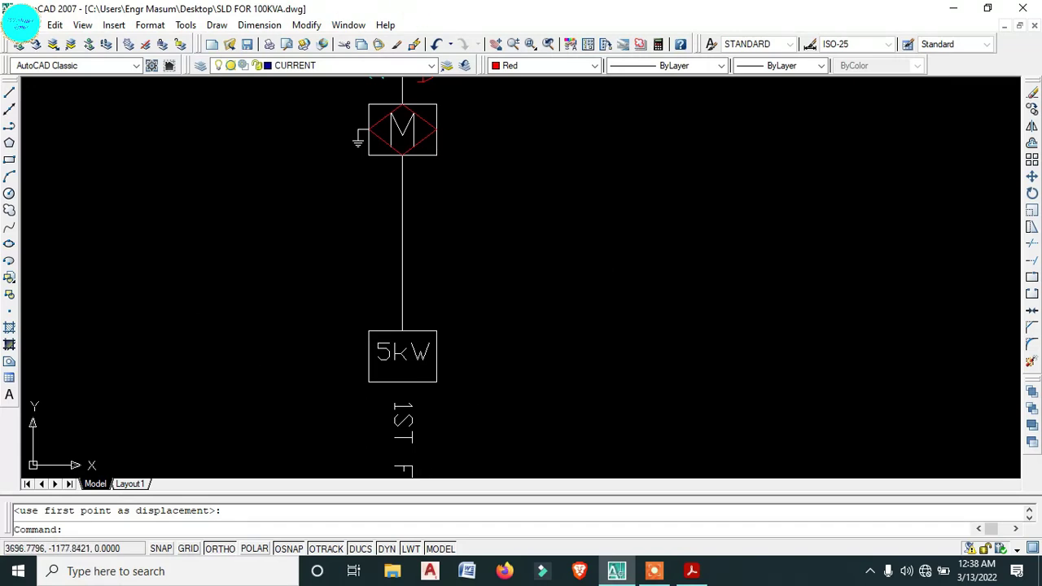
scroll(473, 287, "down", 3)
- Bring the motor feeder into view, abandoning a stray selection window
middle_click_drag(472, 290, 479, 371)
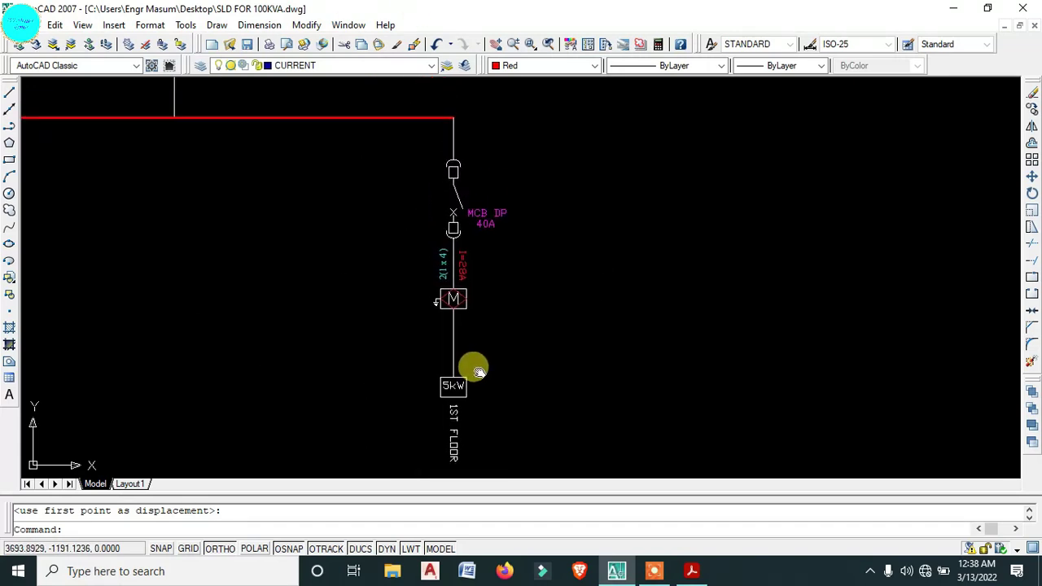
scroll(488, 420, "down", 2)
left_click(520, 451)
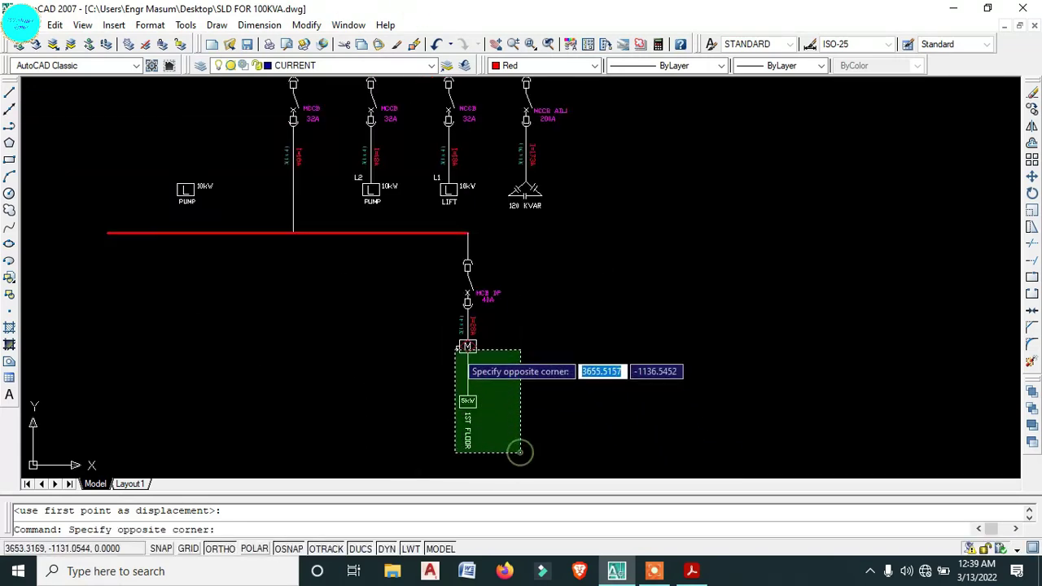
left_click(430, 250)
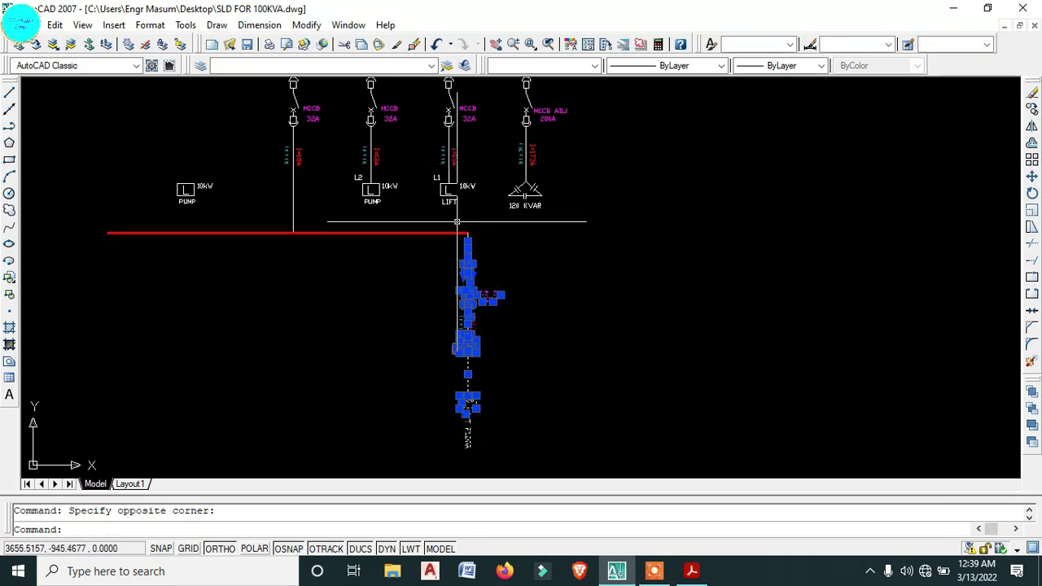
left_click(456, 219)
key("Escape")
key("Escape")
scroll(477, 258, "up", 5)
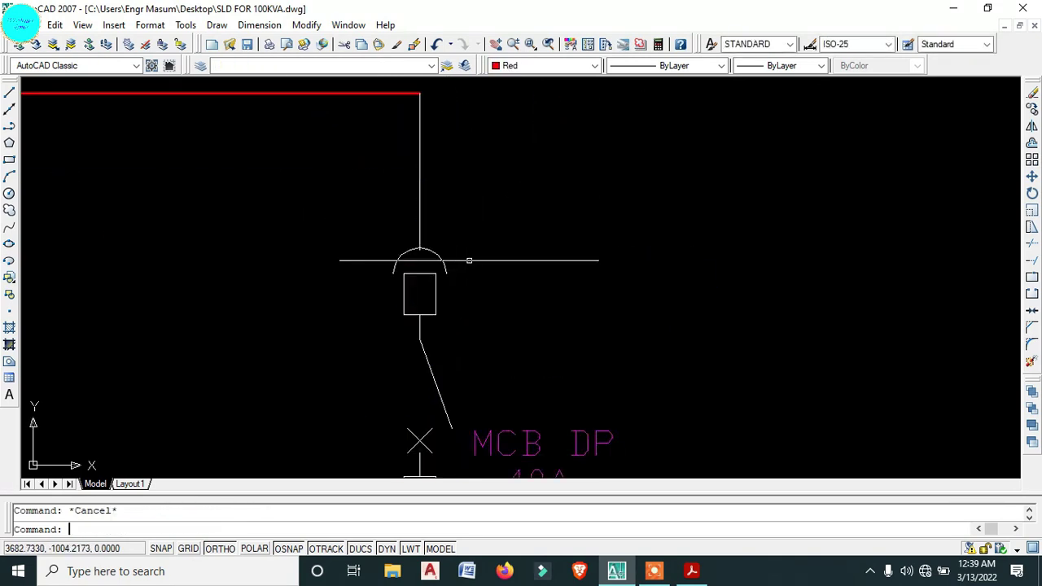
key("Escape")
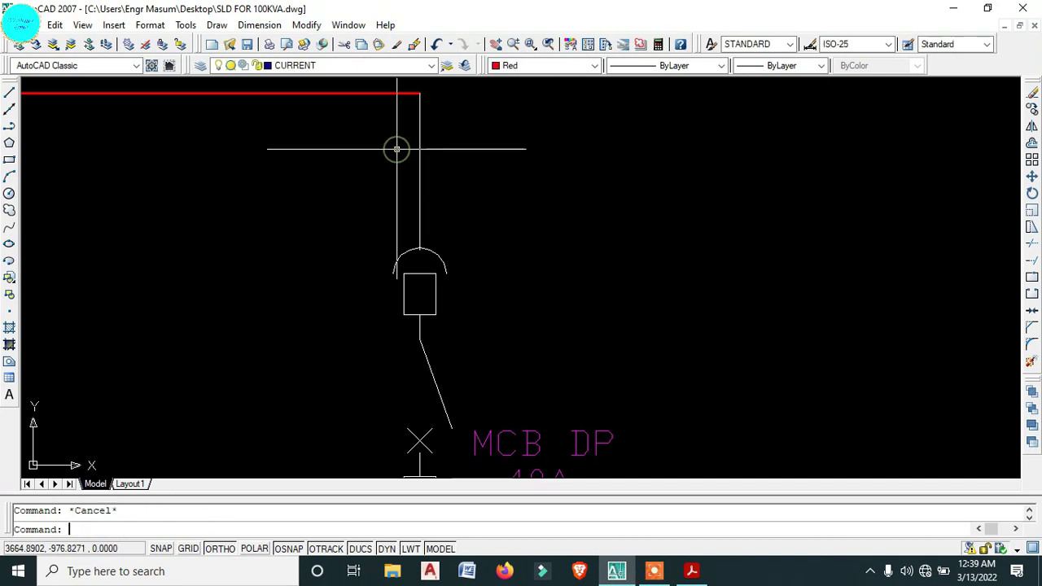
- Draw a line from the busbar end down to the top of the breaker arc
type("l")
key("Return")
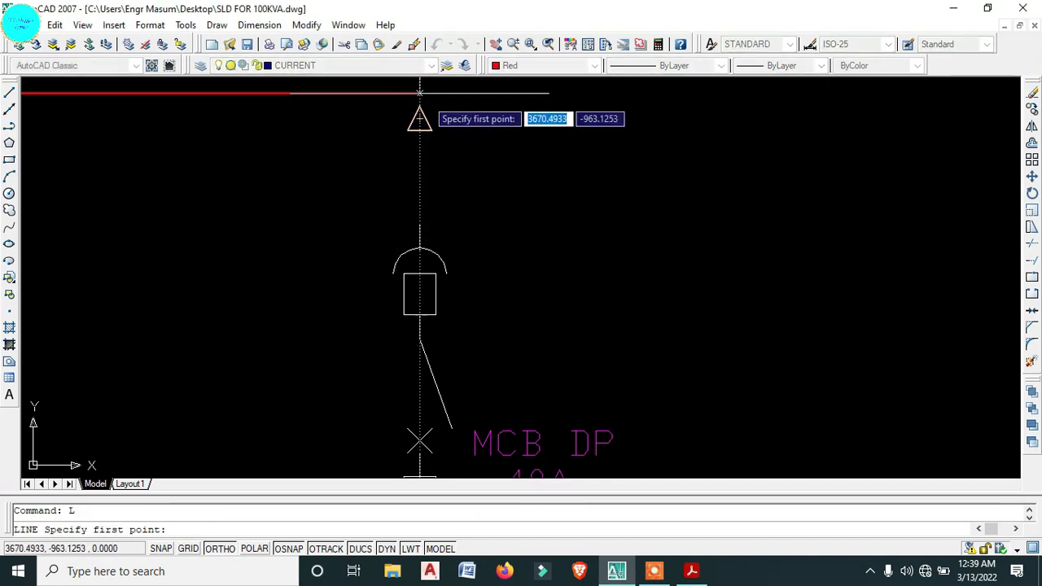
left_click(420, 93)
left_click(420, 245)
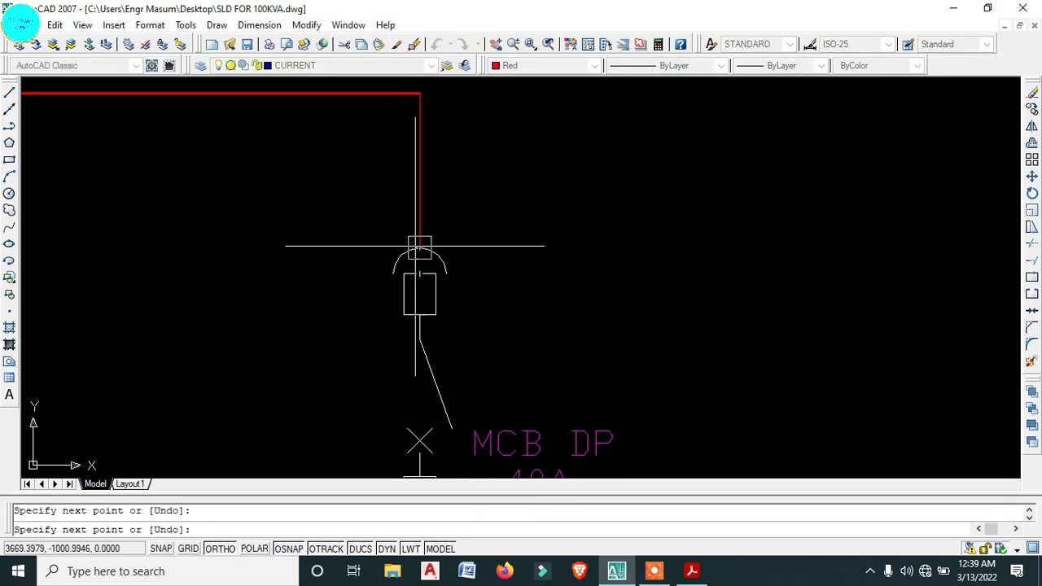
key("Escape")
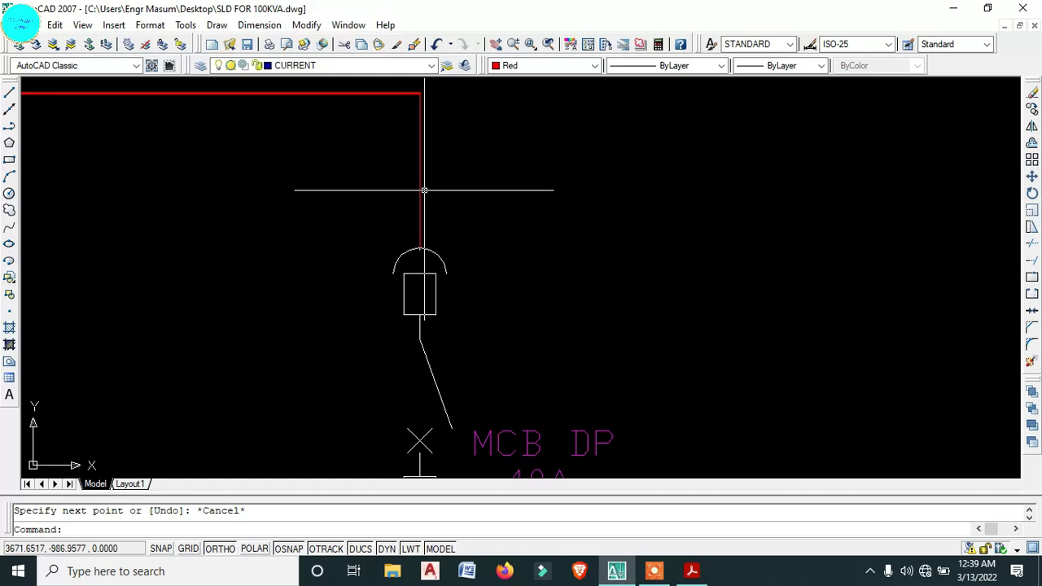
- Match the new segment's properties to the white switch line so it turns white
left_click(432, 378)
type("ma")
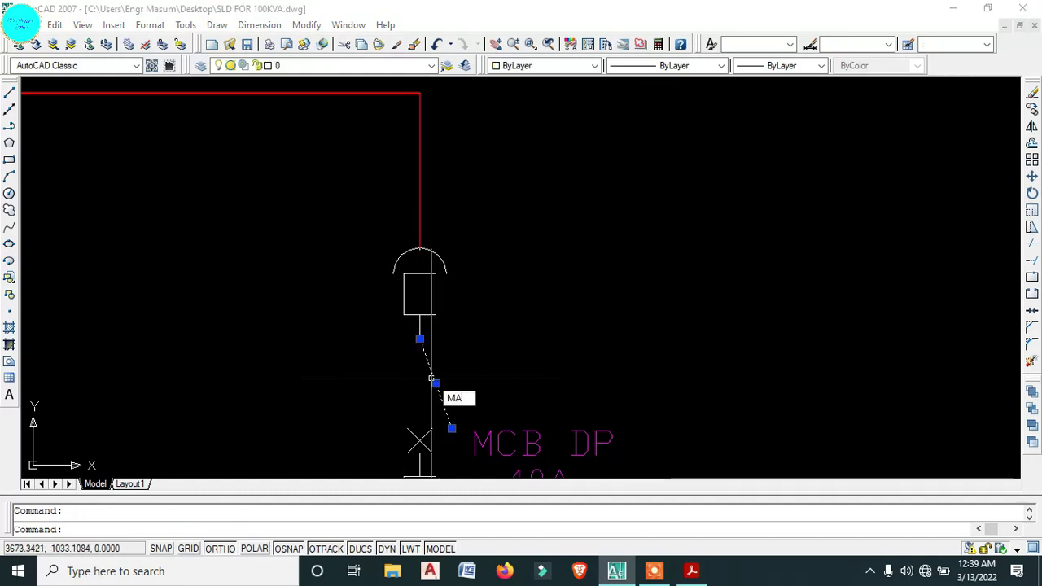
key("Return")
left_click(468, 230)
left_click(400, 177)
key("Escape")
scroll(413, 229, "down", 5)
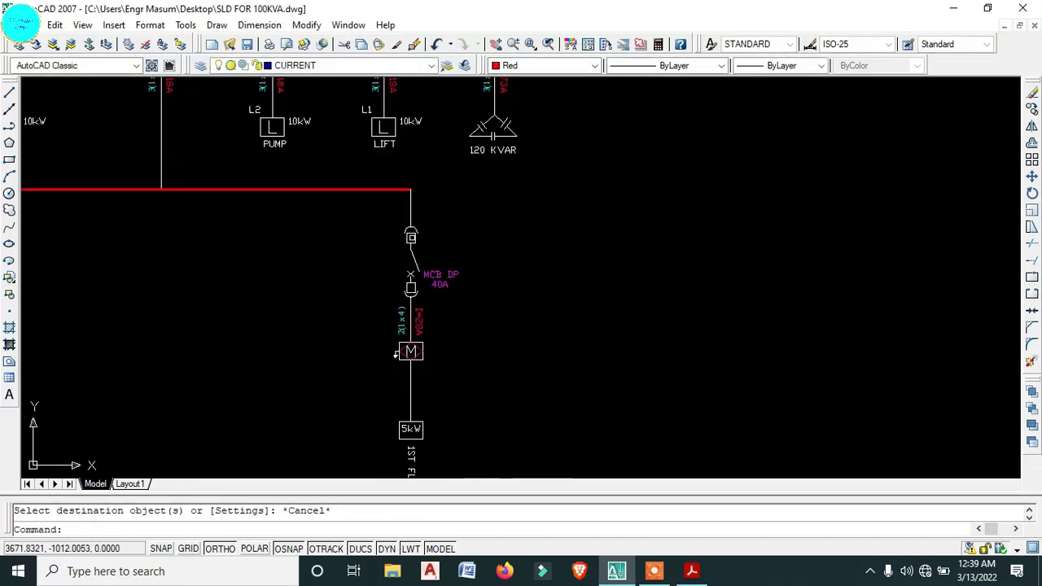
middle_click_drag(437, 408, 453, 311)
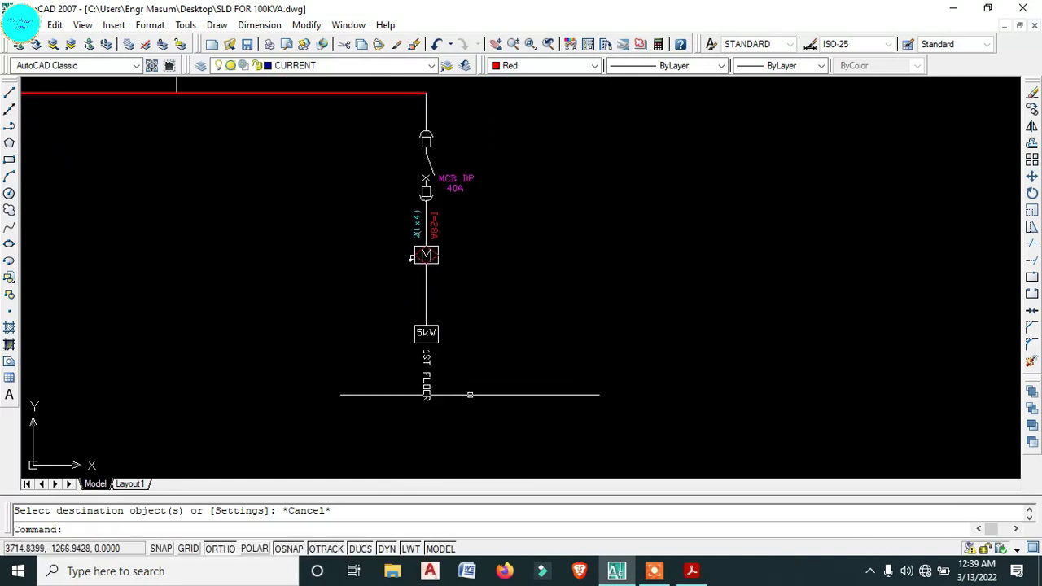
left_click(482, 412)
- Copy the 1ST FLOOR feeder branch once to the left along the busbar
left_click(378, 113)
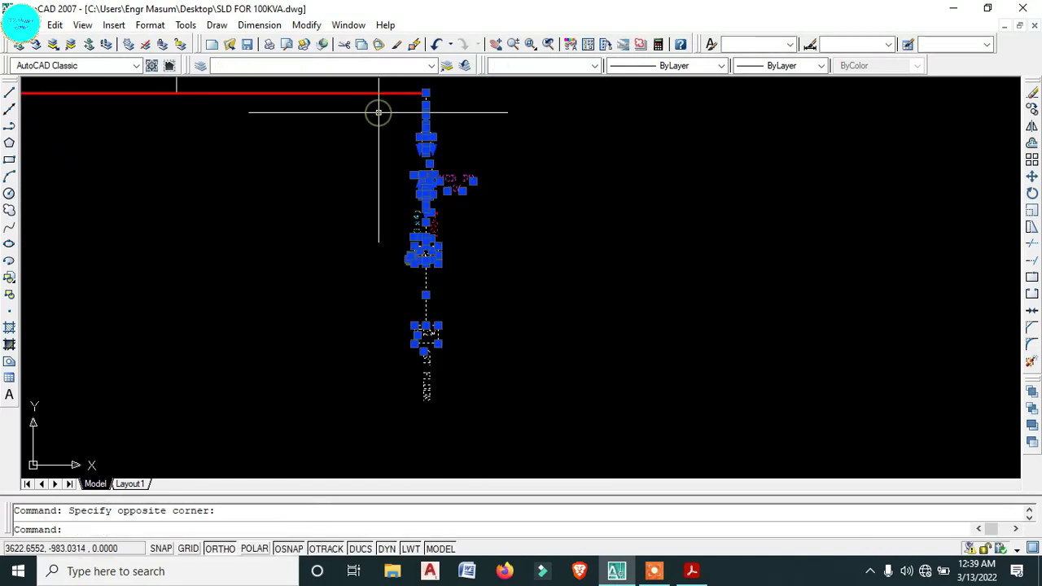
type("co")
key("Return")
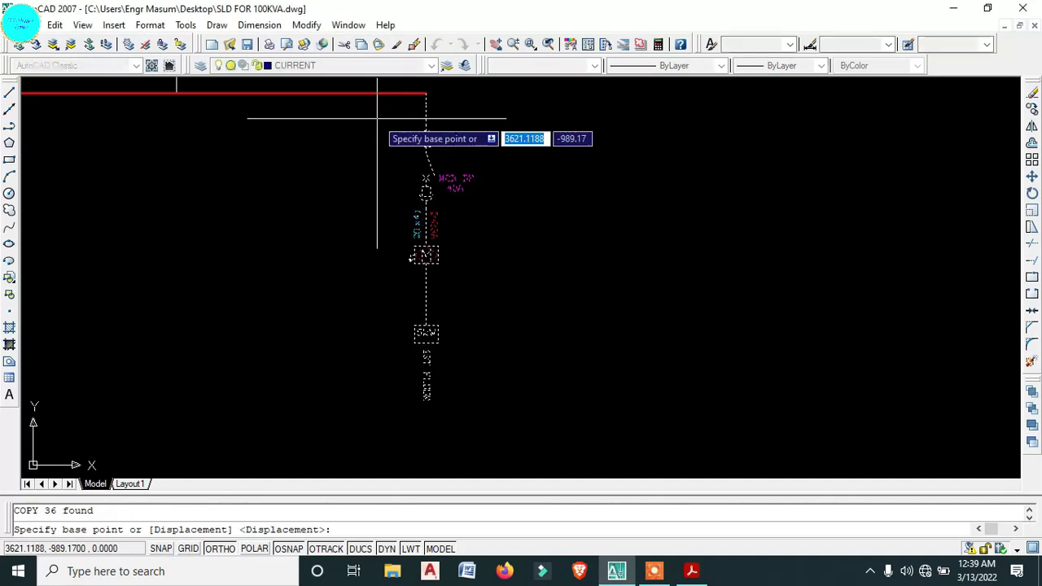
left_click(426, 413)
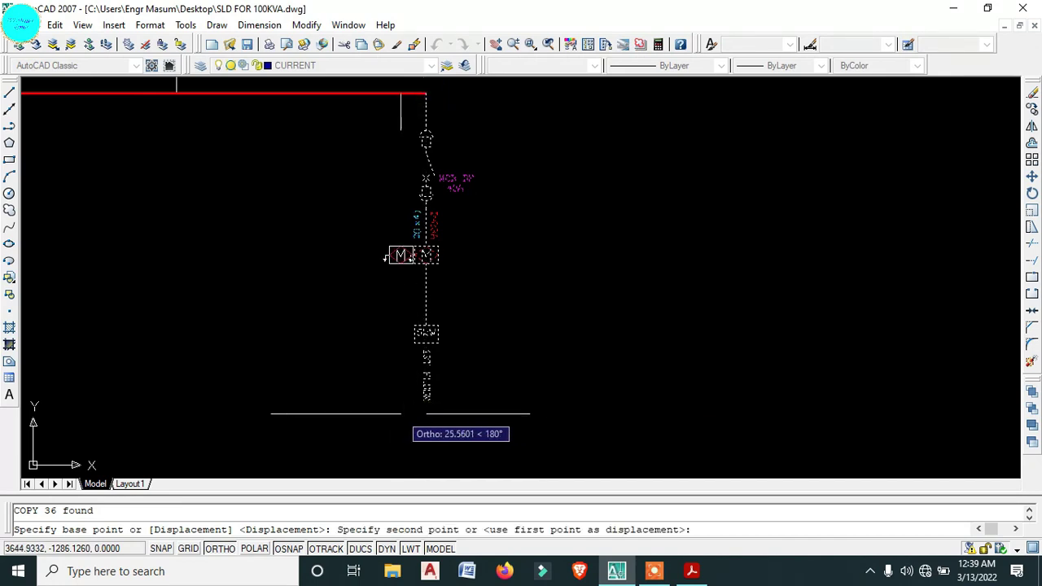
left_click(345, 408)
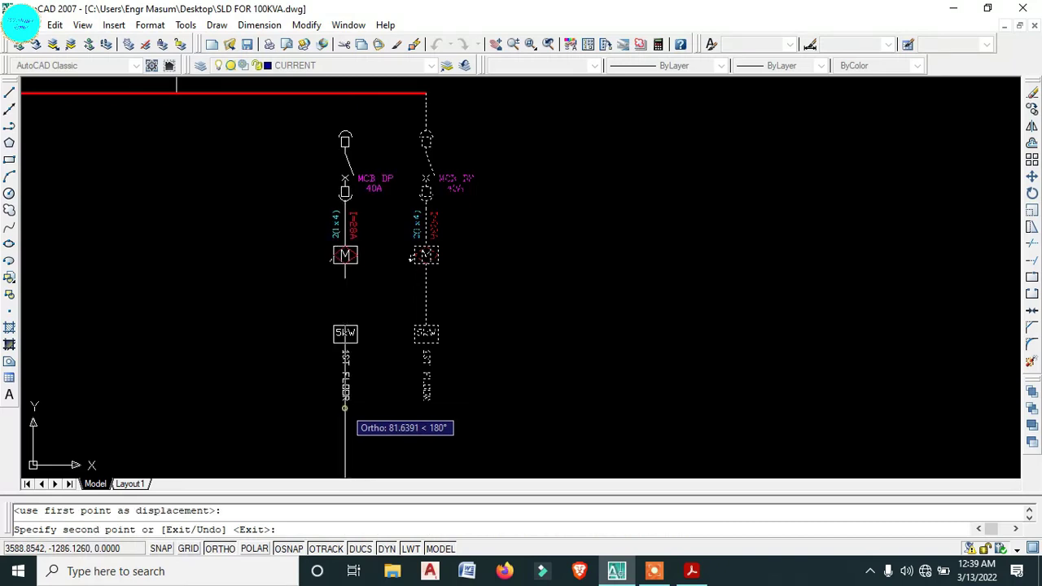
key("Escape")
scroll(368, 233, "up", 3)
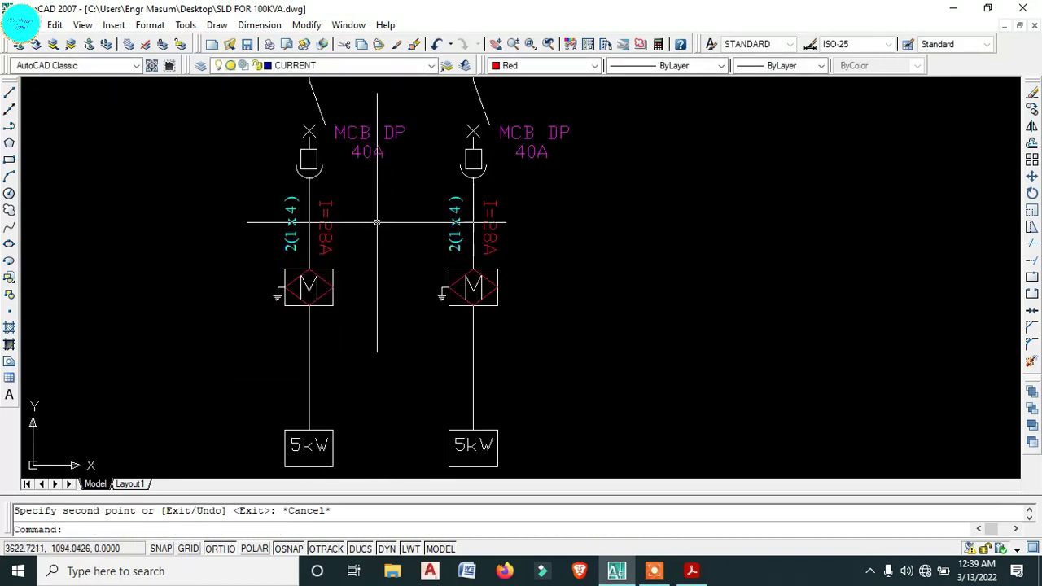
scroll(365, 293, "down", 4)
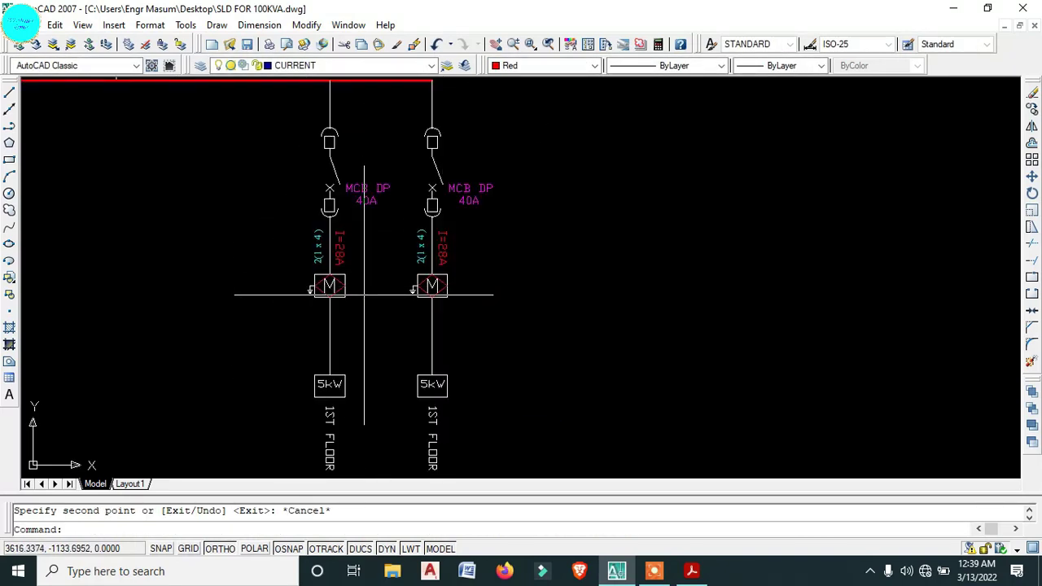
left_click(465, 439)
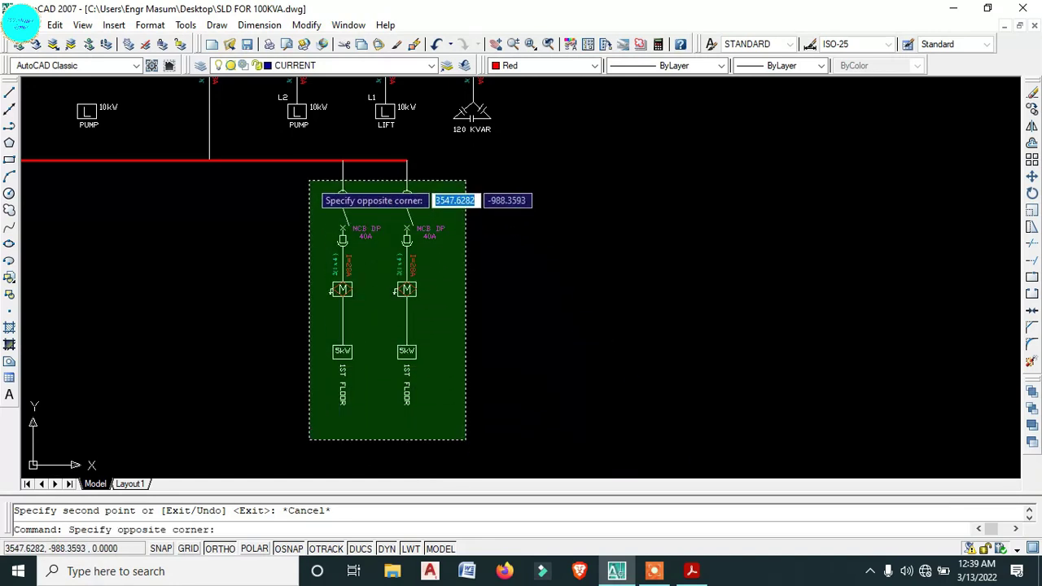
left_click(310, 181)
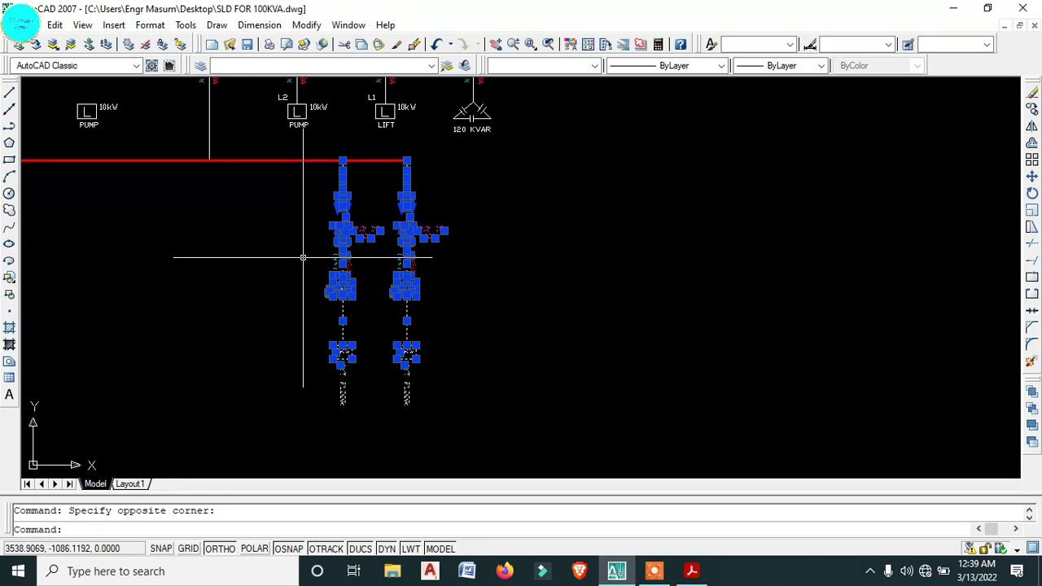
key("Escape")
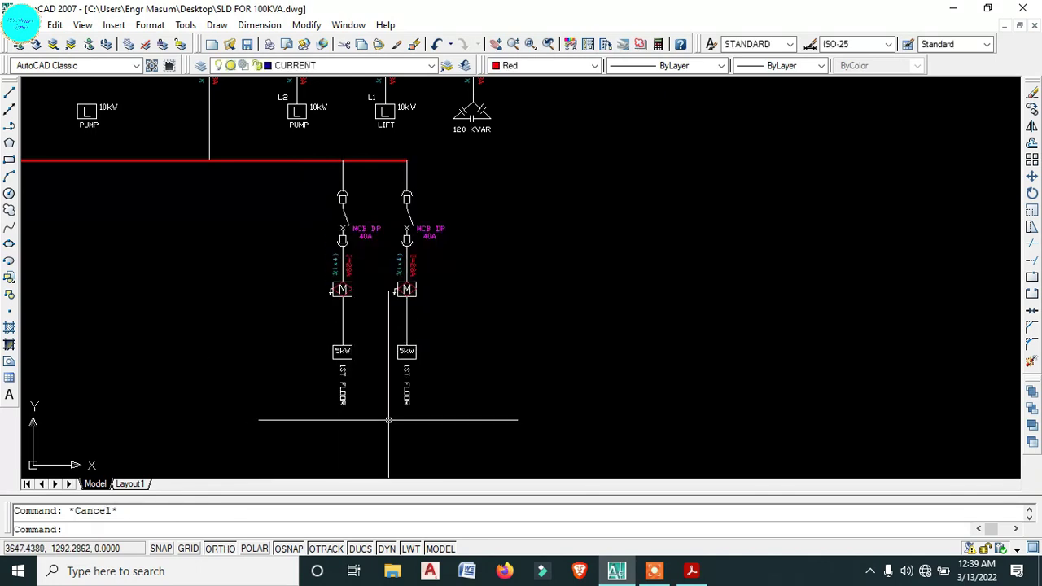
- Copy the left feeder branch four more times at equal spacing leftward along the busbar
left_click(388, 421)
left_click(285, 171)
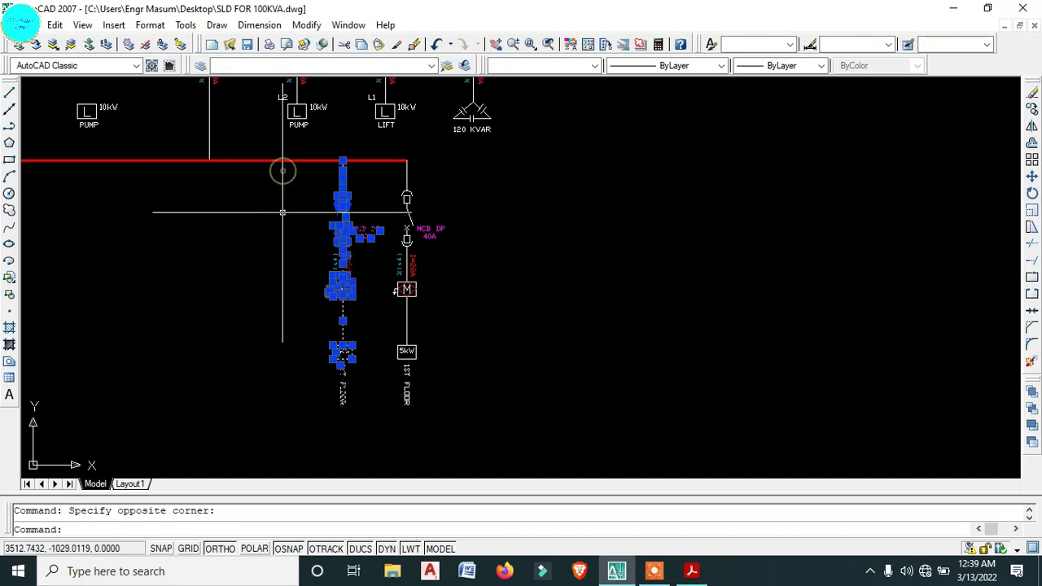
type("co")
key("Return")
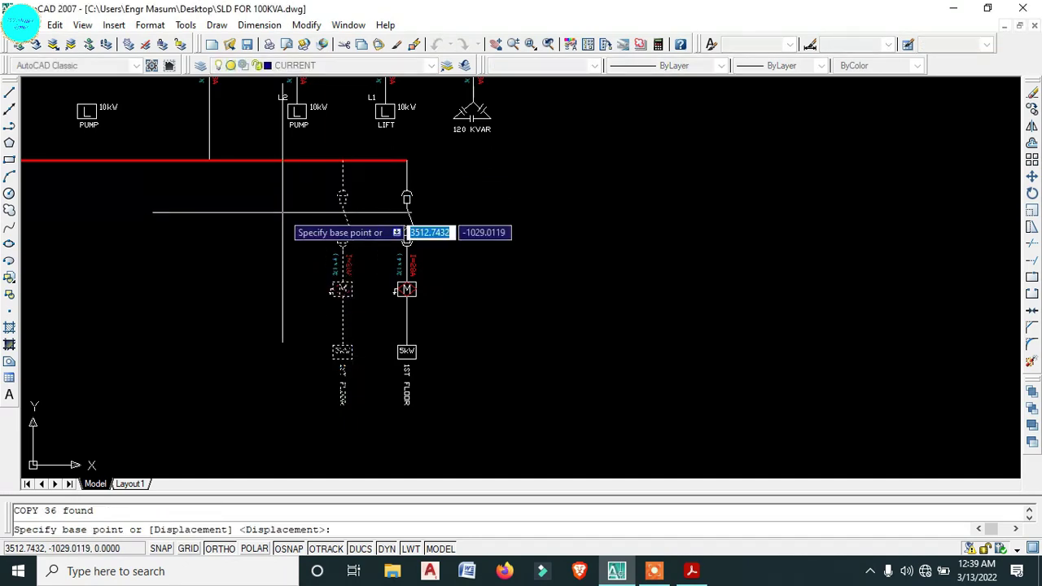
left_click(406, 160)
left_click(342, 161)
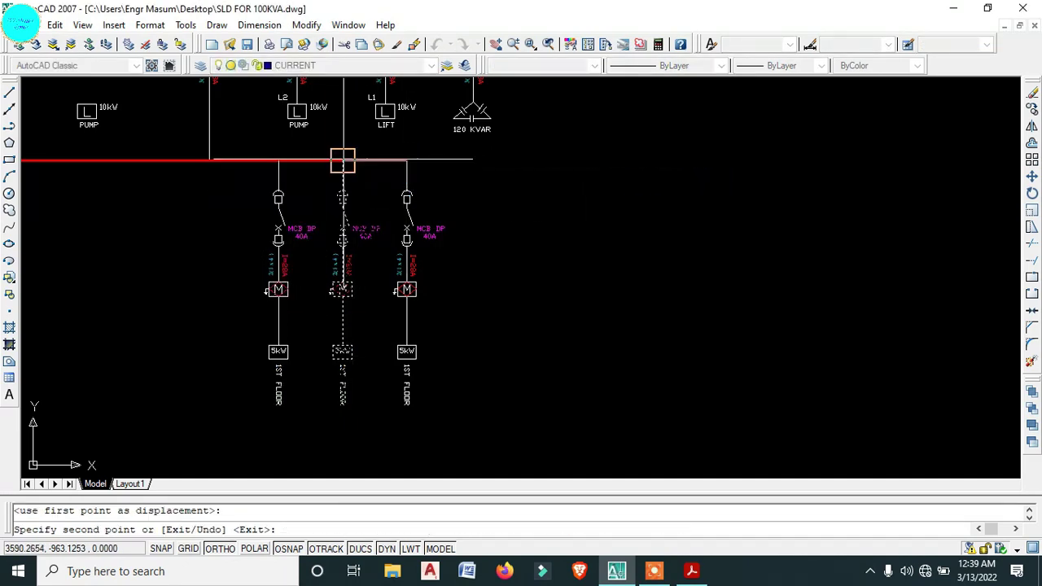
left_click(278, 161)
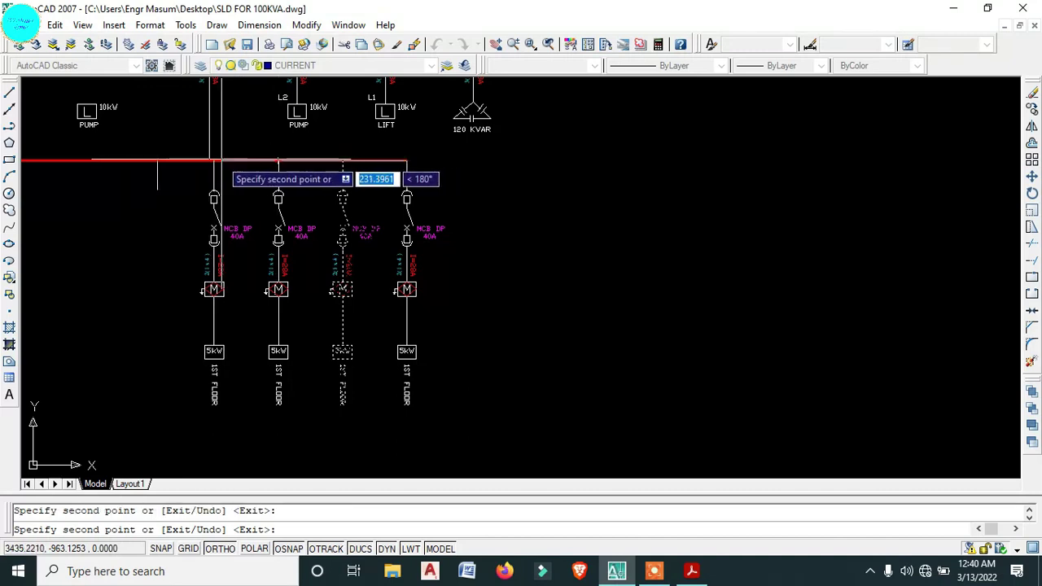
left_click(210, 162)
left_click(149, 160)
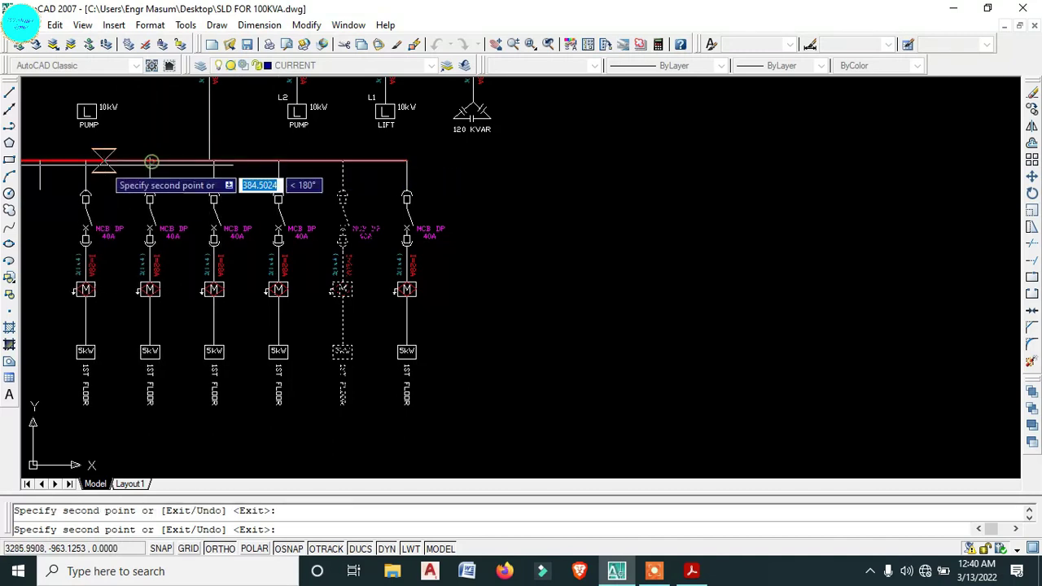
scroll(85, 161, "down", 4)
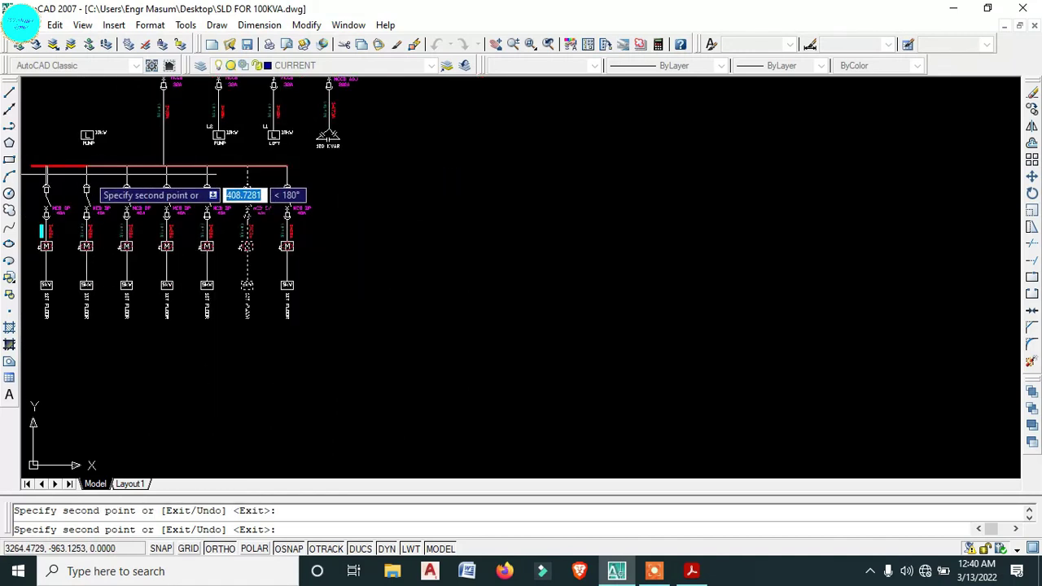
middle_click_drag(132, 198, 342, 204)
scroll(341, 203, "up", 5)
scroll(339, 200, "up", 2)
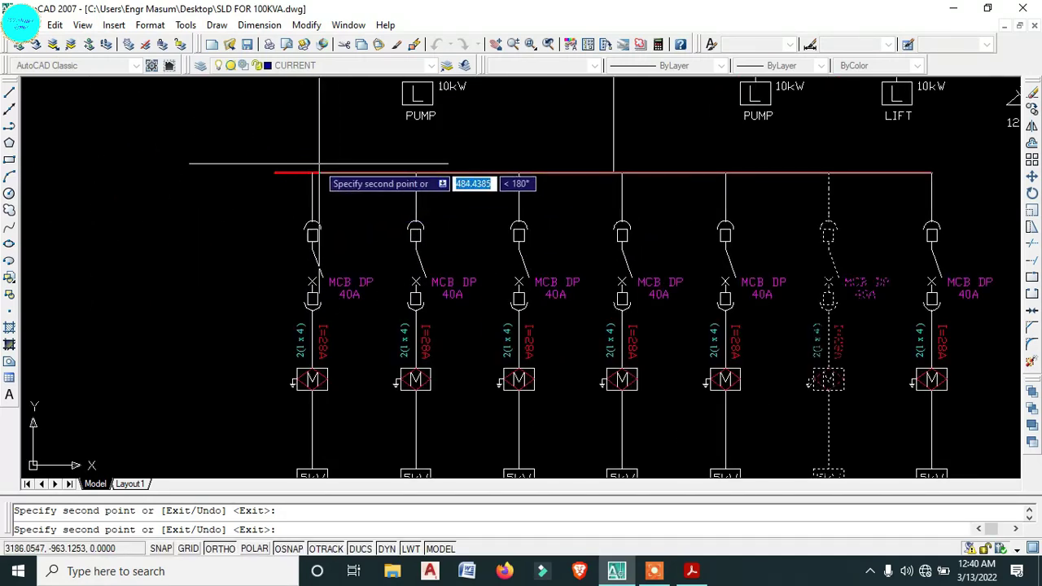
key("Escape")
scroll(312, 168, "down", 4)
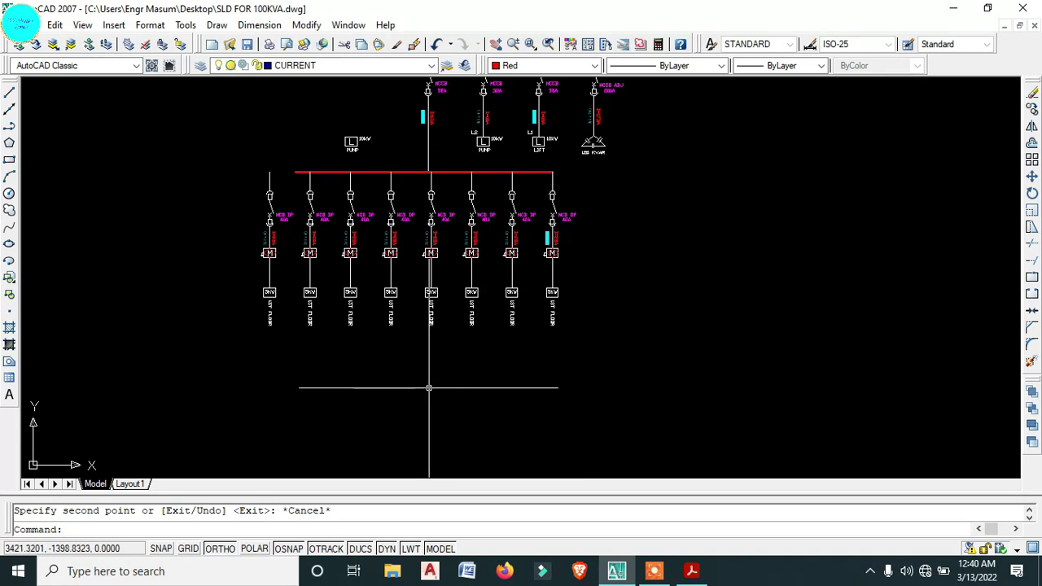
- Copy the seven left feeder branches further left, making fifteen 1ST FLOOR feeders
left_click(534, 360)
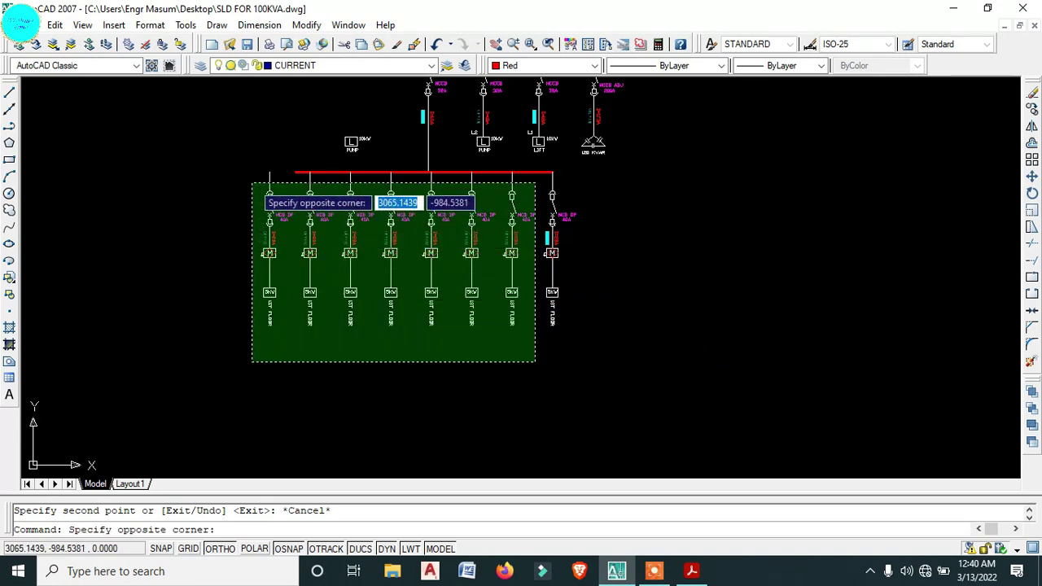
left_click(252, 182)
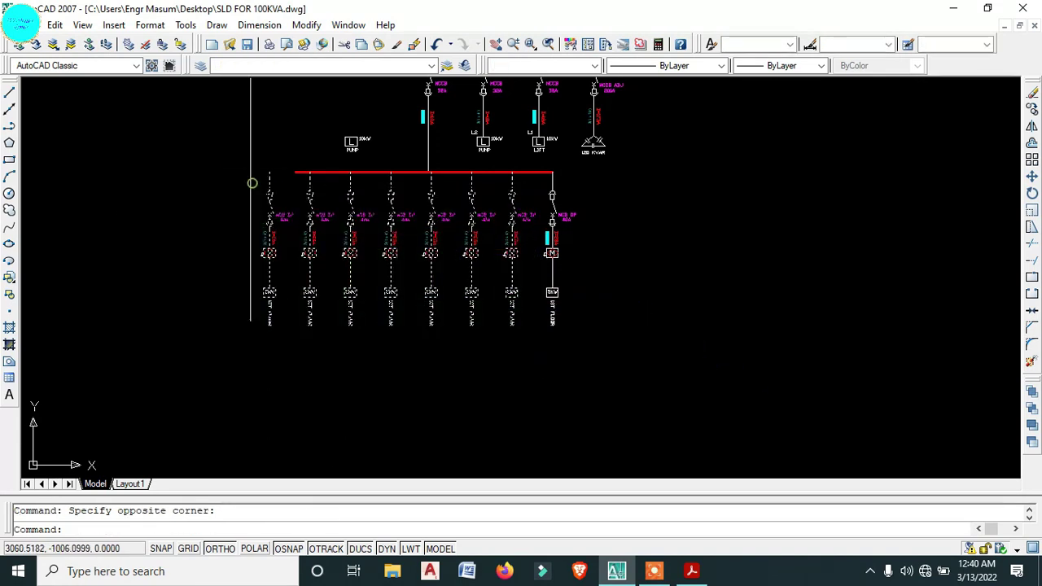
right_click(291, 221)
type("co")
key("Return")
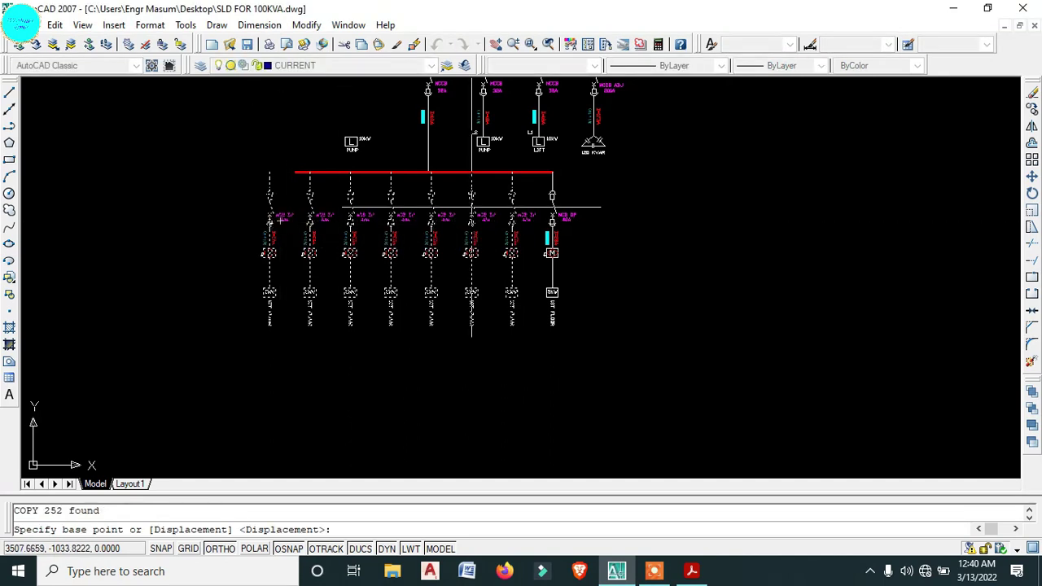
left_click(552, 172)
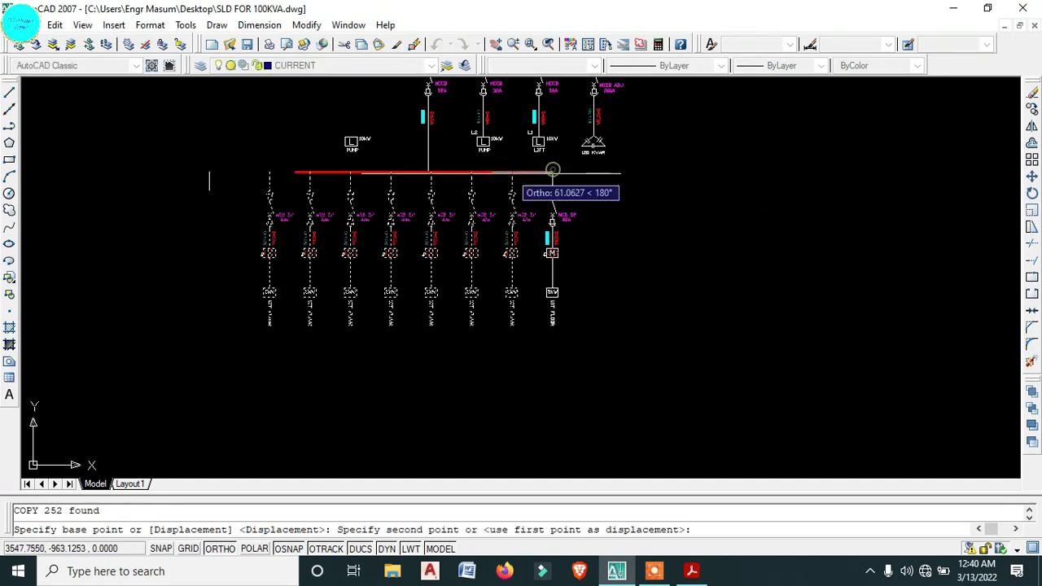
left_click(265, 172)
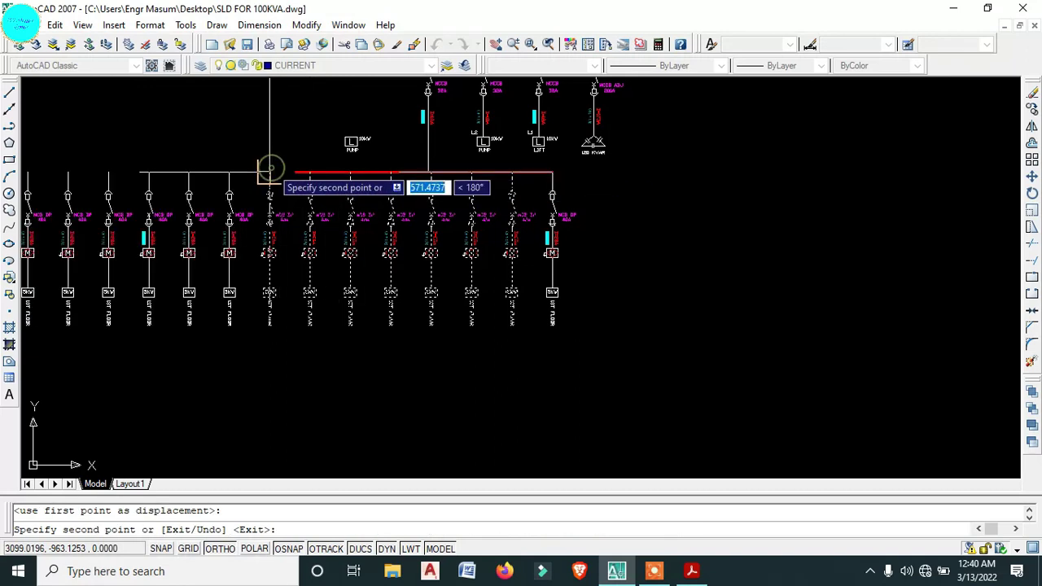
key("Escape")
scroll(460, 312, "down", 2)
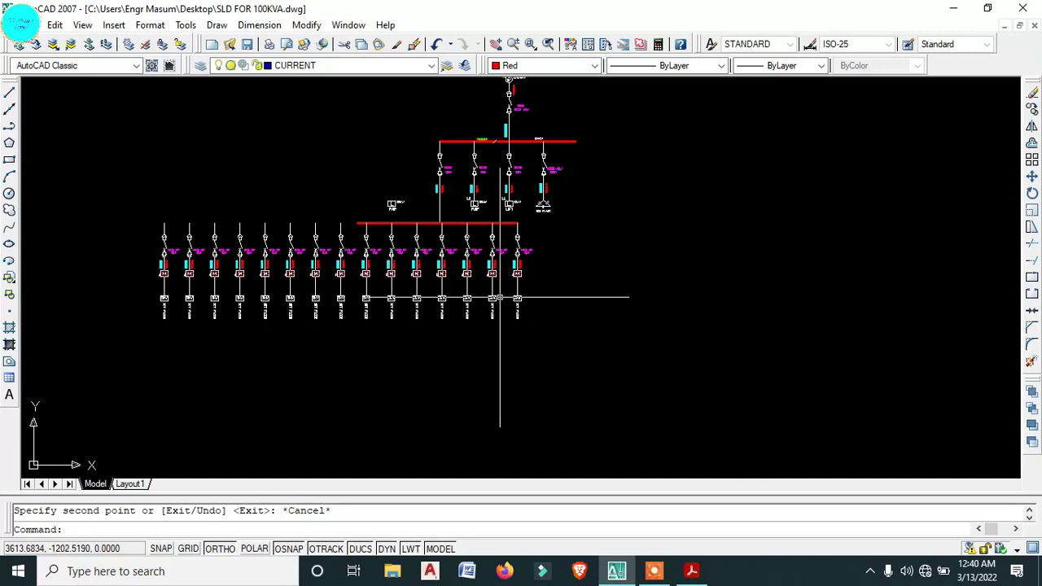
- Select most feeder branches and copy them from a busbar base point, then end the command
left_click(481, 344)
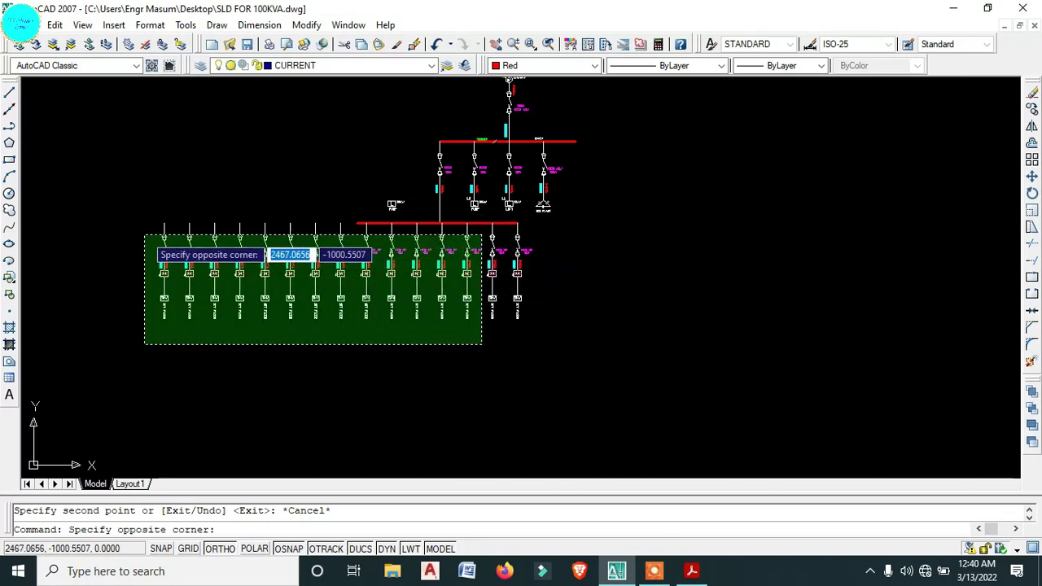
left_click(144, 235)
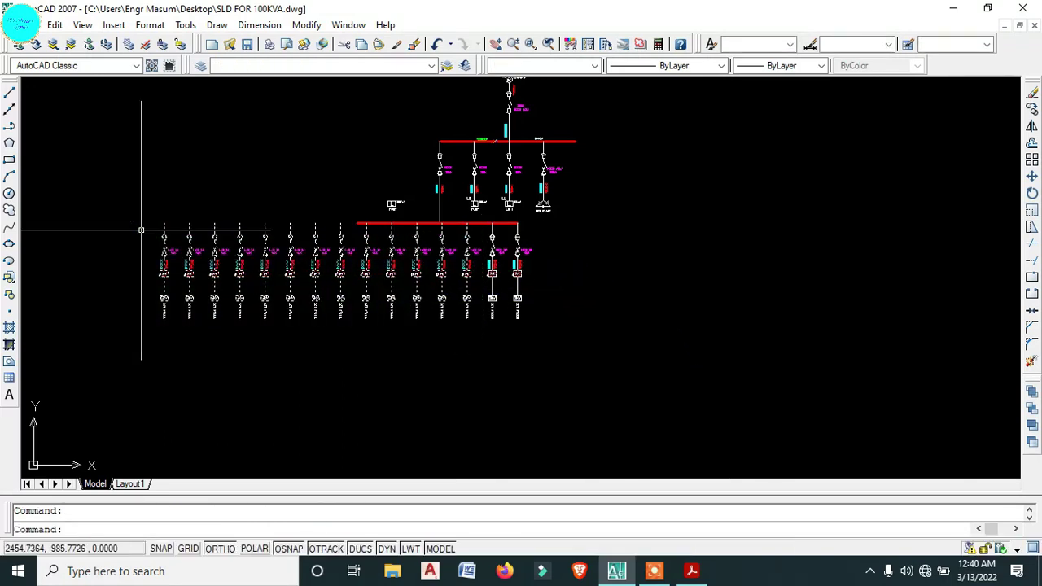
type("co")
key("Return")
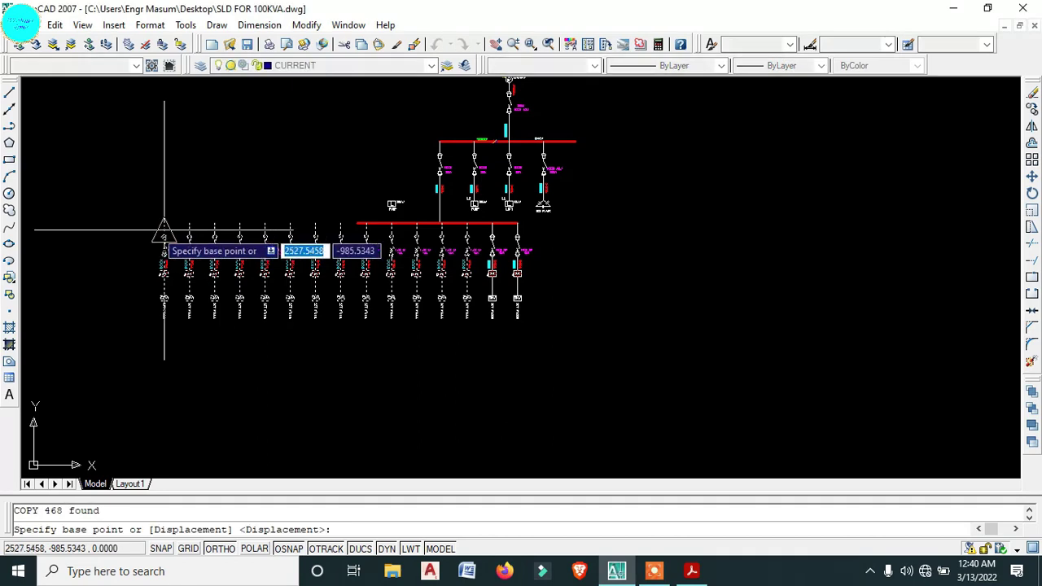
scroll(489, 223, "up", 5)
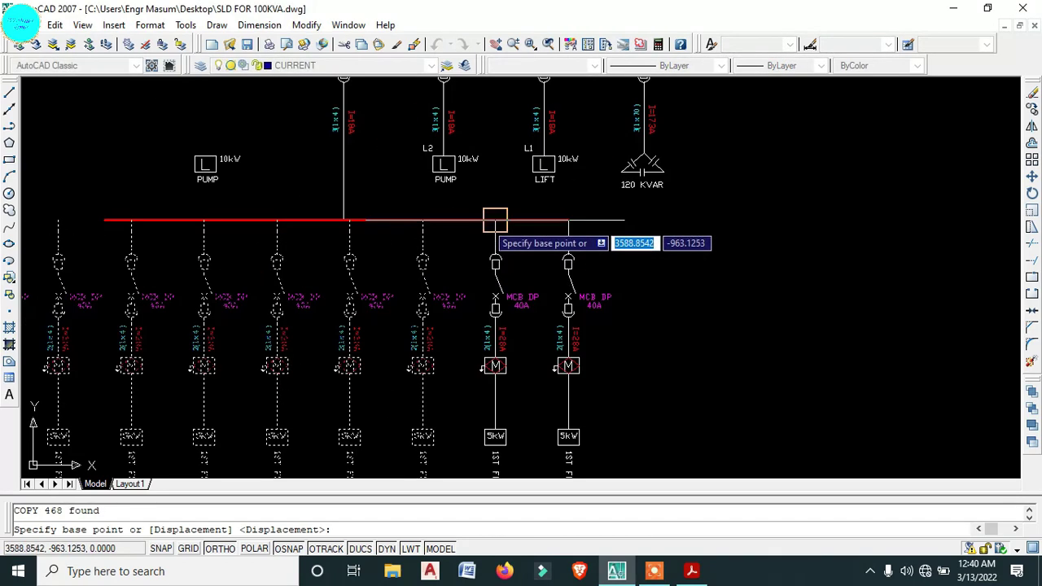
left_click(495, 220)
scroll(495, 221, "down", 5)
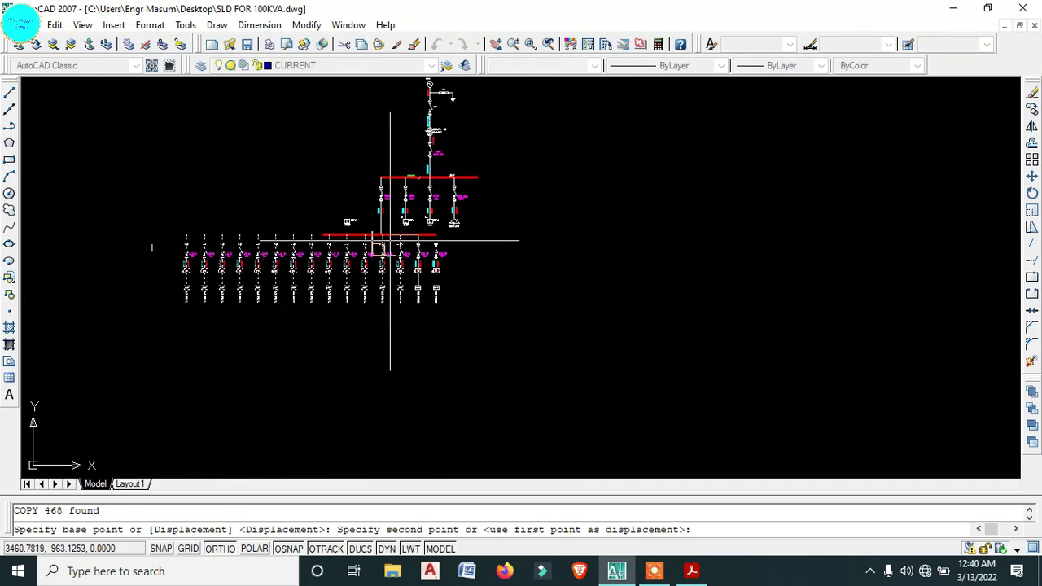
scroll(229, 222, "up", 5)
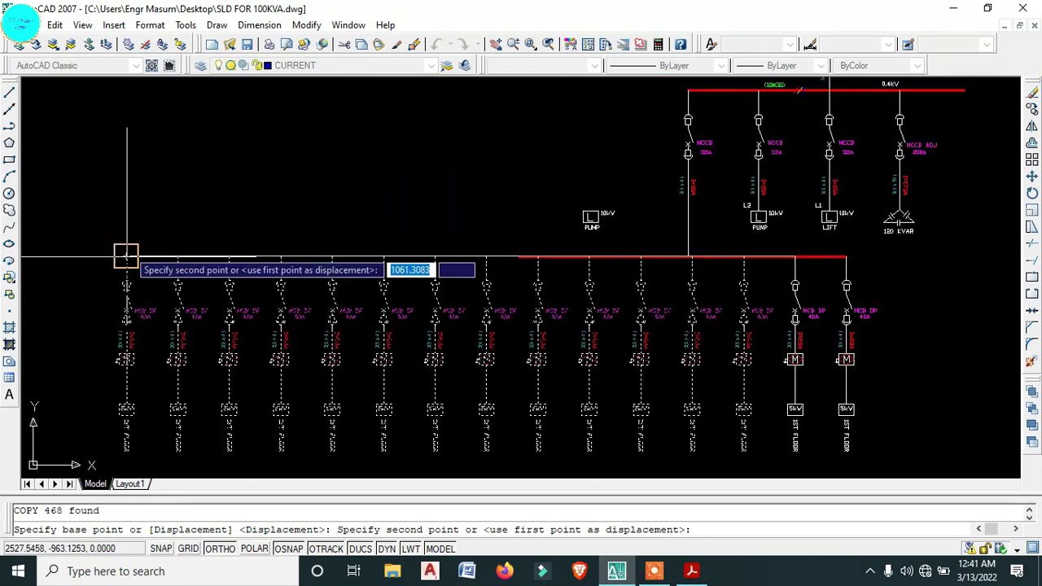
key("Escape")
scroll(126, 252, "down", 5)
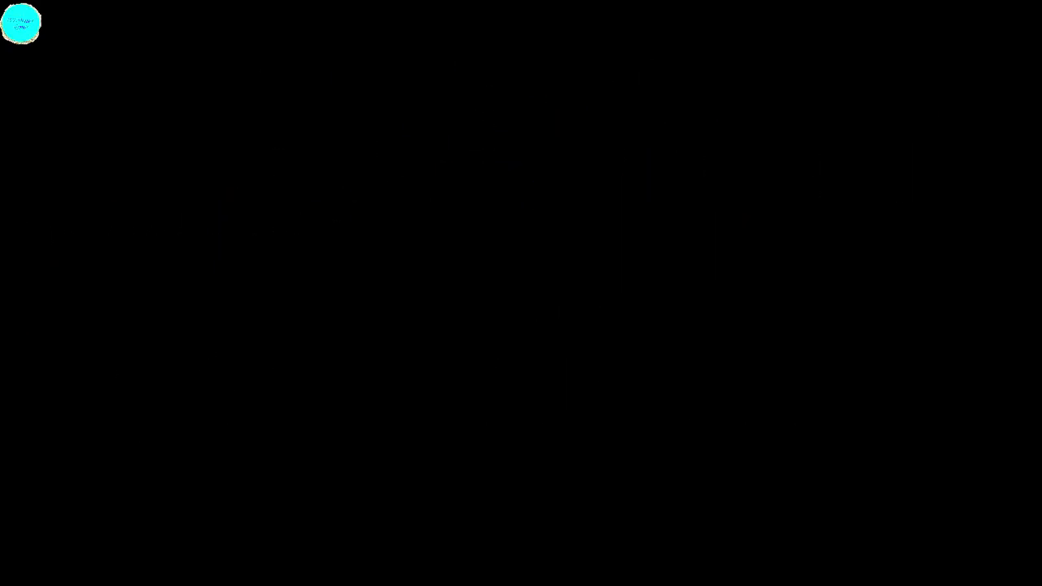
key("Escape")
scroll(389, 268, "down", 4)
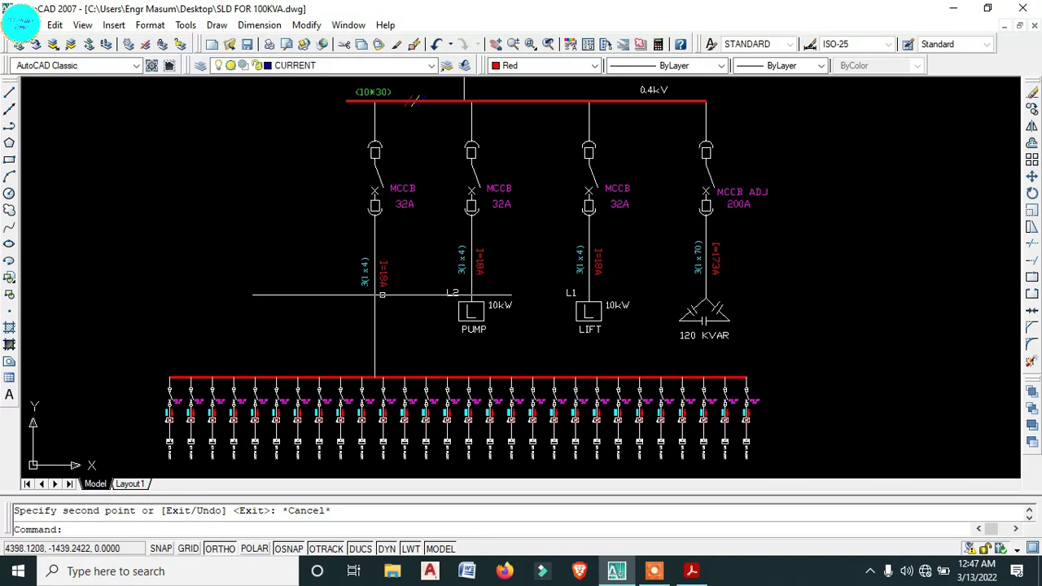
- Edit the red I=18A current label so it reads I=252A
scroll(392, 281, "up", 3)
double_click(384, 261)
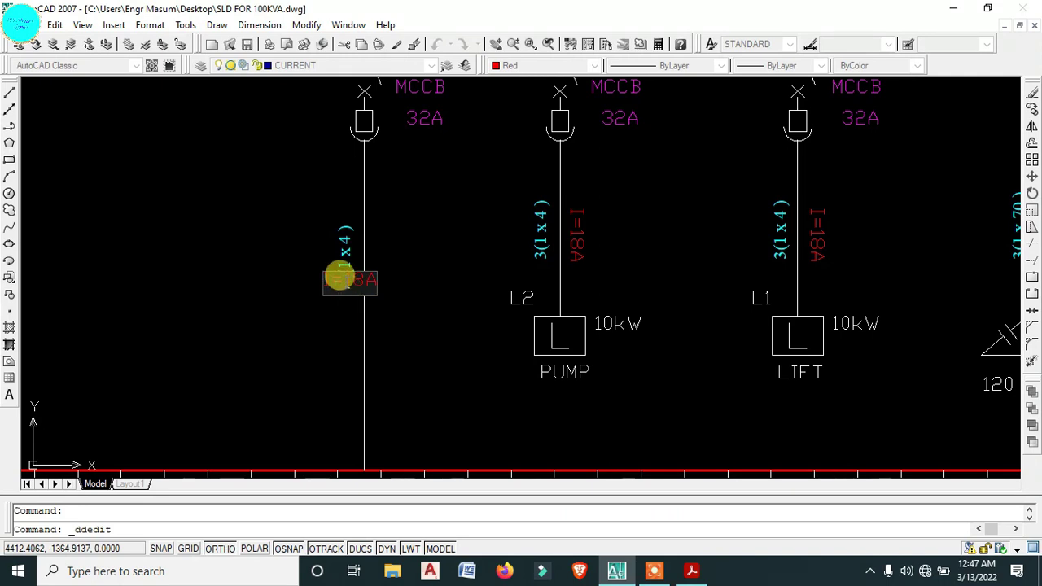
left_click_drag(342, 280, 366, 289)
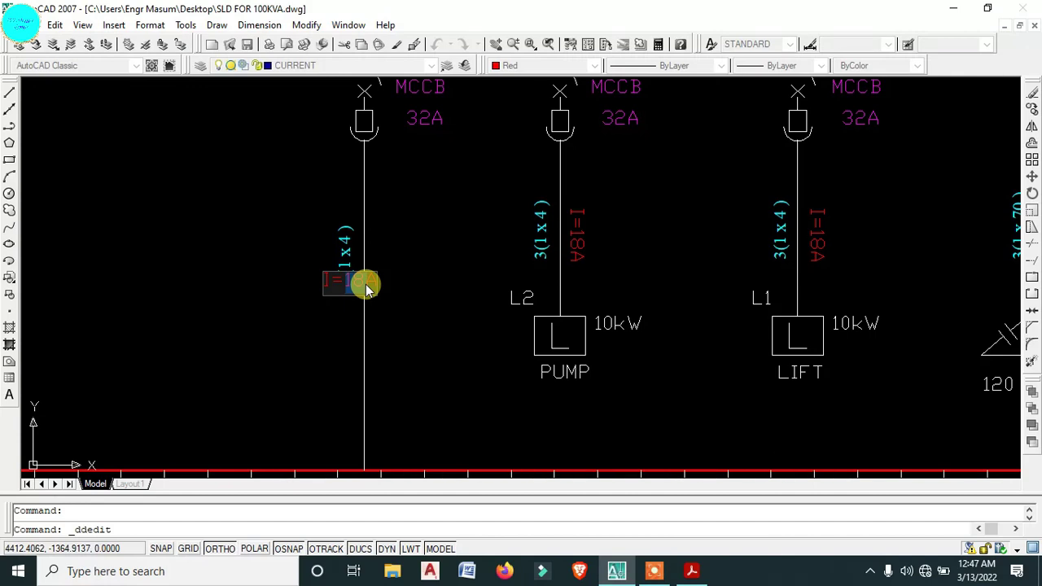
type("5")
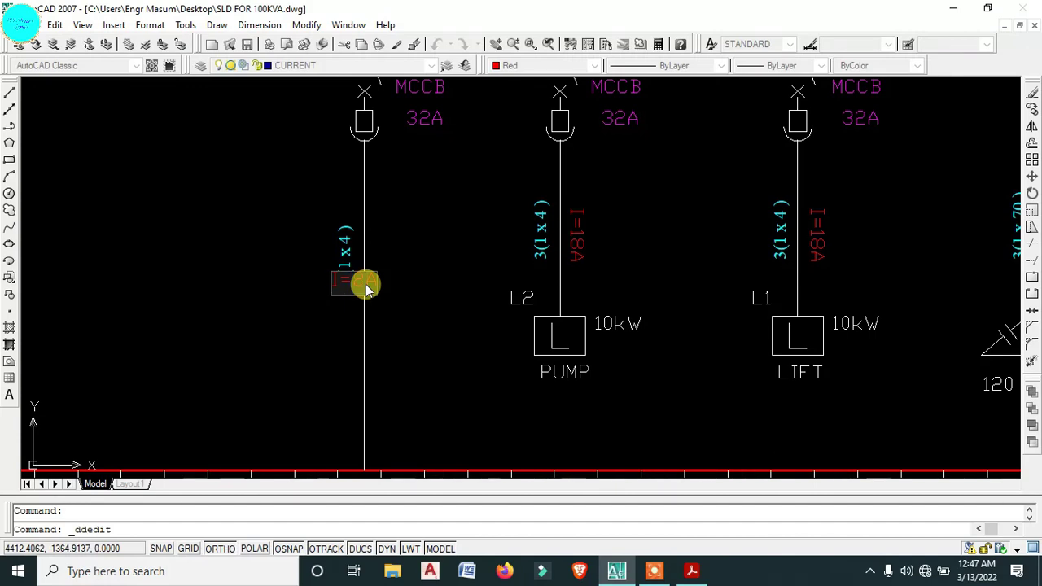
type("52")
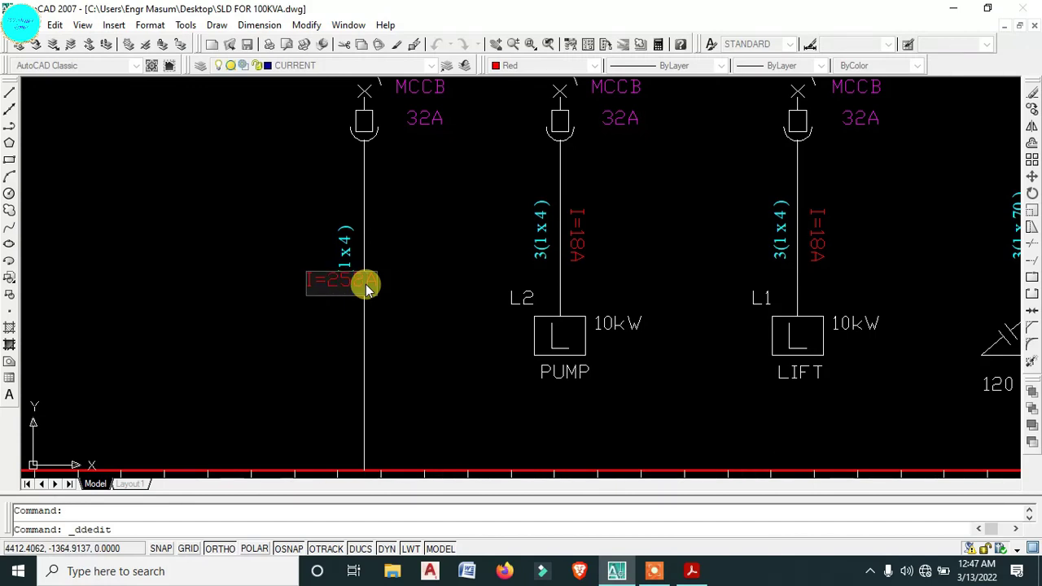
key("Return")
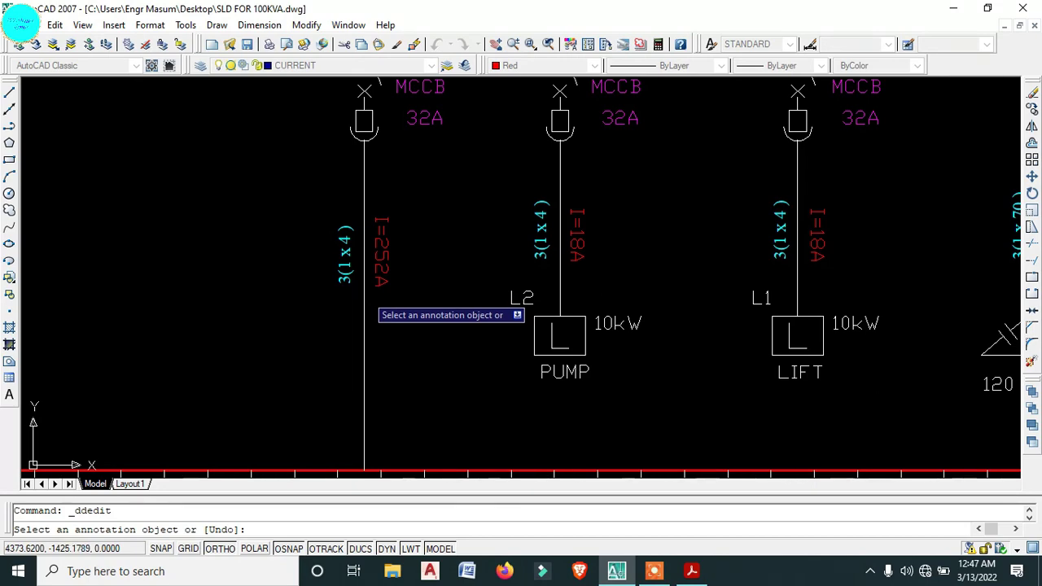
- Check the cable rating table PDF and edit the 3(1x4) cable label to 3(1 x95)
left_click(689, 572)
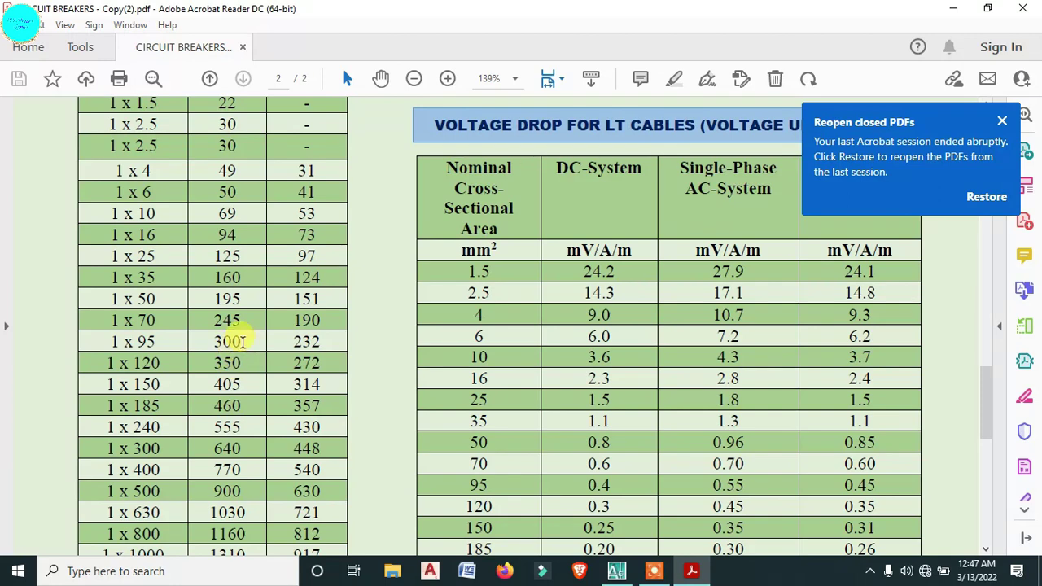
left_click(954, 20)
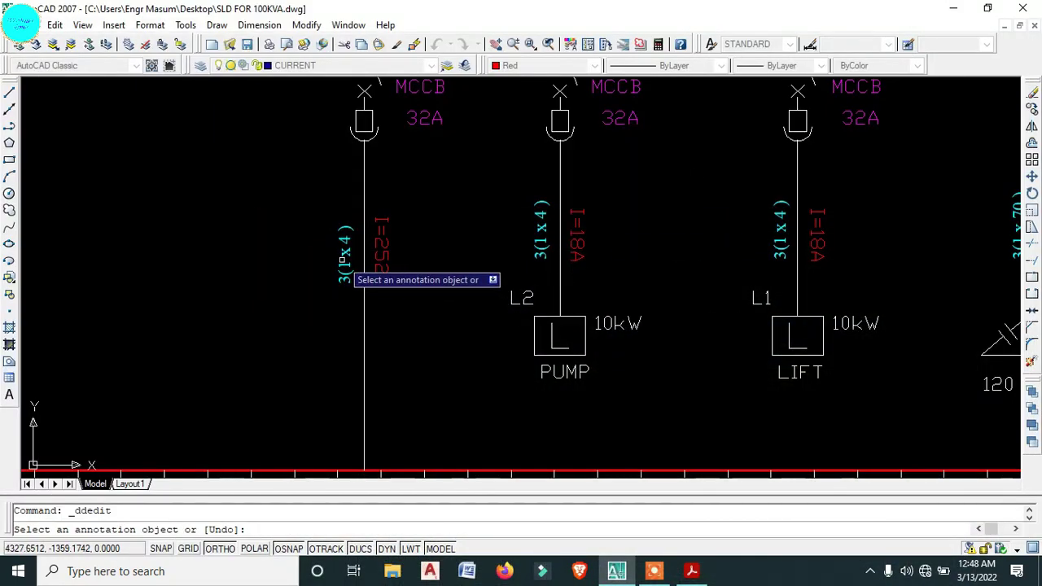
left_click(348, 269)
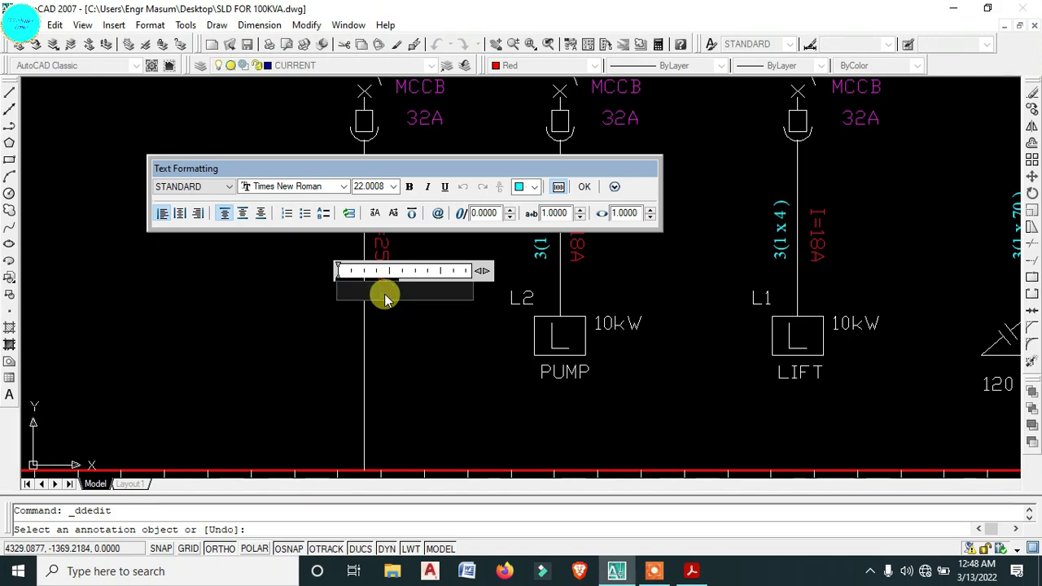
double_click(379, 291)
type("3(1 x 3")
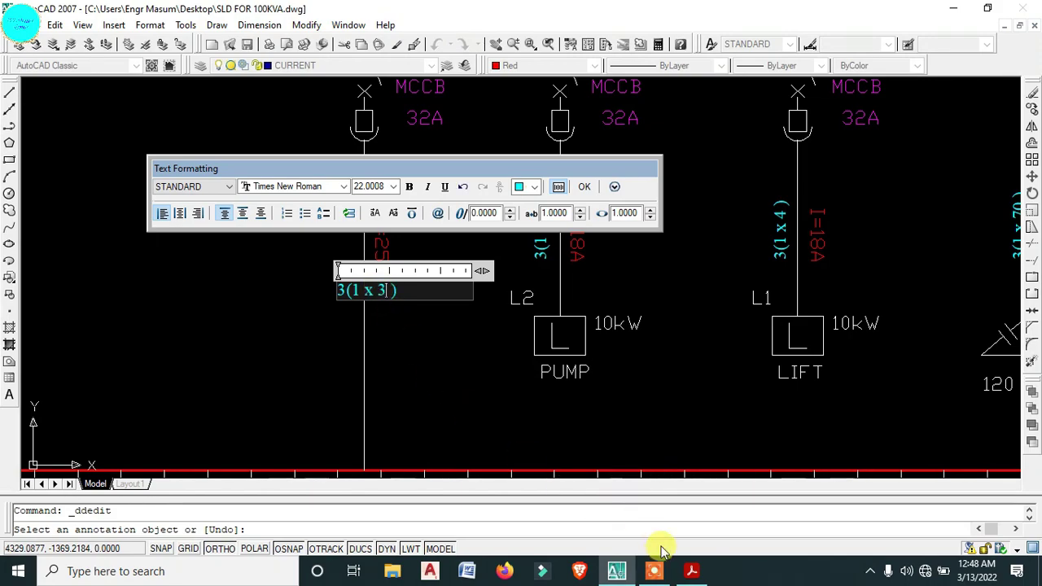
left_click(690, 574)
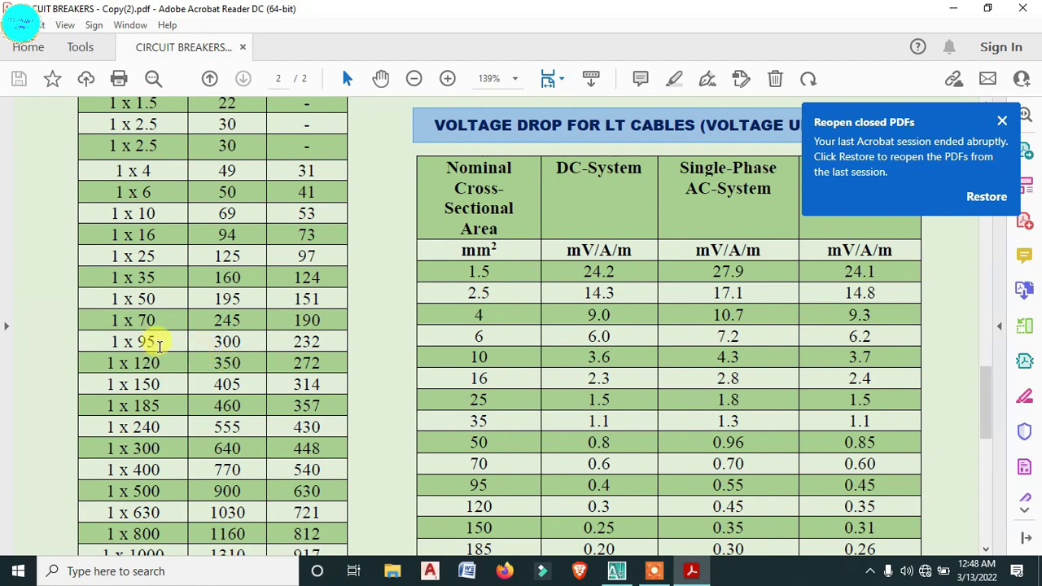
left_click(950, 10)
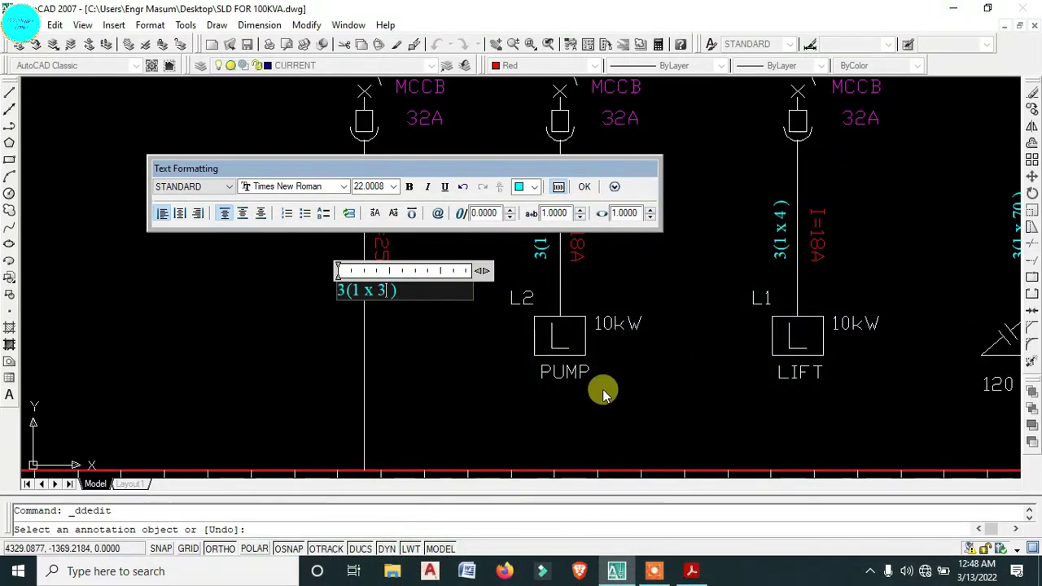
double_click(381, 291)
type("9")
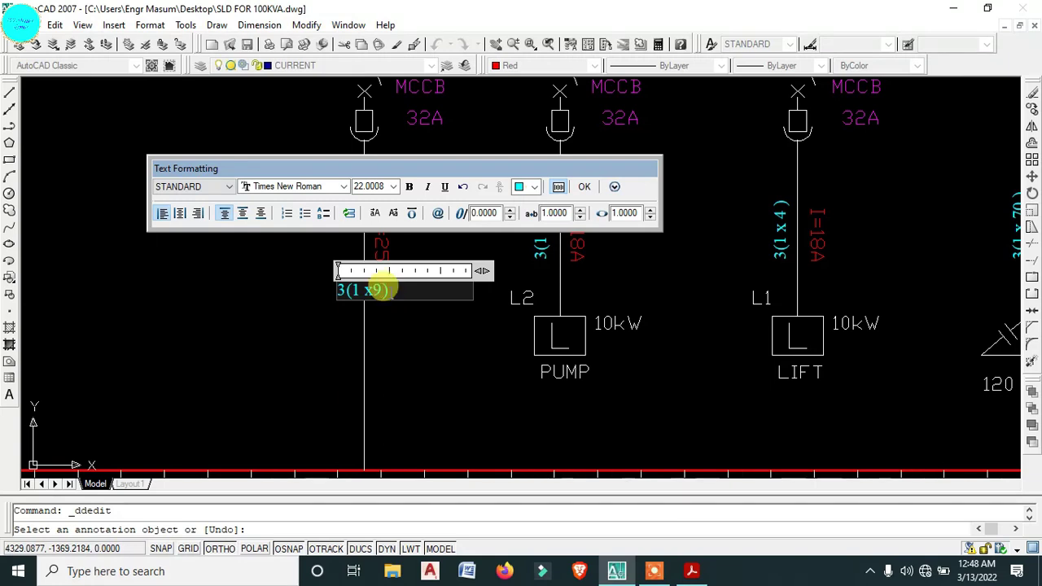
type("5")
left_click(425, 353)
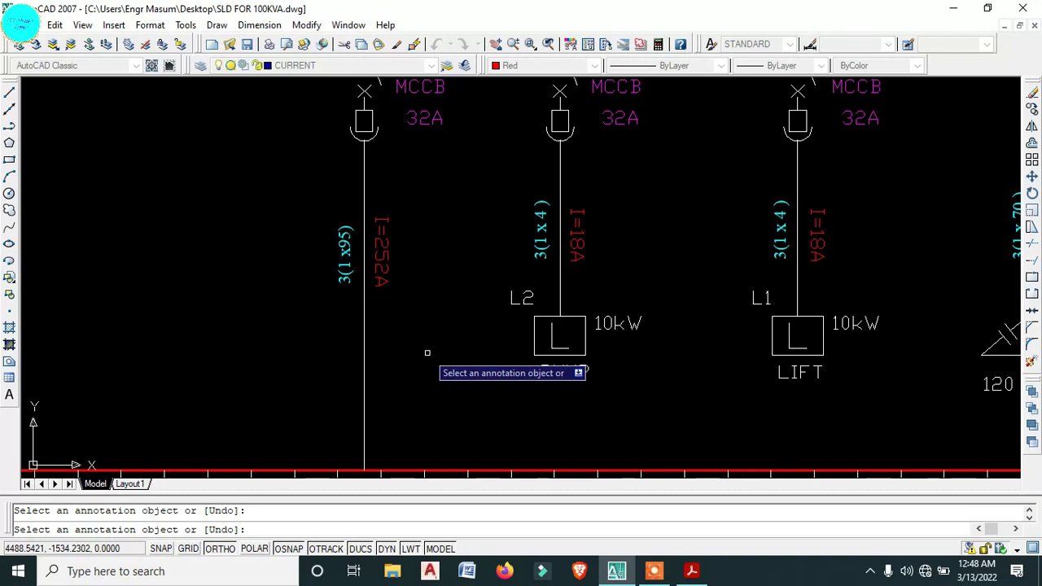
scroll(437, 265, "down", 3)
- Append RM to the 3(1 x95) cable label
key("Escape")
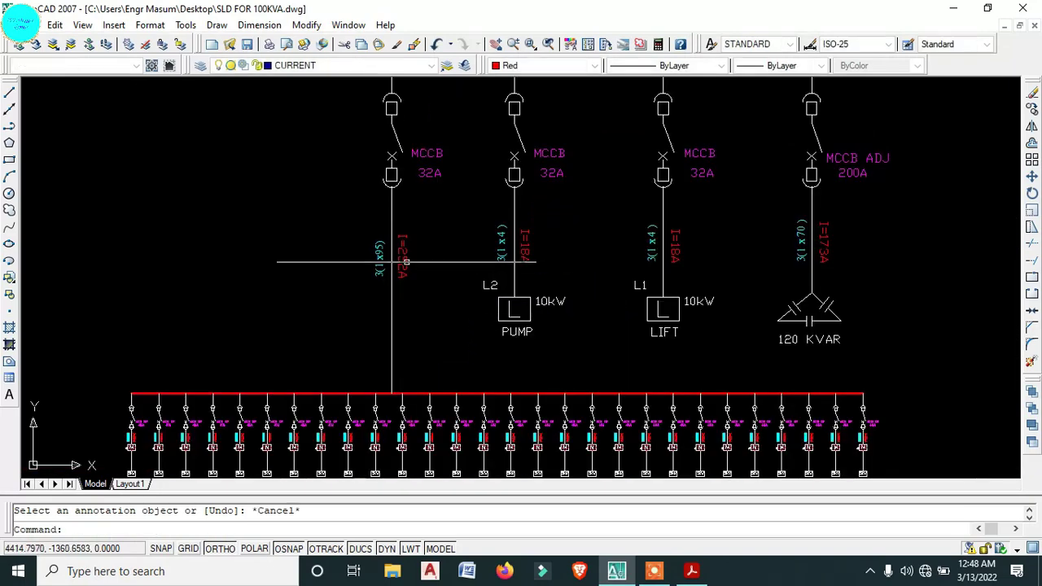
scroll(405, 262, "up", 5)
left_click(376, 227)
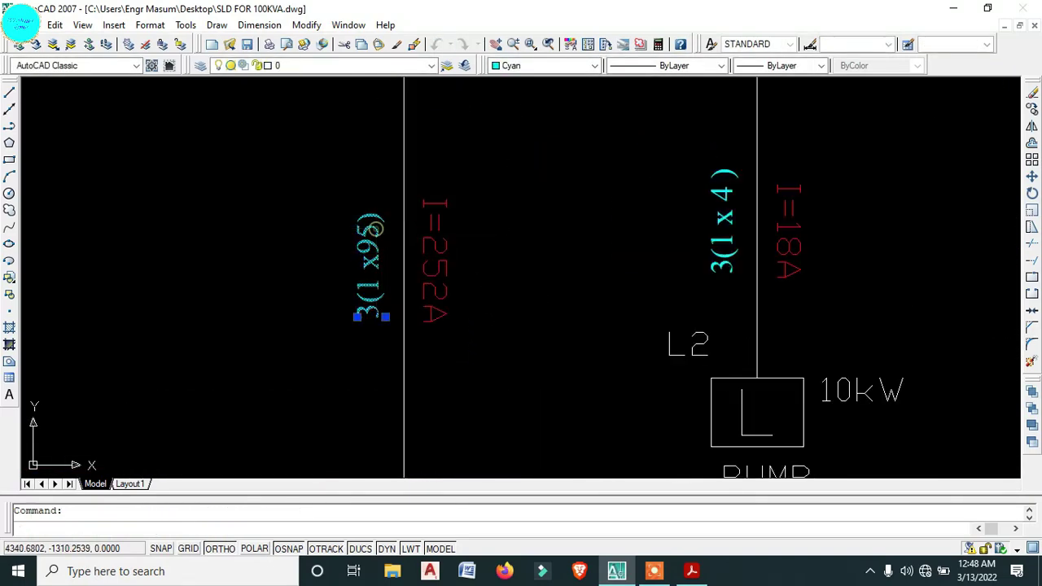
double_click(375, 228)
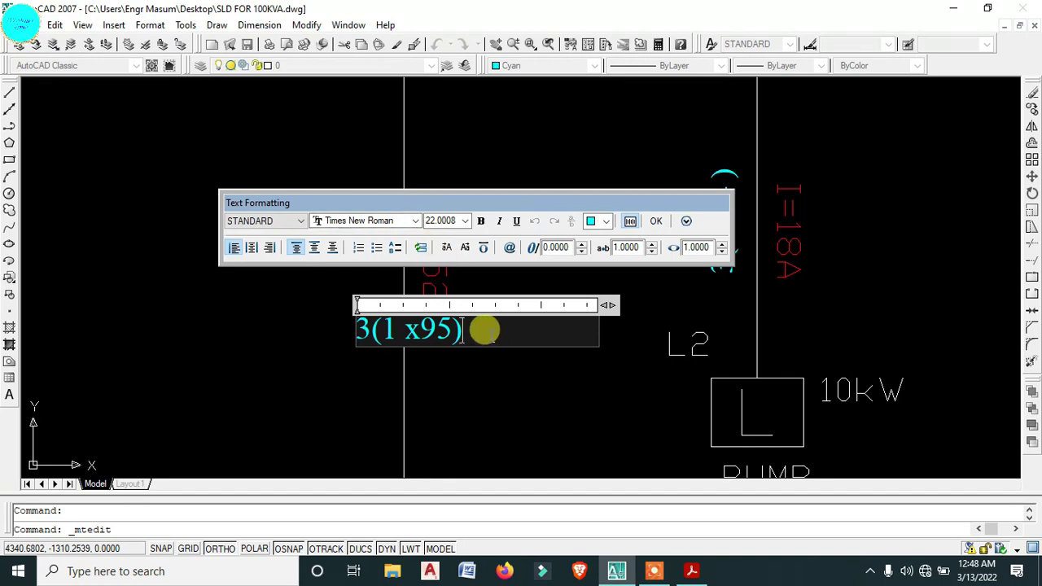
type("RM")
left_click(535, 400)
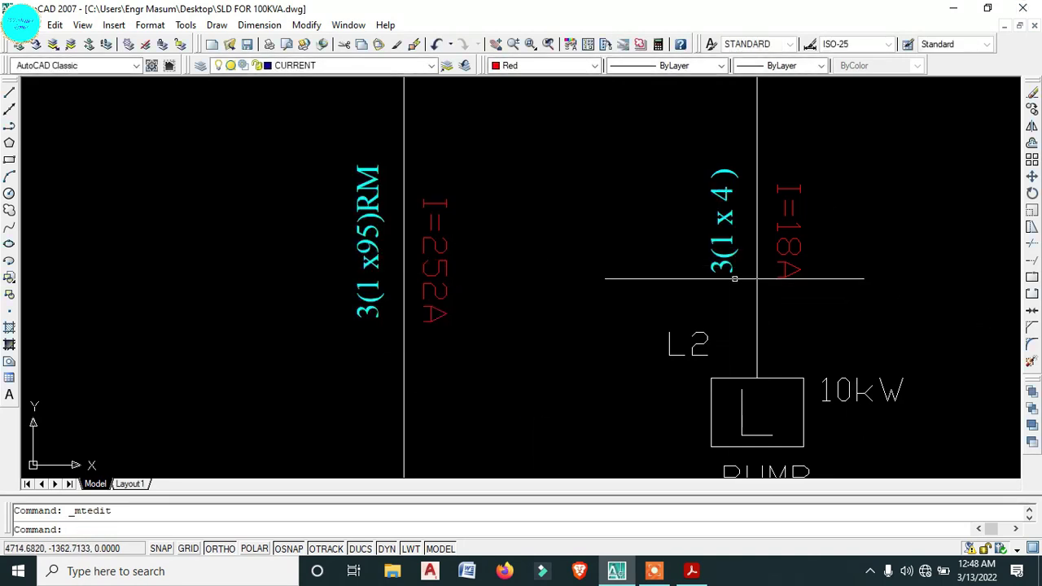
- Append RM to the L2 feeder's cable label
left_click(722, 269)
double_click(722, 268)
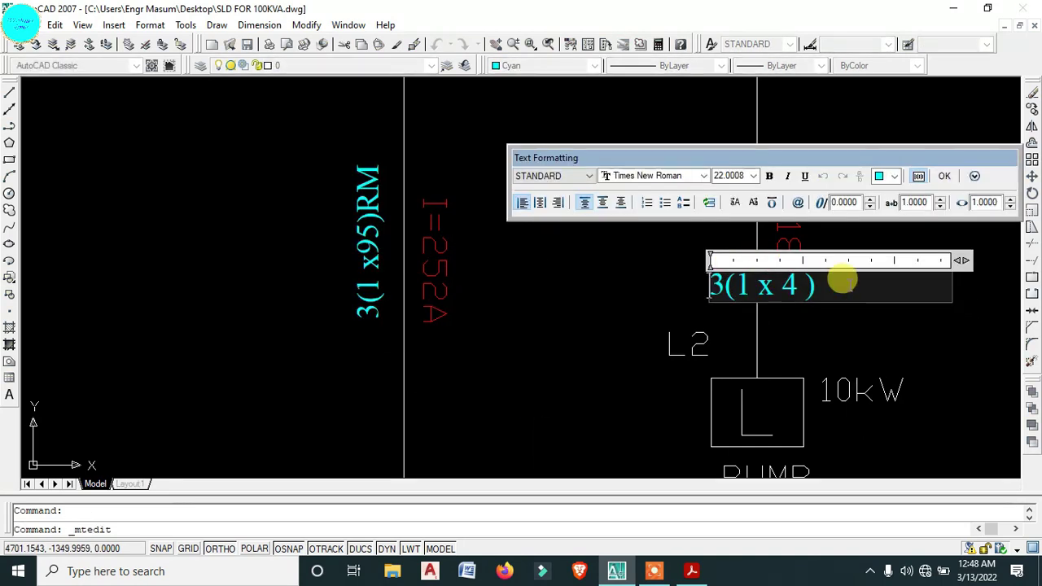
type("RM")
left_click(864, 324)
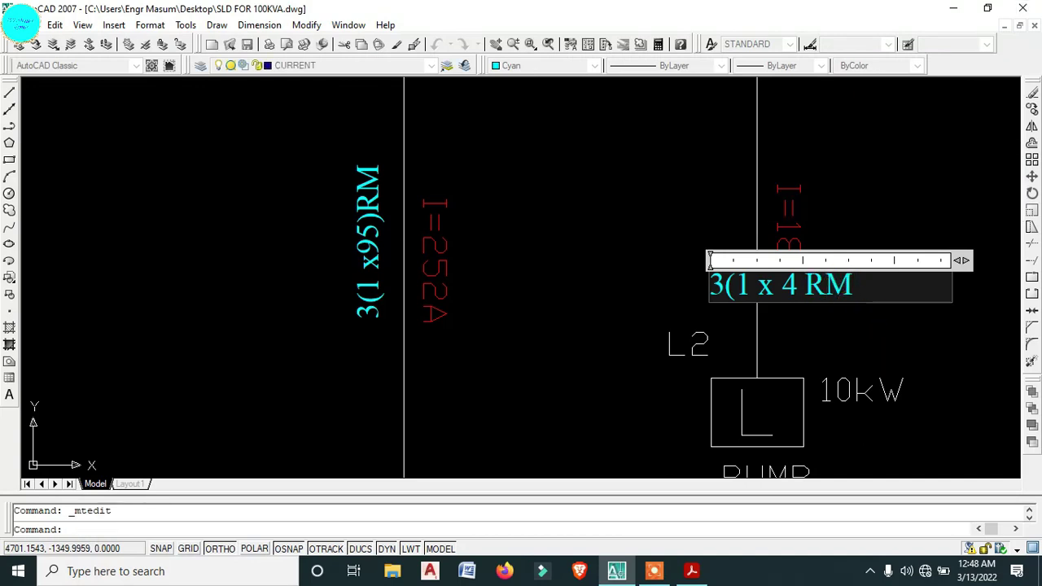
- Add RM to the L1 feeder's cable label, making it 3(1 x 4)RM
scroll(746, 348, "down", 3)
middle_click_drag(746, 349, 707, 349)
left_click(814, 309)
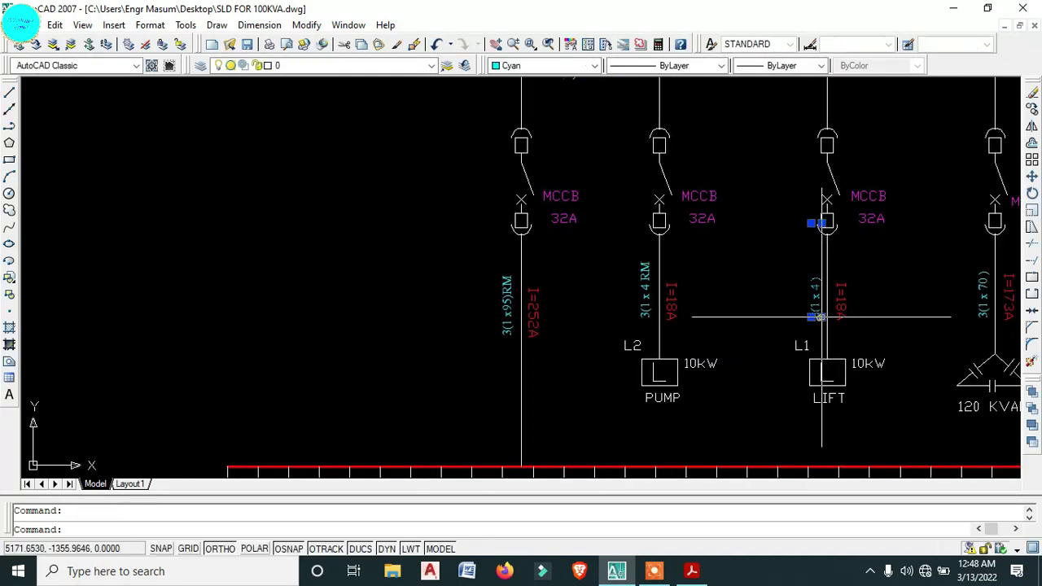
double_click(814, 309)
left_click(858, 325)
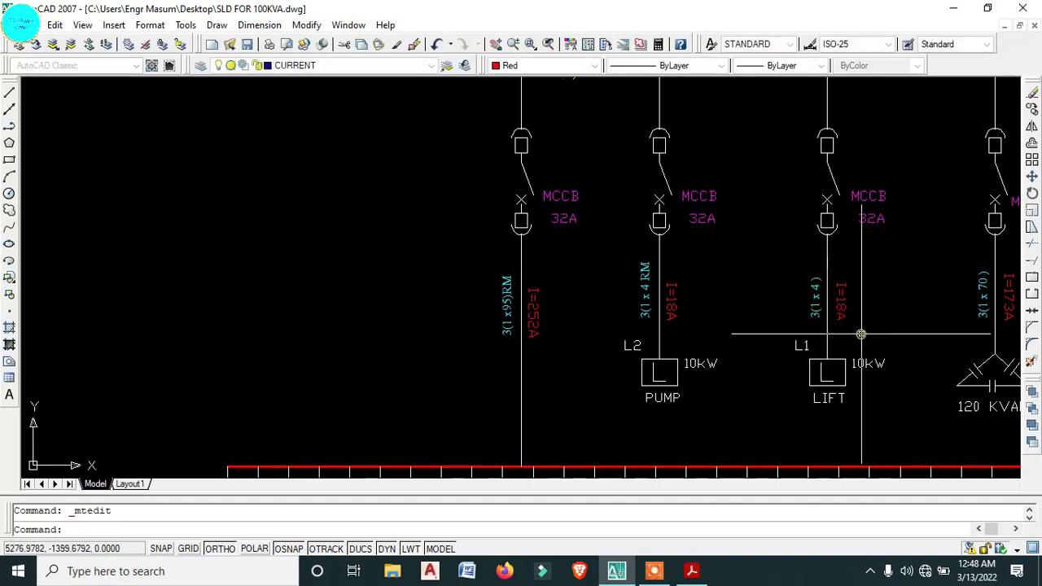
type("RM")
left_click(918, 346)
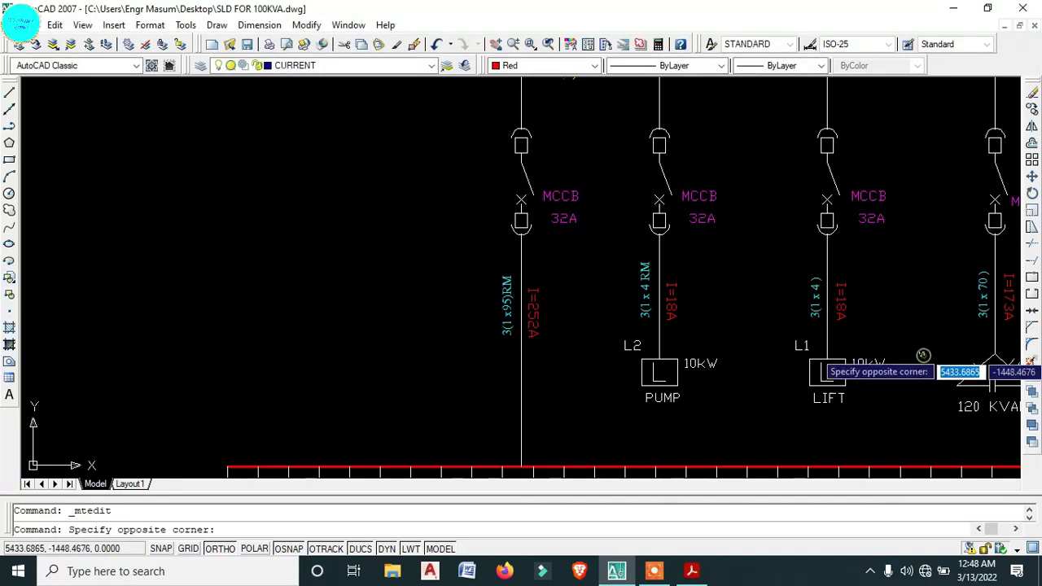
left_click(831, 319)
left_click(811, 310)
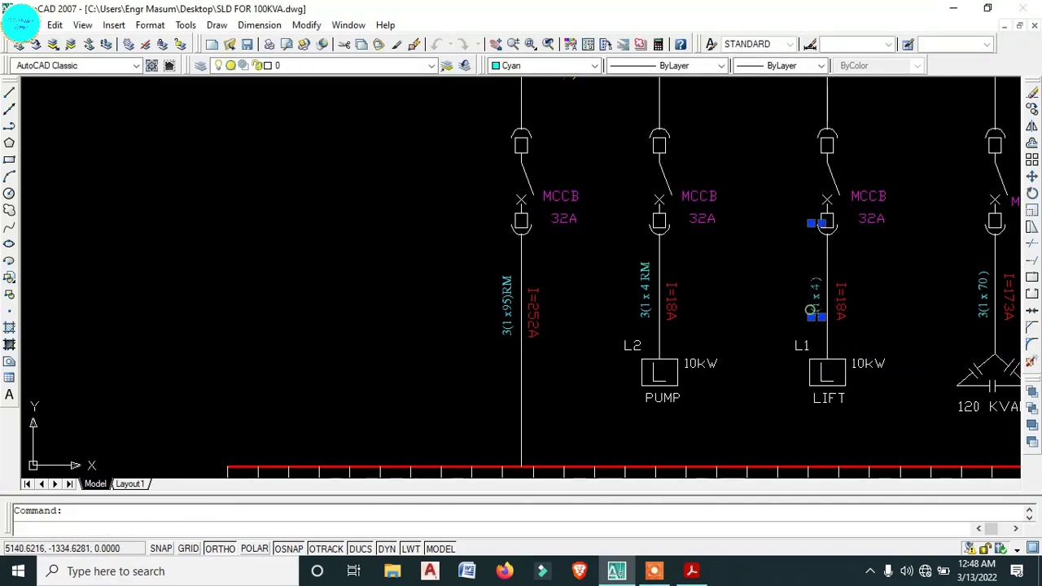
double_click(813, 308)
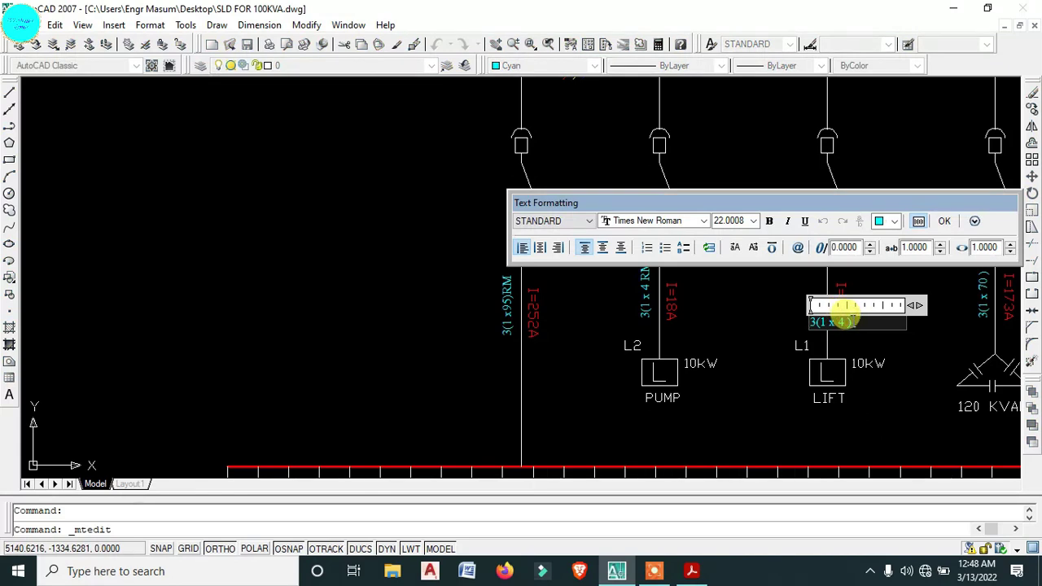
left_click(907, 356)
- Add RM to the capacitor feeder's label, making it 3(1 x 70)RM
middle_click_drag(906, 356, 735, 360)
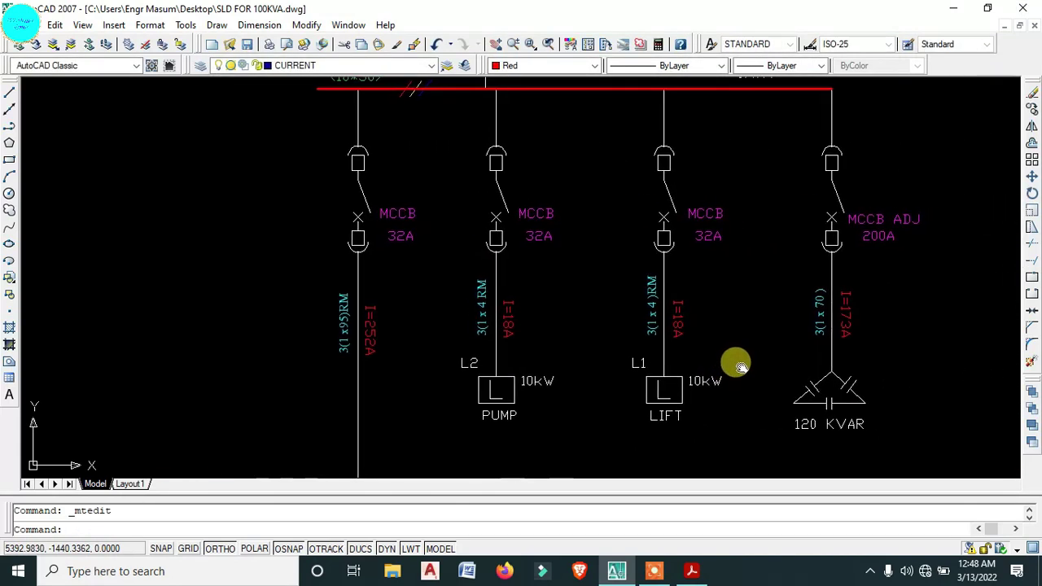
left_click(804, 334)
left_click(818, 327)
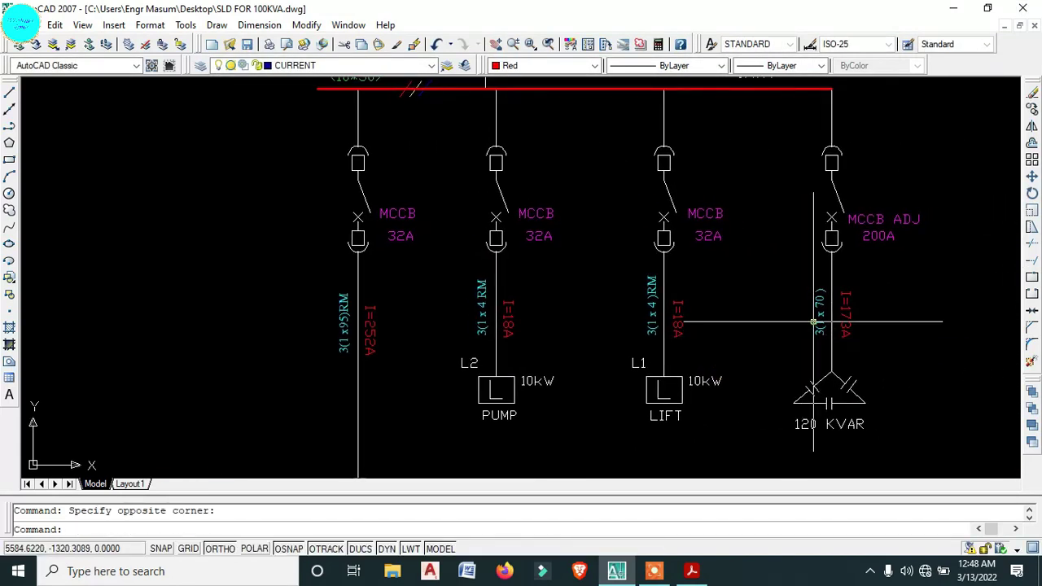
left_click(821, 327)
double_click(820, 326)
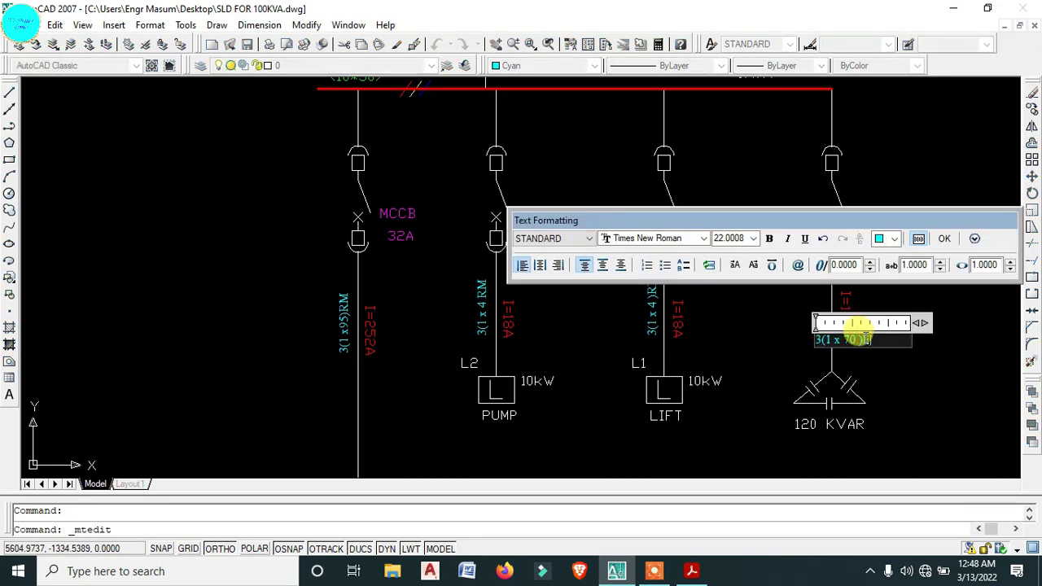
left_click(876, 368)
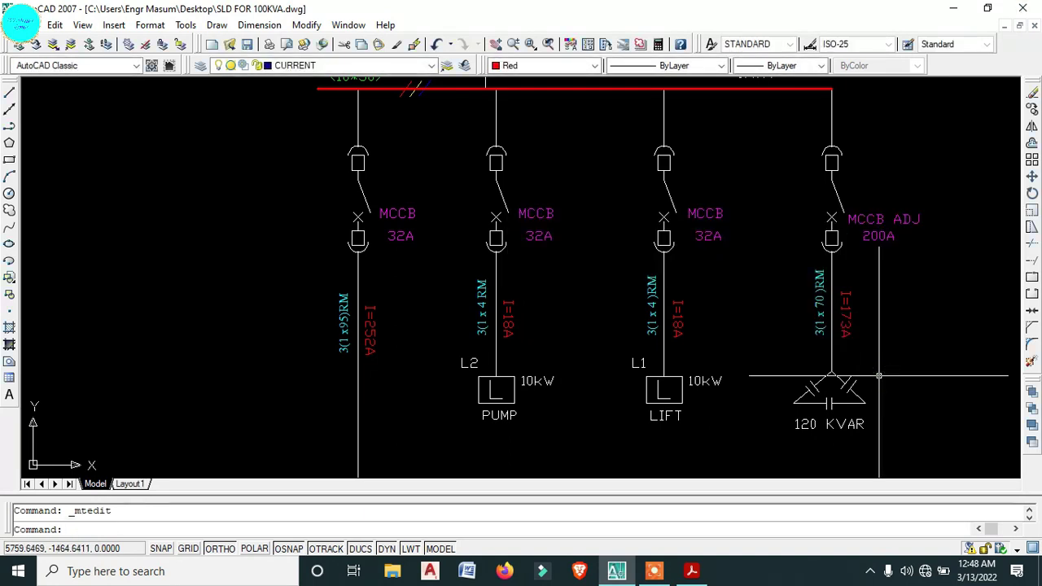
- Stretch the 0.4kV busbar's left end so it meets the feeder line
middle_click_drag(439, 143, 507, 241)
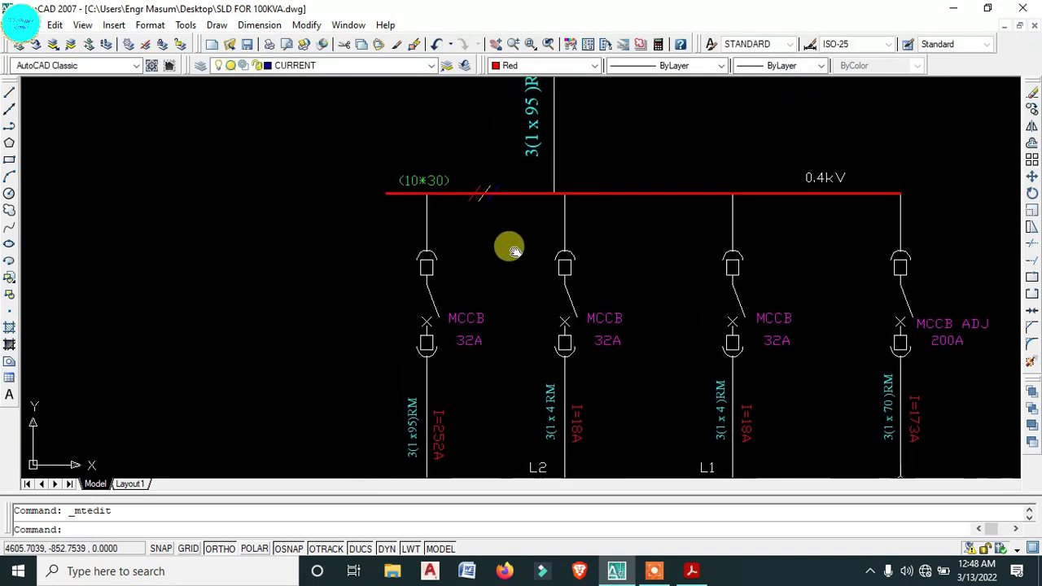
scroll(430, 191, "up", 3)
left_click(405, 193)
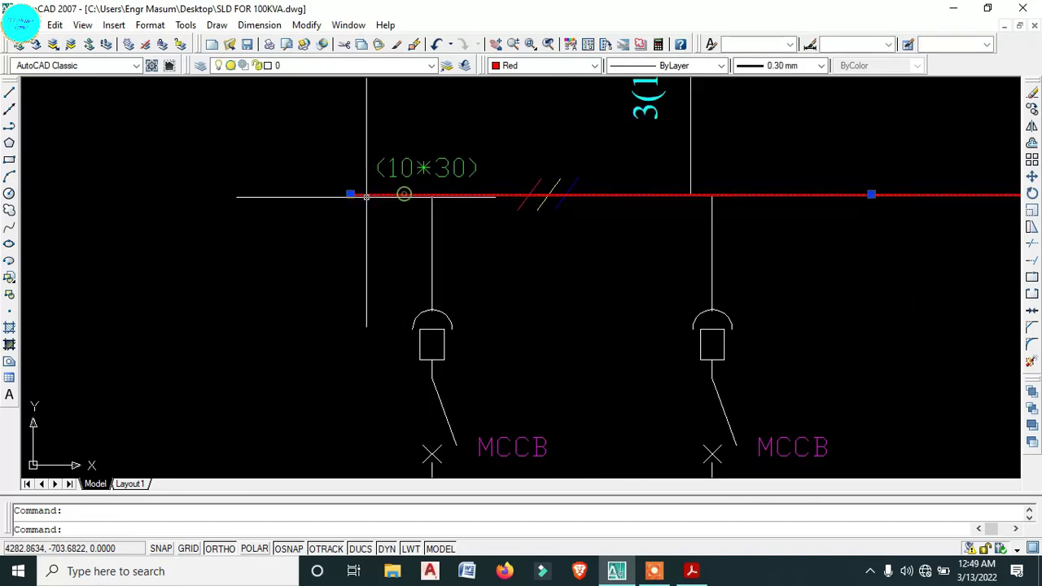
left_click(351, 194)
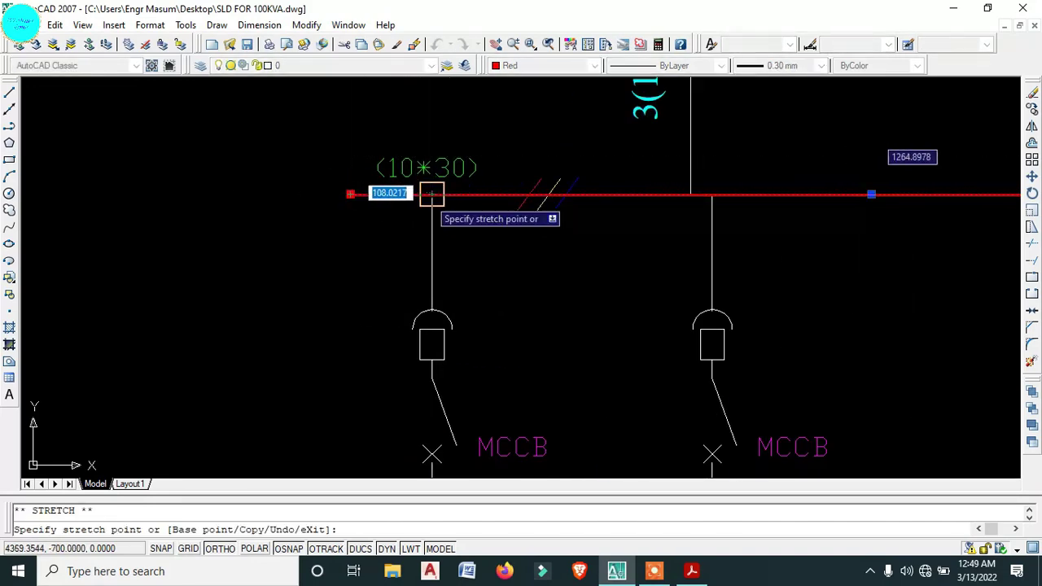
left_click(430, 193)
key("Escape")
- Move the (10*30) busbar size label slightly to a new spot
scroll(431, 196, "down", 4)
middle_click(287, 306)
middle_click(286, 306)
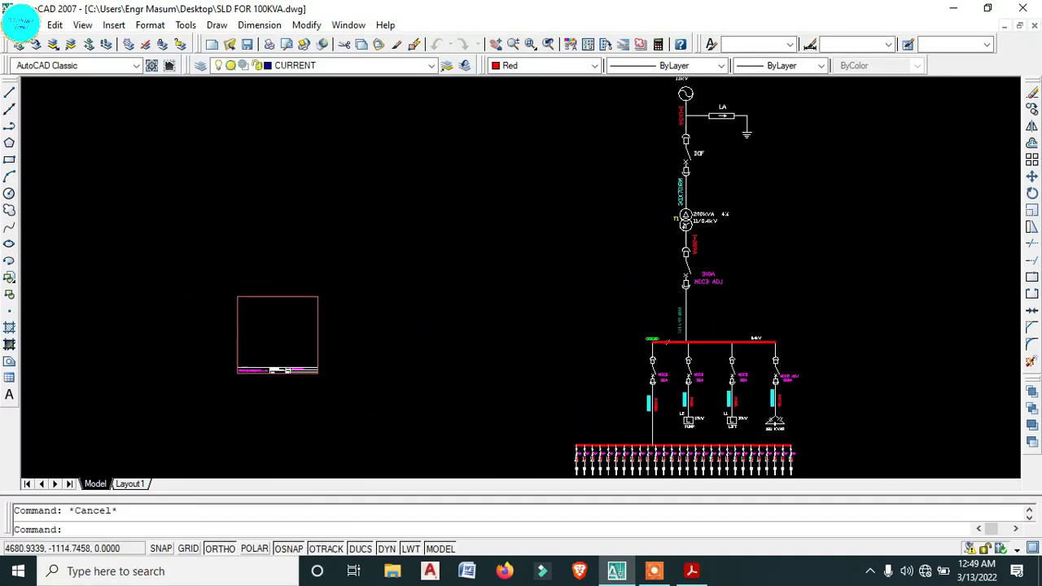
scroll(761, 404, "up", 8)
scroll(761, 403, "down", 6)
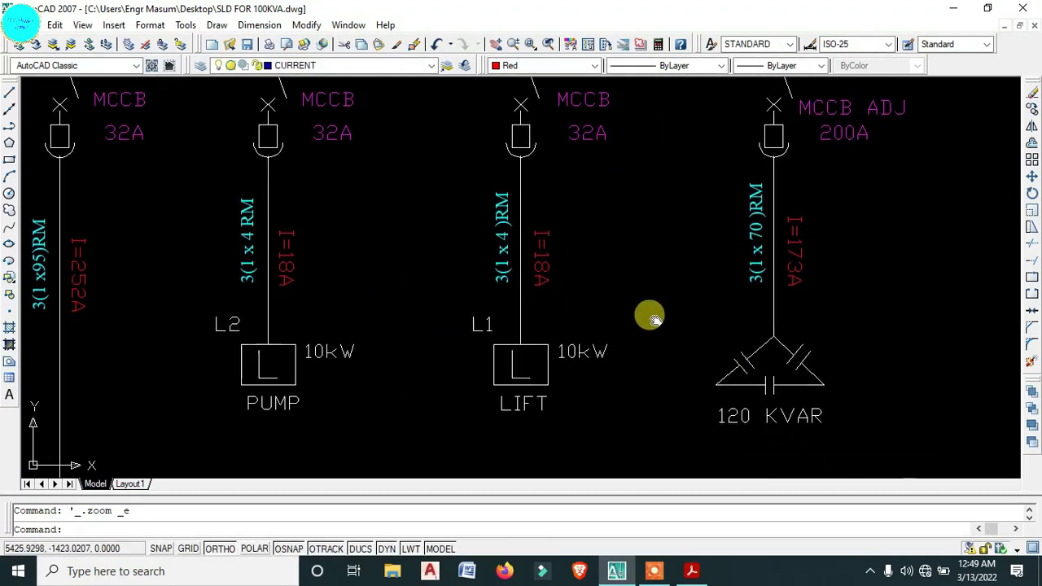
scroll(379, 155, "up", 5)
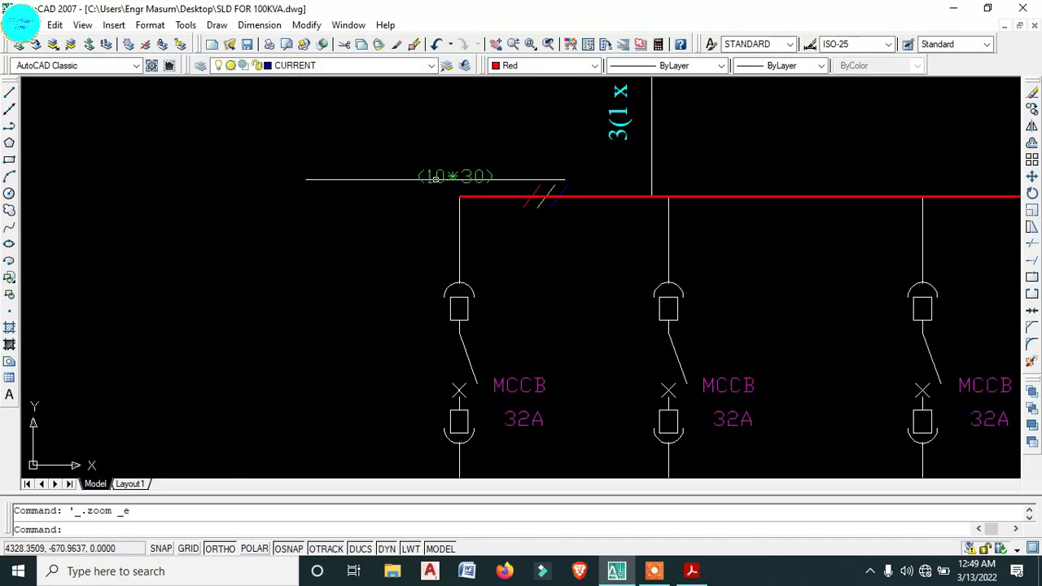
left_click(419, 179)
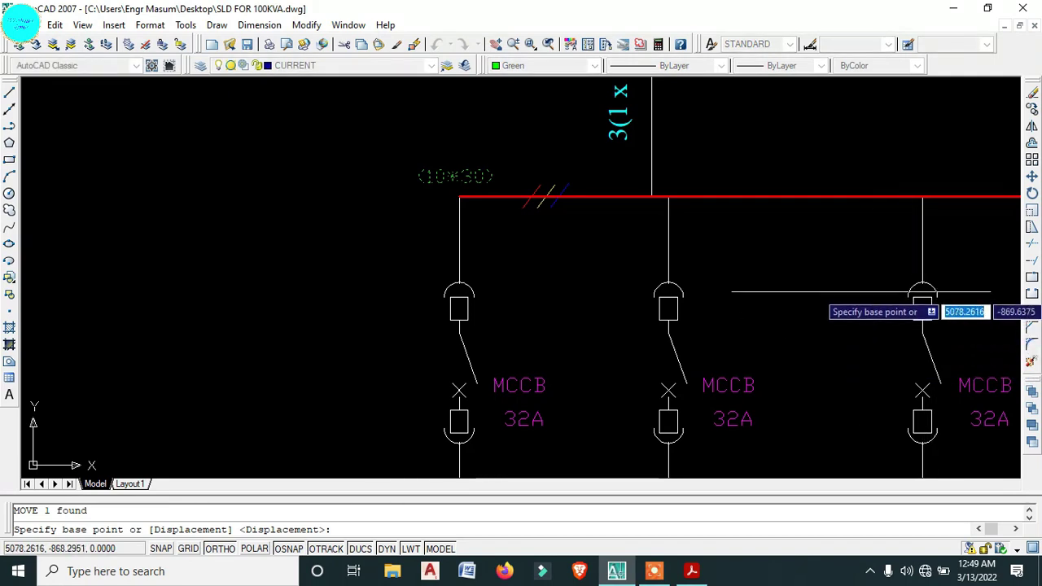
key("Escape")
left_click(433, 177)
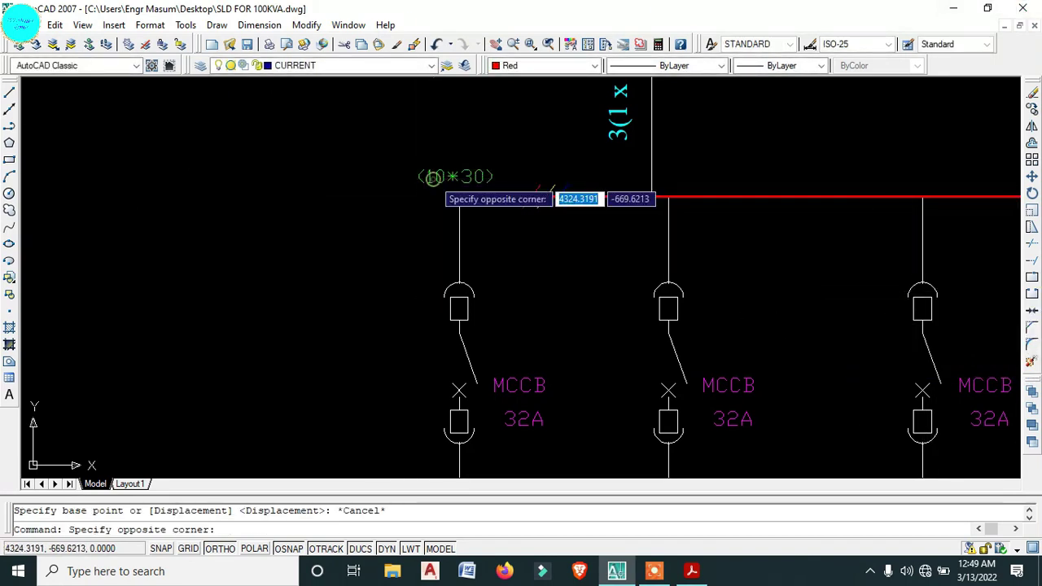
left_click(431, 177)
key("Escape")
left_click(467, 174)
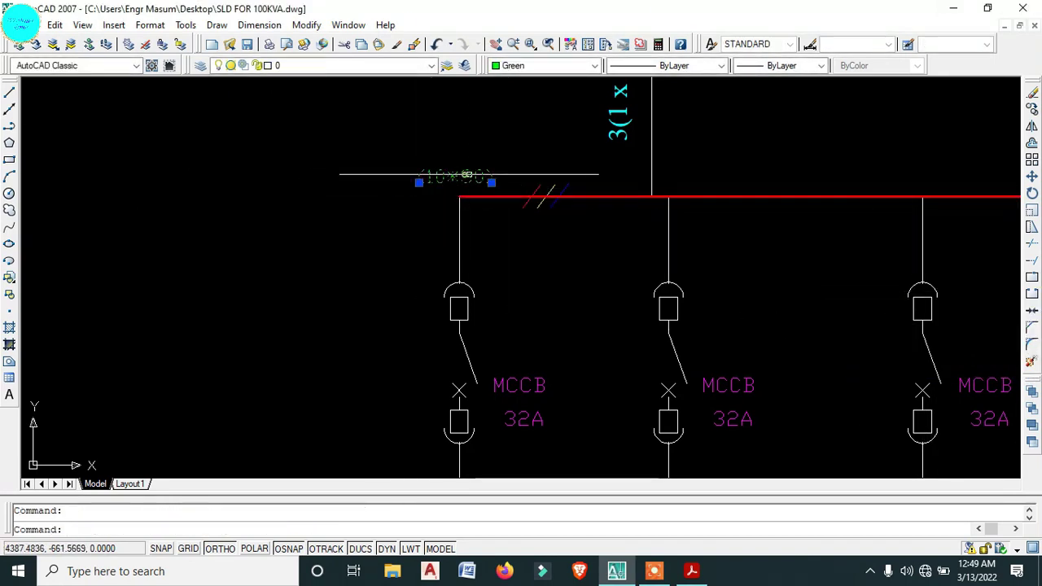
key("m")
key("Return")
left_click(322, 162)
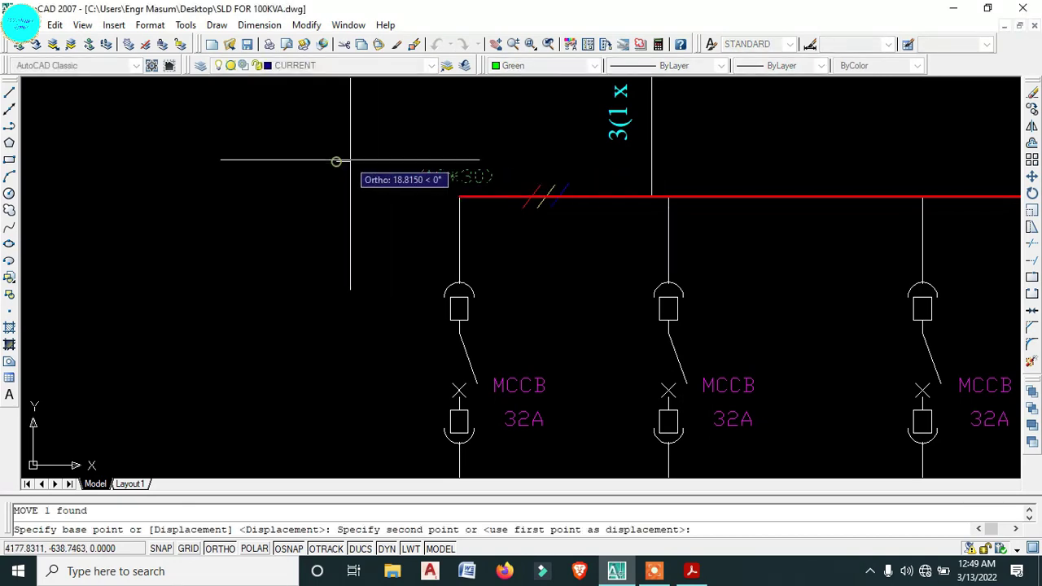
left_click(365, 159)
- Copy the (10*30) label above the left end of the lower distribution busbar
scroll(371, 195, "down", 5)
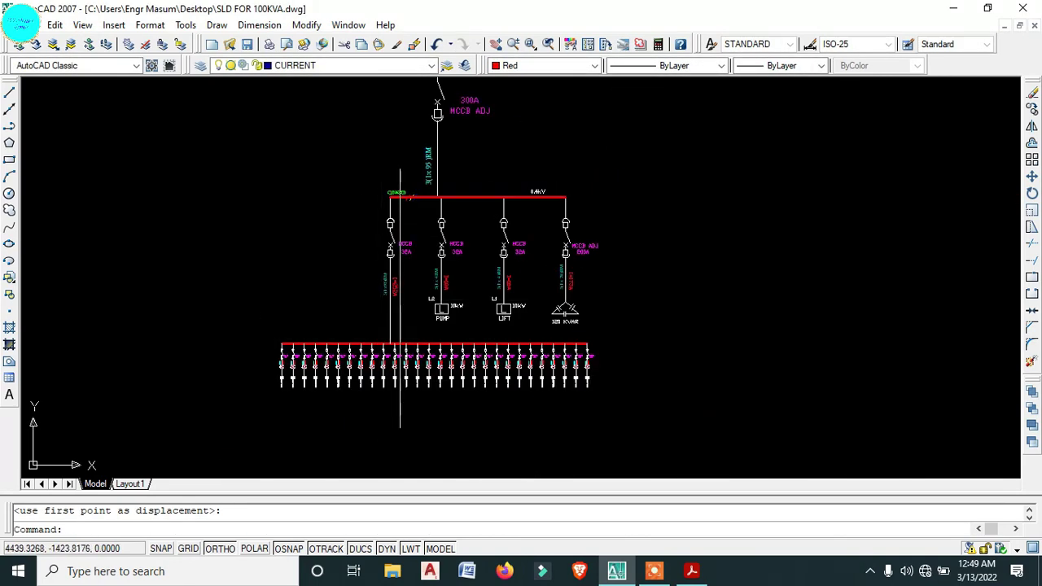
scroll(401, 165, "up", 3)
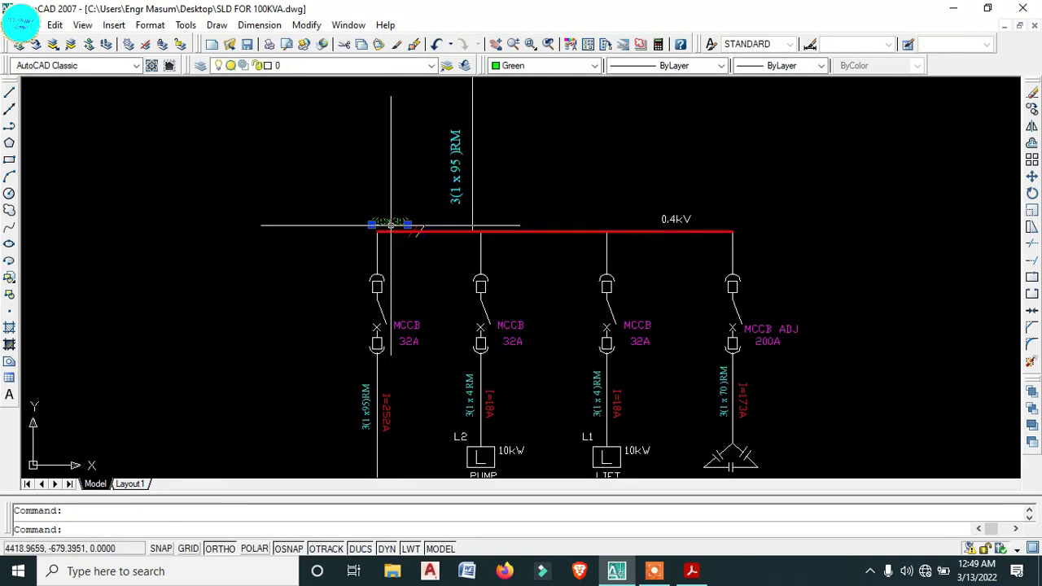
type("co")
key("Return")
scroll(391, 225, "up", 6)
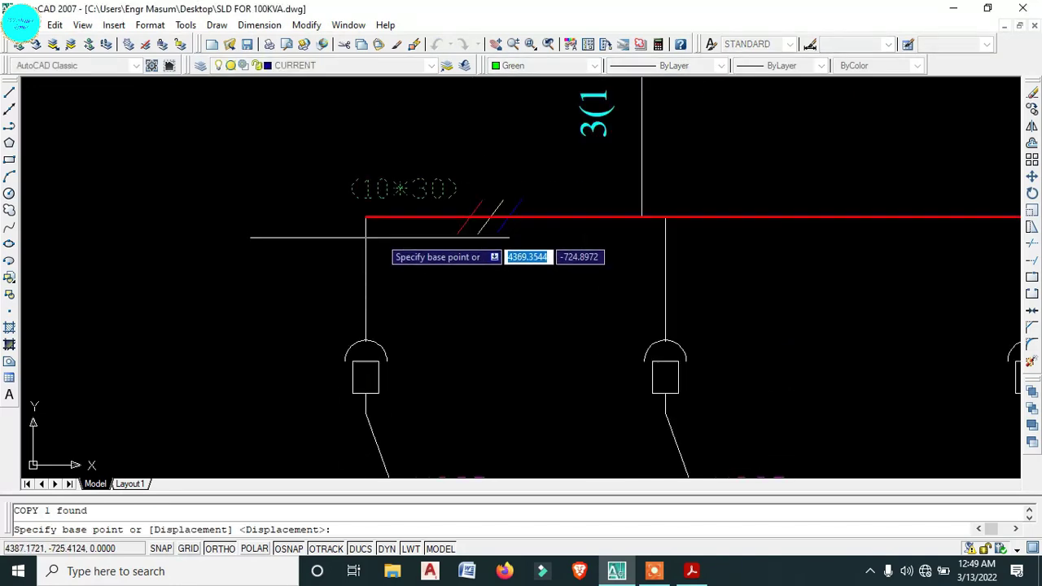
left_click(360, 207)
scroll(366, 209, "down", 5)
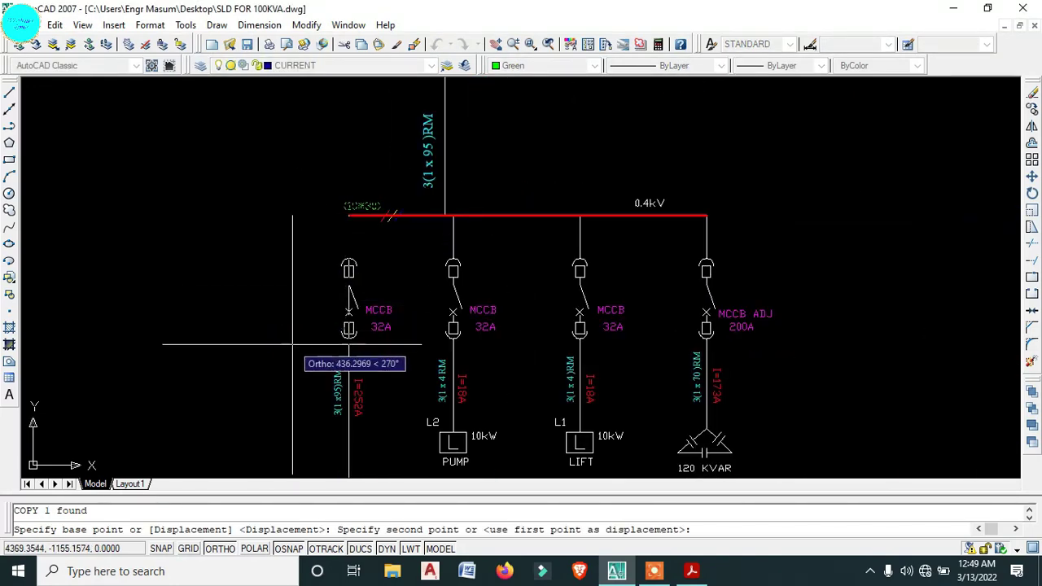
middle_click_drag(286, 277, 342, 175)
scroll(191, 342, "up", 4)
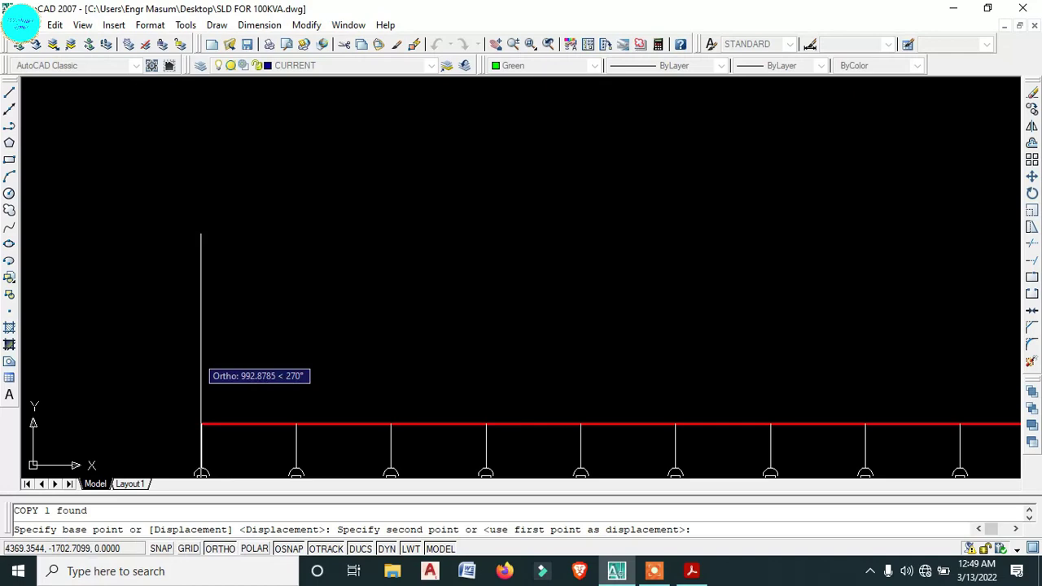
left_click(390, 424)
key("Escape")
scroll(413, 407, "down", 4)
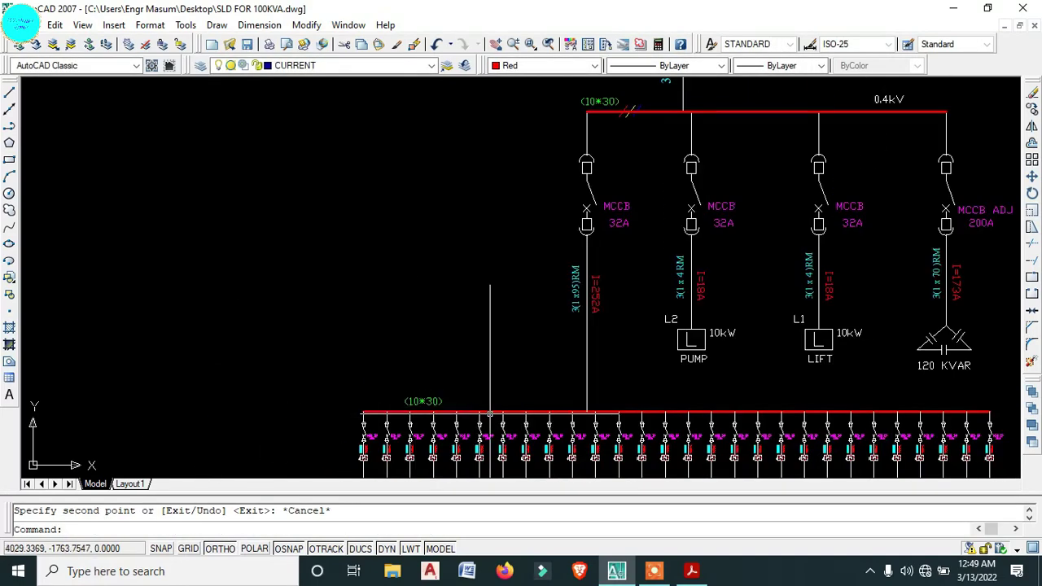
scroll(423, 324, "down", 3)
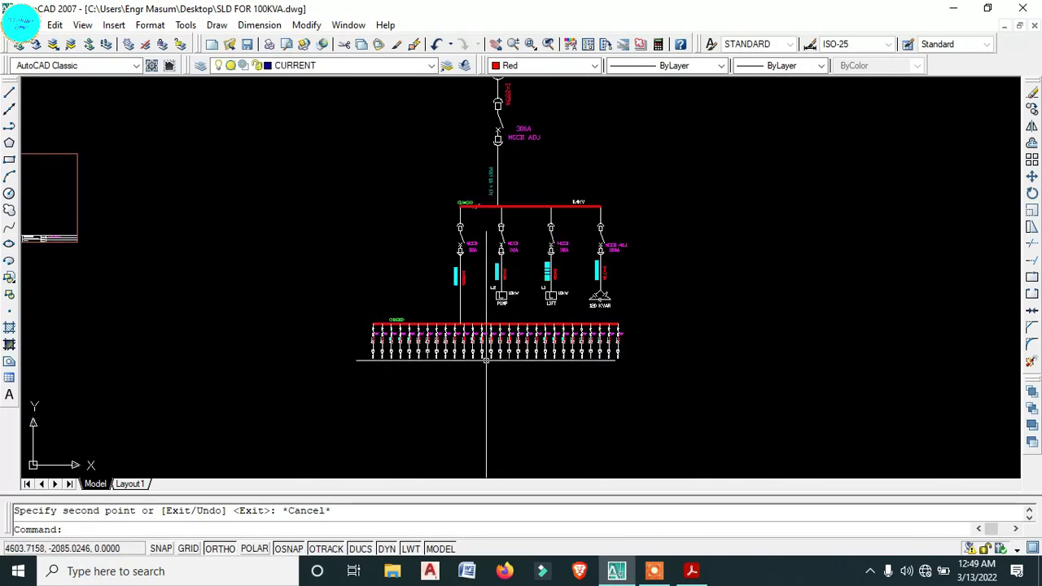
- Raise the 3(1 x 95)RM cable label higher along the supply line
scroll(496, 244, "up", 3)
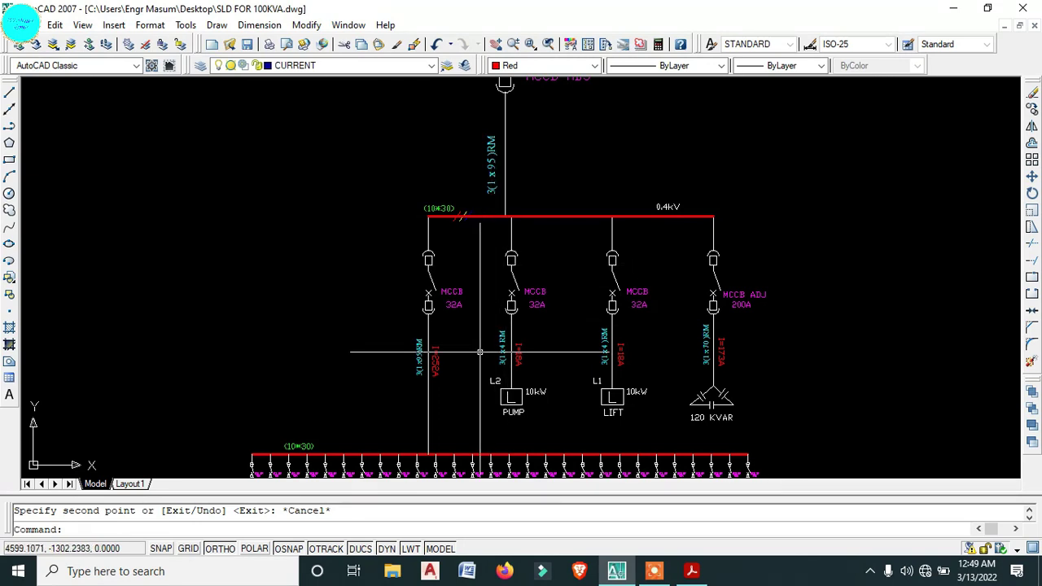
scroll(480, 351, "down", 3)
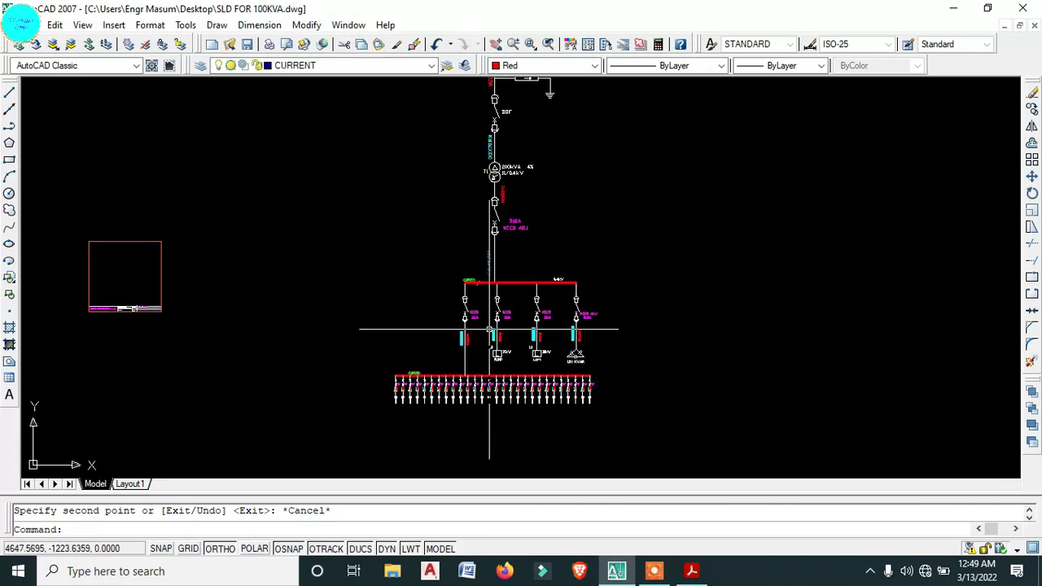
middle_click_drag(500, 293, 499, 407)
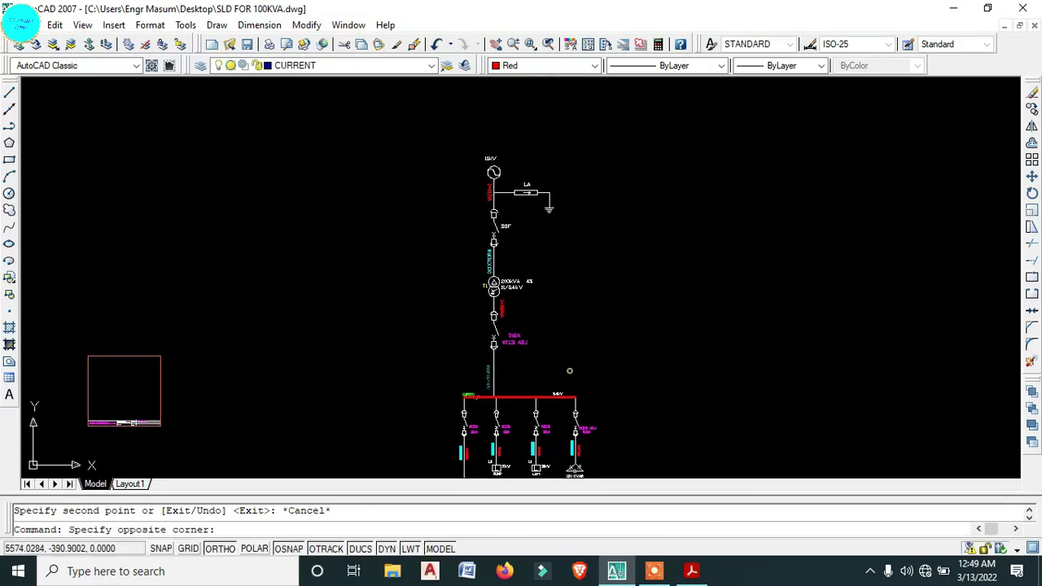
left_click(439, 157)
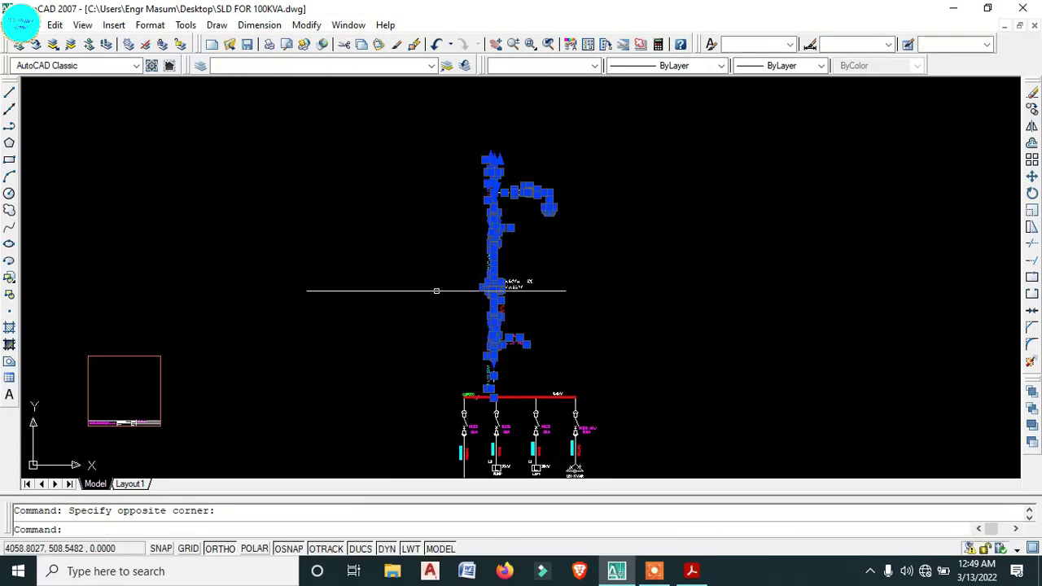
type("m")
key("Return")
scroll(440, 329, "up", 6)
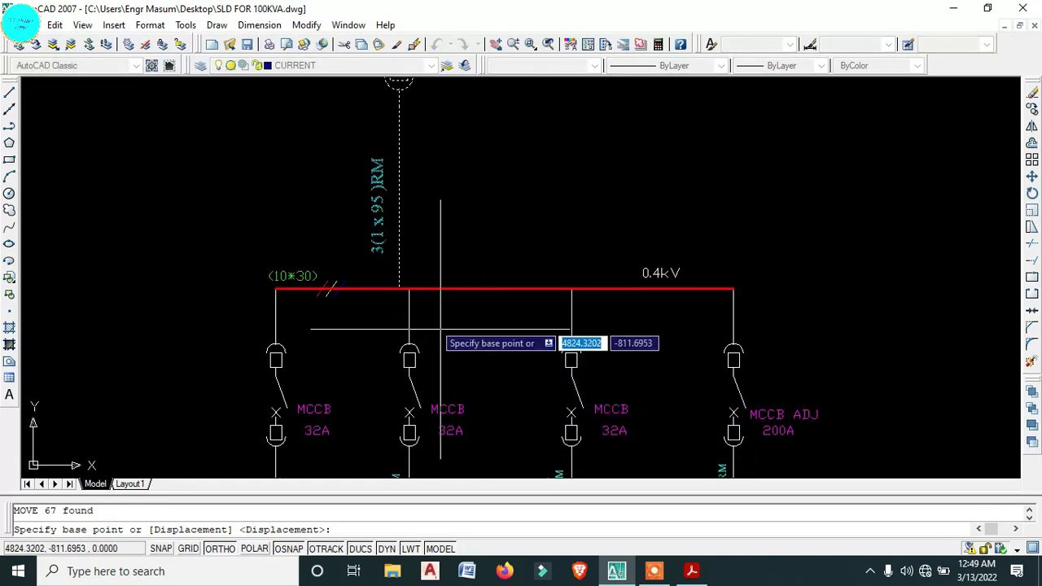
left_click(399, 289)
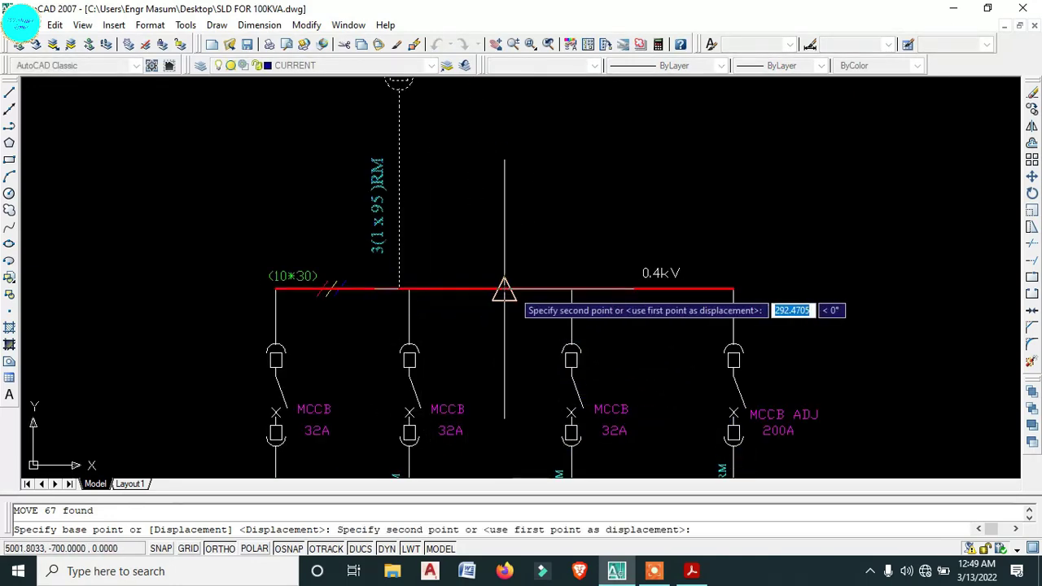
key("Escape")
scroll(470, 250, "down", 6)
scroll(471, 249, "up", 8)
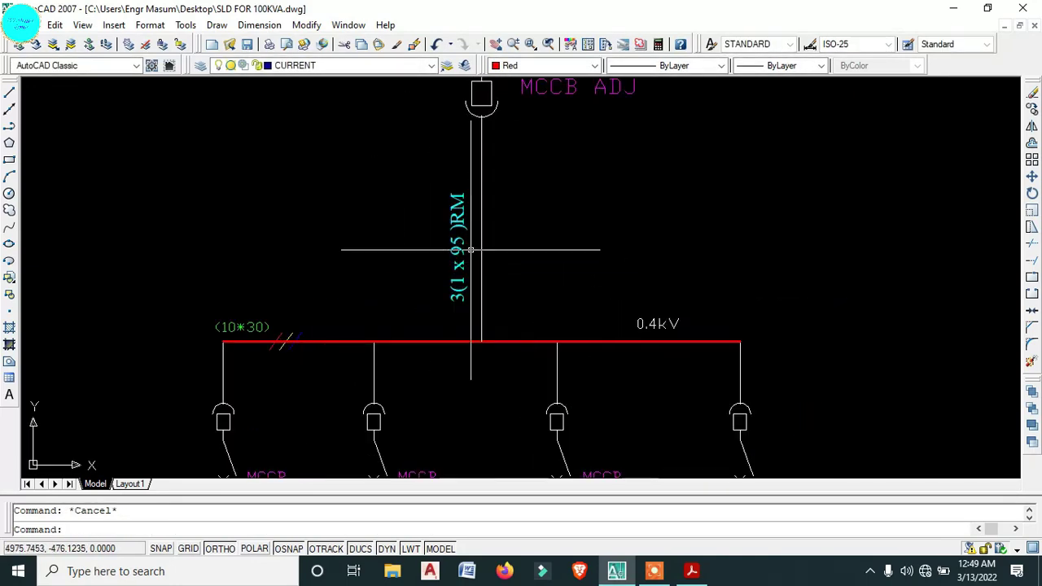
type("m")
key("Return")
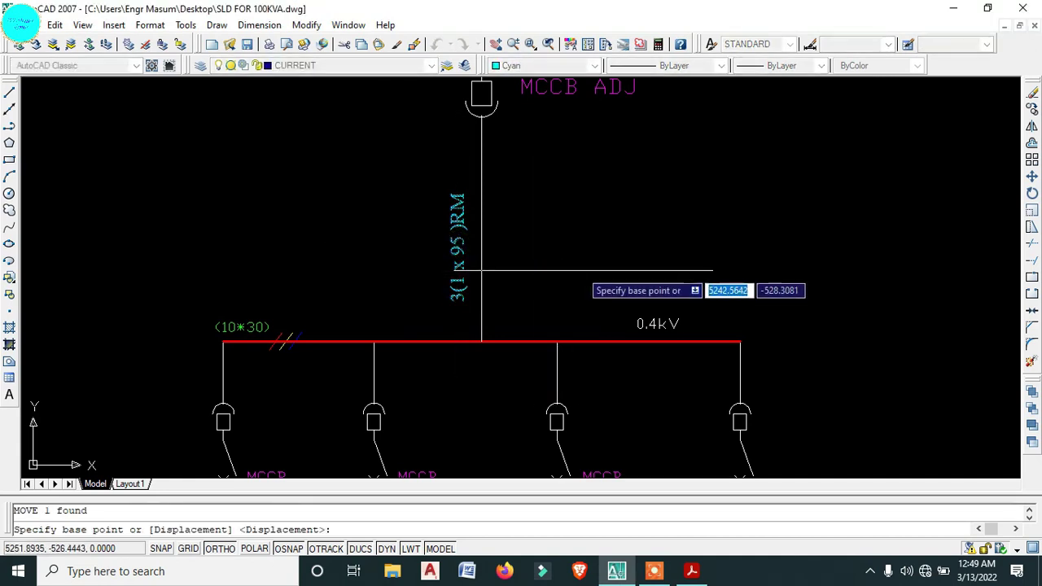
left_click(590, 270)
left_click(590, 208)
- Shorten the incoming cable line so its bottom ends at the 0.4kV busbar
left_click(481, 296)
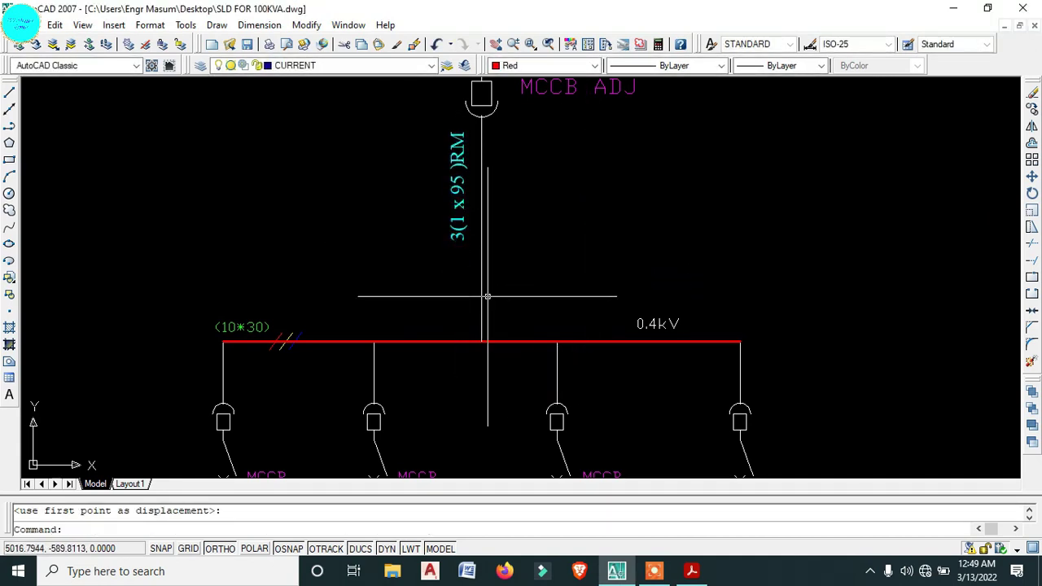
left_click(481, 341)
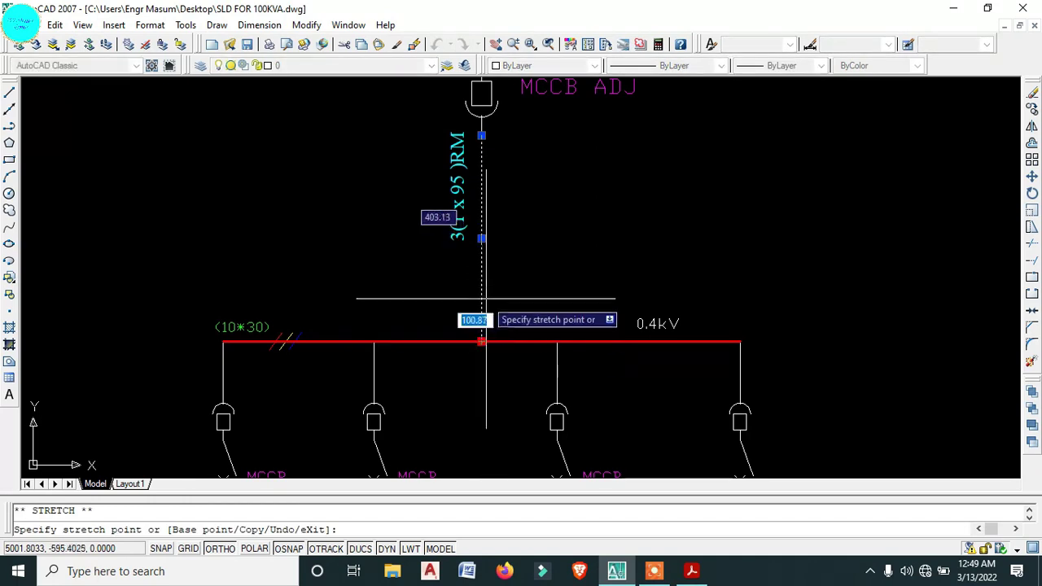
left_click(481, 273)
key("Escape")
scroll(553, 271, "down", 5)
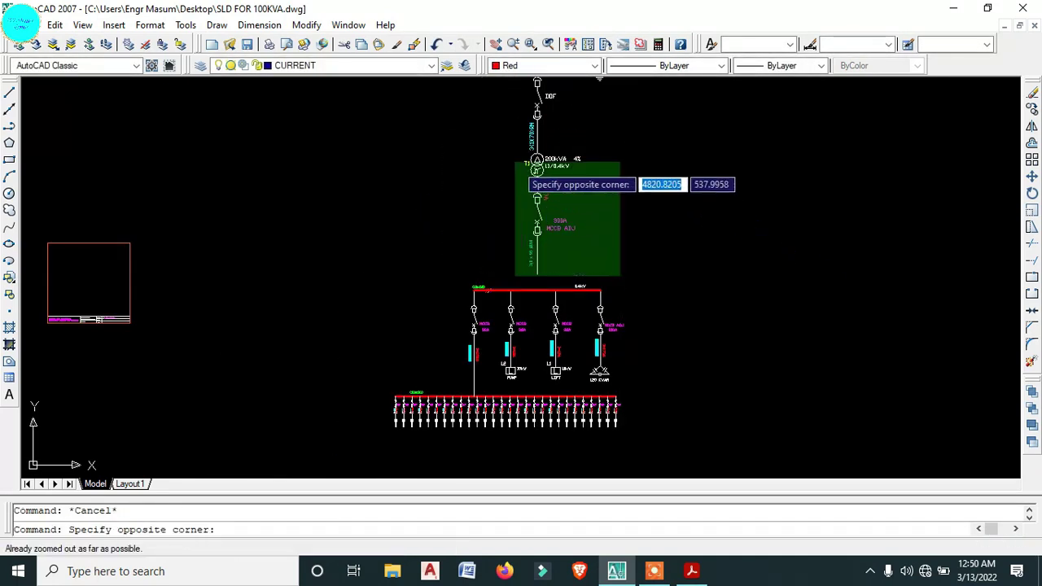
- Move the selected upstream chain down so its cable end lands on the busbar midpoint
middle_click_drag(484, 127, 485, 218)
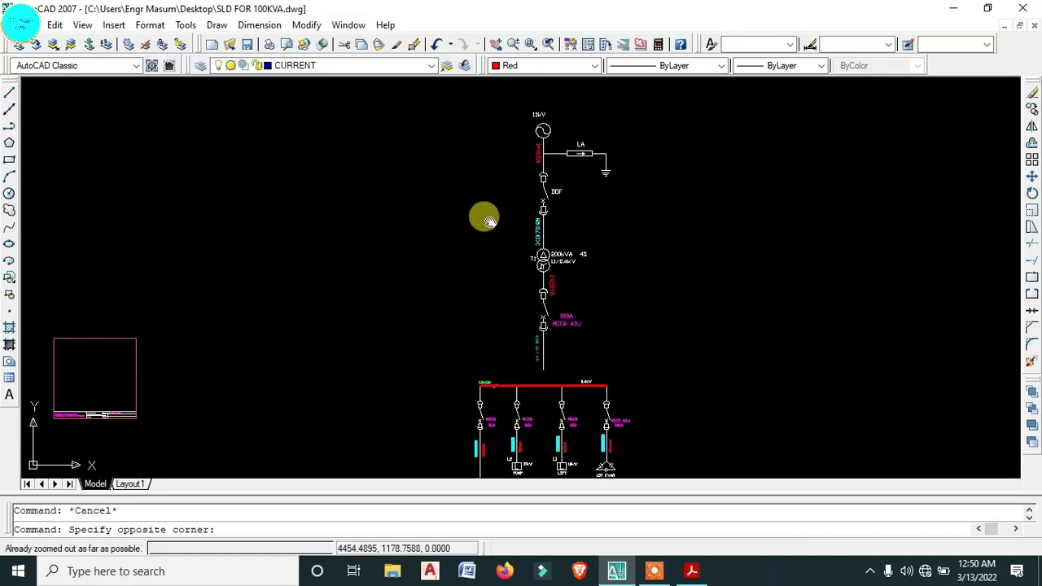
left_click(486, 129)
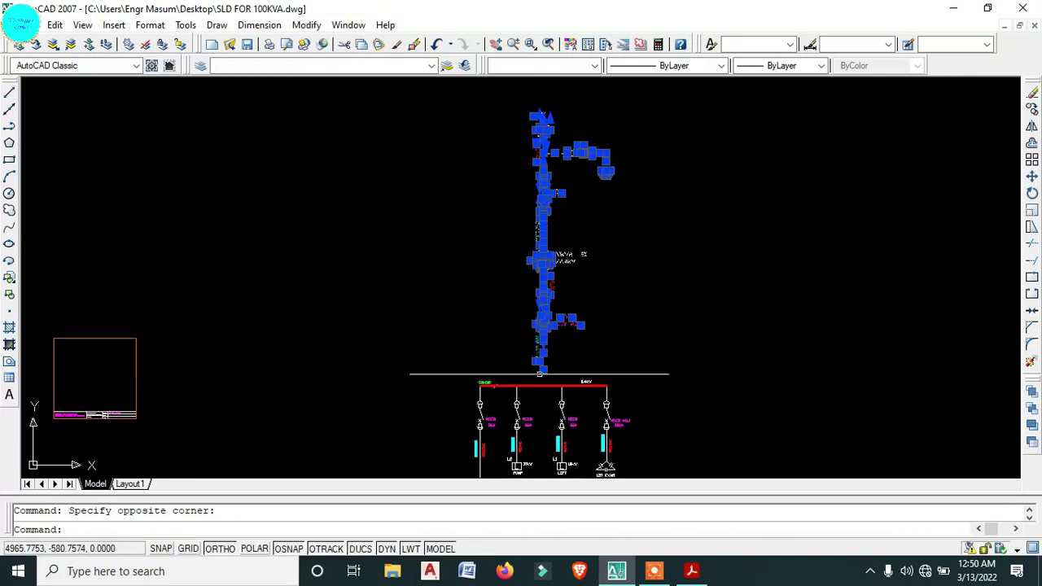
type("m")
key("Return")
scroll(546, 407, "up", 5)
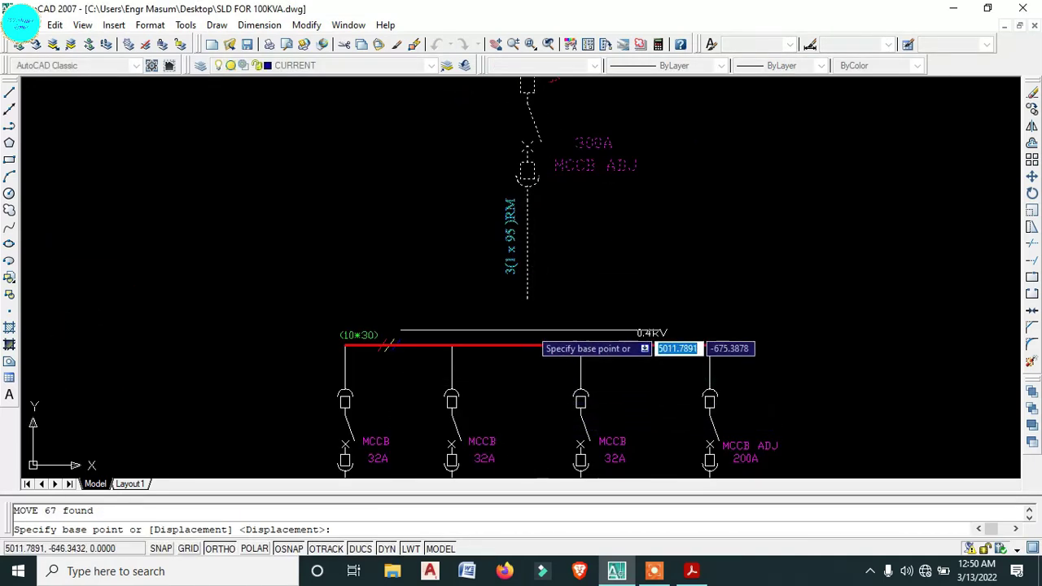
left_click(526, 298)
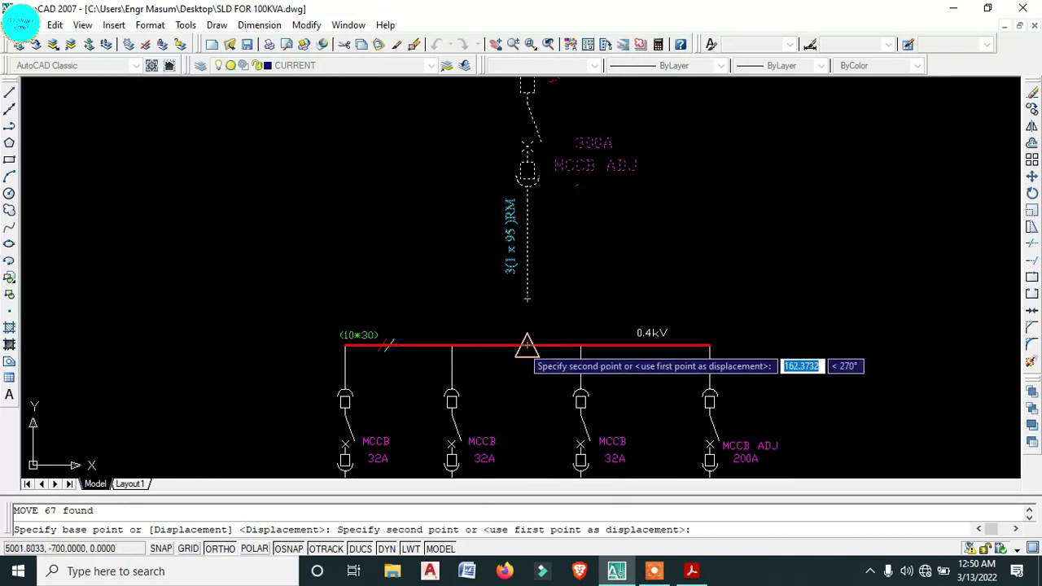
left_click(526, 346)
scroll(546, 353, "down", 3)
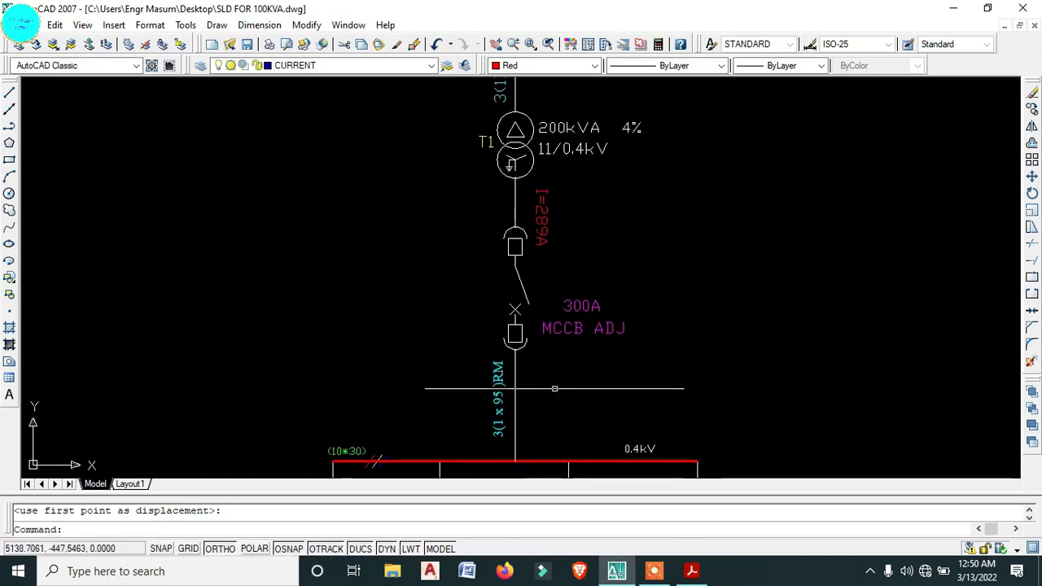
middle_click_drag(529, 249, 530, 340)
- Move the LA, resistor and earth branch lower down the 11kV feed line
middle_click_drag(578, 300, 578, 381)
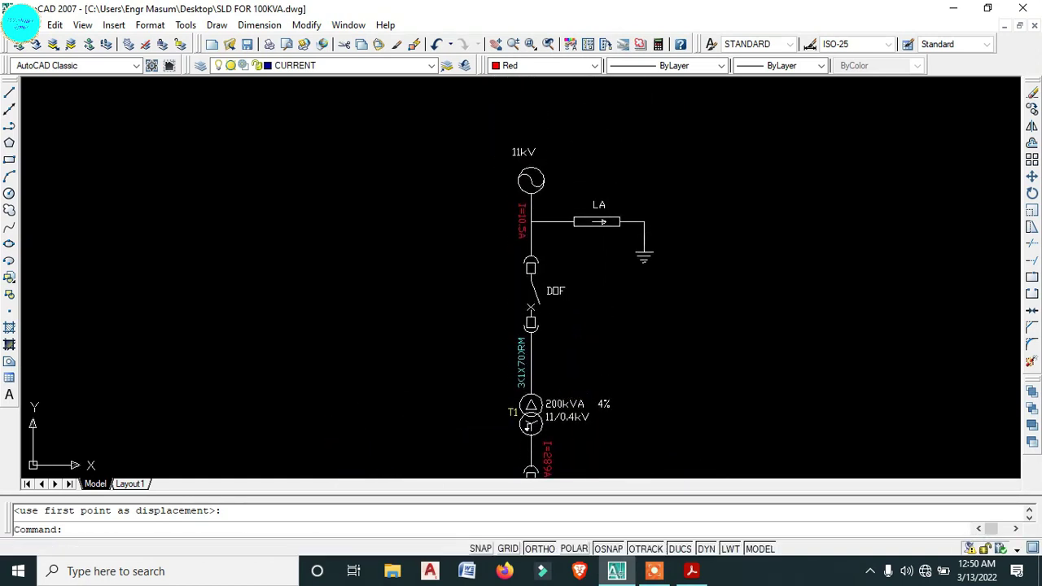
scroll(620, 282, "up", 3)
scroll(620, 282, "down", 1)
left_click(792, 287)
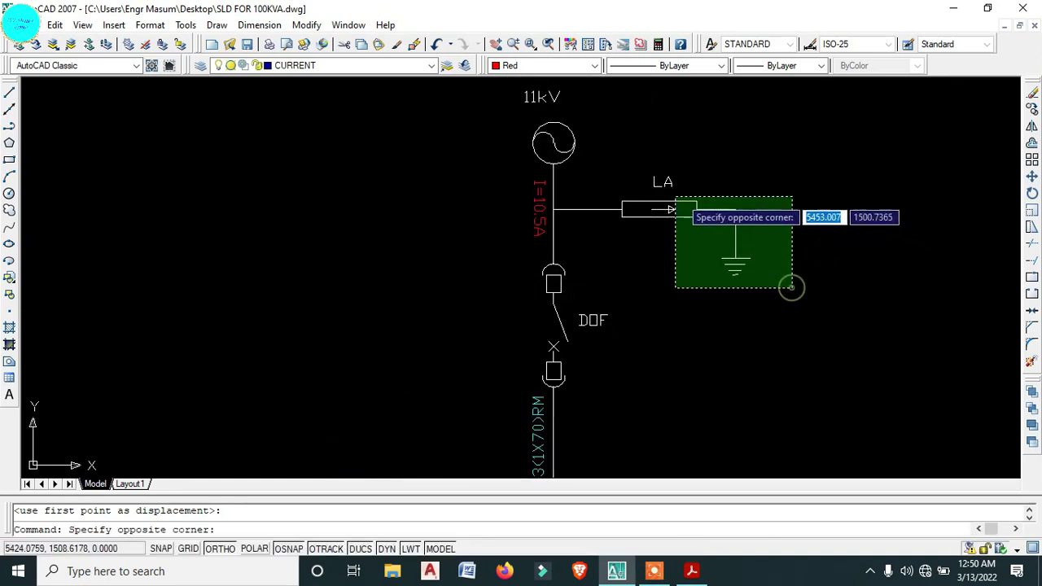
left_click(604, 161)
type("m")
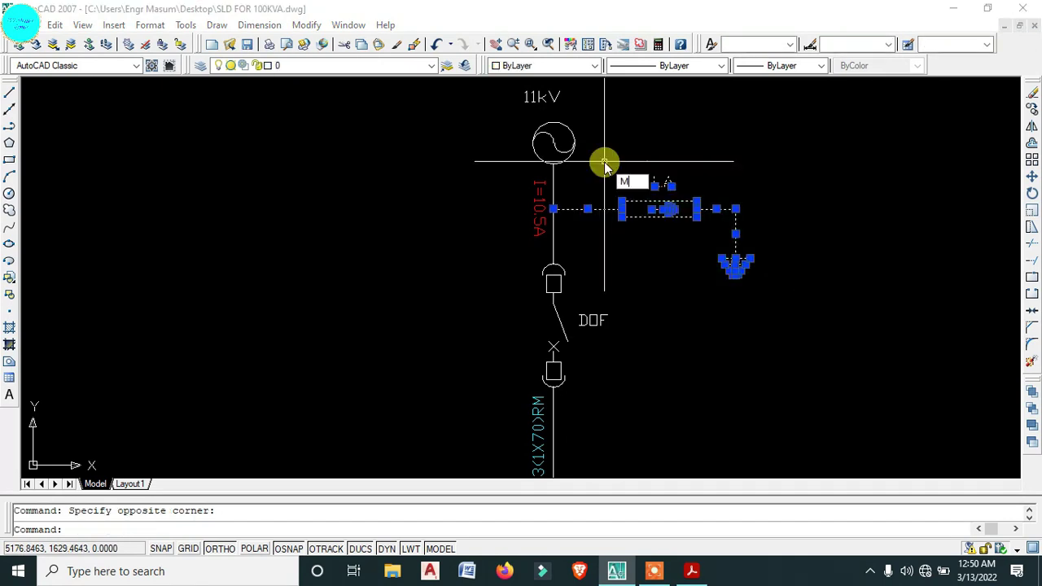
key("Return")
scroll(554, 223, "up", 4)
left_click(562, 177)
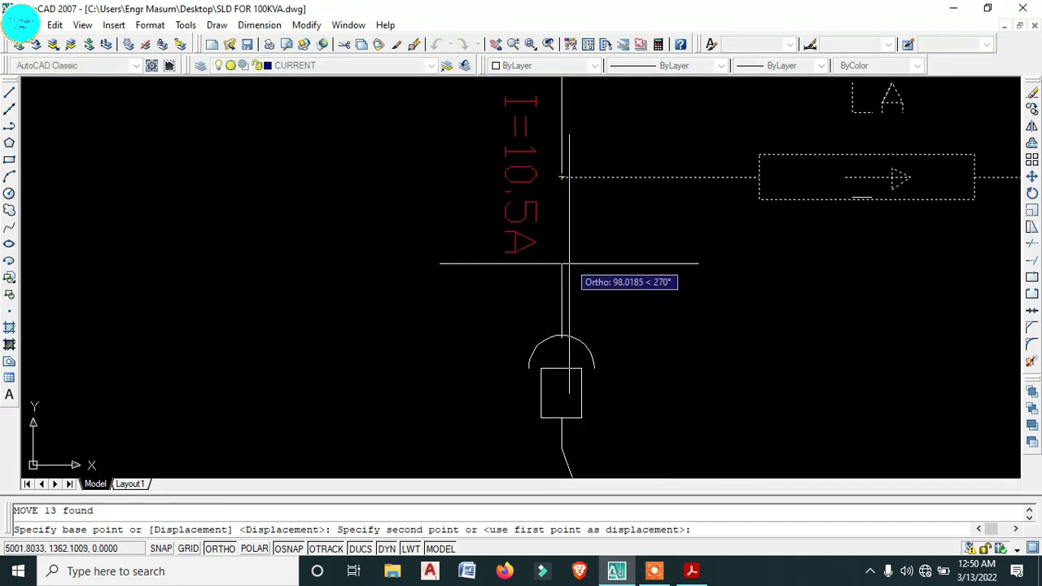
left_click(563, 274)
middle_click_drag(566, 247, 566, 272)
scroll(565, 273, "down", 3)
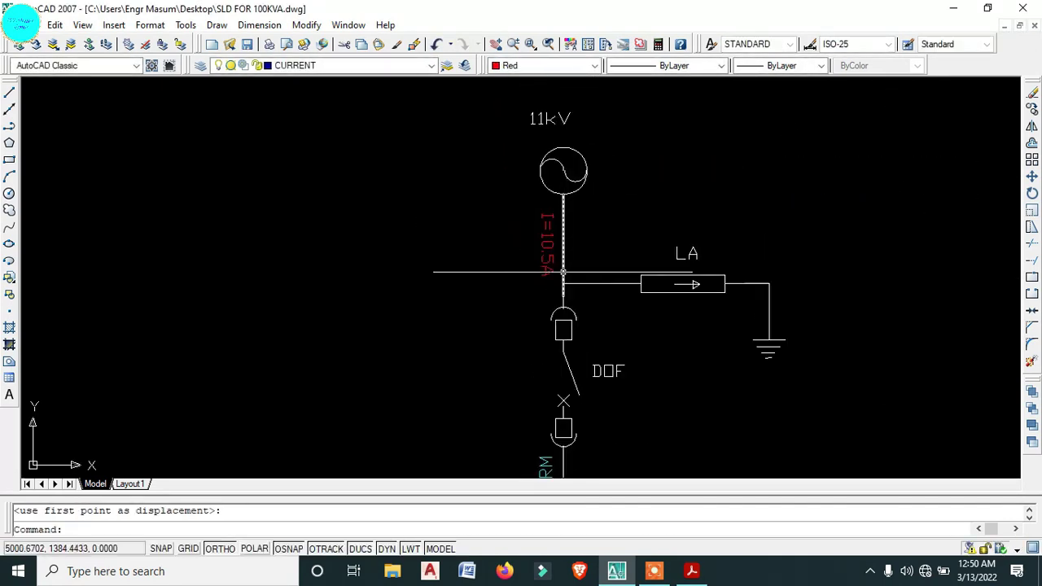
- Reposition the red I=10.5A label beside the line, just above the LA junction
type("m")
key("Return")
left_click(507, 261)
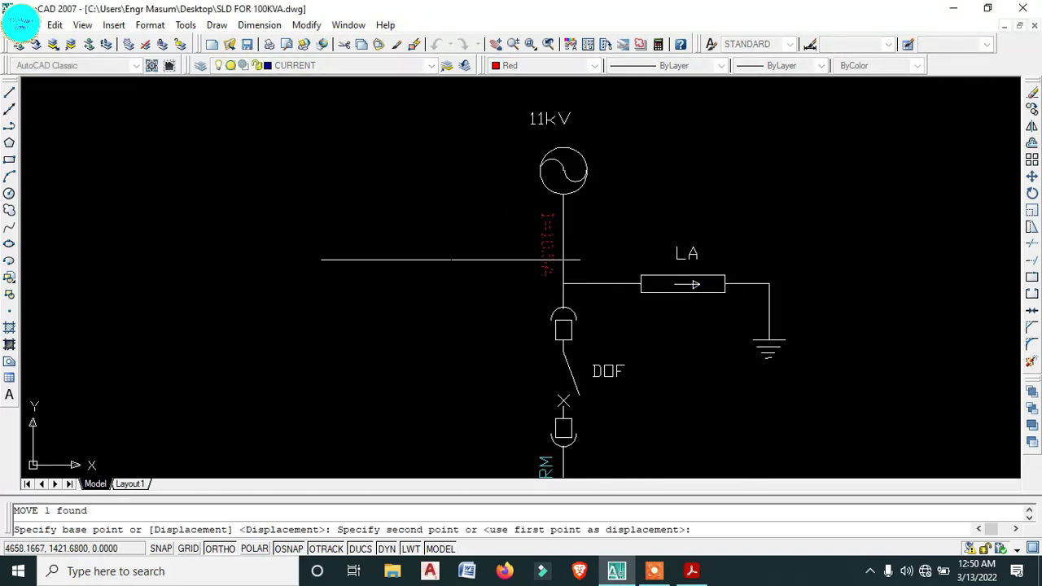
left_click(454, 294)
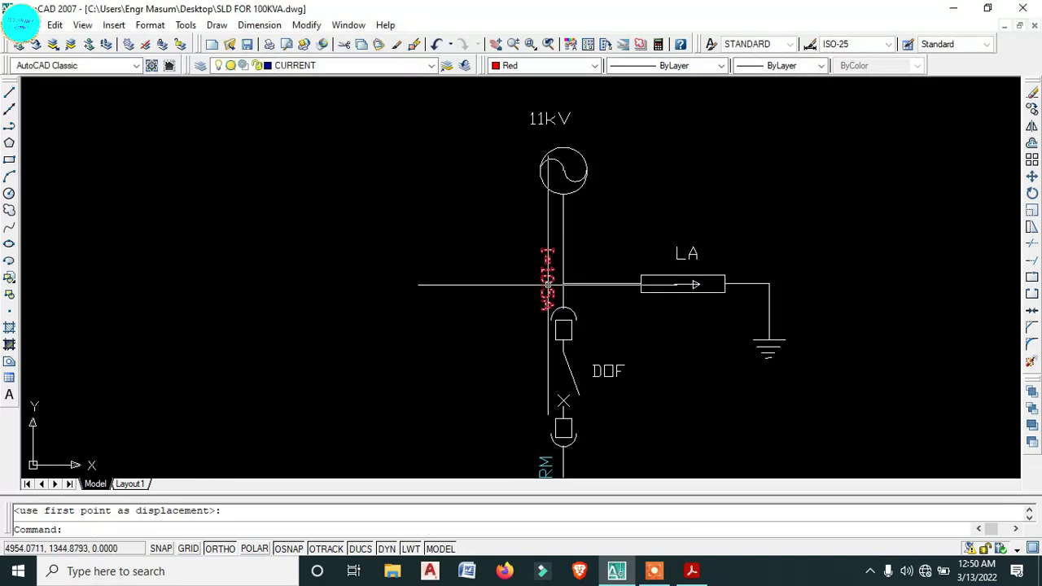
left_click(453, 278)
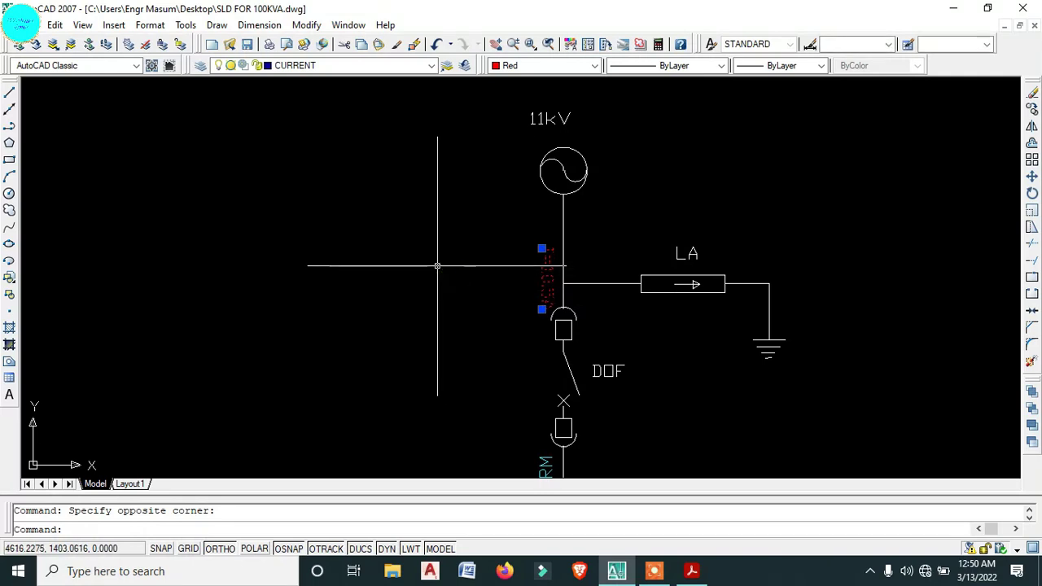
type("m")
key("Return")
left_click(437, 272)
left_click(437, 257)
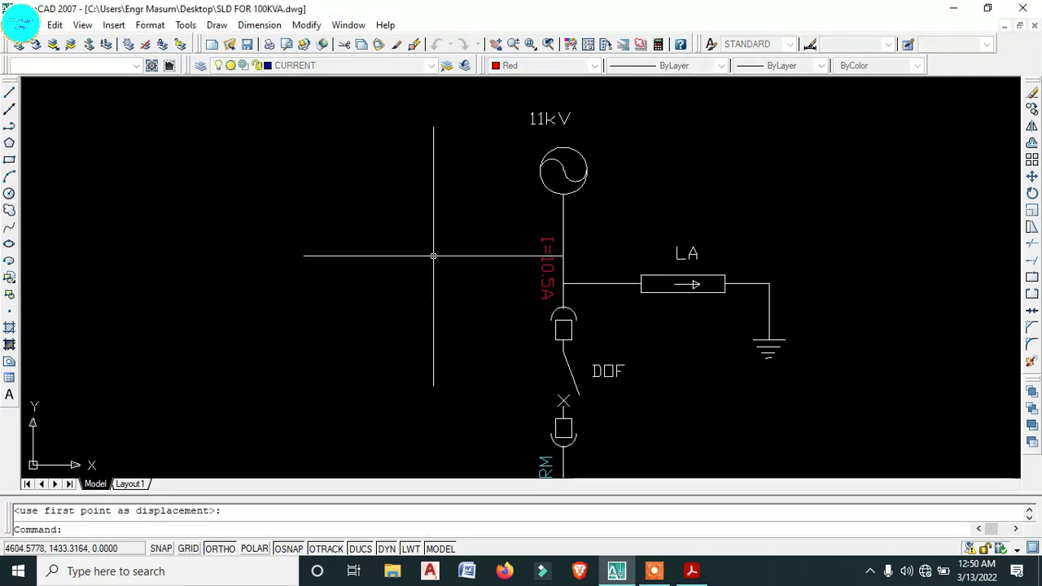
- Select the 11kV source circle and start selecting its 11kV label
left_click(593, 183)
left_click(560, 135)
left_click(574, 130)
- Move the source circle and 11kV label lower, then undo that move
left_click(530, 107)
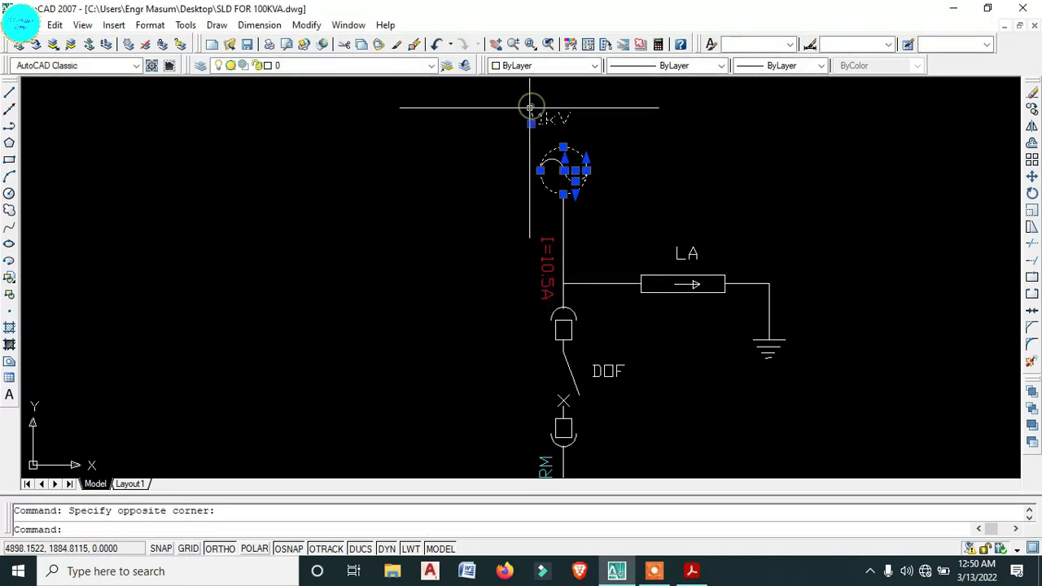
type("m")
key("Return")
scroll(569, 218, "up", 2)
left_click(557, 171)
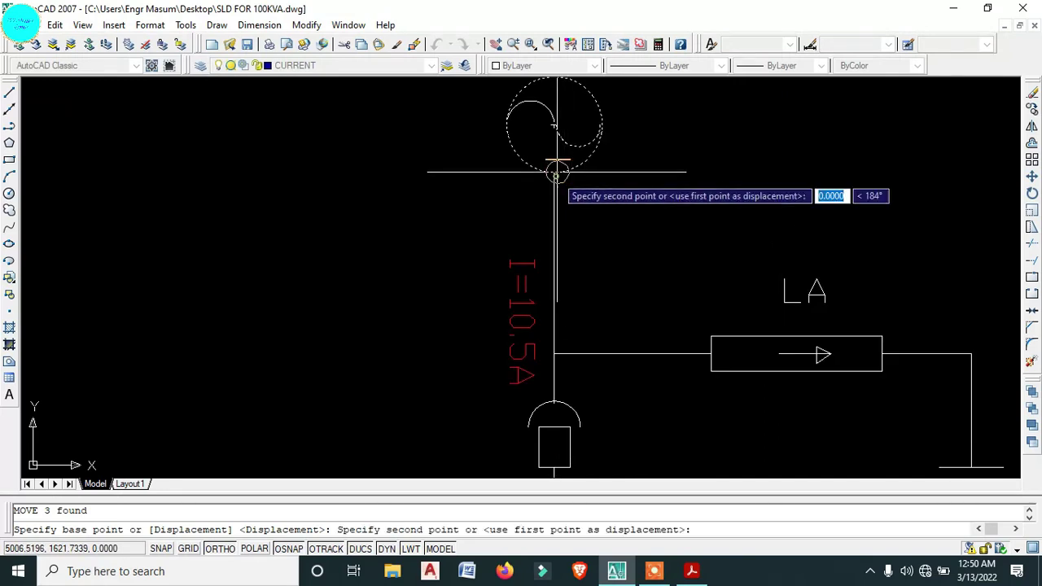
left_click(554, 248)
scroll(553, 236, "up", 2)
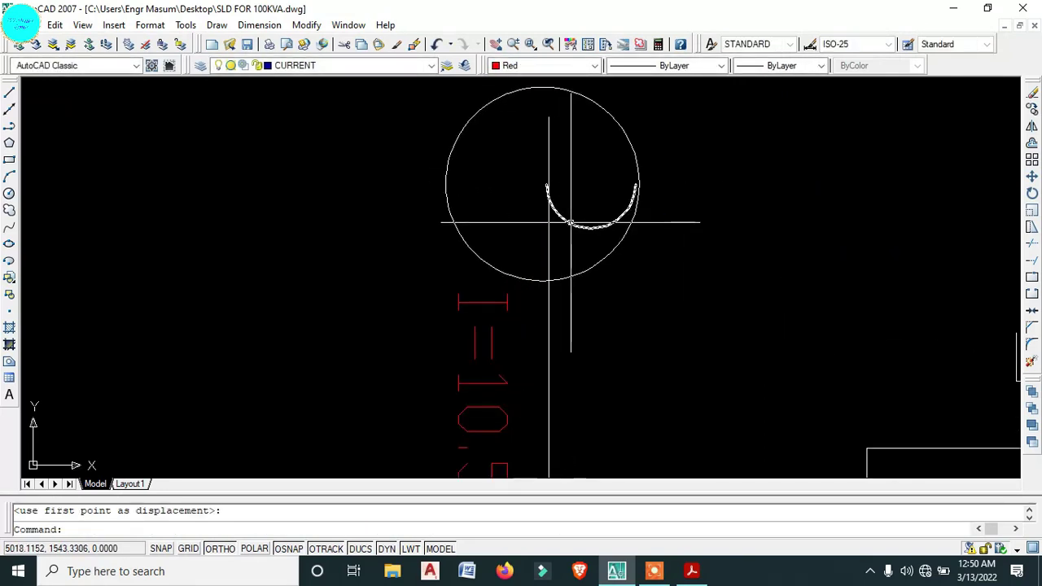
scroll(571, 221, "down", 2)
scroll(578, 207, "down", 2)
key("Escape")
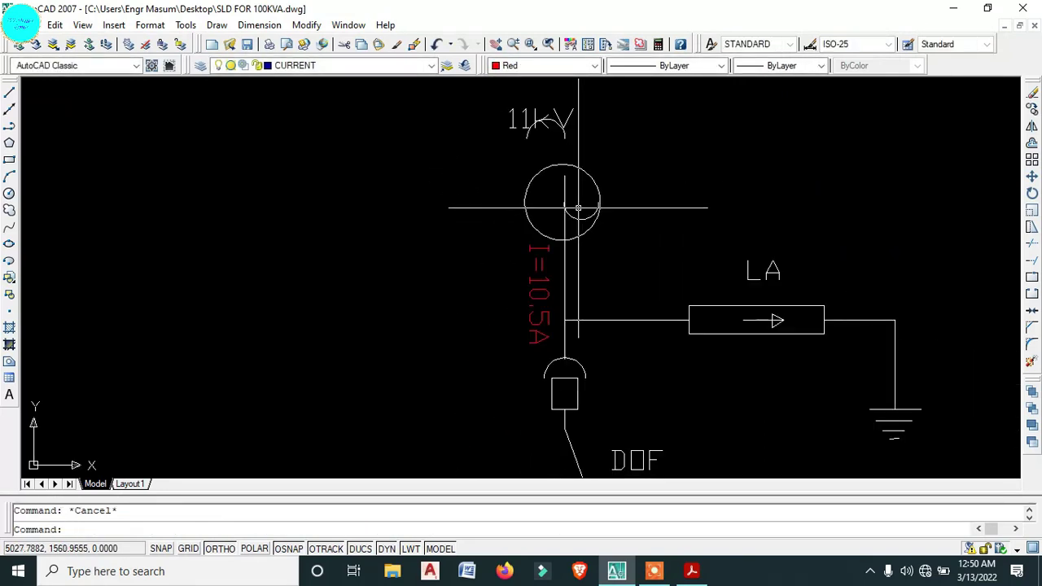
key("ctrl+z")
key("ctrl+z")
key("ctrl+z")
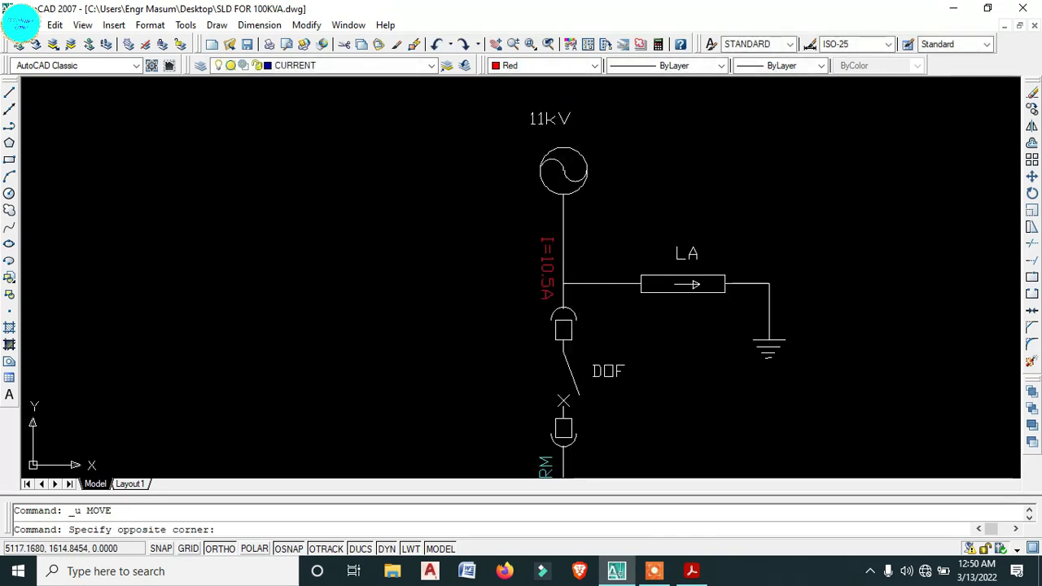
- Move the source circle and its inner wave arc down the feed line
left_click(554, 171)
scroll(569, 195, "up", 3)
left_click(584, 219)
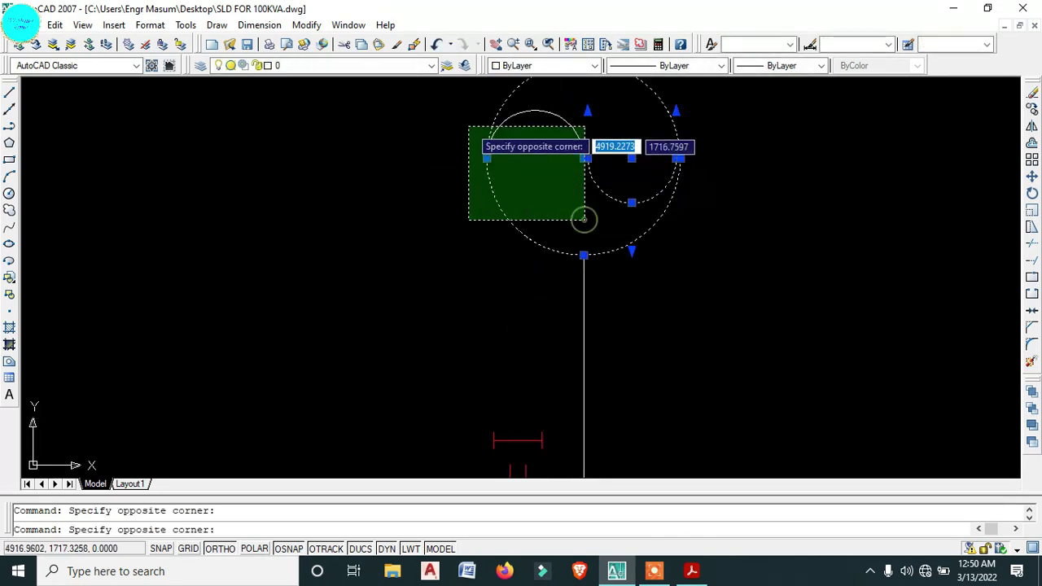
left_click(449, 116)
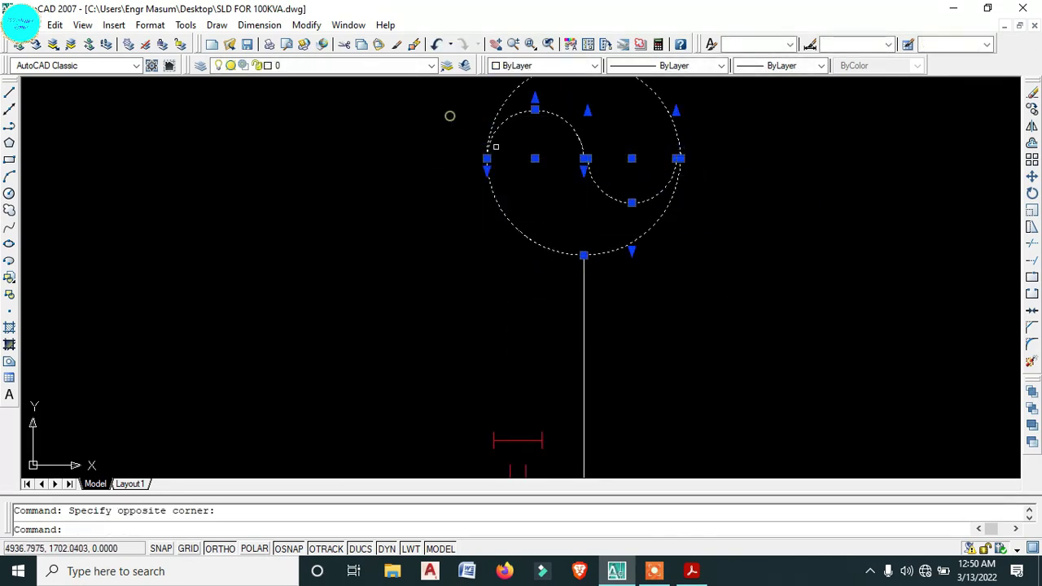
left_click(583, 255)
left_click(586, 400)
key("Escape")
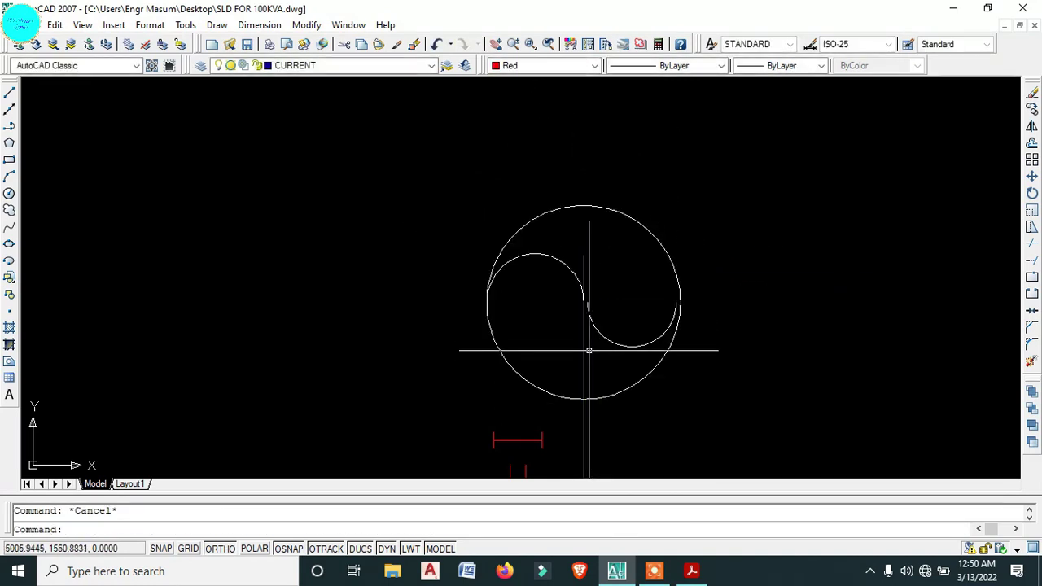
- Stretch the feed line's end point to reattach it to the moved circle
left_click(584, 255)
left_click(583, 399)
key("Escape")
- Move the 11kV label down to sit just above the source circle
scroll(586, 383, "down", 4)
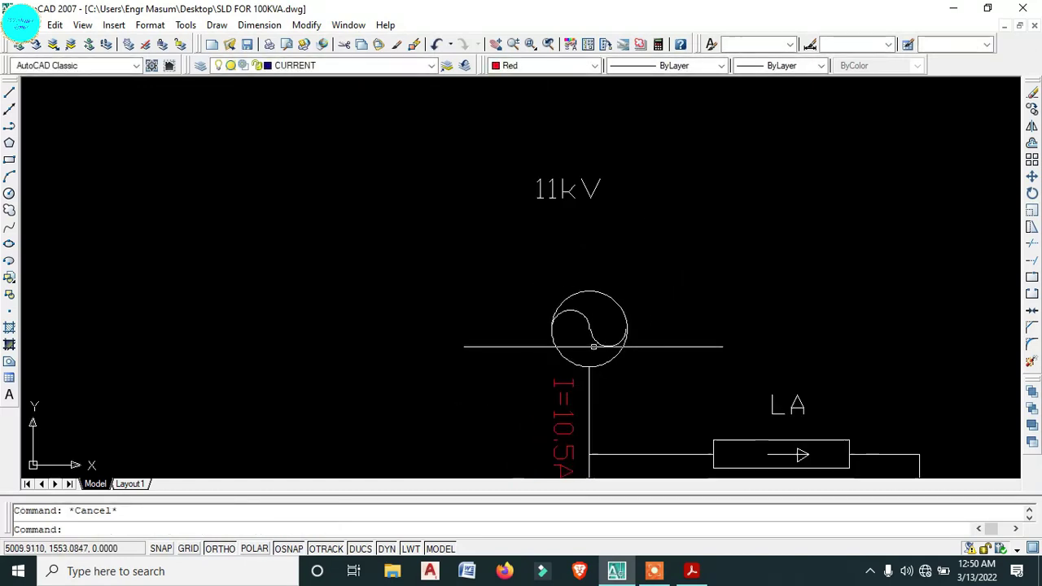
scroll(593, 346, "down", 2)
type("m")
key("Return")
scroll(590, 247, "up", 3)
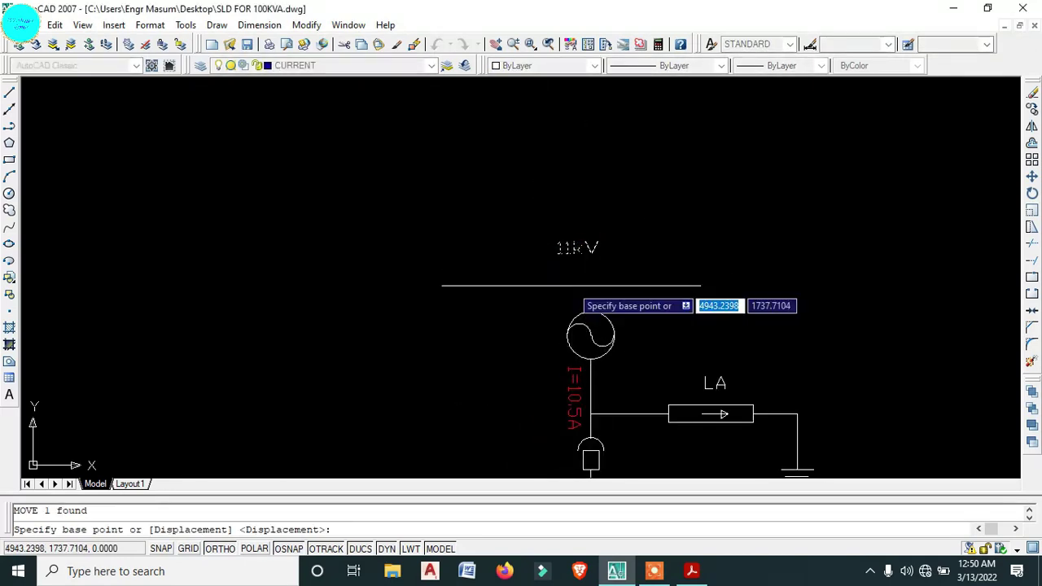
left_click(577, 248)
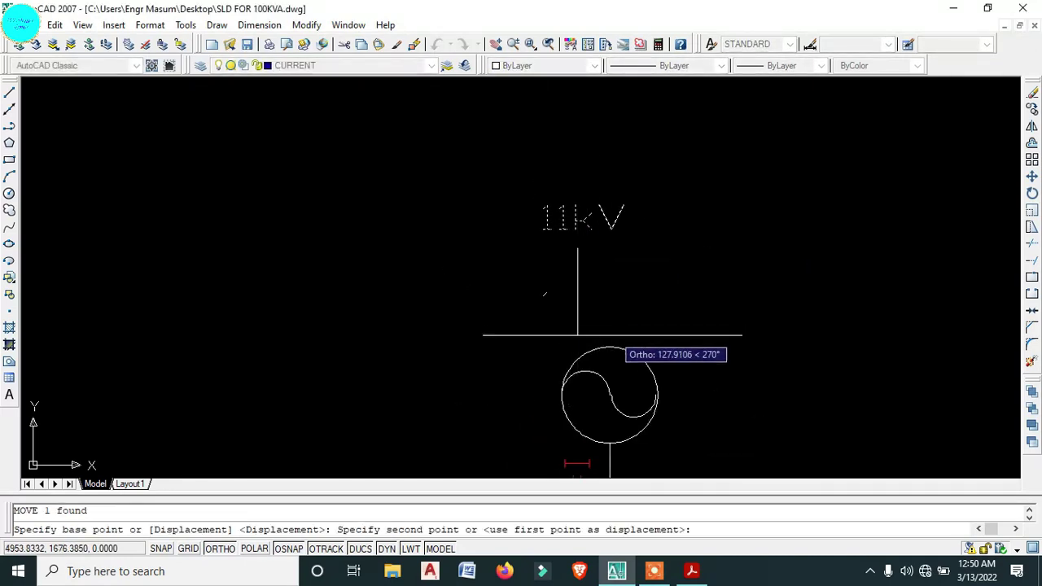
left_click(577, 338)
scroll(629, 332, "down", 2)
middle_click_drag(657, 378, 625, 268)
- Bring the transformer and 0.4kV busbar into view; a first move of the cable label is cancelled
scroll(625, 269, "down", 2)
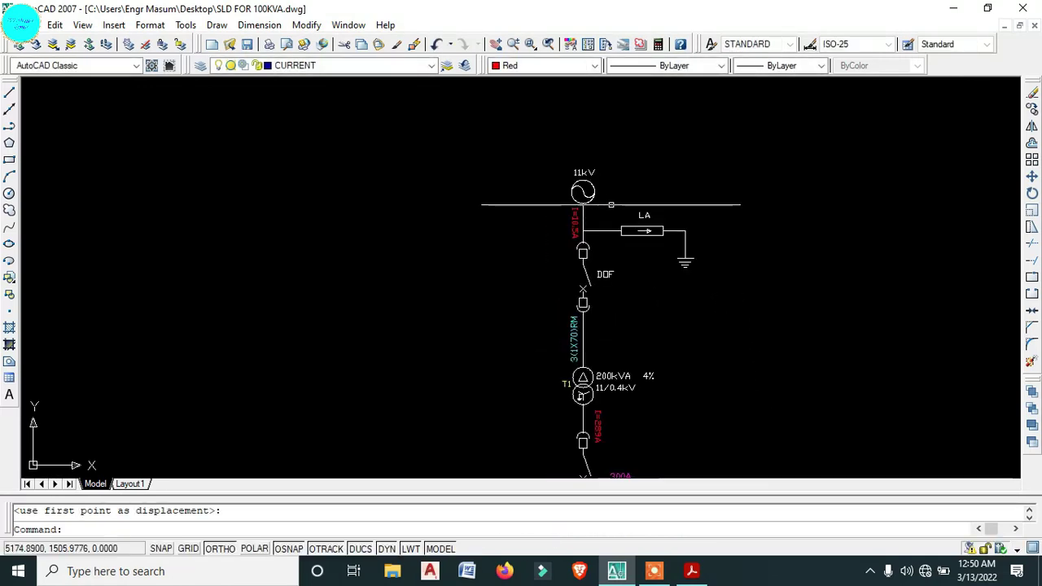
middle_click_drag(611, 318, 605, 202)
scroll(601, 302, "up", 4)
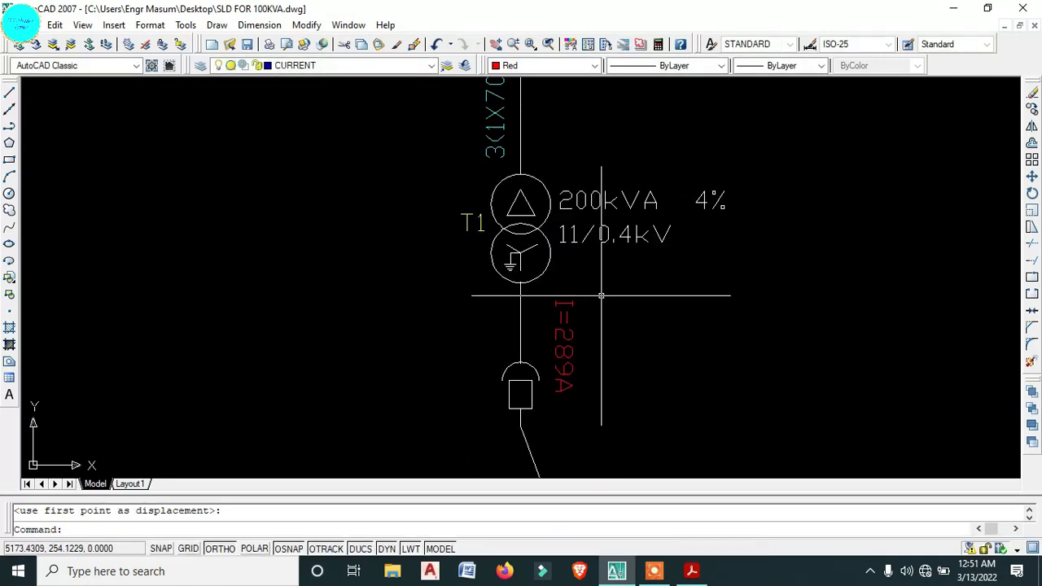
scroll(601, 295, "down", 4)
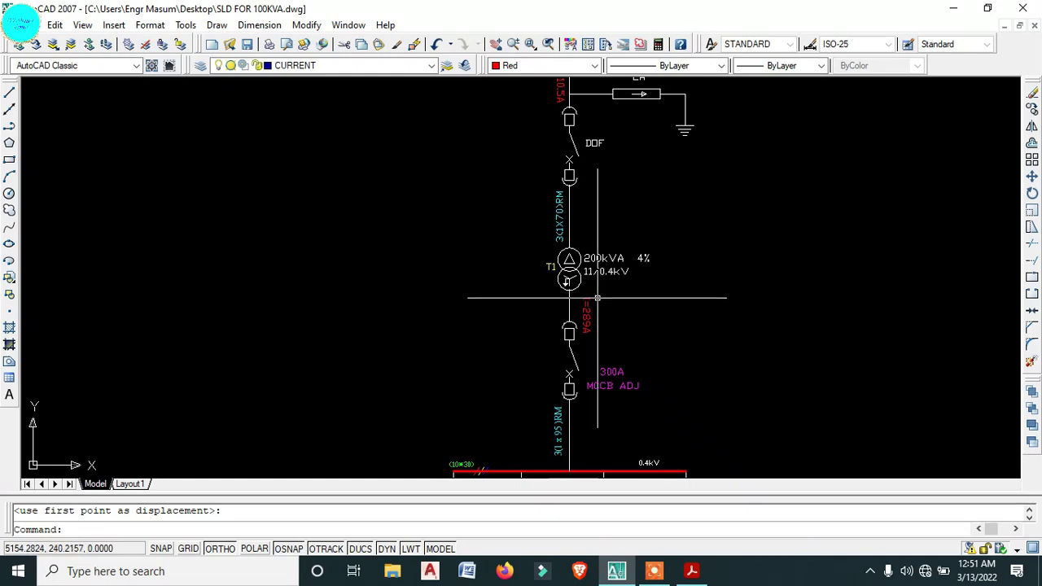
middle_click_drag(599, 313, 599, 288)
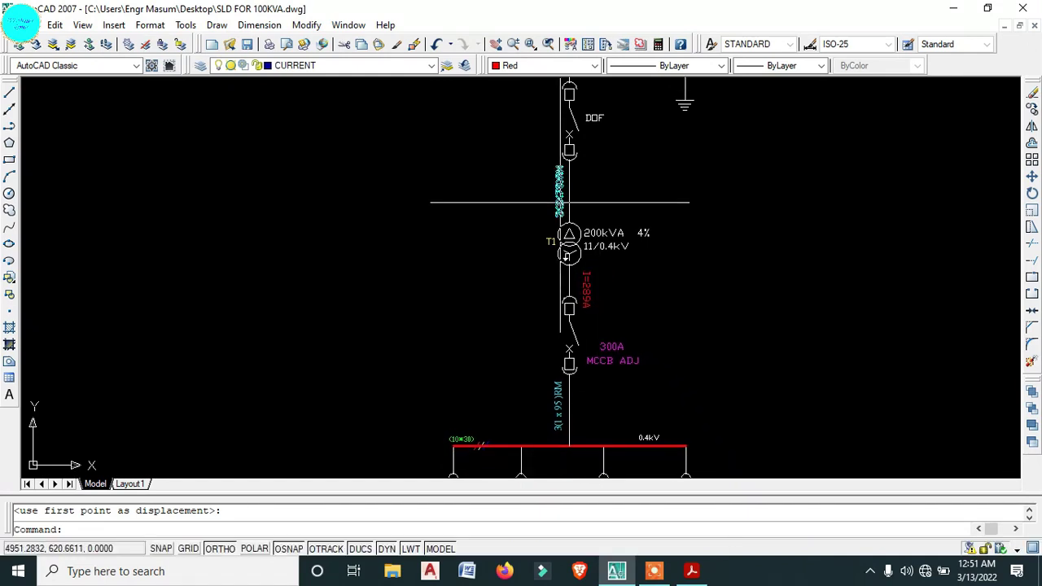
type("m")
key("Return")
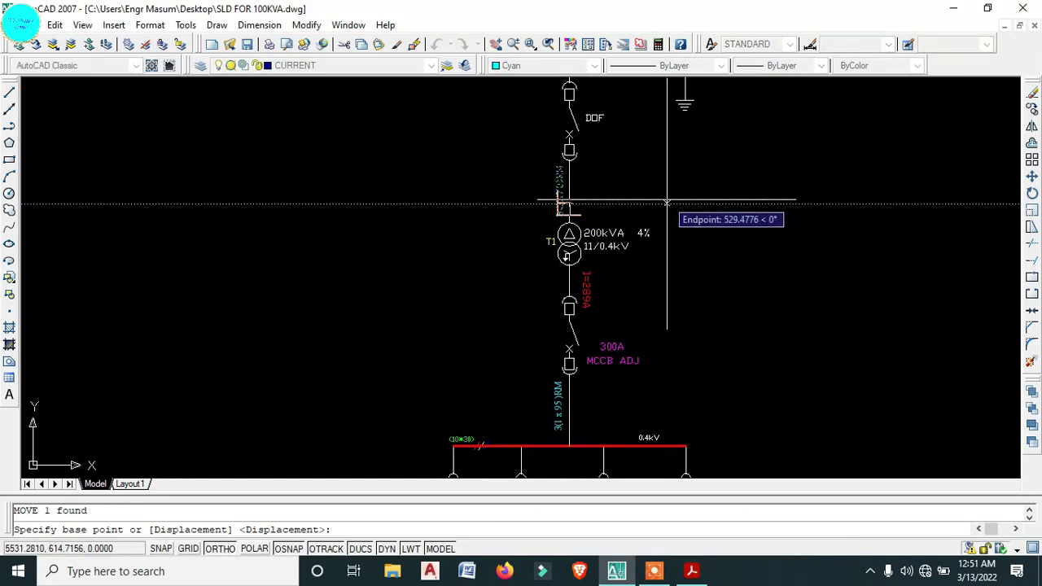
left_click(671, 200)
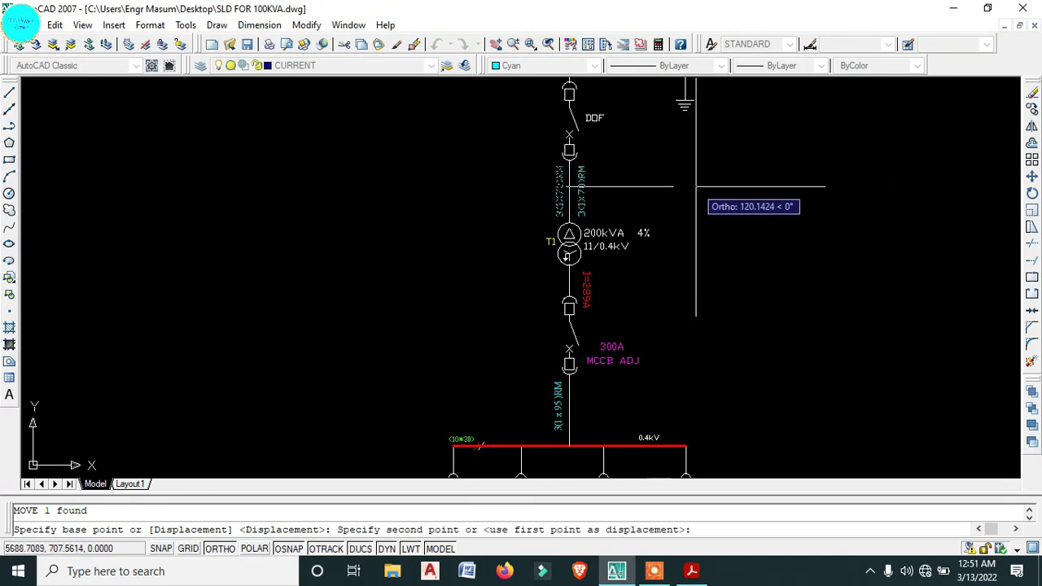
key("Escape")
- Shift the 3(1 x 95)RM cable label to the right of the incoming cable
middle_click_drag(665, 272, 666, 197)
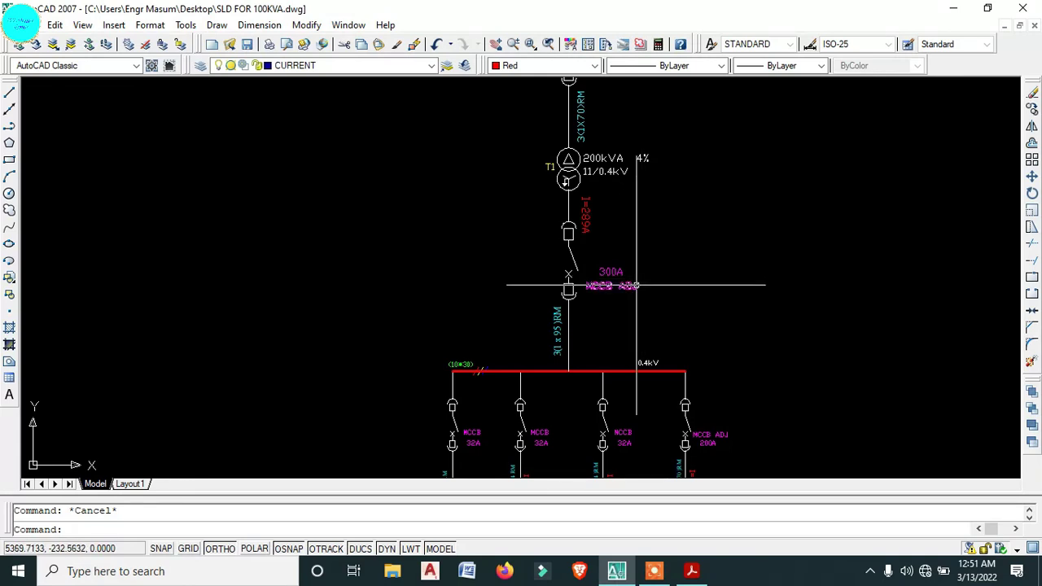
scroll(563, 344, "up", 5)
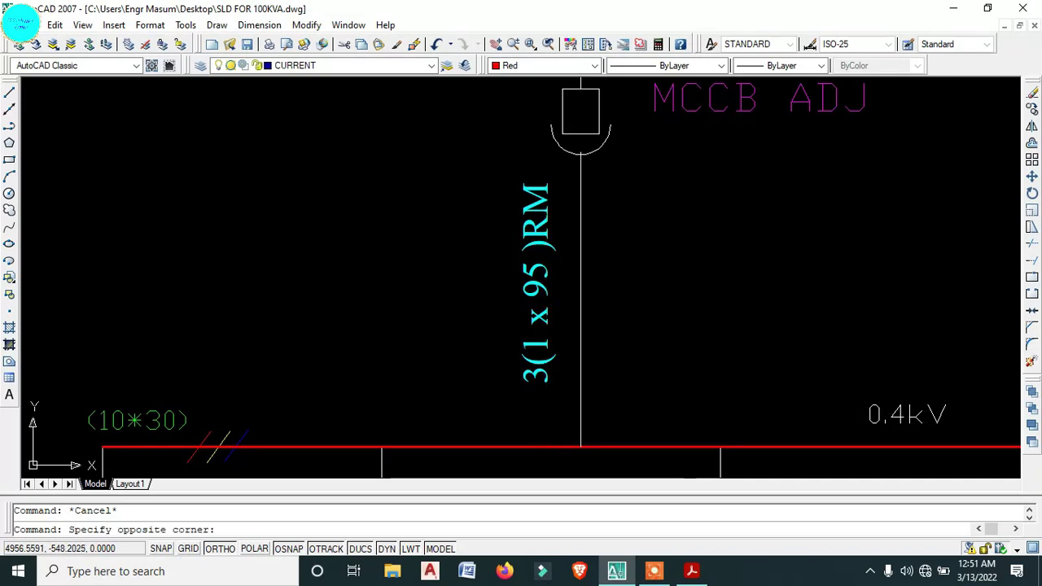
left_click(531, 367)
type("M")
key("Return")
left_click(697, 298)
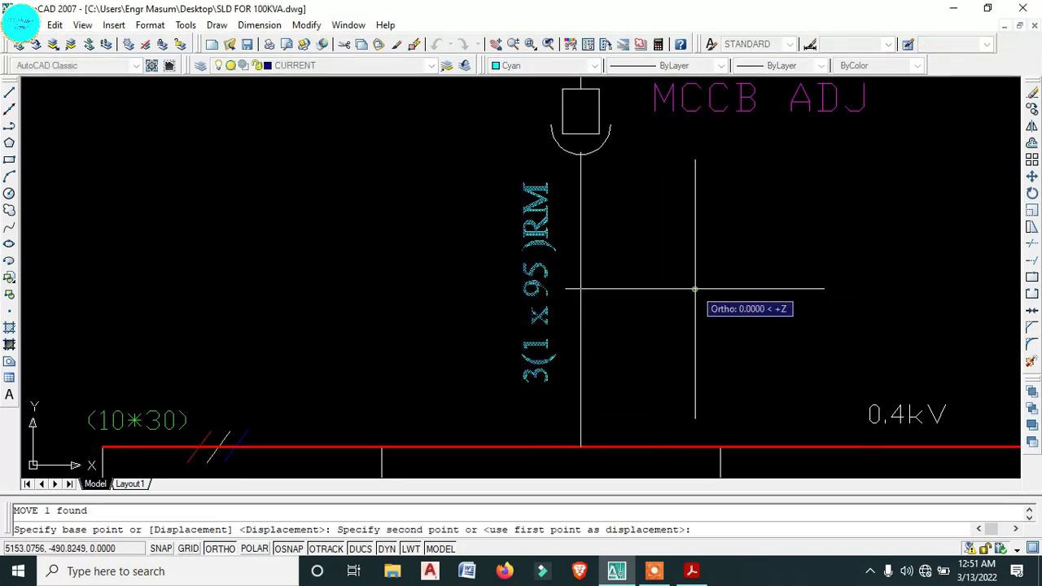
left_click(785, 293)
key("Escape")
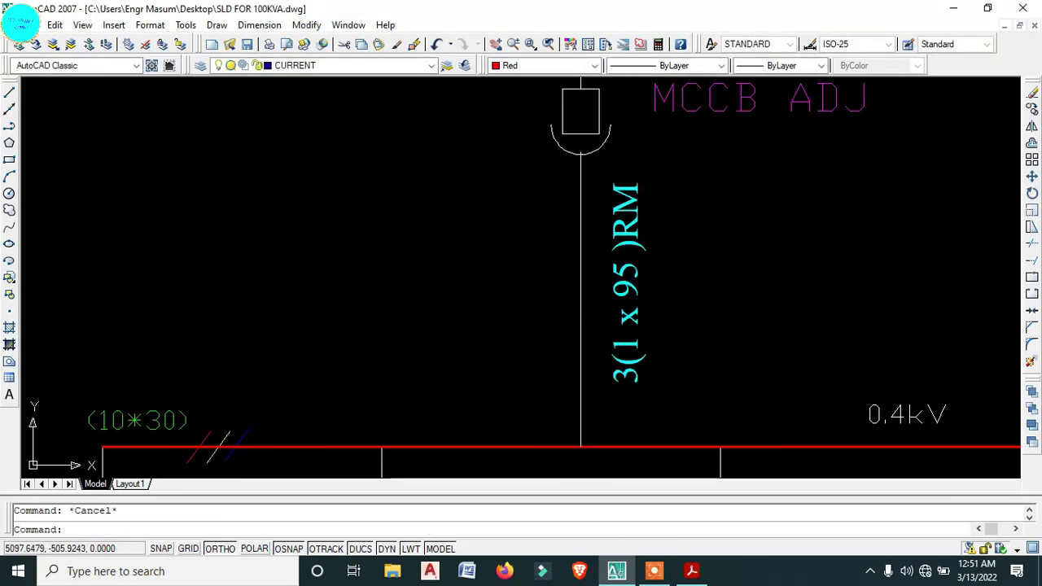
- Nudge the 3(1 x 95)RM label into place and zoom out to see the whole diagram
left_click(727, 307)
left_click(609, 284)
type("m")
key("Return")
left_click(707, 284)
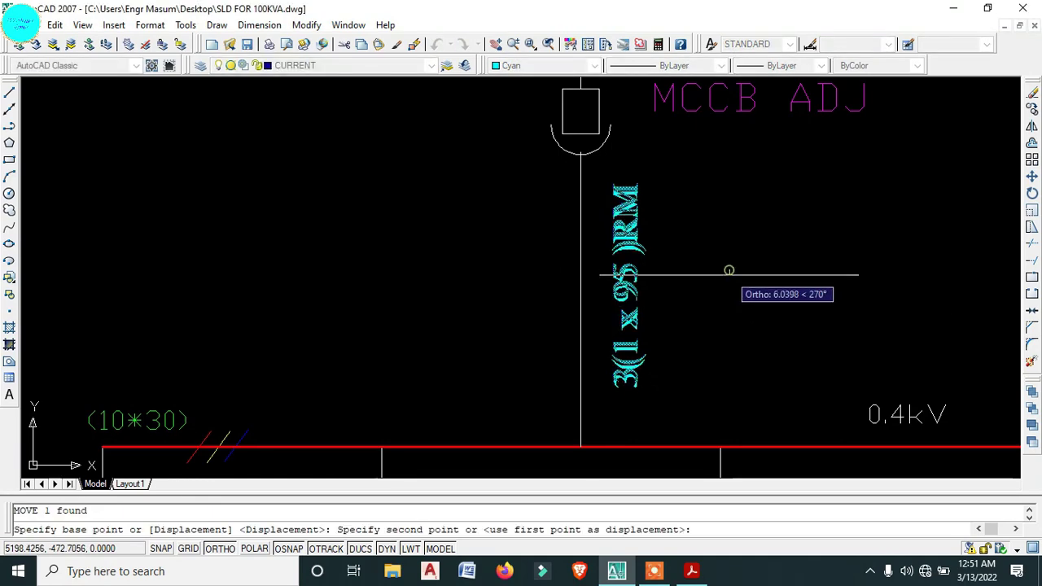
left_click(733, 284)
scroll(728, 296, "down", 4)
middle_click_drag(747, 354, 747, 233)
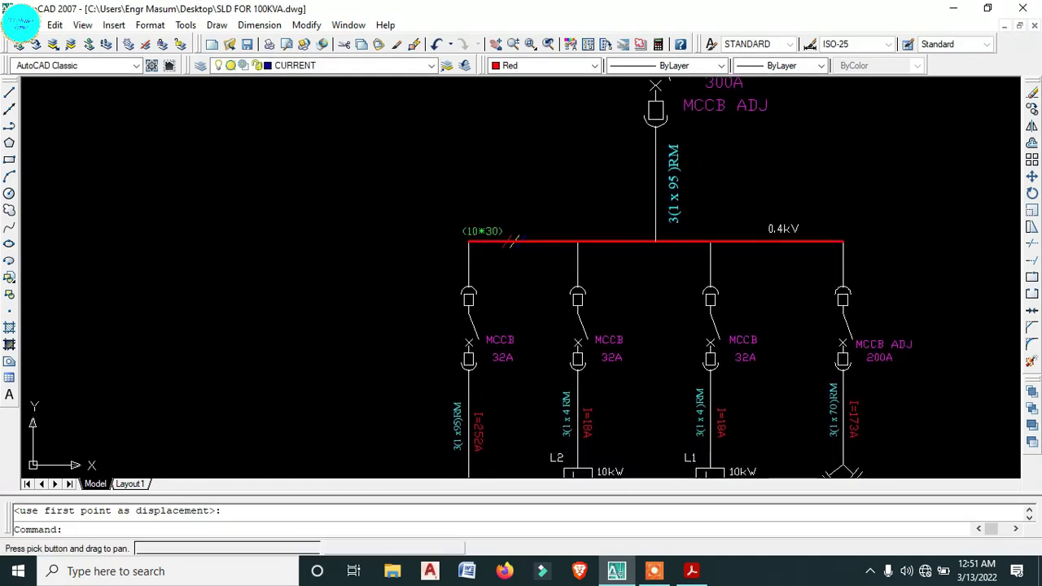
scroll(718, 262, "down", 4)
scroll(721, 351, "up", 3)
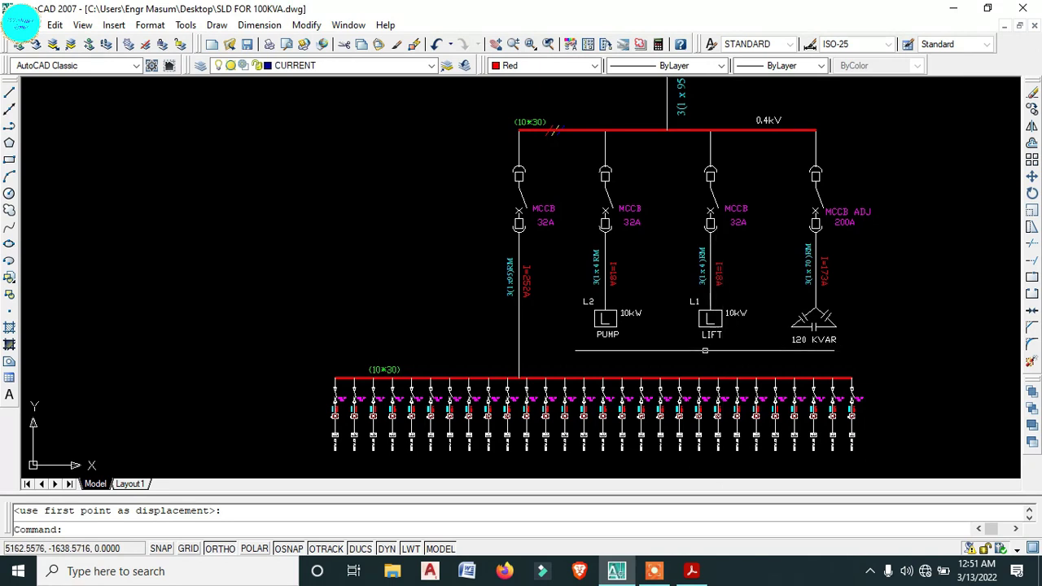
- Move the lower busbar row, with all its feeders, further to the right
scroll(705, 351, "down", 4)
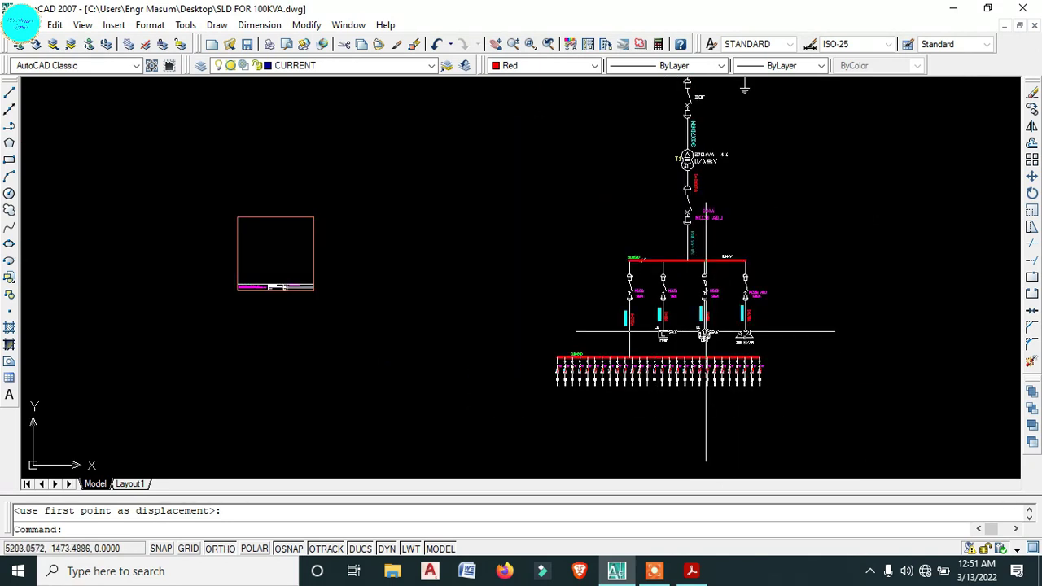
scroll(704, 333, "down", 2)
scroll(637, 361, "up", 2)
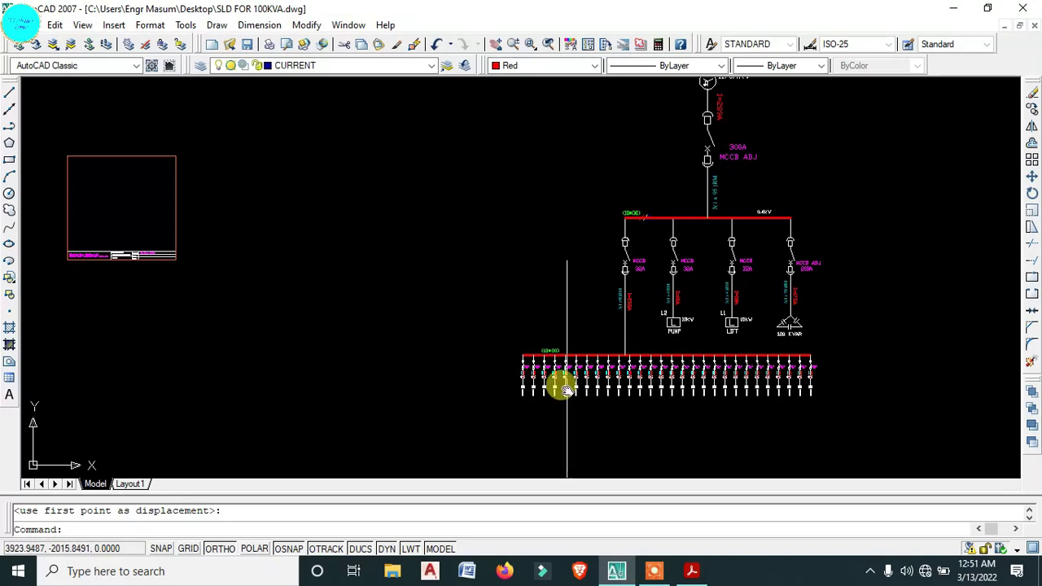
middle_click_drag(566, 389, 572, 354)
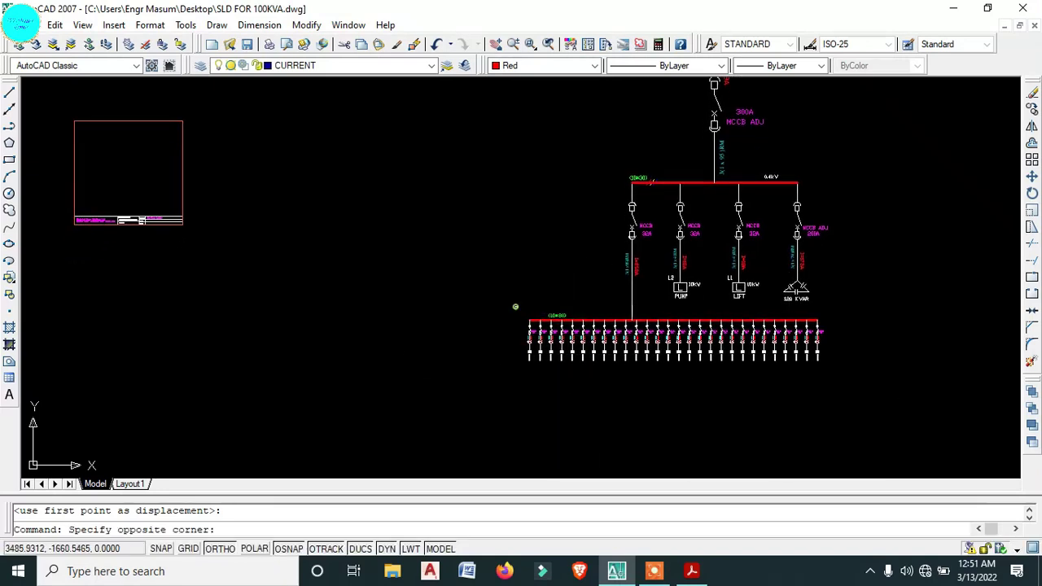
left_click(858, 407)
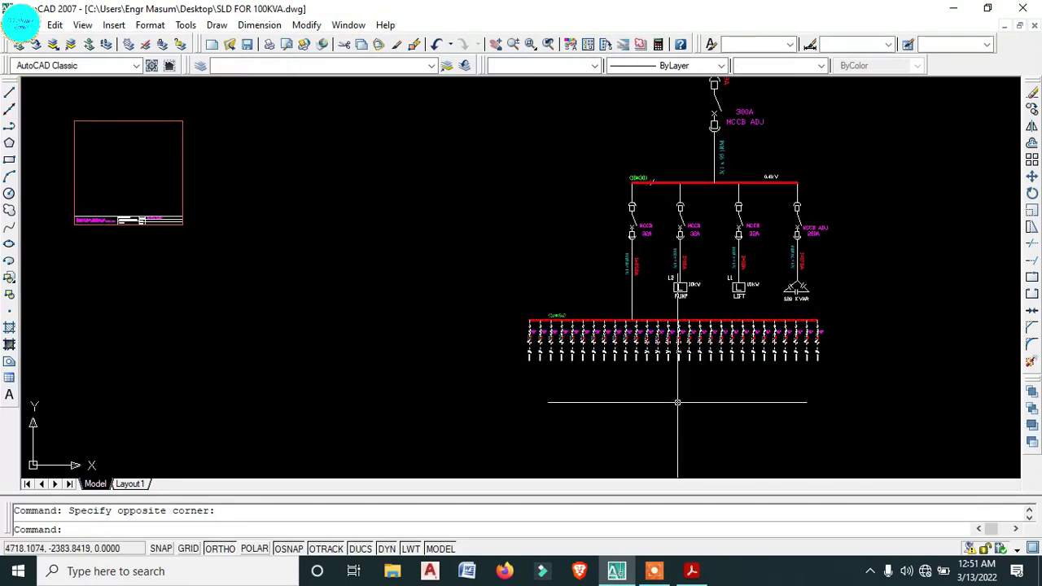
type("m")
key("Return")
left_click(635, 410)
left_click(681, 409)
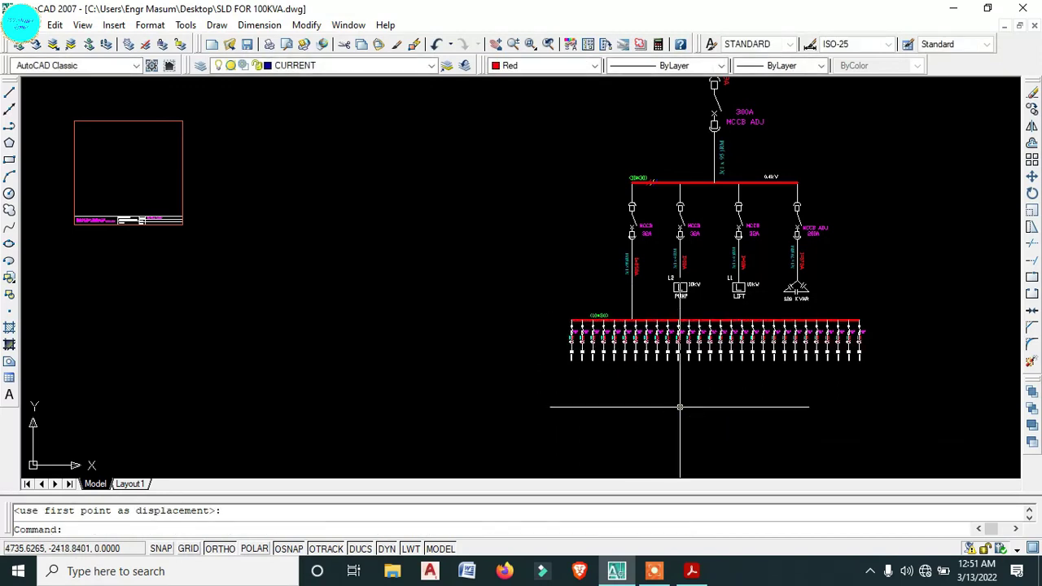
- Pan and zoom in on the transformer T1 section of the diagram
scroll(679, 407, "down", 2)
middle_click_drag(683, 375, 679, 393)
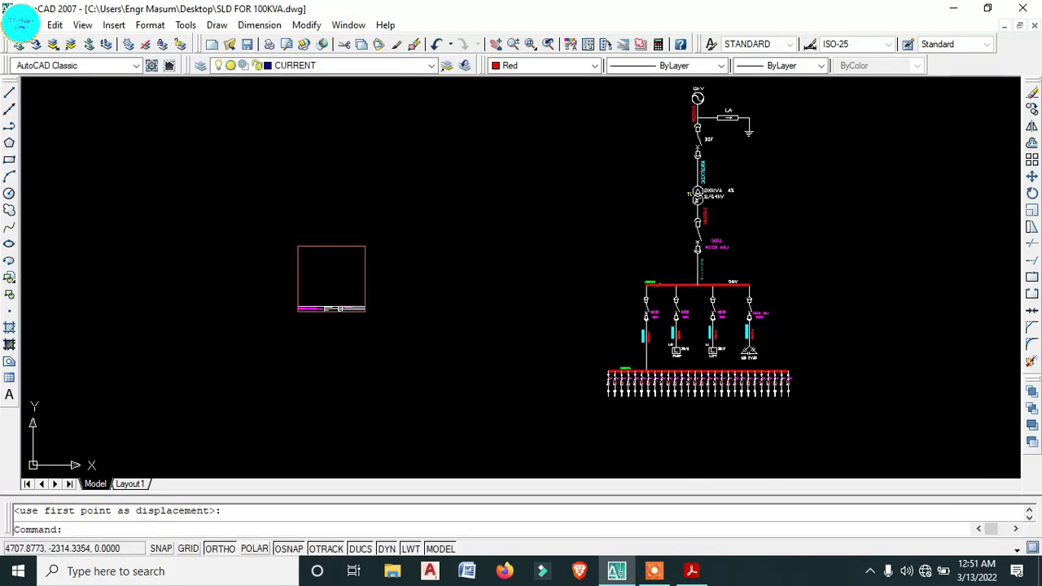
middle_click_drag(698, 250, 685, 282)
scroll(696, 242, "up", 5)
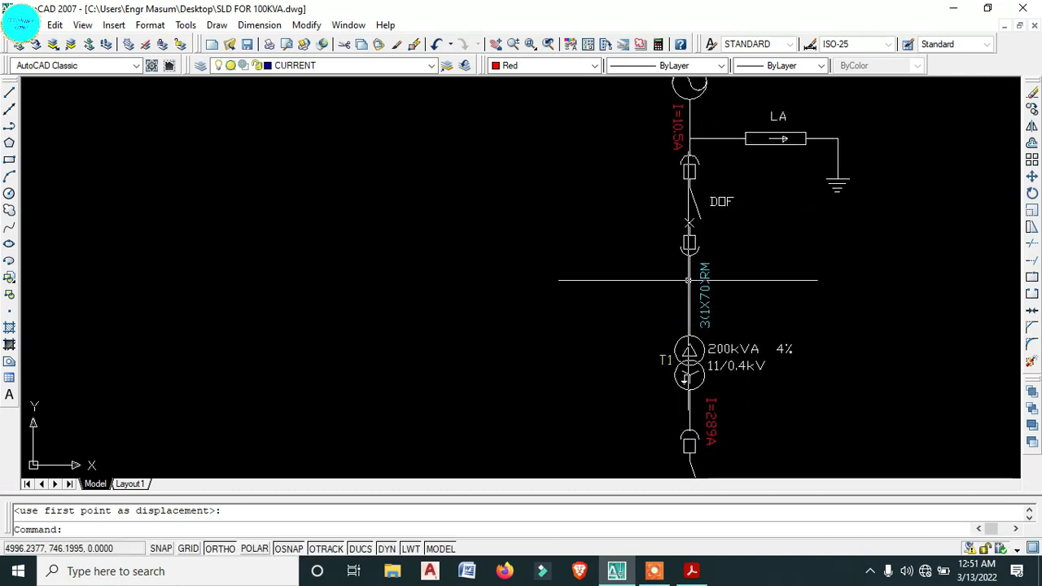
scroll(688, 291, "up", 2)
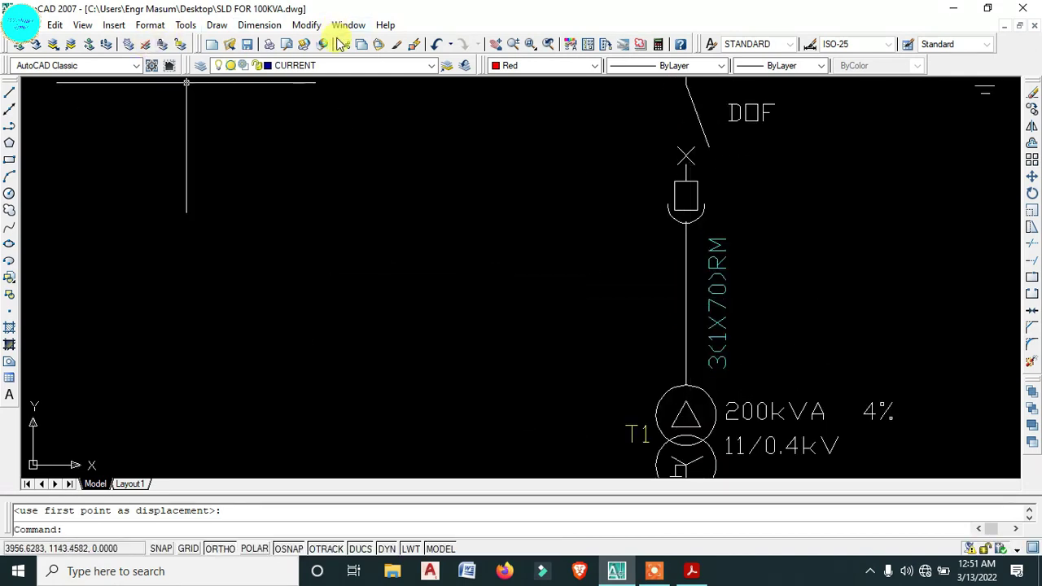
- Draw a rectangle beside the transformer cable label, then delete it as misplaced
type("R")
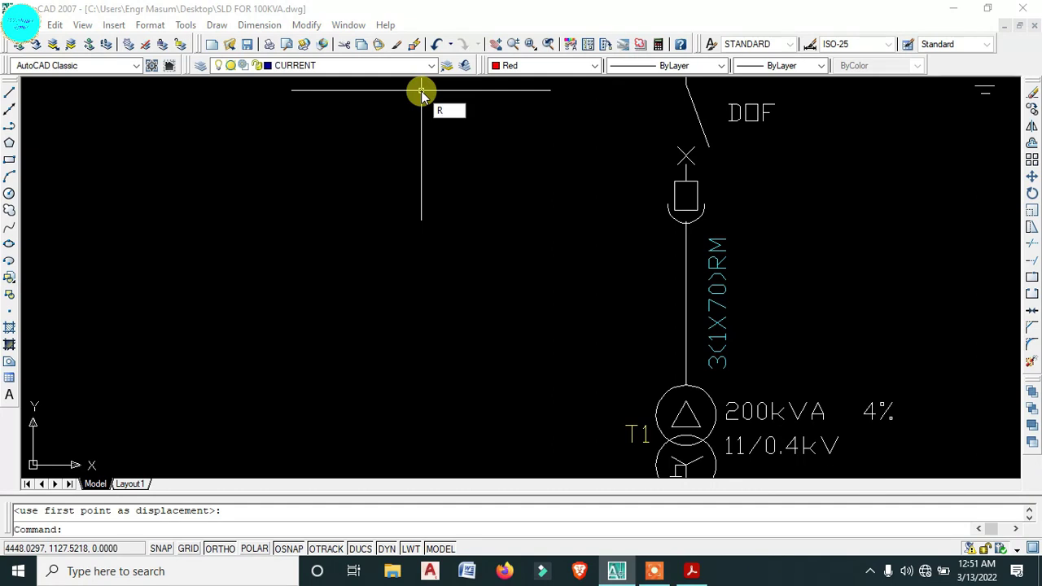
type("ECTANG")
key("Return")
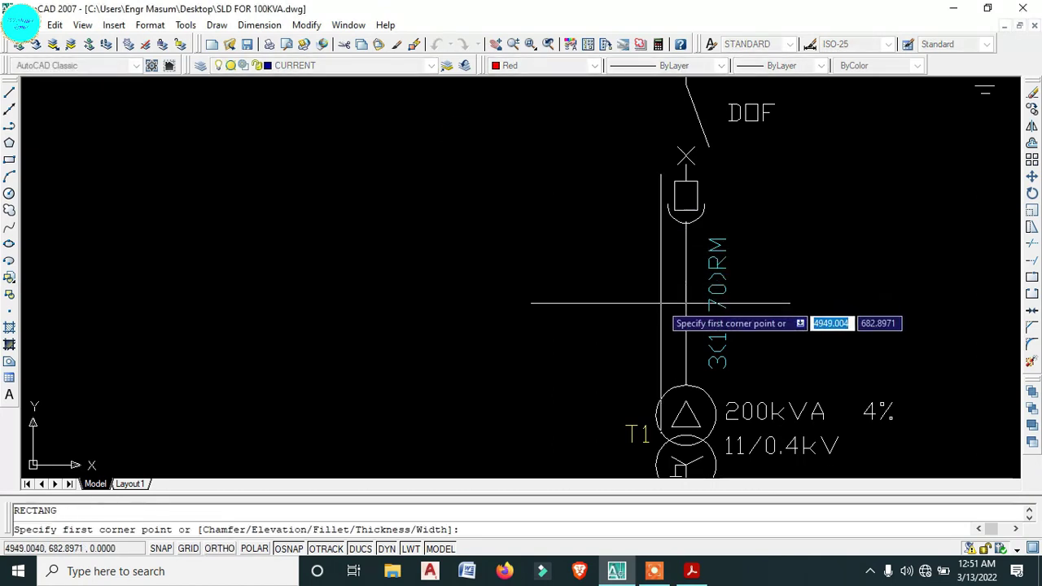
scroll(659, 308, "up", 2)
scroll(659, 307, "down", 3)
scroll(659, 308, "down", 2)
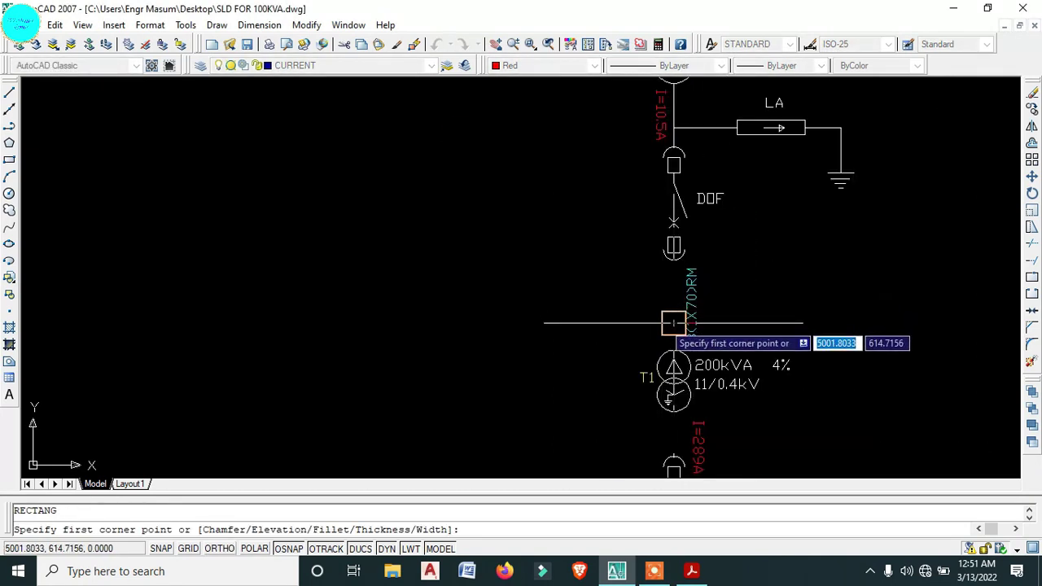
scroll(657, 302, "up", 2)
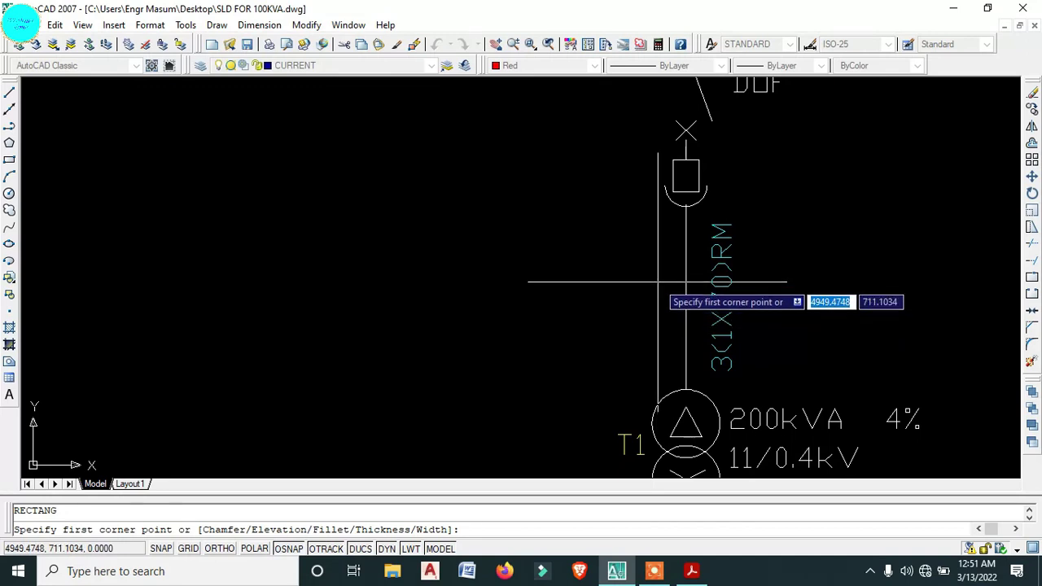
left_click(658, 283)
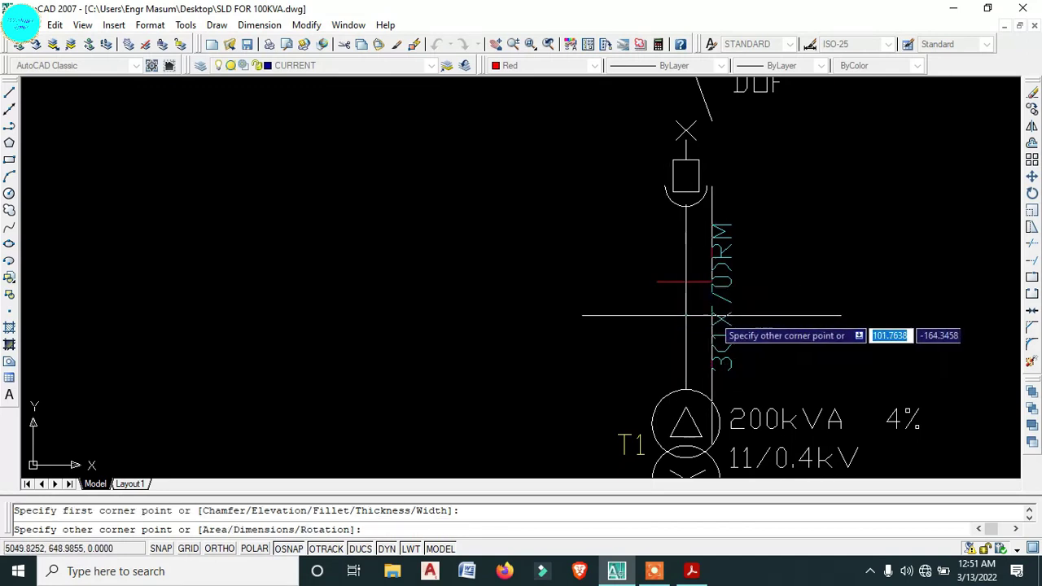
scroll(735, 314, "up", 3)
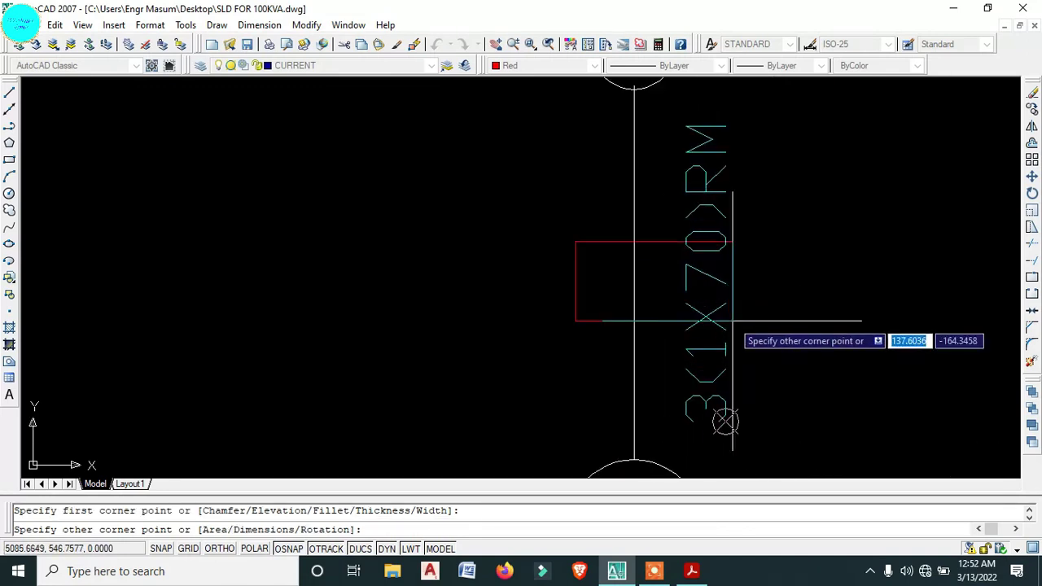
left_click(726, 320)
scroll(726, 320, "down", 2)
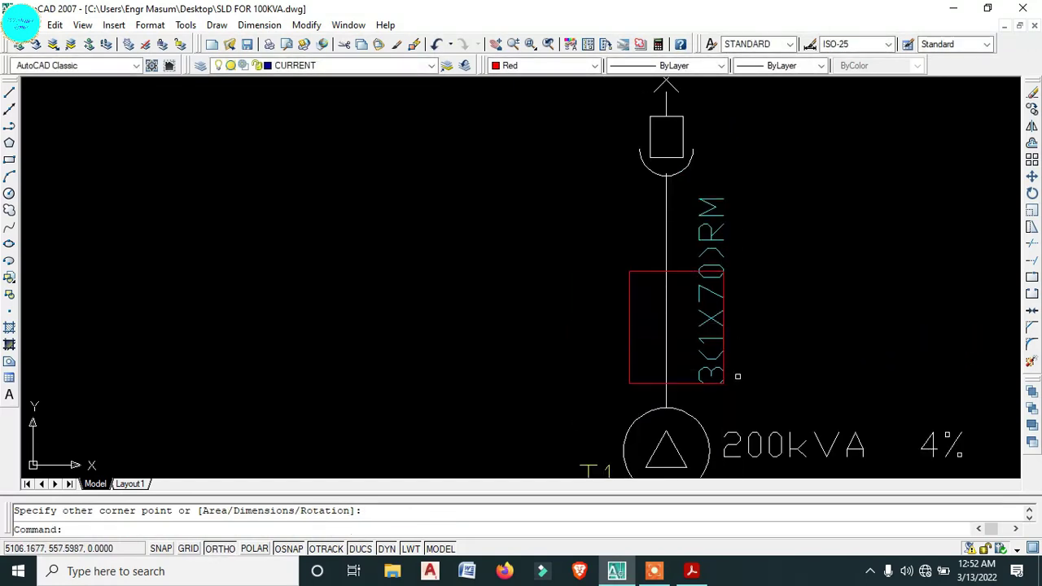
left_click(702, 384)
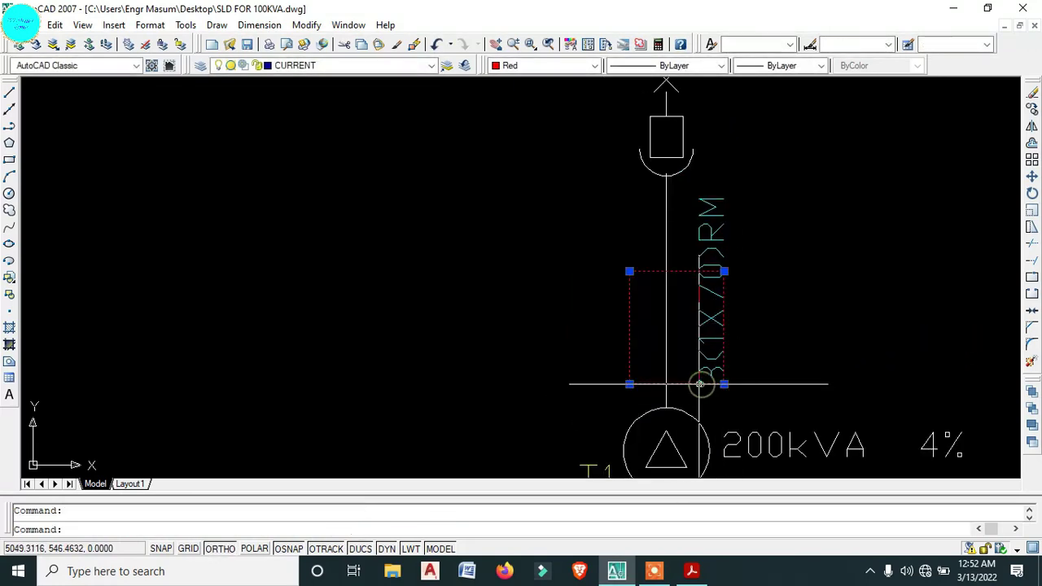
key("Delete")
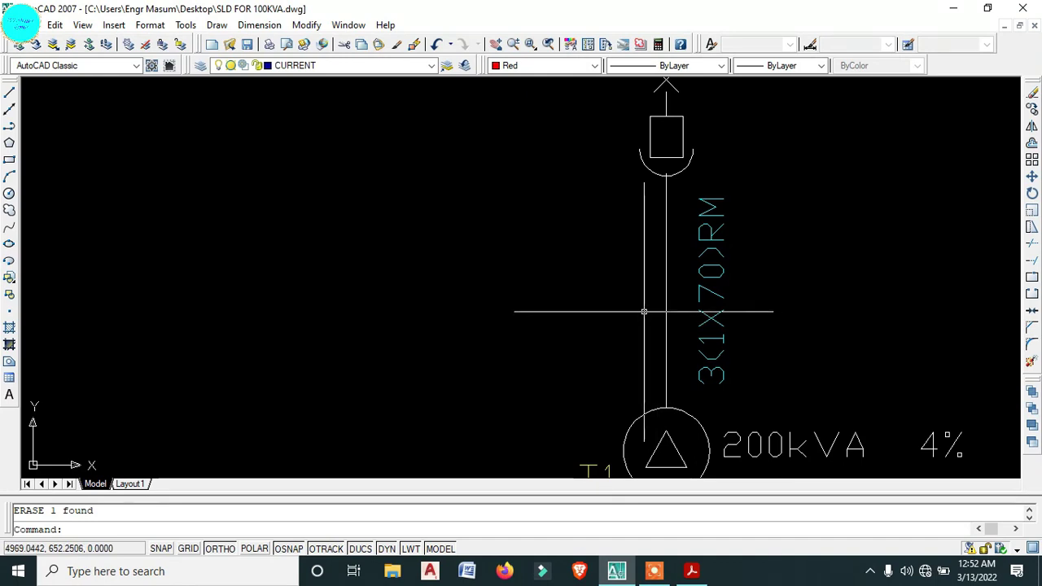
- Draw a new small red rectangle with REC in empty space
right_click(643, 313)
type("RE")
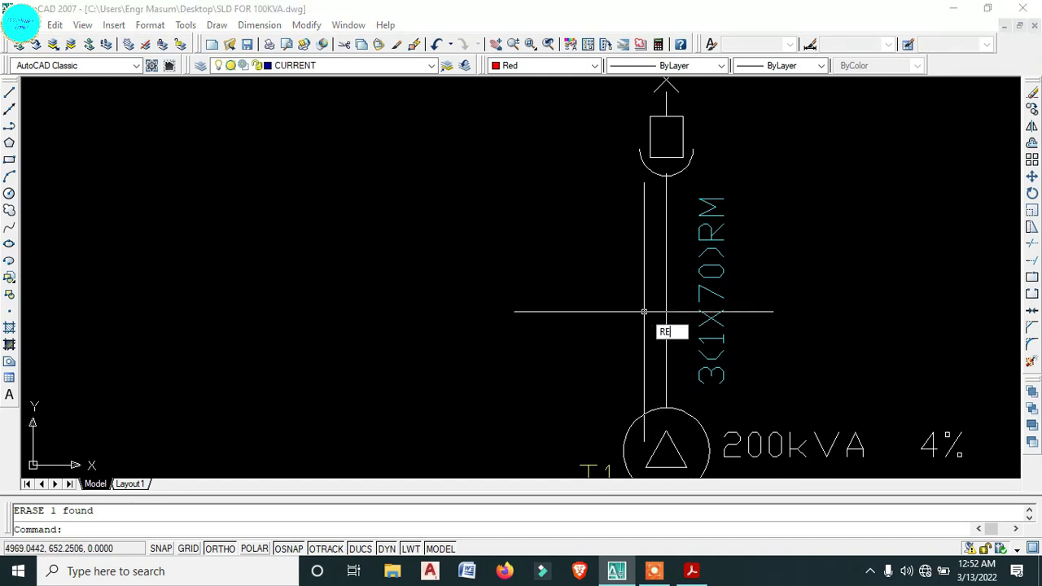
type("C")
key("Return")
left_click(427, 289)
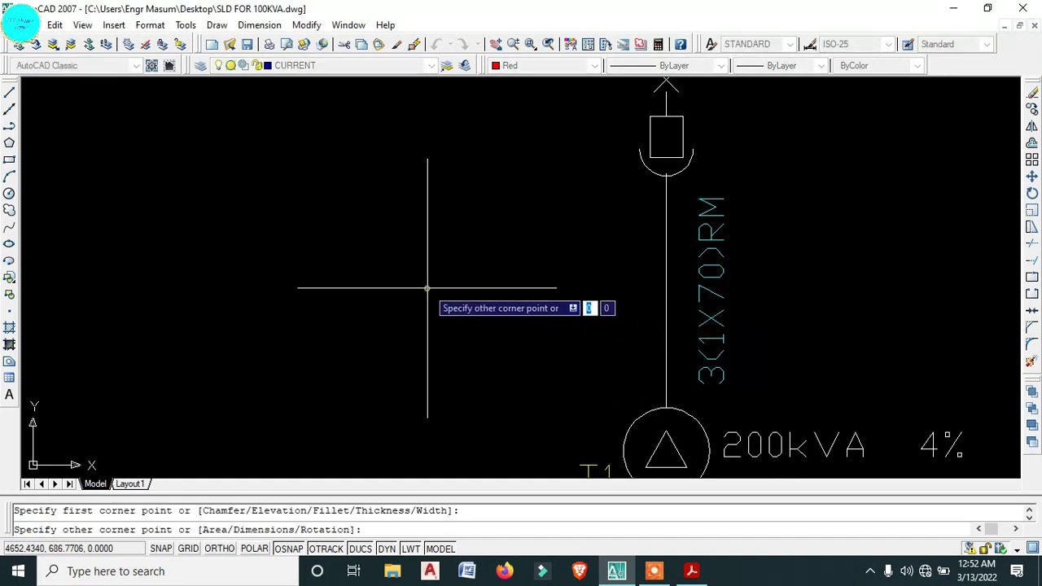
left_click(504, 340)
- Move the rectangle onto the transformer cable line beside the 3(1X70)RM label
left_click(506, 315)
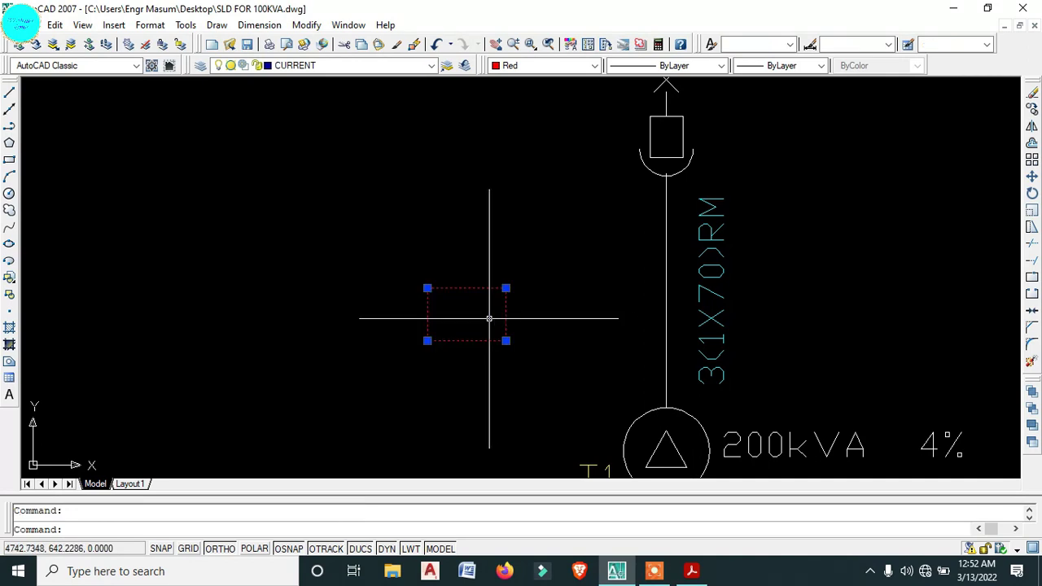
type("m")
key("Return")
left_click(369, 215)
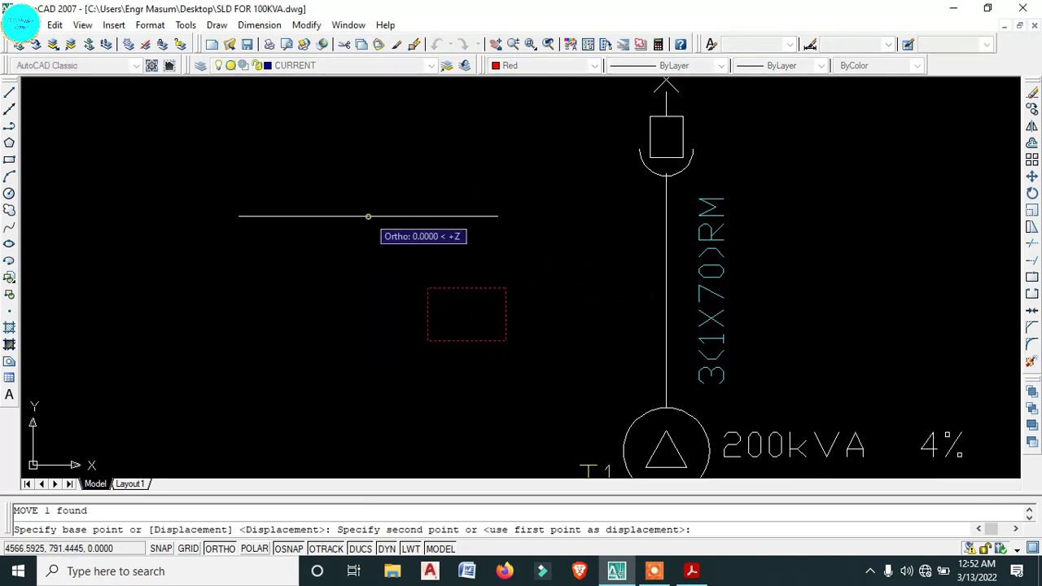
left_click(568, 216)
left_click(643, 302)
left_click(583, 261)
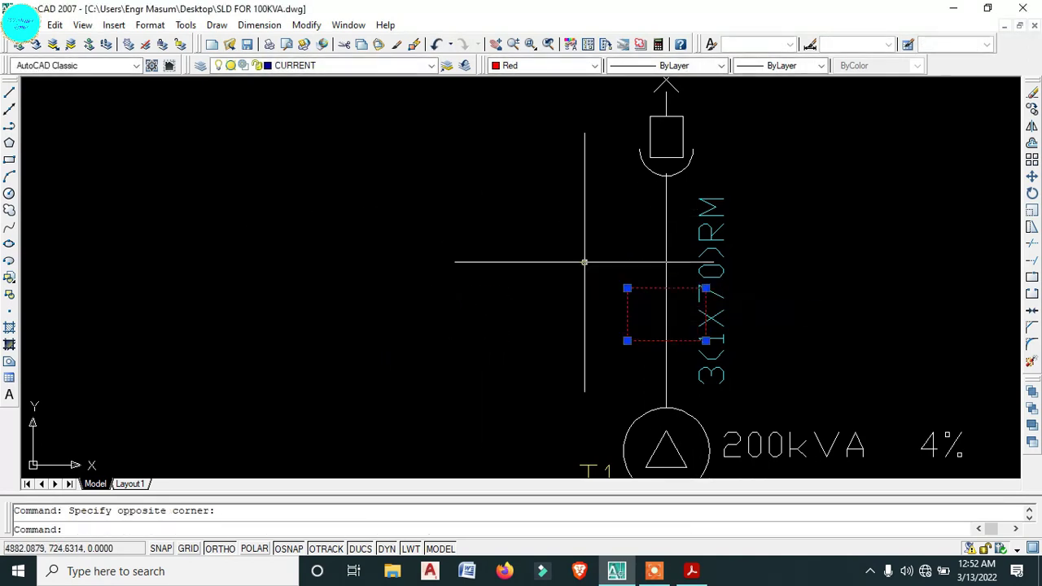
type("m")
key("Return")
left_click(536, 313)
left_click(525, 282)
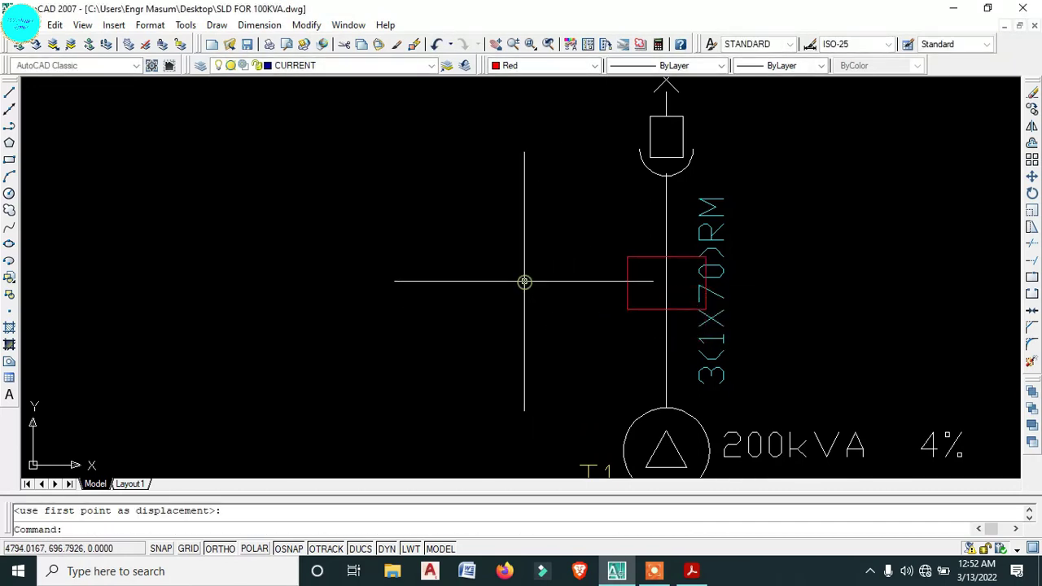
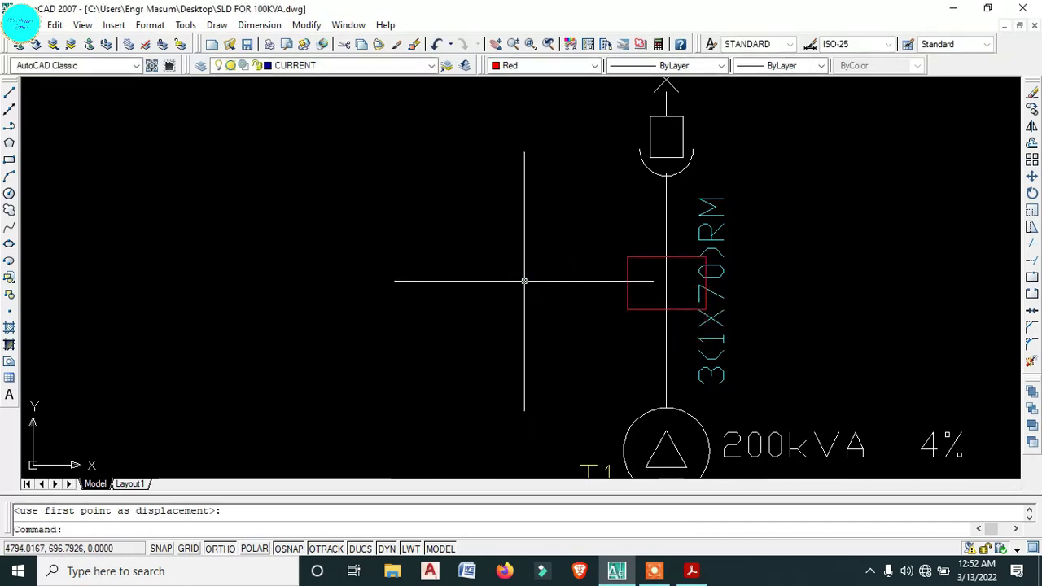
- Move the 3(1X70)RM cable label further right of the feeder line
left_click(710, 370)
left_click(698, 359)
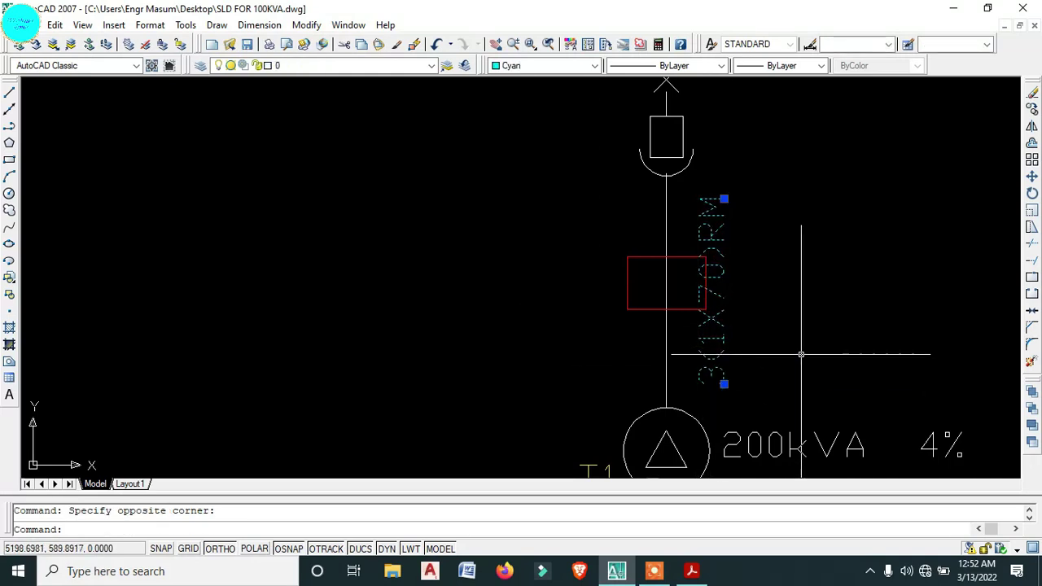
type("m")
key("Return")
left_click(774, 345)
left_click(793, 341)
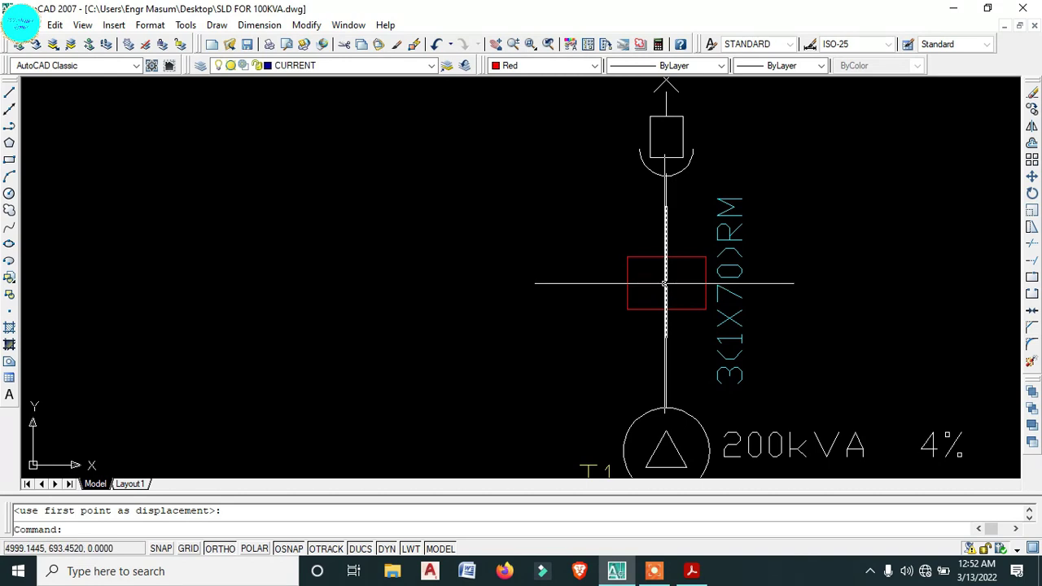
type("tr")
key("Return")
key("Return")
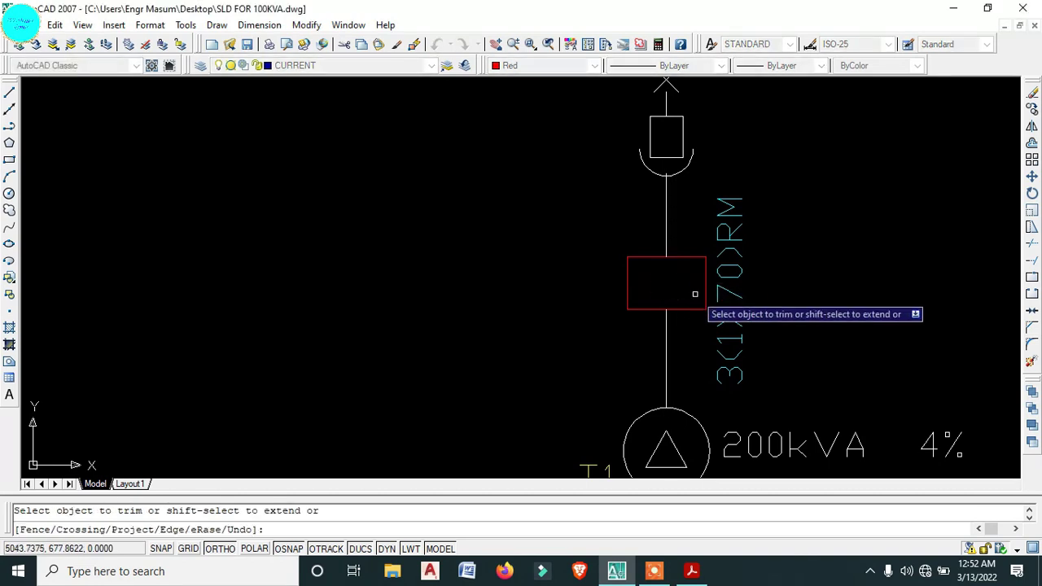
scroll(716, 323, "down", 2)
key("Escape")
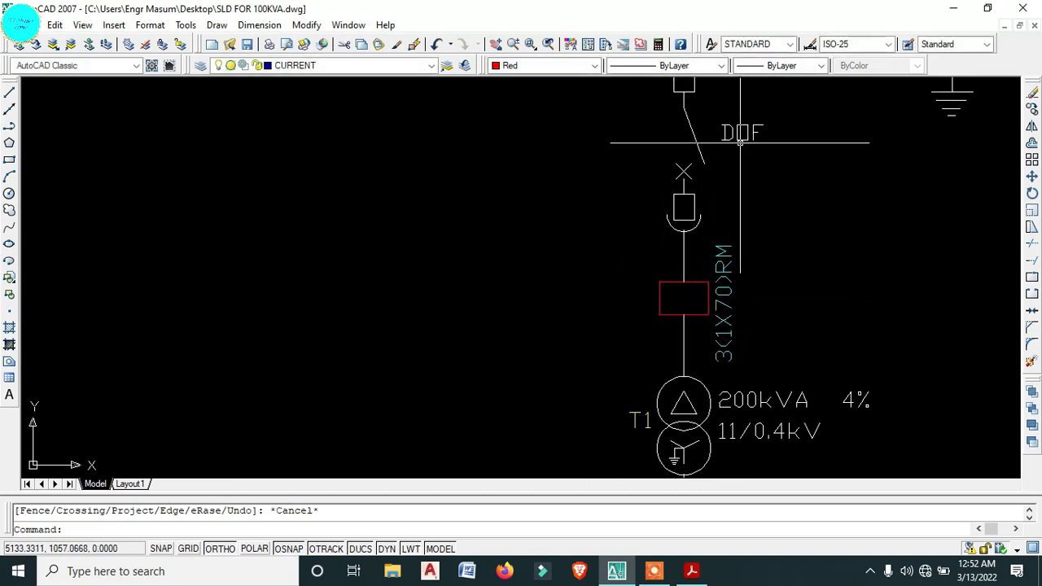
- Copy the DOF label from the switch into the red box on the feeder line
left_click(740, 141)
type("CO")
key("Return")
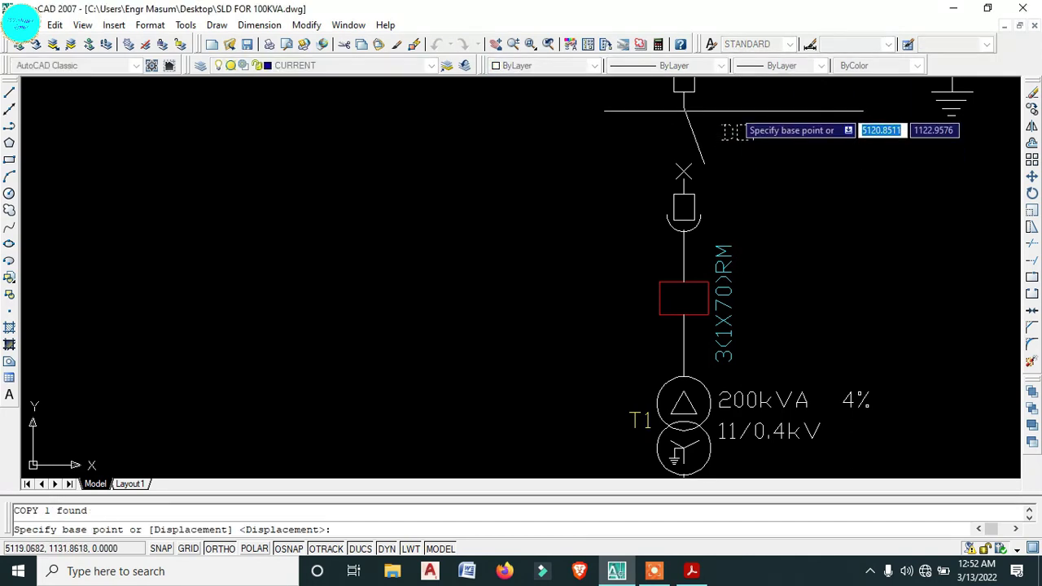
left_click(710, 118)
scroll(676, 278, "up", 5)
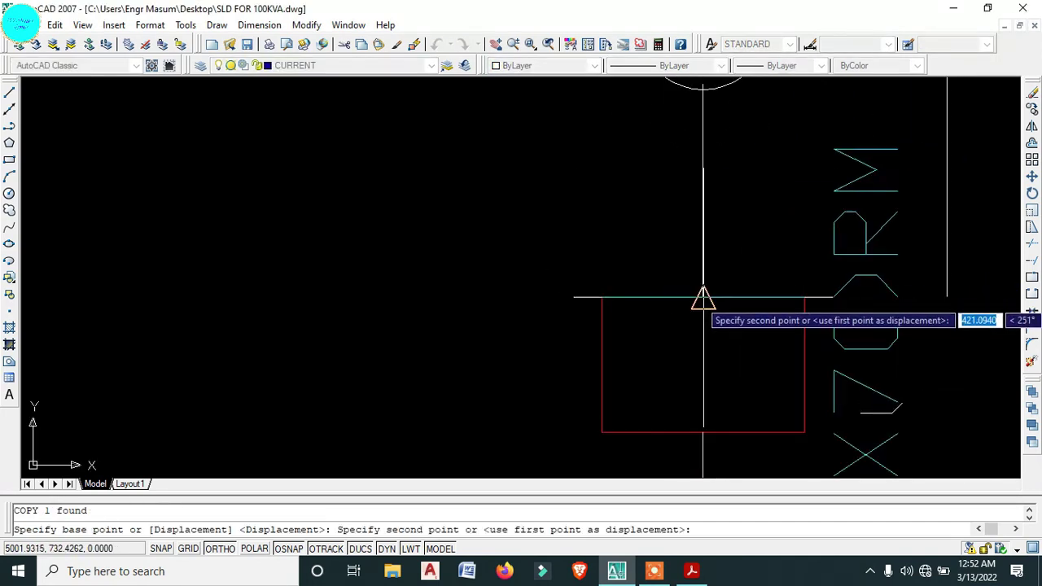
left_click(703, 298)
key("Escape")
- Centre the copied DOF text inside the red box
scroll(705, 309, "down", 3)
left_click(704, 334)
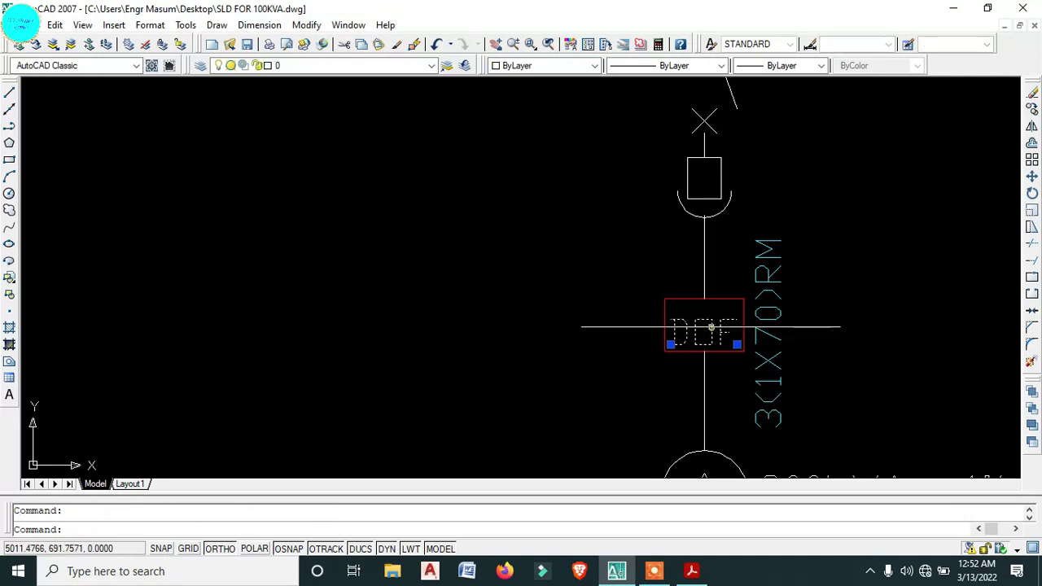
type("m")
key("Return")
left_click(518, 312)
left_click(518, 309)
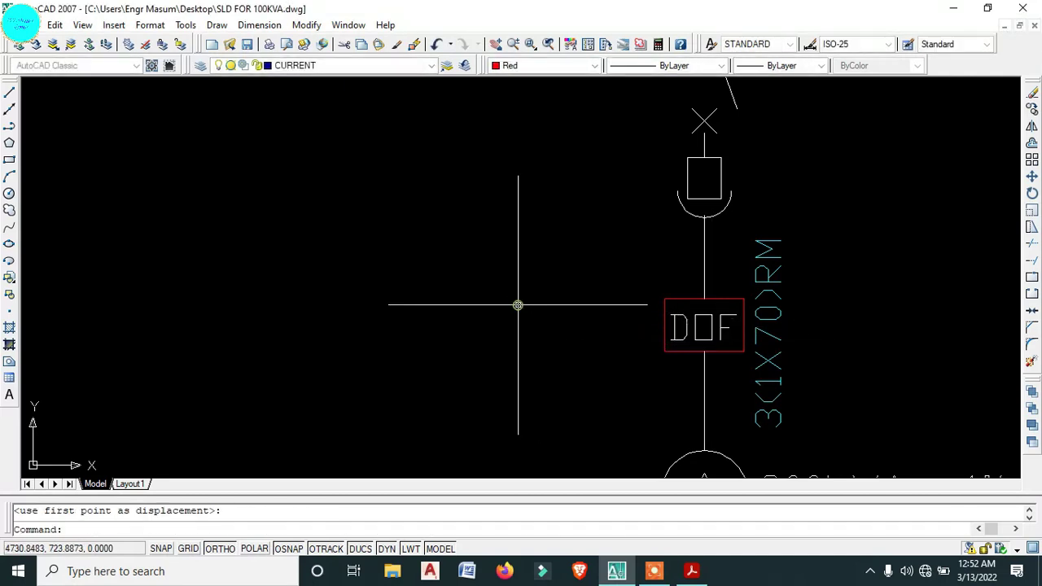
- Try editing the DOF text in the red box, then delete it entirely
left_click(703, 337)
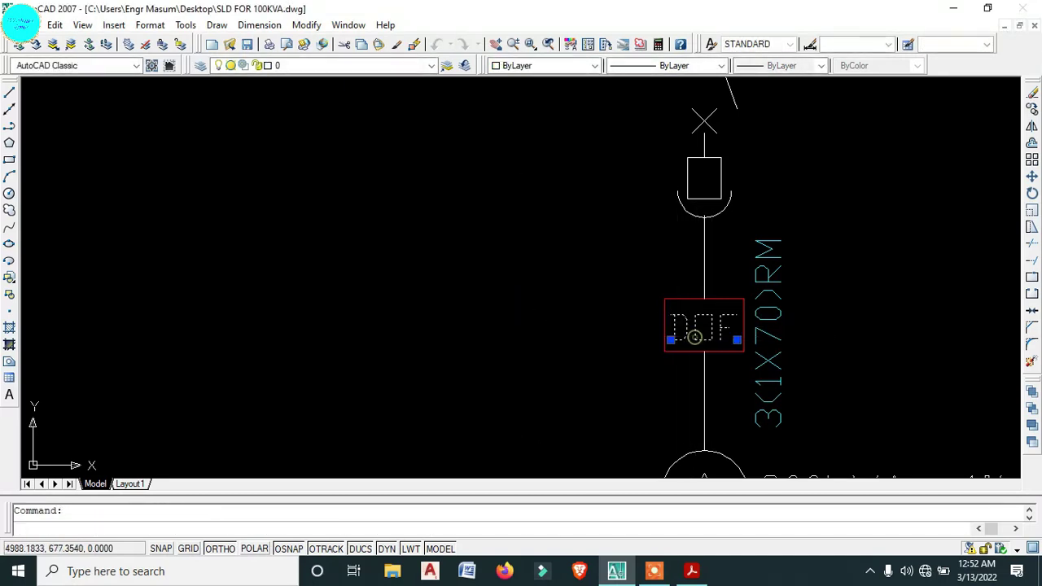
double_click(724, 333)
left_click(724, 330)
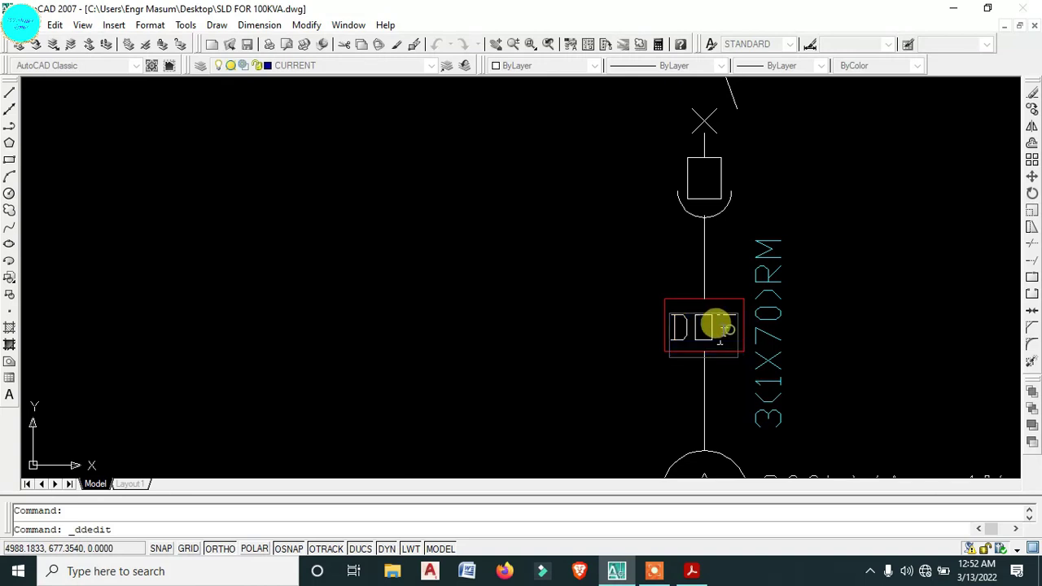
left_click_drag(719, 330, 675, 326)
left_click(725, 332)
key("Return")
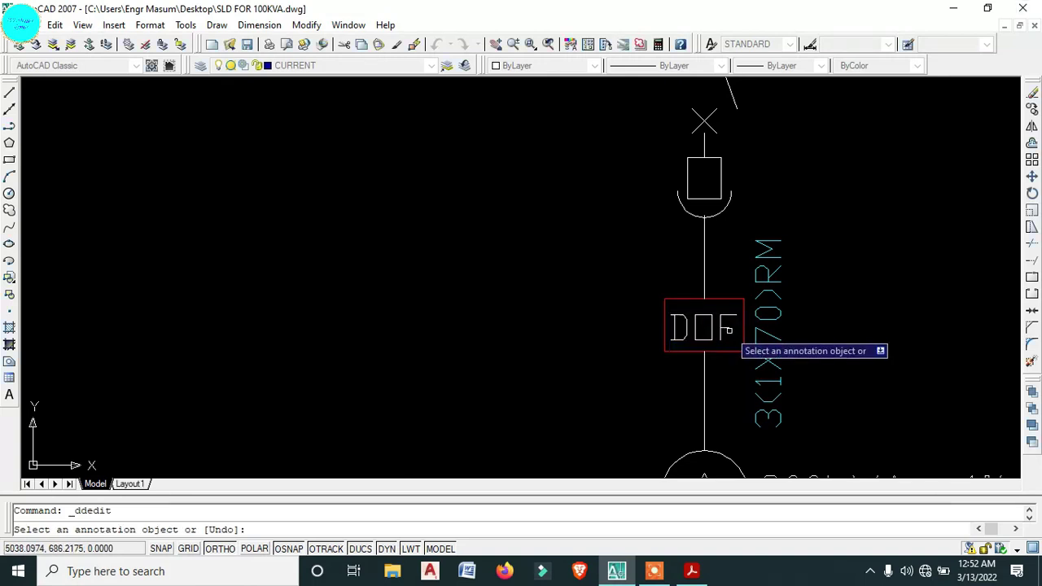
left_click(726, 330)
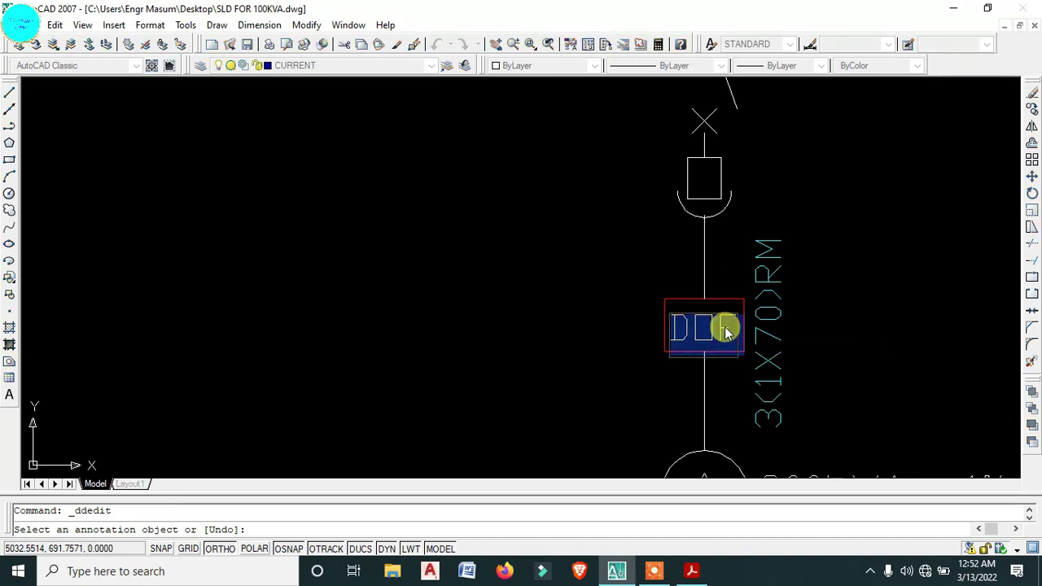
key("BackSpace")
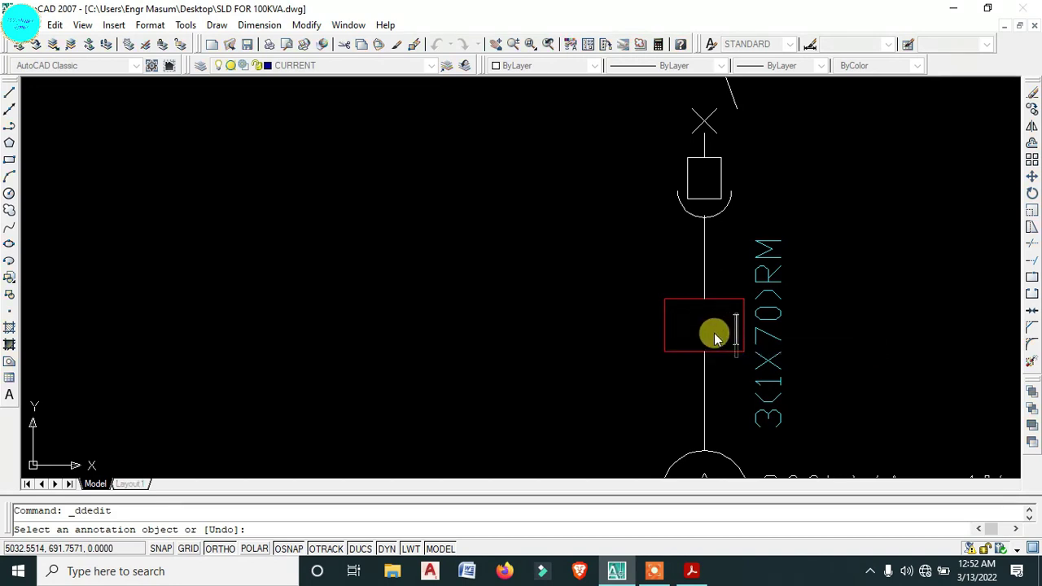
key("Escape")
key("Escape")
left_click(712, 335)
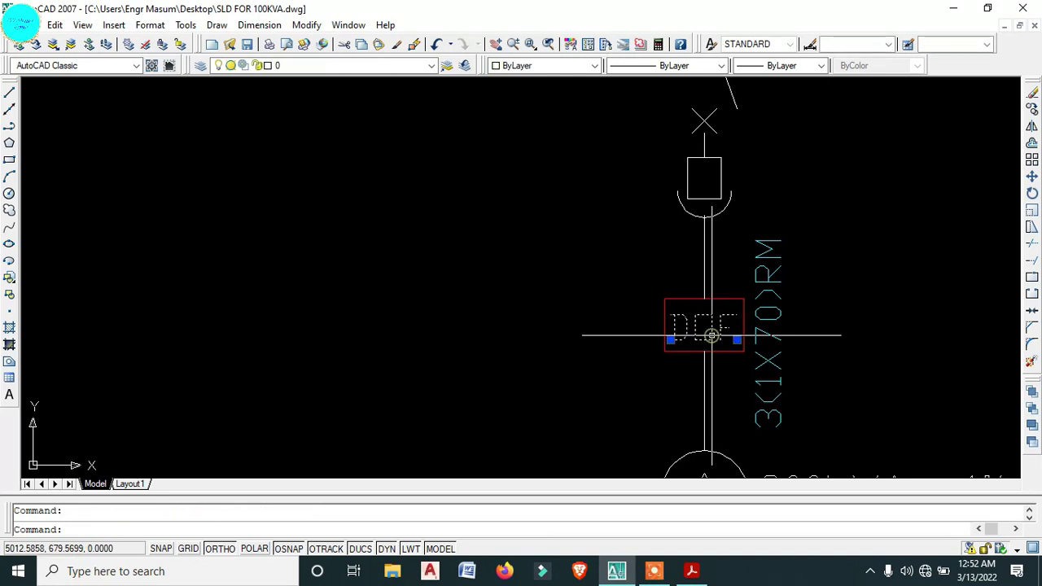
key("Delete")
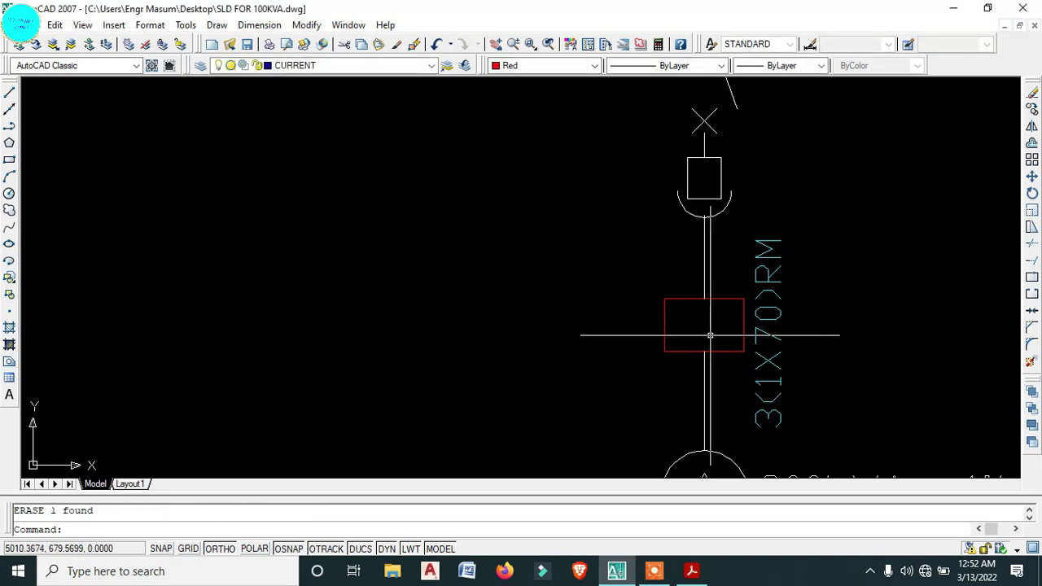
- Draw lines joining the rectangle's top, left, bottom and right midpoints into a closed diamond
type("L")
key("Return")
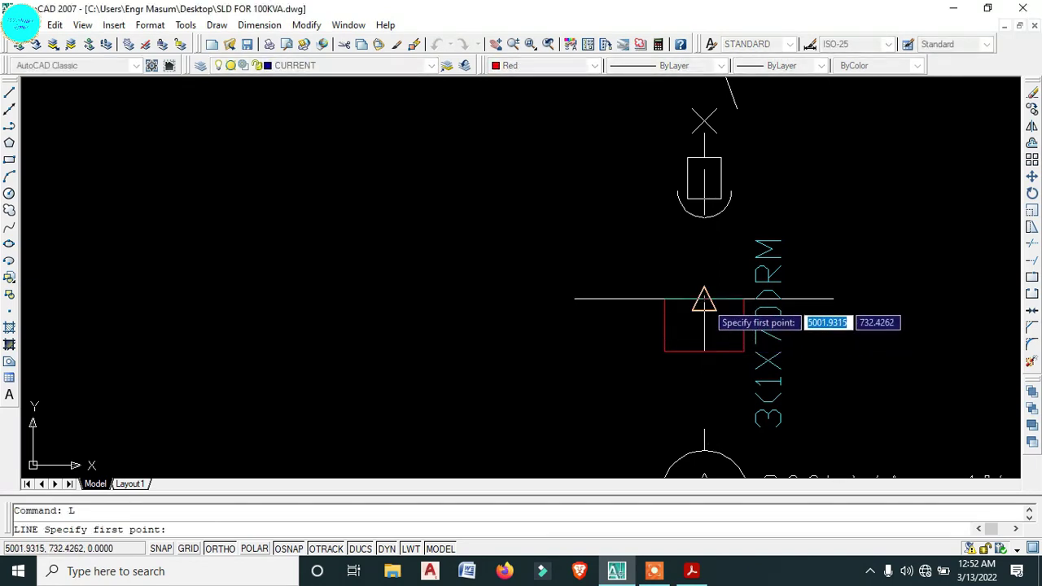
left_click(701, 302)
left_click(665, 325)
left_click(703, 347)
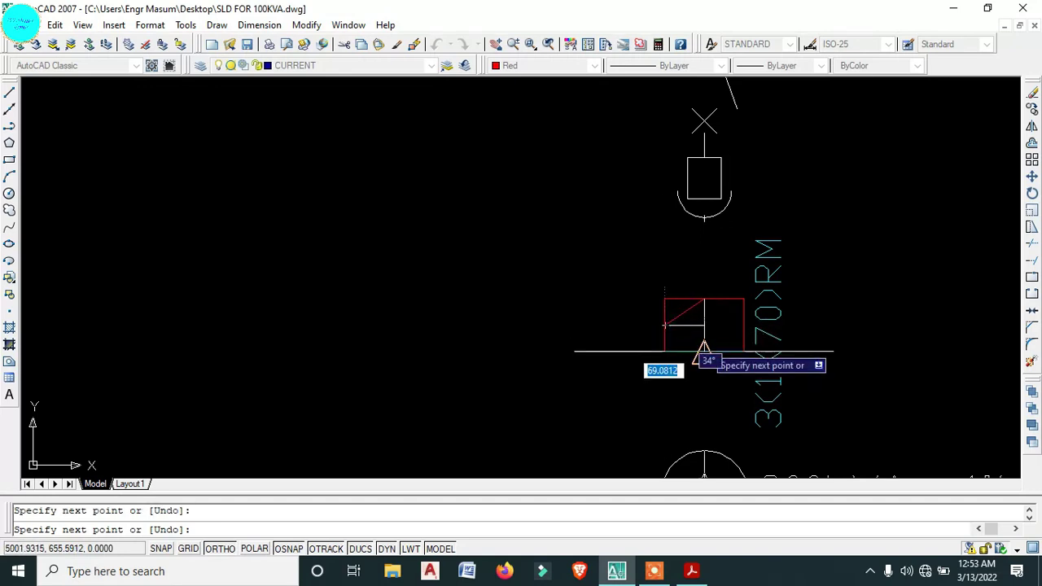
left_click(743, 326)
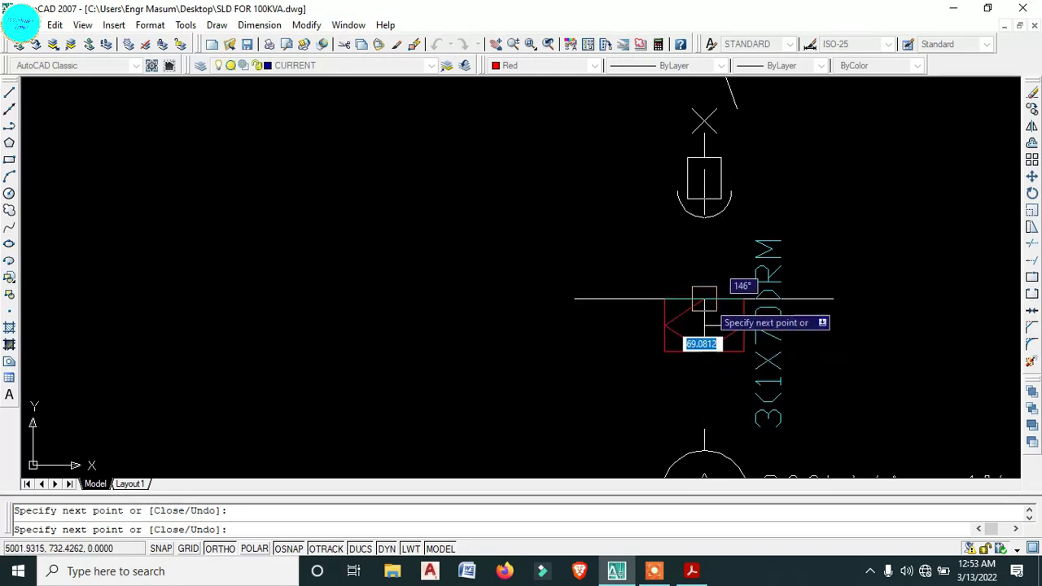
left_click(703, 301)
key("Escape")
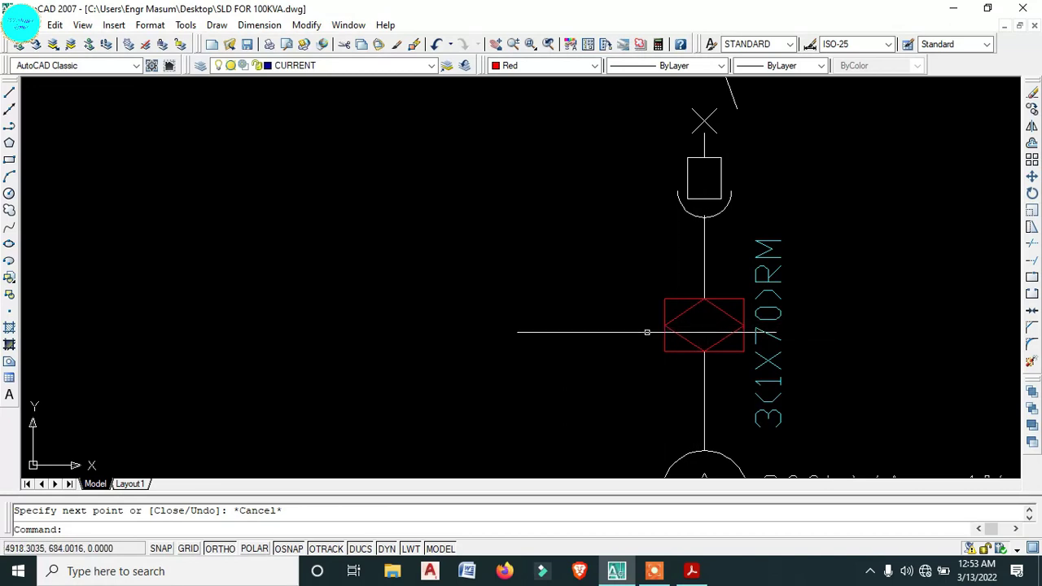
scroll(636, 334, "down", 2)
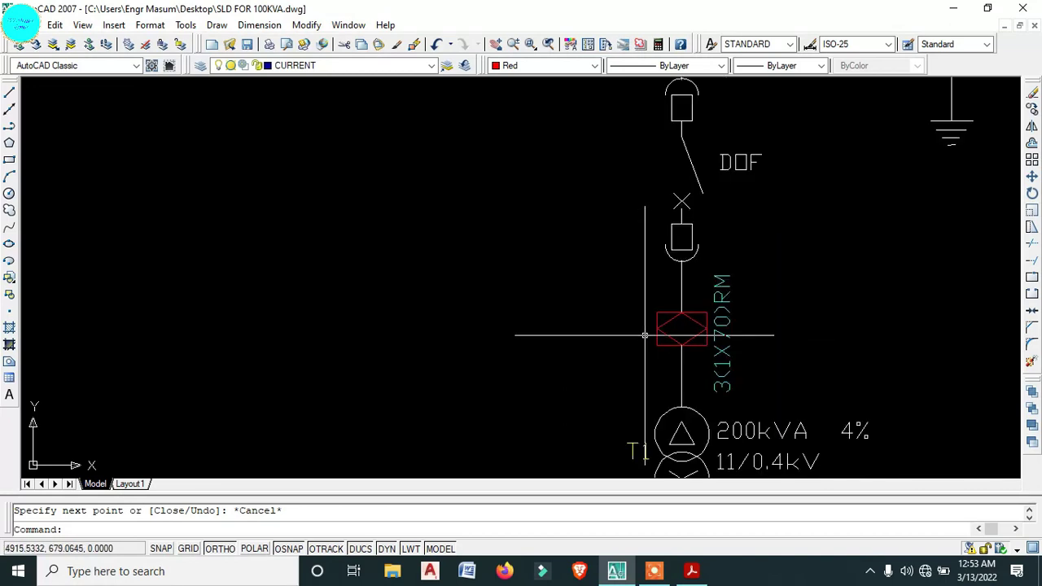
- Copy the DOF label beside the meter box and change its text to HT
left_click(746, 167)
type("cp")
key("Return")
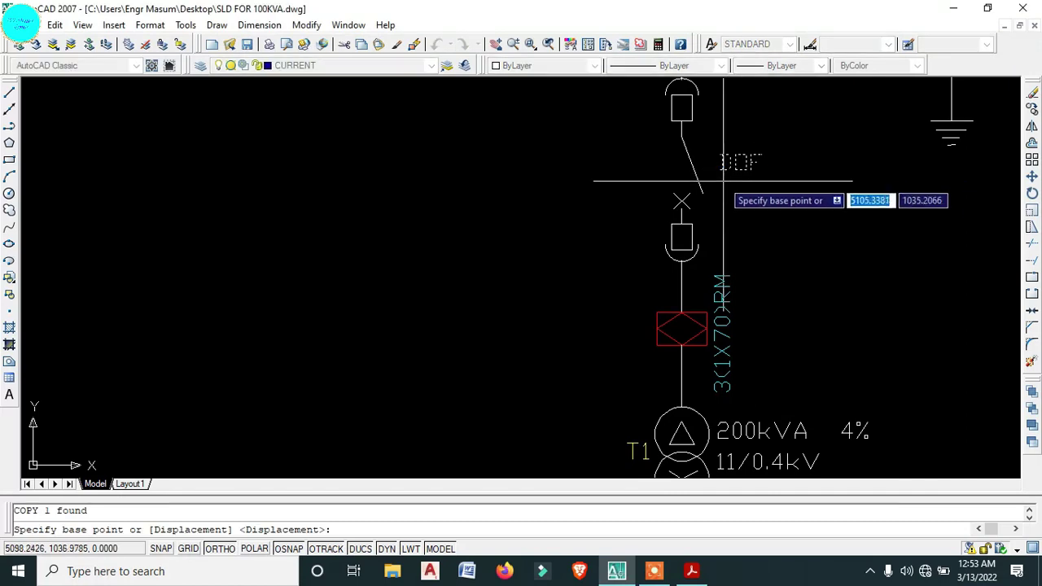
left_click(783, 165)
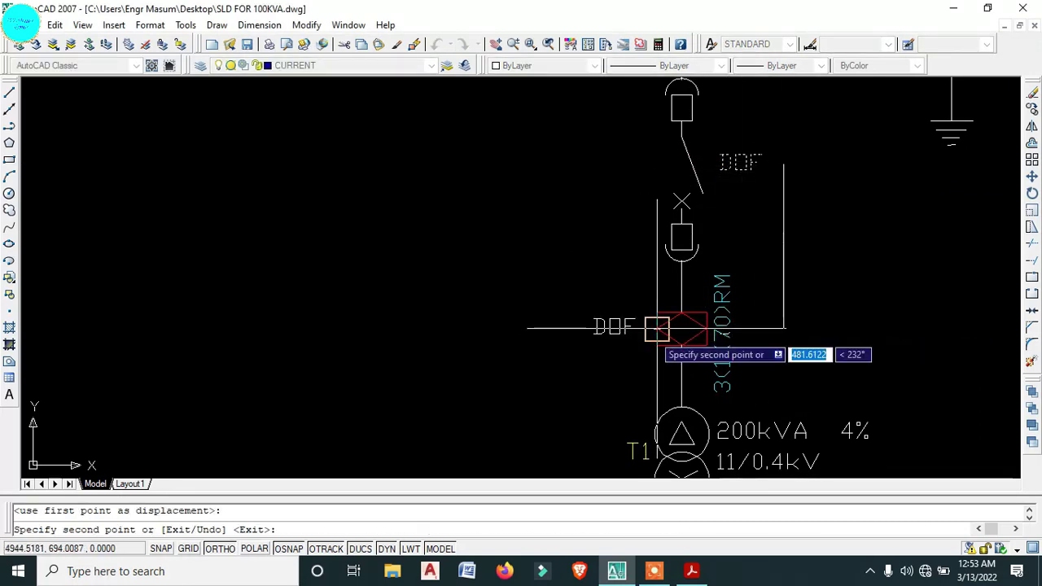
key("Escape")
scroll(651, 329, "up", 4)
left_click(629, 333)
left_click(627, 330)
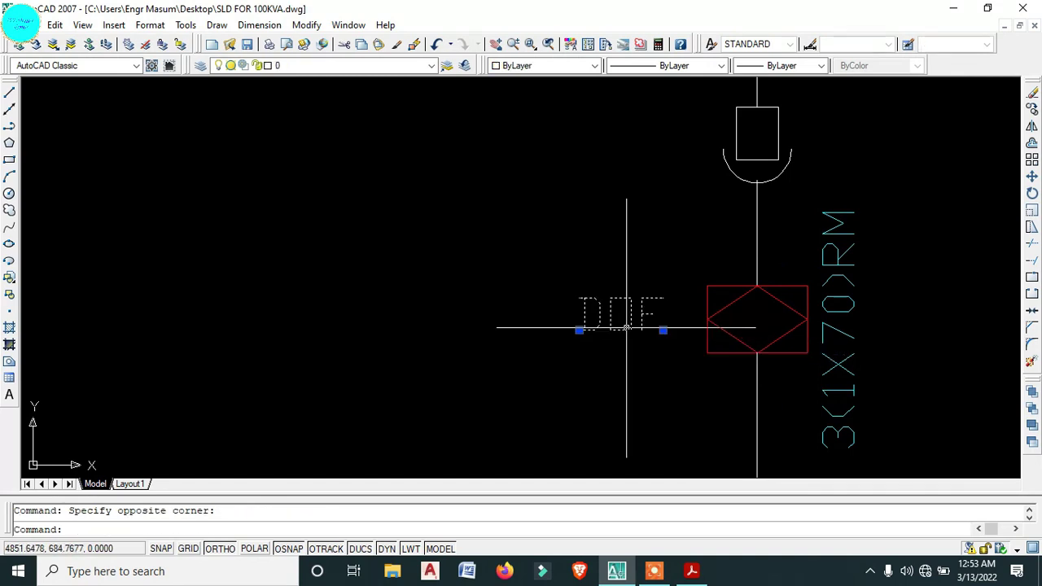
double_click(624, 328)
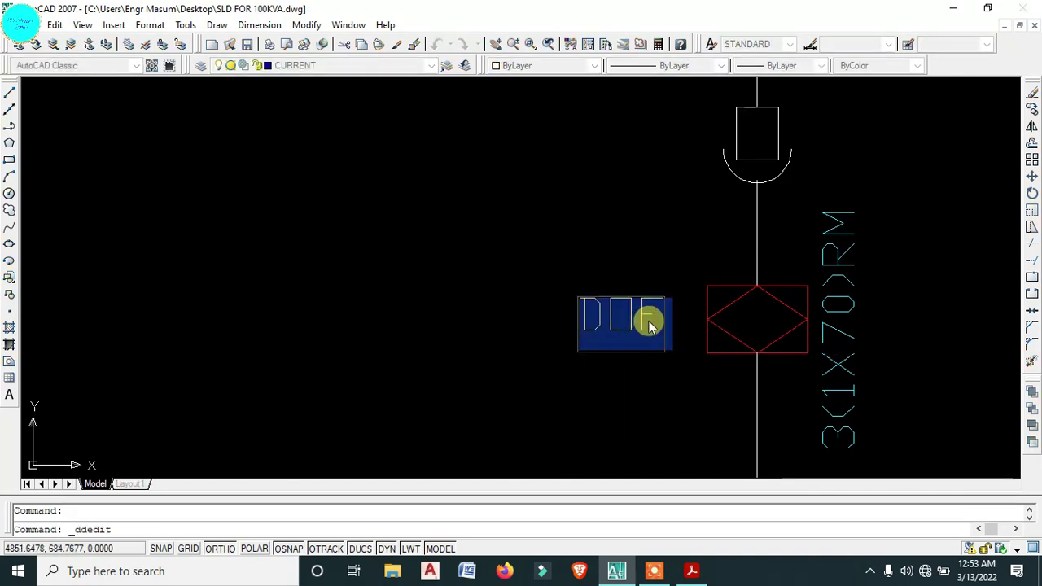
type("HT")
key("Return")
key("Escape")
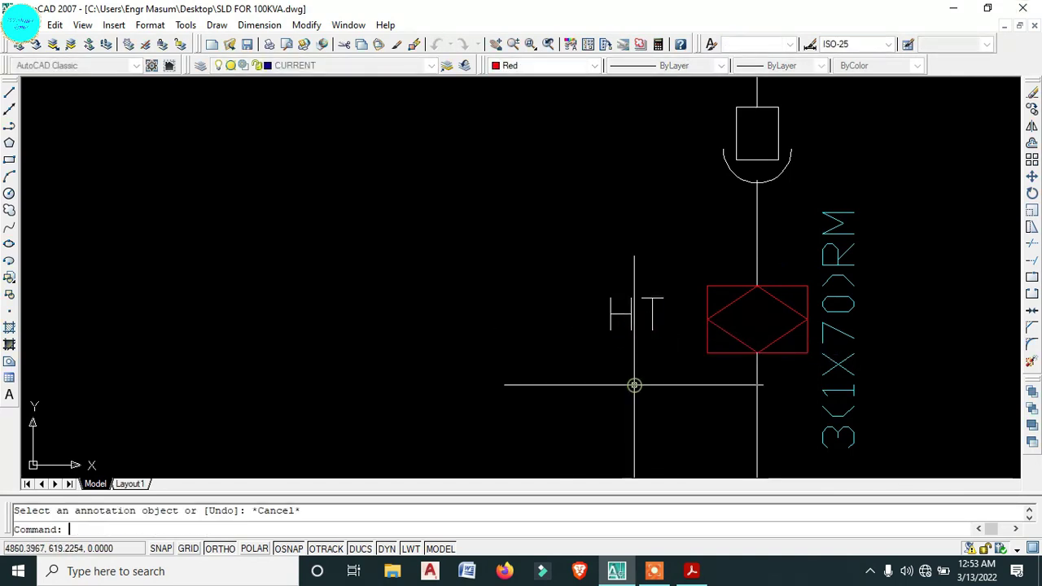
- Copy the HT label below itself and change the copy's text to METER
left_click(628, 314)
left_click(608, 309)
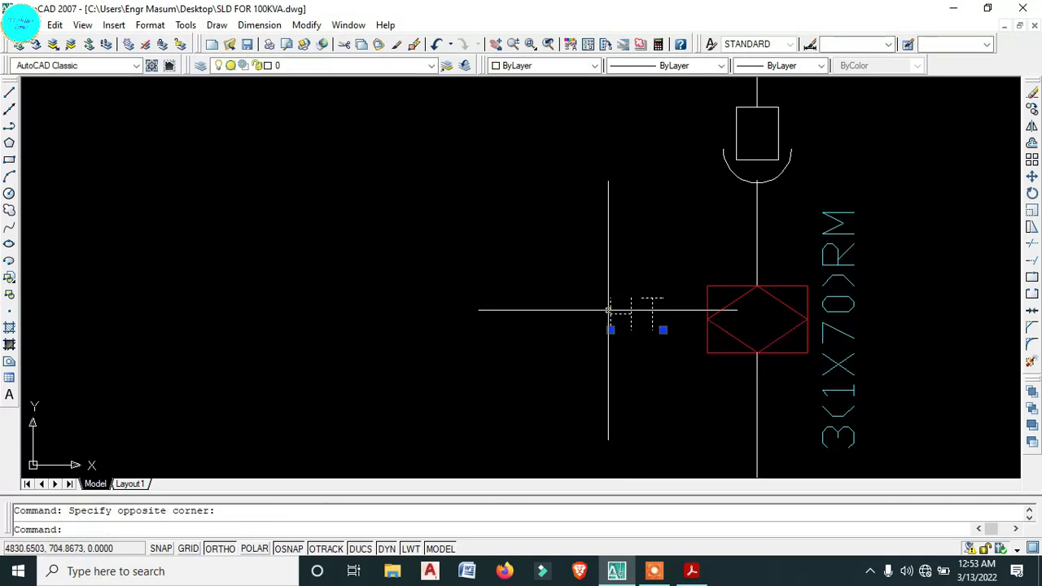
type("co")
key("Return")
left_click(552, 309)
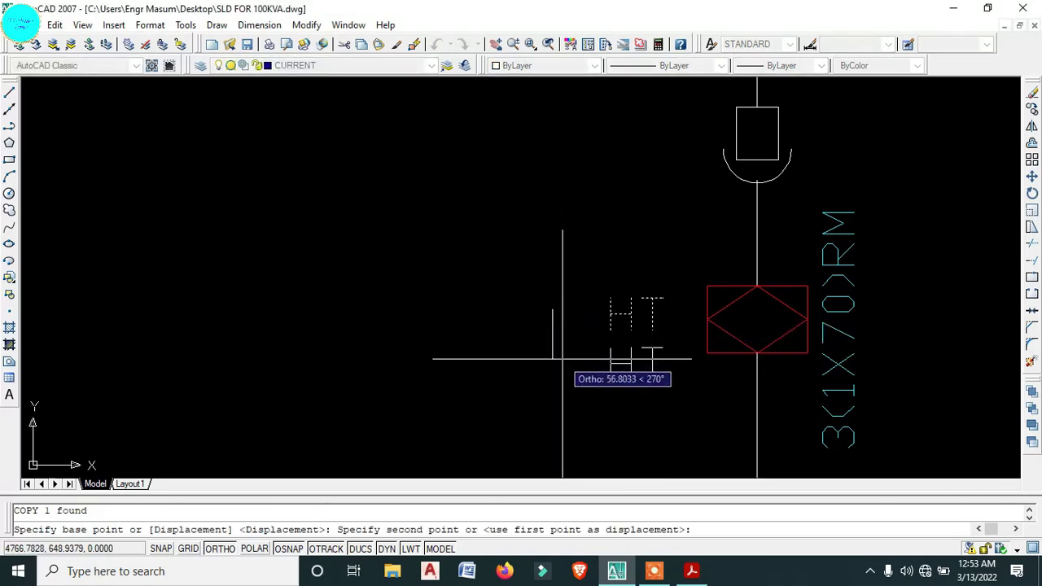
left_click(562, 358)
key("Escape")
left_click(669, 368)
left_click(604, 358)
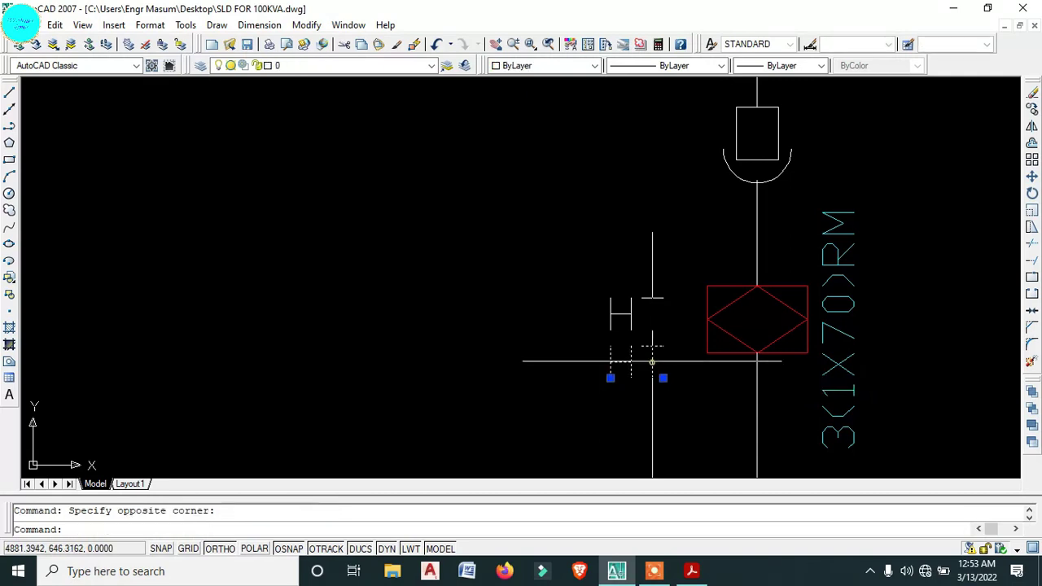
double_click(651, 363)
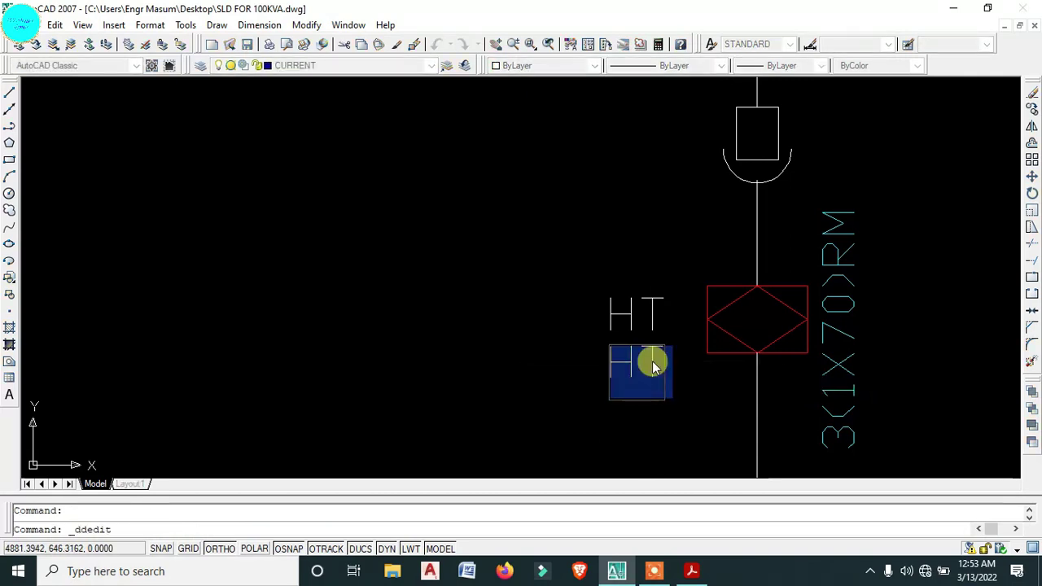
key("BackSpace")
type("METER")
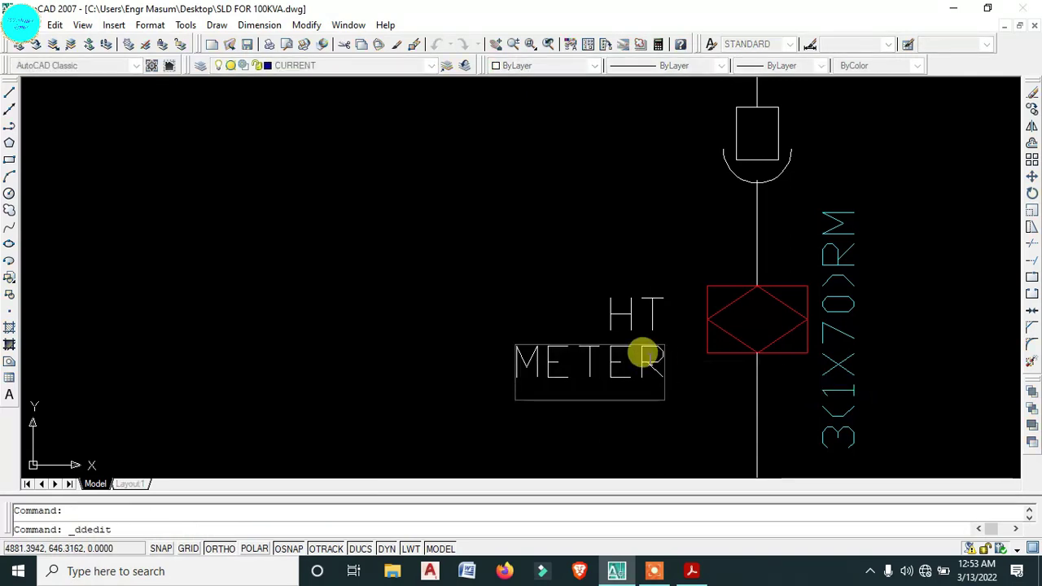
key("Return")
key("Escape")
- Move HT directly above METER and begin shifting both labels right
left_click(582, 308)
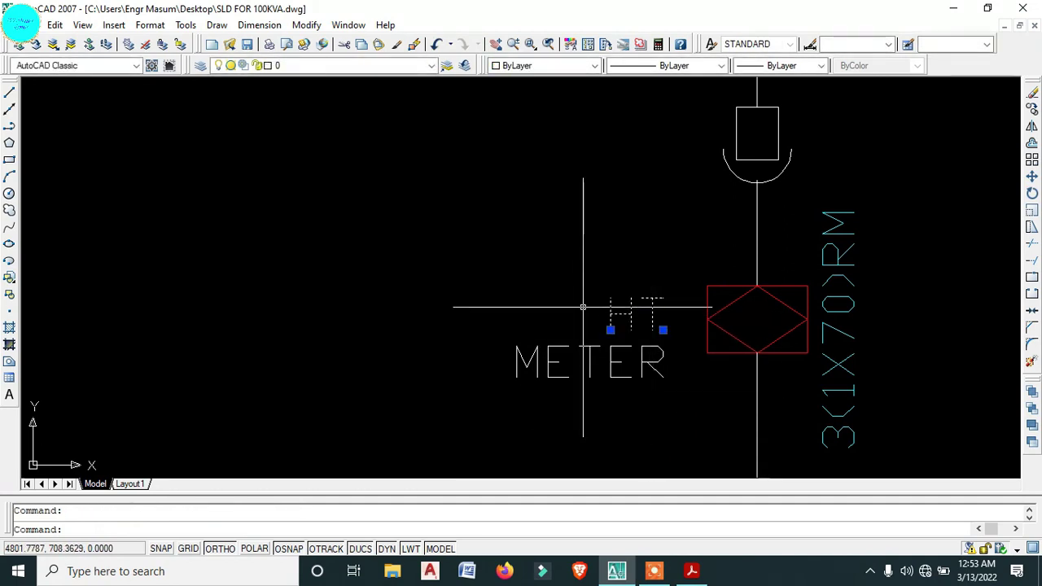
type("m")
key("Return")
left_click(586, 214)
left_click(530, 212)
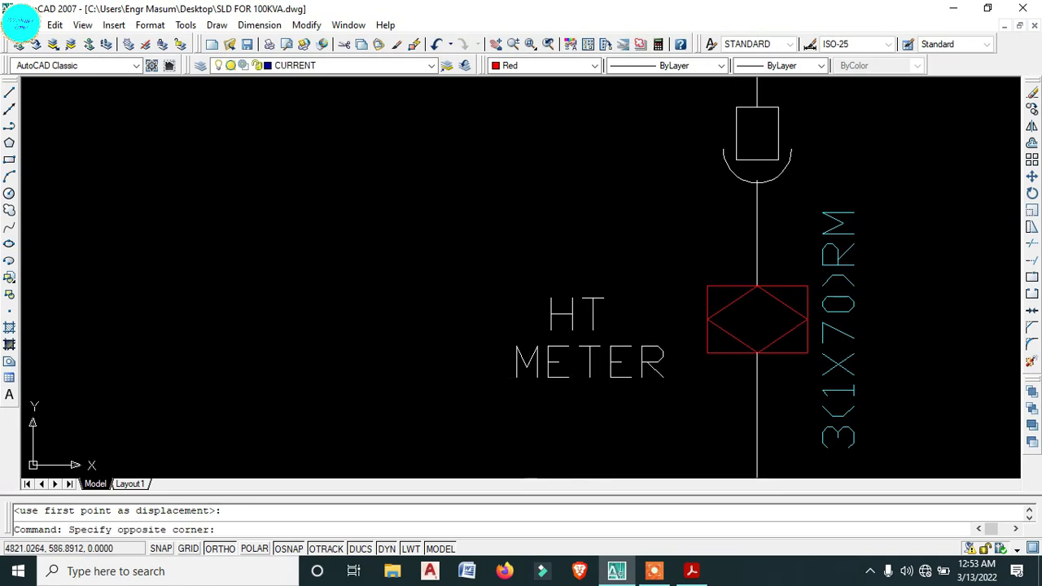
type("m")
key("Return")
left_click(514, 256)
- Nudge the HT METER labels right and shift the 3C(1X70)RM cable label slightly right
left_click(536, 256)
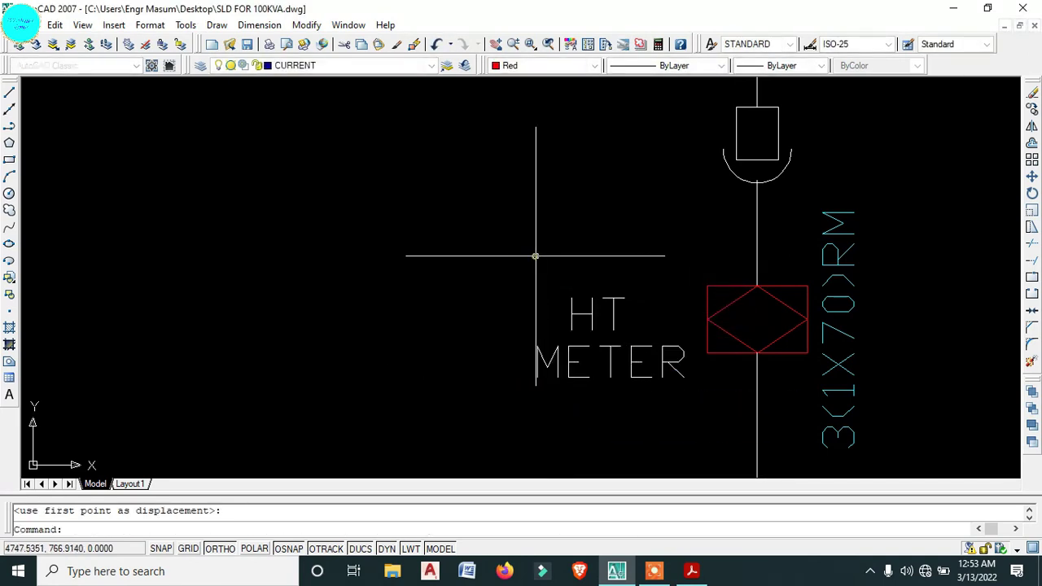
scroll(536, 255, "down", 4)
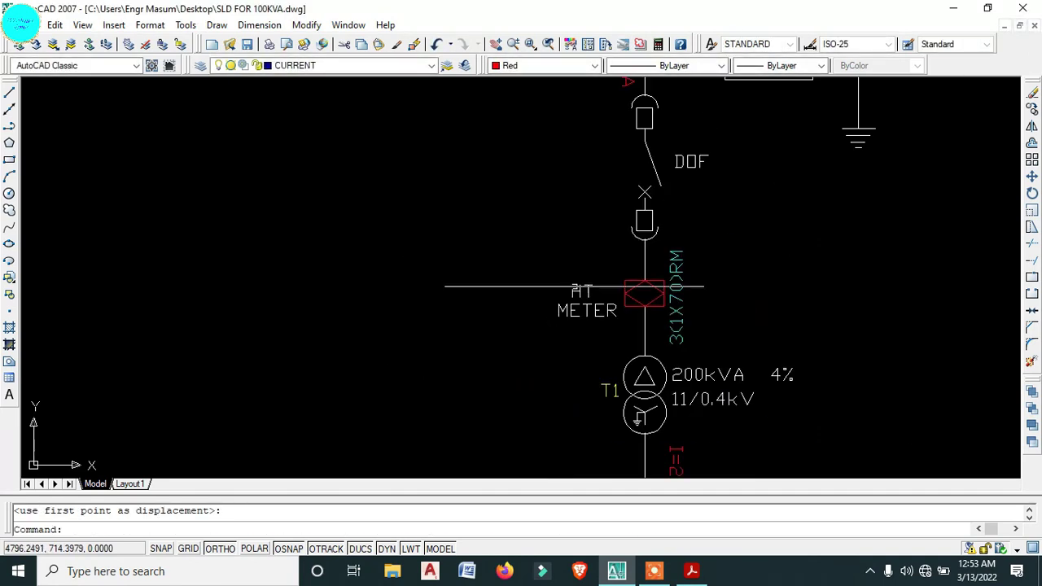
left_click(682, 314)
type("m")
key("Return")
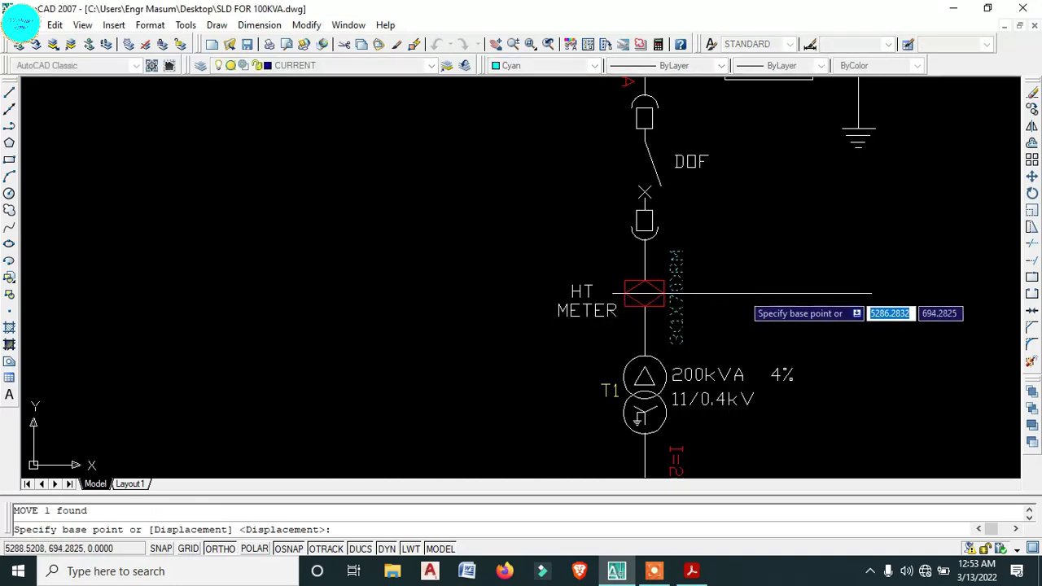
left_click(733, 298)
left_click(754, 290)
- Pan and zoom to extents so the whole diagram with feeders is visible
scroll(698, 330, "down", 3)
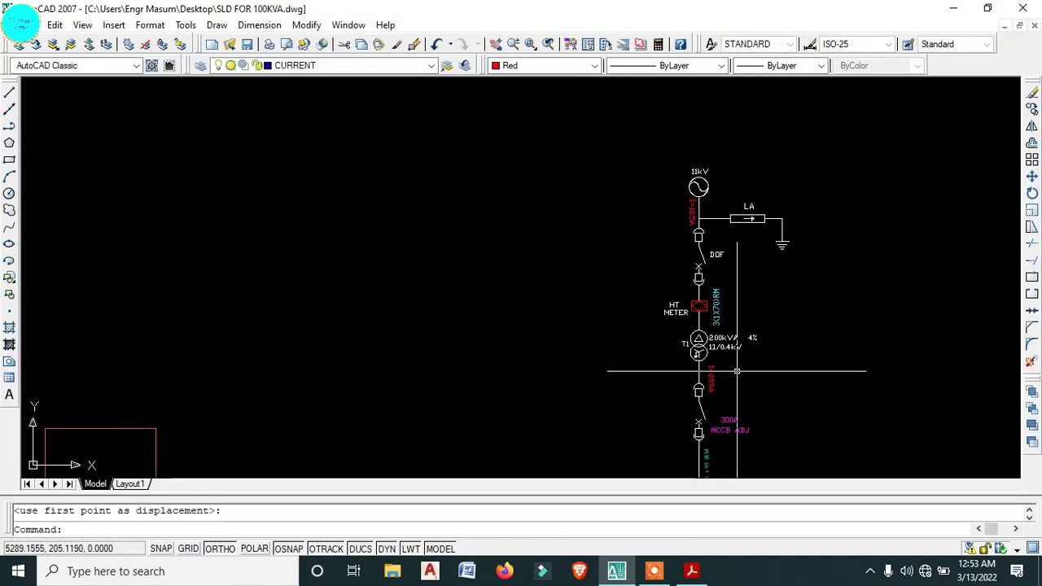
mouse_move(698, 367)
middle_mouse_down()
mouse_move(727, 350)
mouse_move(739, 318)
middle_mouse_up()
scroll(716, 328, "up", 5)
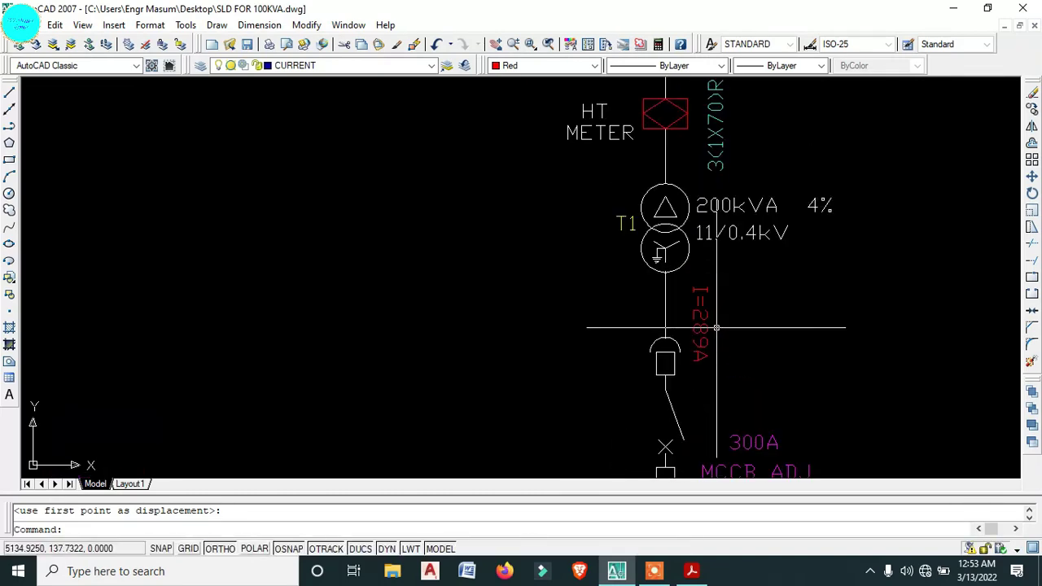
scroll(713, 331, "down", 3)
mouse_move(691, 350)
middle_mouse_down()
mouse_move(767, 86)
mouse_move(686, 287)
middle_mouse_up()
middle_click(694, 329)
middle_click(693, 329)
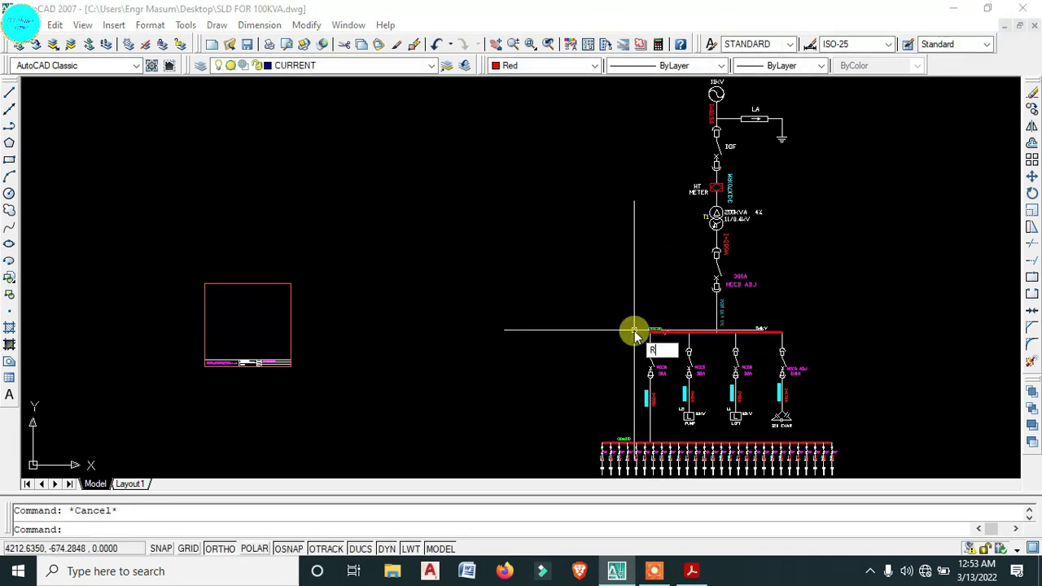
scroll(634, 330, "down", 4)
- Scale the red title block by a factor of 3 from its corner
scroll(518, 349, "up", 2)
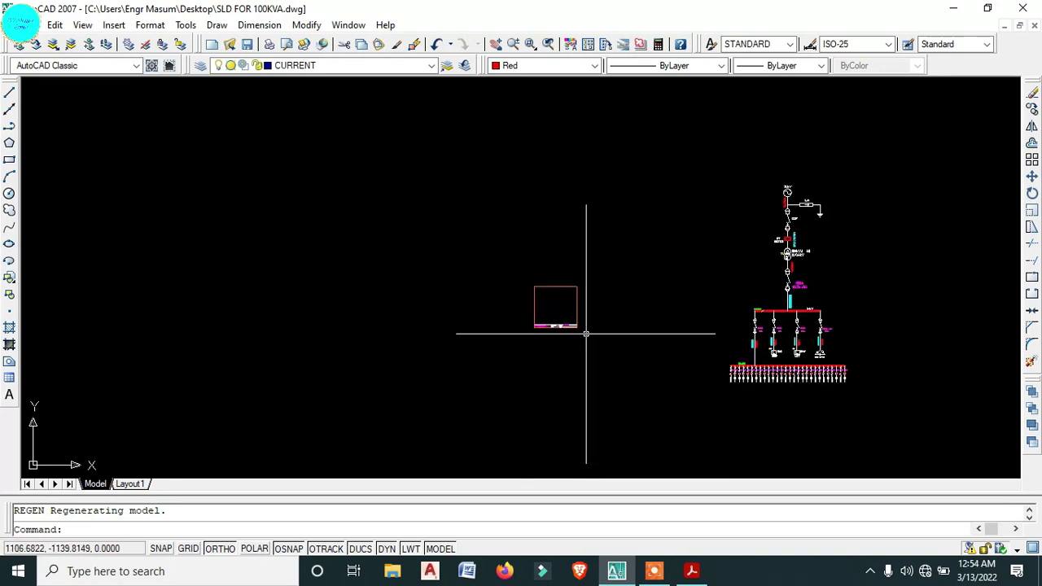
left_click(488, 245)
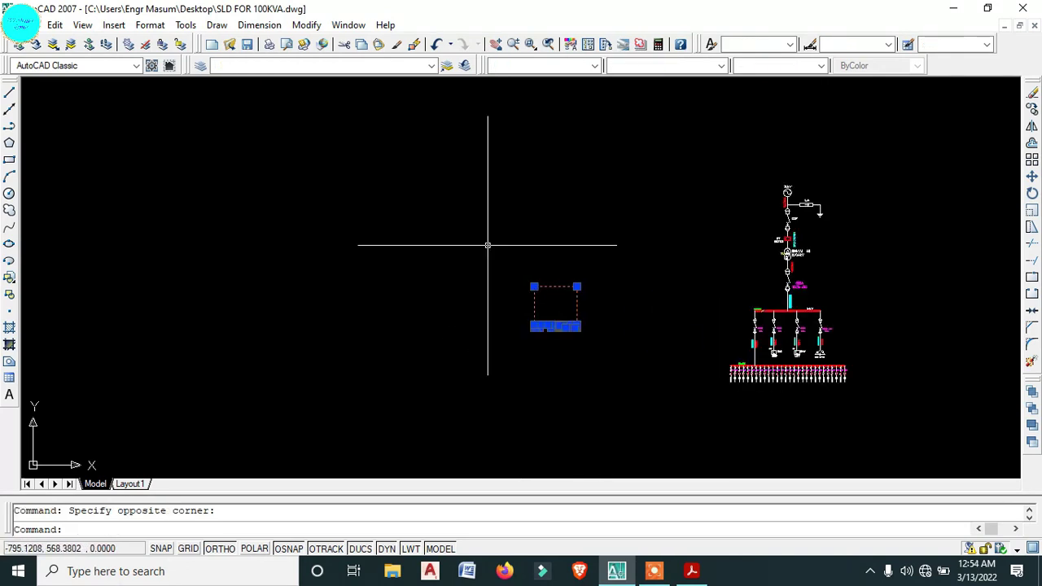
type("sc")
key("Return")
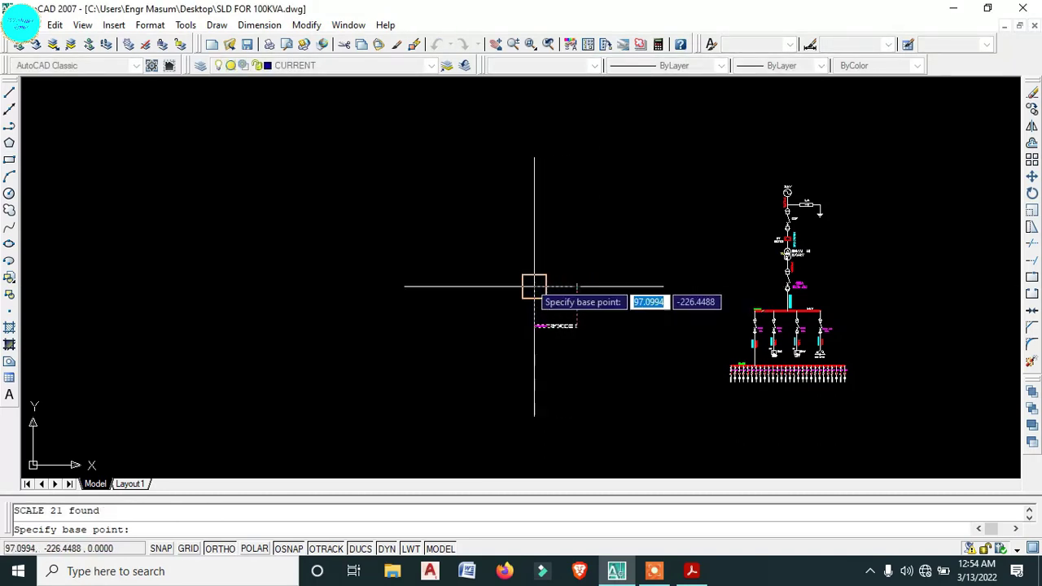
left_click(535, 286)
type("3")
key("Return")
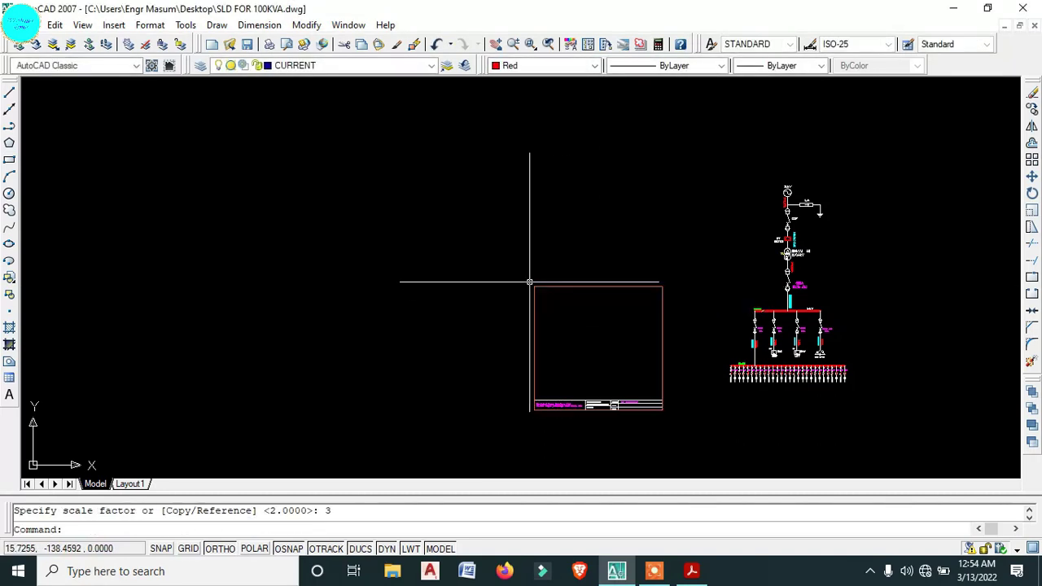
- Select the enlarged title block's red border rectangle
left_click(670, 437)
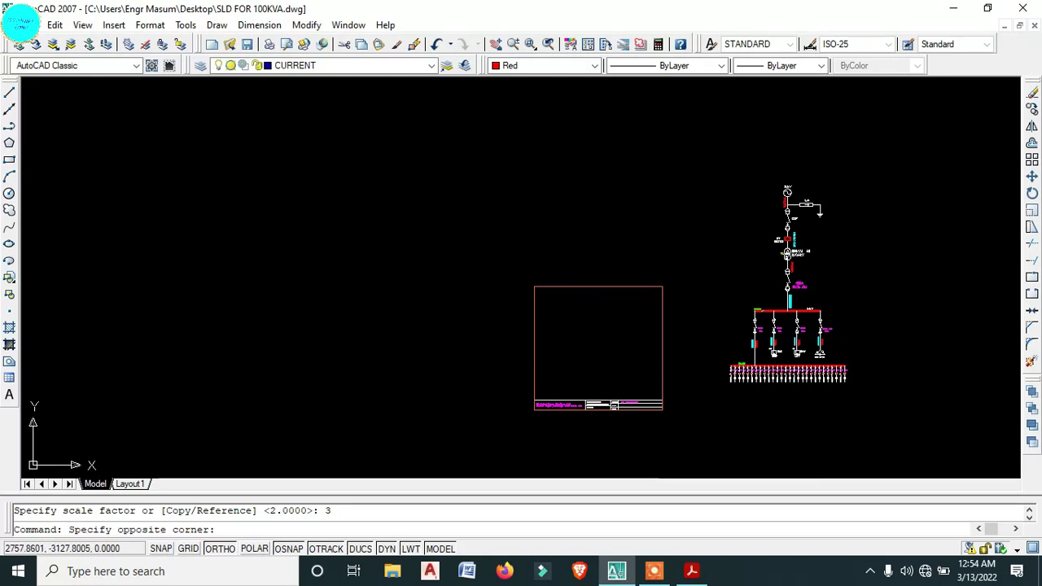
left_click(517, 384)
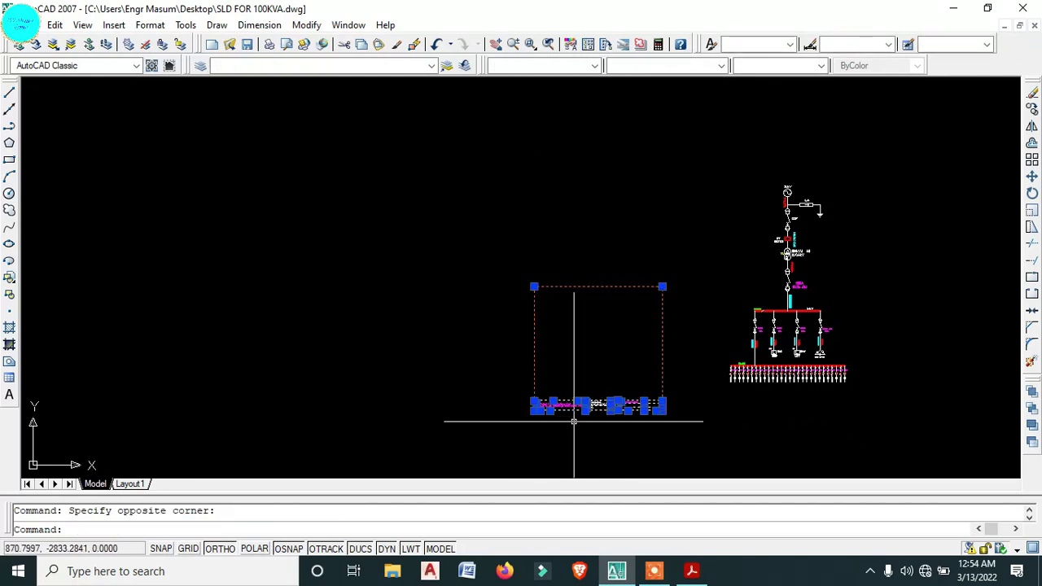
key("Escape")
left_click(683, 318)
left_click(630, 294)
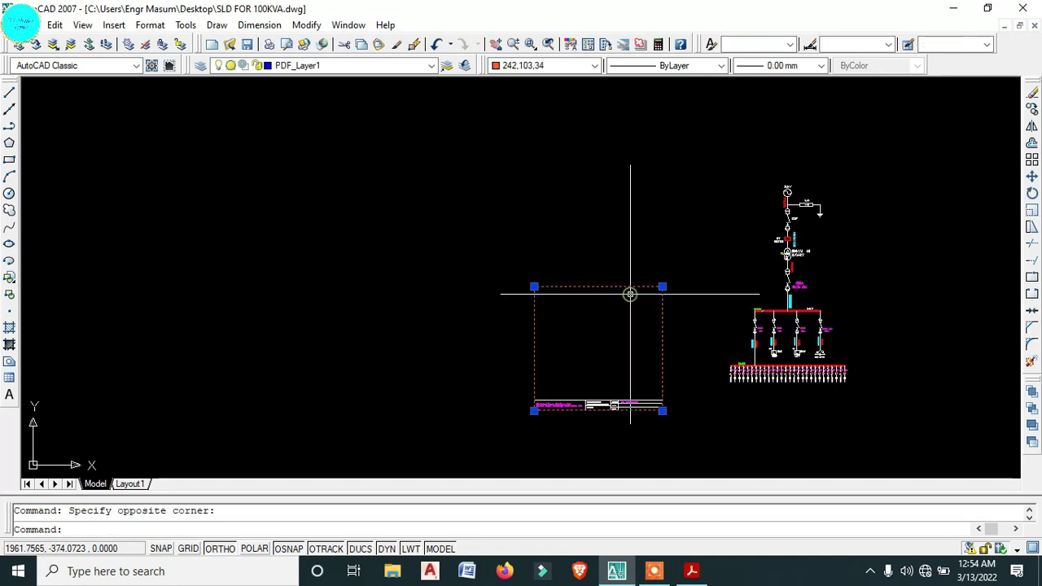
- Explode the border rectangle and erase its red lines
type("x")
key("Return")
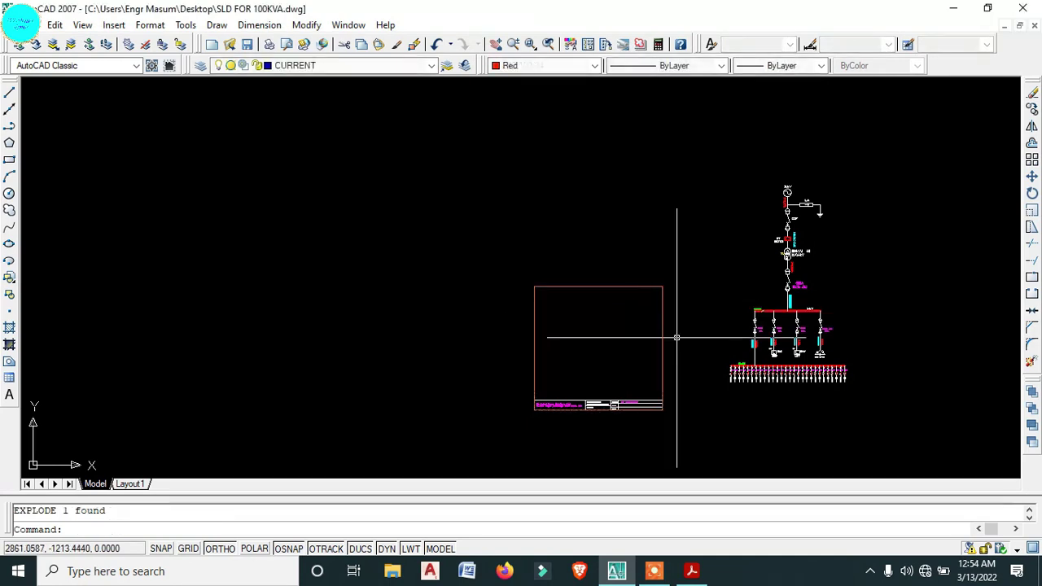
left_click(676, 337)
left_click(503, 252)
type("e")
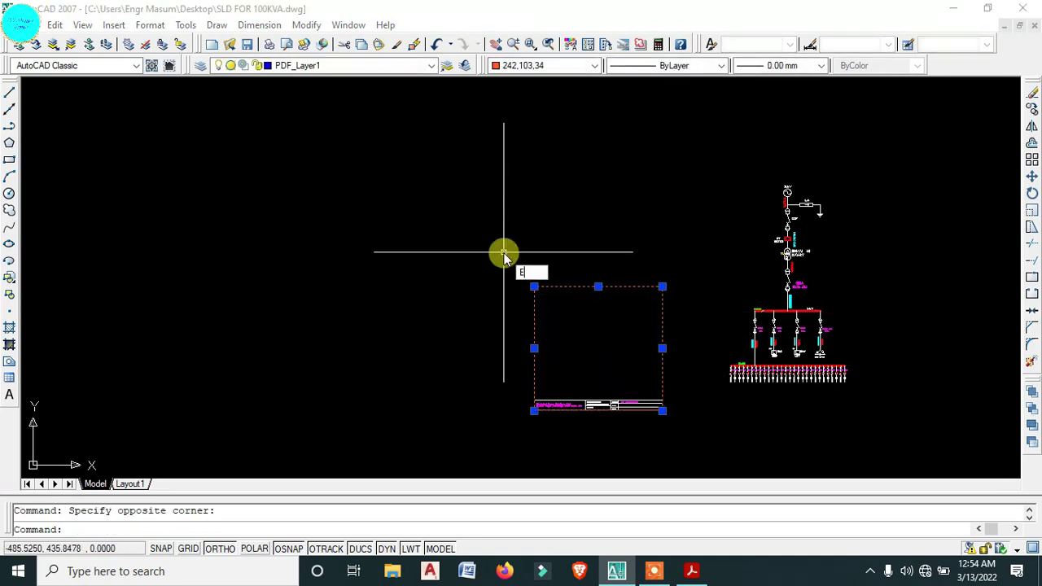
key("Return")
- Scale the remaining title strip by a factor of 2
scroll(681, 432, "up", 2)
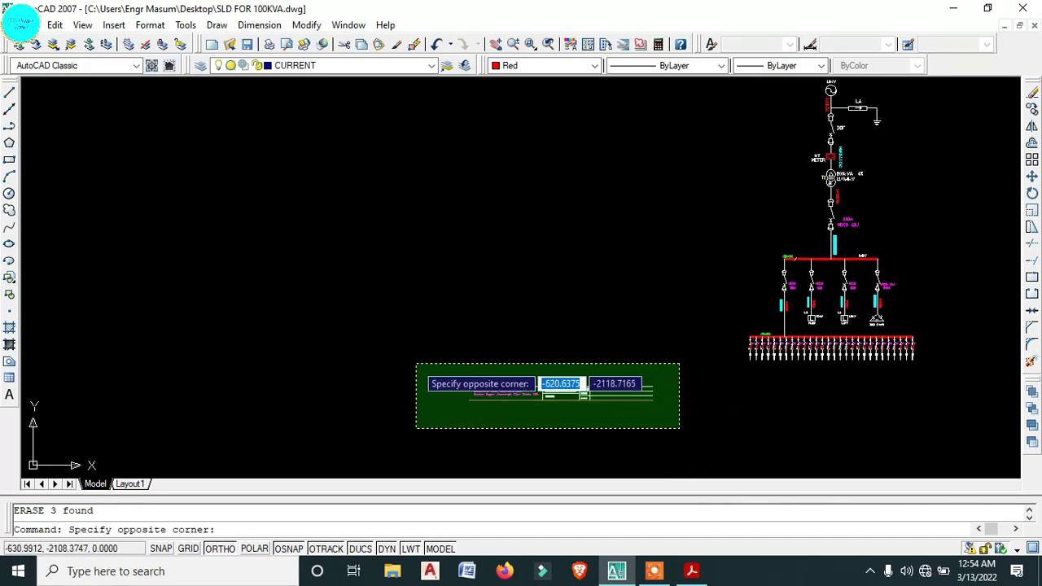
left_click(417, 363)
scroll(611, 375, "up", 5)
scroll(610, 407, "down", 5)
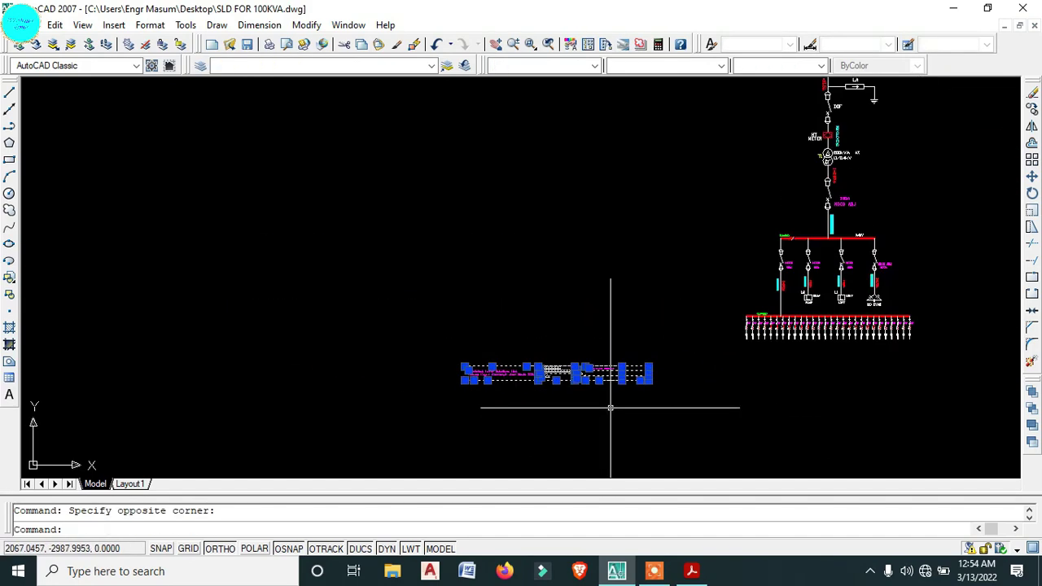
type("sc")
key("Return")
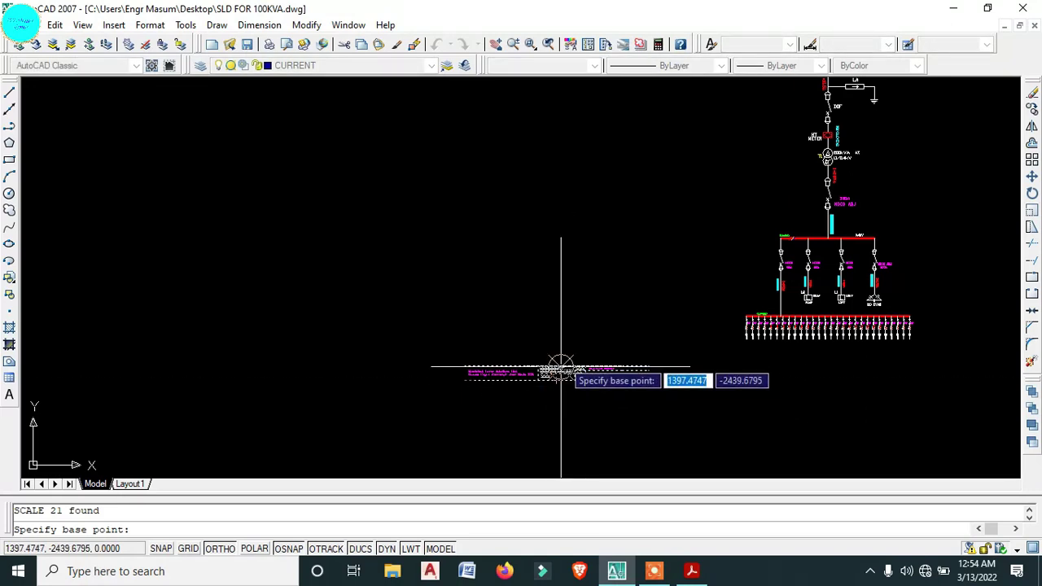
left_click(560, 362)
type("2")
key("Return")
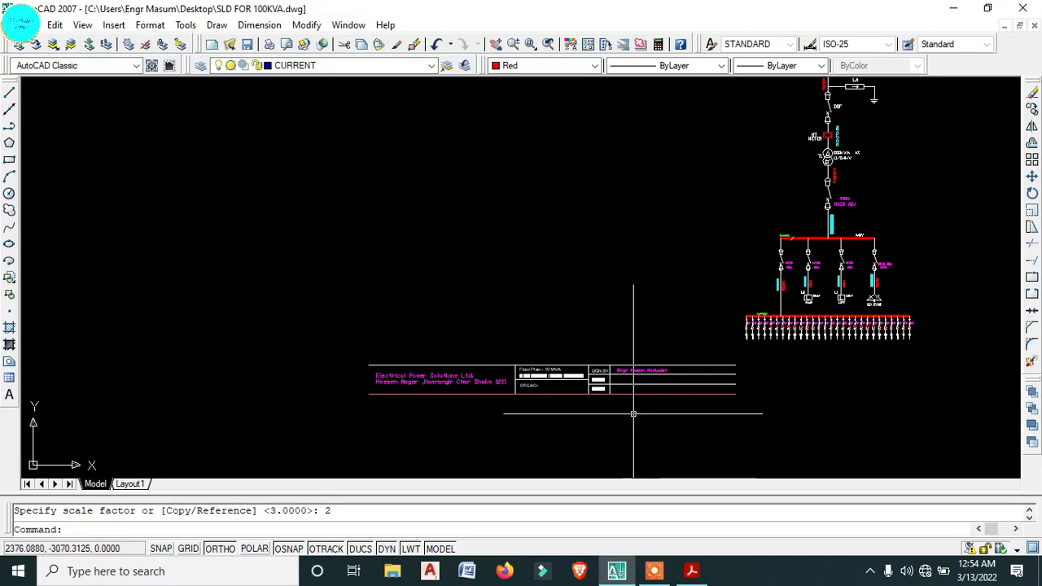
- Move the title strip right so it sits beneath the diagram's feeder busbar
left_click(707, 431)
left_click(355, 353)
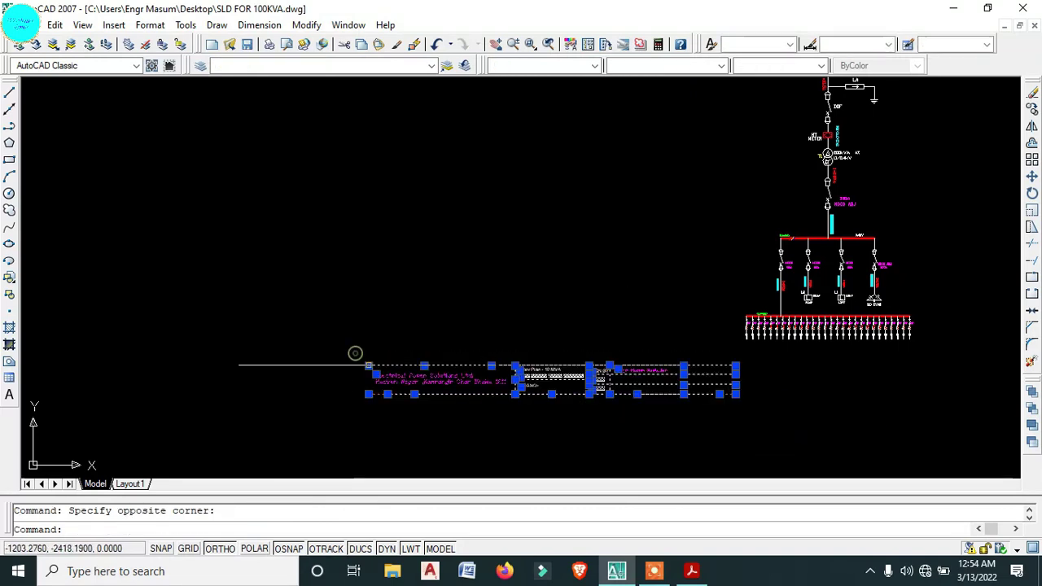
type("m")
key("Return")
left_click(511, 417)
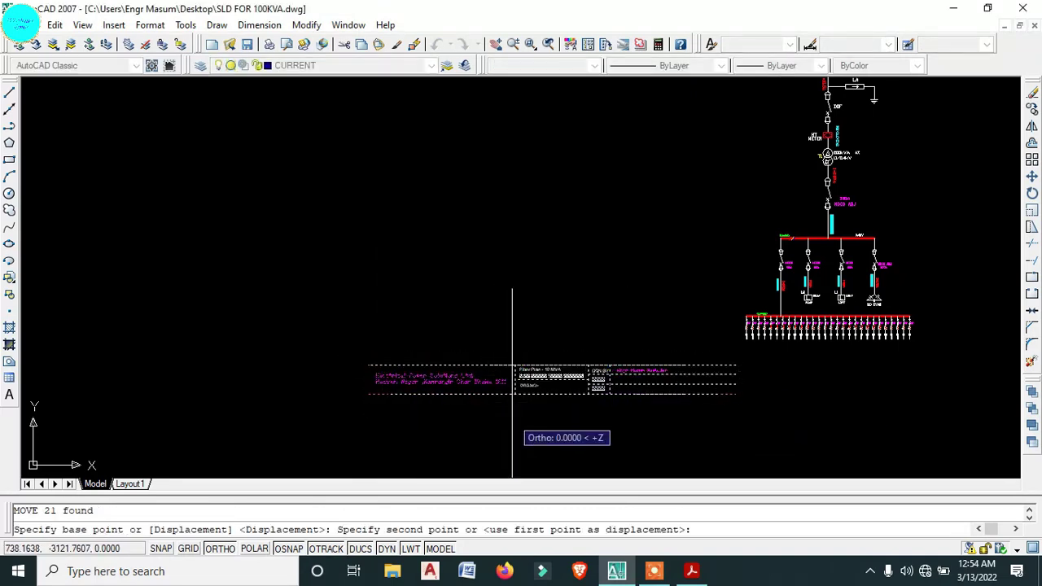
left_click(799, 416)
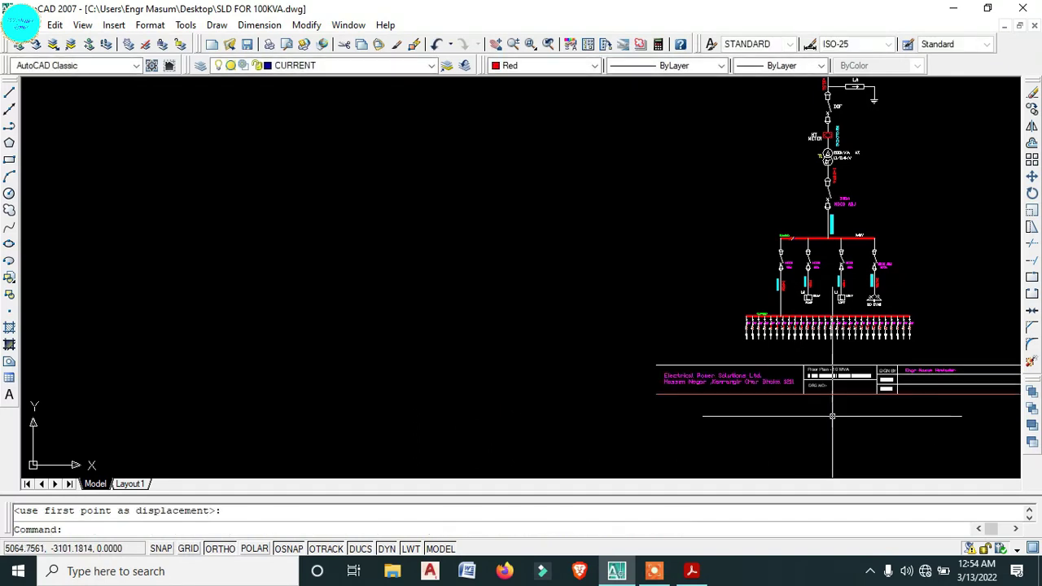
scroll(670, 402, "down", 3)
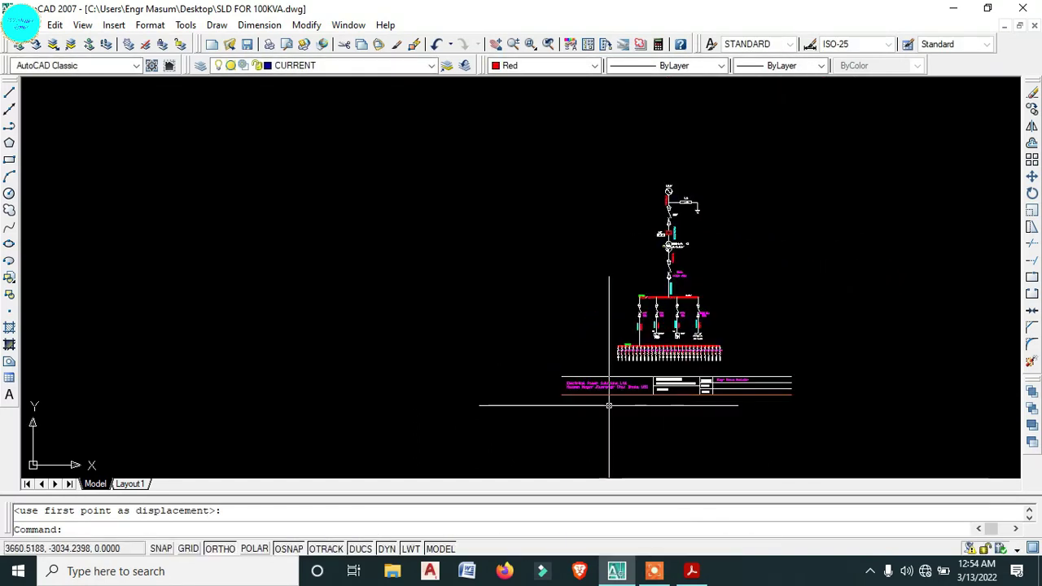
scroll(654, 400, "up", 3)
left_click(667, 401)
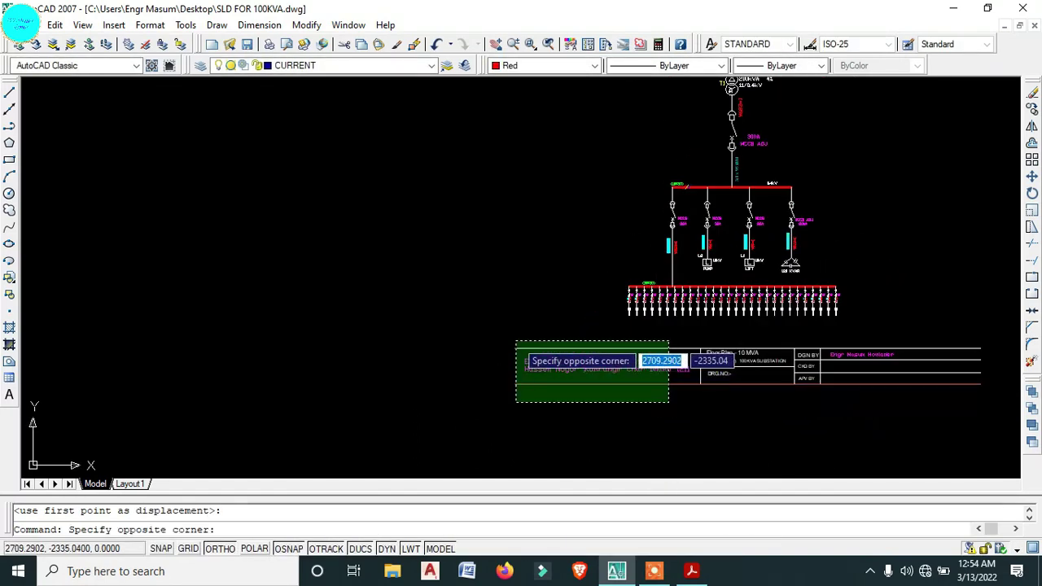
left_click(500, 343)
left_click(850, 416)
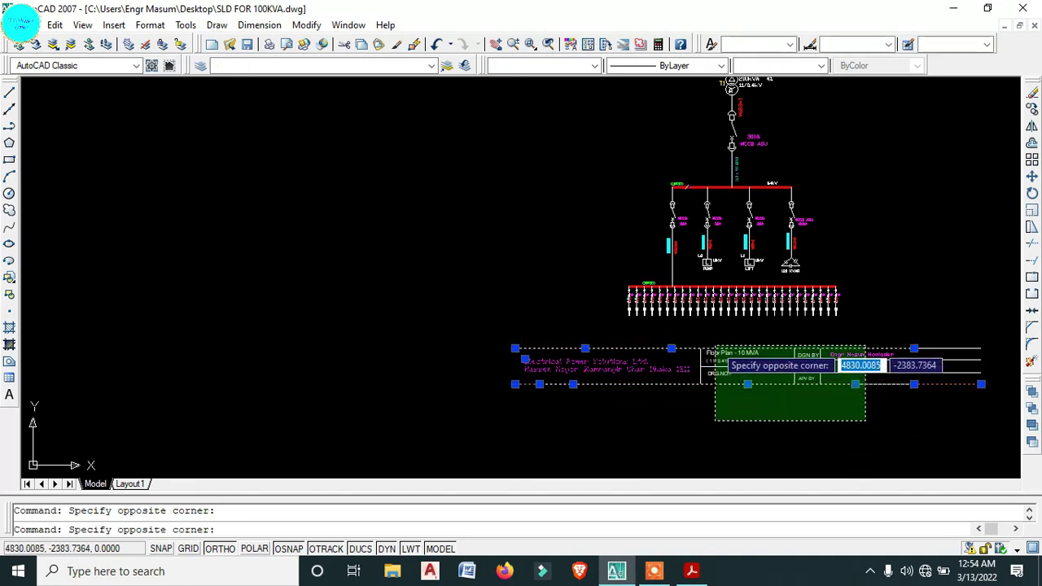
left_click(714, 342)
type("M")
key("Return")
left_click(428, 341)
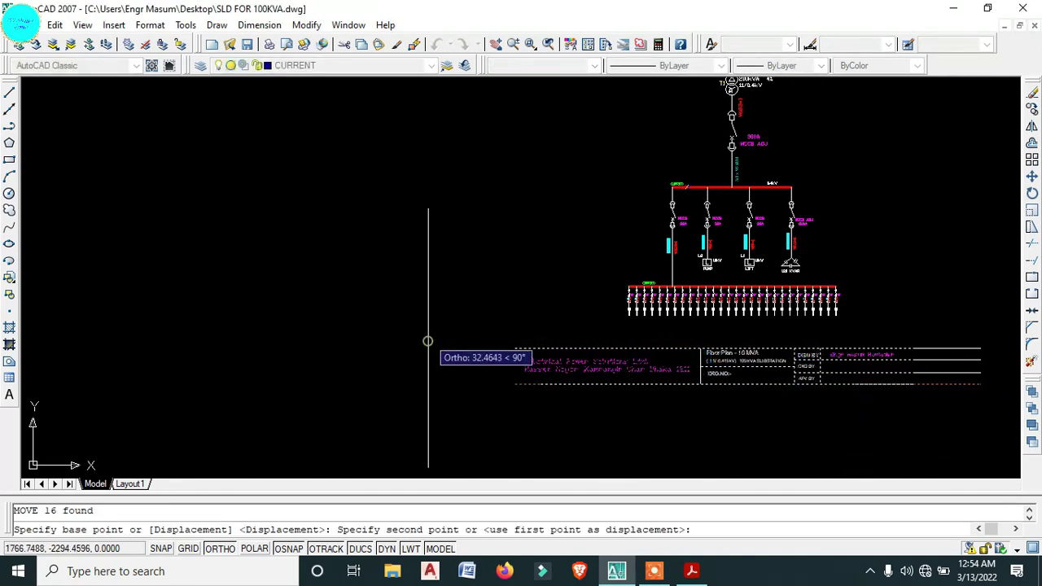
left_click(428, 328)
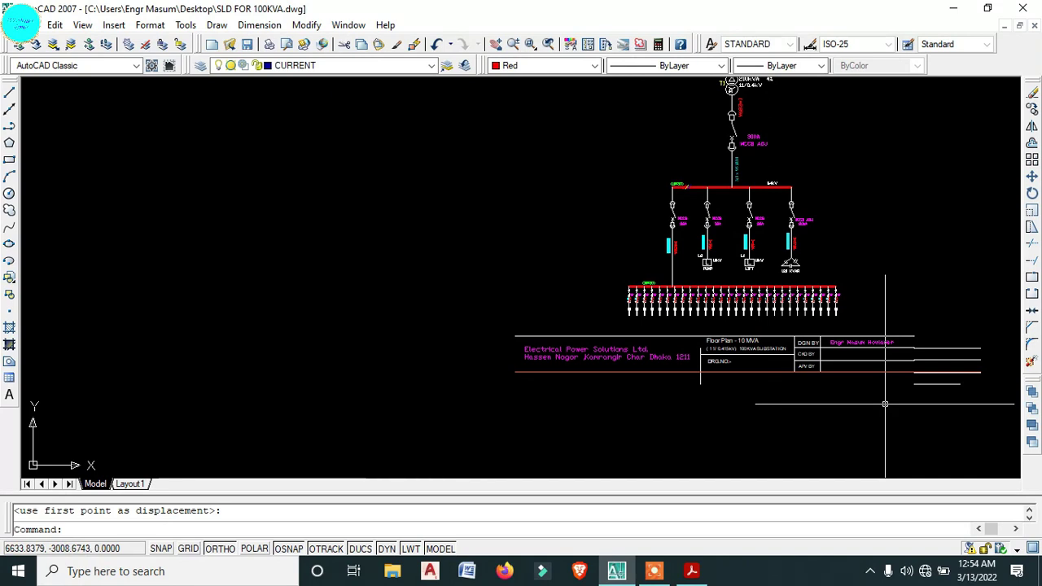
key("ctrl+z")
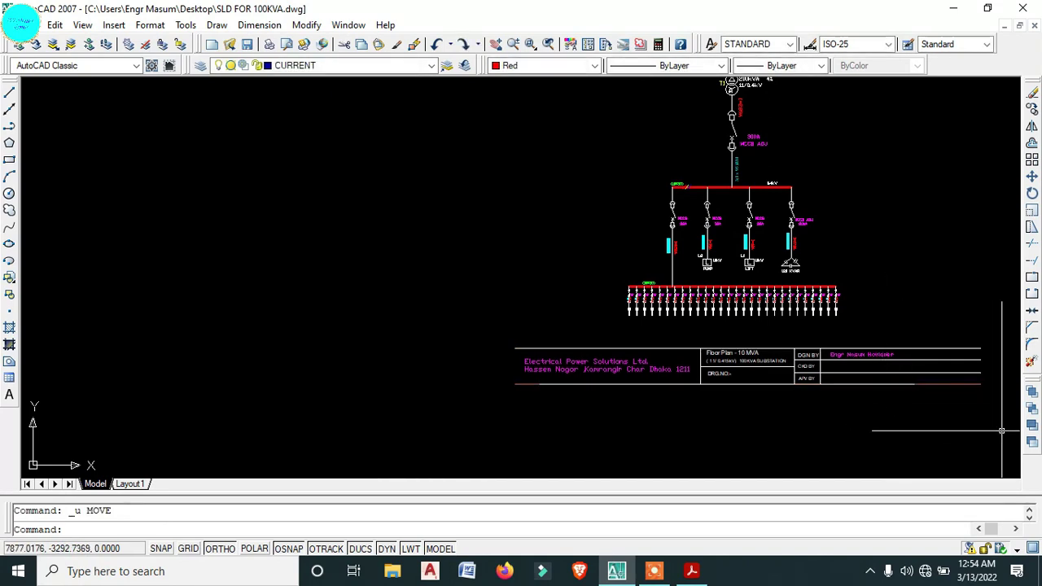
left_click(963, 431)
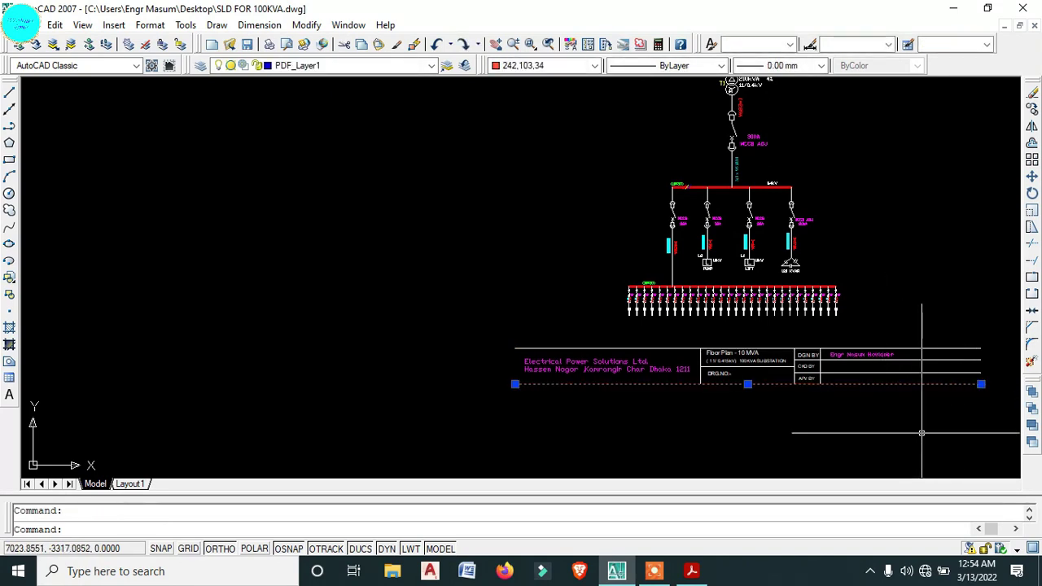
key("Escape")
left_click(963, 431)
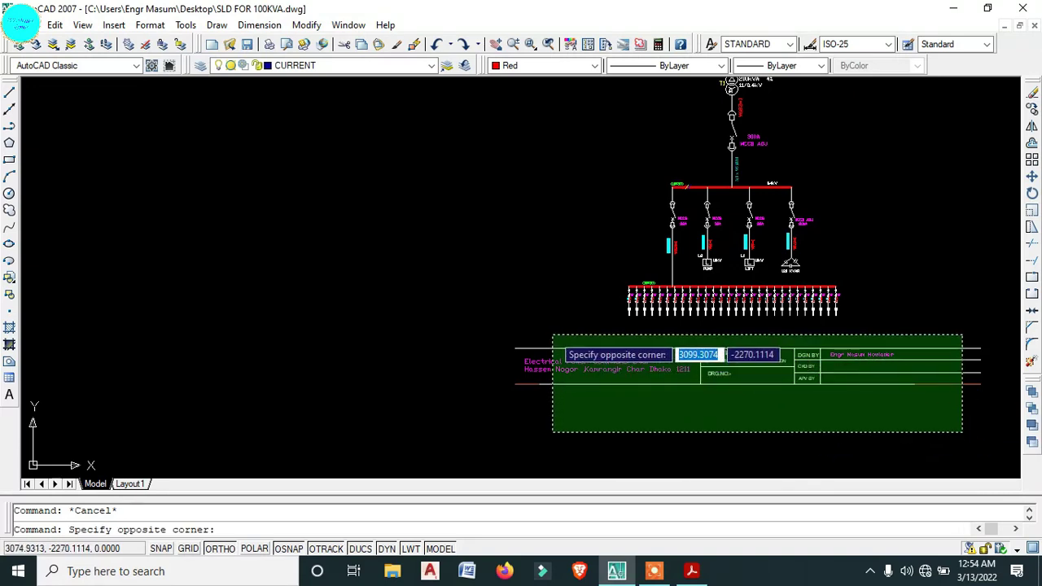
left_click(524, 332)
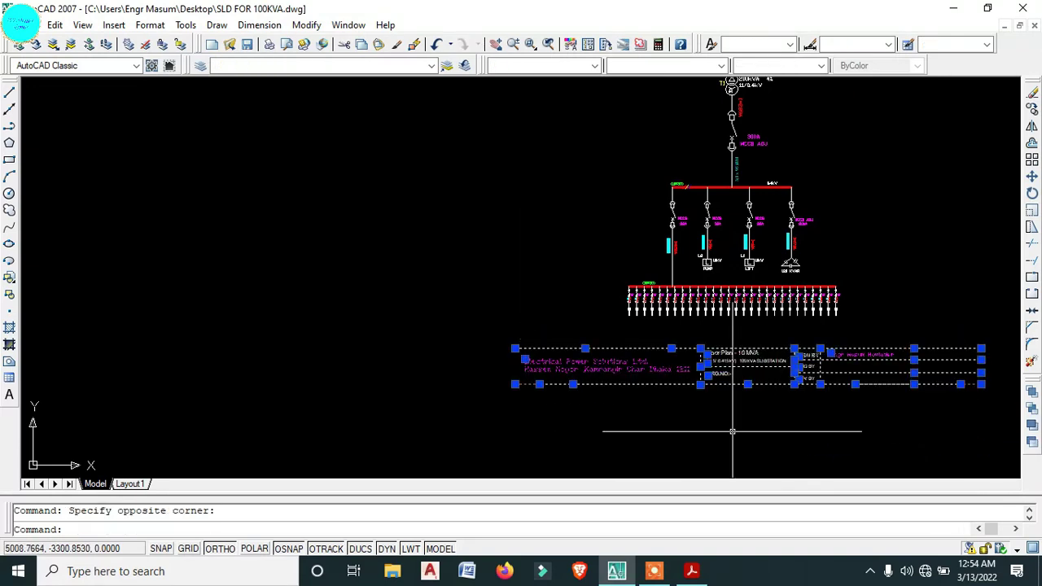
type("sc")
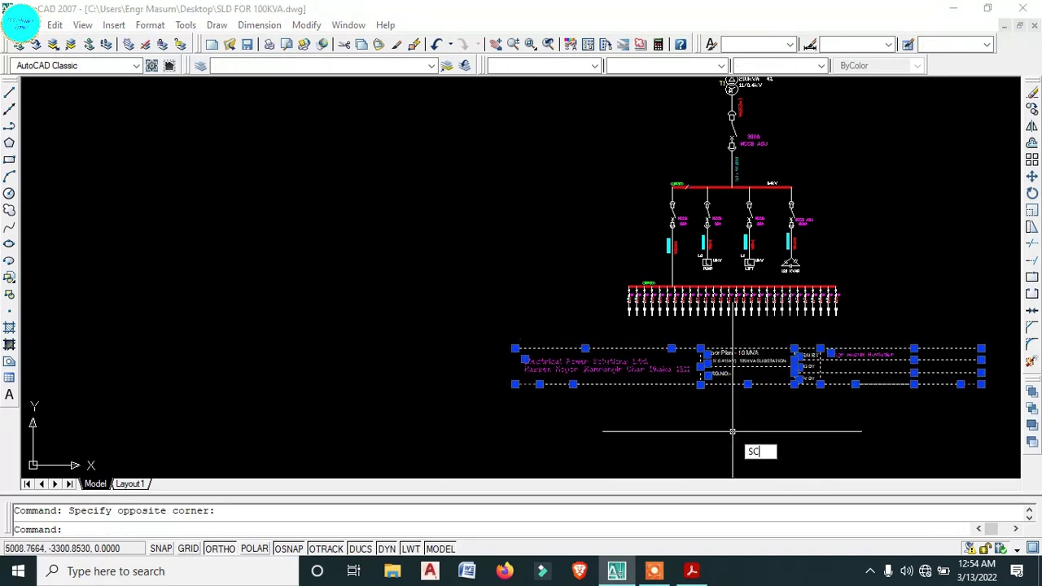
key("Return")
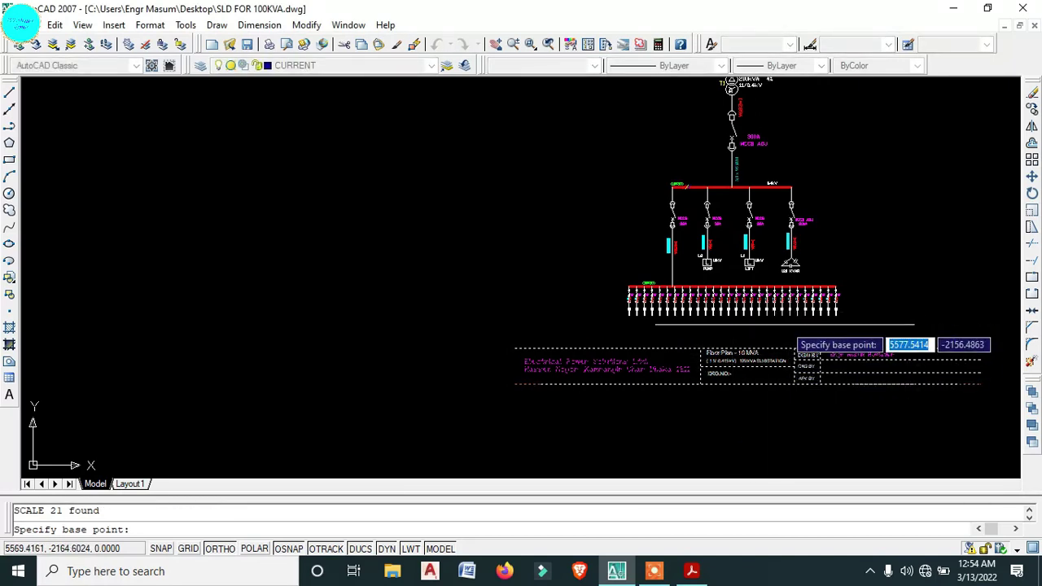
left_click(759, 350)
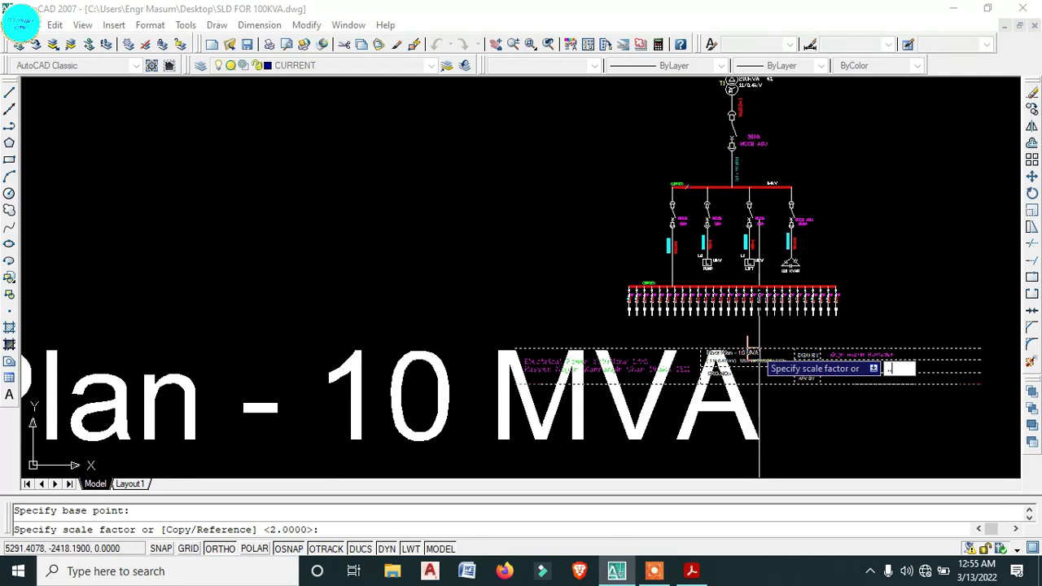
key("Return")
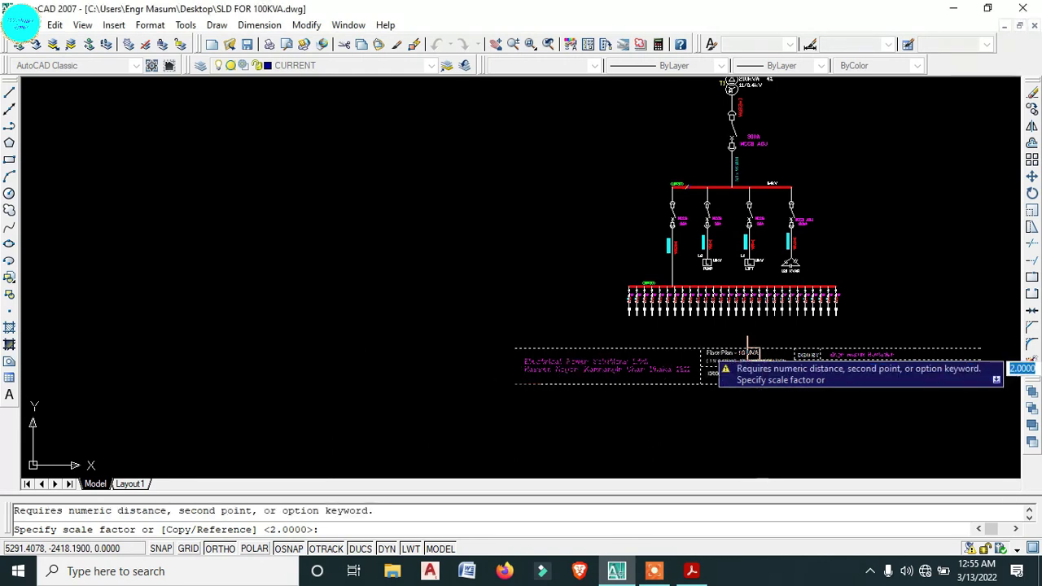
key("Escape")
key("Escape")
- Scale the title block down by a factor of 0.8
left_click(976, 426)
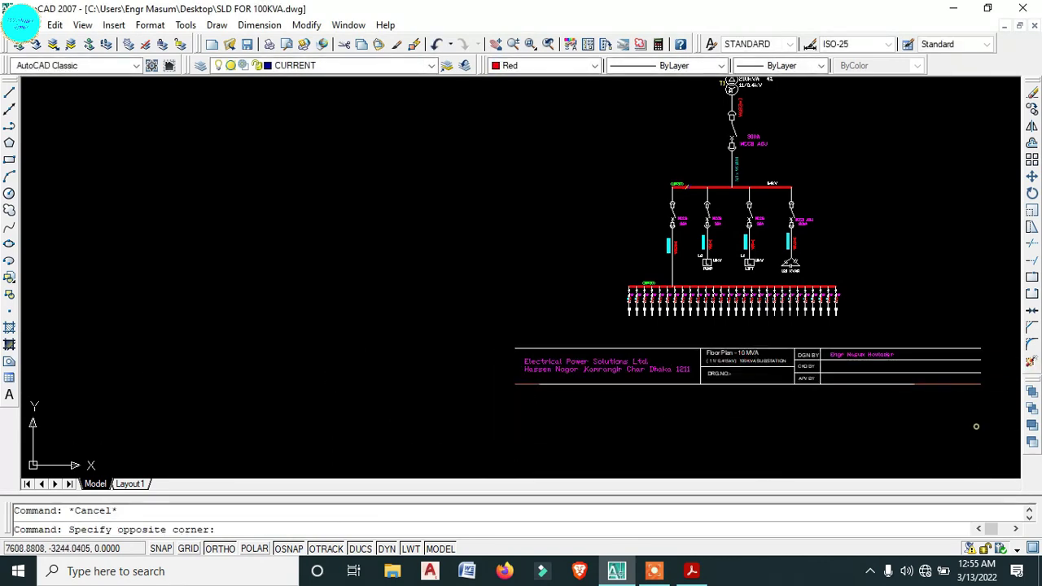
left_click(523, 336)
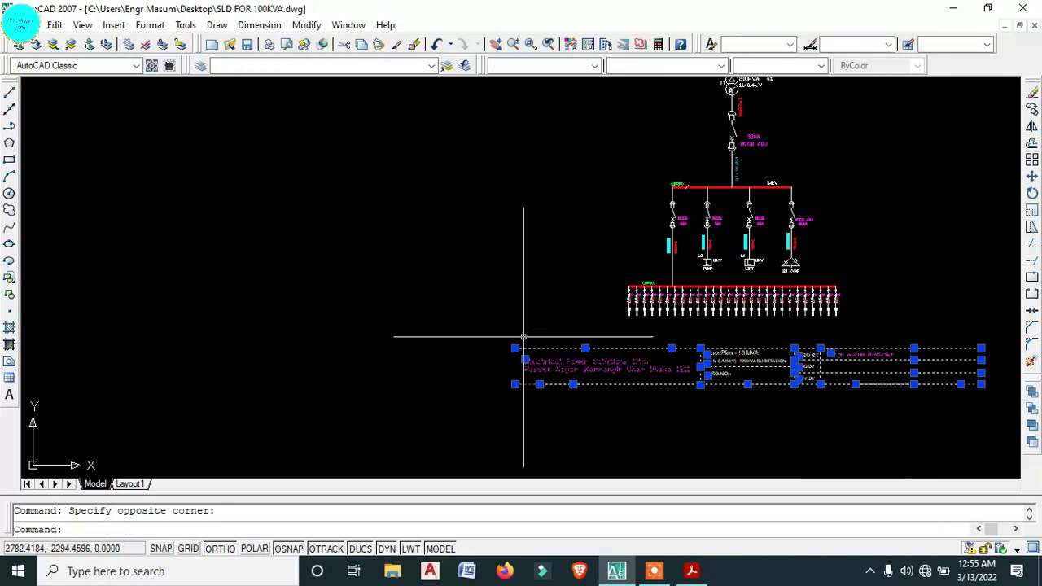
type("sc")
key("Return")
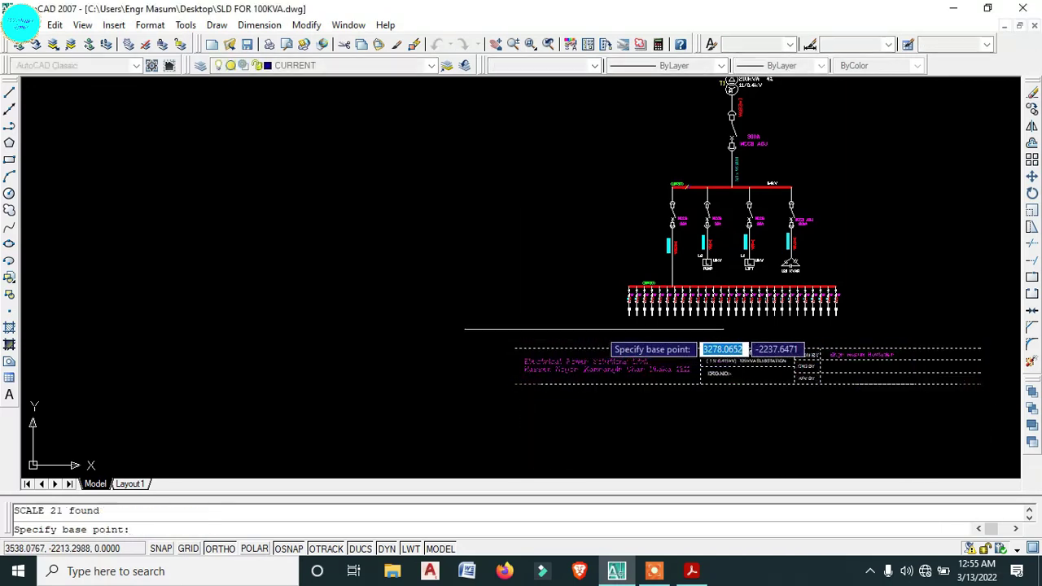
left_click(759, 352)
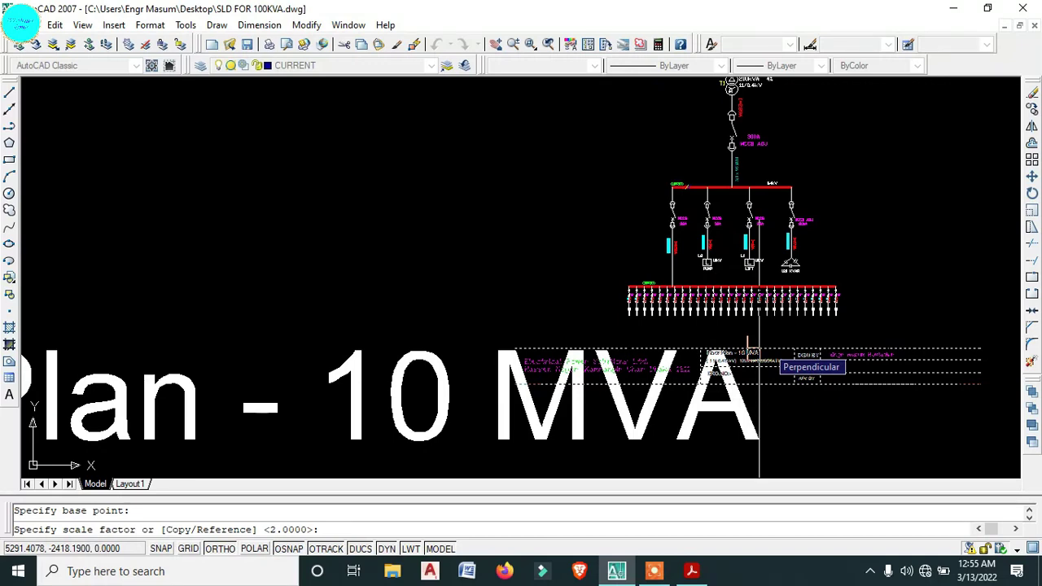
key("Return")
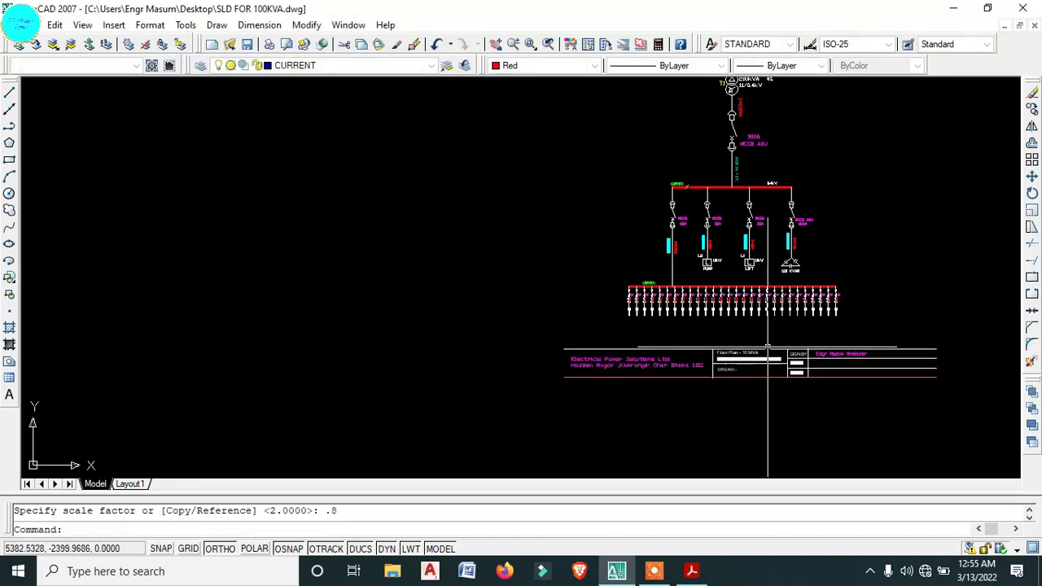
scroll(765, 358, "down", 3)
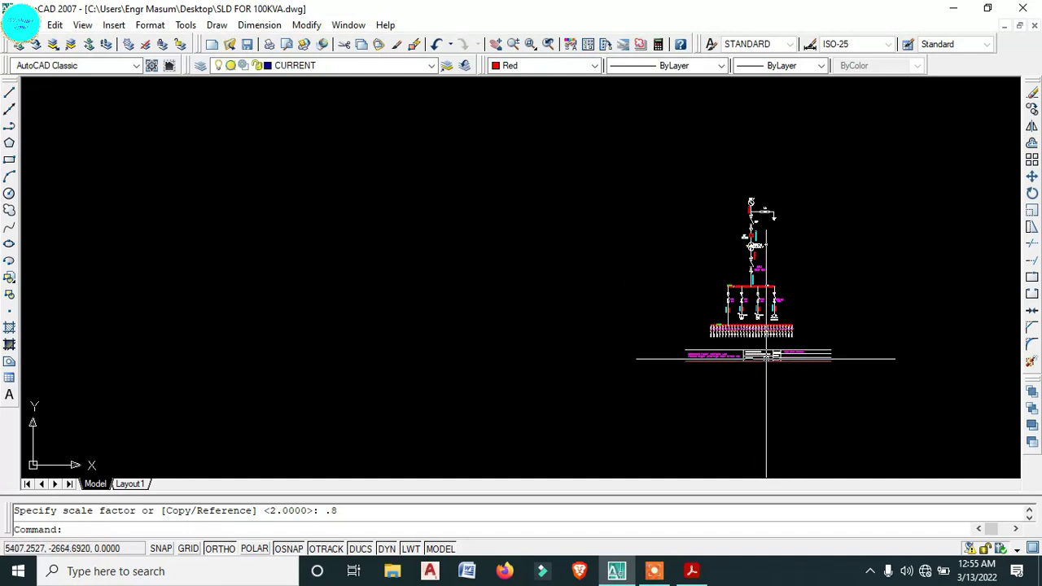
scroll(743, 361, "up", 3)
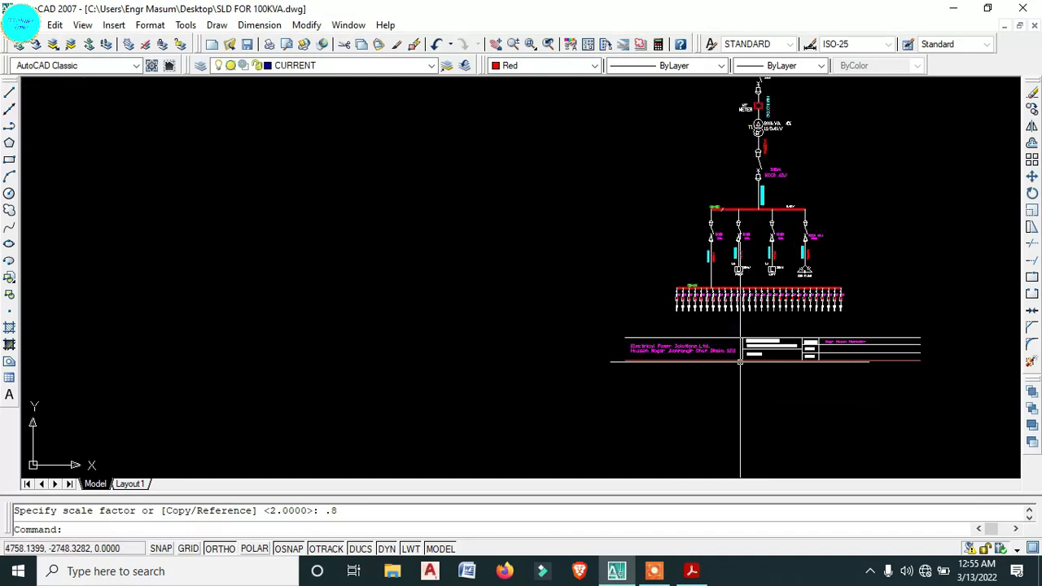
- Reselect the title block and scale it by 0.8 a second time
left_click(977, 394)
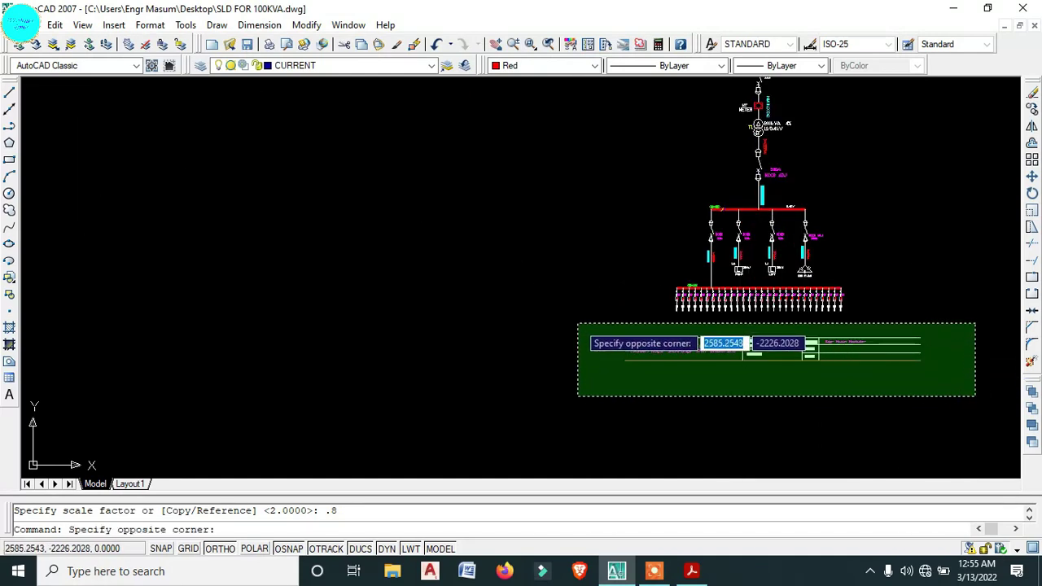
left_click(577, 323)
type("sc")
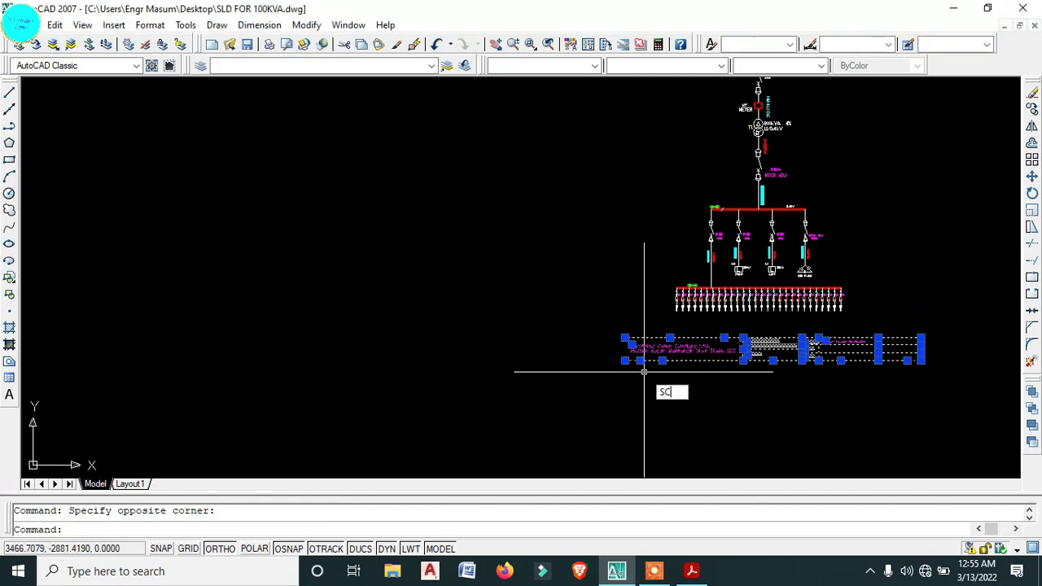
key("Return")
left_click(780, 337)
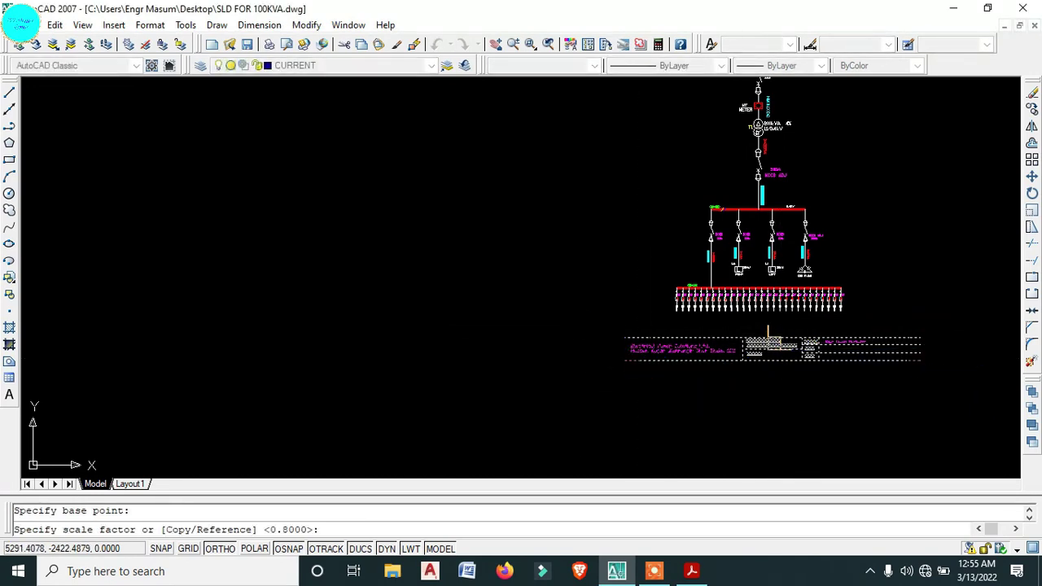
type("8")
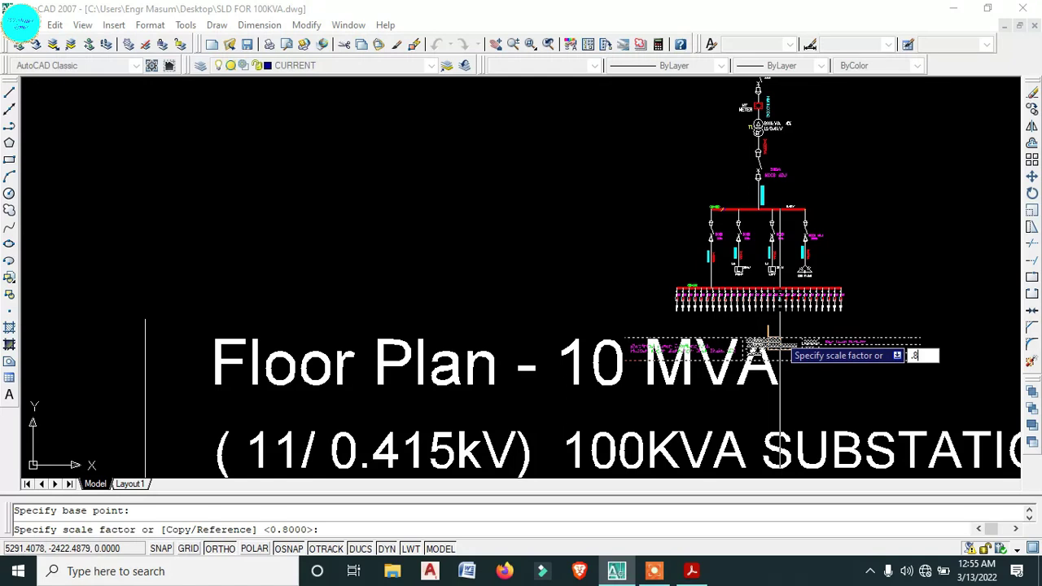
key("Return")
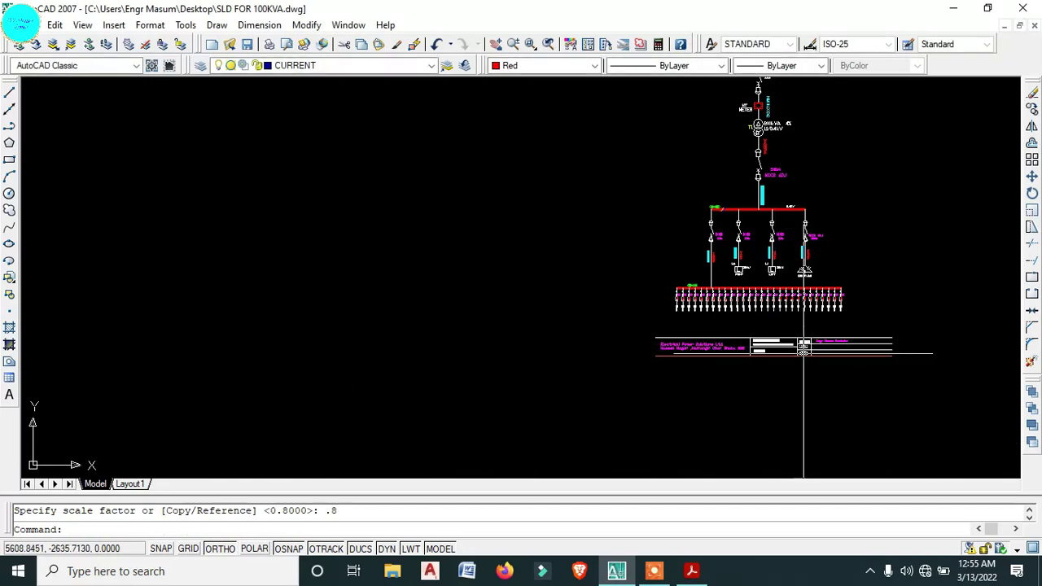
- Draw a red rectangle from the title block's lower-right corner around the whole diagram, then start a plot
left_click(9, 162)
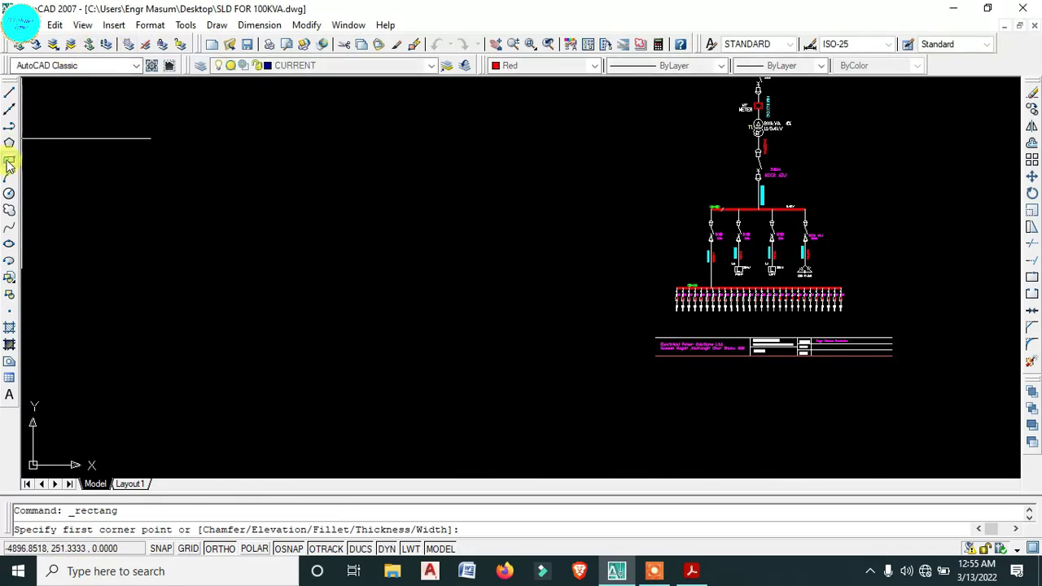
left_click(892, 356)
scroll(706, 115, "down", 3)
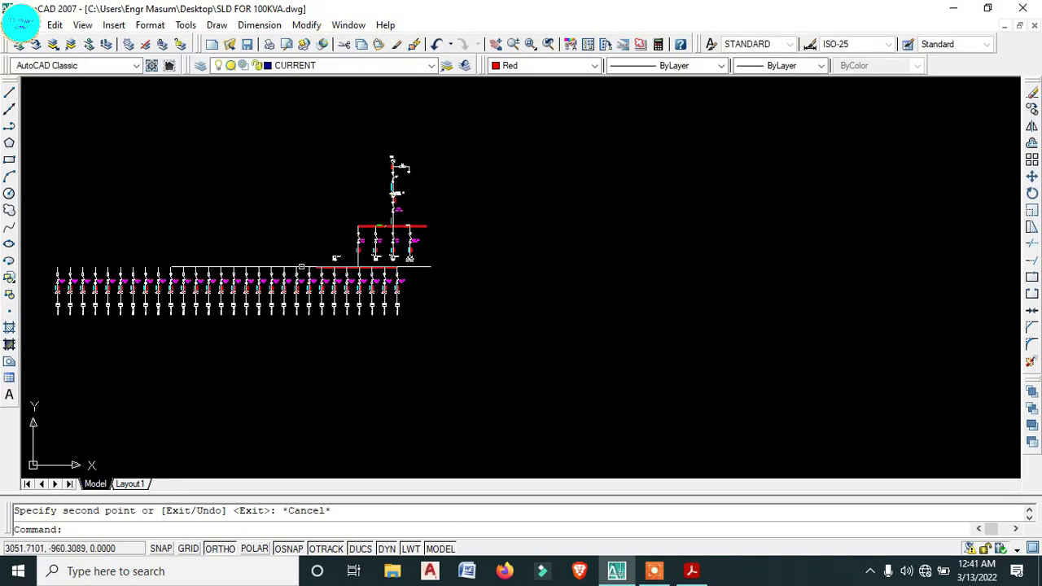
scroll(309, 263, "up", 1)
middle_click_drag(310, 263, 583, 274)
scroll(583, 274, "up", 3)
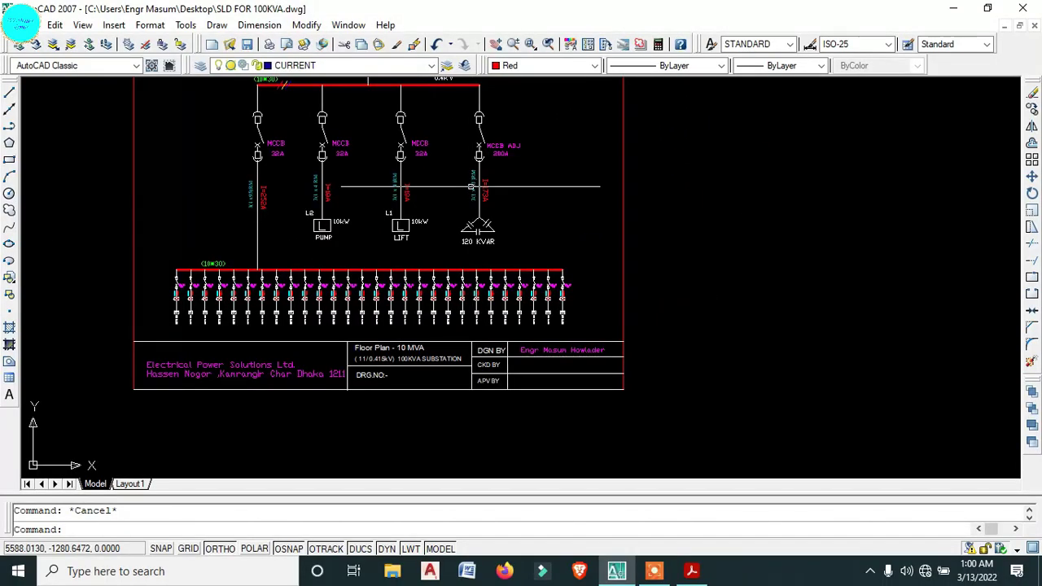
scroll(432, 81, "down", 5)
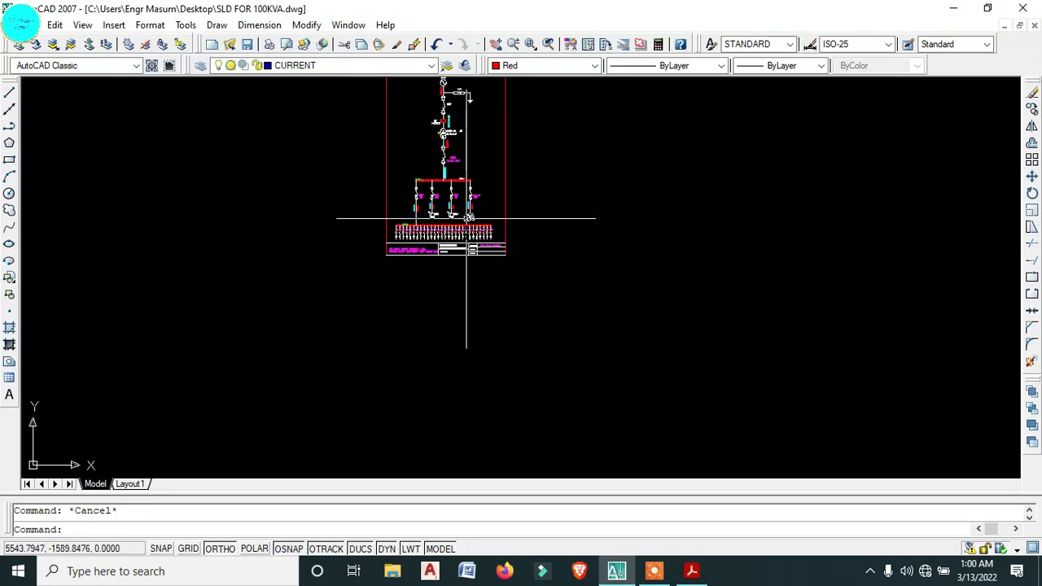
middle_click_drag(465, 220, 488, 287)
scroll(566, 310, "up", 5)
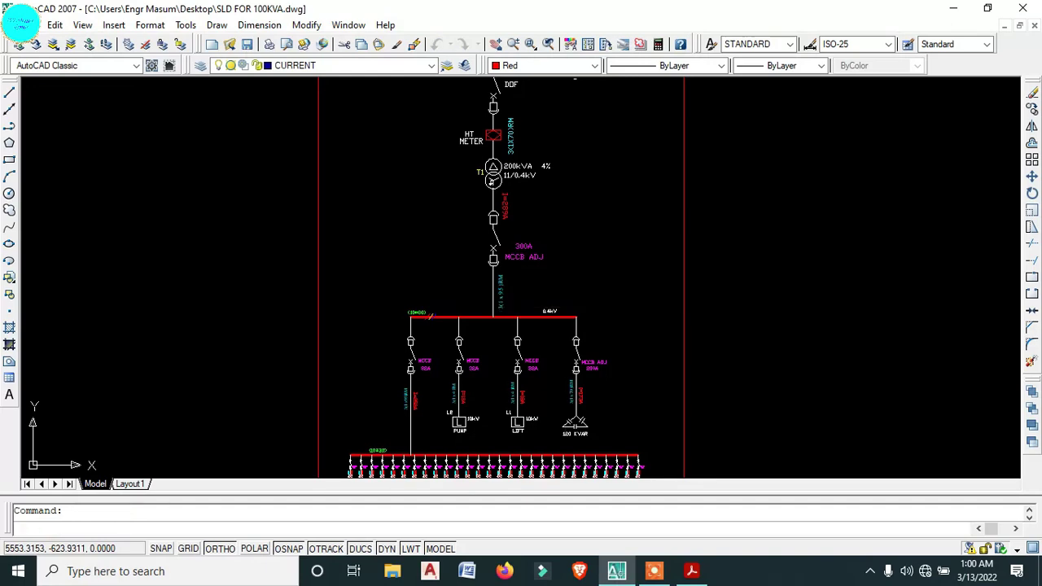
key("ctrl+p")
- Dismiss the plotter warning, apply the <Previous plot> page setup and begin a window plot area
left_click(637, 325)
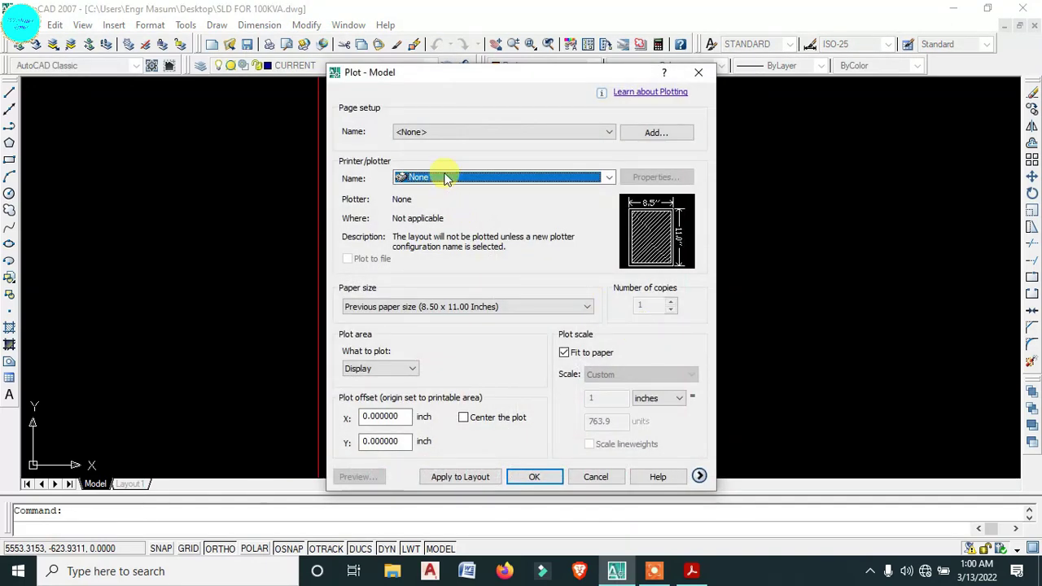
left_click(459, 132)
left_click(455, 153)
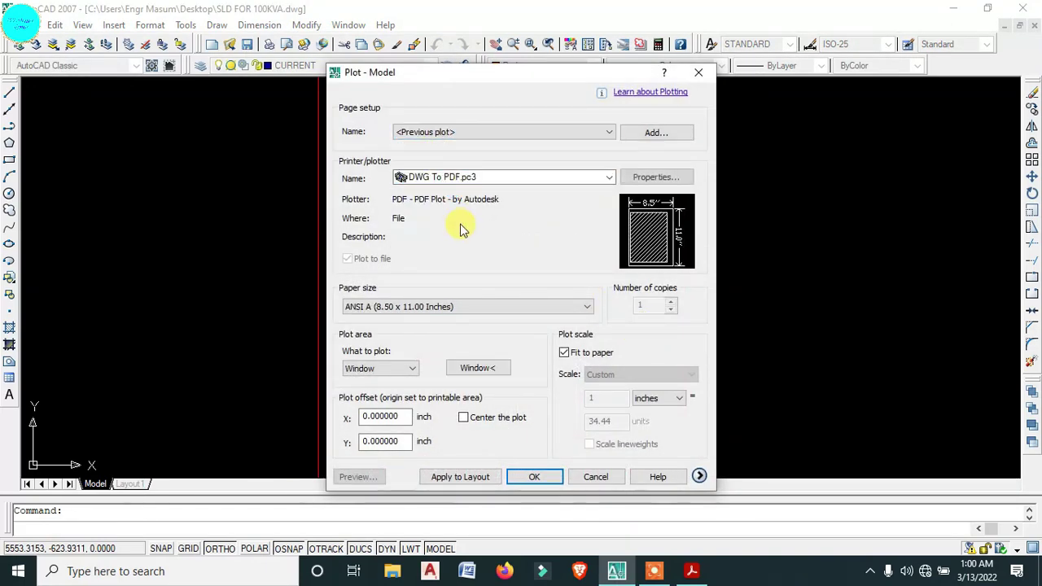
left_click(477, 368)
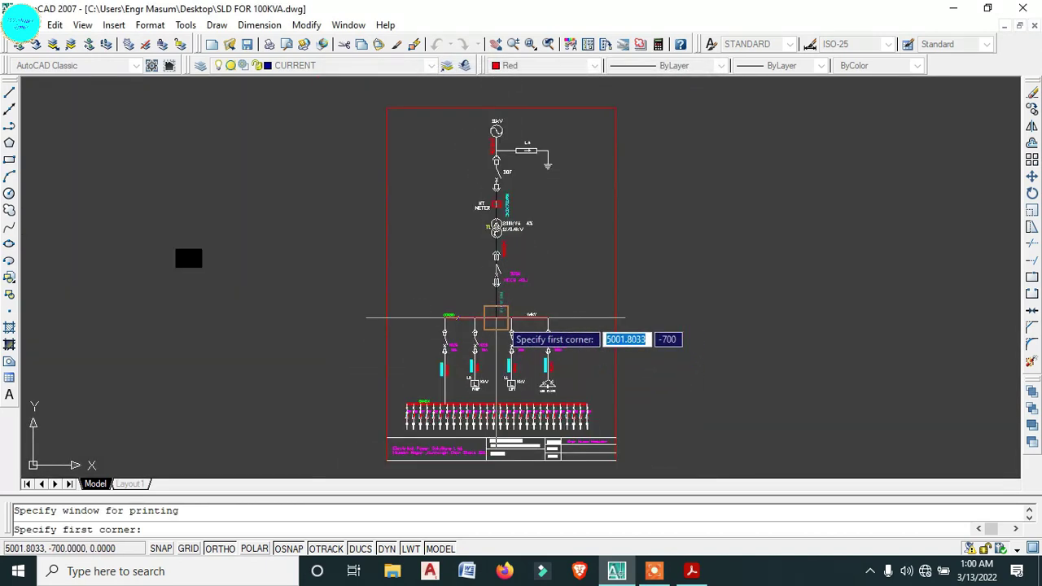
scroll(496, 317, "down", 2)
left_click(434, 188)
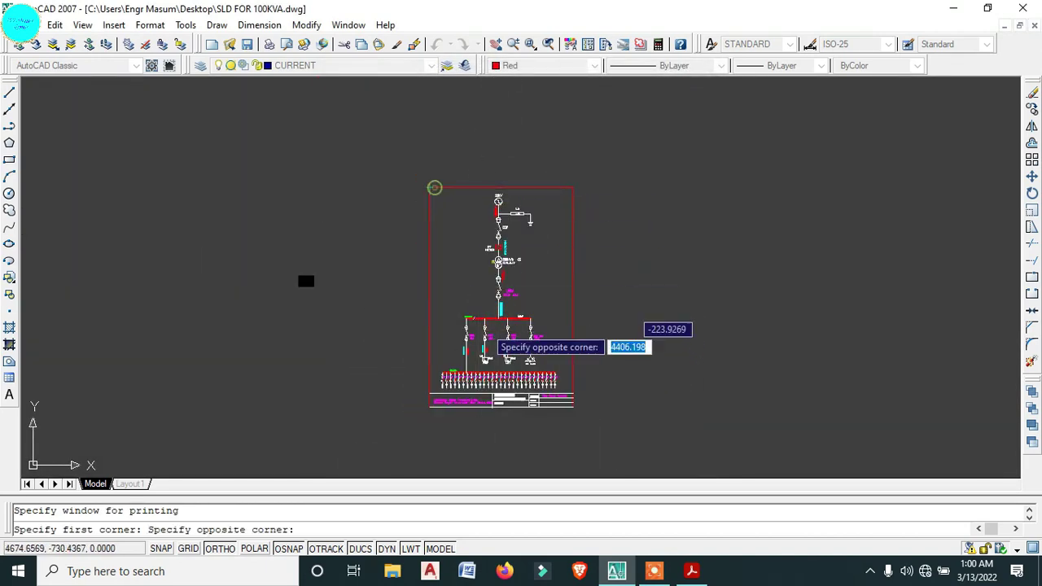
scroll(571, 403, "up", 2)
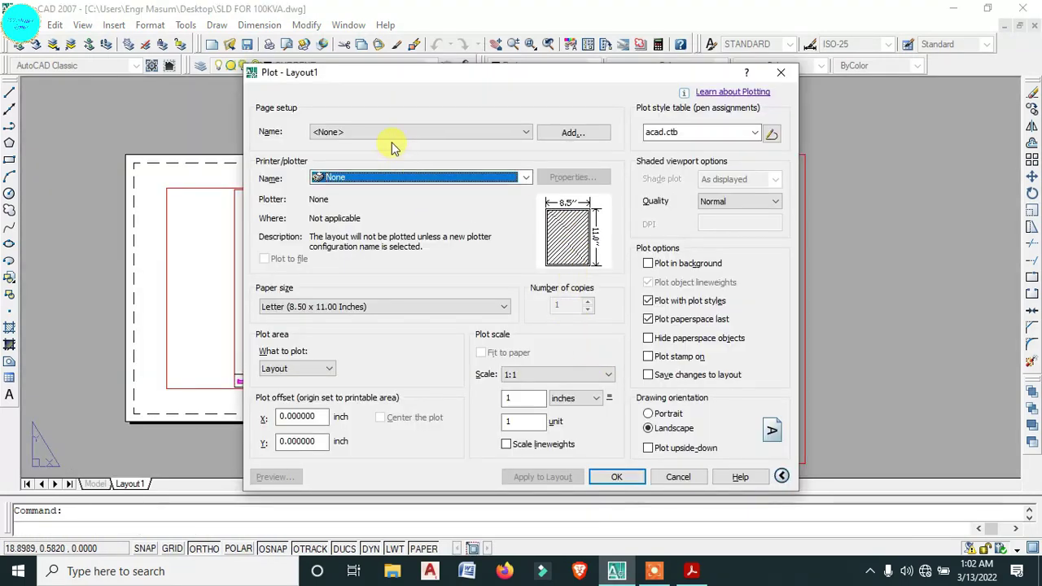
- Reapply <Previous plot> and window the whole sheet from its top-left to bottom-right corner
left_click(389, 133)
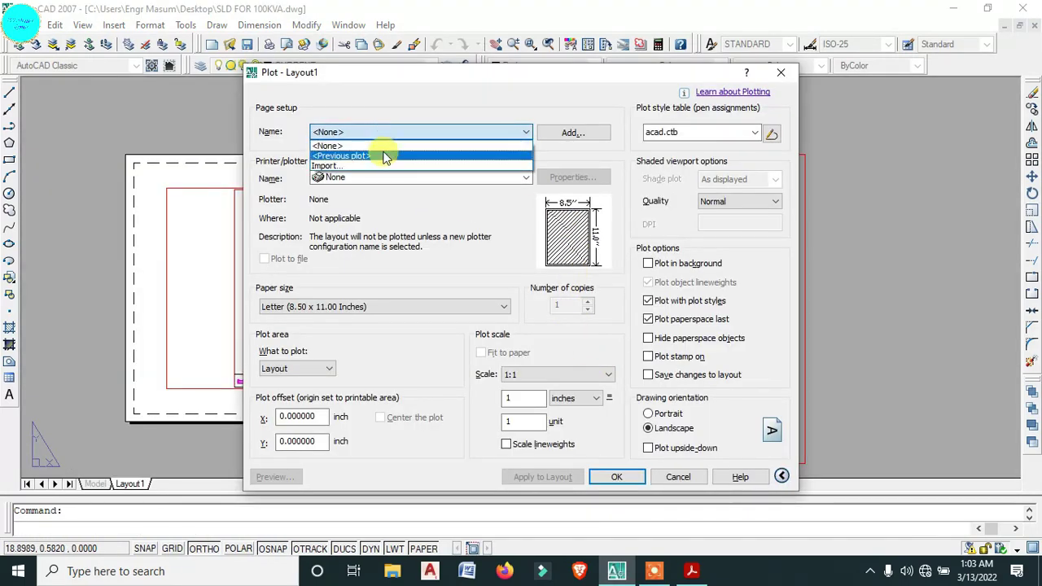
left_click(383, 153)
left_click(387, 360)
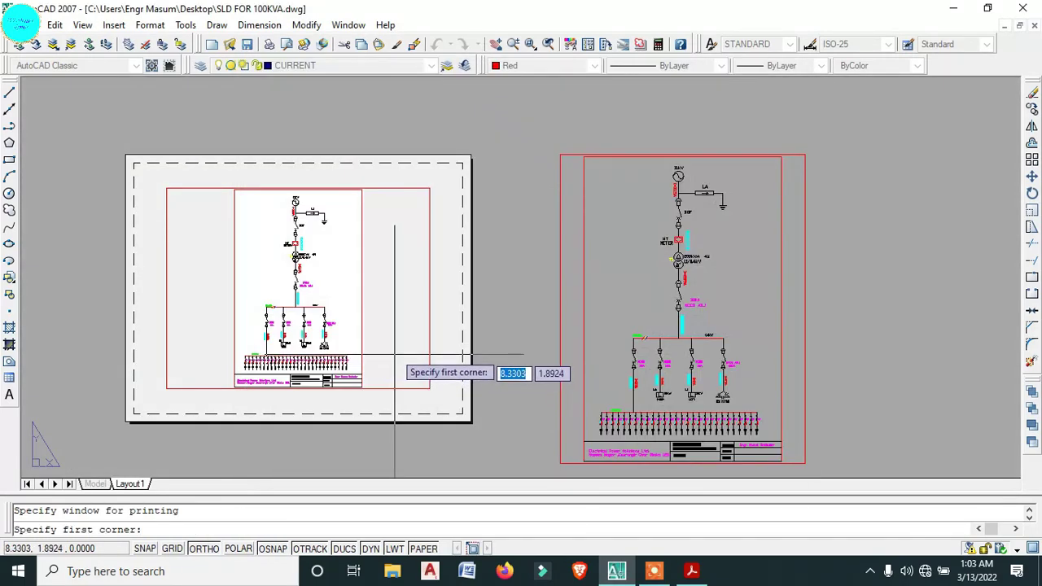
left_click(560, 155)
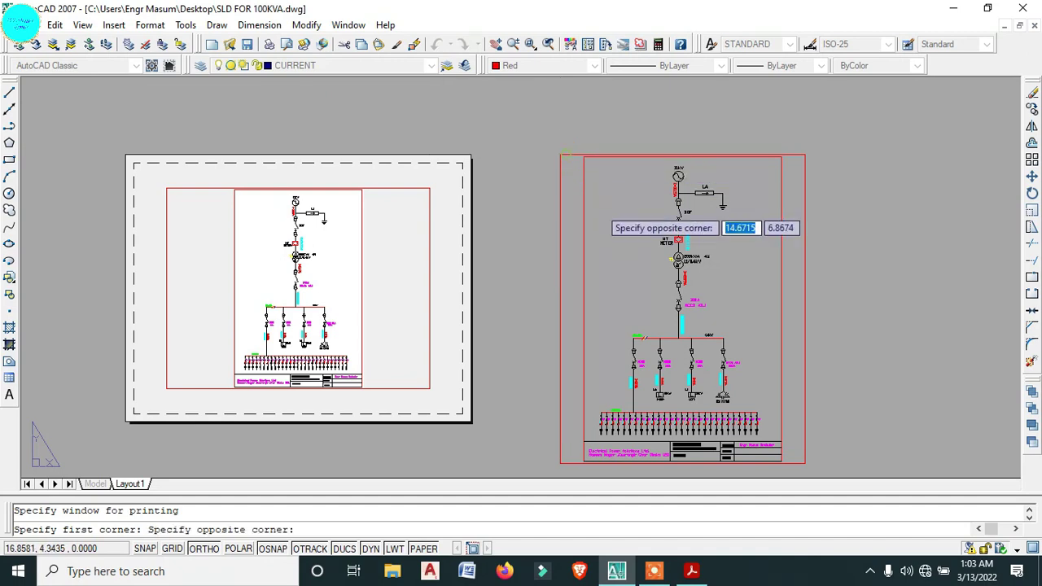
left_click(804, 464)
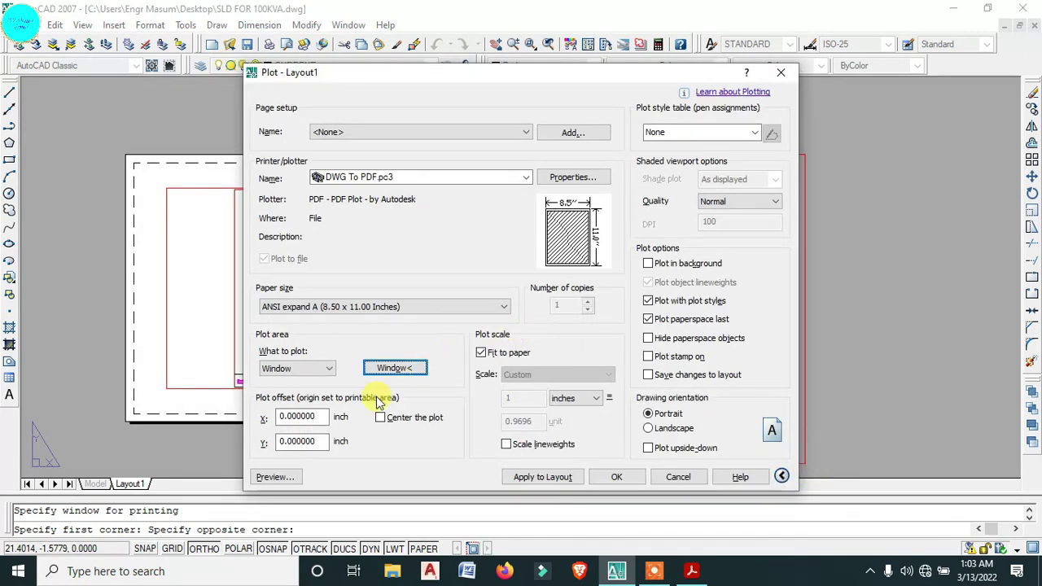
- Preview the fit-to-paper portrait DWG To PDF plot, then close the preview
left_click(275, 478)
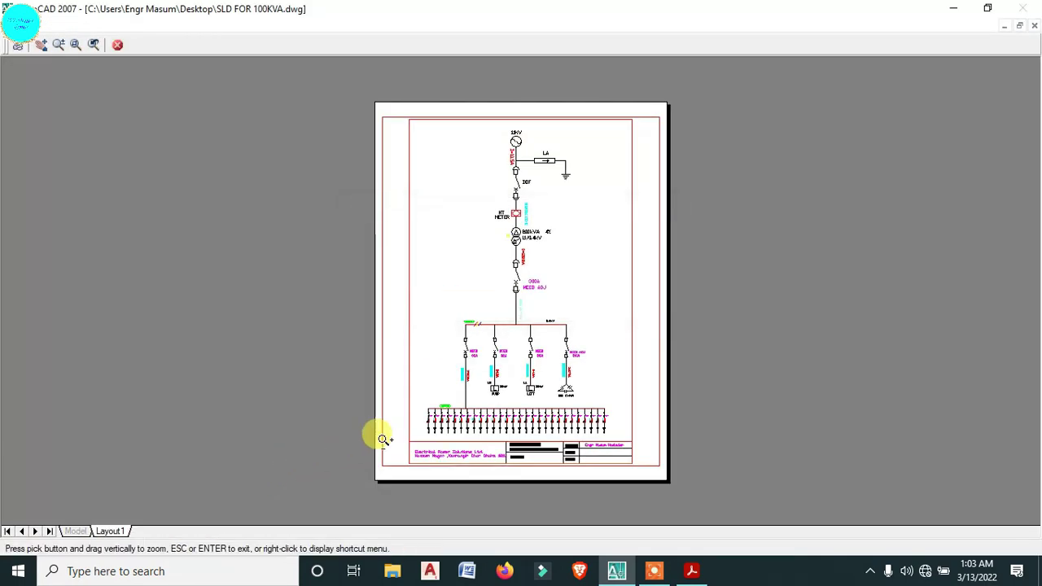
scroll(555, 427, "up", 3)
scroll(560, 430, "down", 4)
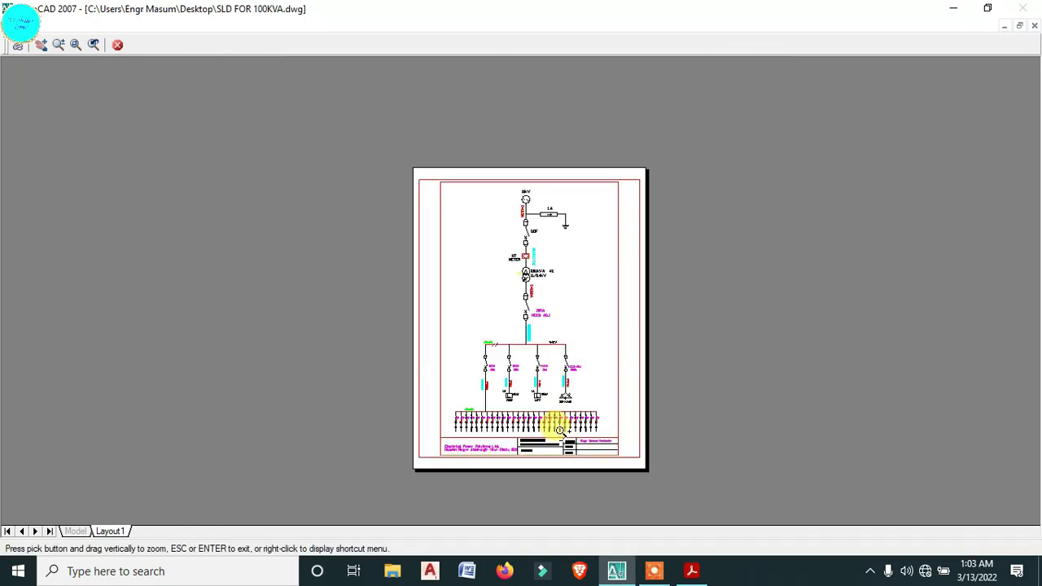
scroll(540, 396, "up", 2)
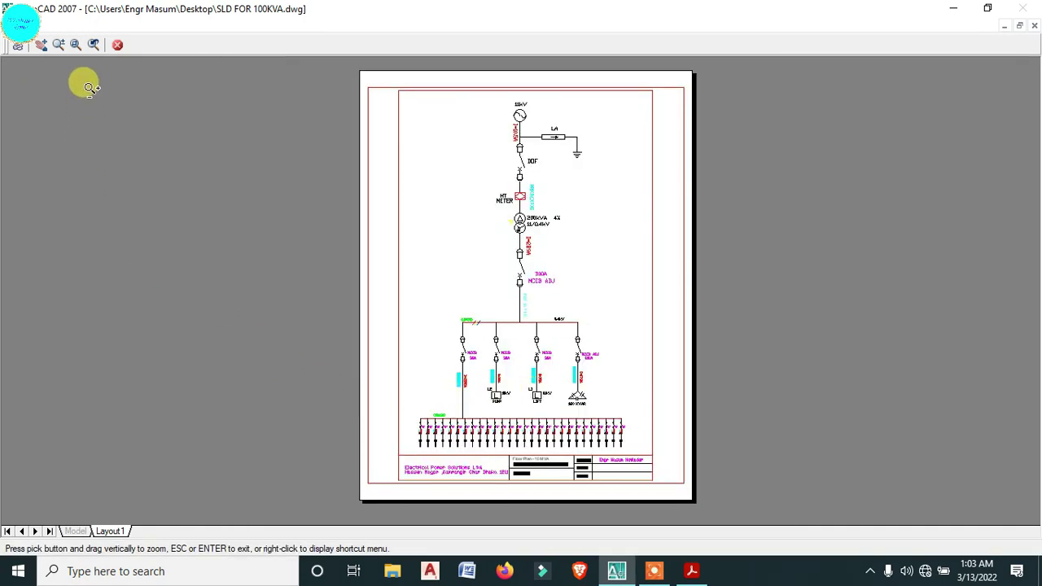
left_click(117, 45)
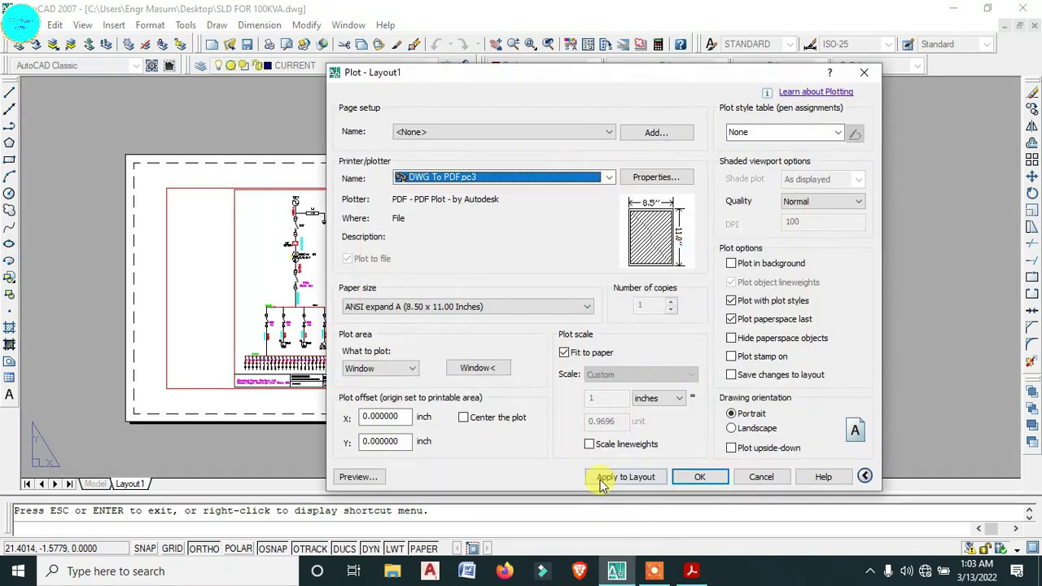
- Plot to SLD FOR 100KVA-Layout1.pdf on the Desktop, then close AutoCAD, saving the drawing
left_click(697, 478)
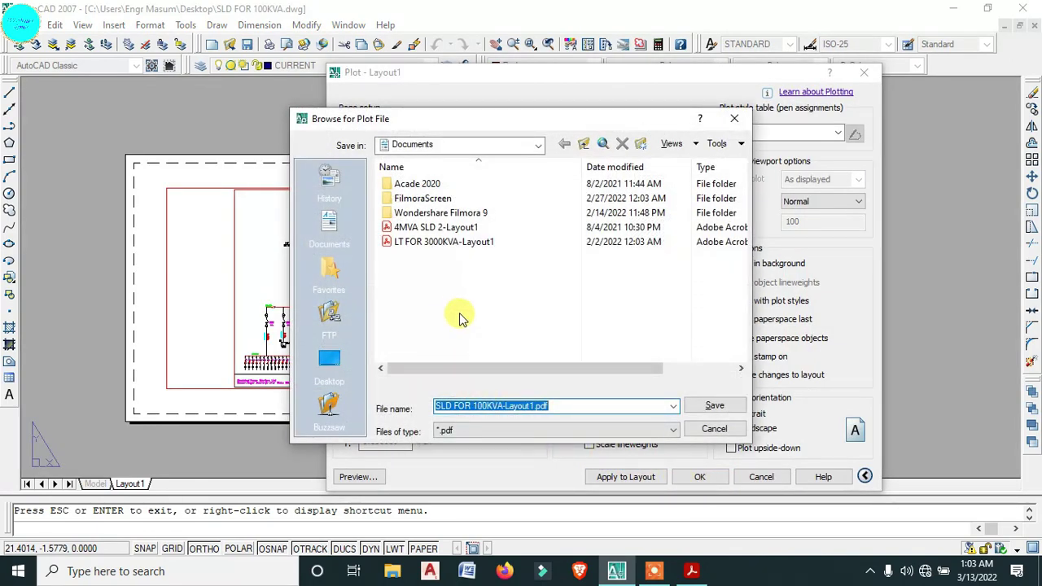
left_click(329, 365)
left_click(716, 406)
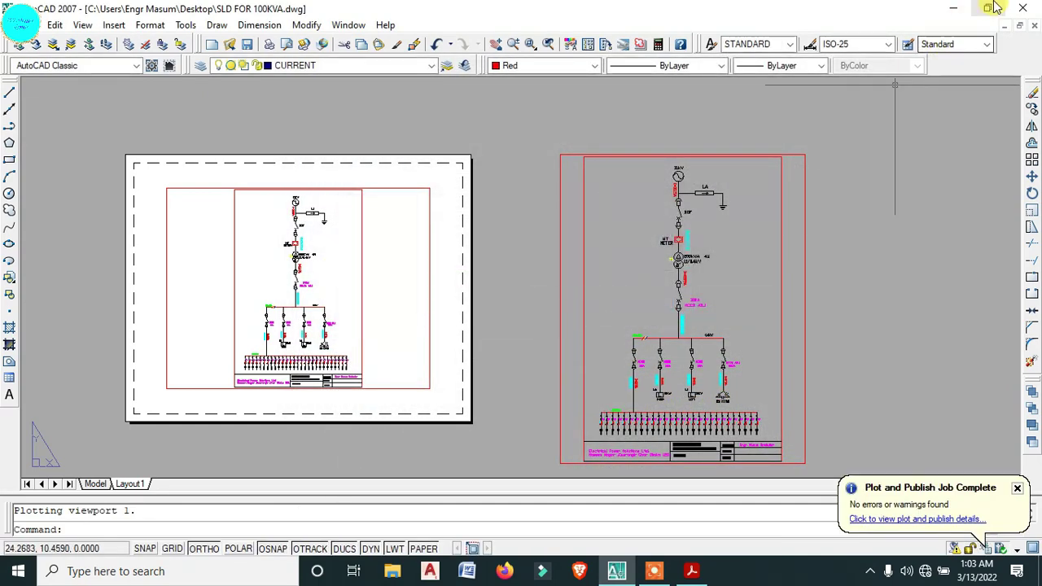
left_click(1017, 9)
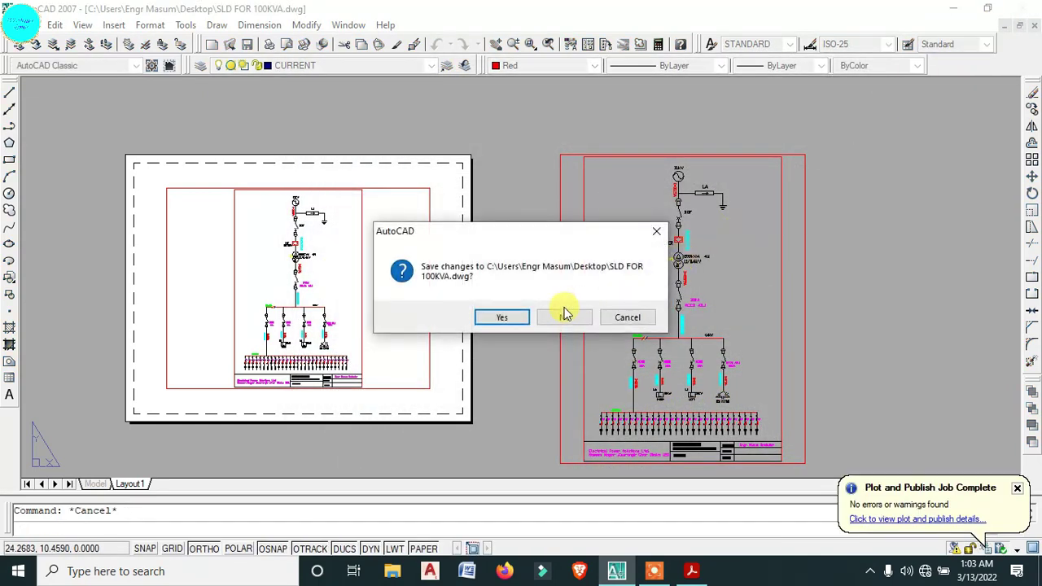
left_click(498, 318)
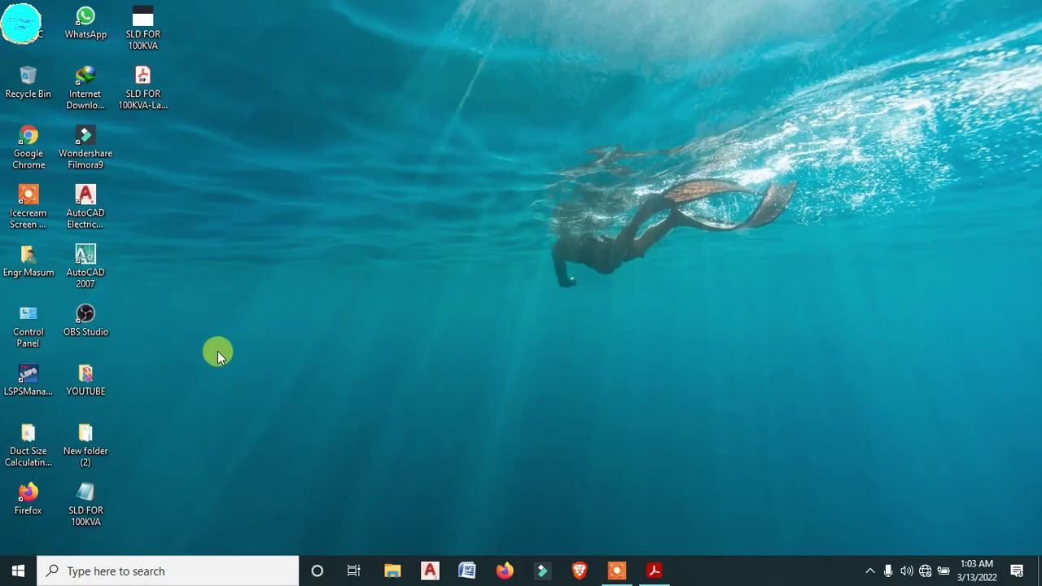
double_click(145, 81)
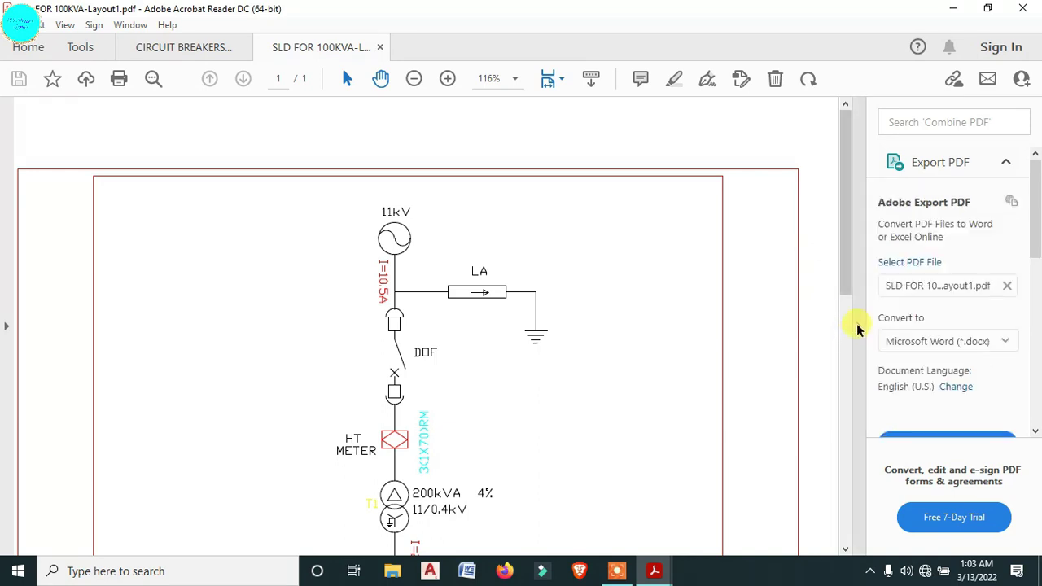
left_click(858, 326)
scroll(586, 331, "up", 1, "ctrl")
scroll(586, 331, "down", 4)
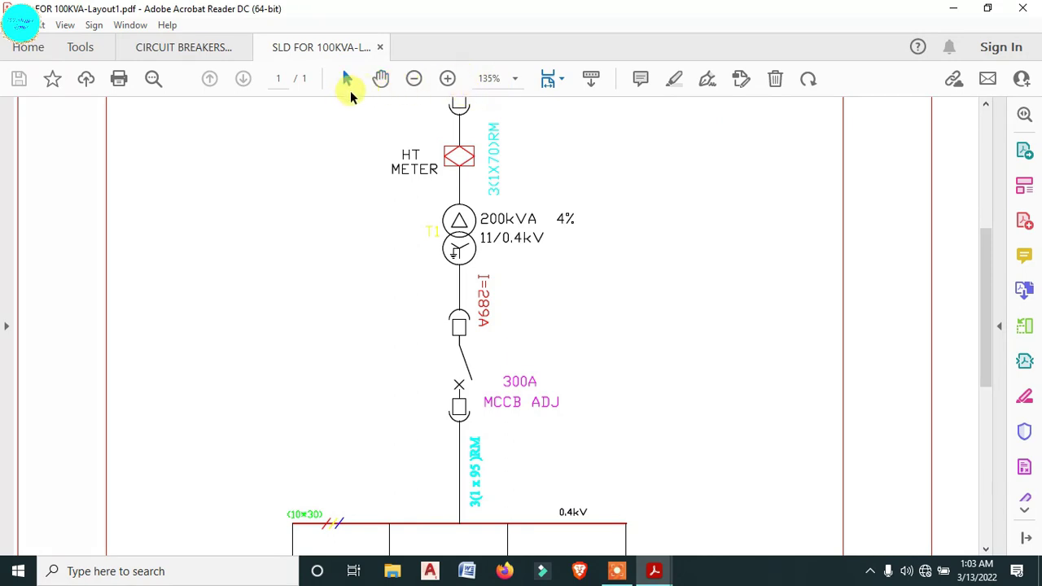
left_click(412, 79)
left_click(411, 80)
left_click(412, 80)
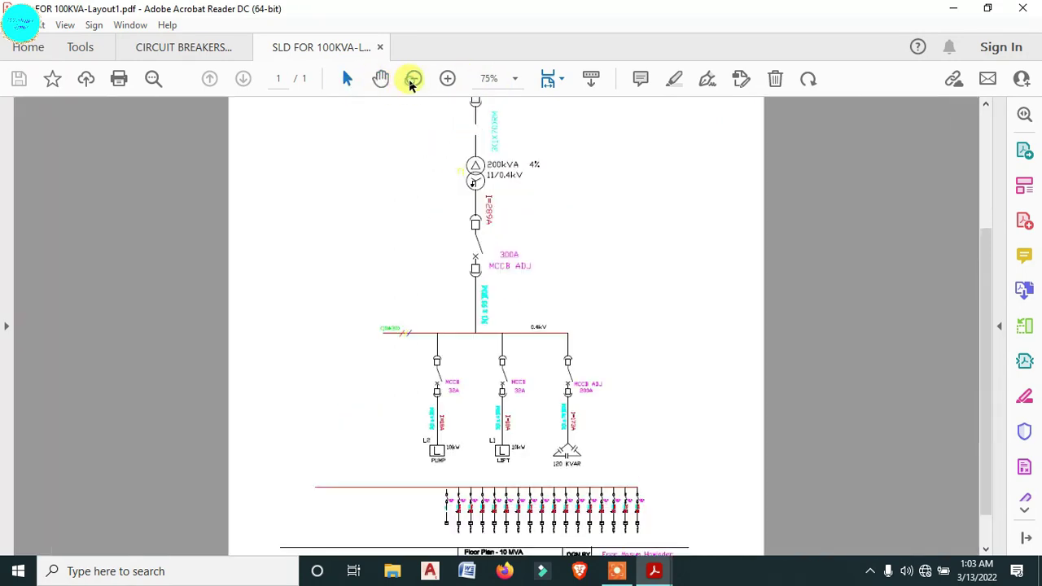
left_click(412, 79)
left_click(412, 79)
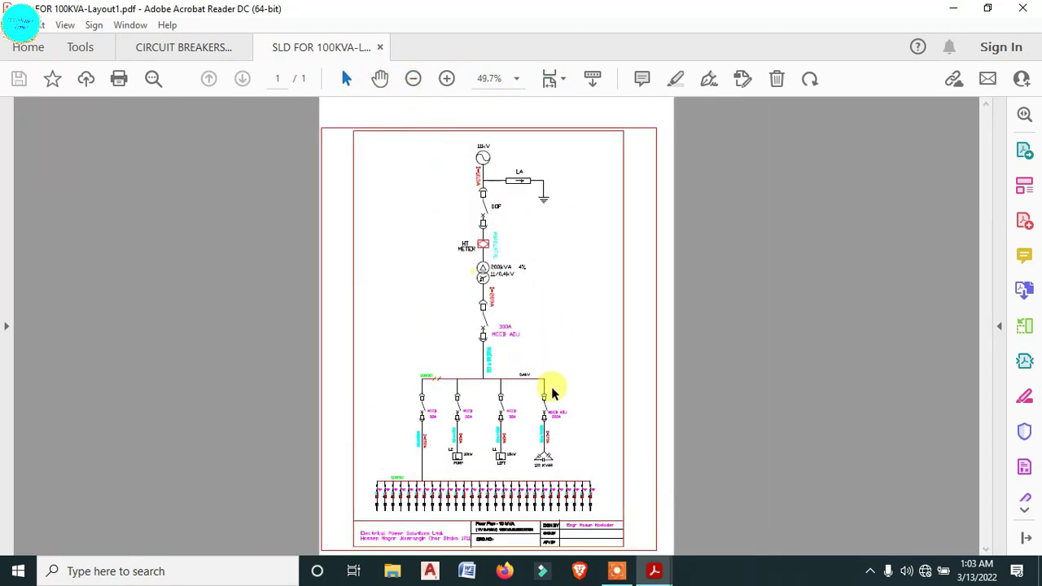
left_click(446, 78)
left_click(446, 78)
scroll(540, 333, "down", 5)
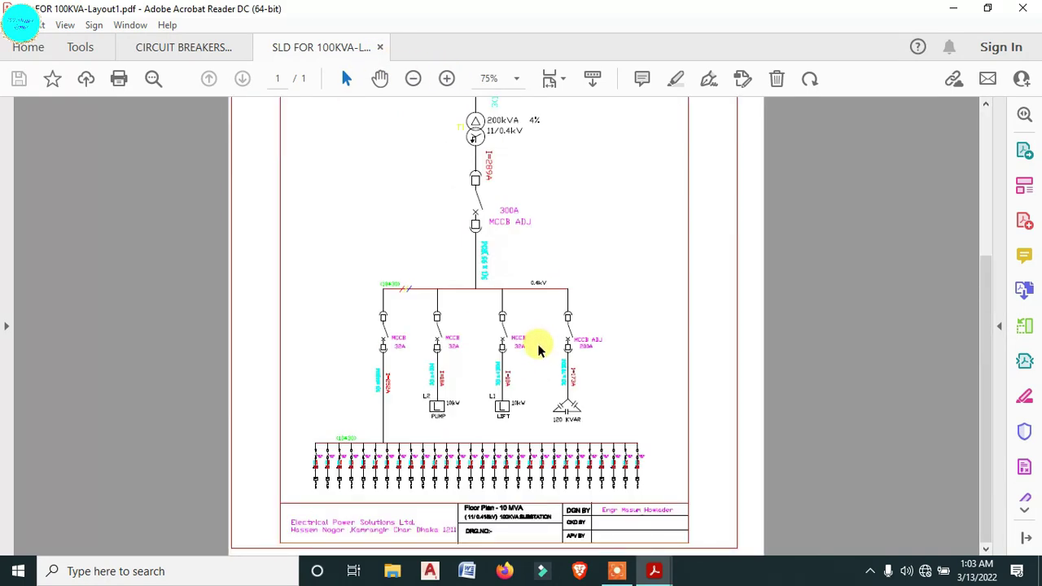
scroll(521, 461, "up", 3)
scroll(514, 463, "down", 3)
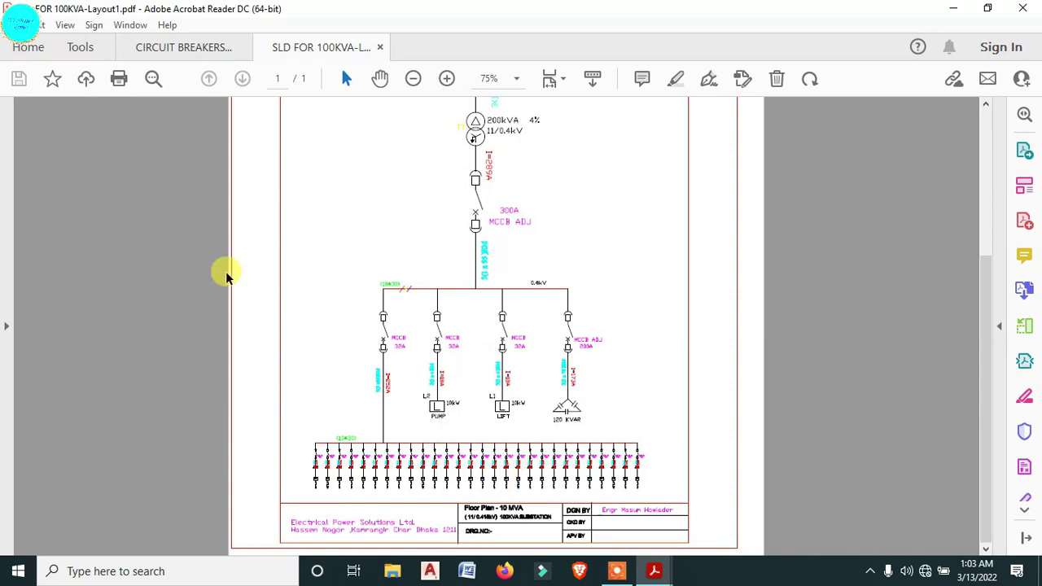
left_click(446, 78)
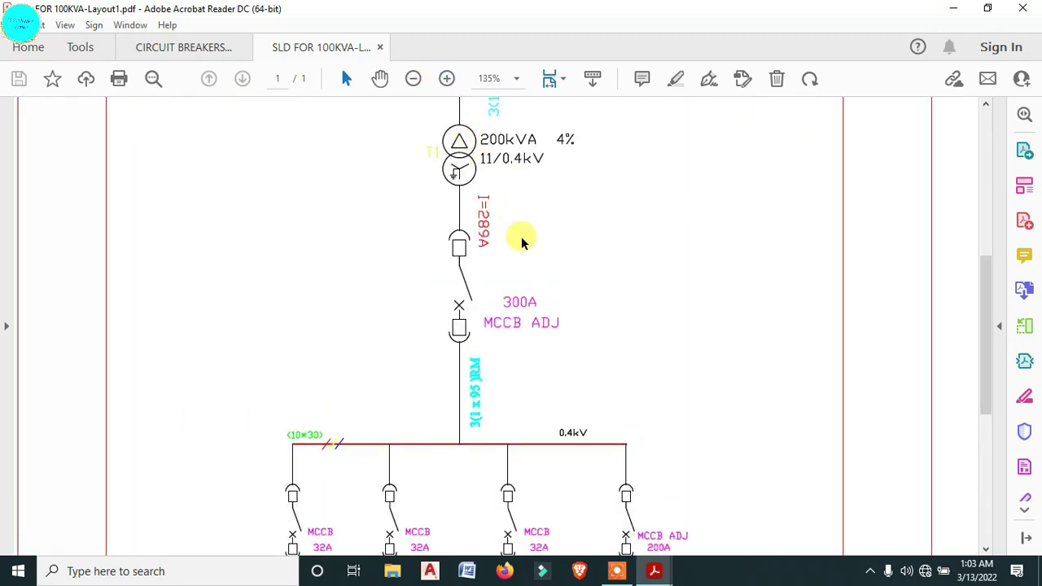
scroll(527, 342, "down", 5)
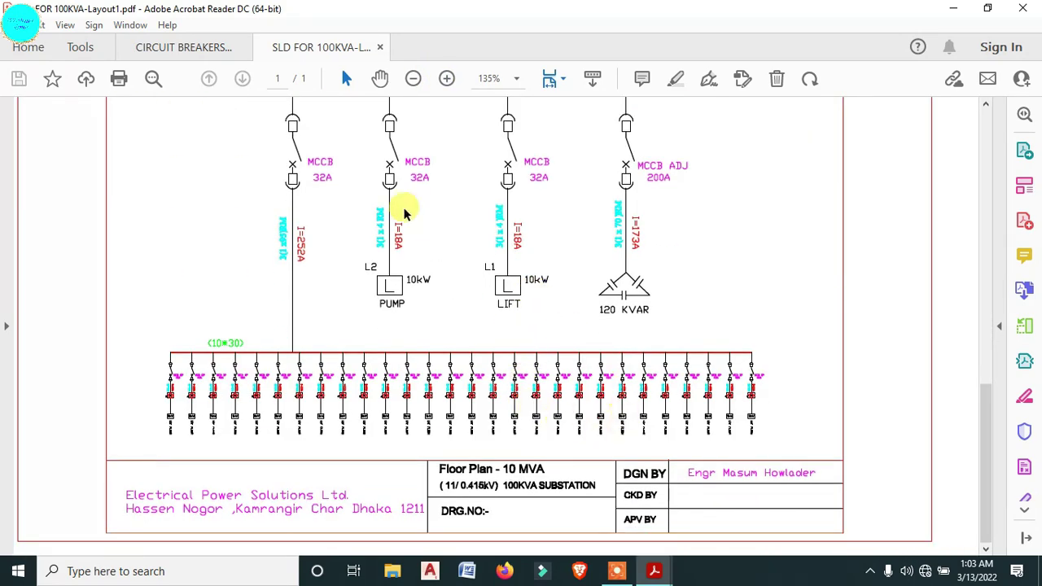
left_click(447, 78)
left_click(447, 79)
left_click(446, 78)
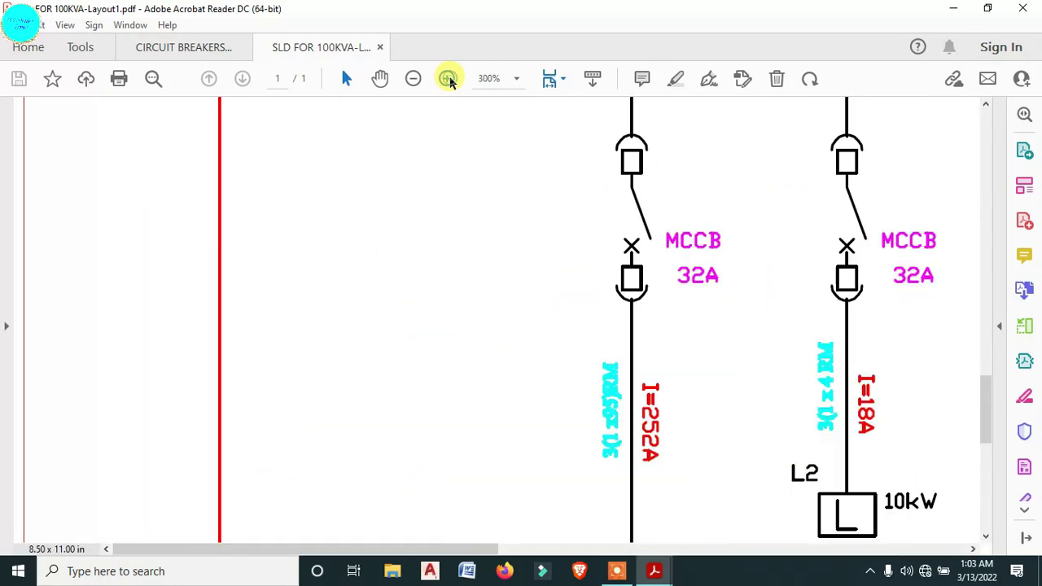
scroll(488, 342, "down", 5)
scroll(505, 358, "up", 2)
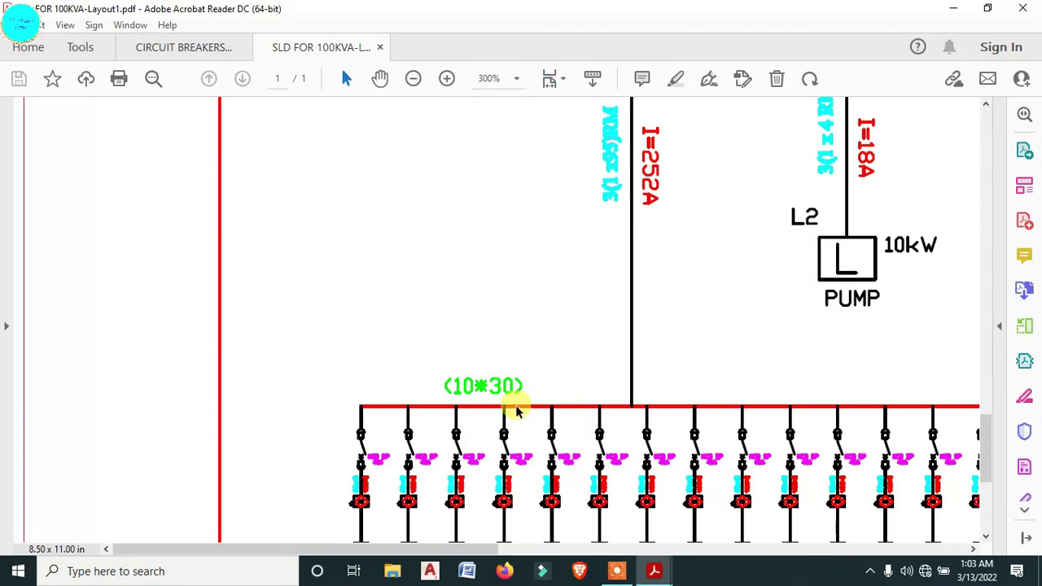
scroll(510, 407, "down", 1)
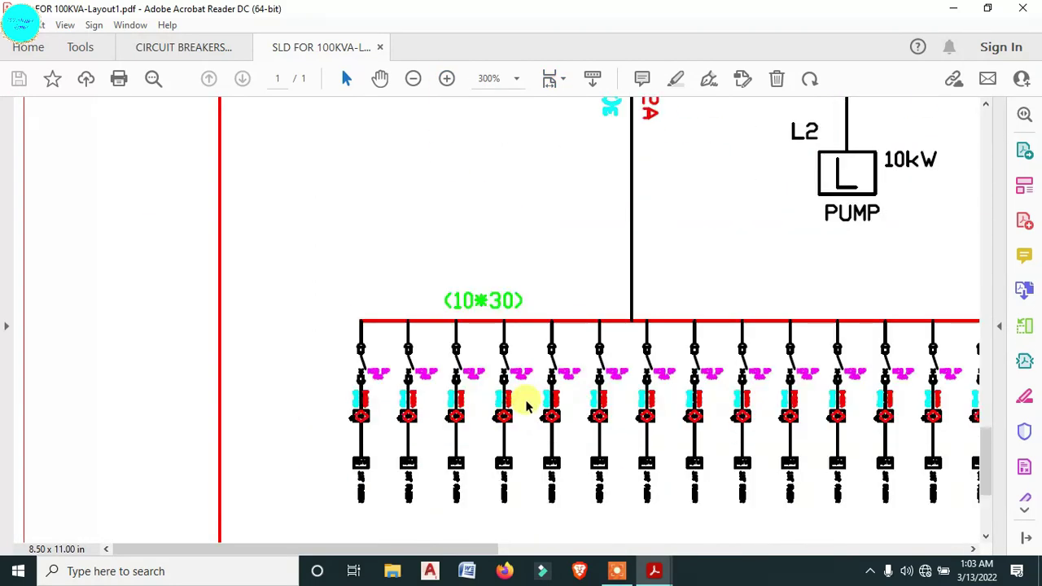
scroll(531, 396, "up", 8)
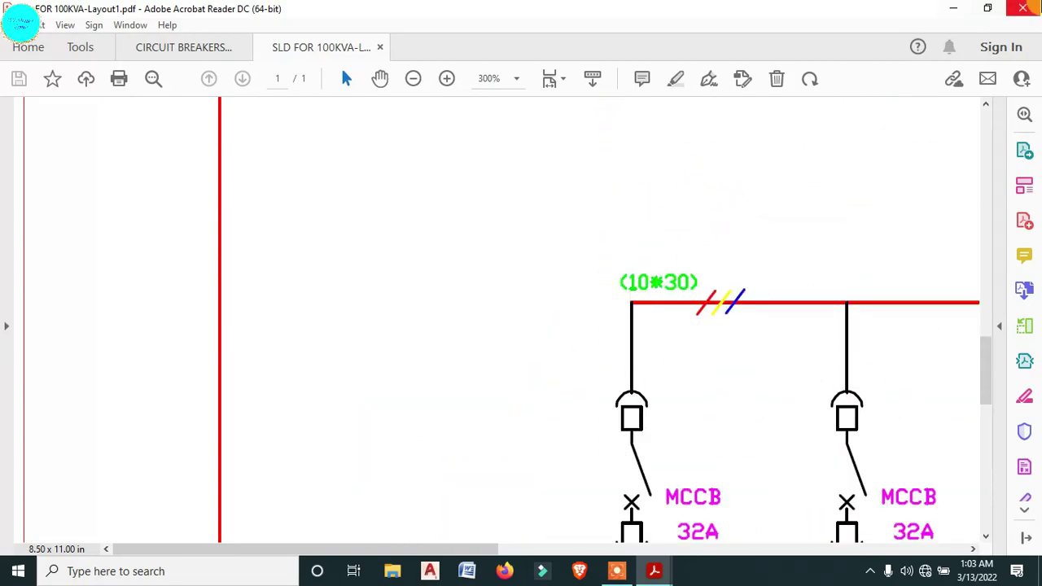
left_click(1027, 8)
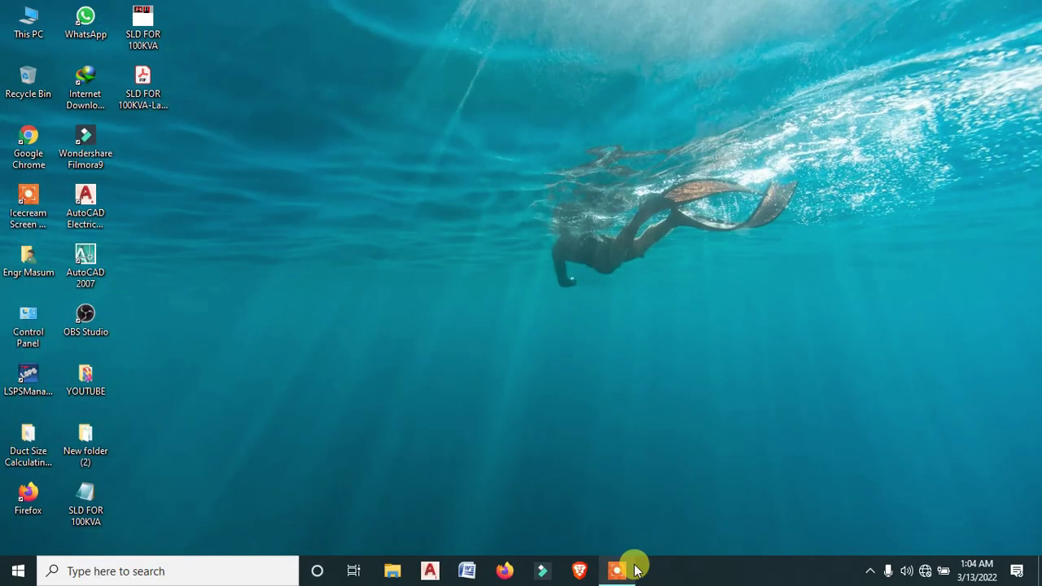